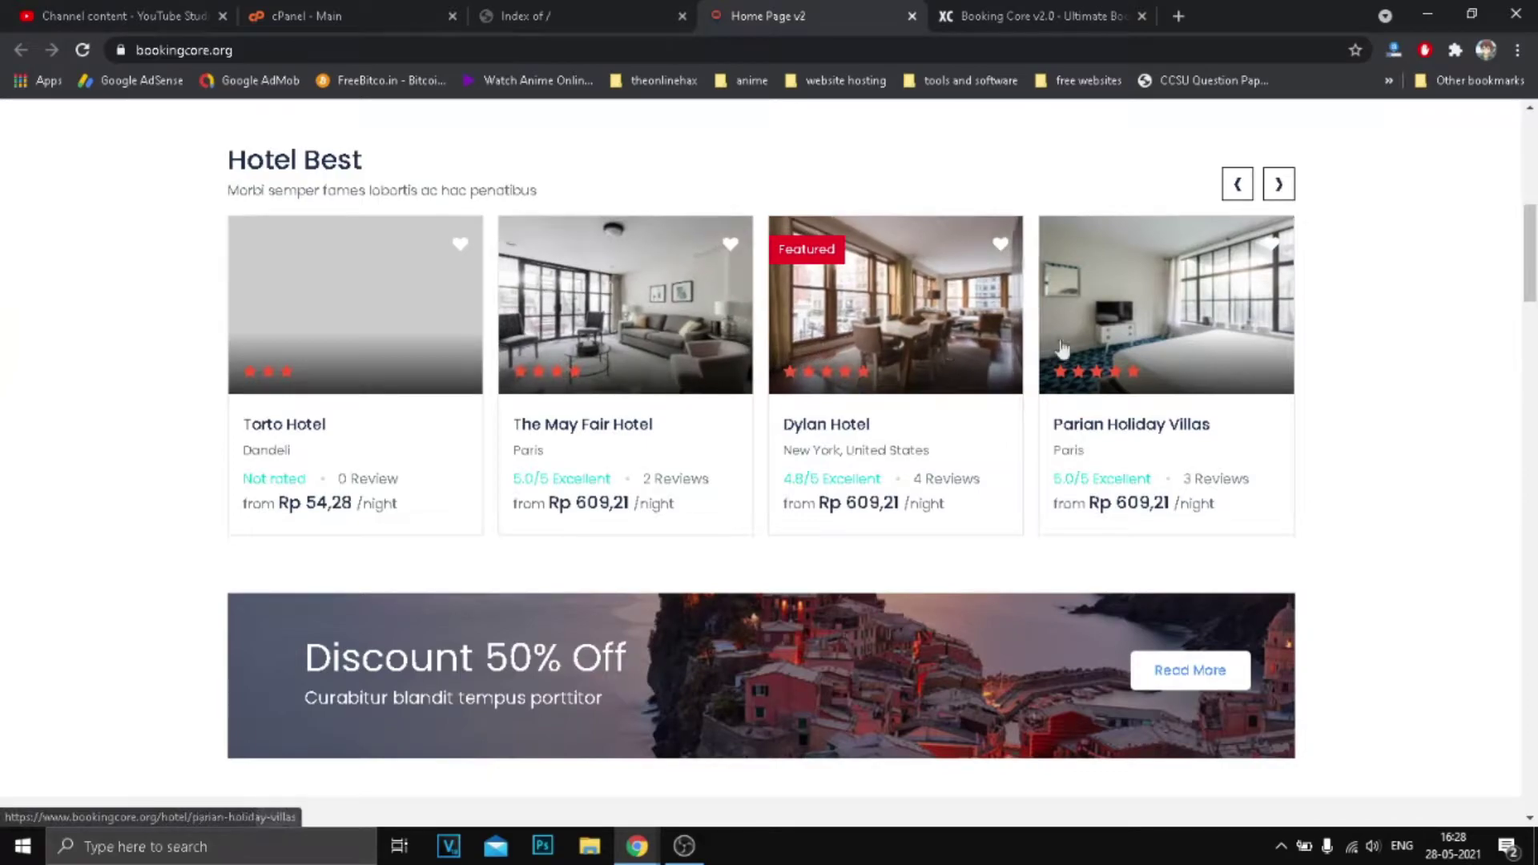
Flip the Hotel Best carousel forward and back, then scroll down to the customer testimonial.
scroll(1090, 344, down, 1)
scroll(1281, 180, up, 1)
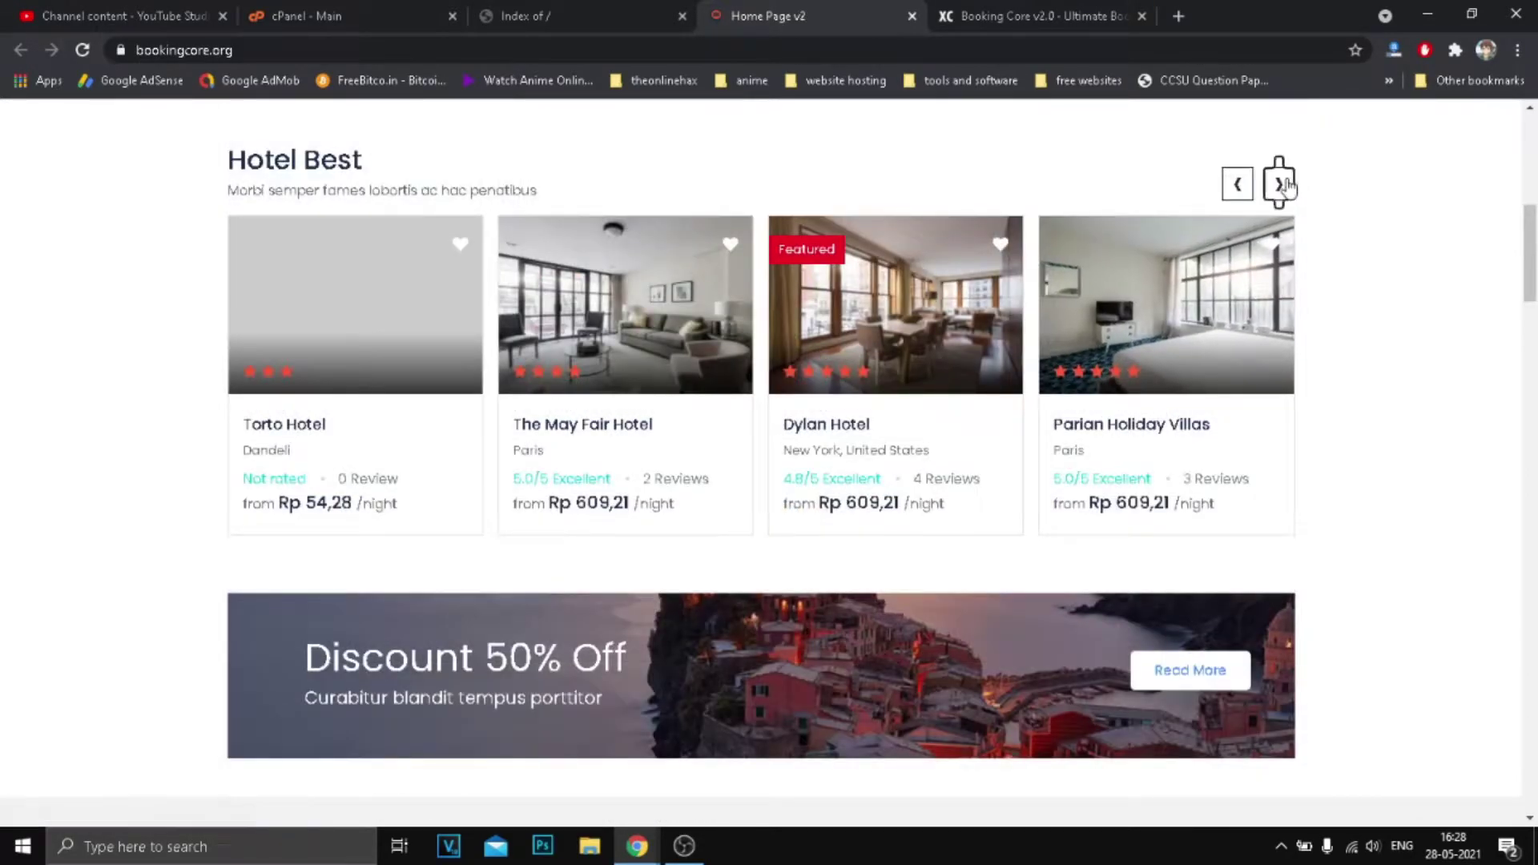
click(1280, 183)
click(1238, 183)
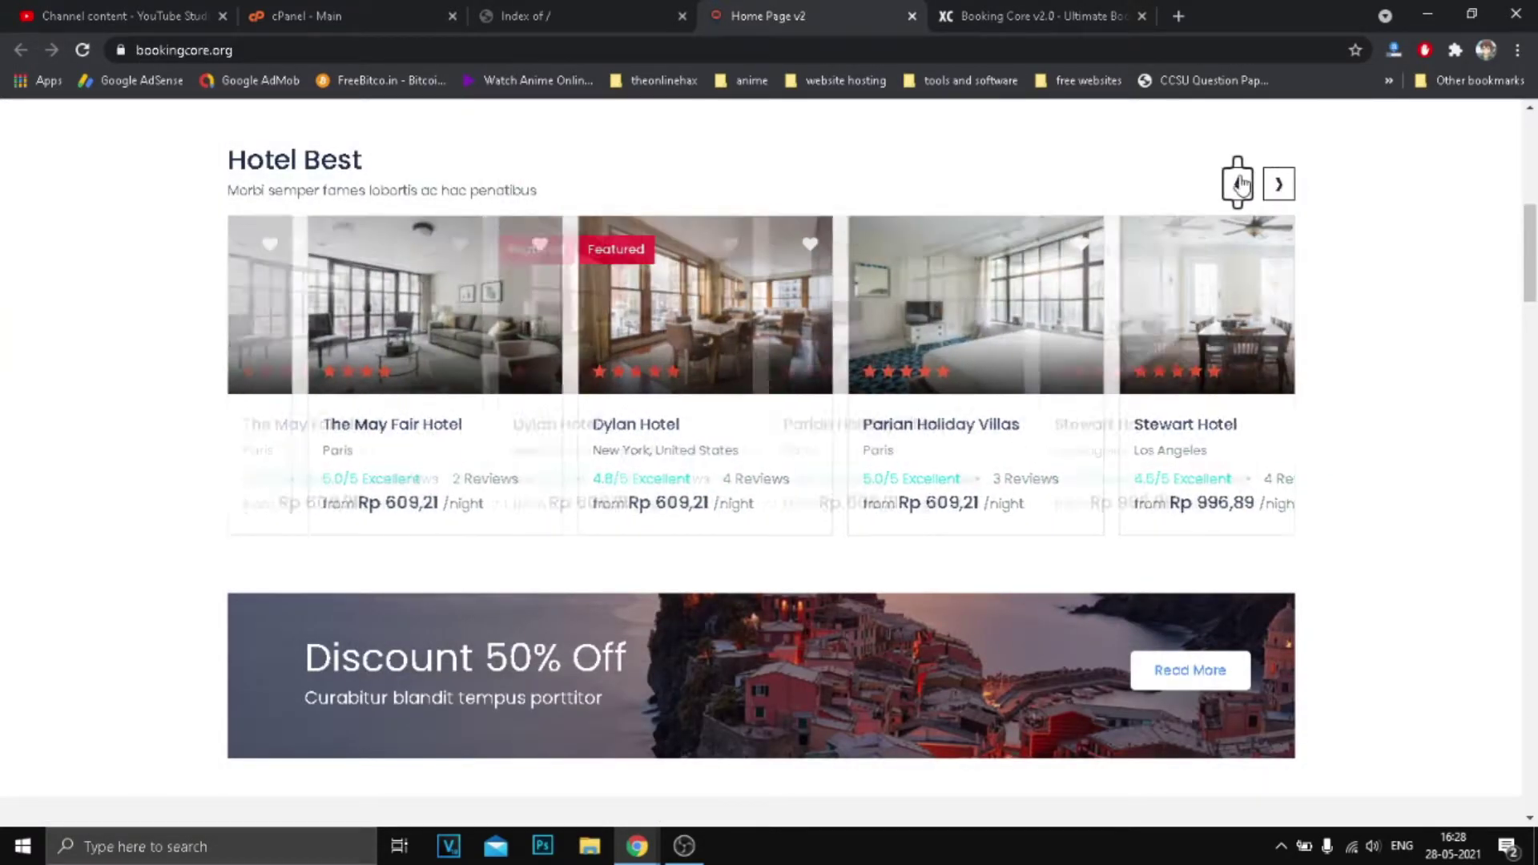
scroll(824, 343, down, 5)
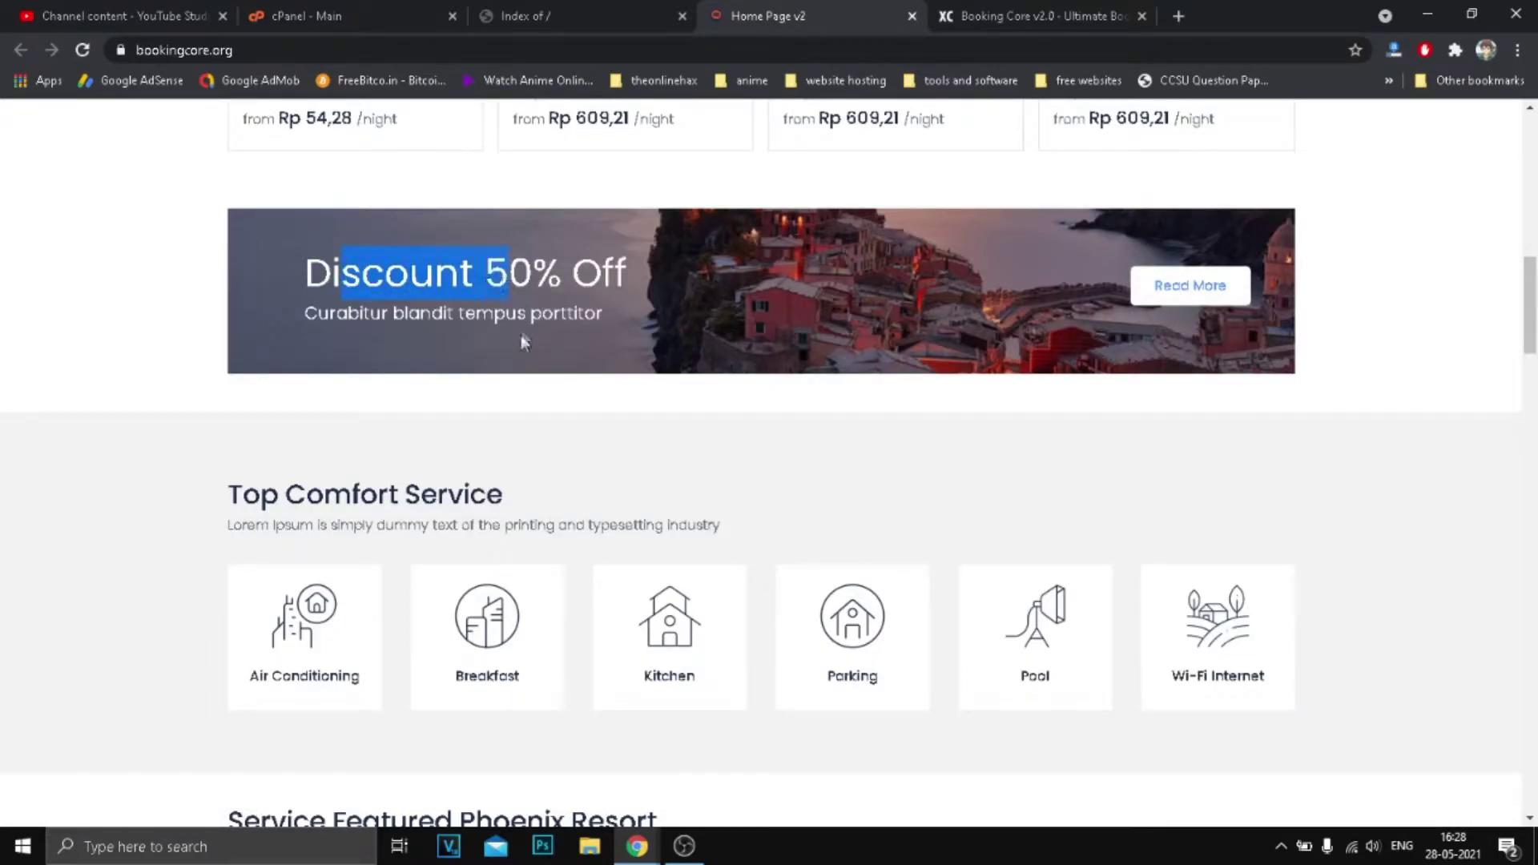
scroll(533, 339, down, 3)
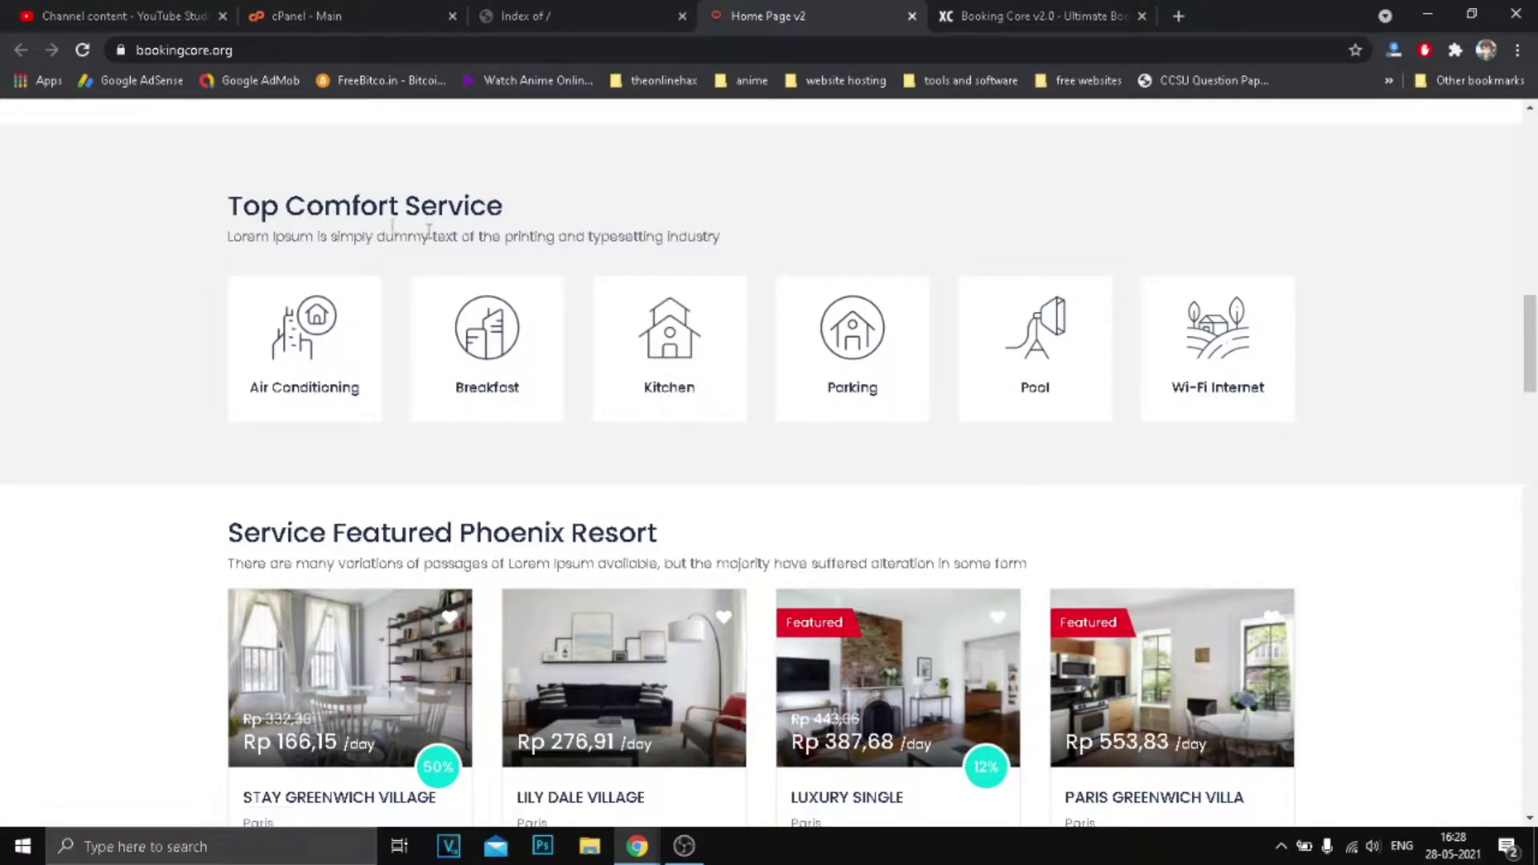
scroll(827, 328, down, 5)
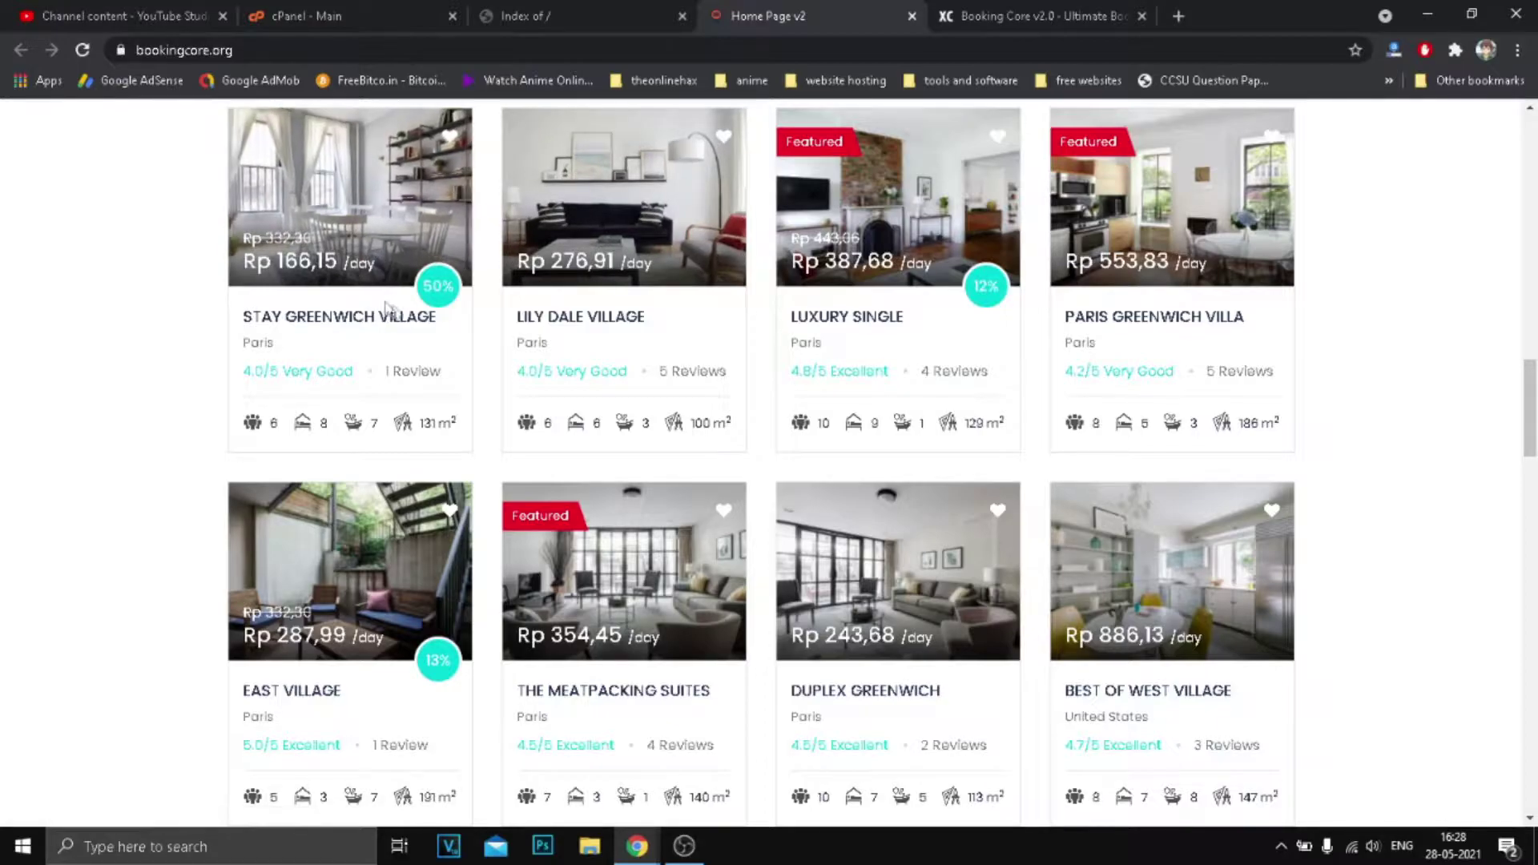
scroll(1124, 380, down, 3)
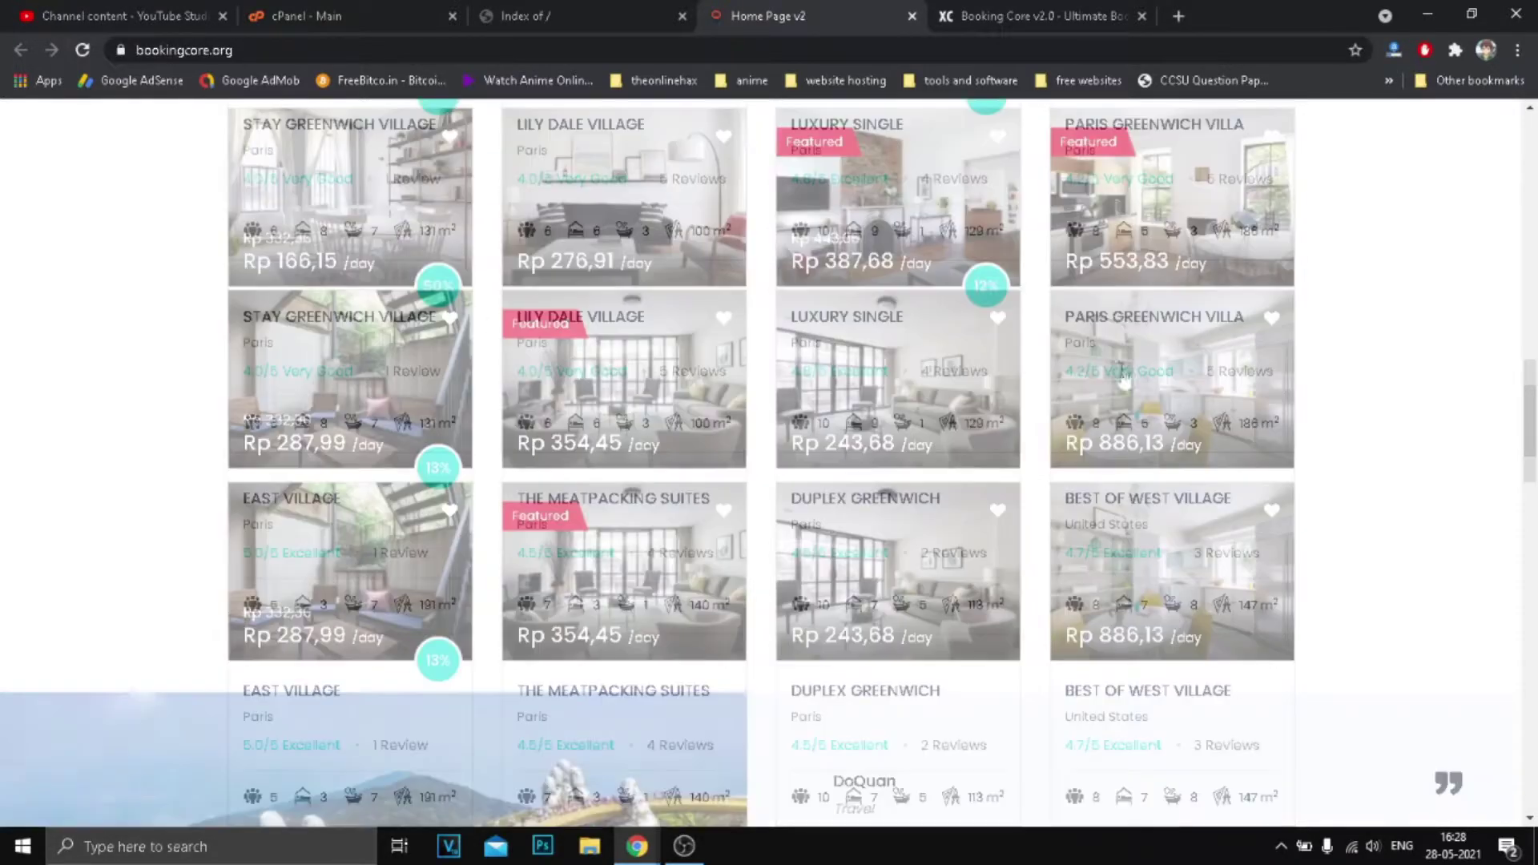
scroll(408, 336, down, 4)
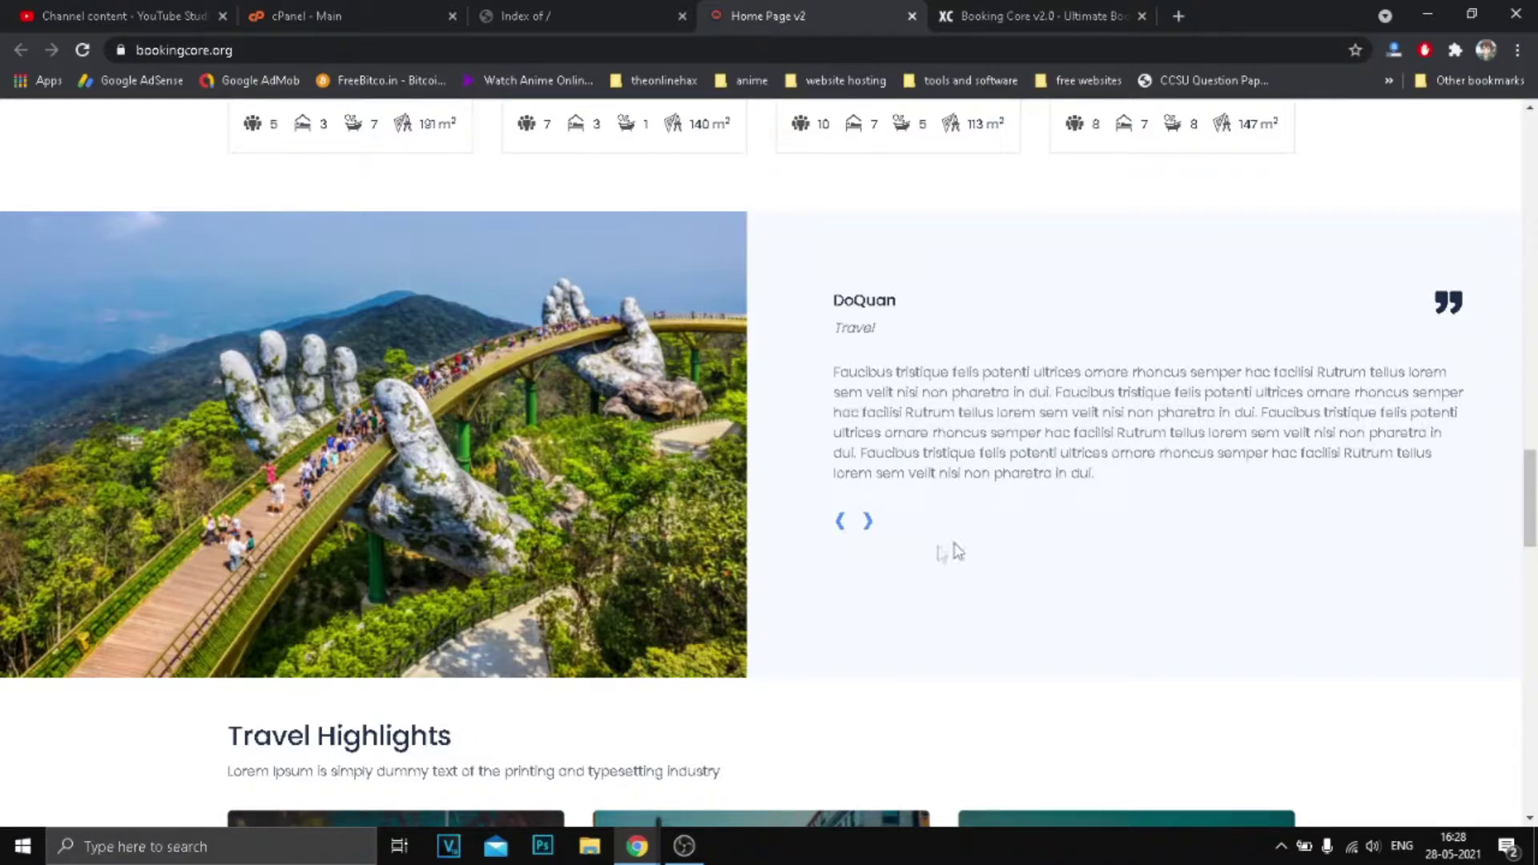
click(865, 523)
click(865, 525)
scroll(783, 521, down, 6)
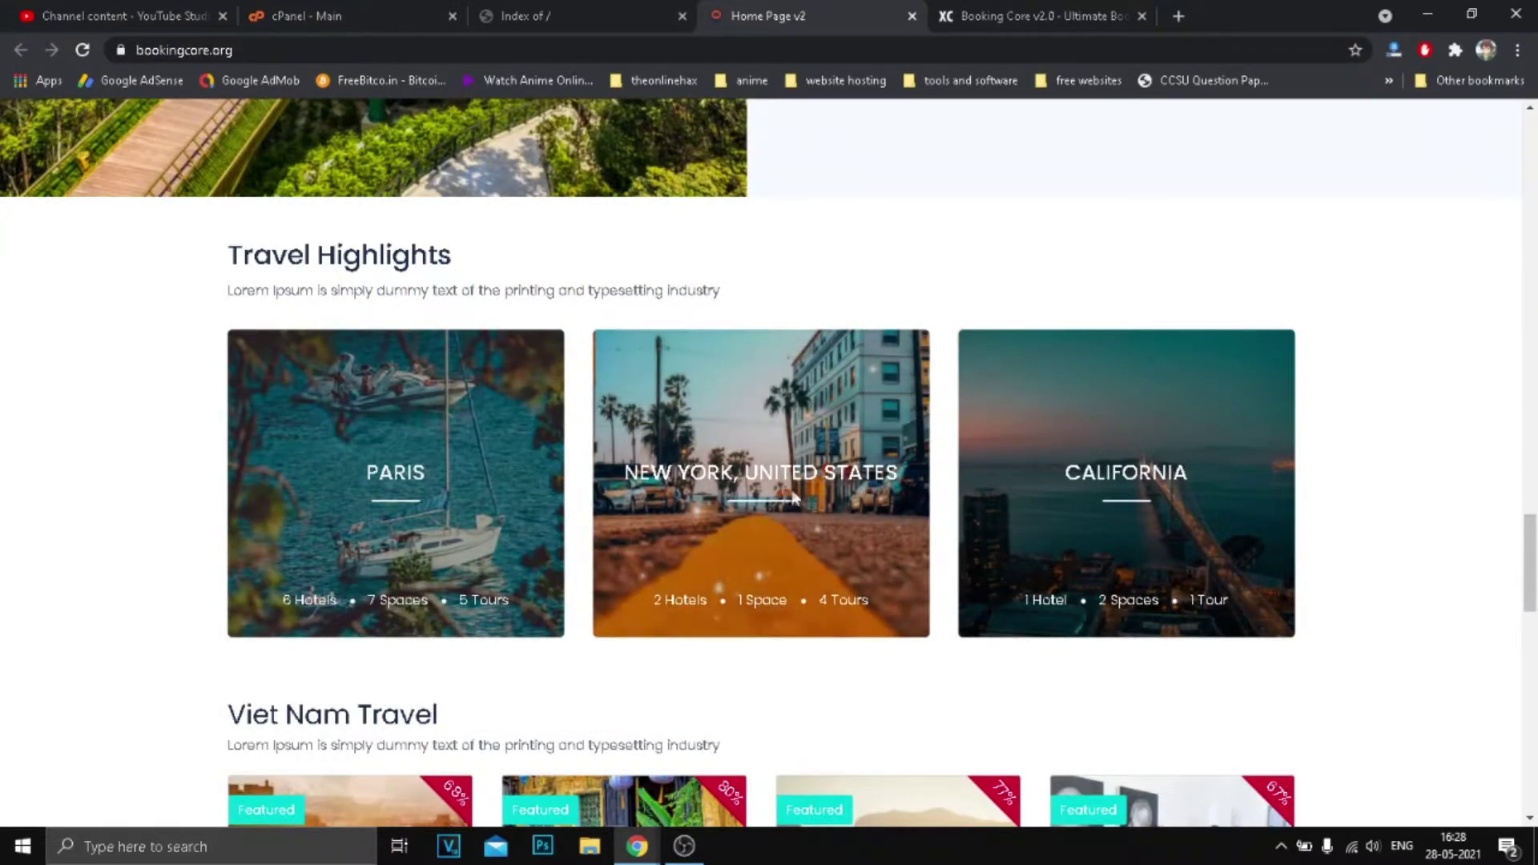
scroll(1113, 496, down, 5)
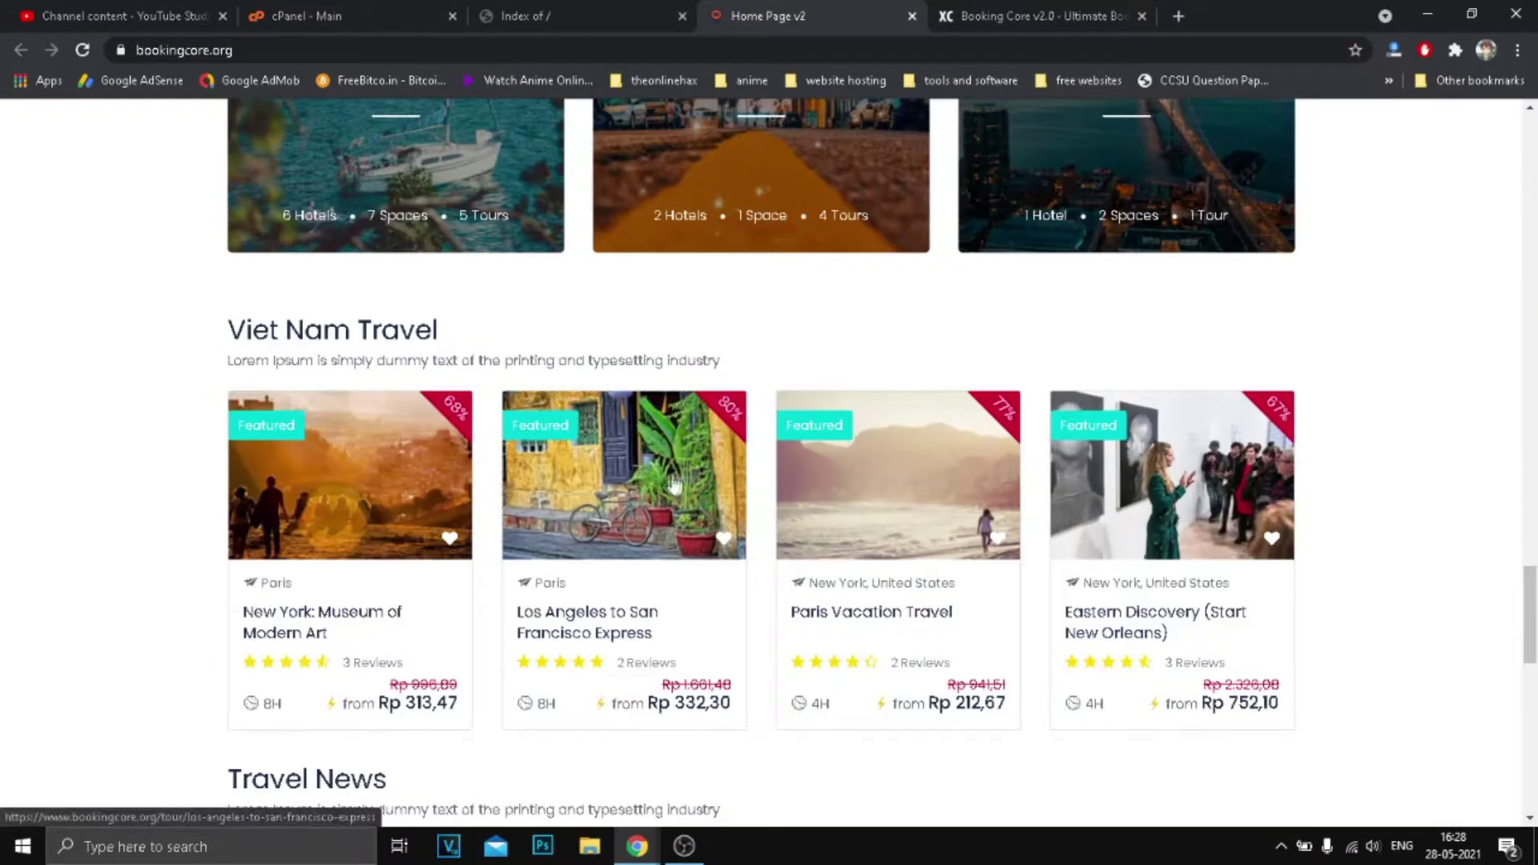
scroll(601, 469, down, 2)
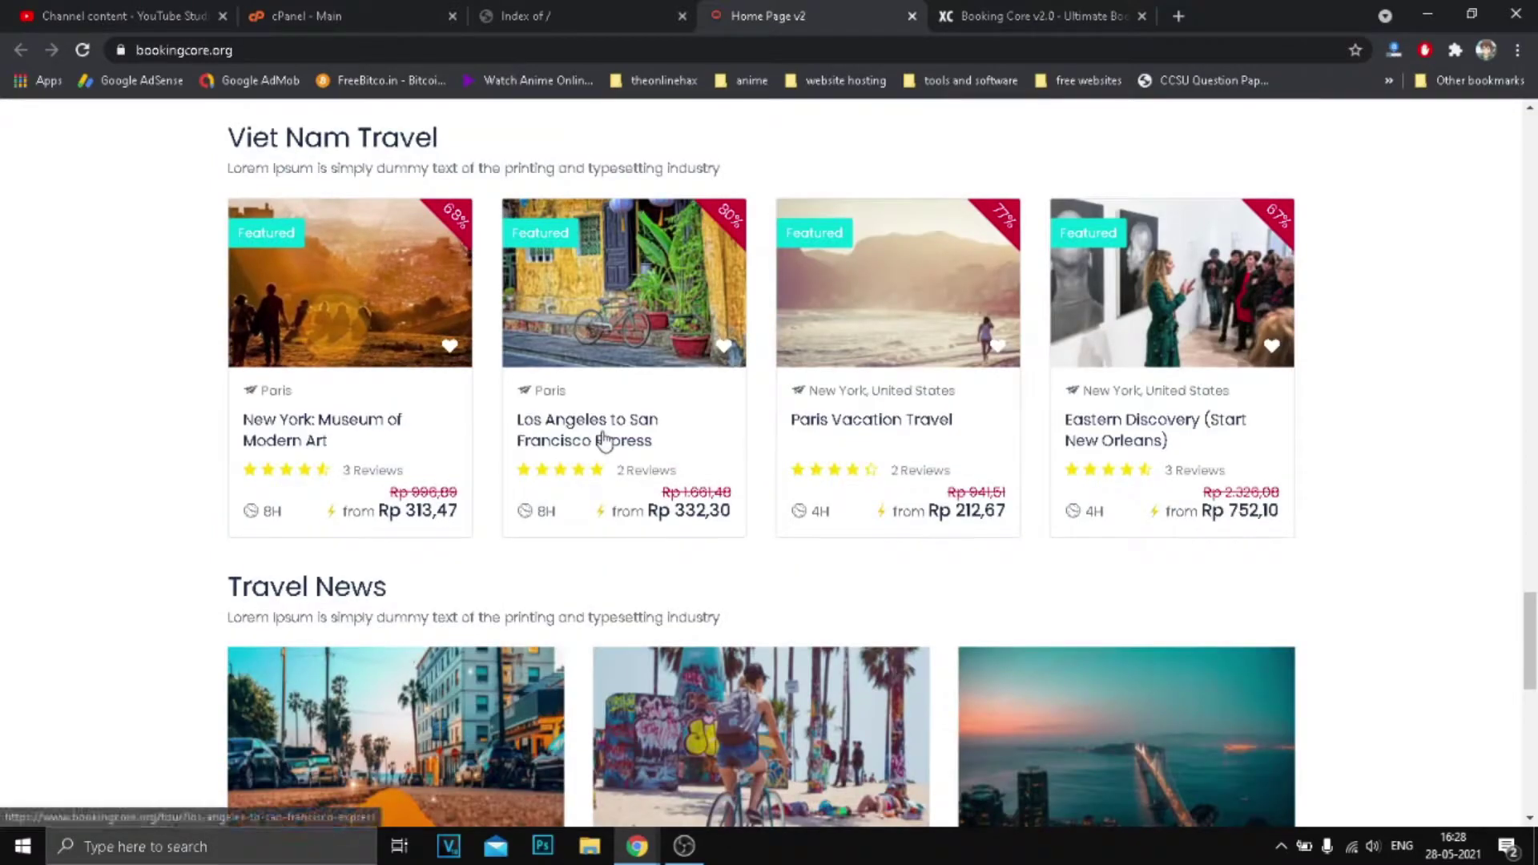
scroll(1051, 433, up, 2)
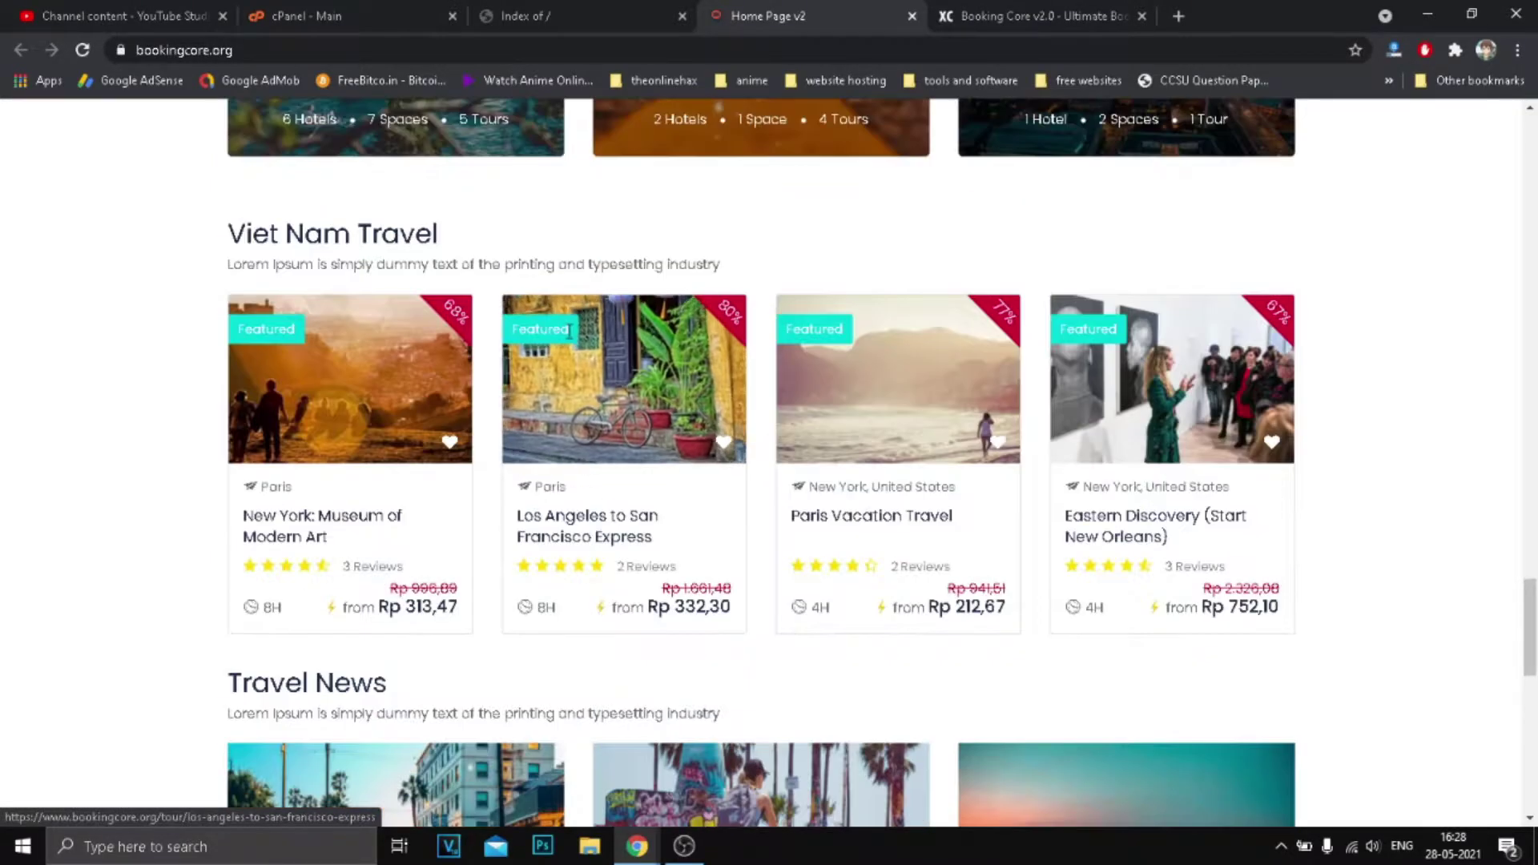
scroll(777, 478, down, 6)
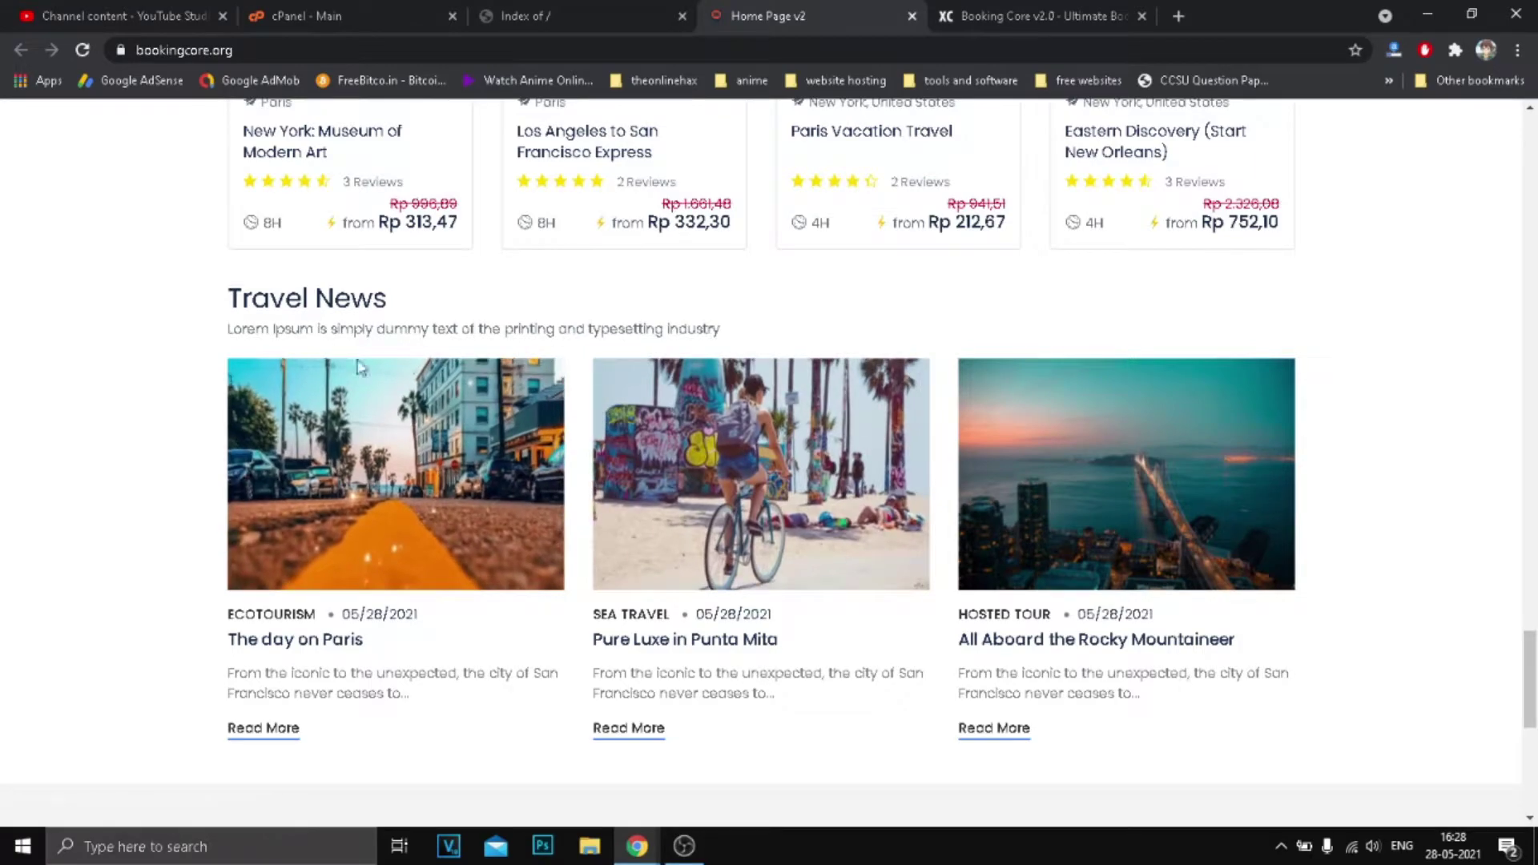
drag(233, 301, 388, 301)
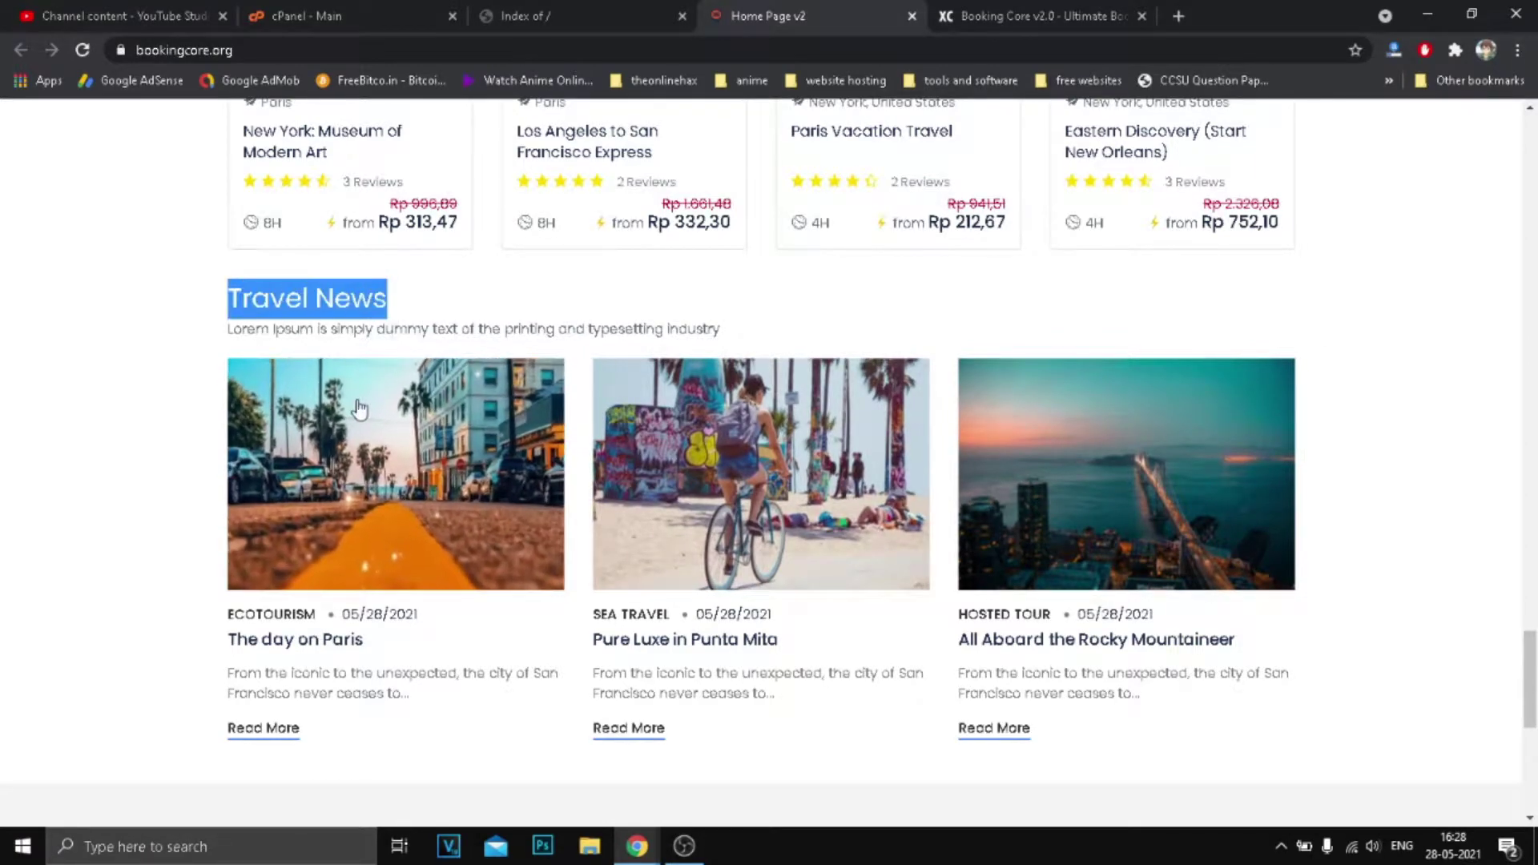
scroll(966, 472, up, 1)
scroll(995, 436, down, 8)
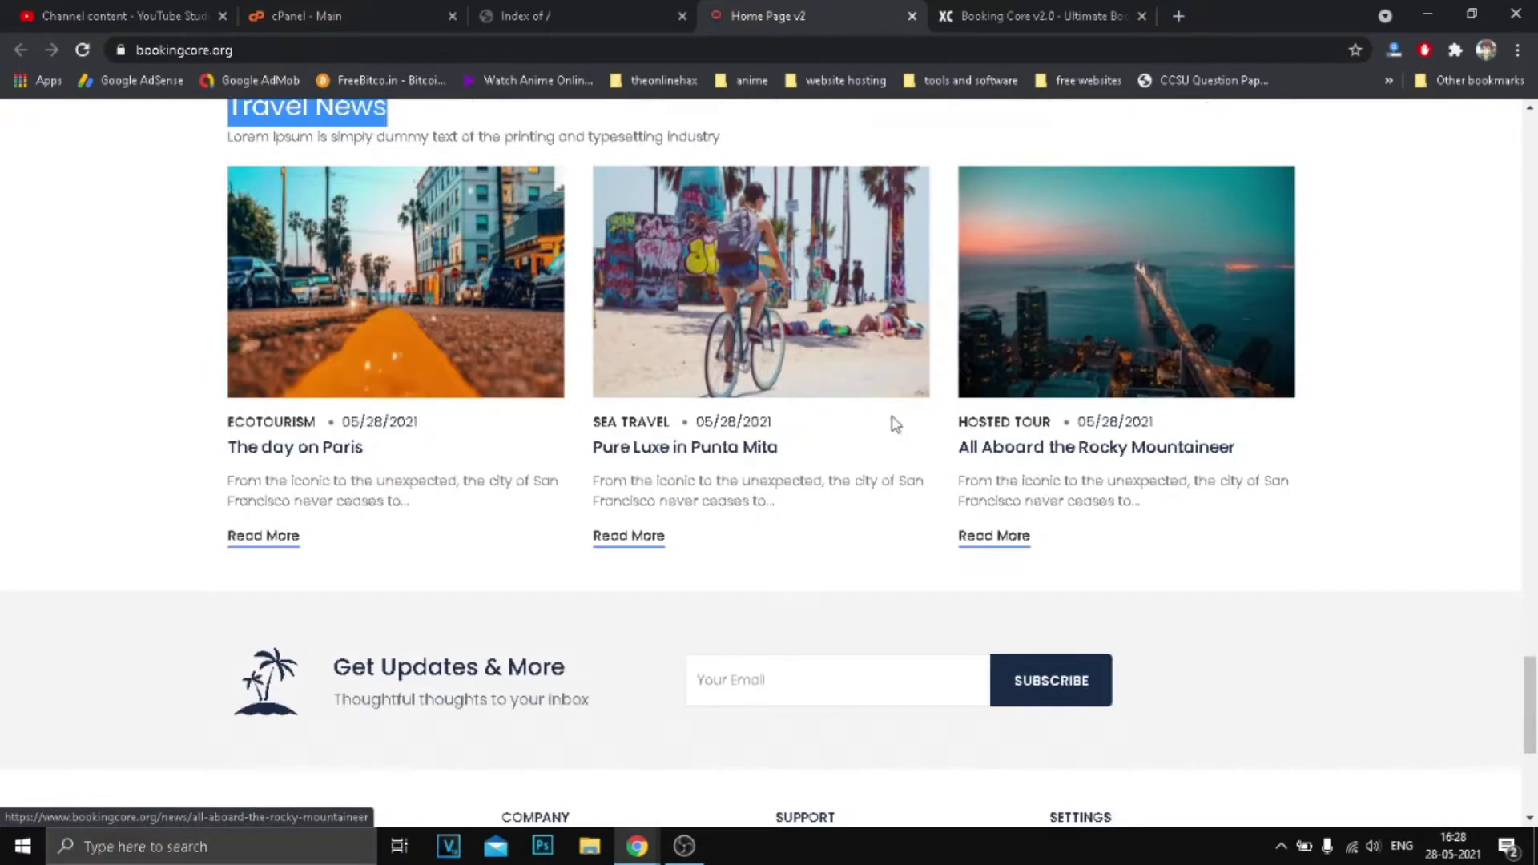
drag(292, 538, 399, 535)
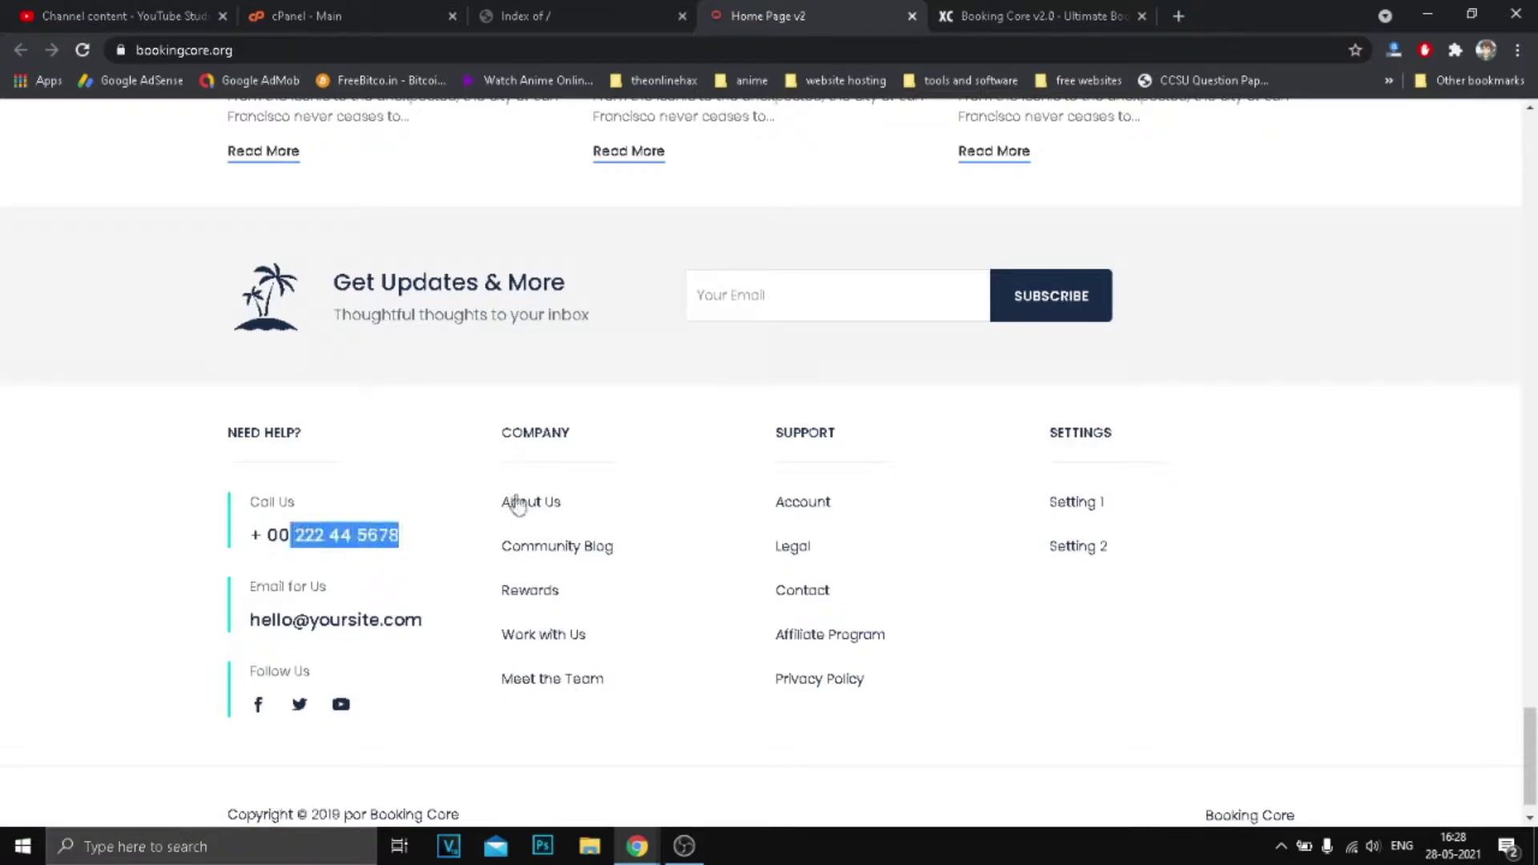
scroll(742, 545, down, 1)
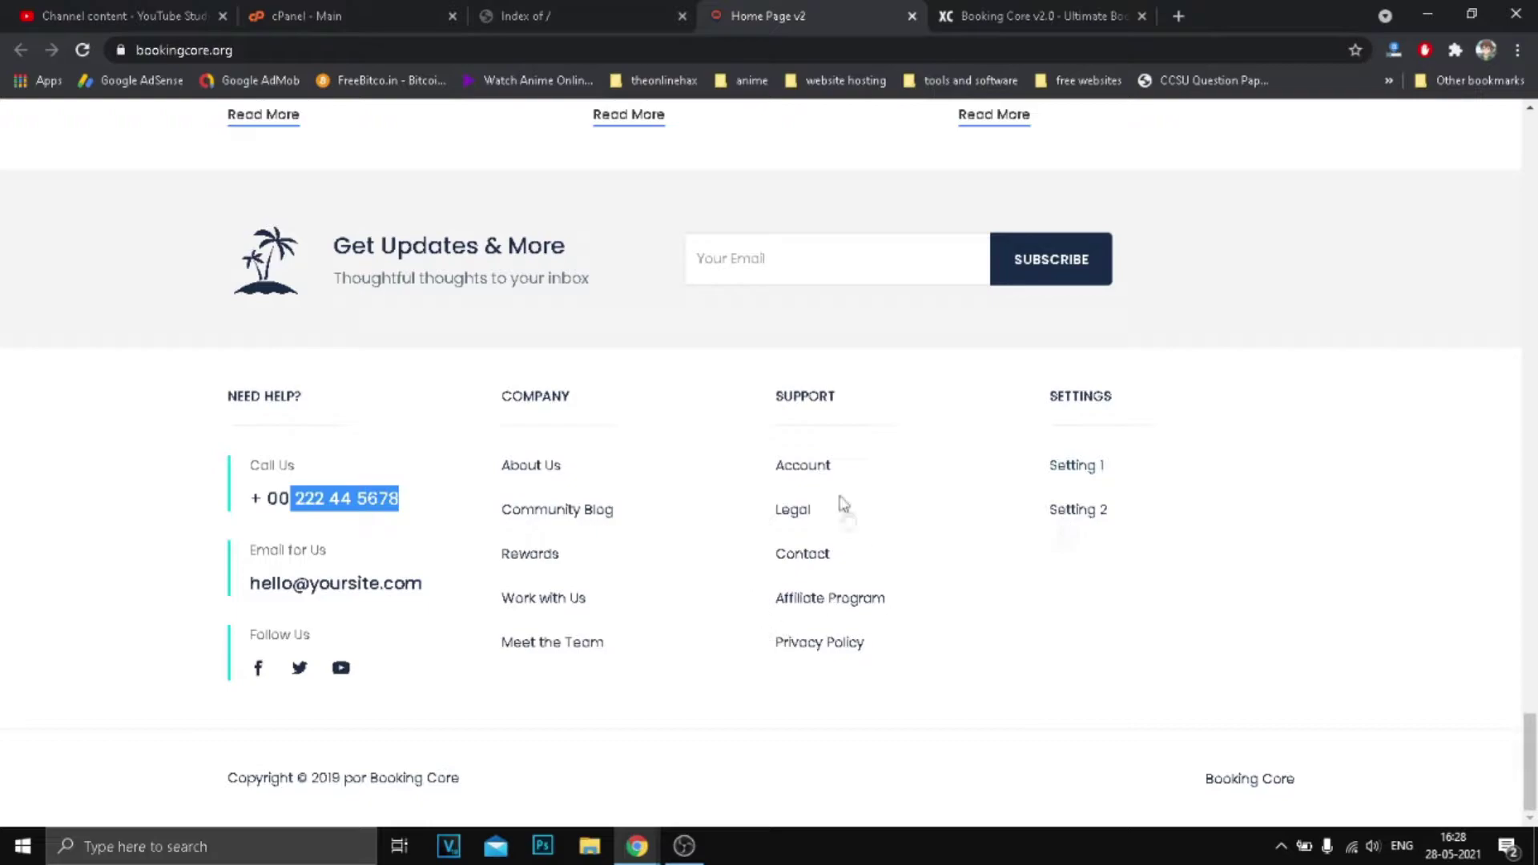
scroll(843, 503, up, 20)
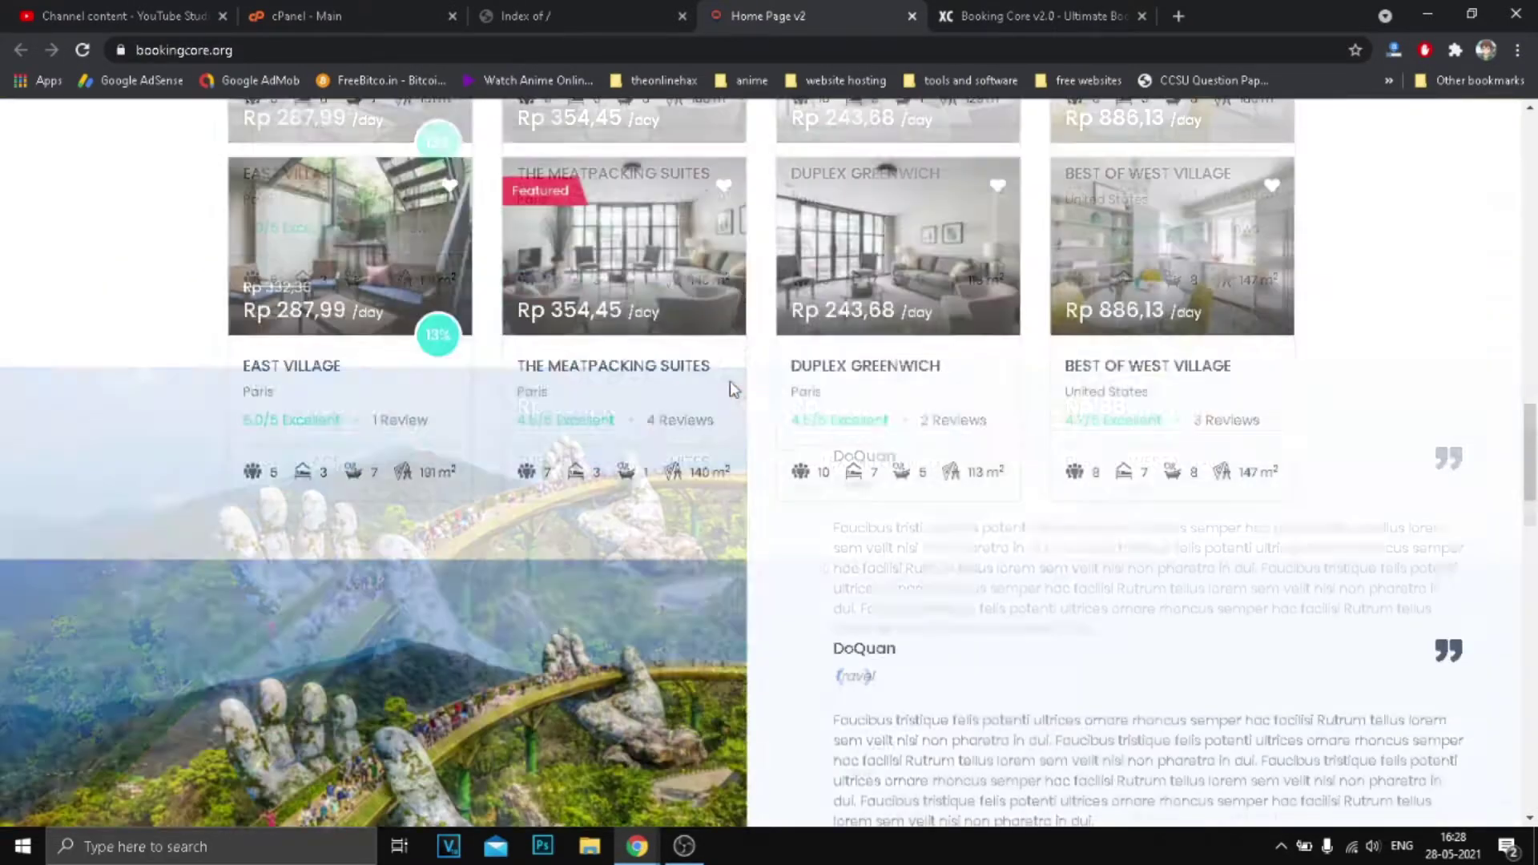
scroll(697, 408, up, 3)
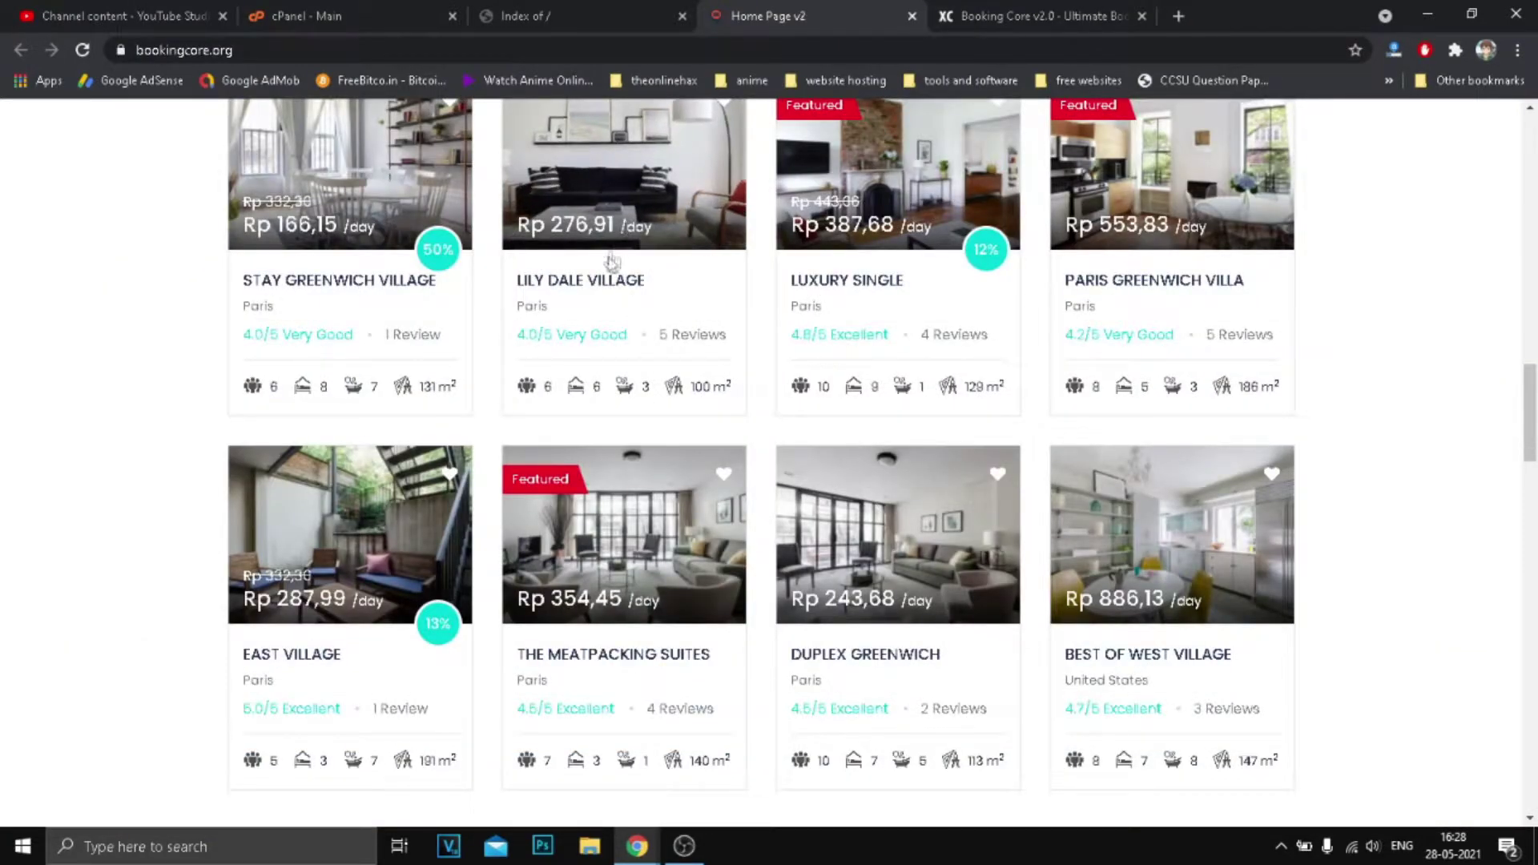
Open the Lily Dale Village page and advance its gallery two photos to the indoor pool.
click(600, 281)
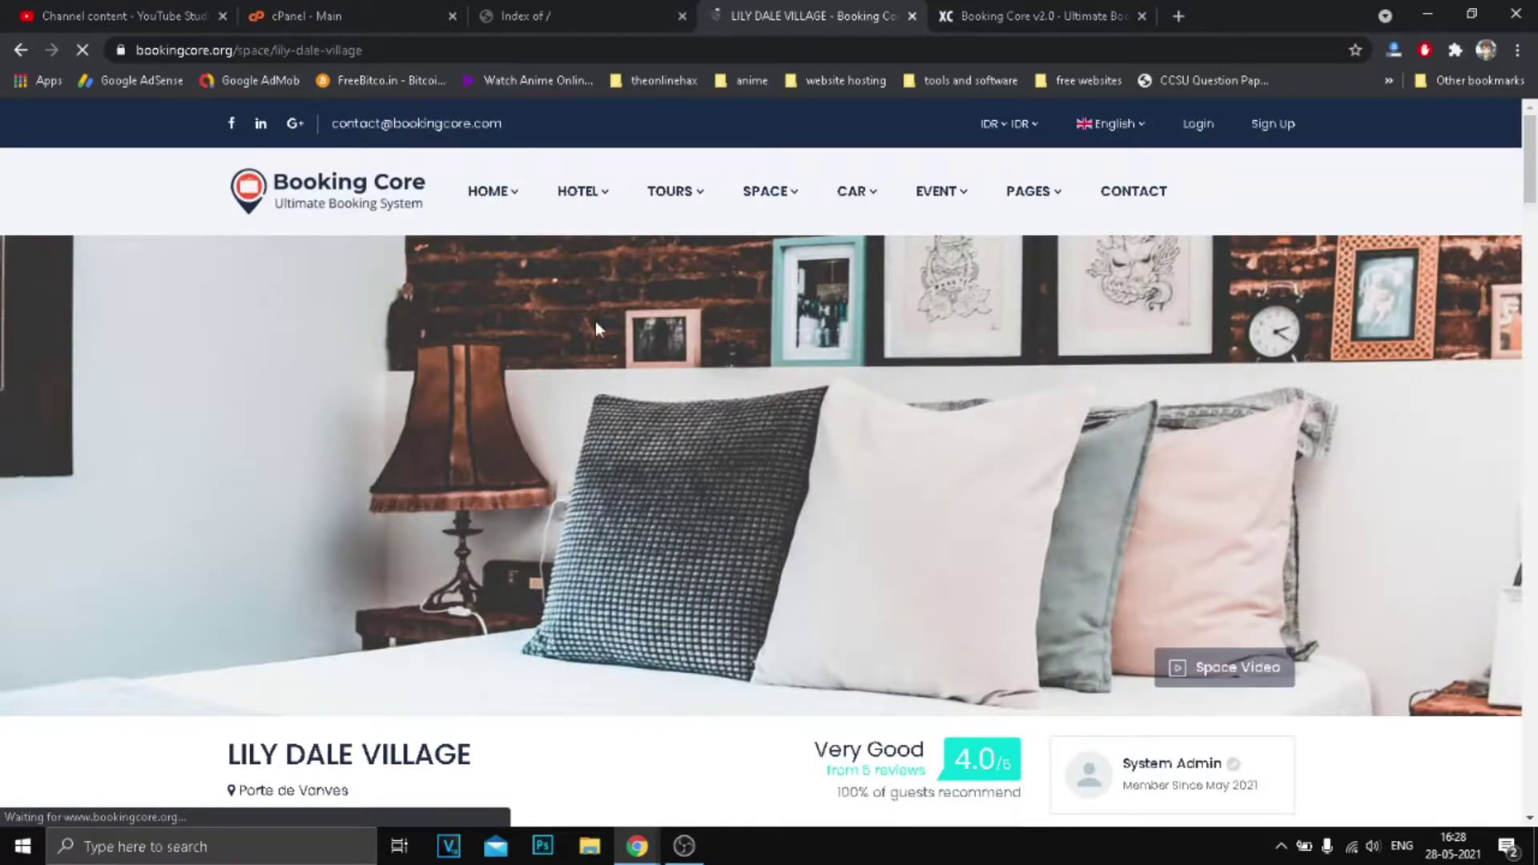
scroll(721, 336, down, 3)
scroll(839, 341, down, 5)
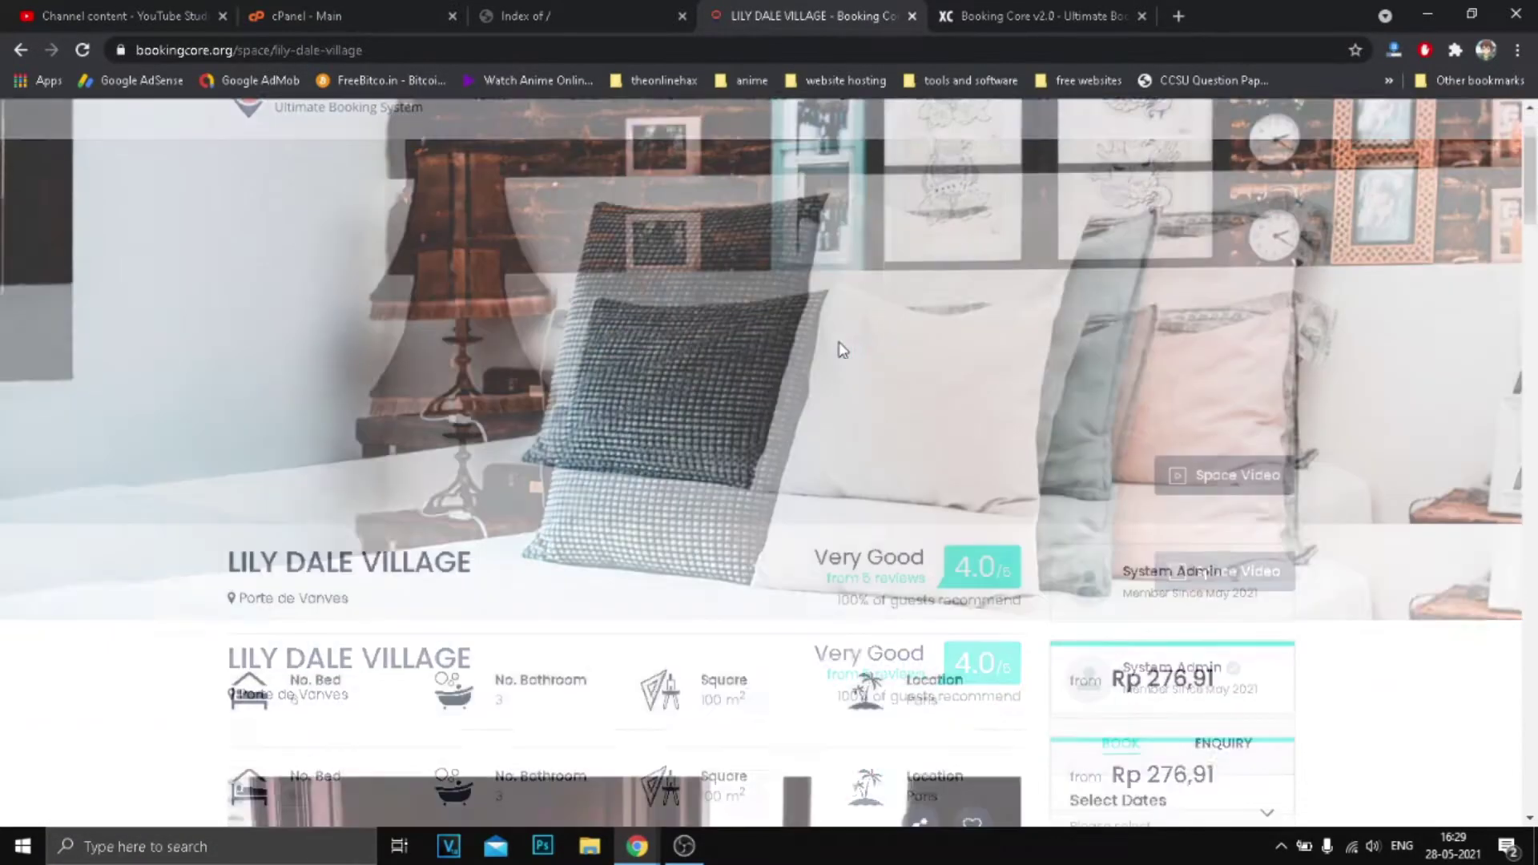
scroll(839, 341, down, 2)
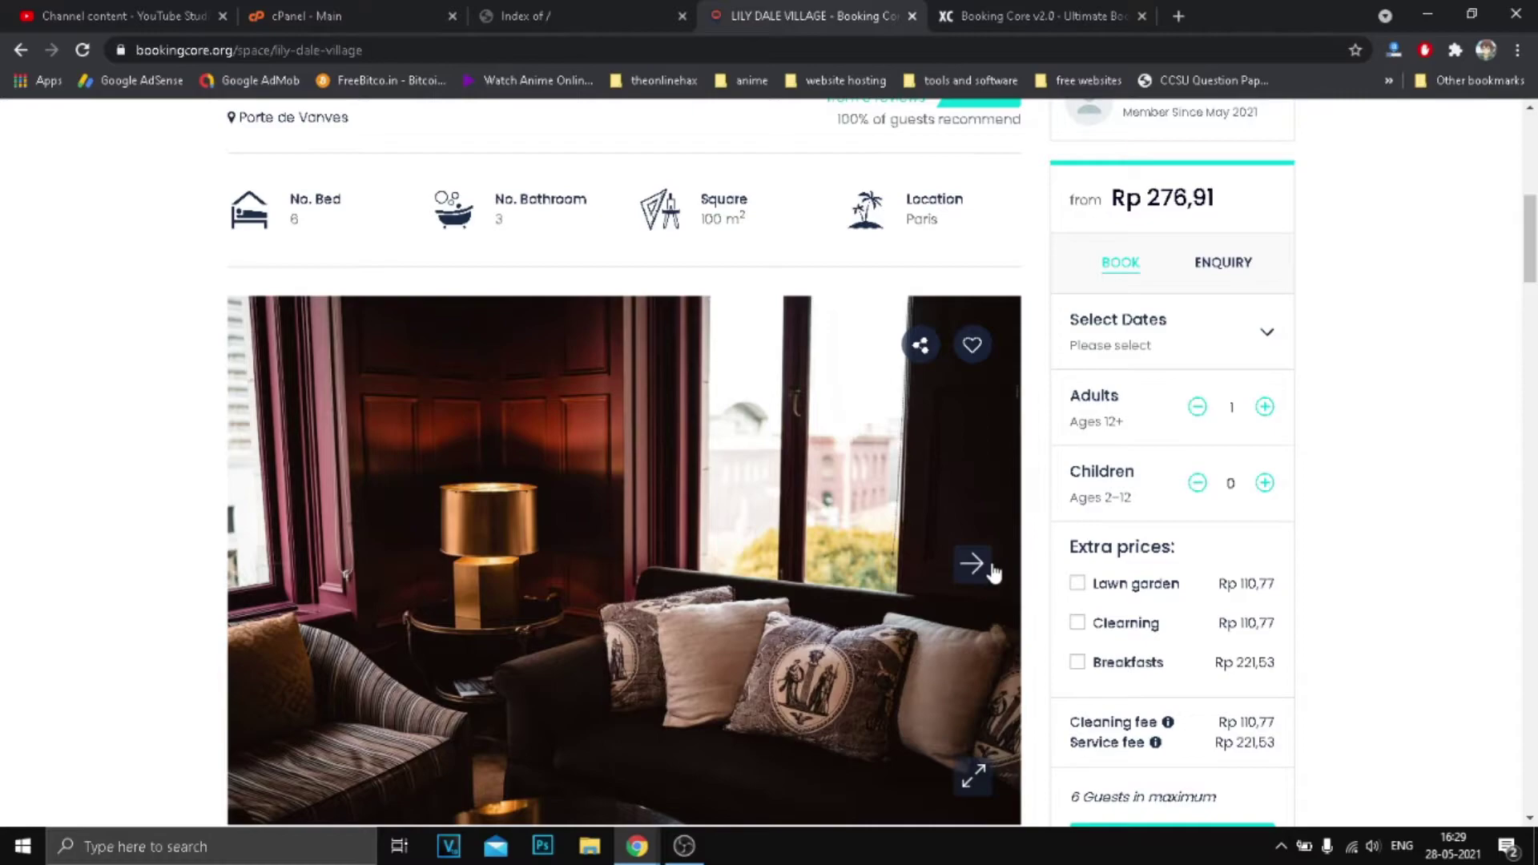
click(986, 569)
click(982, 570)
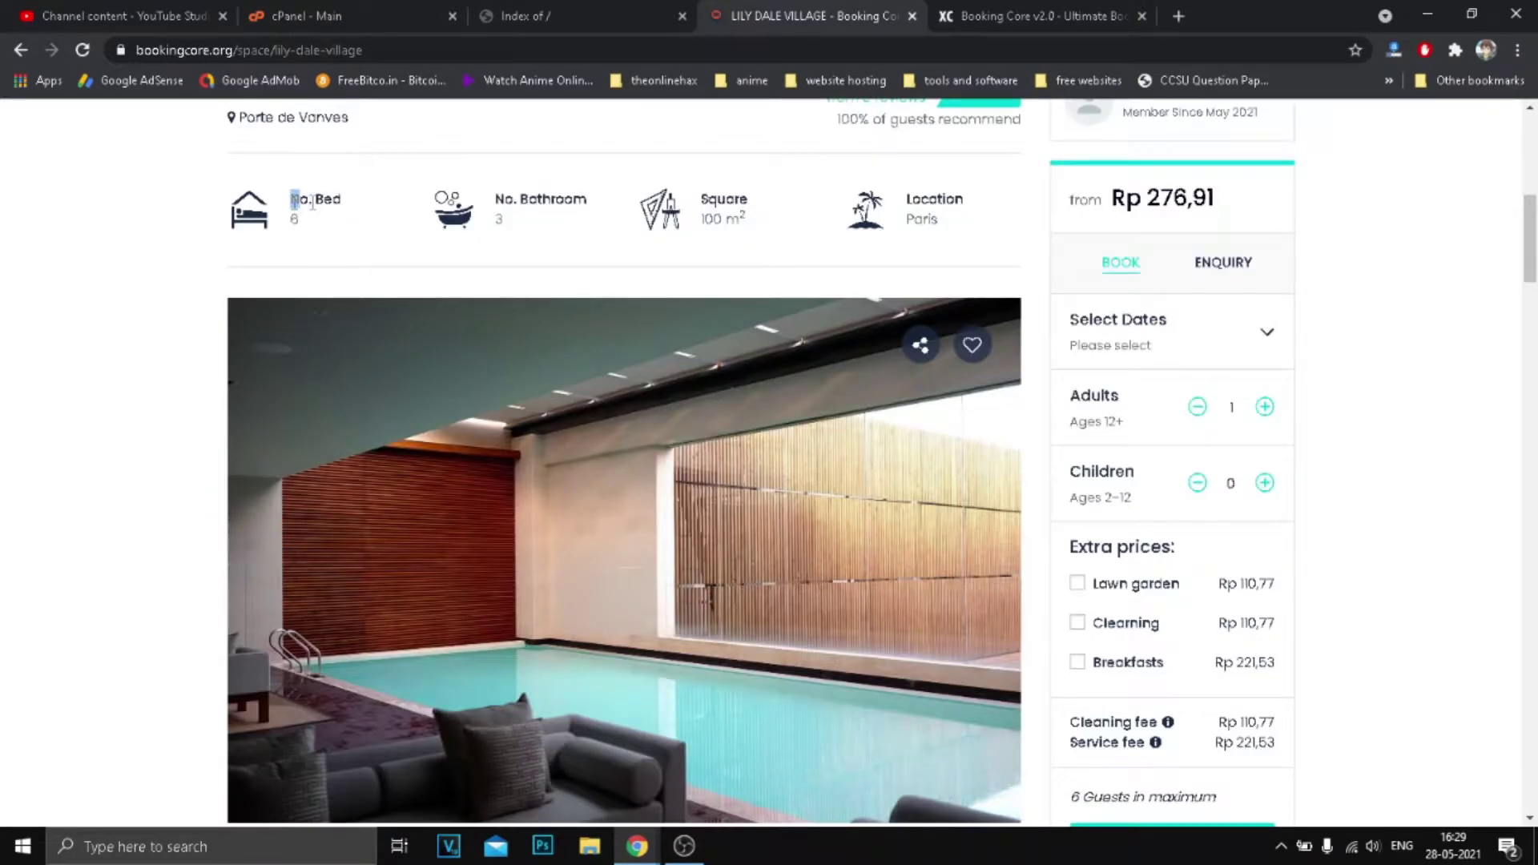
Highlight the listing details: 6 beds, 3 bathrooms, Paris location and the Rp 276,91 price.
drag(312, 201, 368, 226)
drag(486, 192, 762, 226)
mouse_move(899, 203)
mouse_down()
mouse_move(945, 224)
mouse_move(921, 222)
mouse_up()
click(915, 222)
scroll(929, 248, down, 1)
scroll(985, 255, up, 2)
drag(1118, 302, 1221, 314)
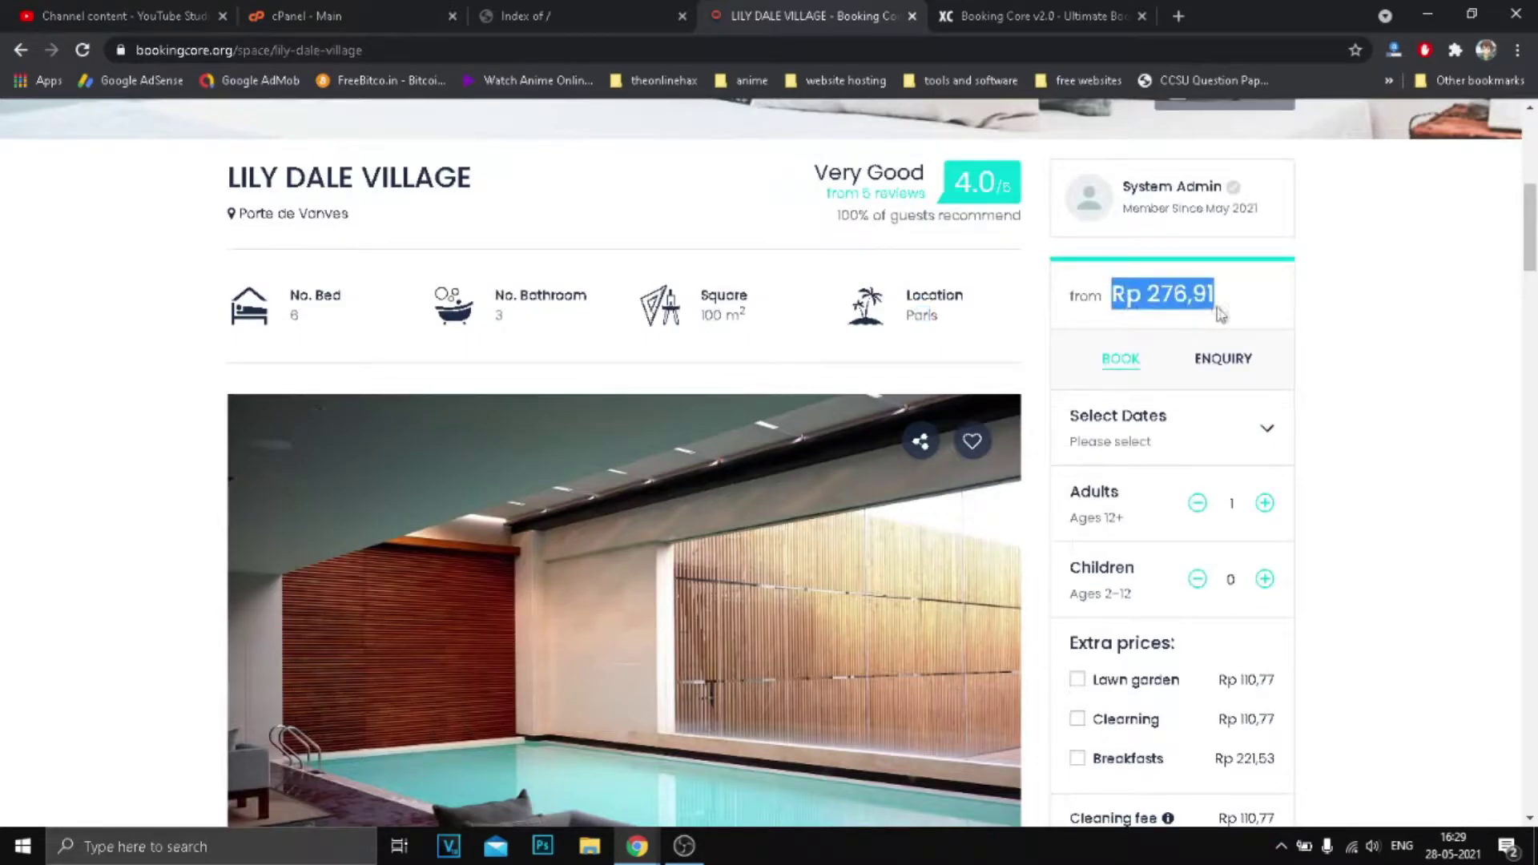
scroll(1222, 333, down, 1)
Open the enquiry form and close it without sending.
click(1228, 268)
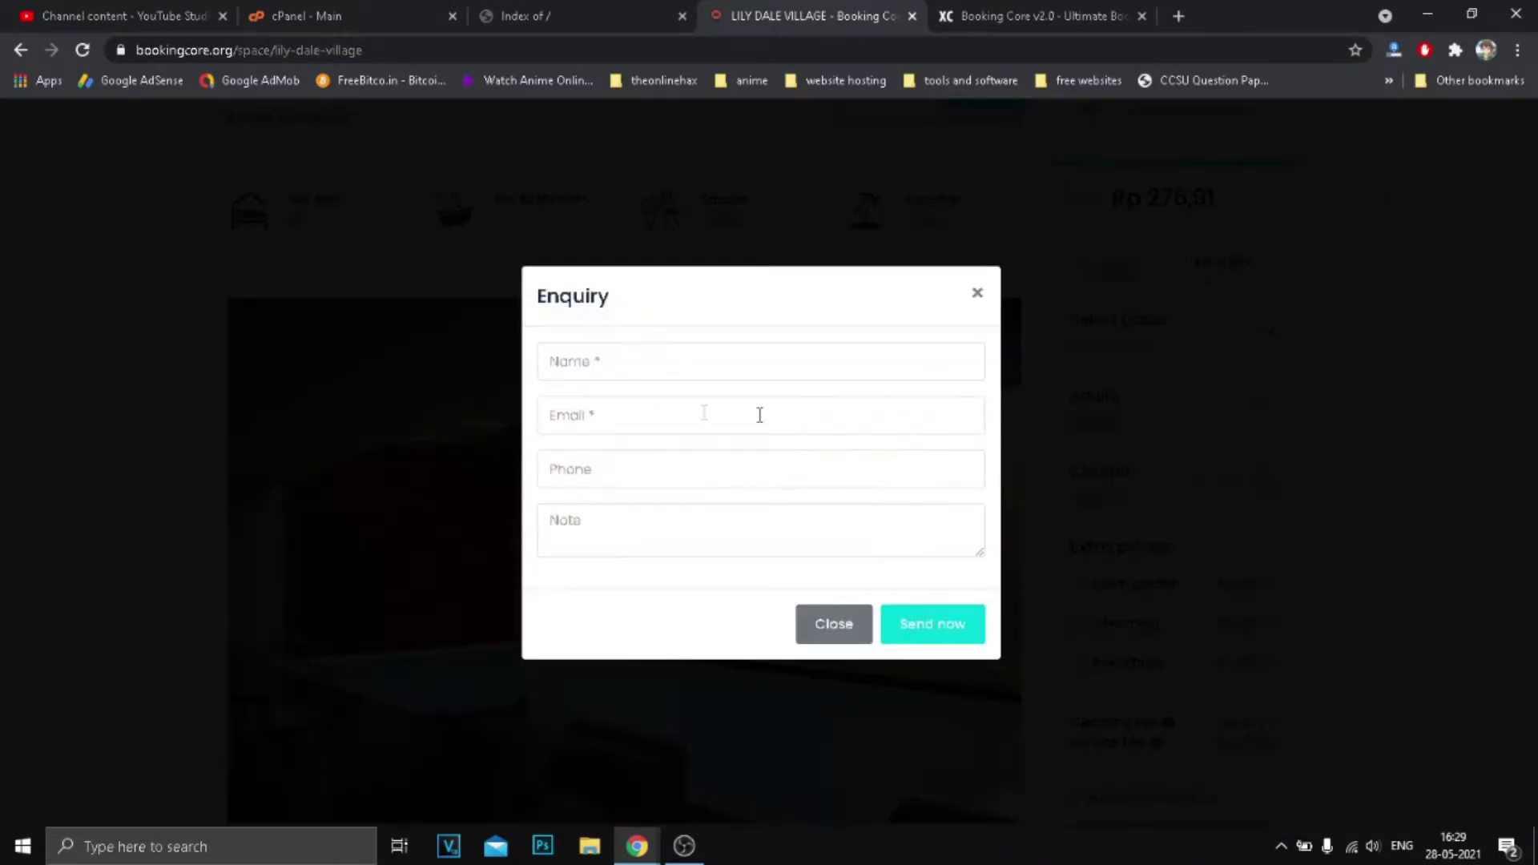
click(977, 293)
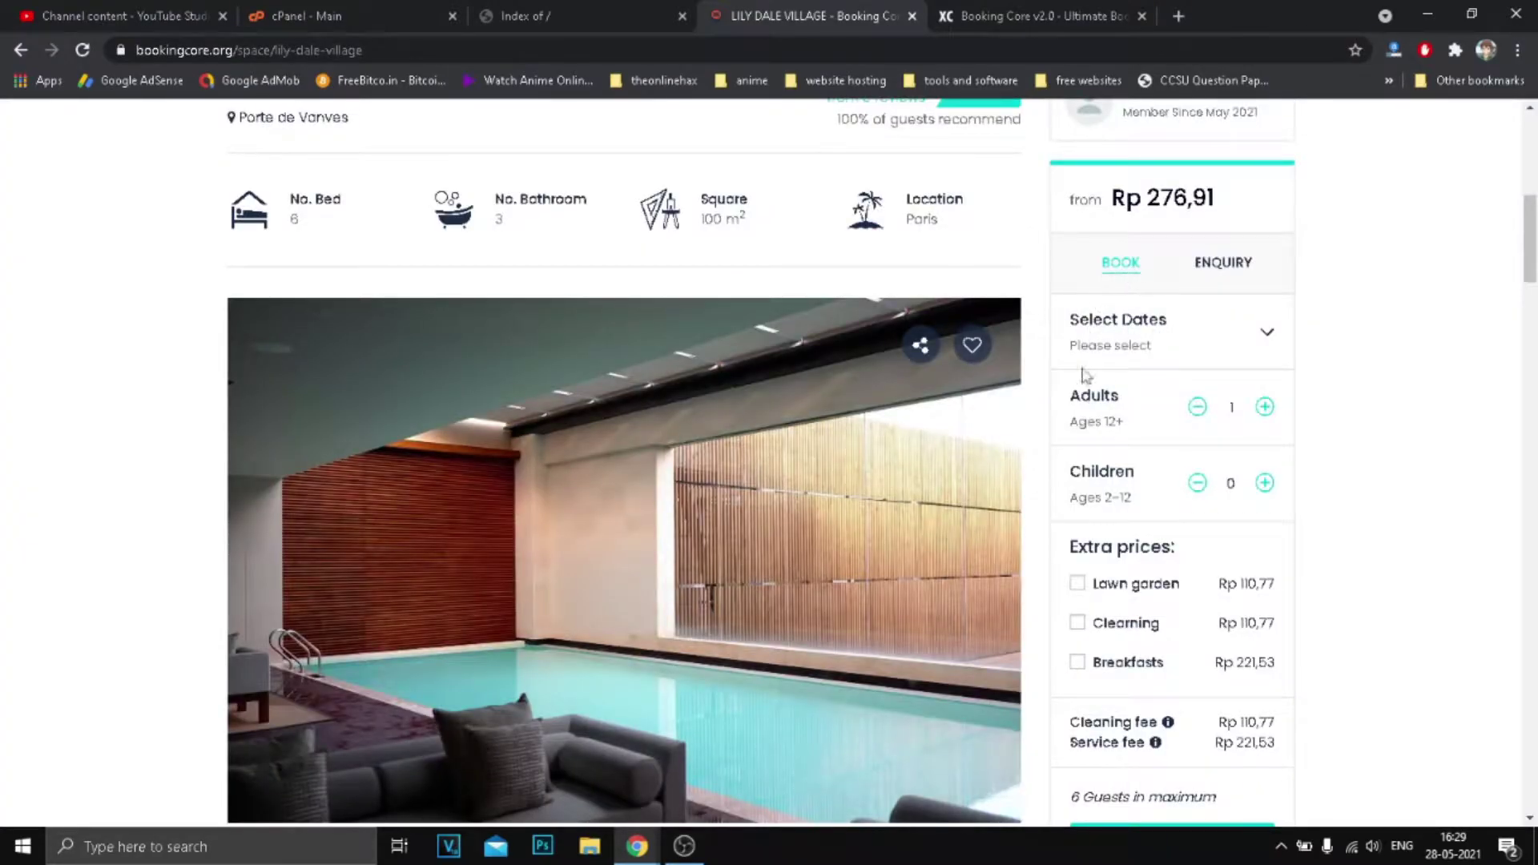
scroll(1121, 393, down, 4)
scroll(1178, 393, up, 4)
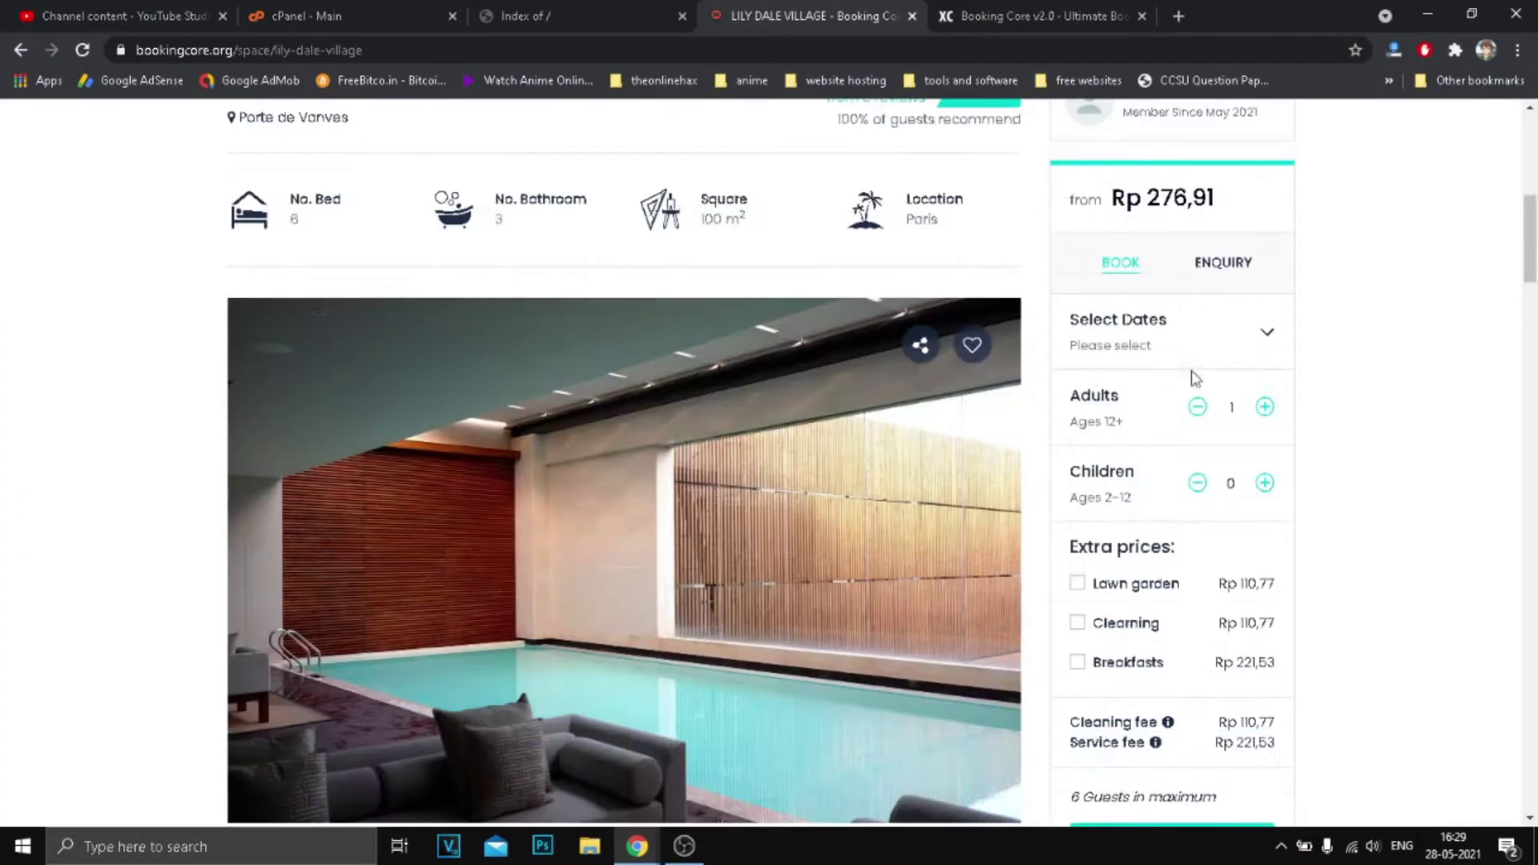
Choose a 16th–25th stay in the calendar and set the adult count to 4.
click(1267, 336)
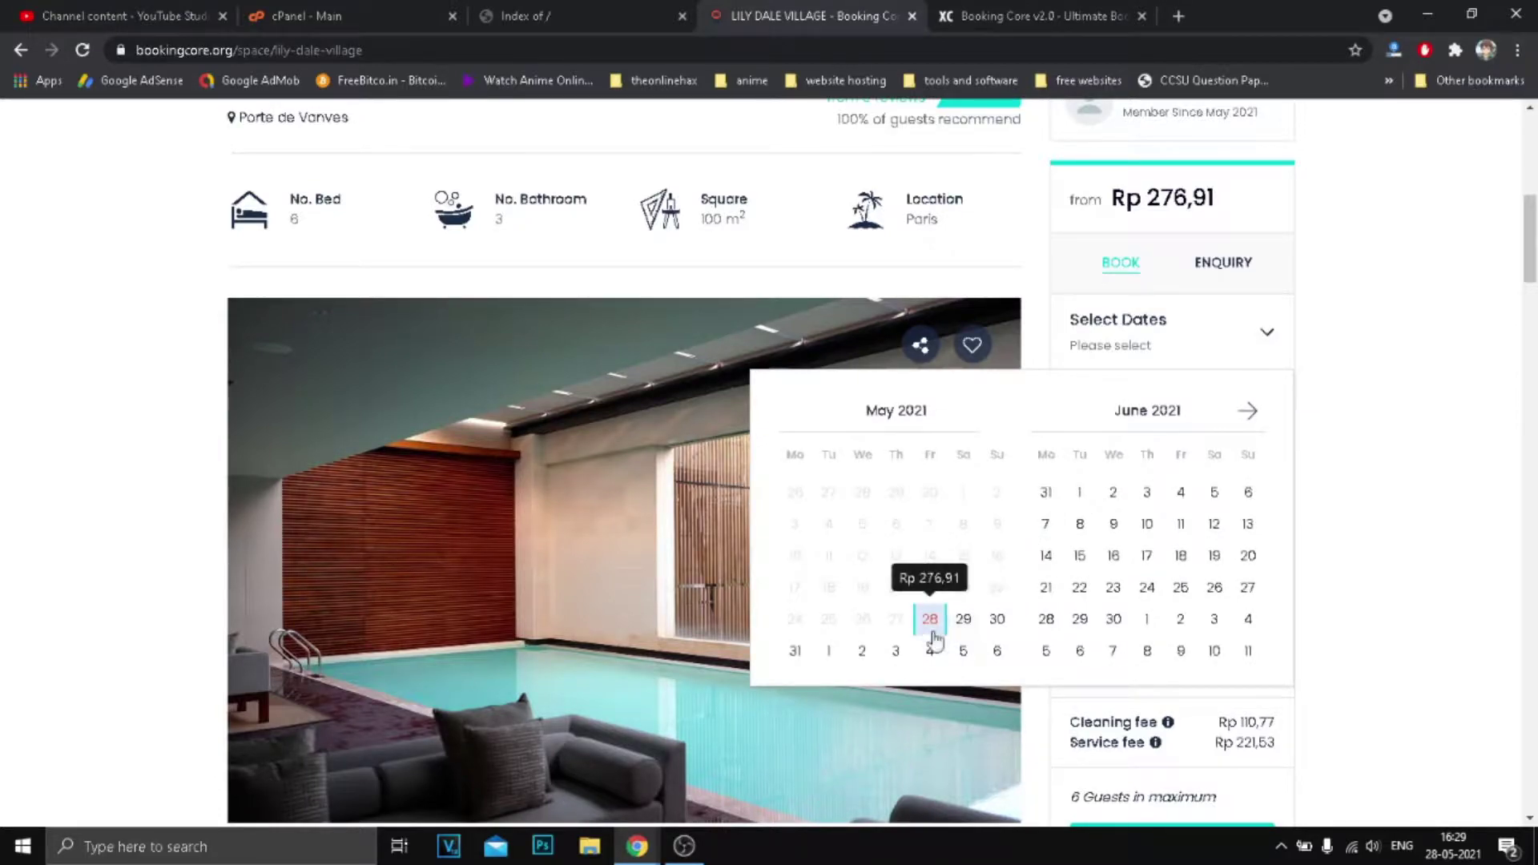
click(1113, 558)
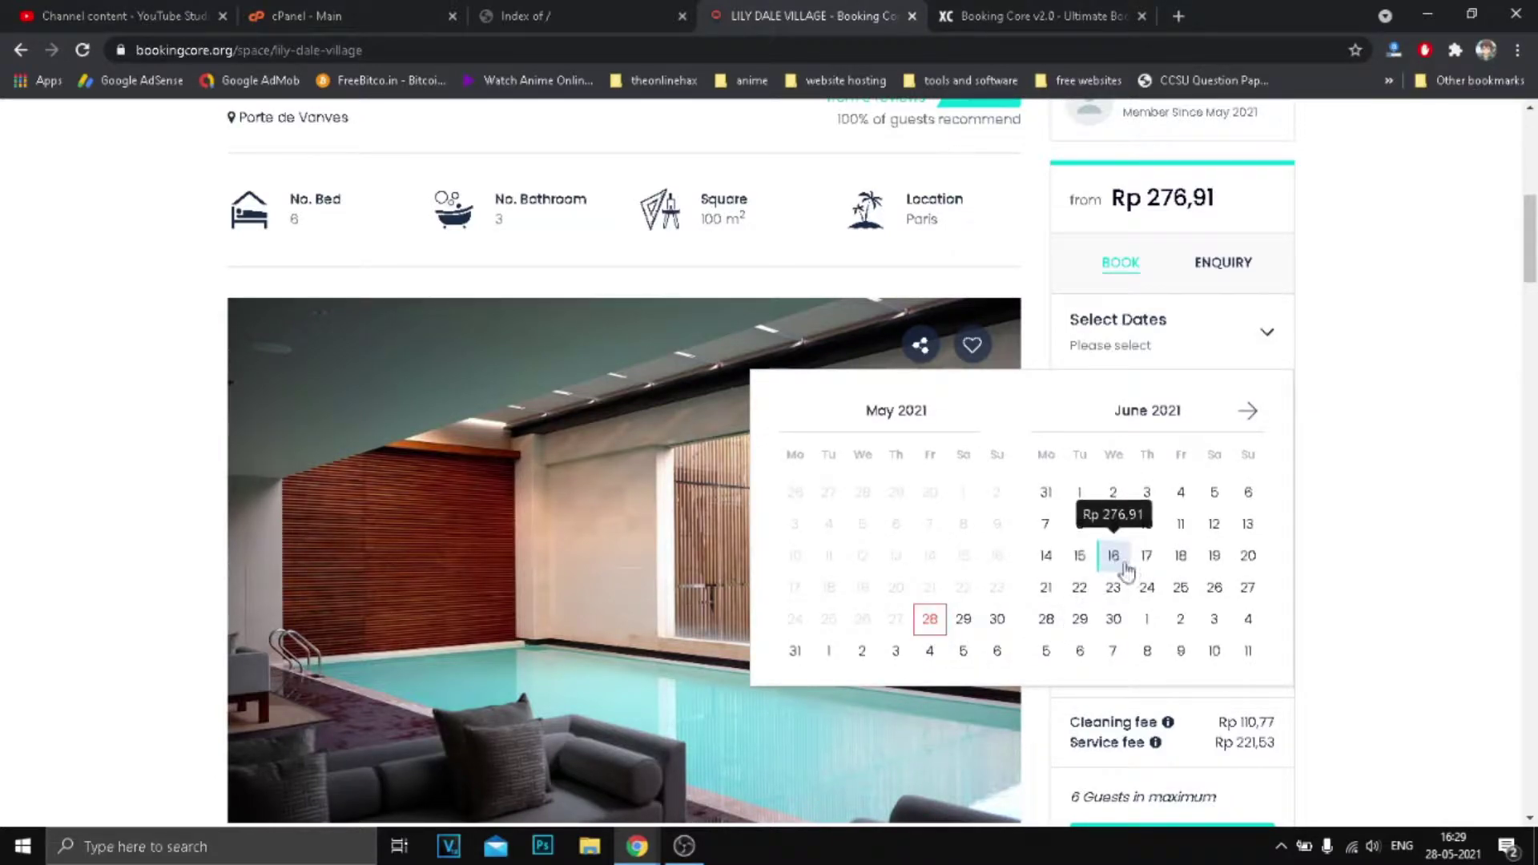
click(1180, 589)
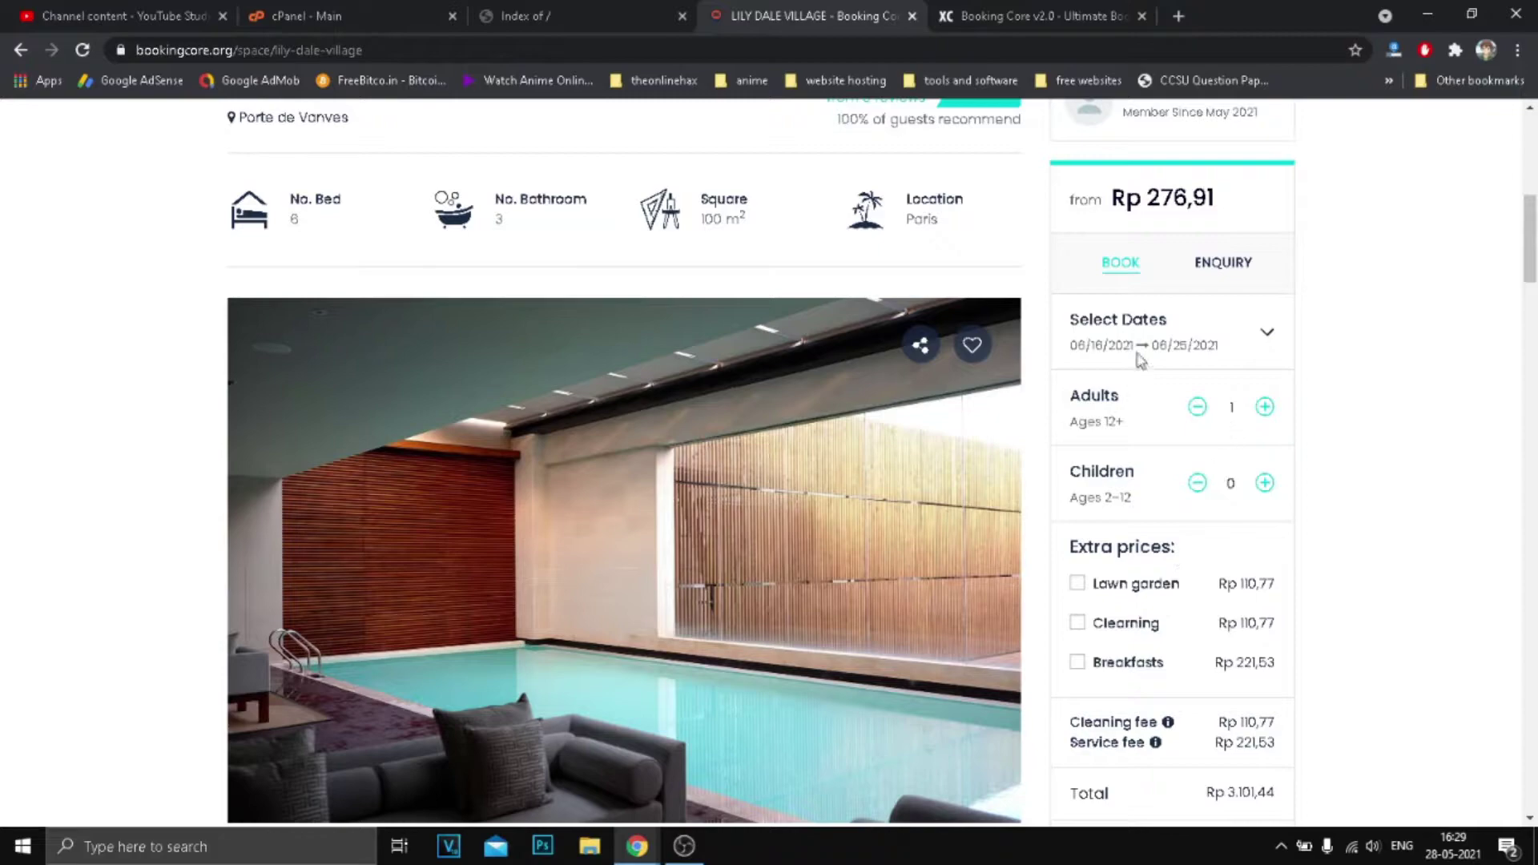
click(1264, 343)
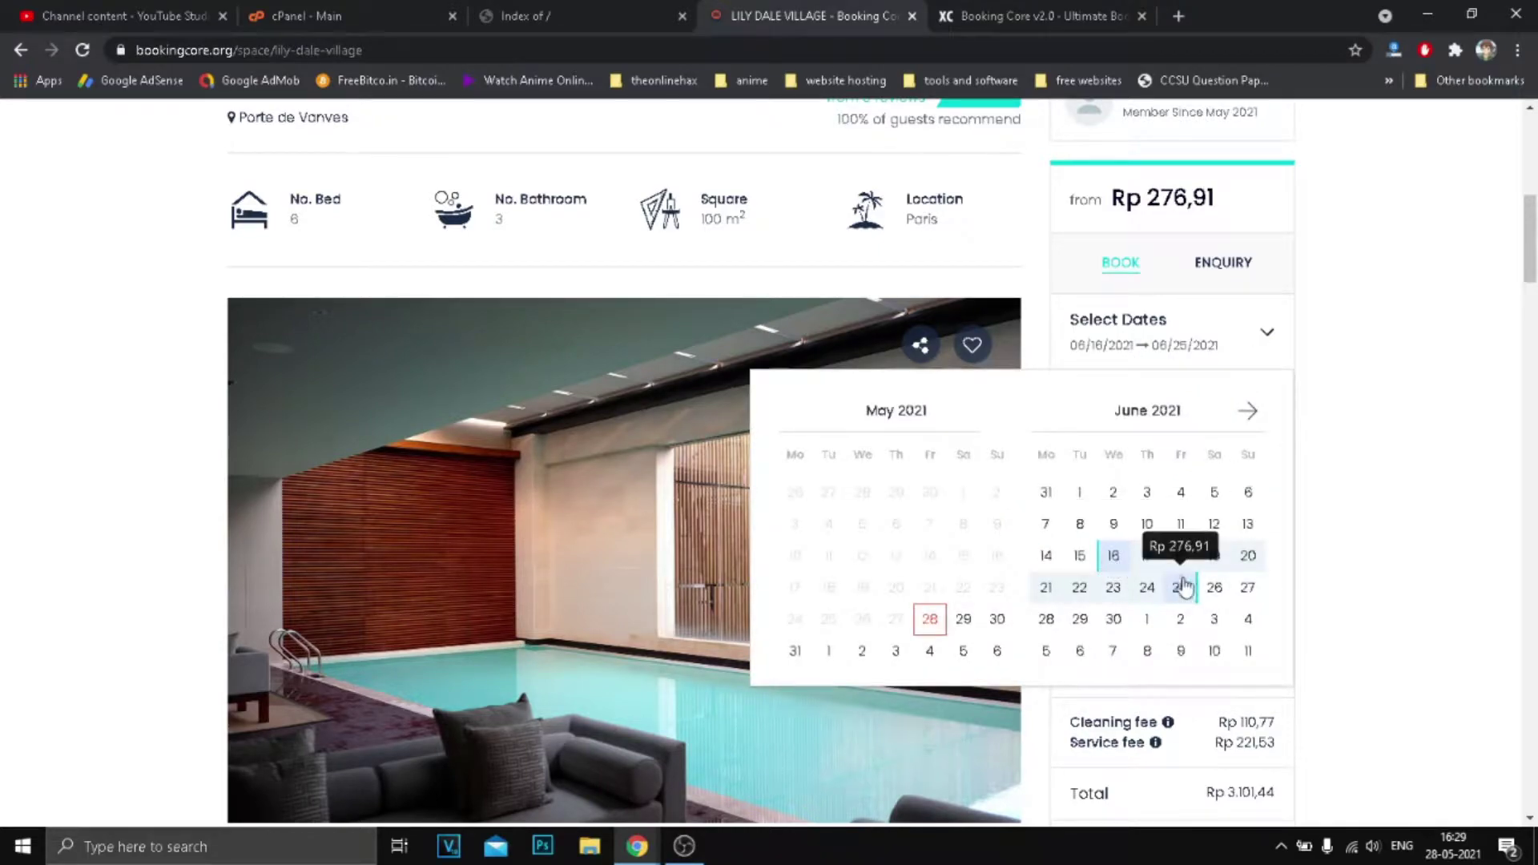
click(1310, 327)
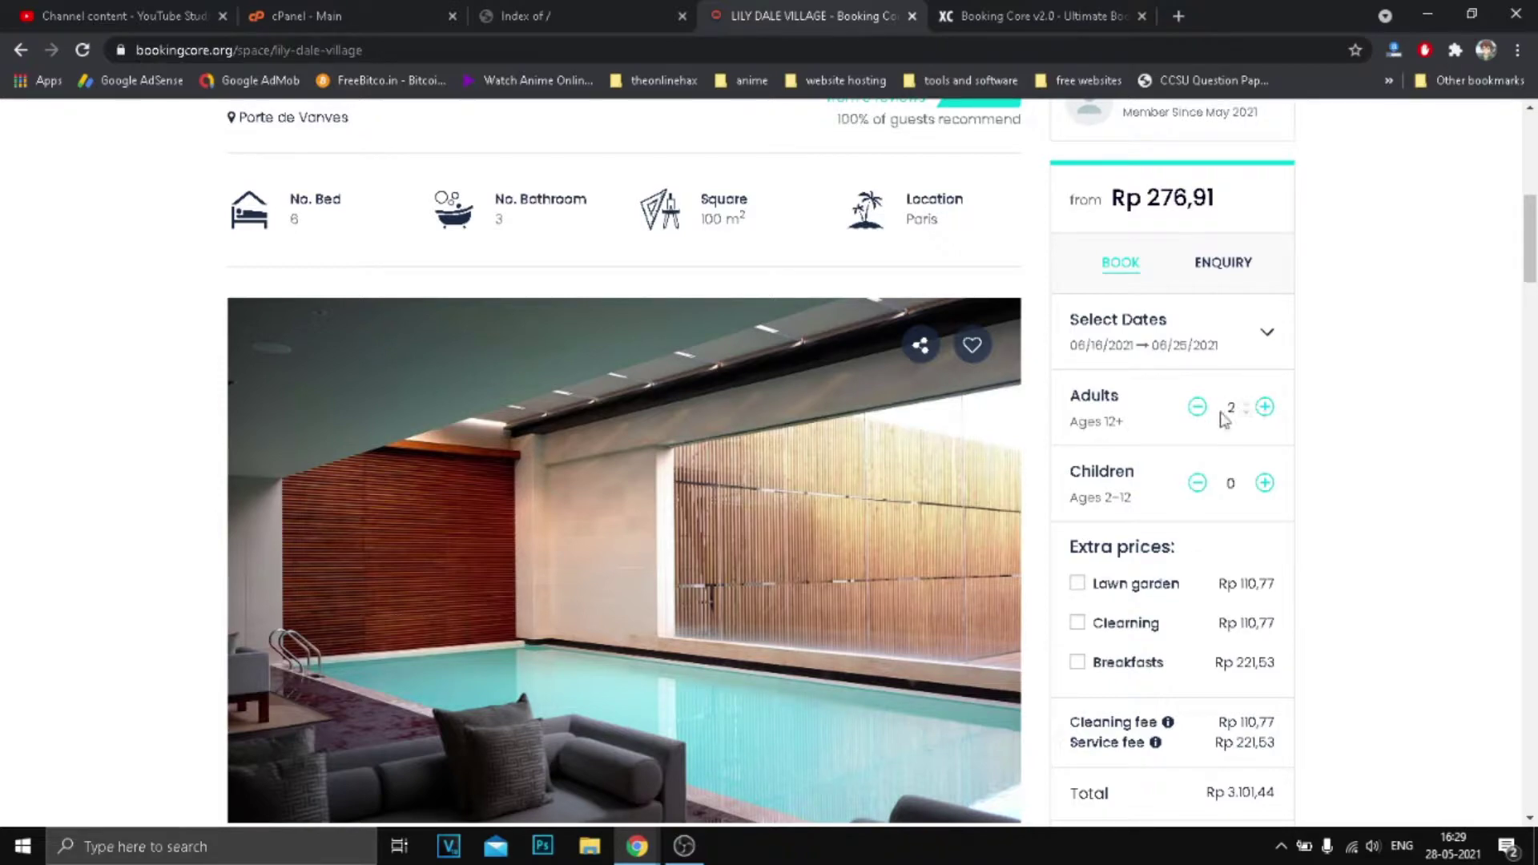
click(1263, 407)
click(1245, 412)
click(1348, 395)
Toggle the extras so only Breakfasts remains selected.
scroll(1349, 470, down, 2)
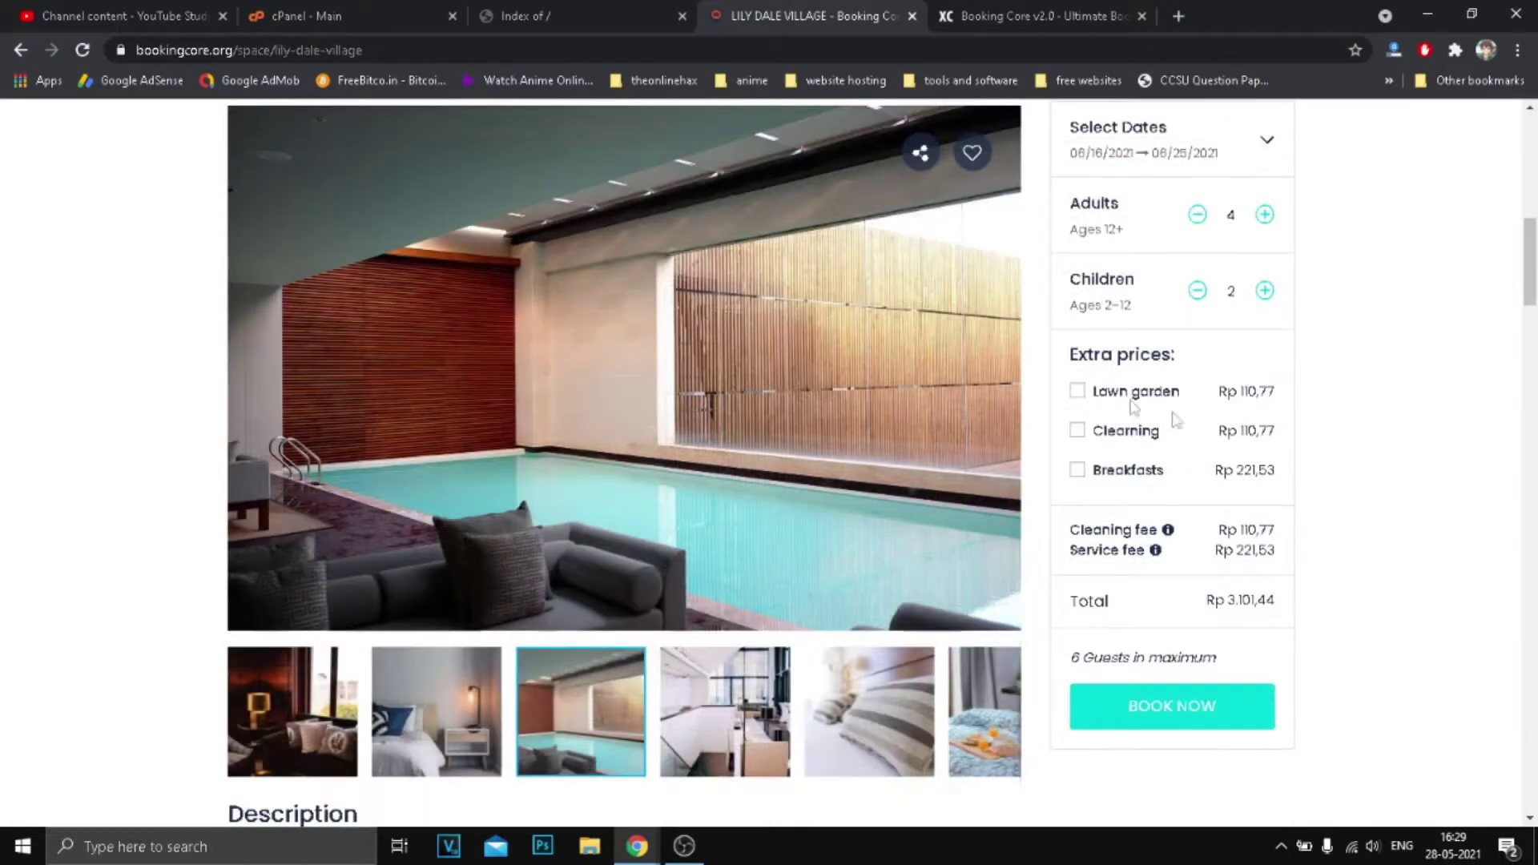
click(1078, 432)
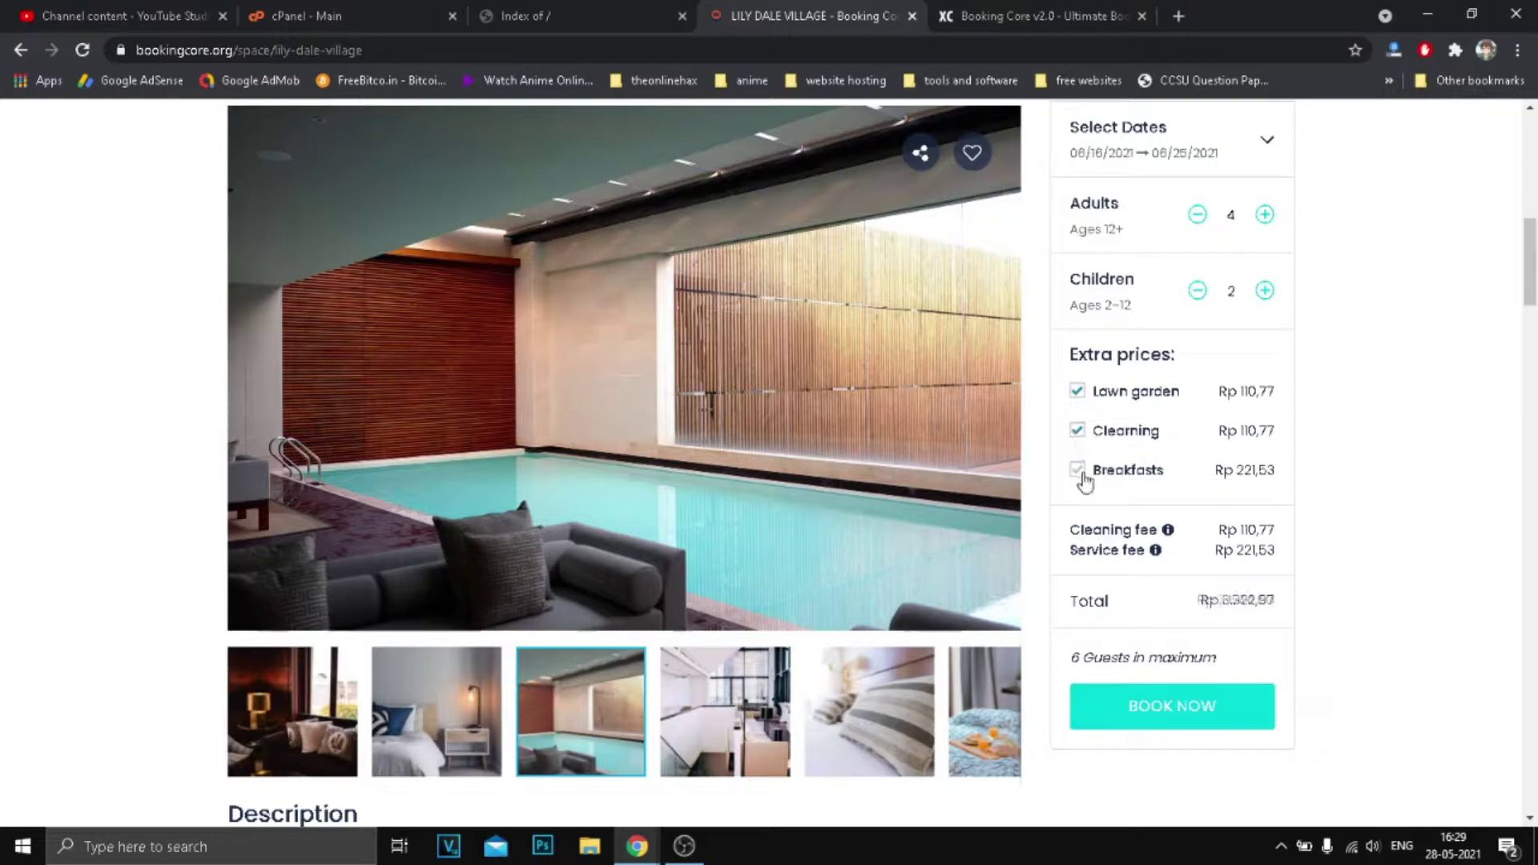
click(1078, 471)
click(1078, 393)
click(1077, 431)
Highlight the Extra prices heading, the total's currency, and the cleaning and service fees.
drag(1072, 354, 1177, 354)
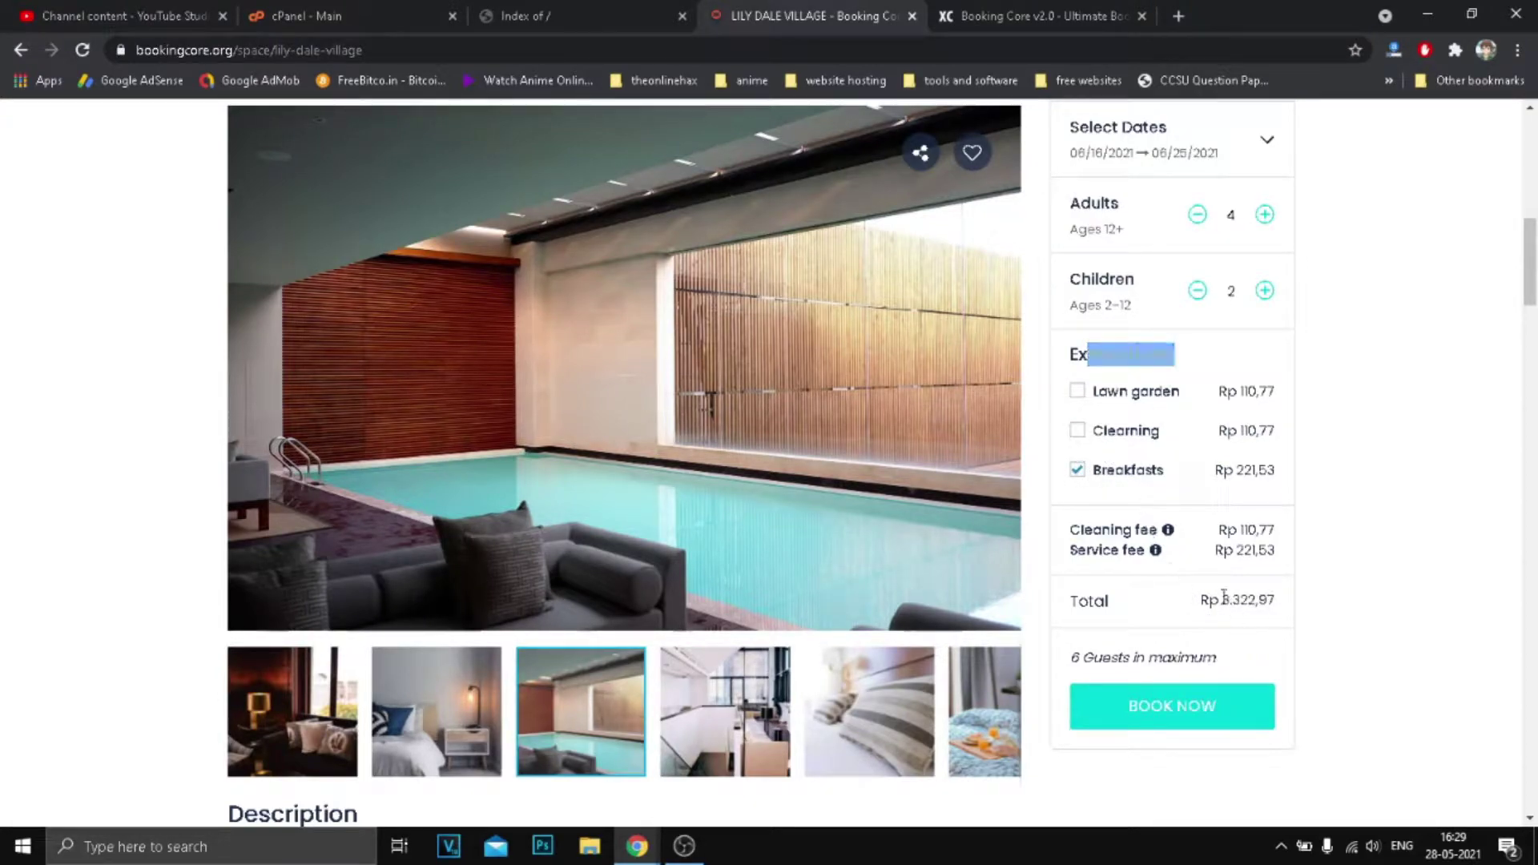
double_click(1209, 600)
click(1282, 602)
drag(1225, 528, 1248, 553)
scroll(1227, 529, down, 2)
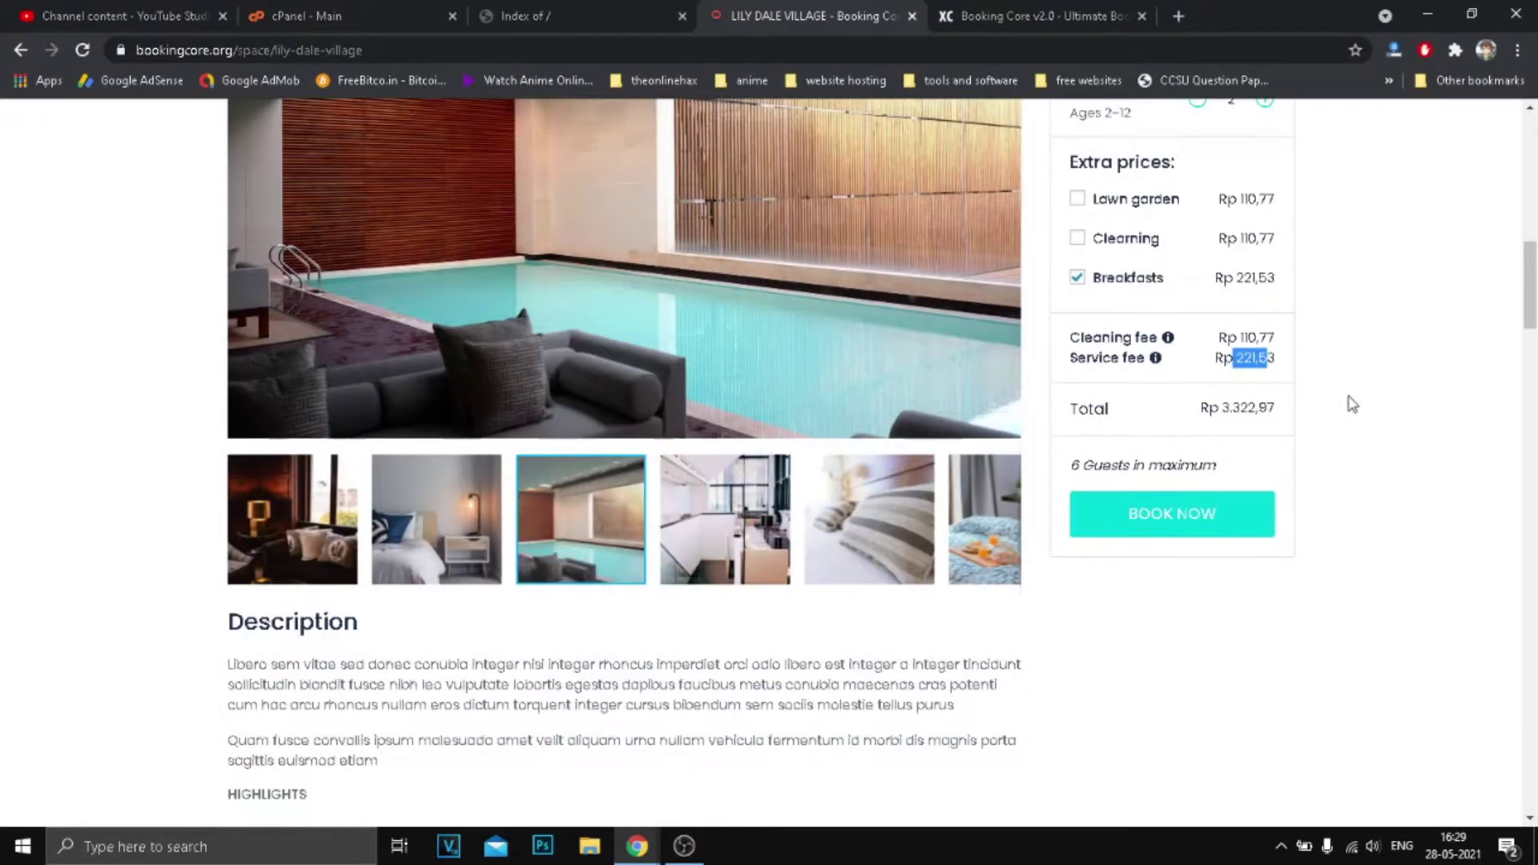
click(1352, 404)
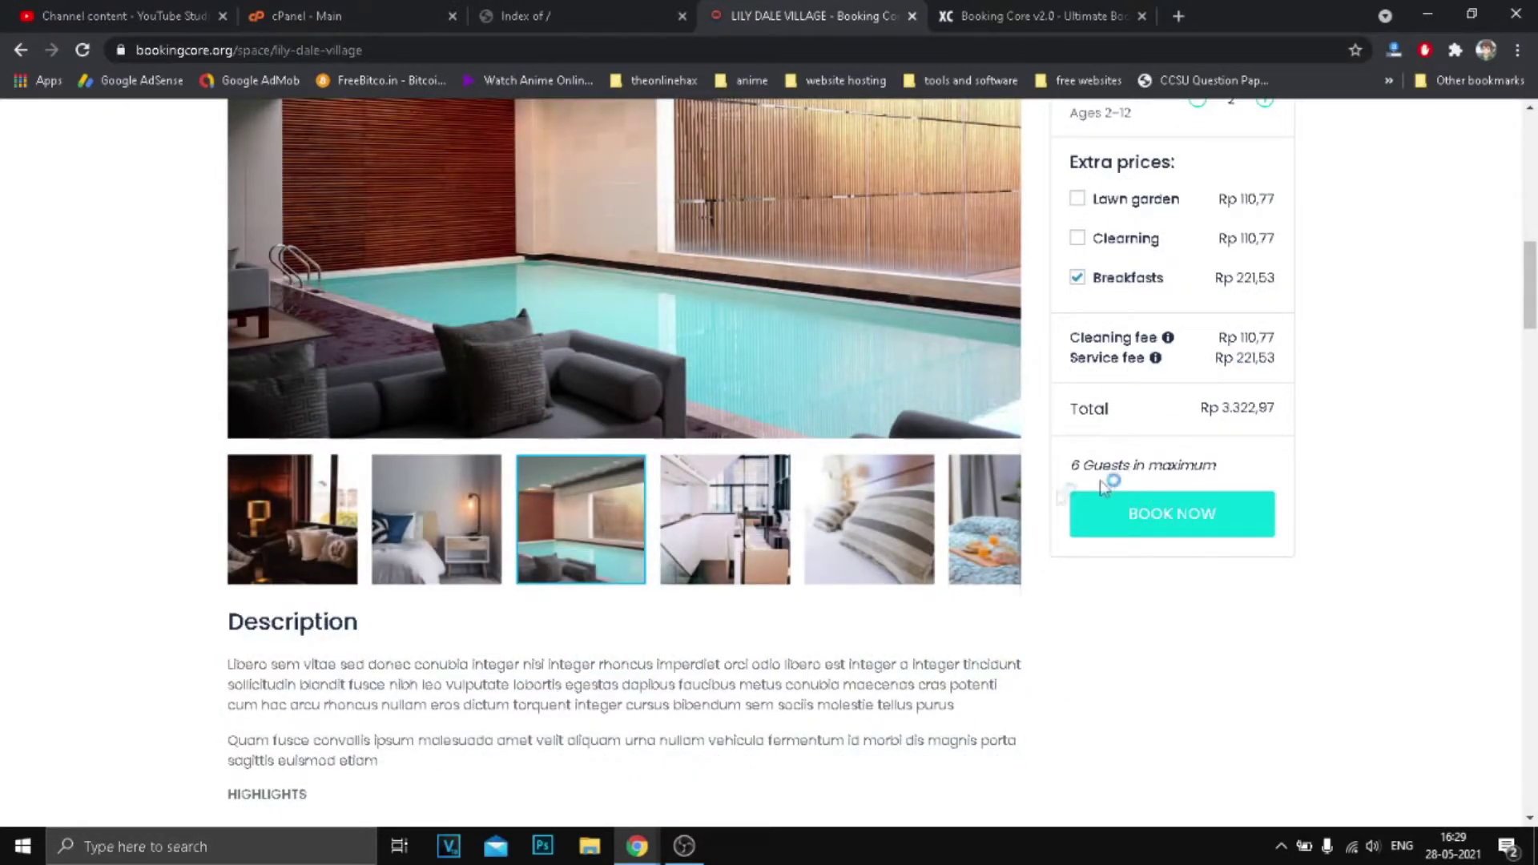
Expand the Check-in, Check-out, 24-hour reception and luggage FAQ answers.
scroll(1103, 486, down, 3)
scroll(730, 370, down, 7)
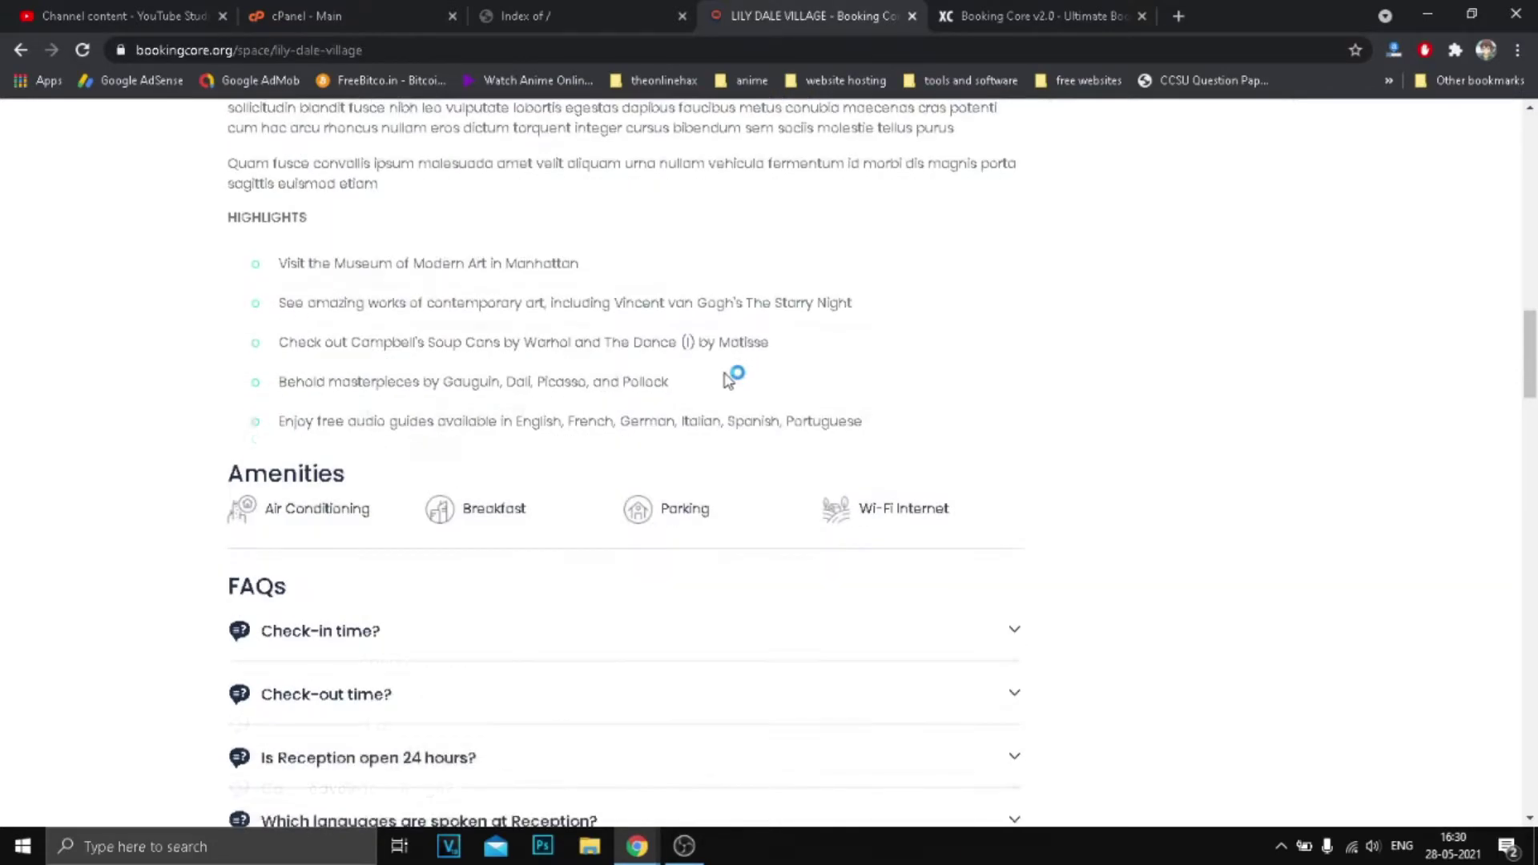
click(362, 245)
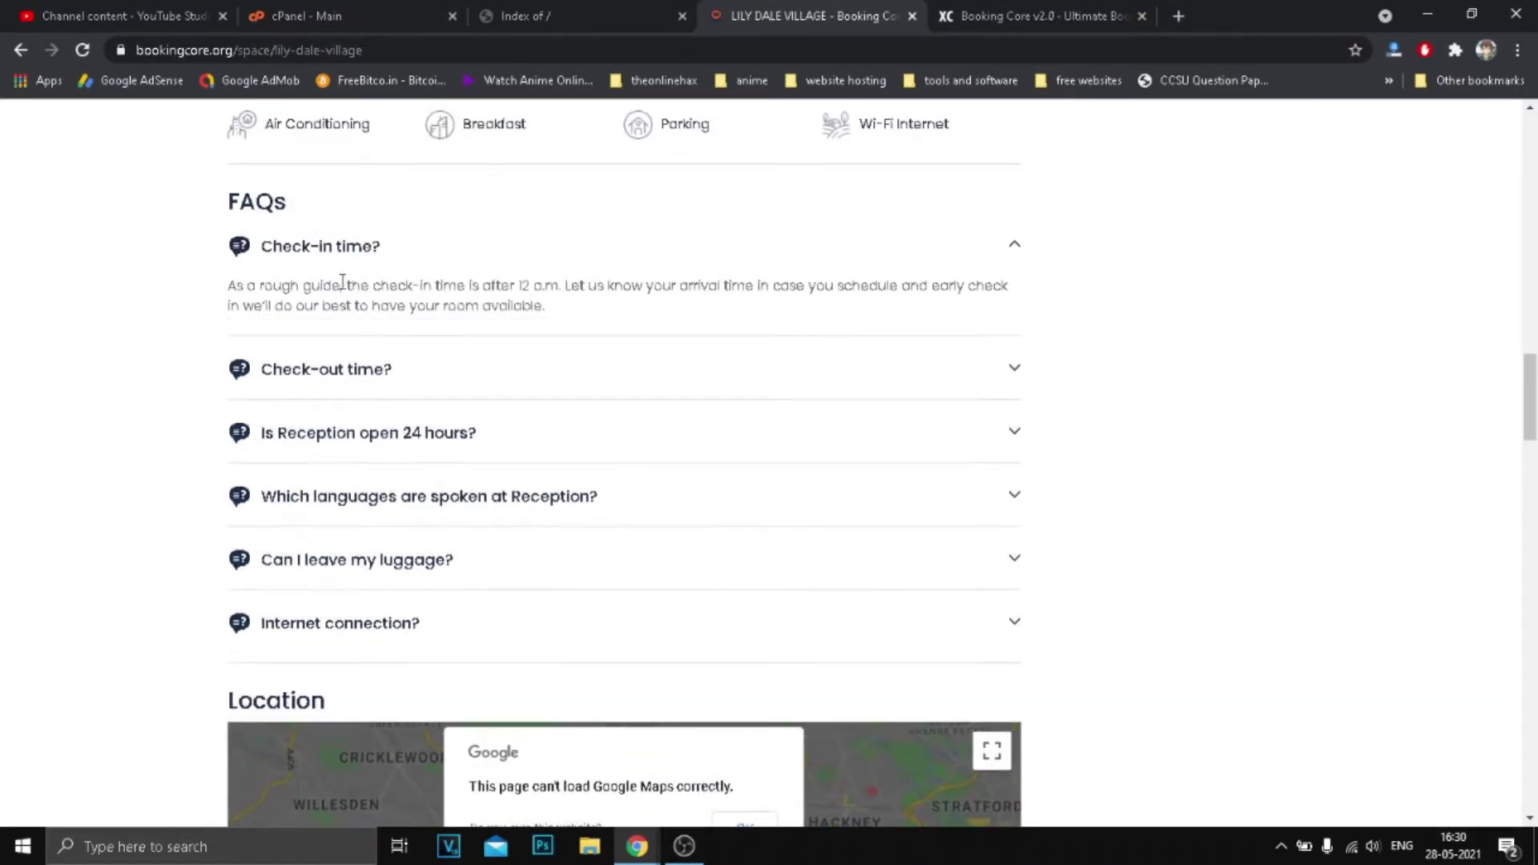
click(329, 367)
click(368, 491)
scroll(437, 437, down, 4)
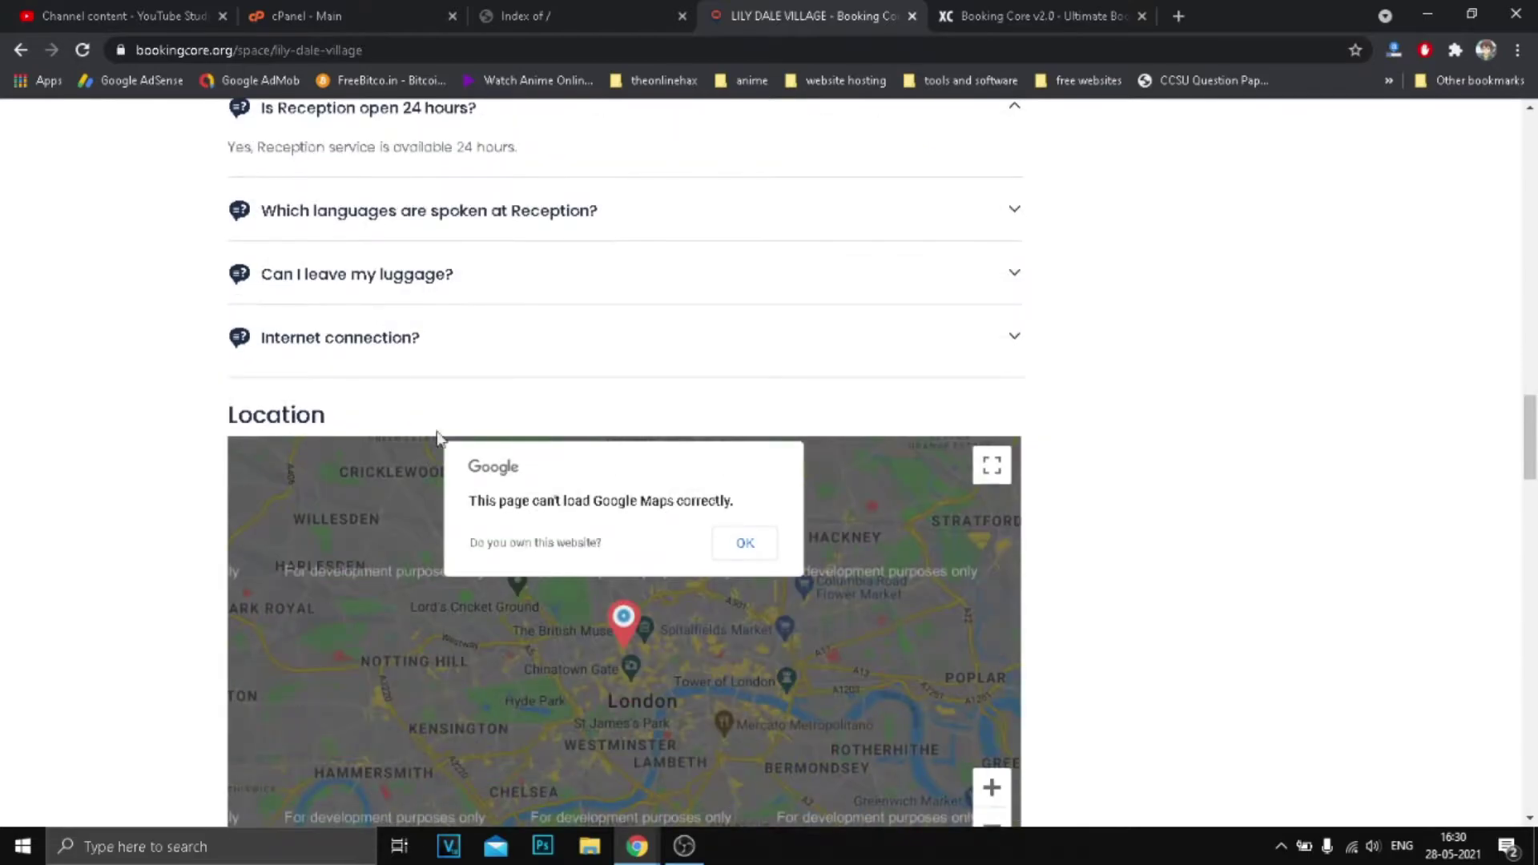
click(435, 303)
scroll(477, 309, down, 3)
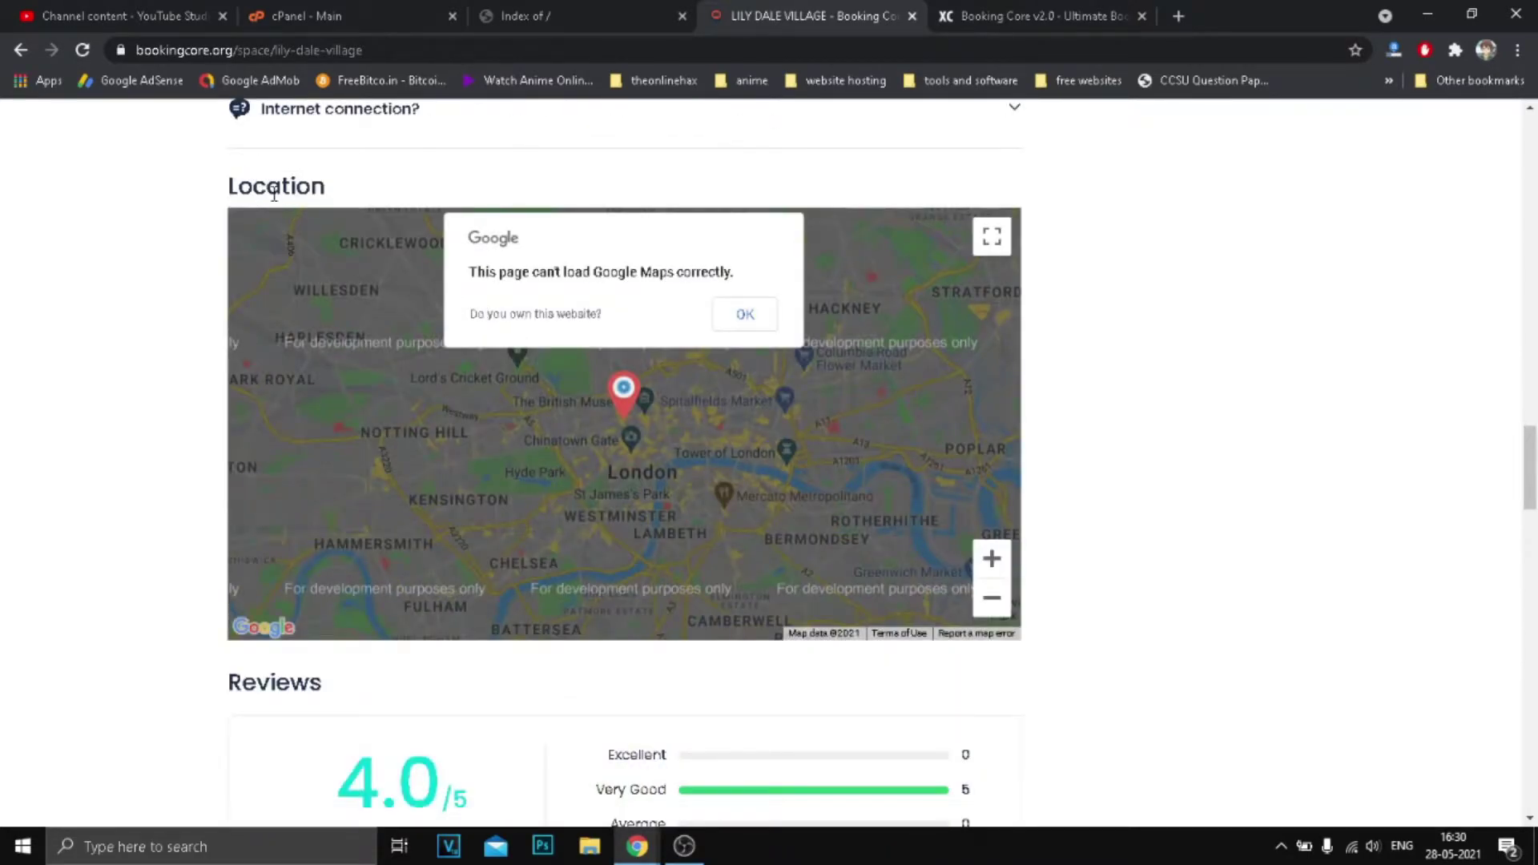
Dismiss the Google Maps error, then pan, zoom and full-screen the London map.
drag(604, 293, 670, 298)
click(742, 314)
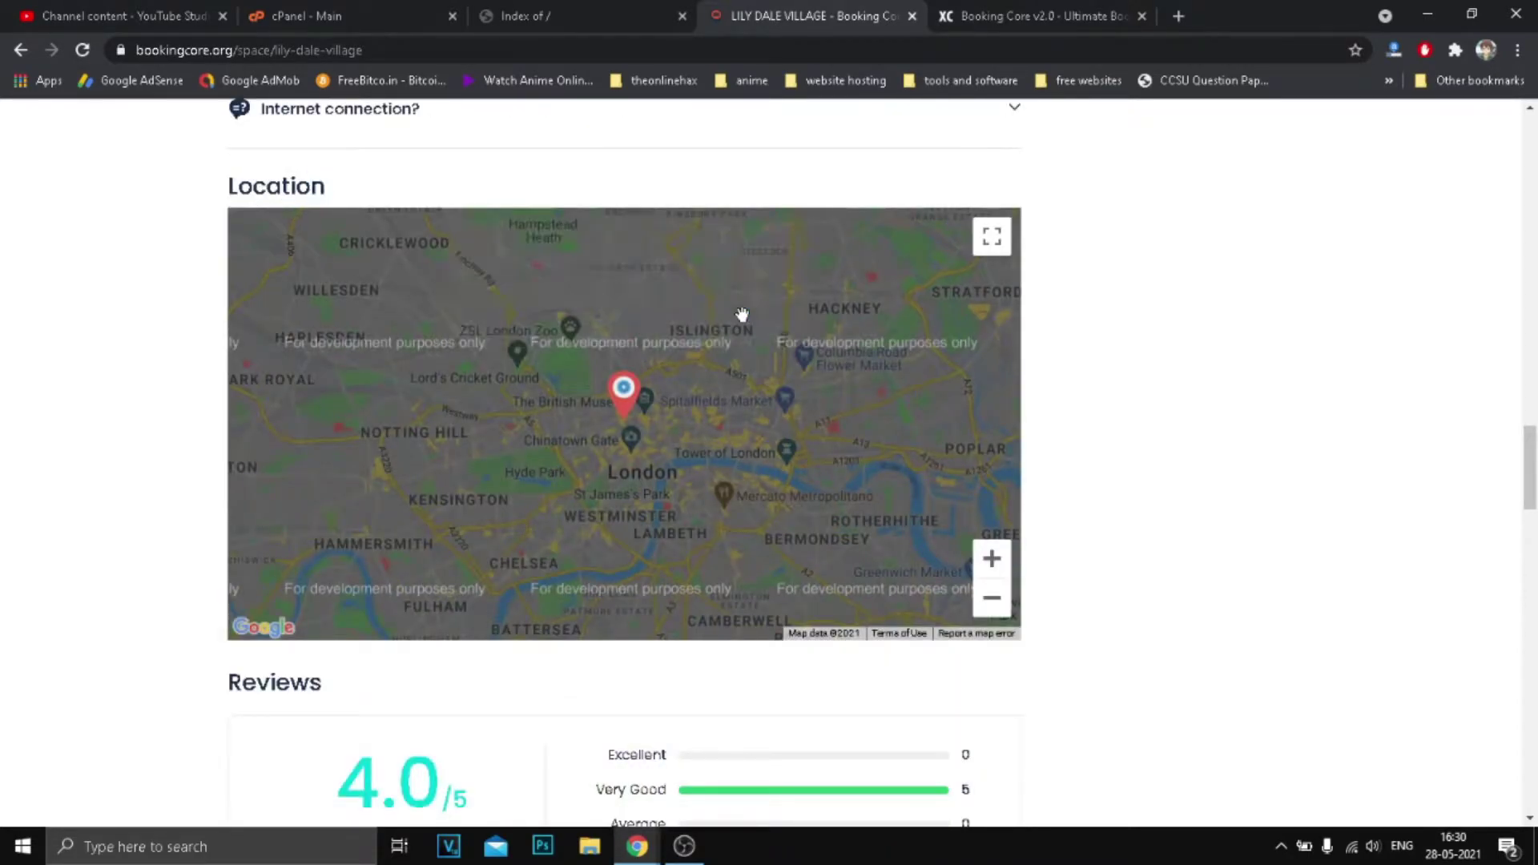
drag(656, 443, 695, 407)
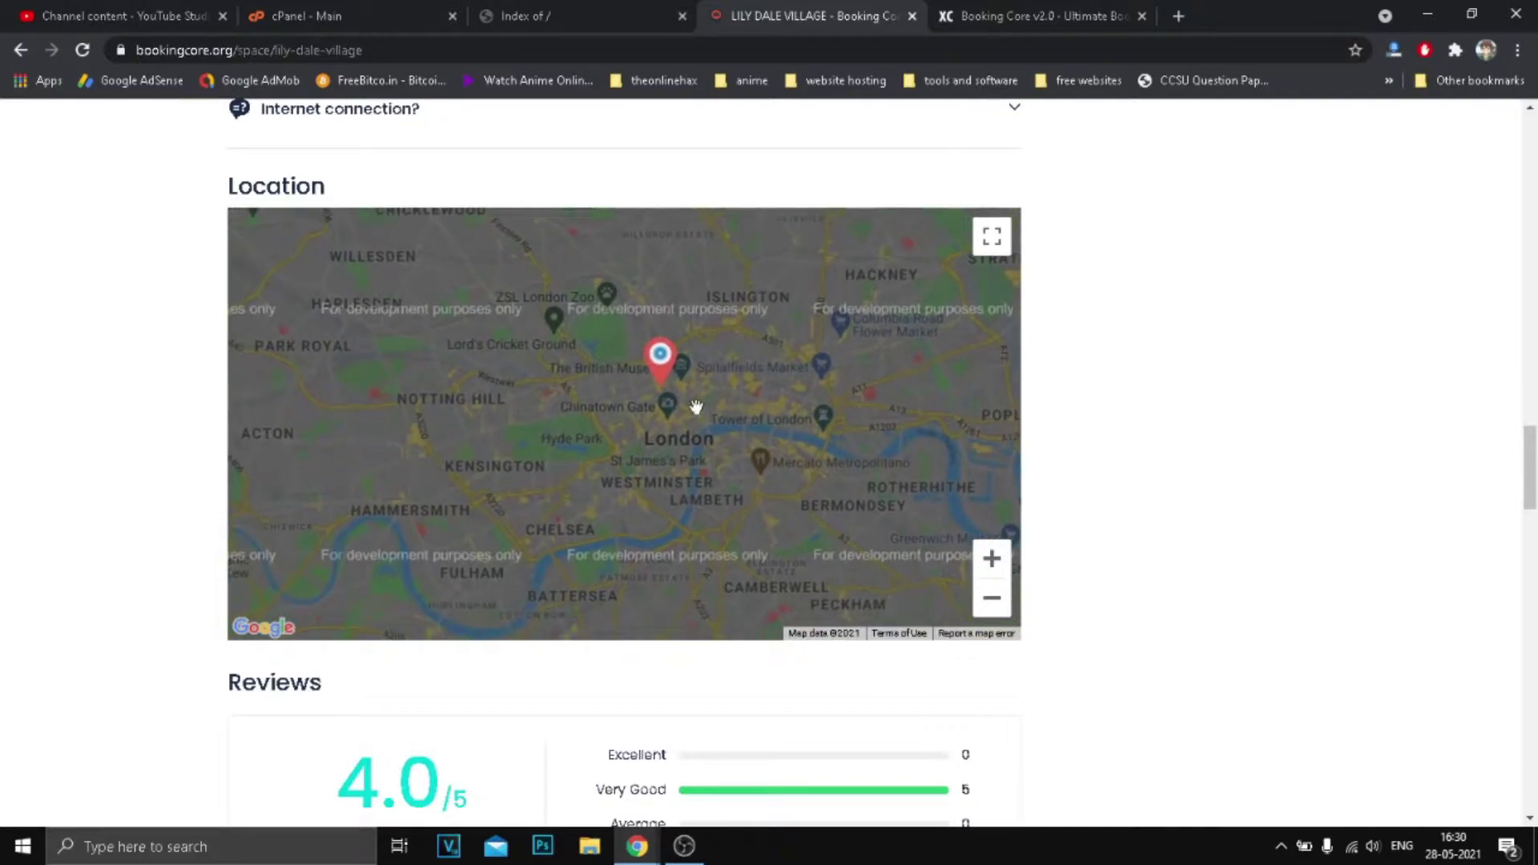
click(991, 559)
click(992, 559)
drag(834, 422, 663, 422)
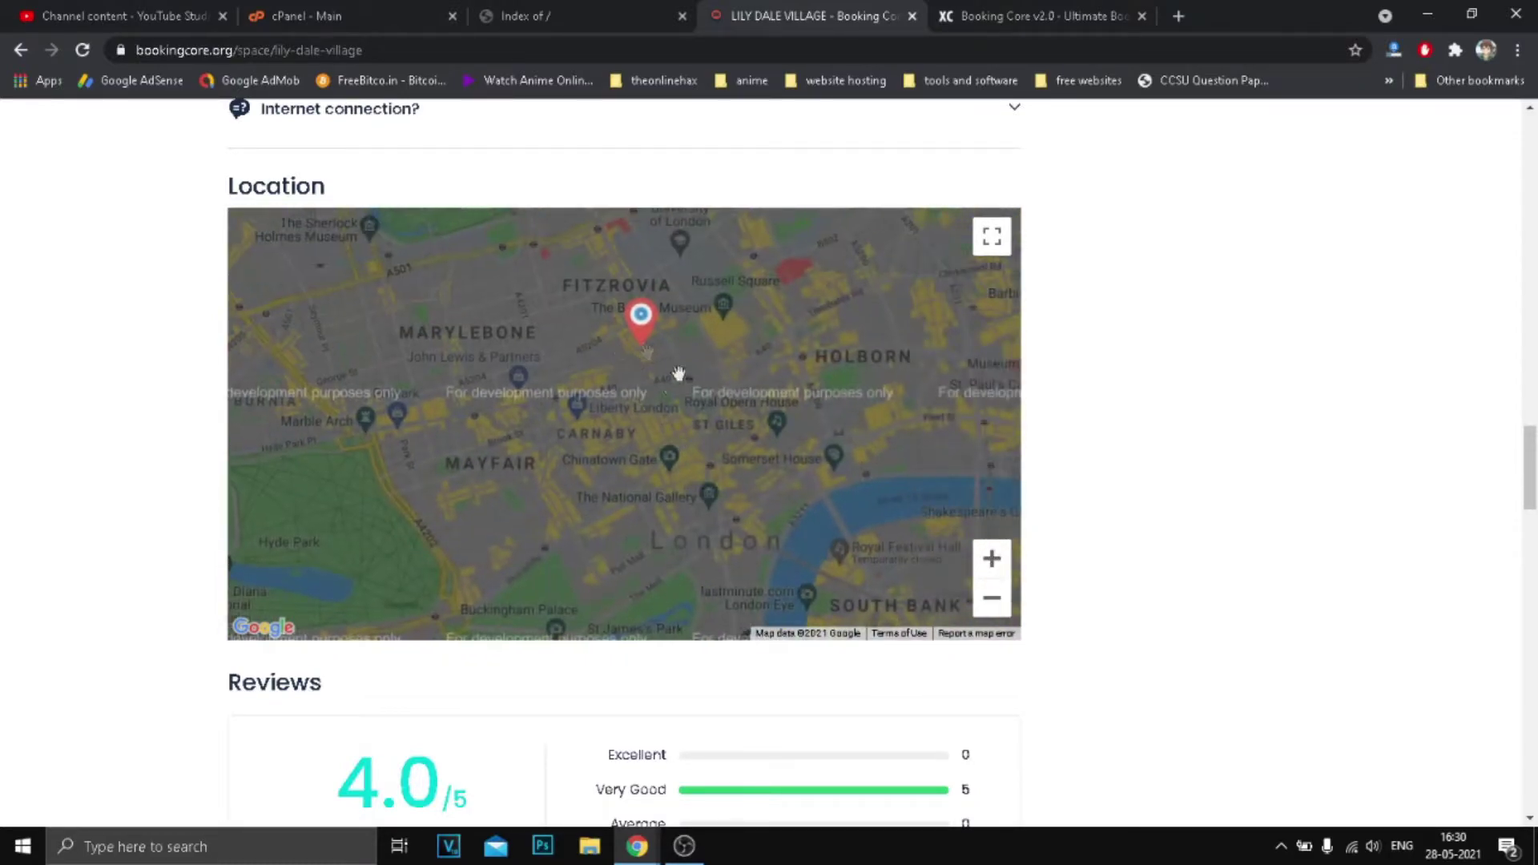
click(991, 597)
click(992, 598)
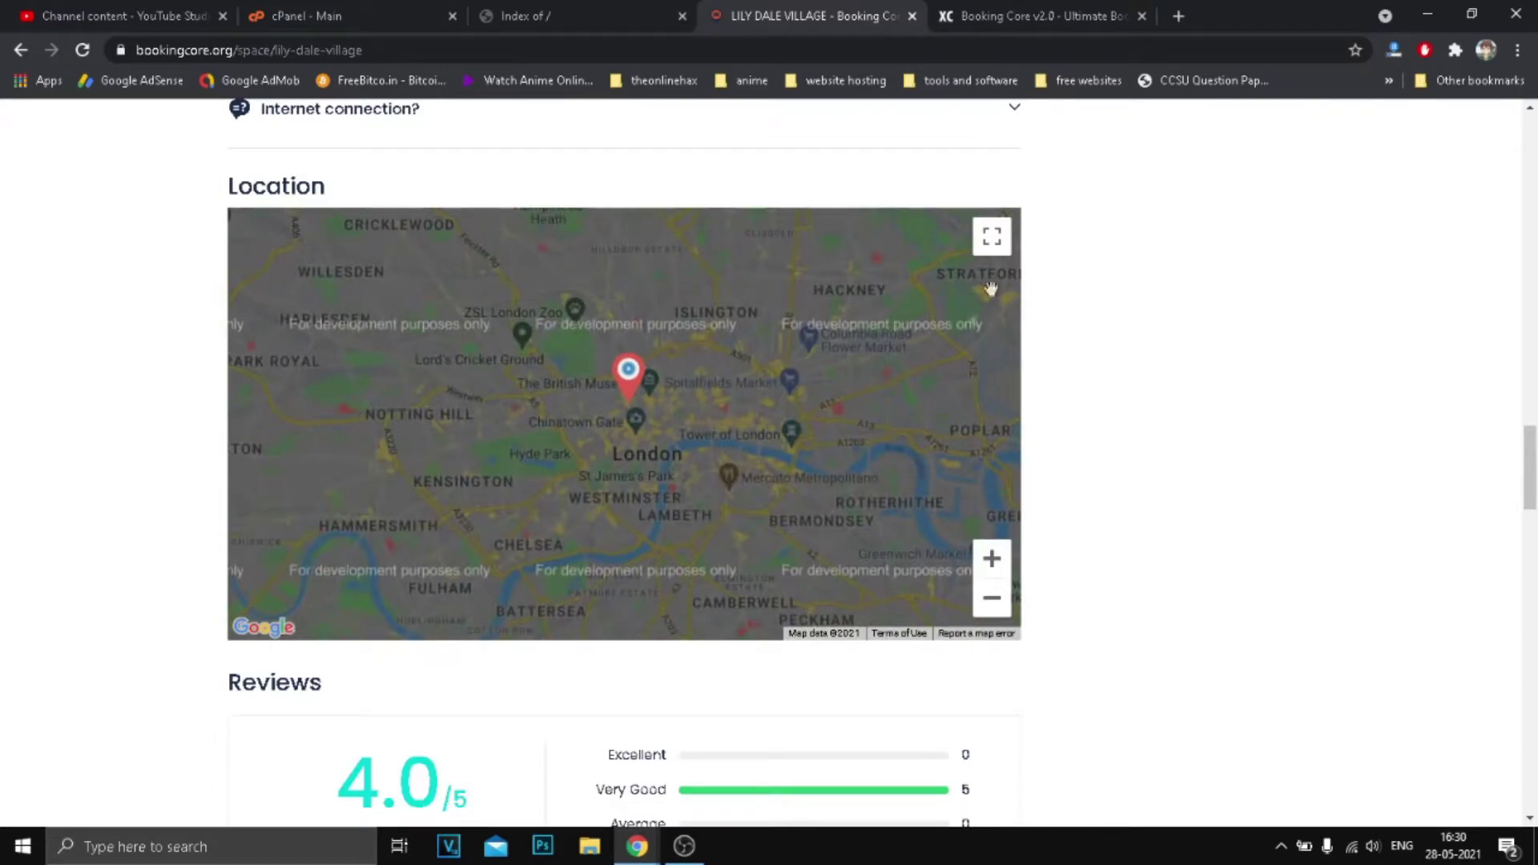
click(993, 238)
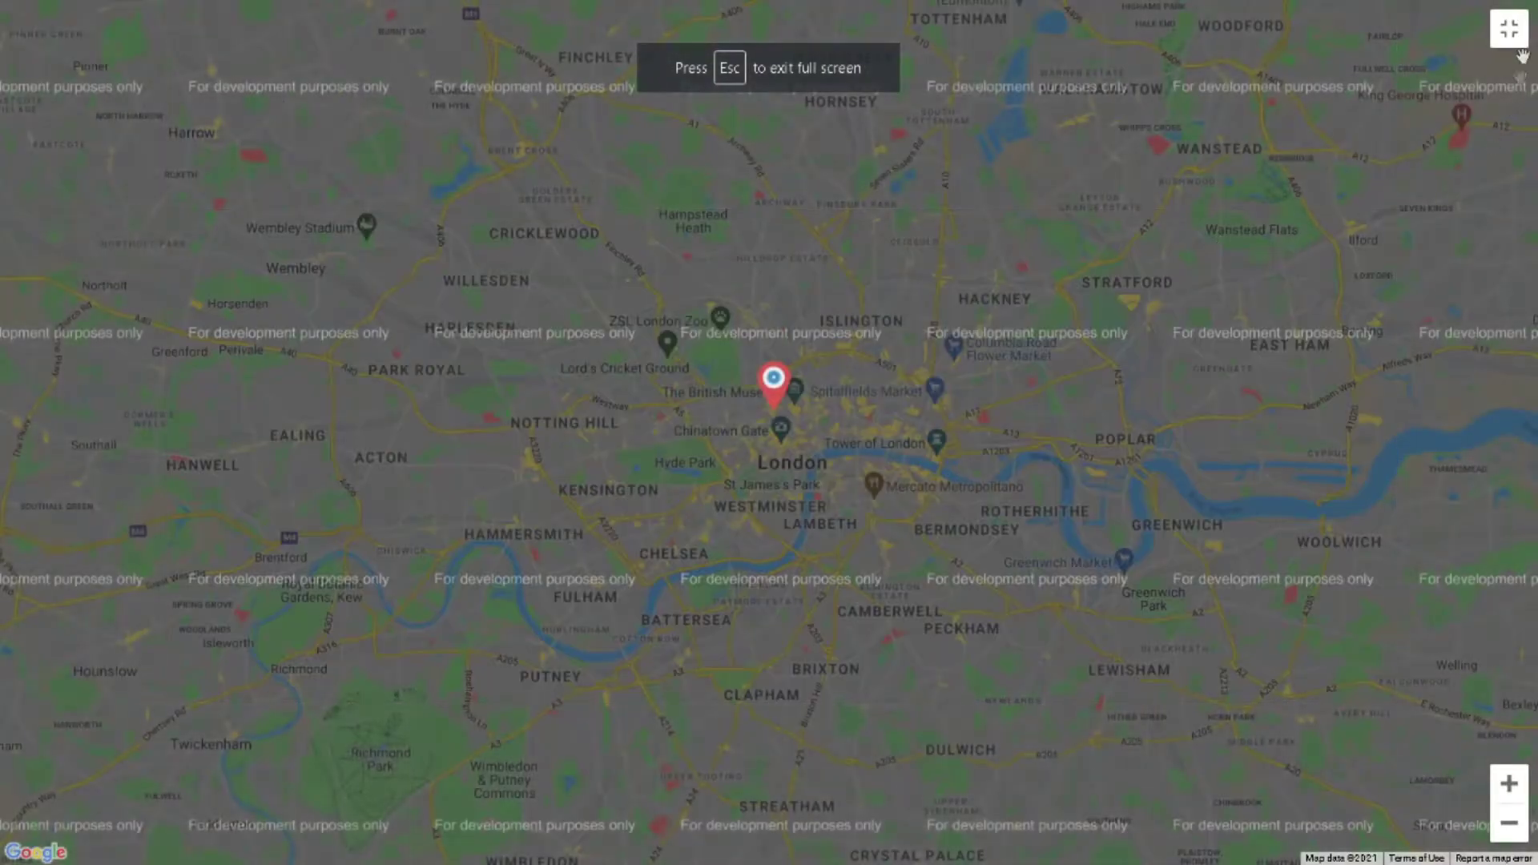
click(1506, 32)
Highlight passages of the review text, scroll to the page bottom, and return up.
scroll(751, 432, down, 10)
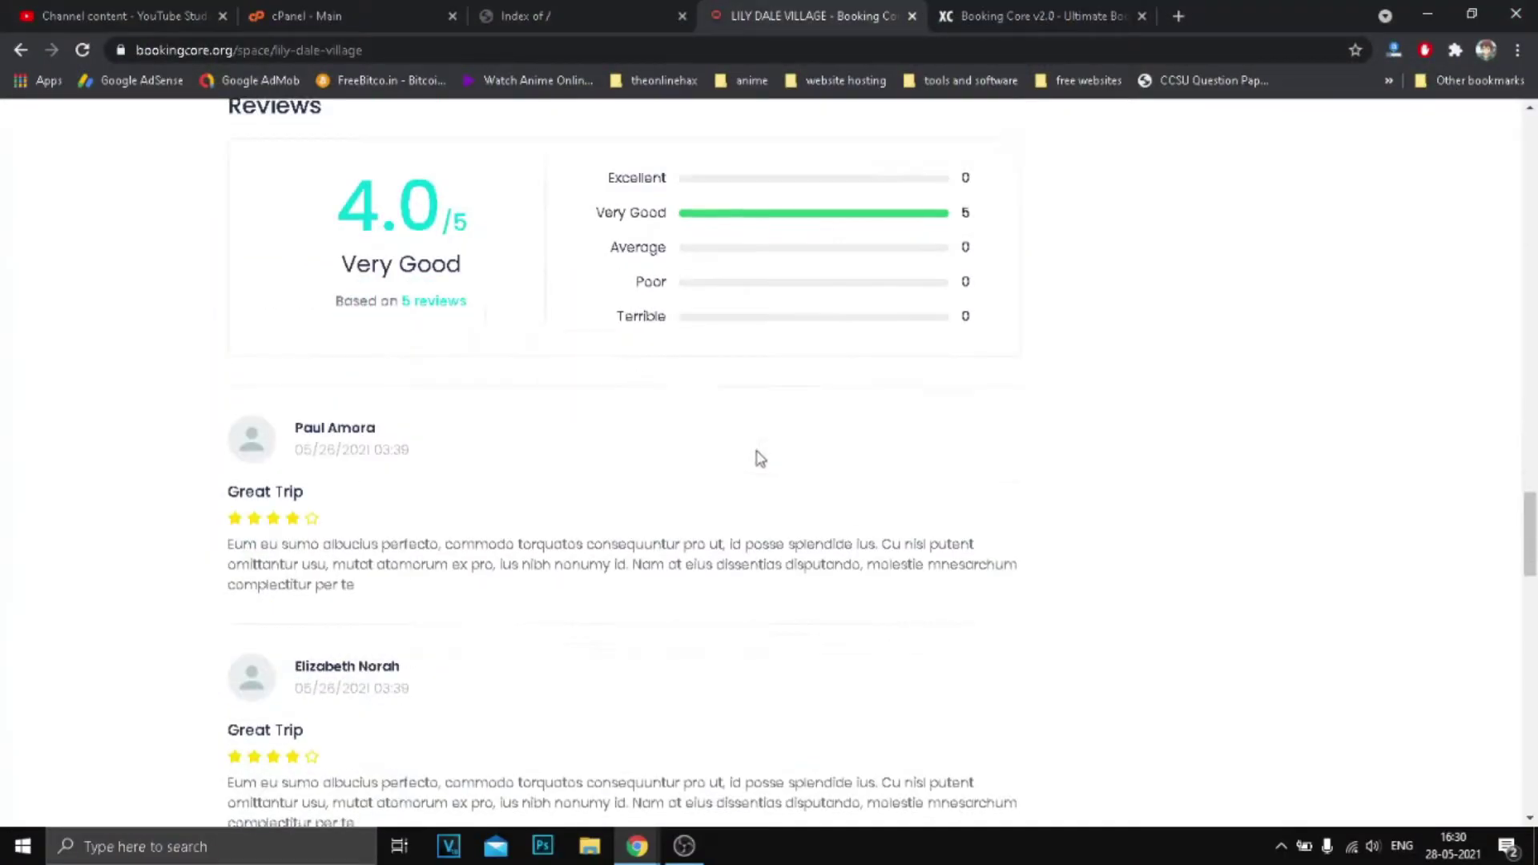
scroll(596, 471, down, 10)
drag(314, 338, 825, 583)
click(788, 528)
scroll(745, 520, down, 3)
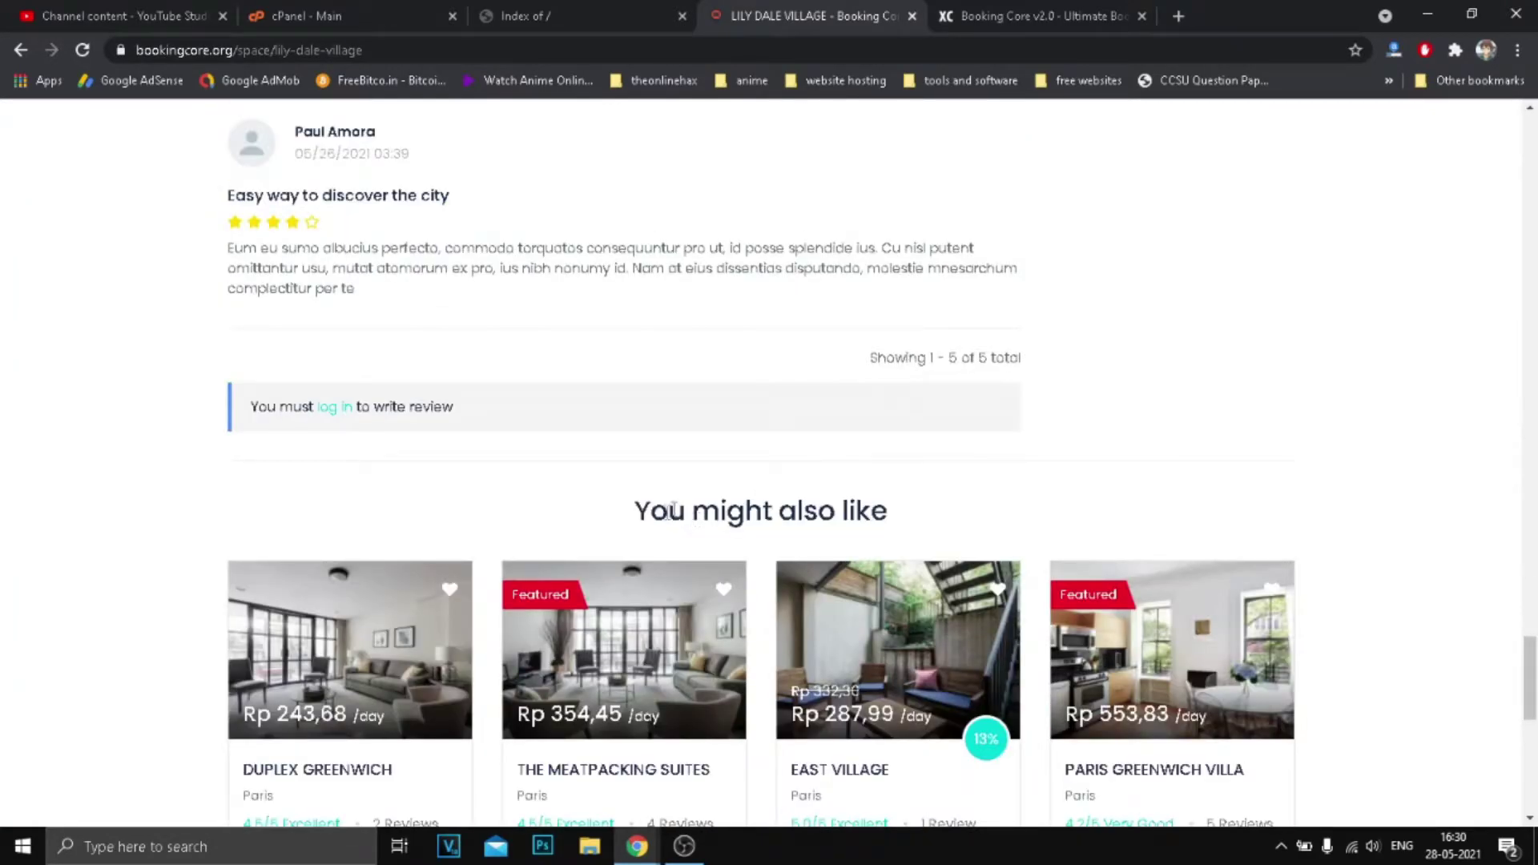
drag(671, 510, 909, 508)
scroll(705, 529, down, 3)
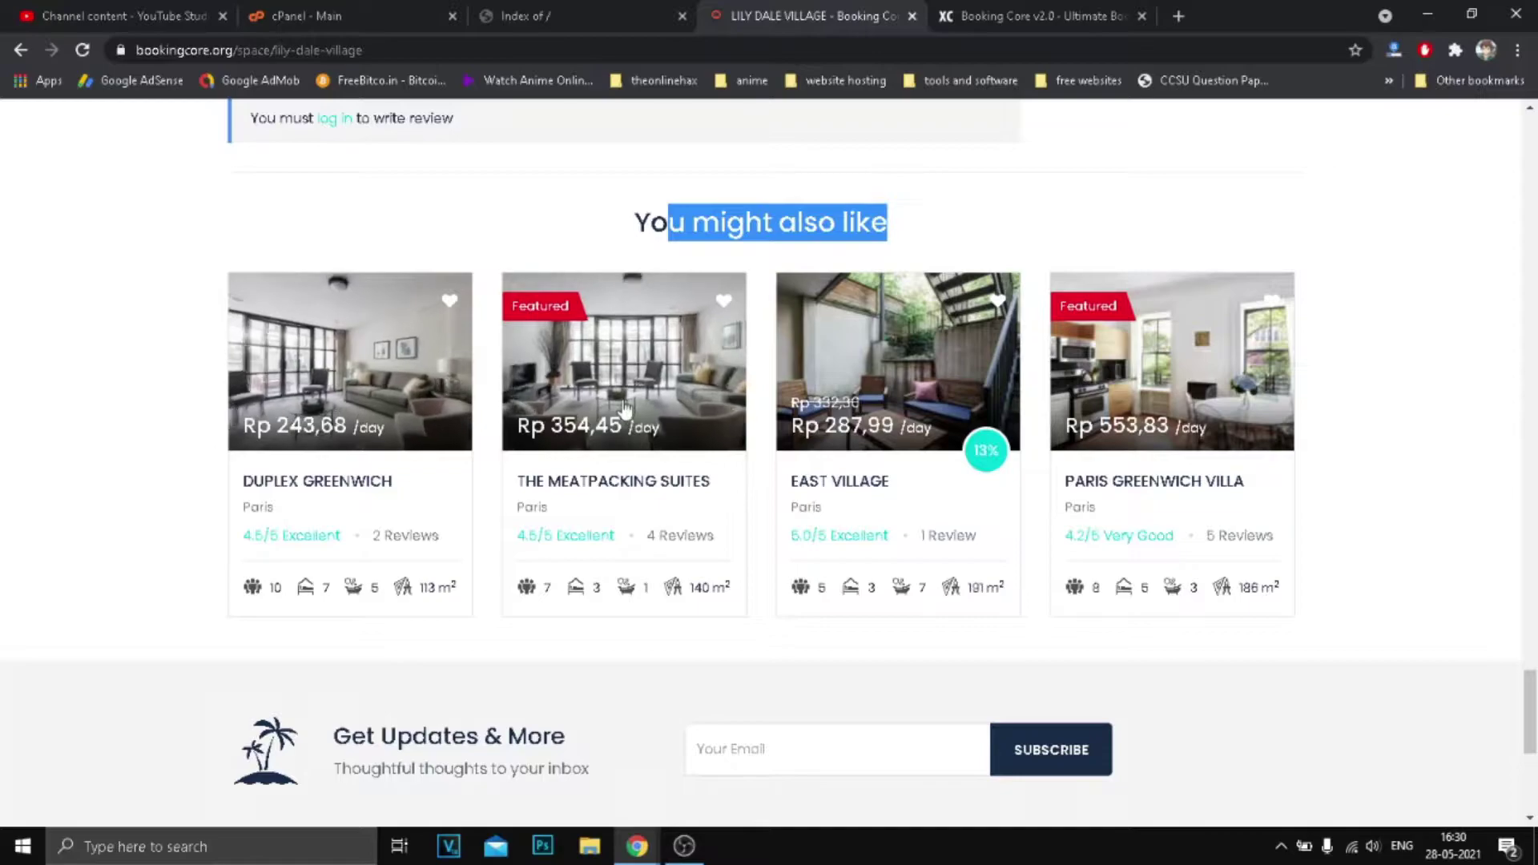
scroll(746, 486, down, 4)
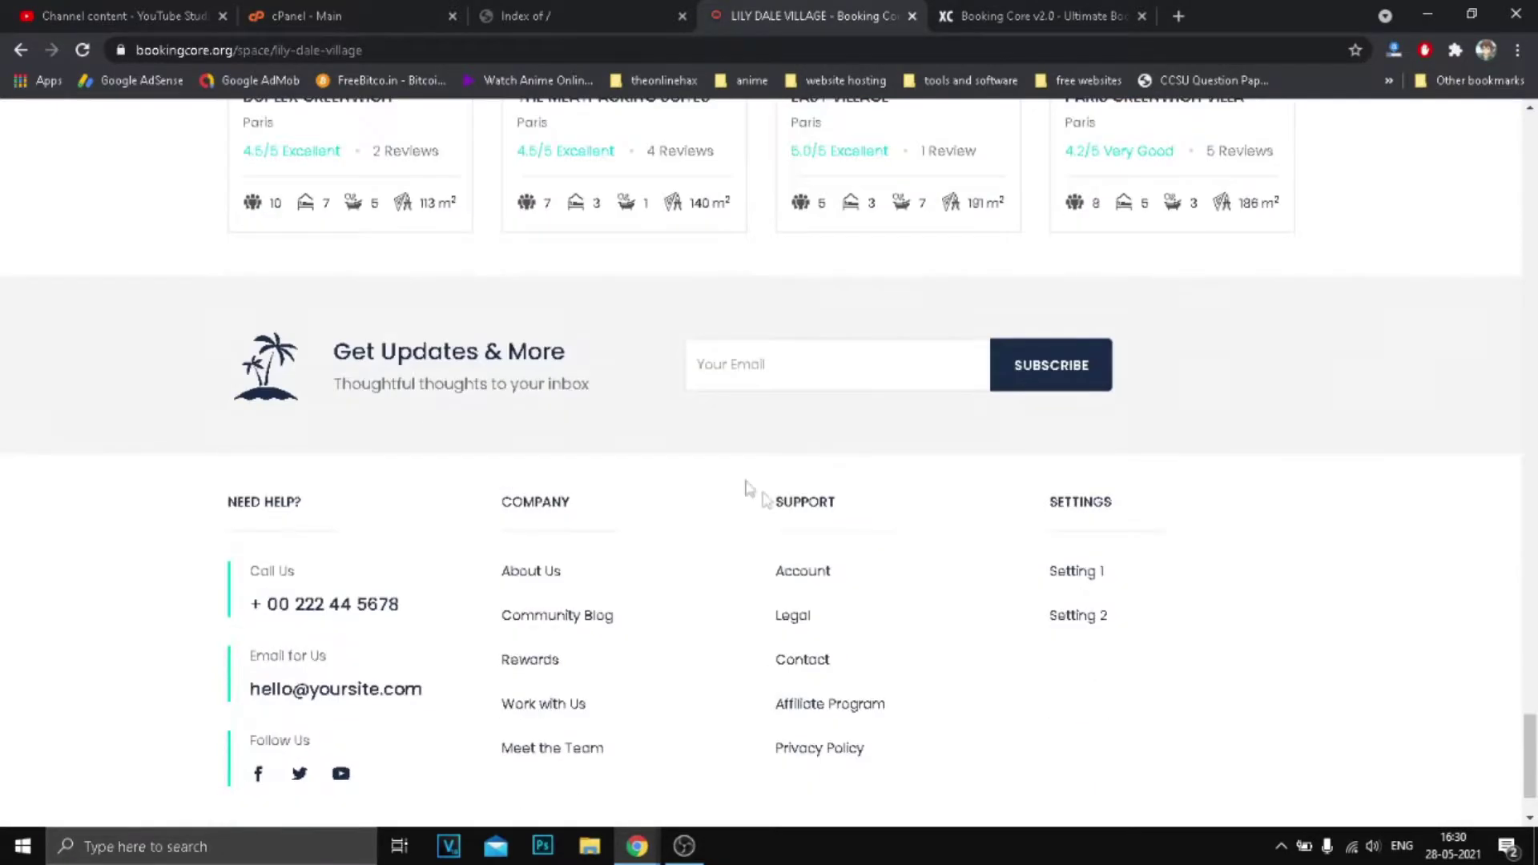
scroll(777, 501, down, 1)
scroll(718, 473, up, 10)
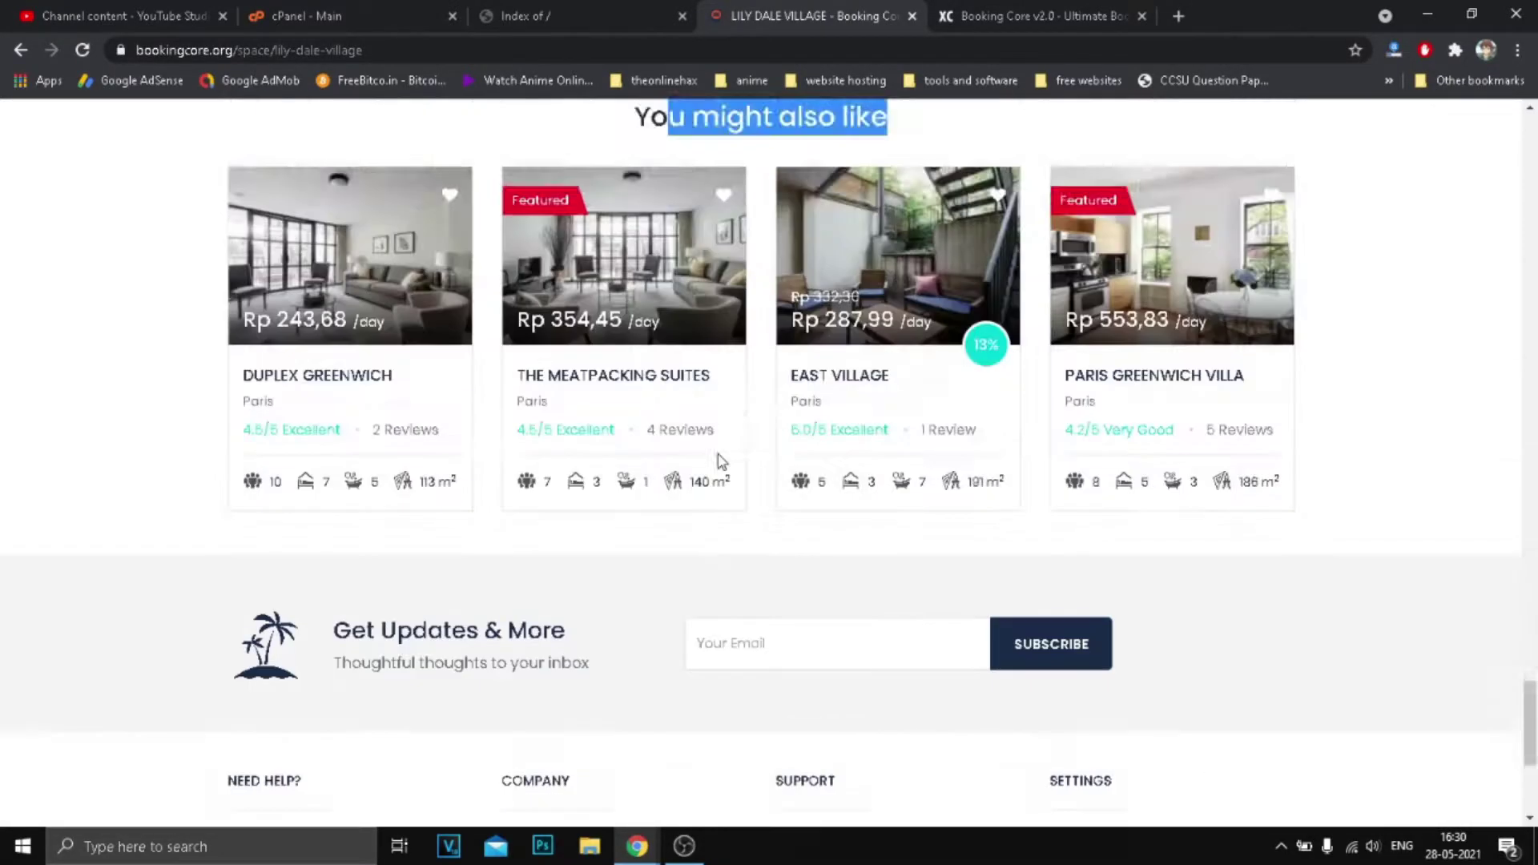
scroll(694, 537, up, 20)
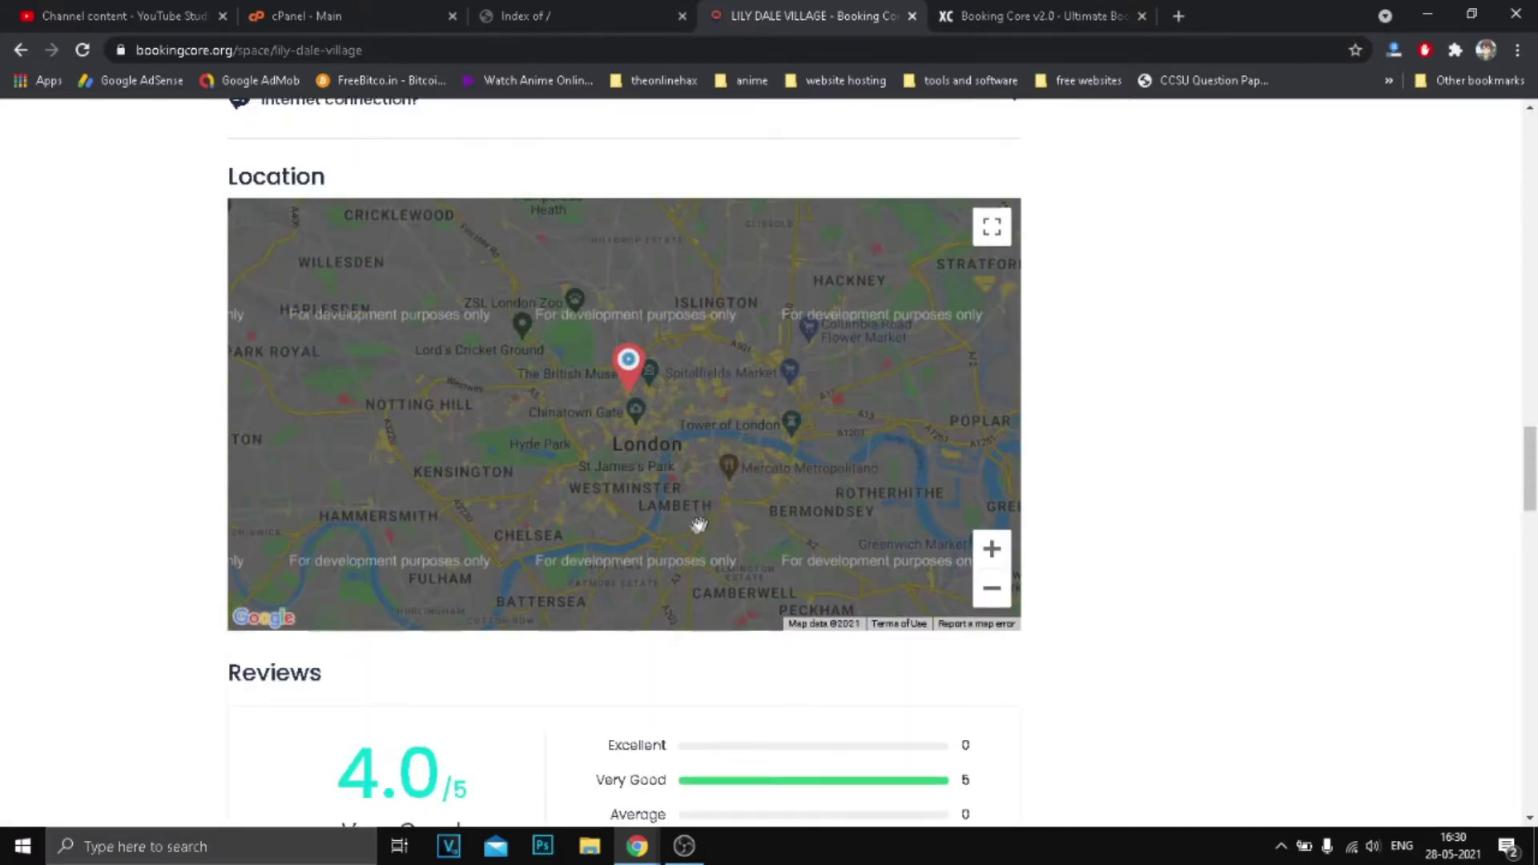
scroll(987, 575, up, 1)
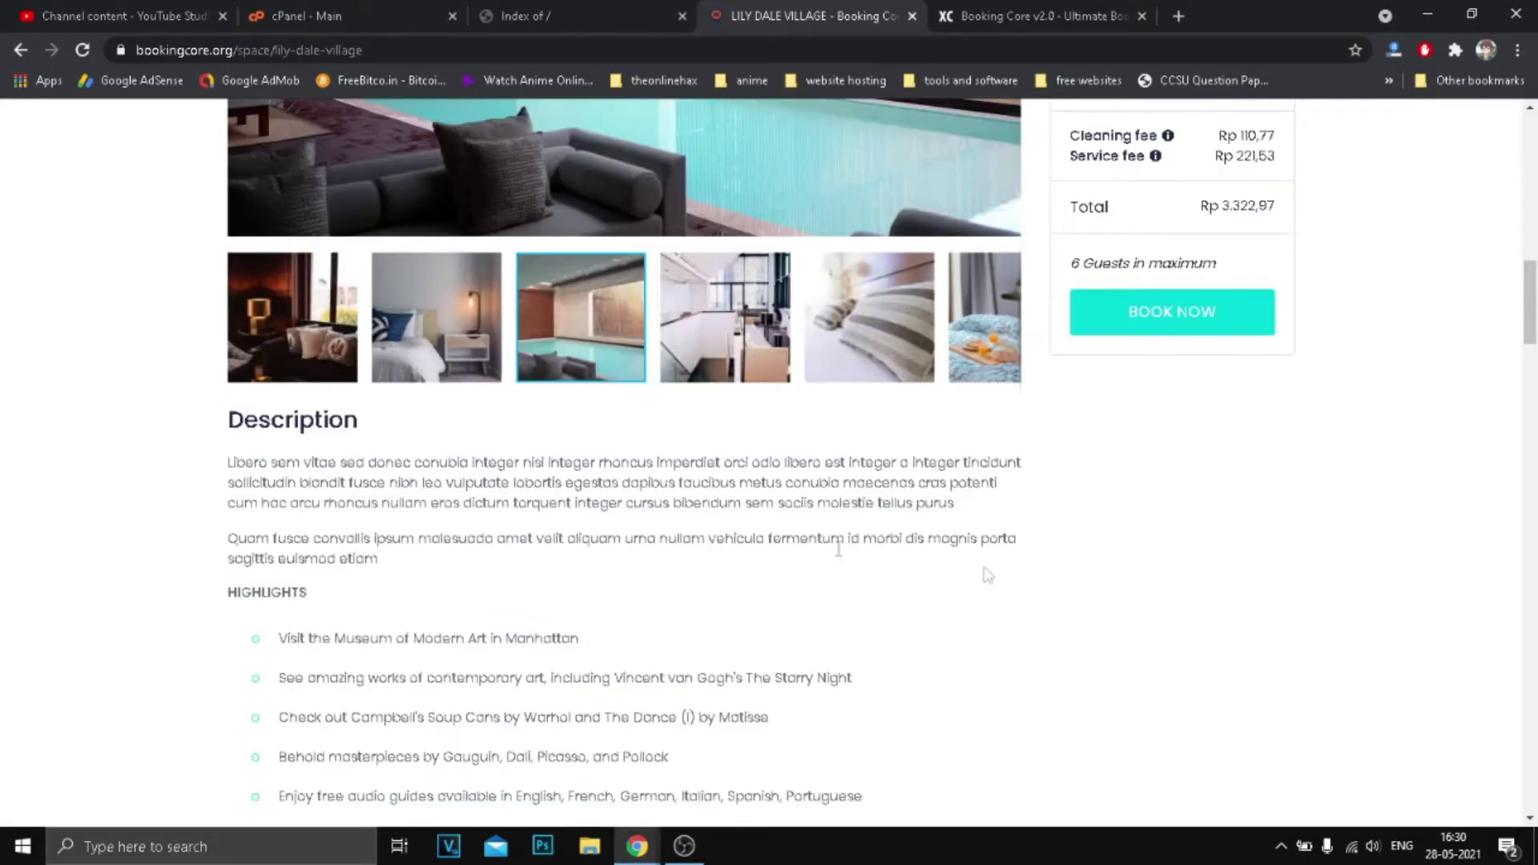
Book the stay and look over the checkout form, opening and closing the country list.
click(1193, 313)
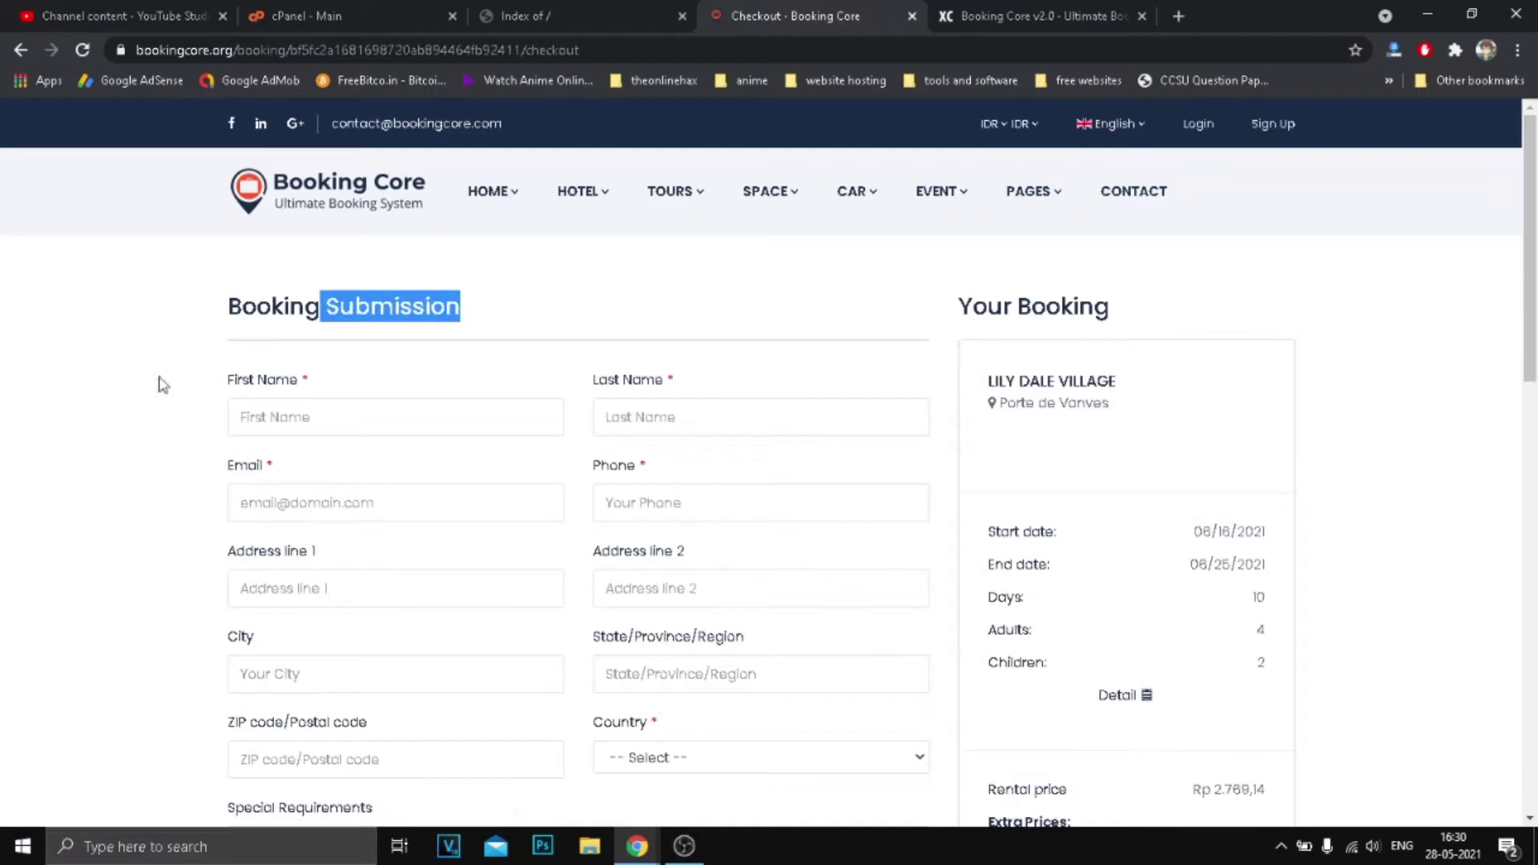
click(137, 393)
scroll(675, 503, down, 3)
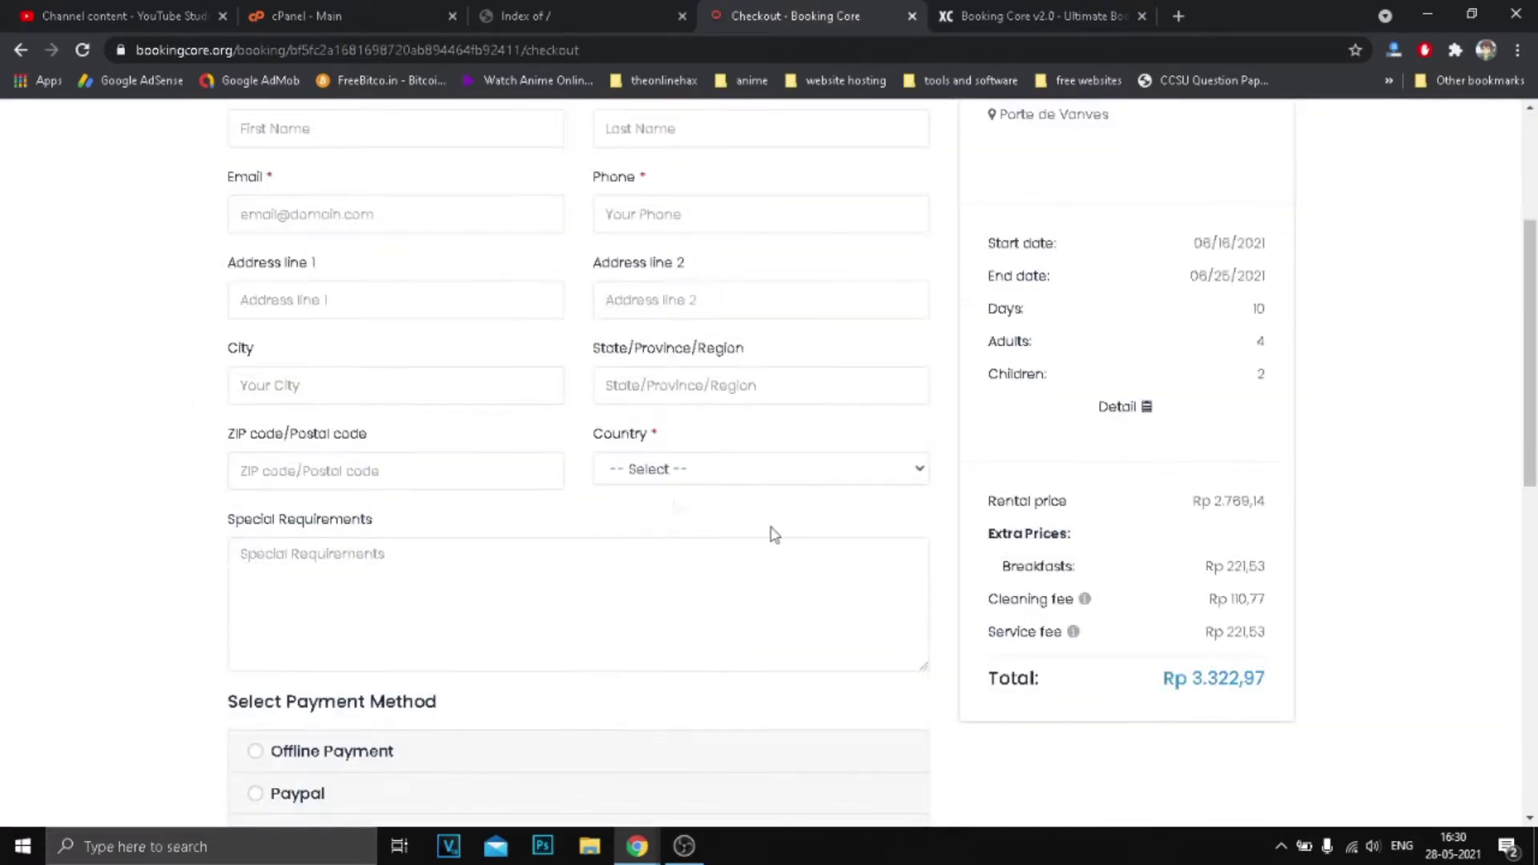
scroll(772, 532, up, 1)
drag(800, 622, 127, 247)
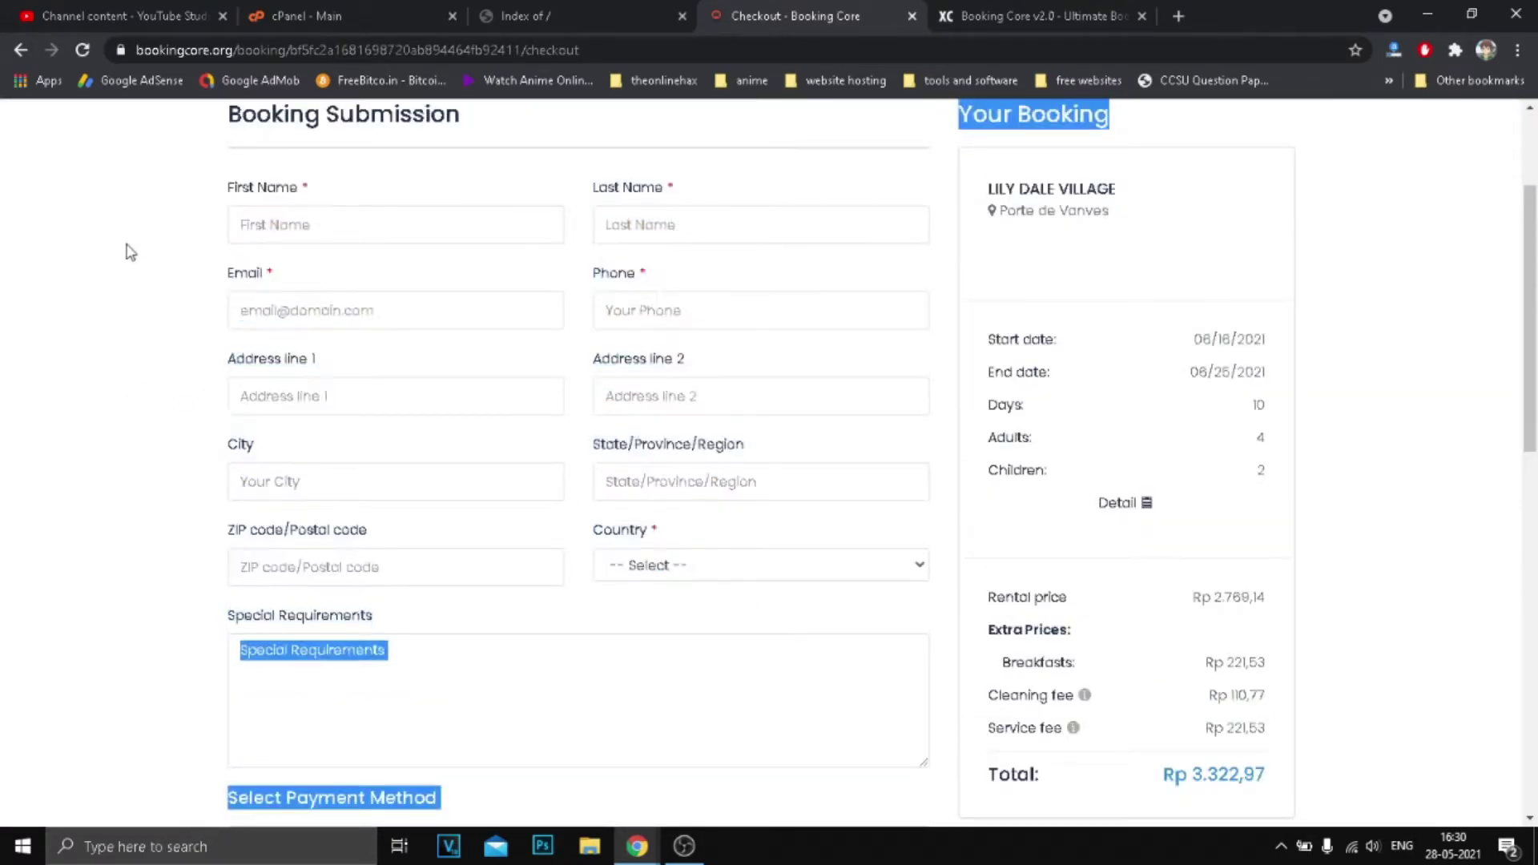
click(127, 247)
click(732, 570)
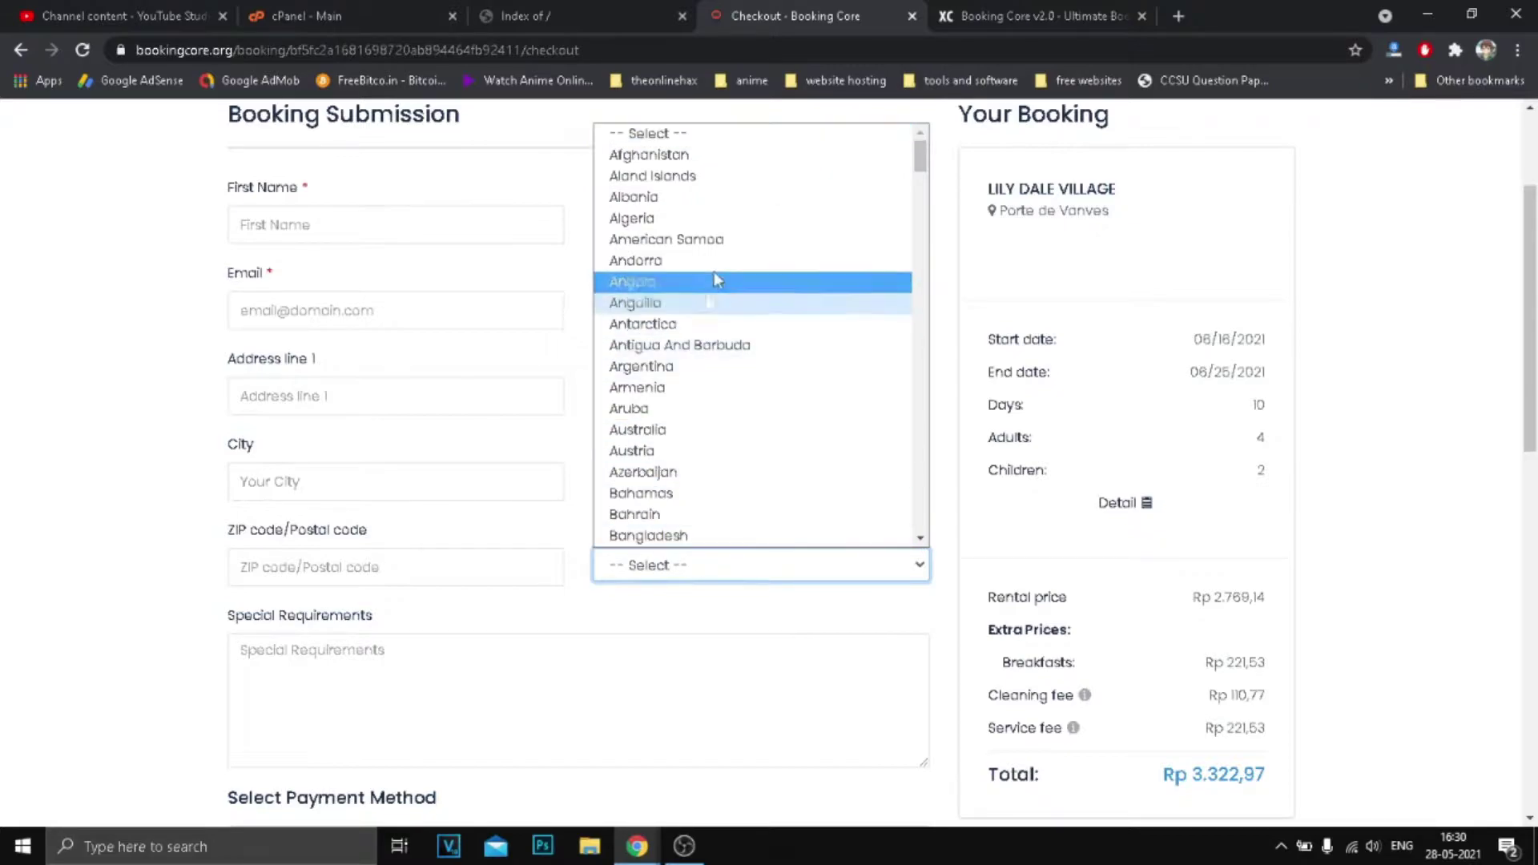
scroll(742, 437, down, 9)
click(685, 596)
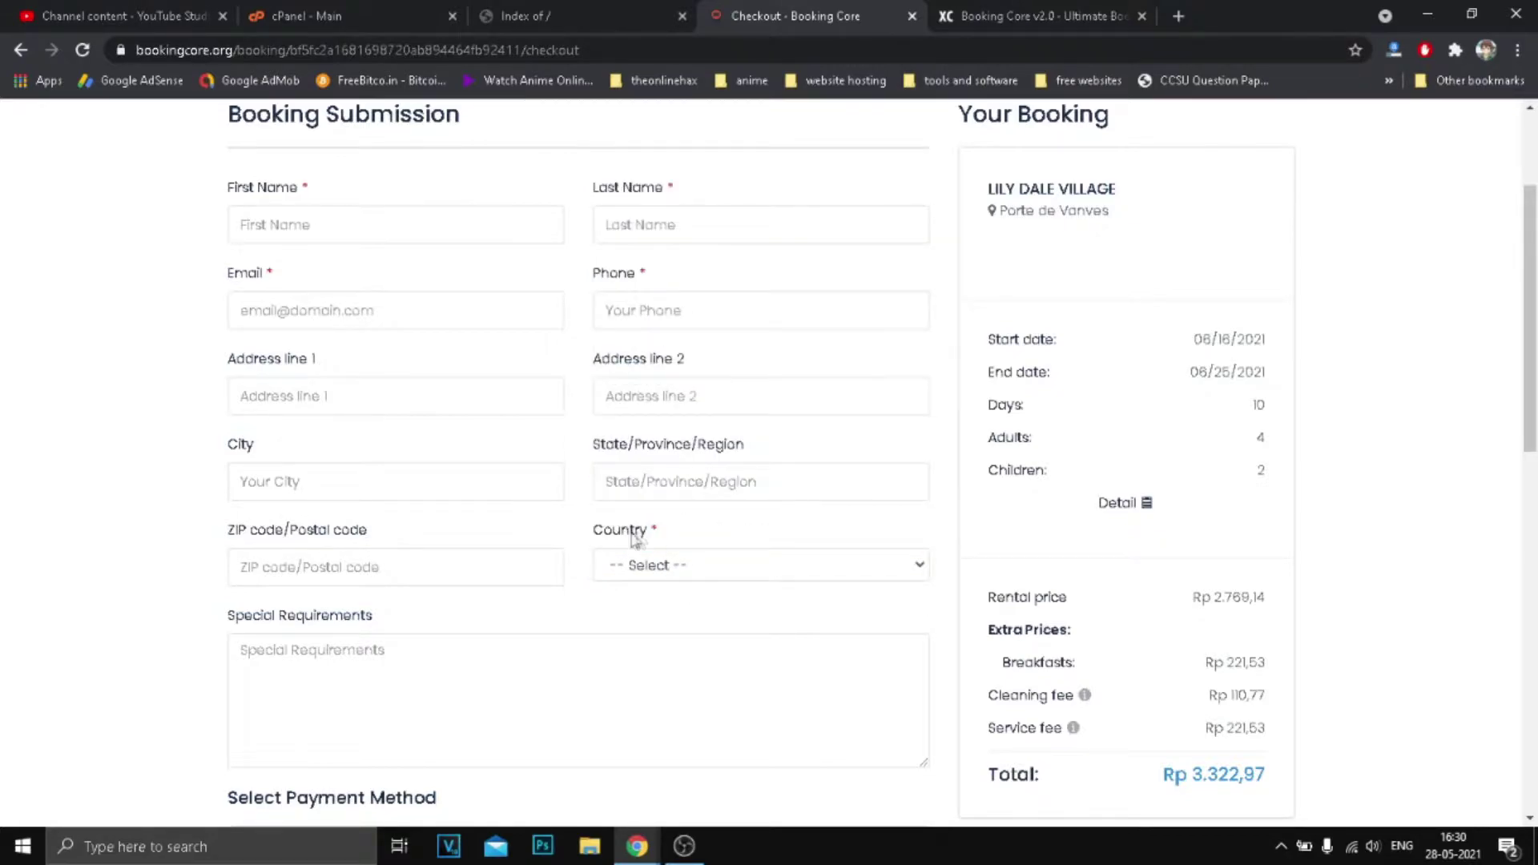
scroll(608, 625, down, 2)
click(356, 483)
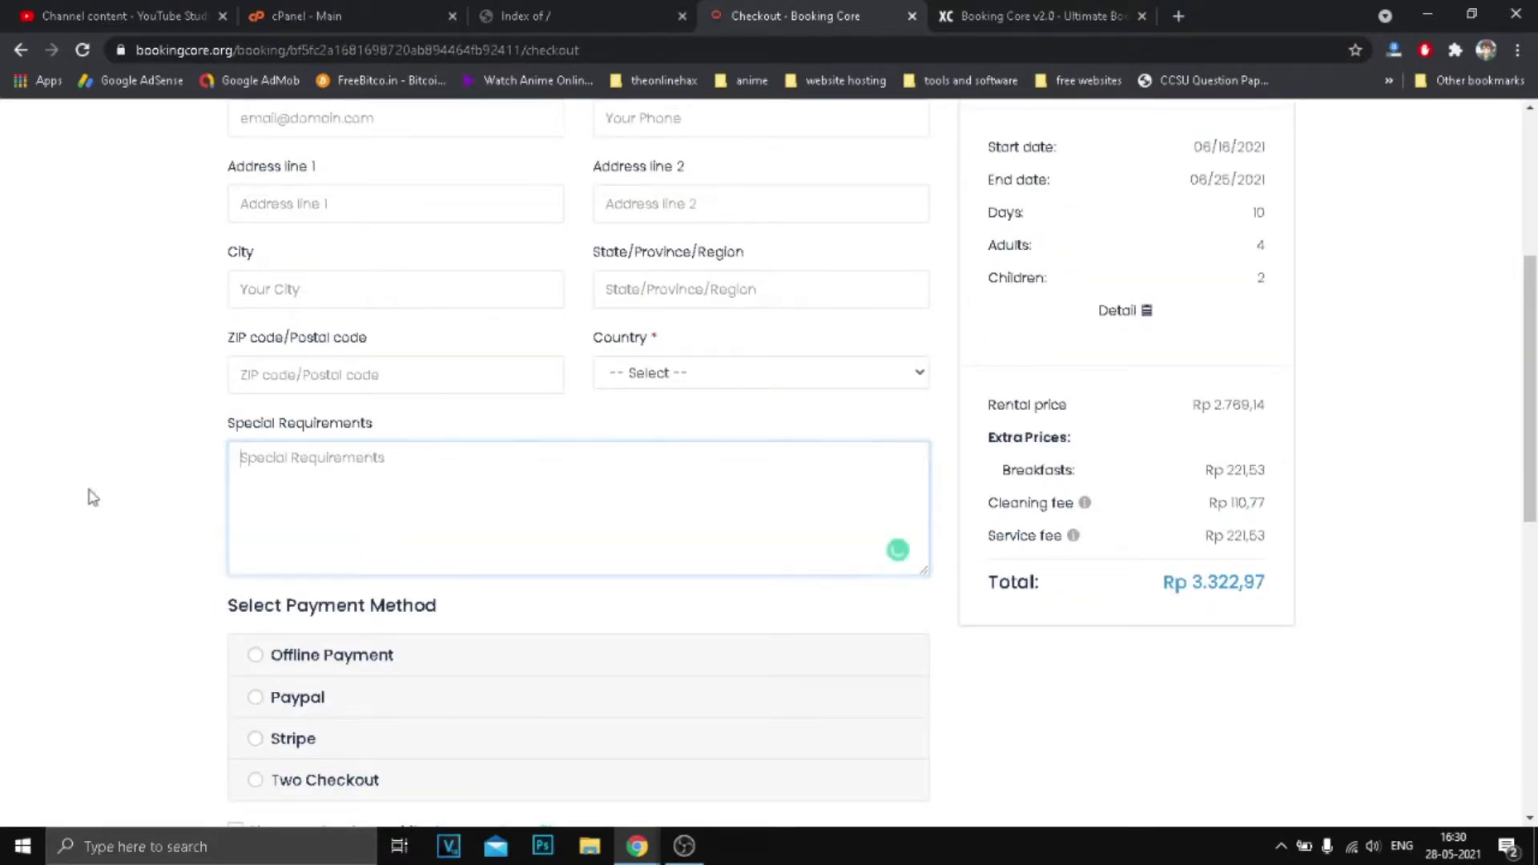
scroll(293, 487, down, 3)
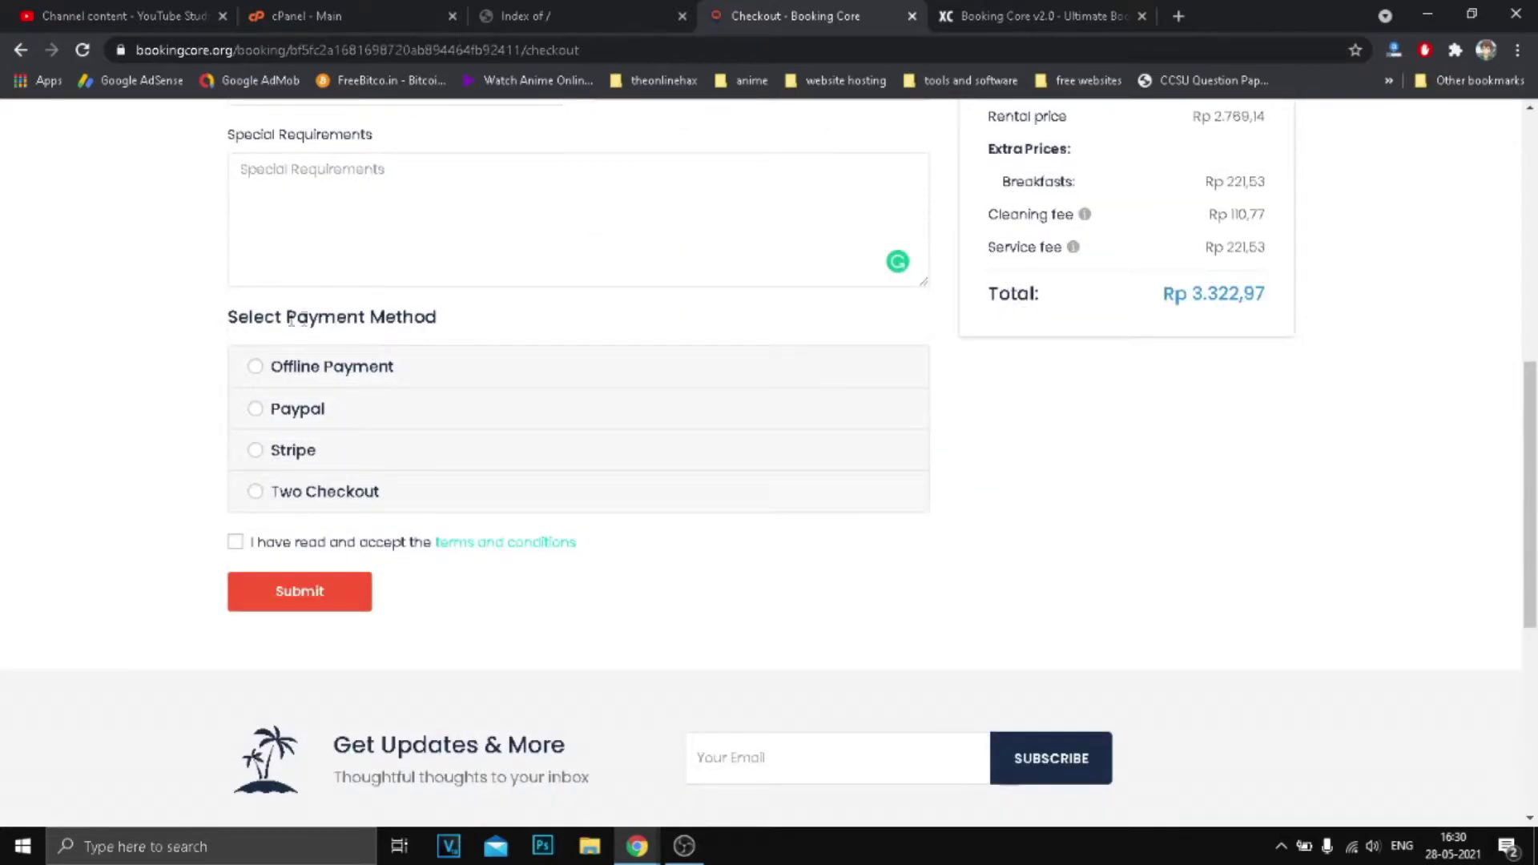
Try Offline Payment, Paypal and Stripe, settle on Two Checkout, and untick the terms box.
drag(287, 318, 481, 325)
click(256, 368)
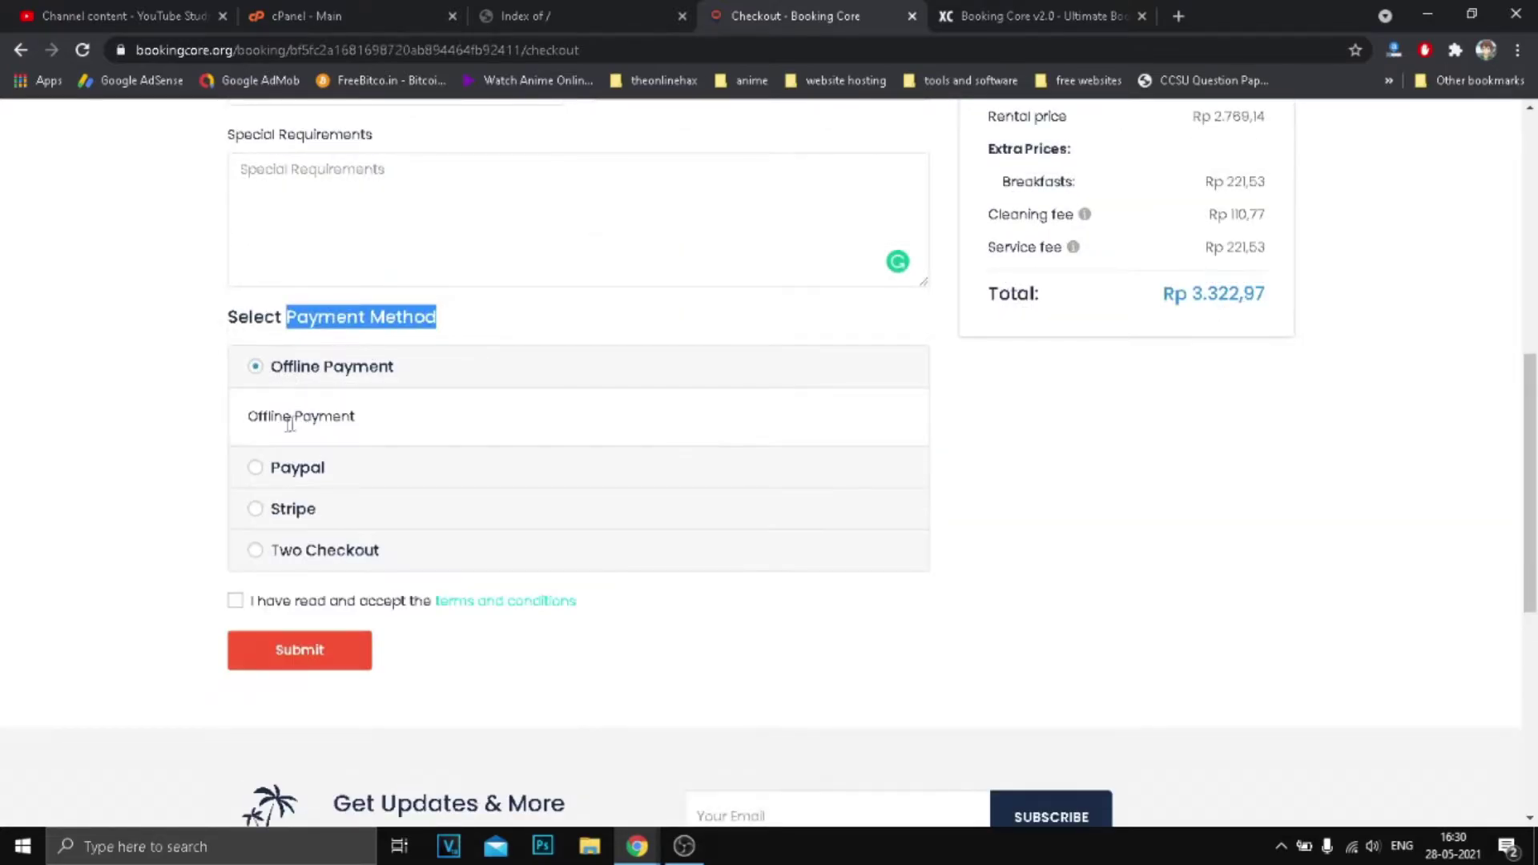
click(257, 467)
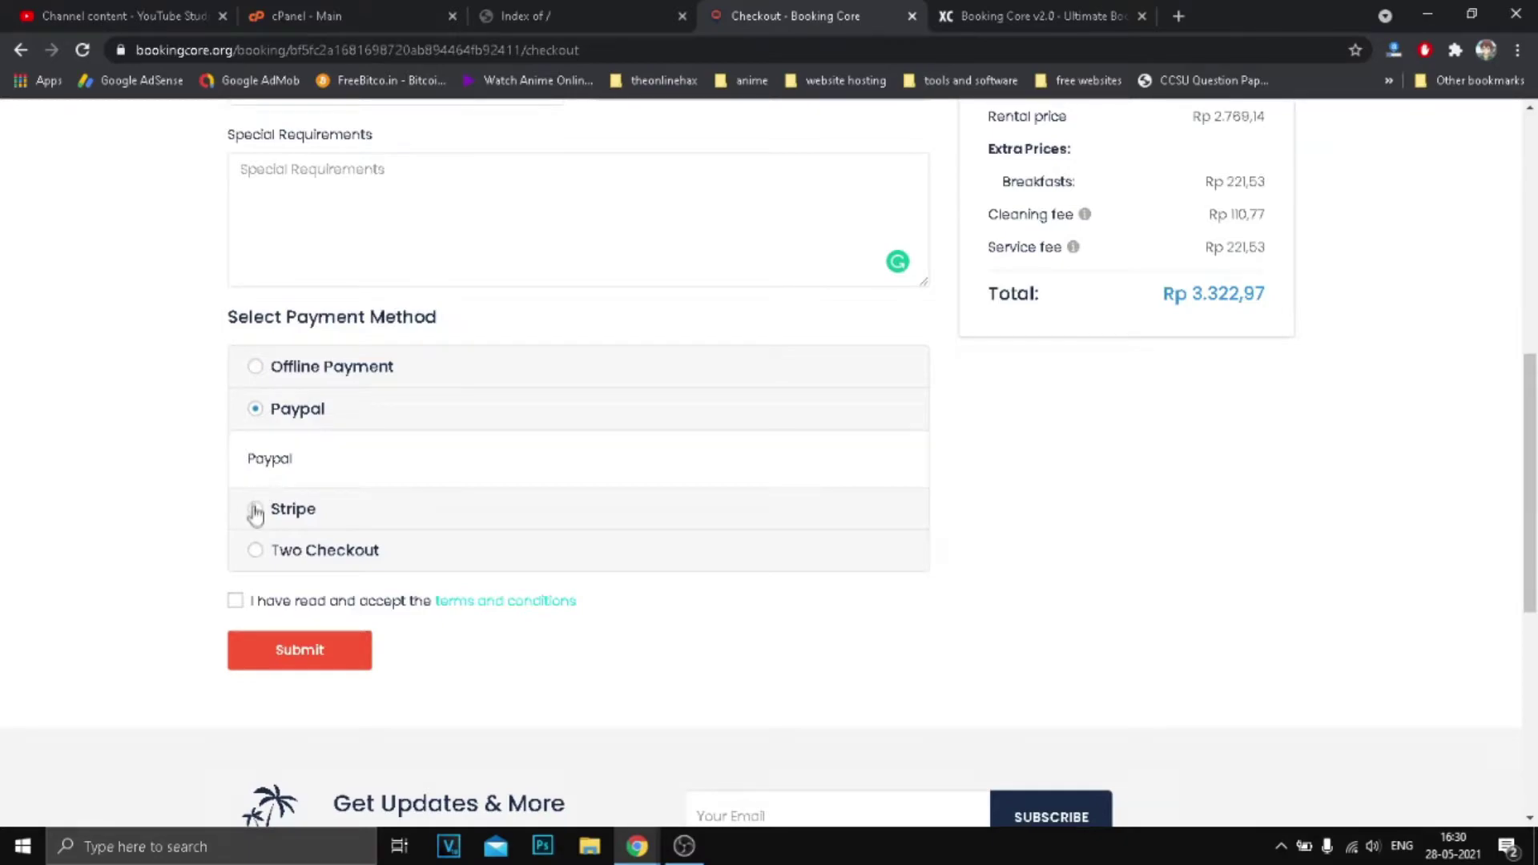
click(255, 511)
scroll(413, 480, down, 4)
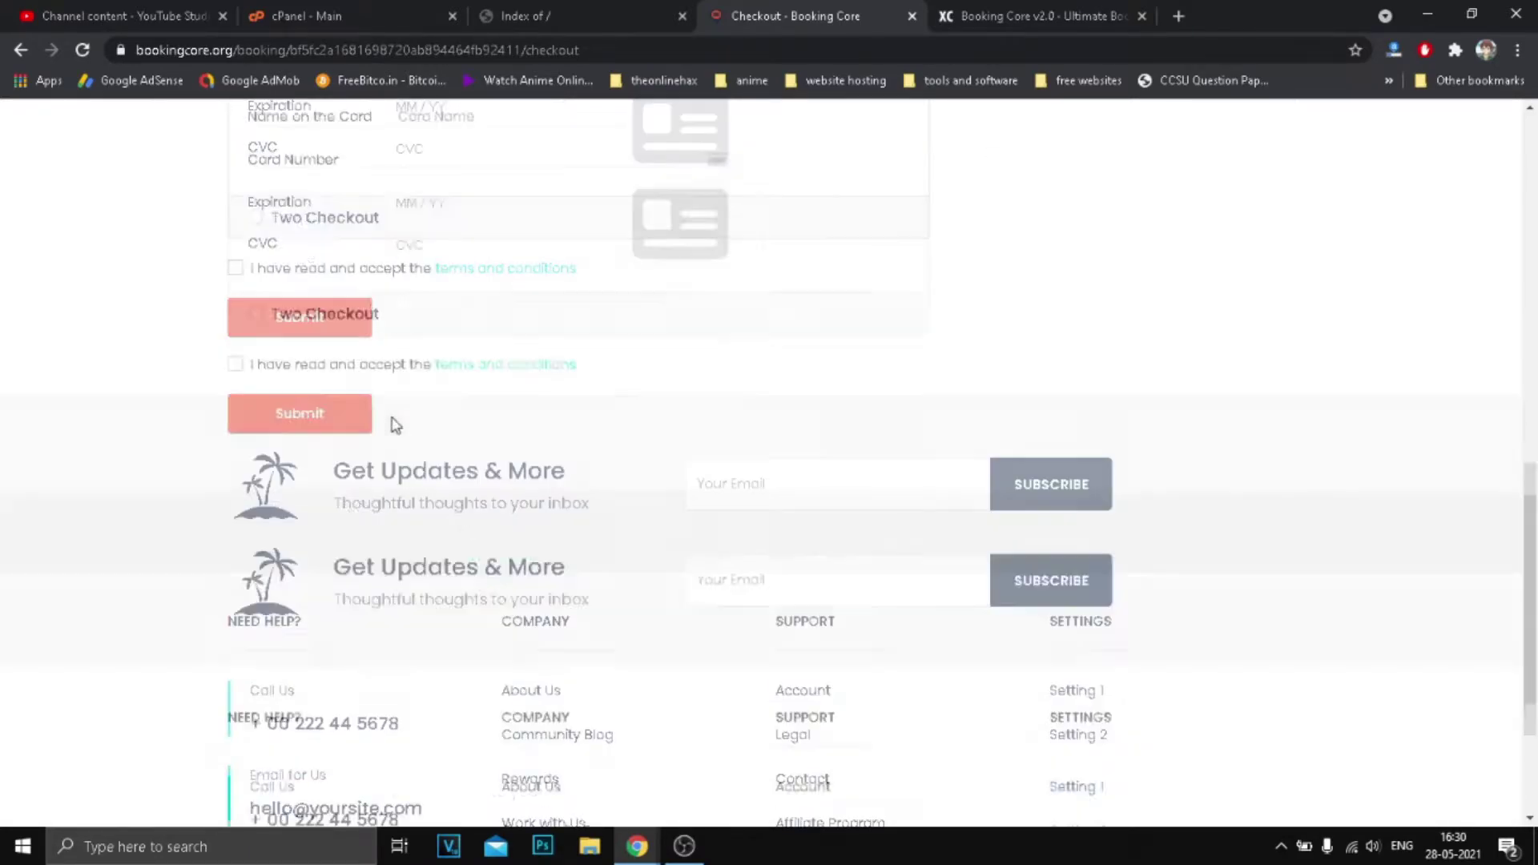
scroll(430, 413, up, 3)
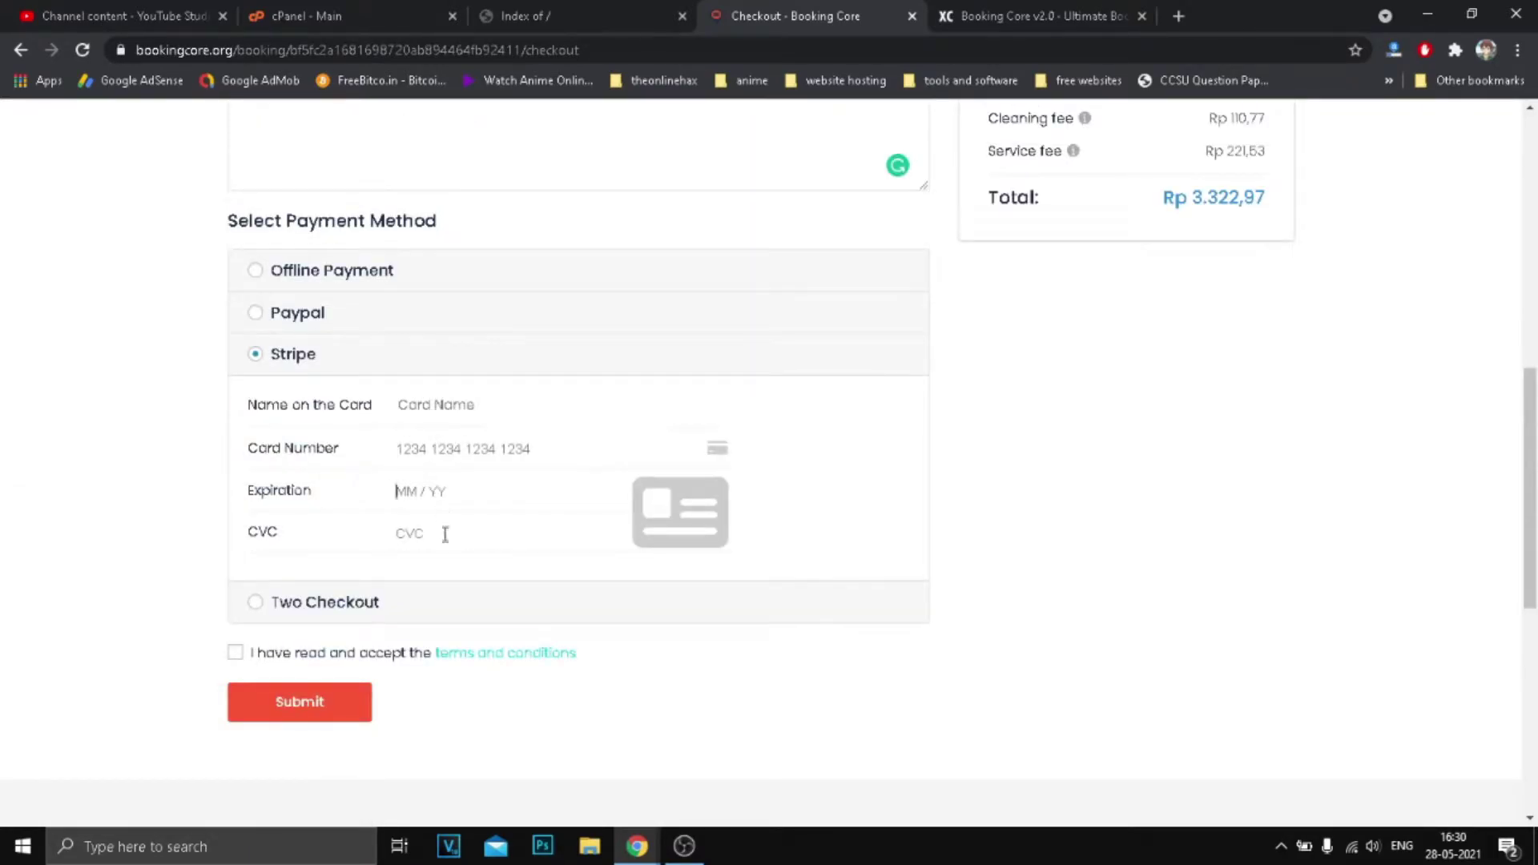
click(257, 603)
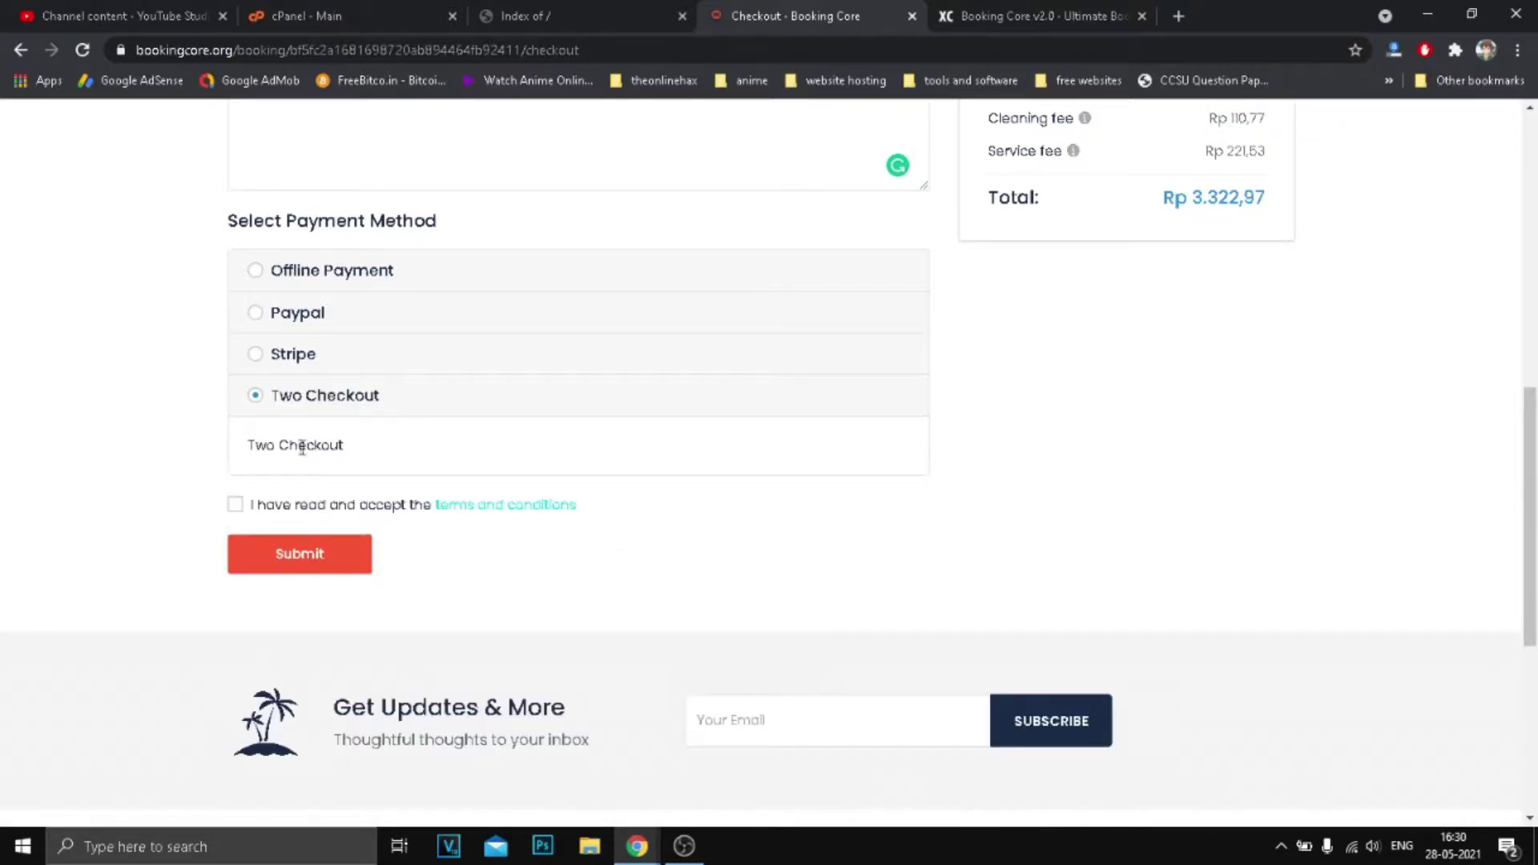
click(236, 506)
Highlight the booking total, start date 06/18/2021 and the 10-day count in Your Booking.
scroll(1083, 488, up, 3)
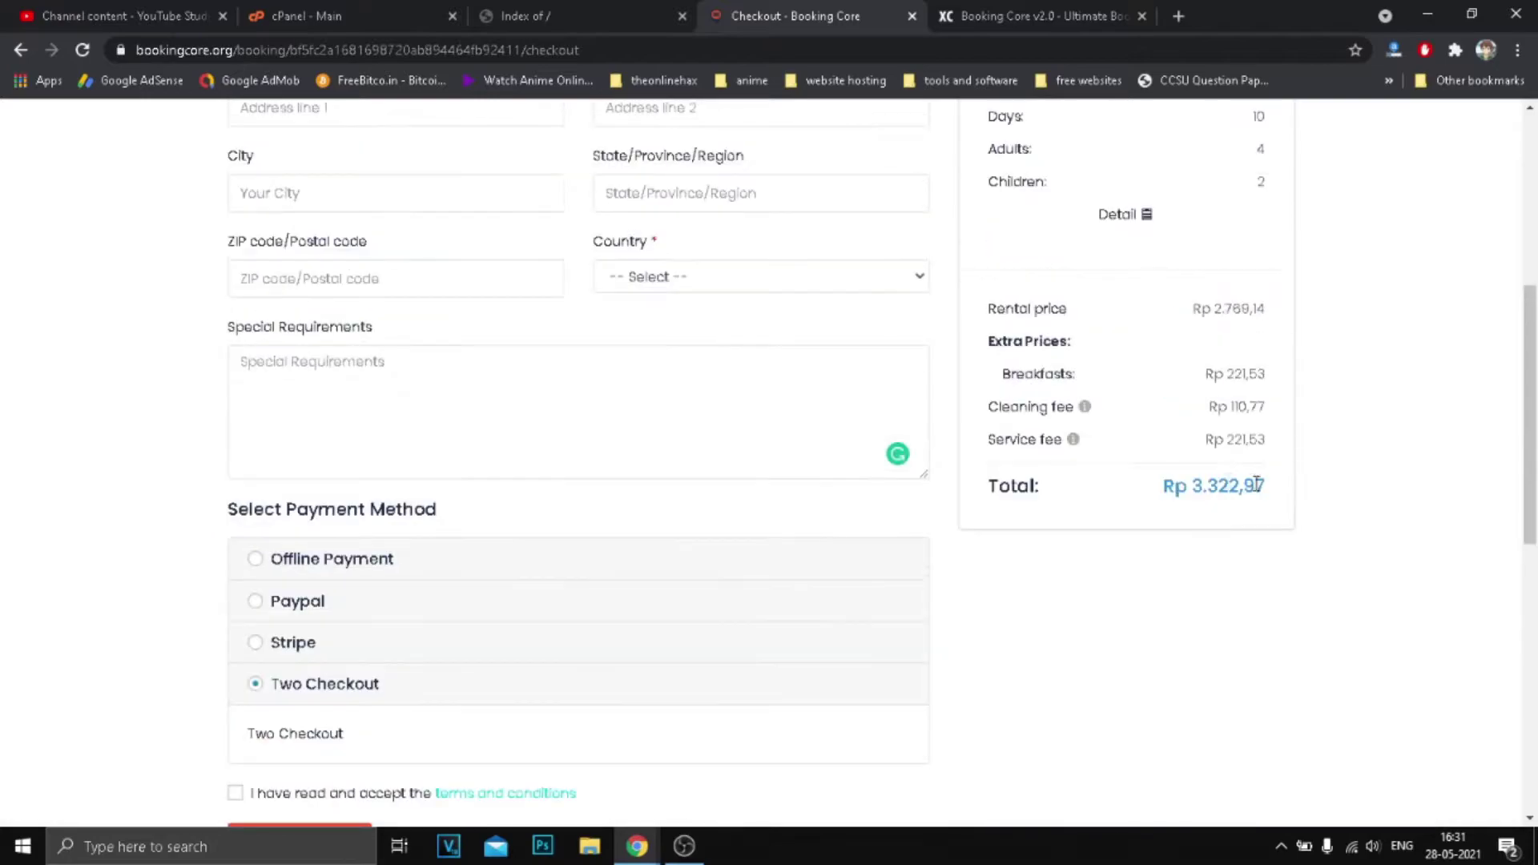
drag(1190, 486, 1270, 488)
scroll(1269, 488, up, 6)
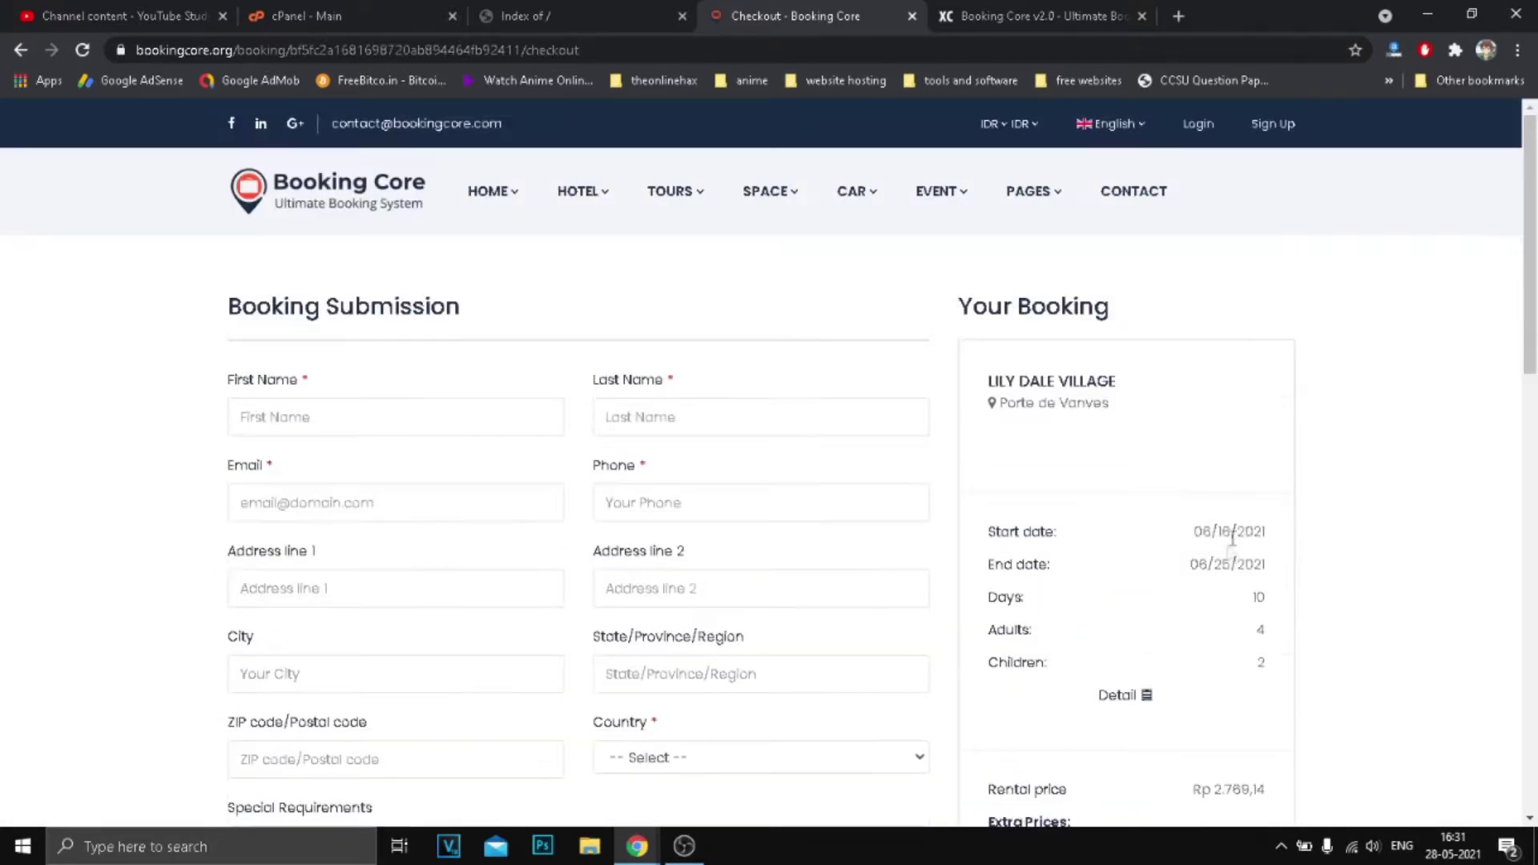
drag(1192, 533, 1260, 629)
click(1259, 633)
double_click(1259, 601)
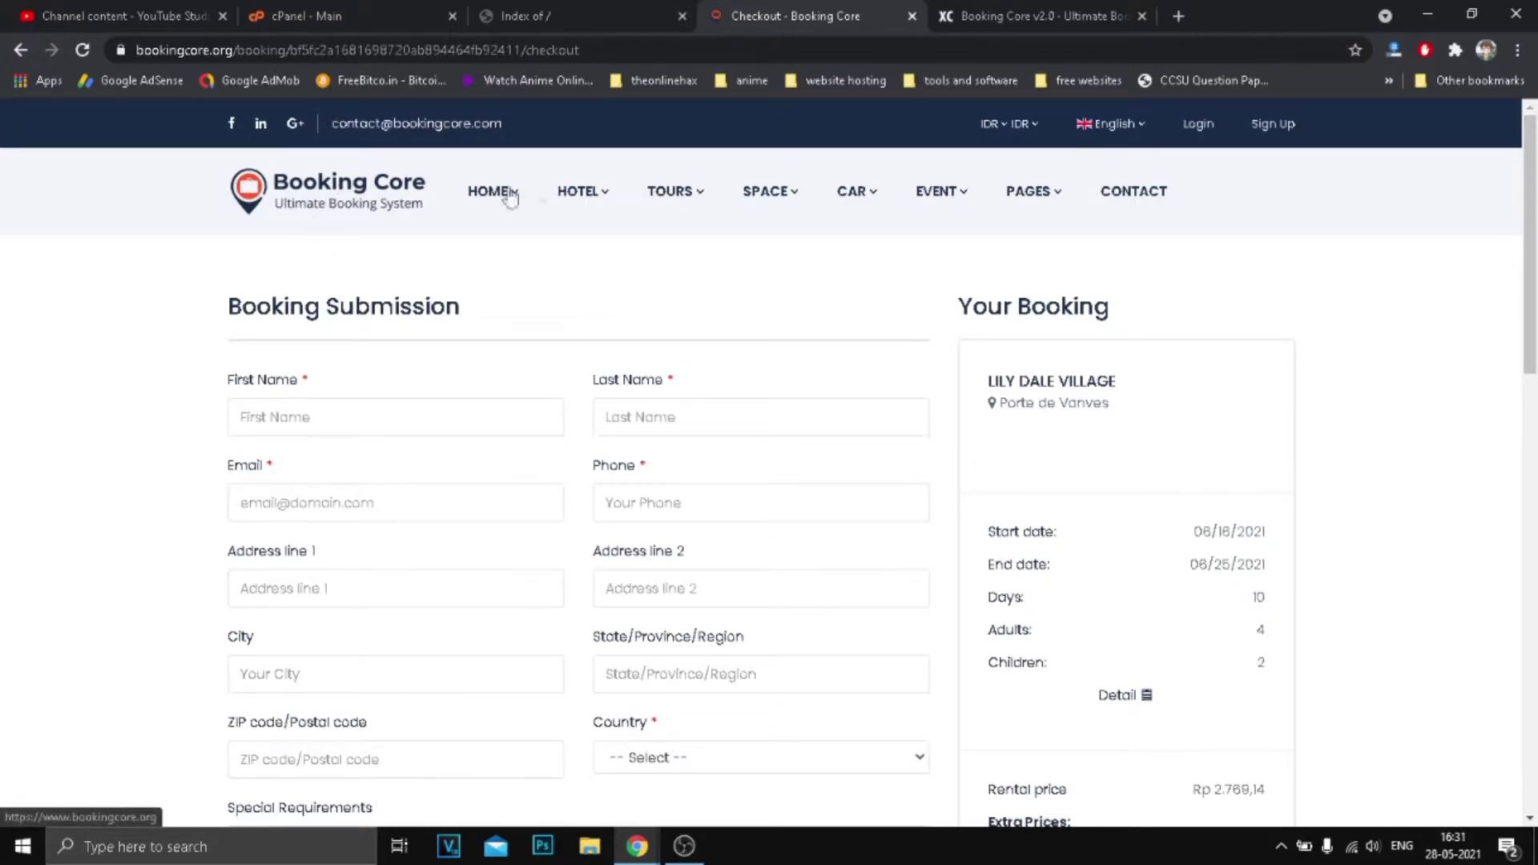
Open the main Home Page from the HOME menu and scroll through it.
mouse_move(506, 196)
click(519, 262)
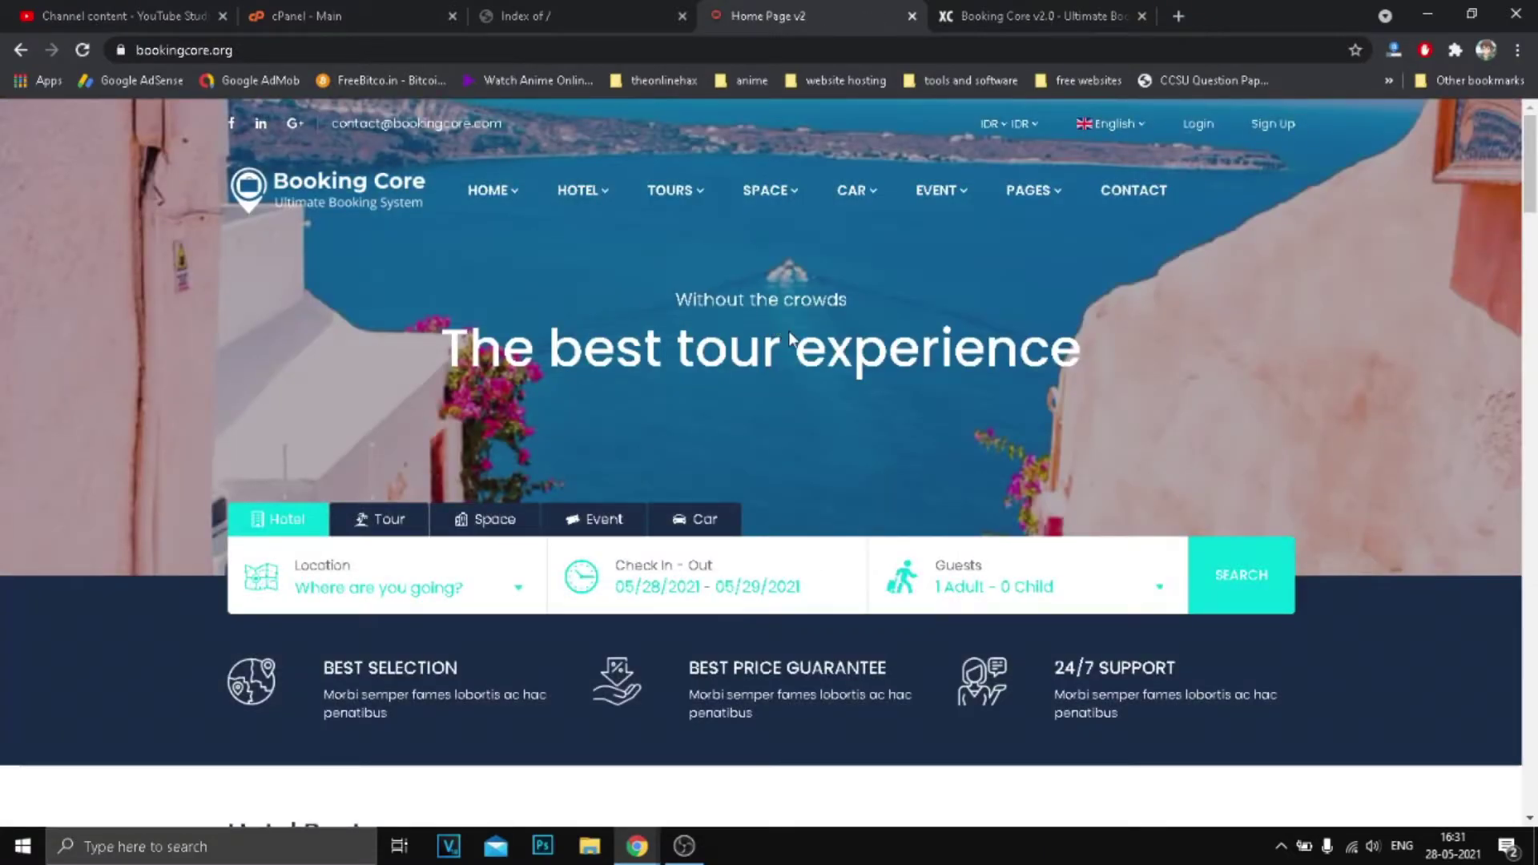
scroll(792, 329, down, 11)
scroll(791, 329, up, 10)
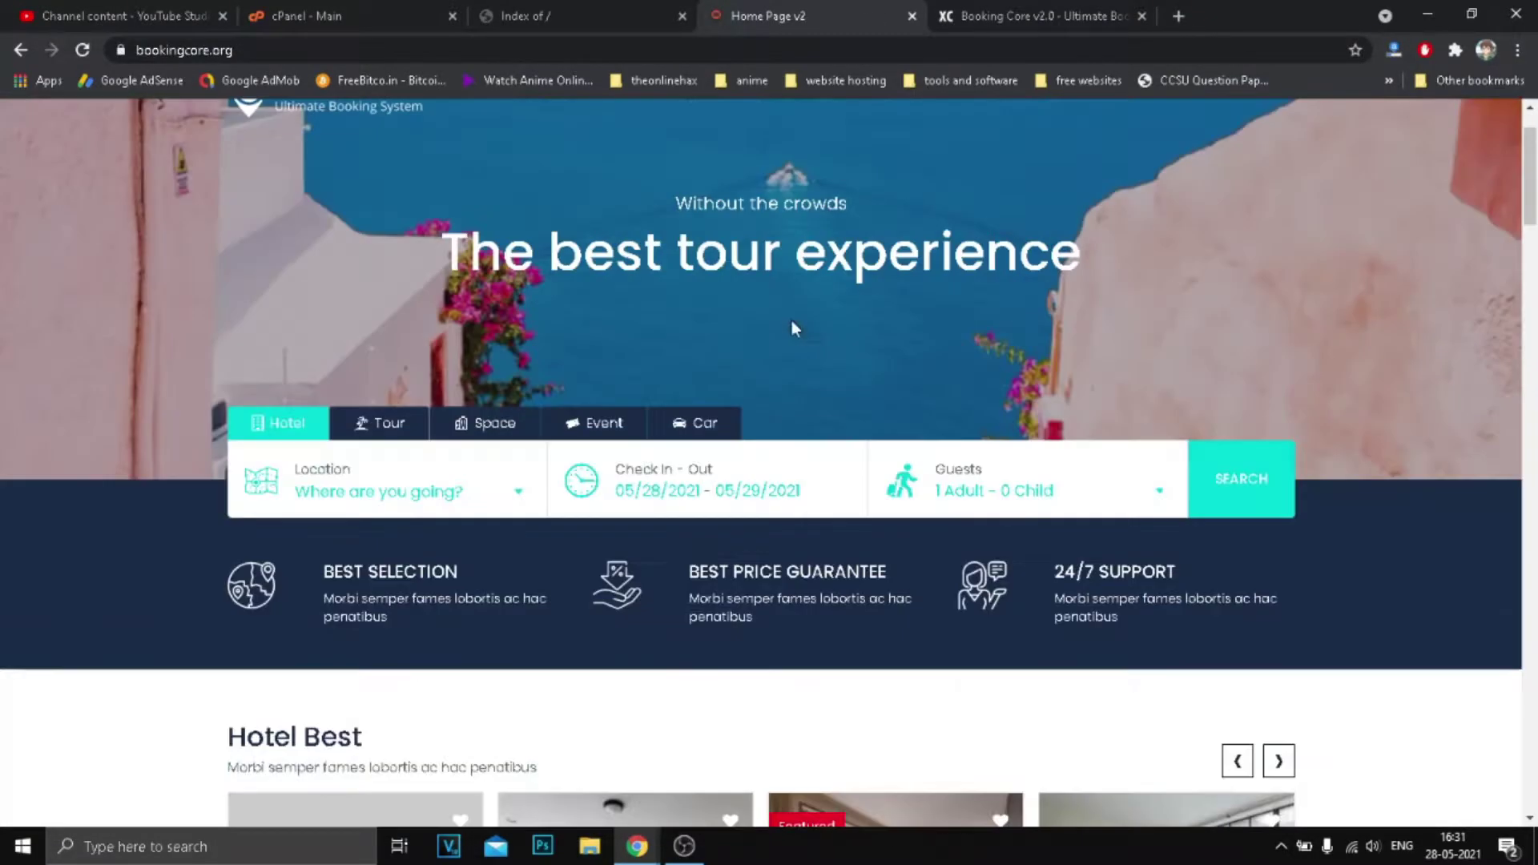
scroll(503, 393, up, 2)
Switch to the Home Hotel page and scroll through its sections.
mouse_move(490, 192)
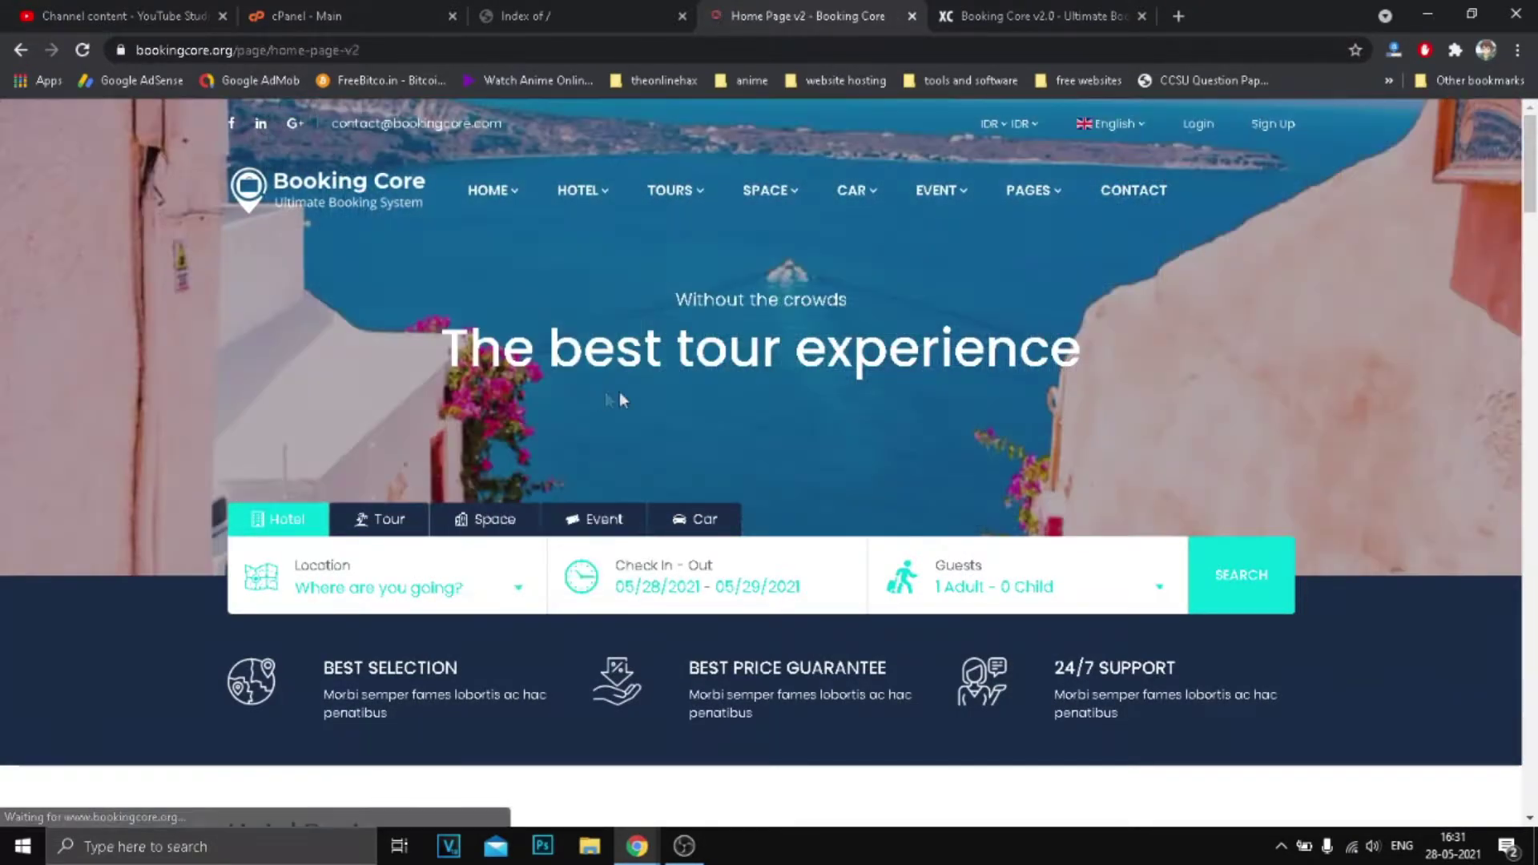
scroll(604, 392, down, 10)
scroll(648, 394, up, 10)
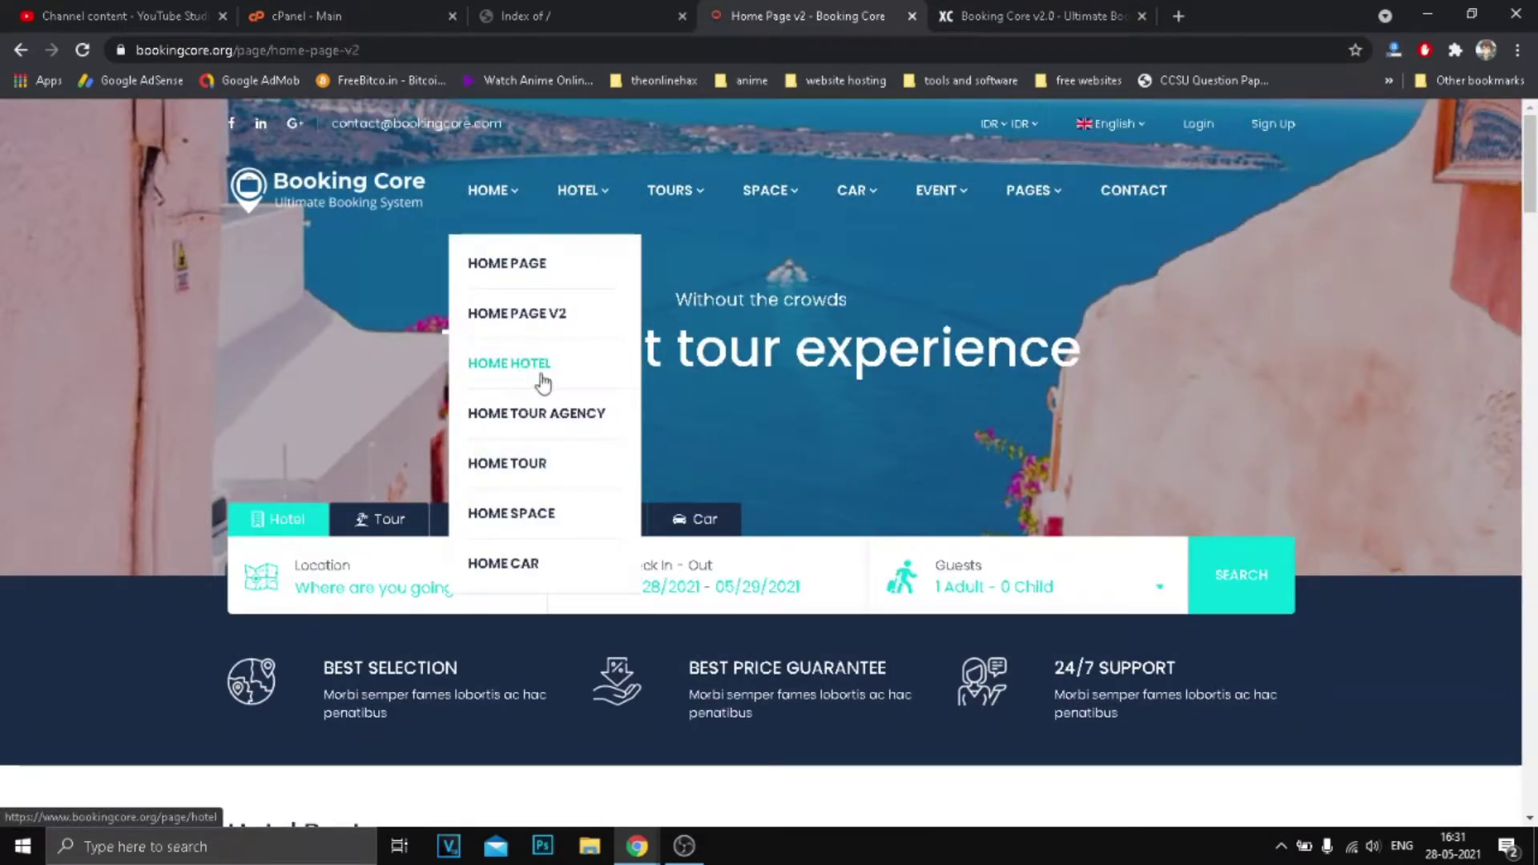
click(542, 378)
scroll(851, 383, down, 15)
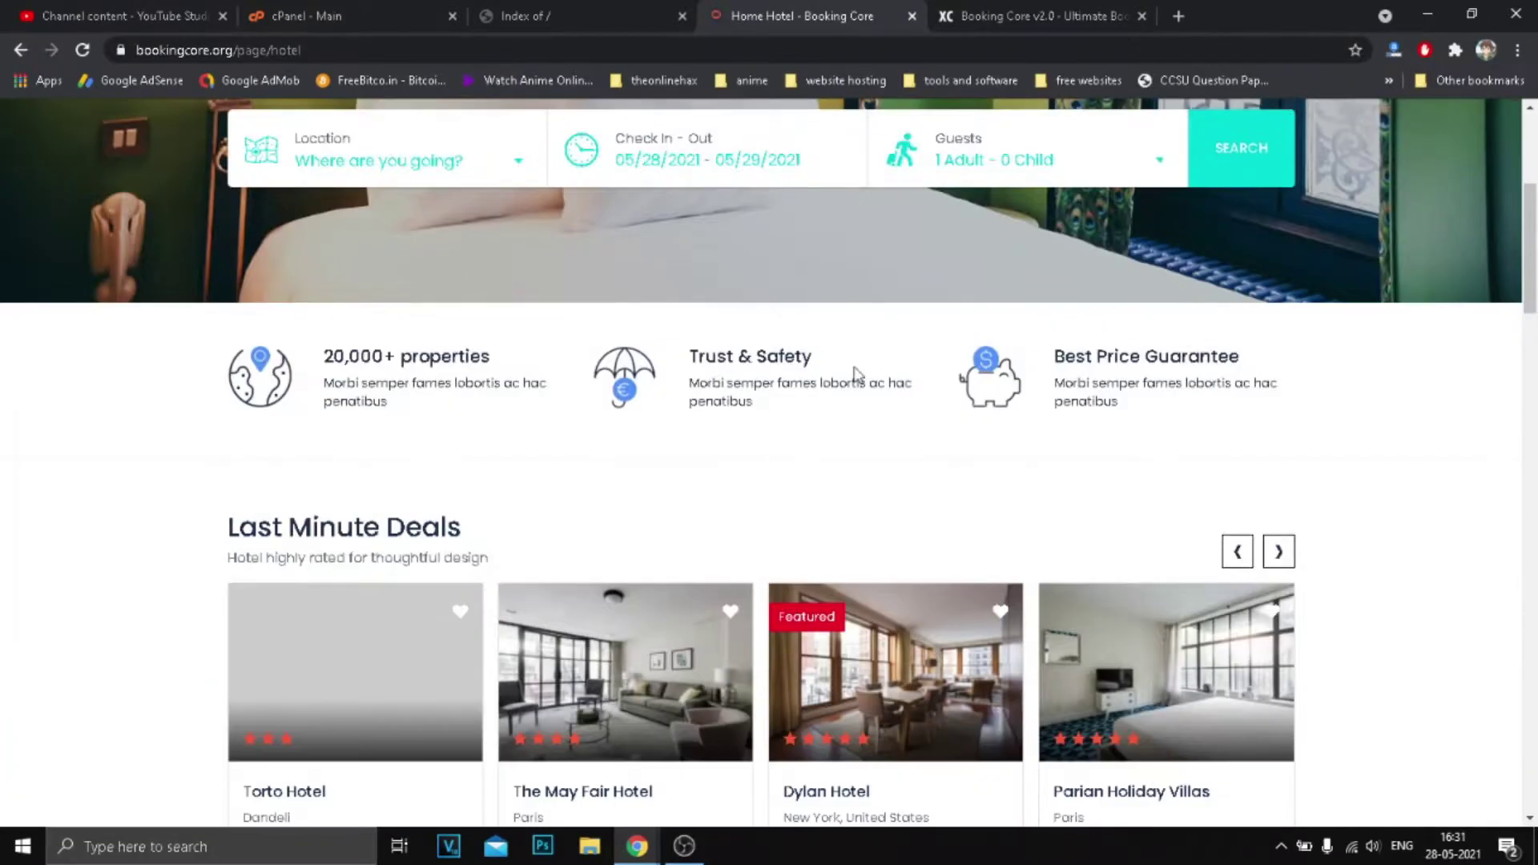
scroll(877, 371, down, 15)
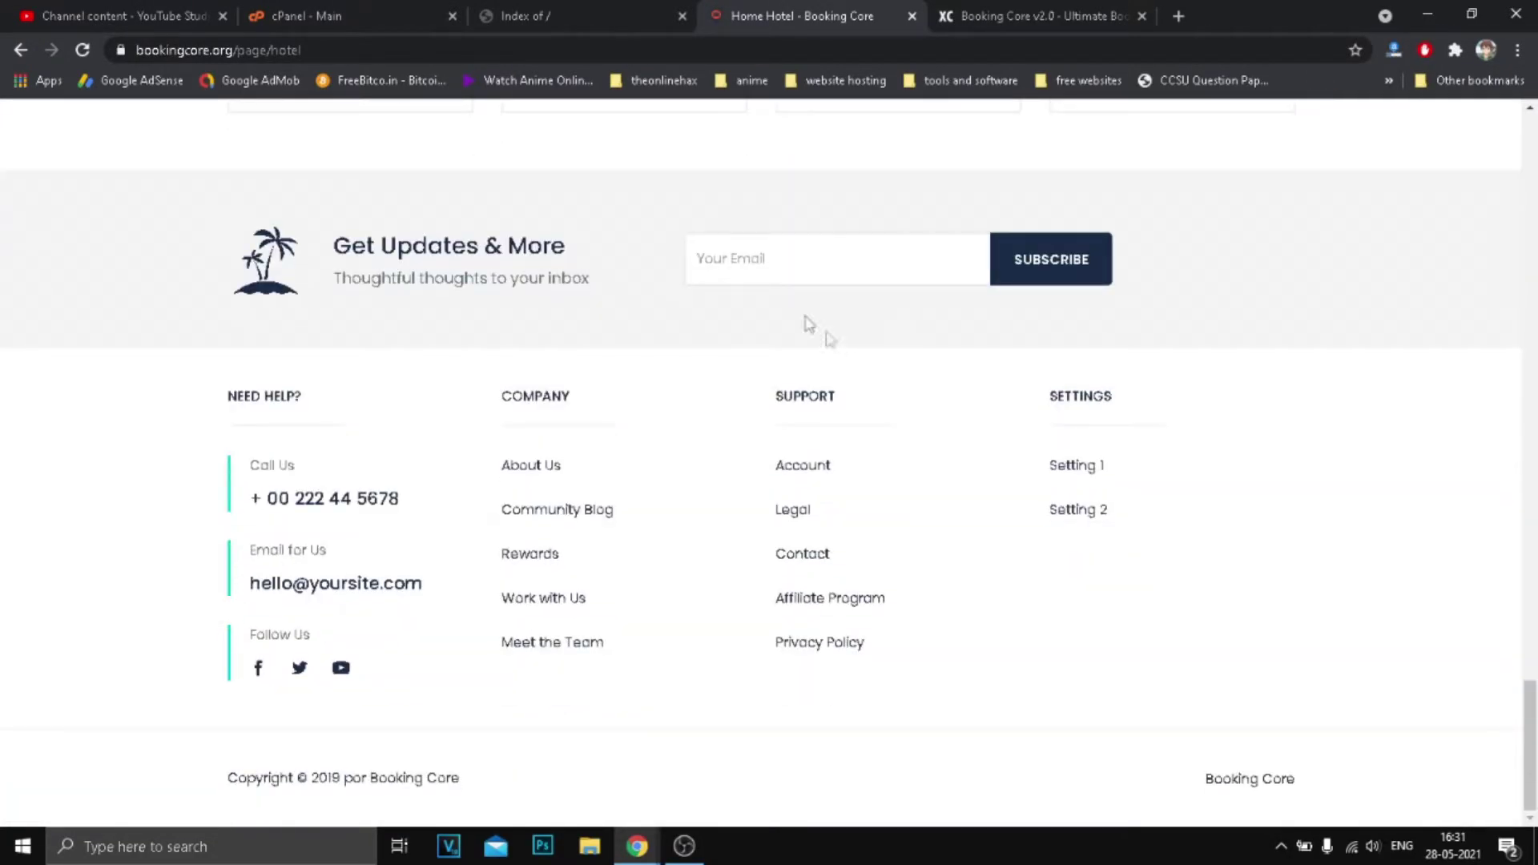
scroll(814, 329, up, 20)
scroll(685, 318, up, 10)
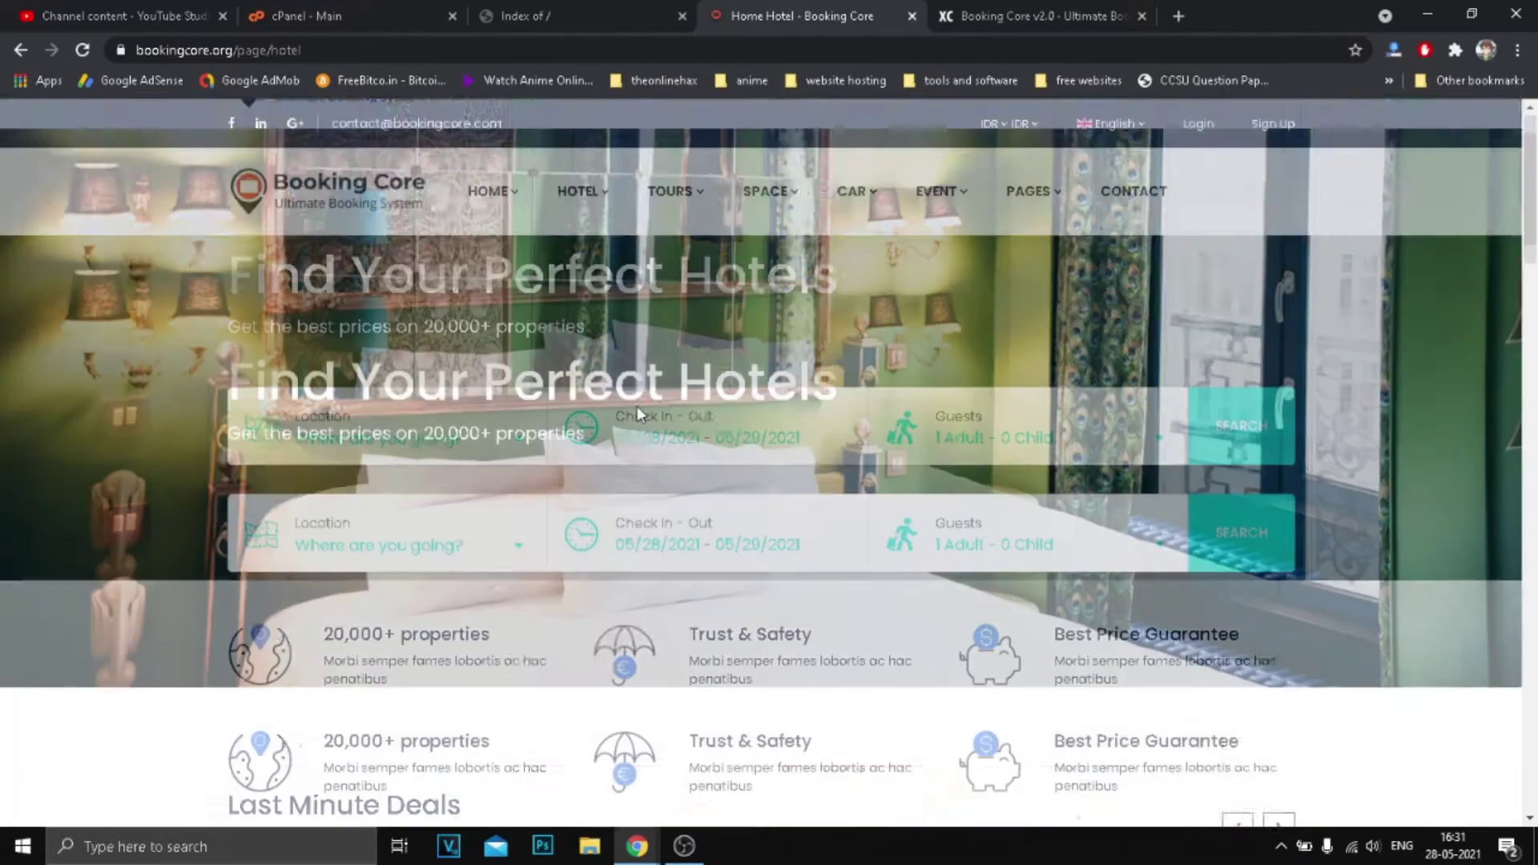
Visit the Contact page, scroll through it, and go back to Home Hotel.
mouse_move(1035, 192)
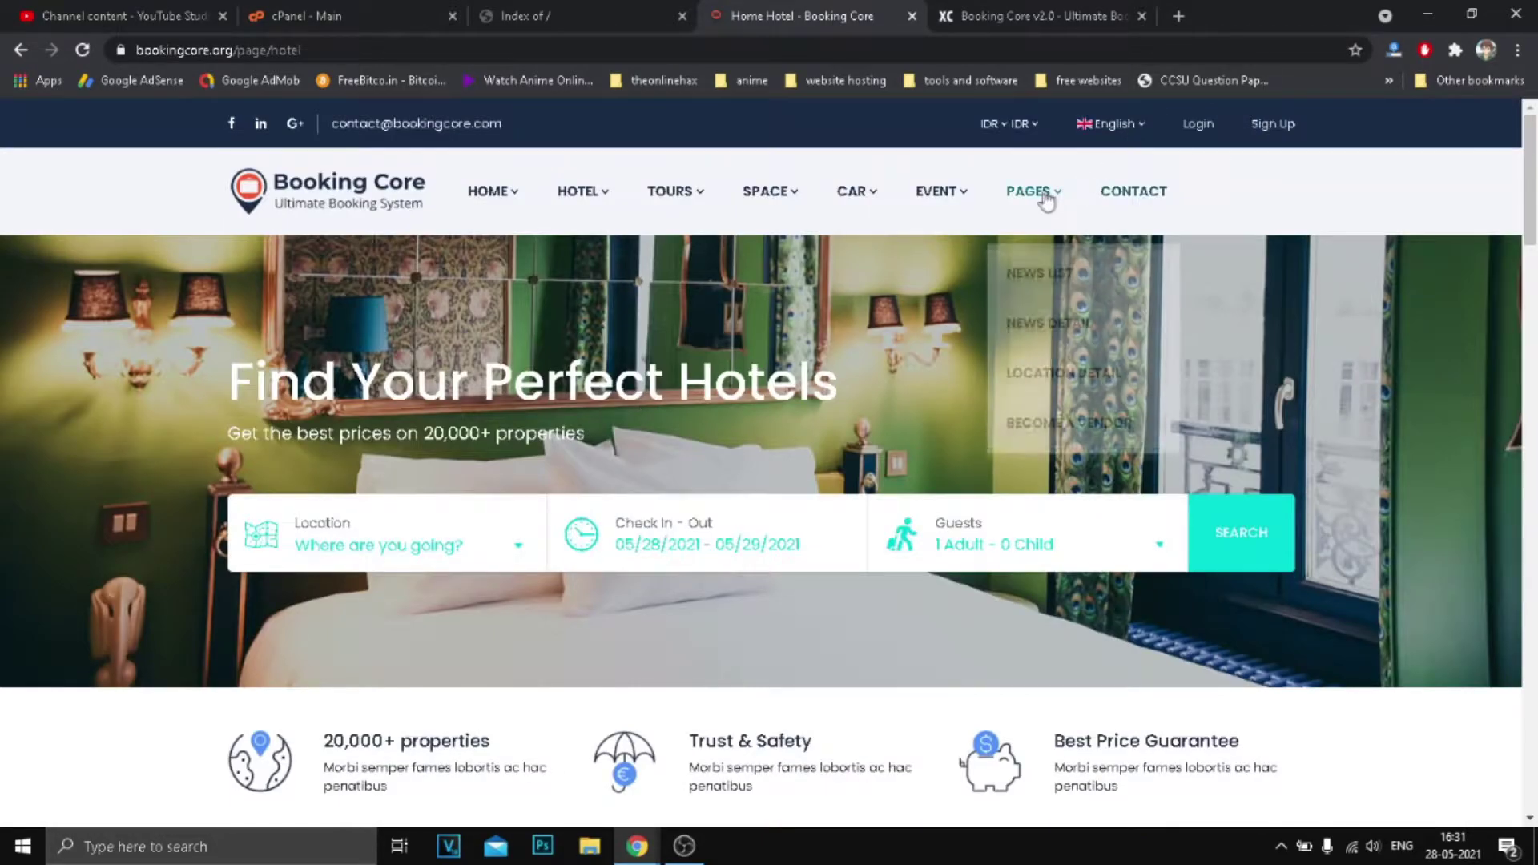
click(1126, 192)
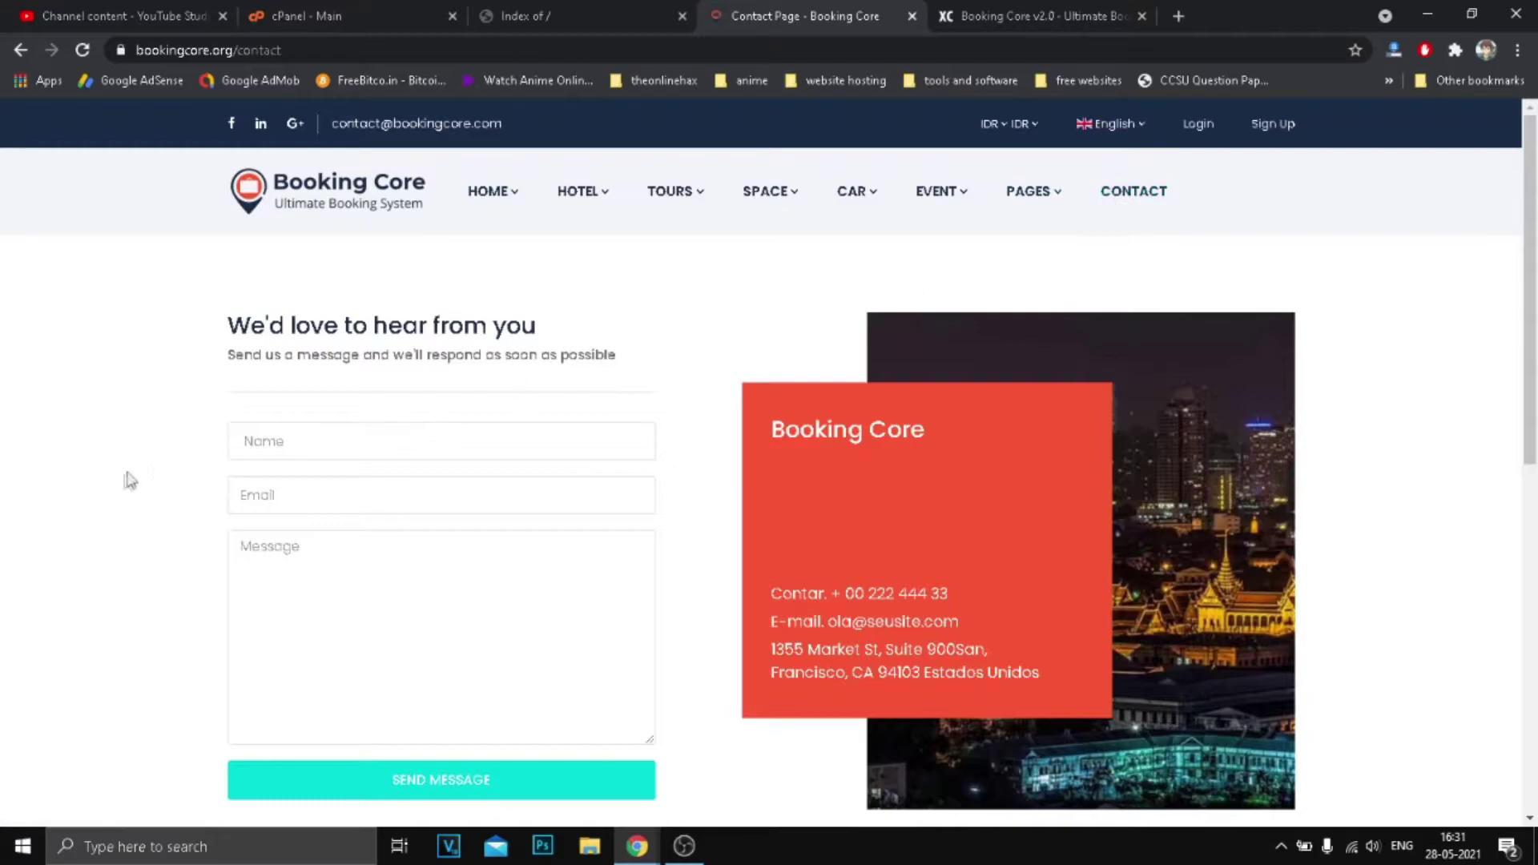
scroll(194, 472, down, 3)
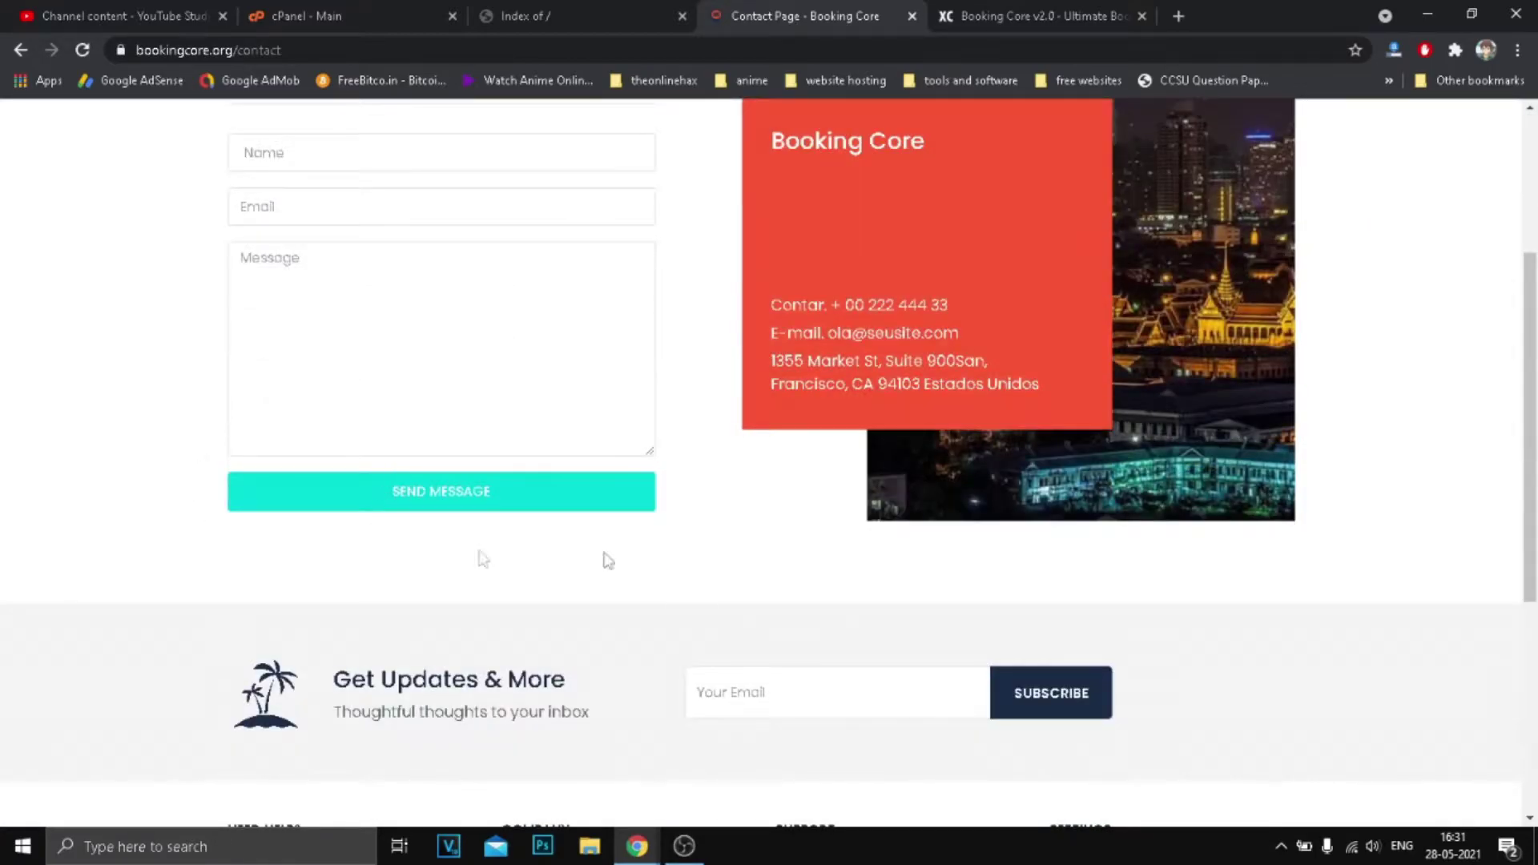
scroll(837, 569, down, 3)
scroll(816, 480, up, 6)
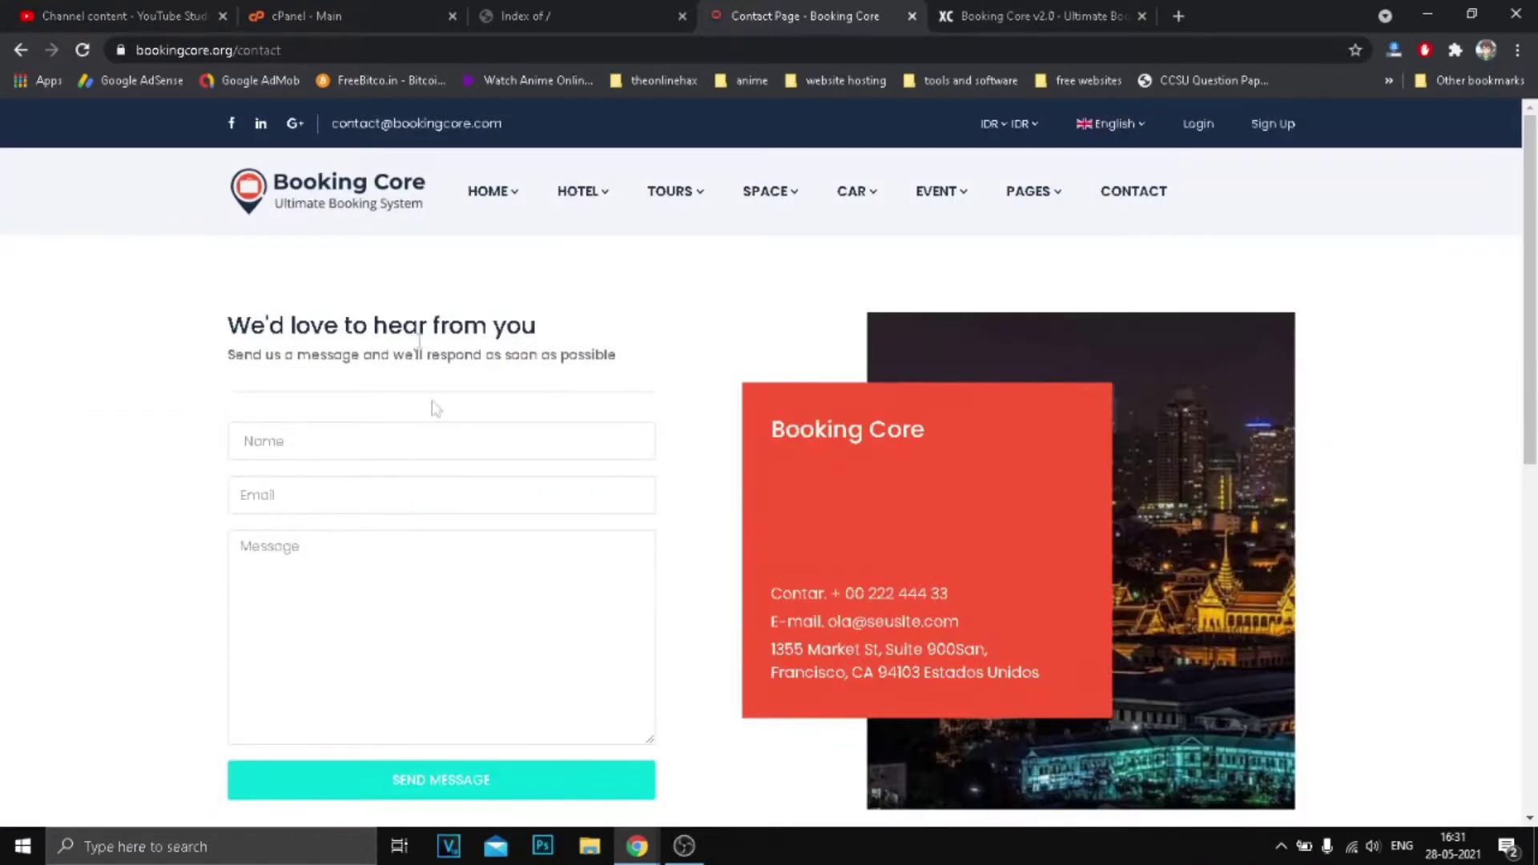
click(20, 50)
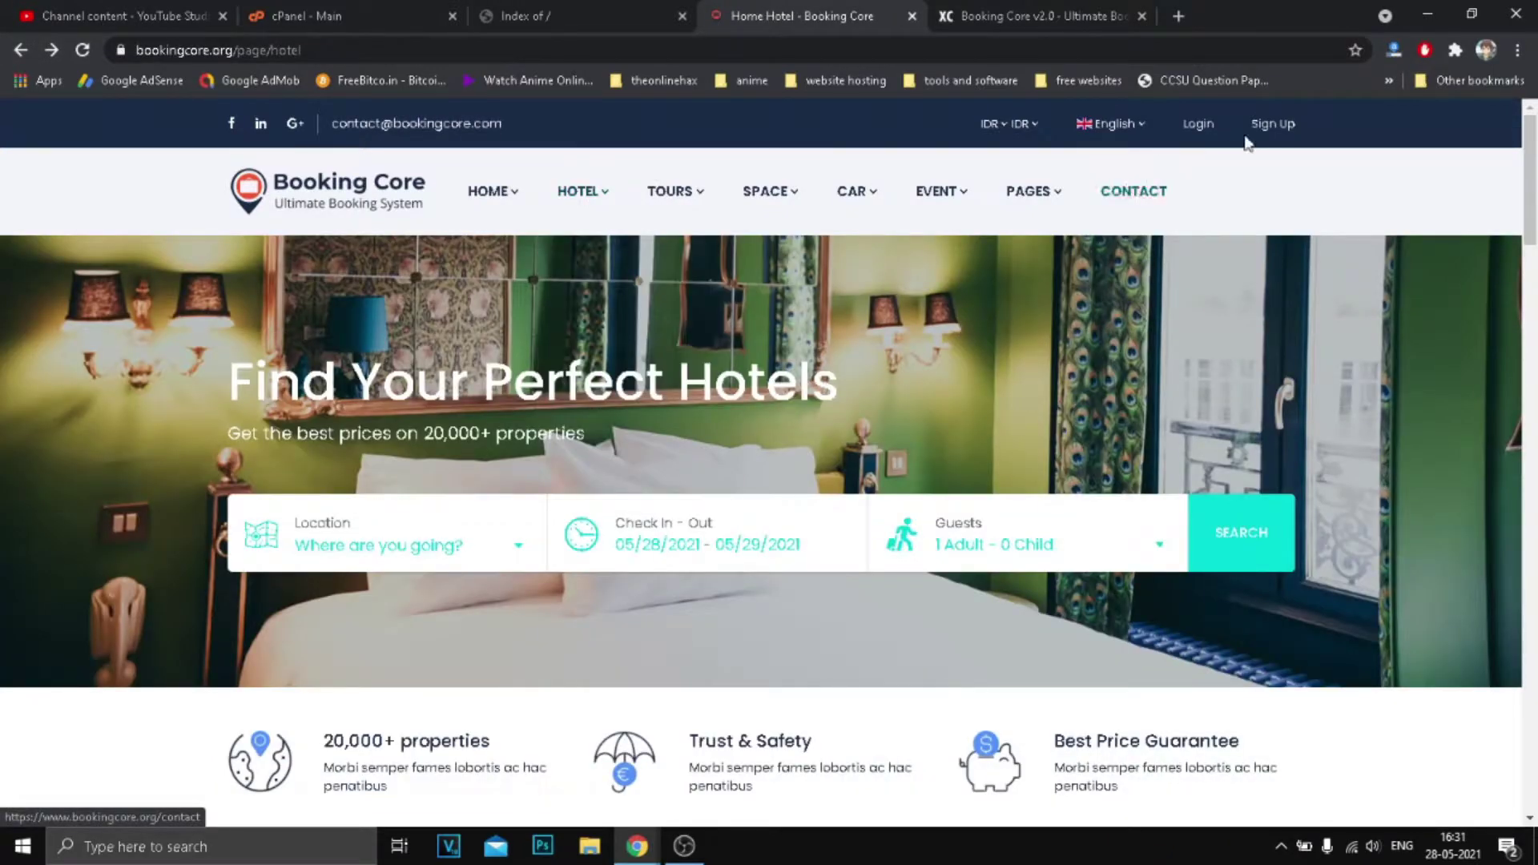
Open the English language and IDR currency dropdowns, then close them.
click(1102, 130)
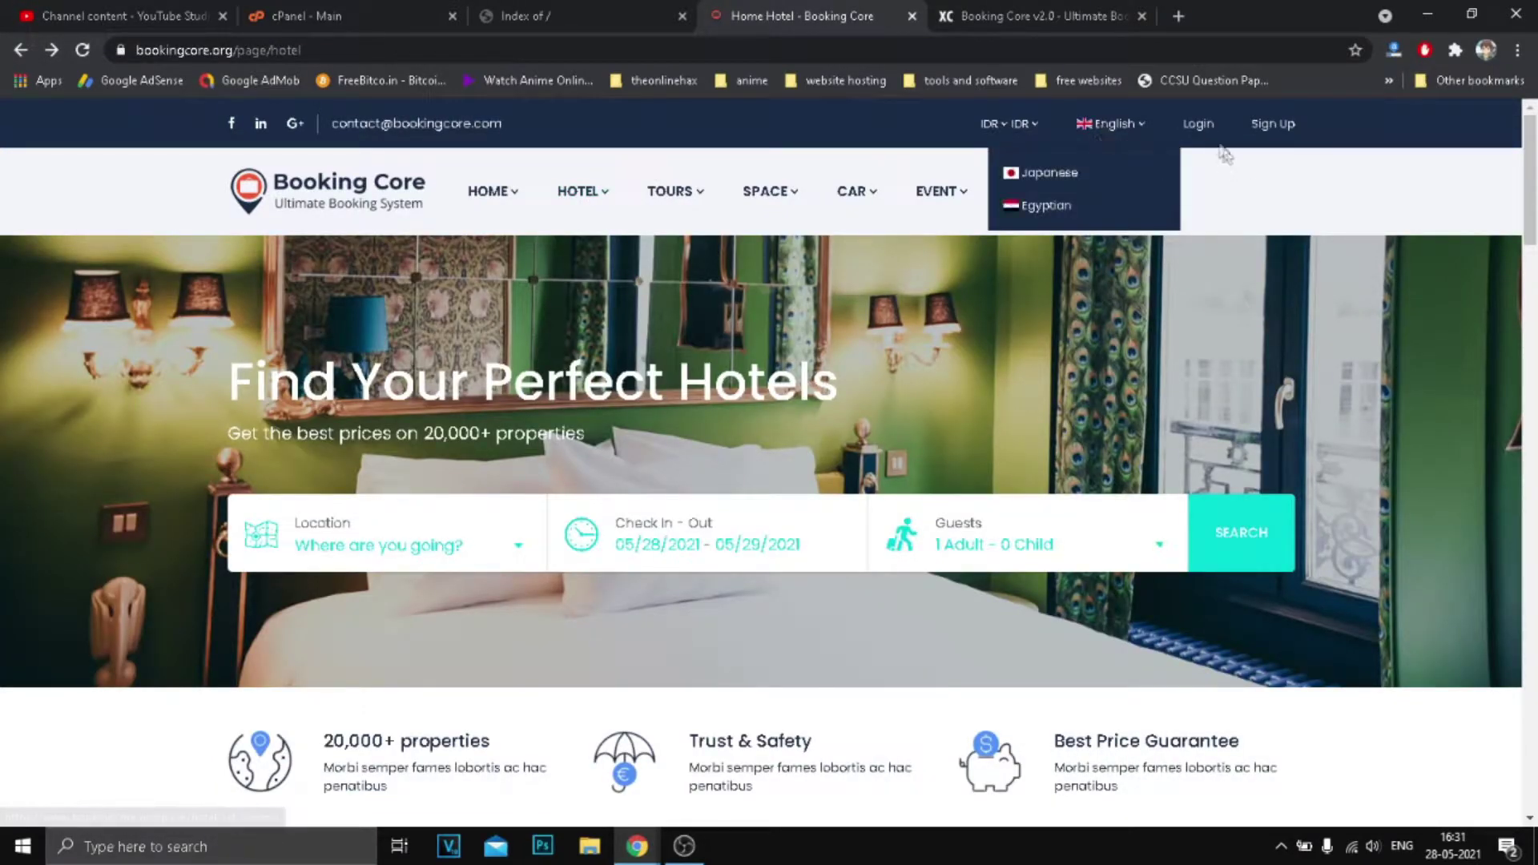
click(1001, 128)
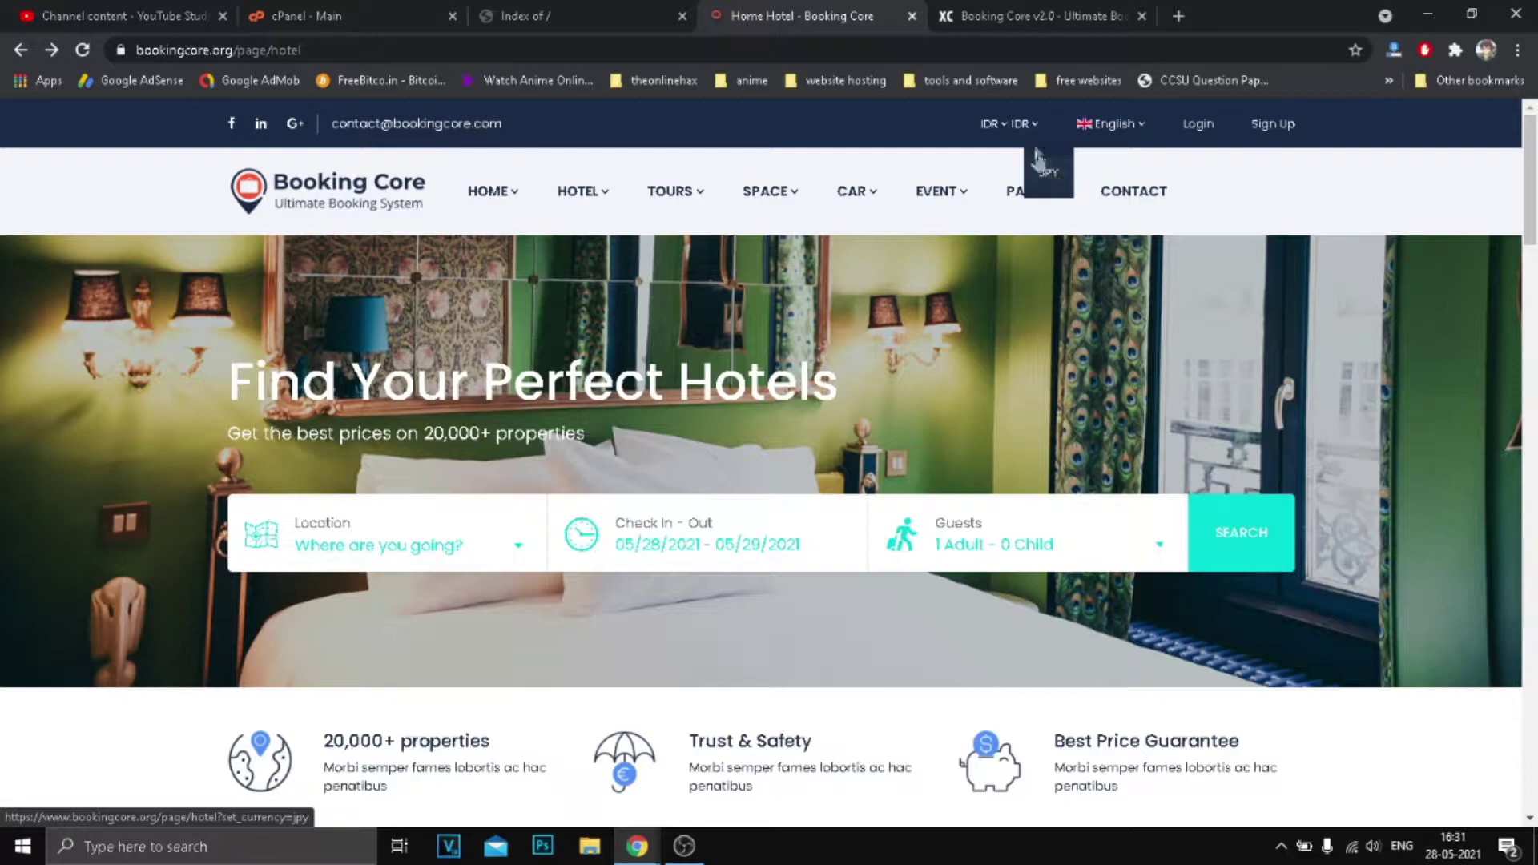
click(1003, 128)
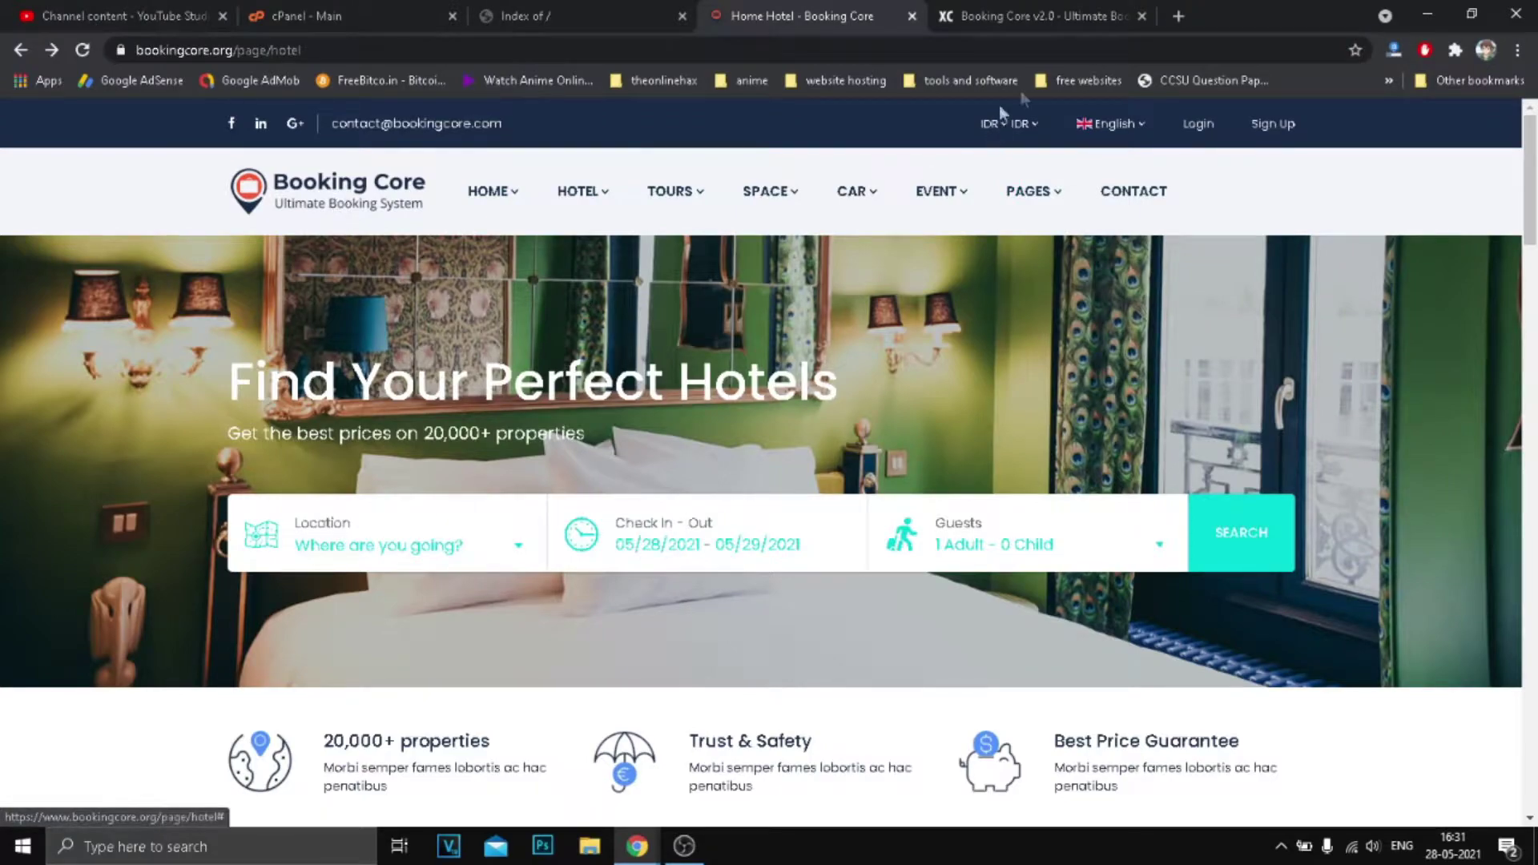
Minimize the Booking Core browser and bring up the hostinglelo window.
click(1428, 15)
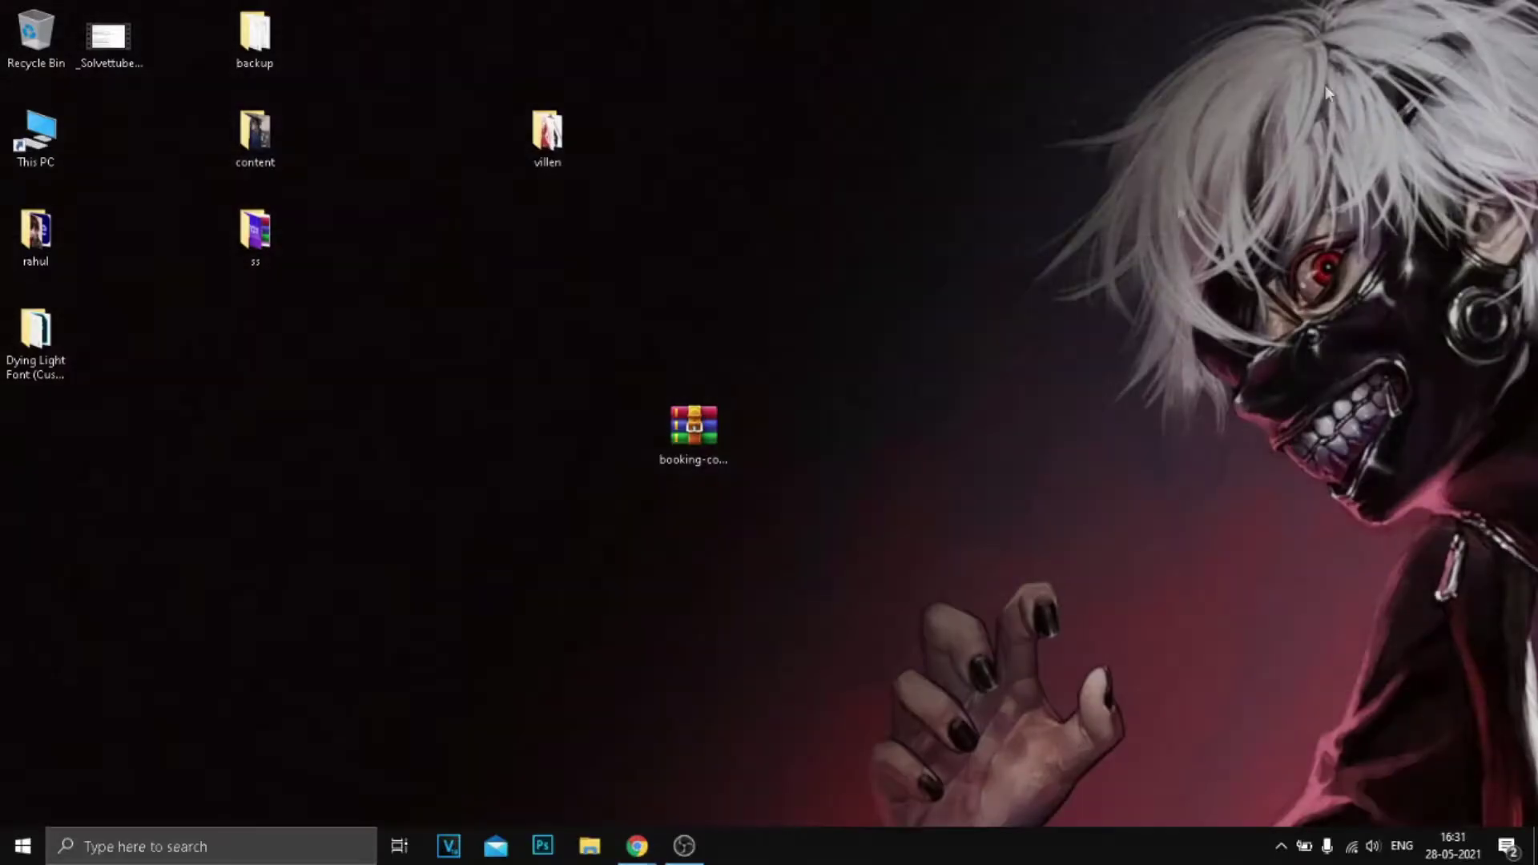
mouse_move(637, 846)
click(737, 773)
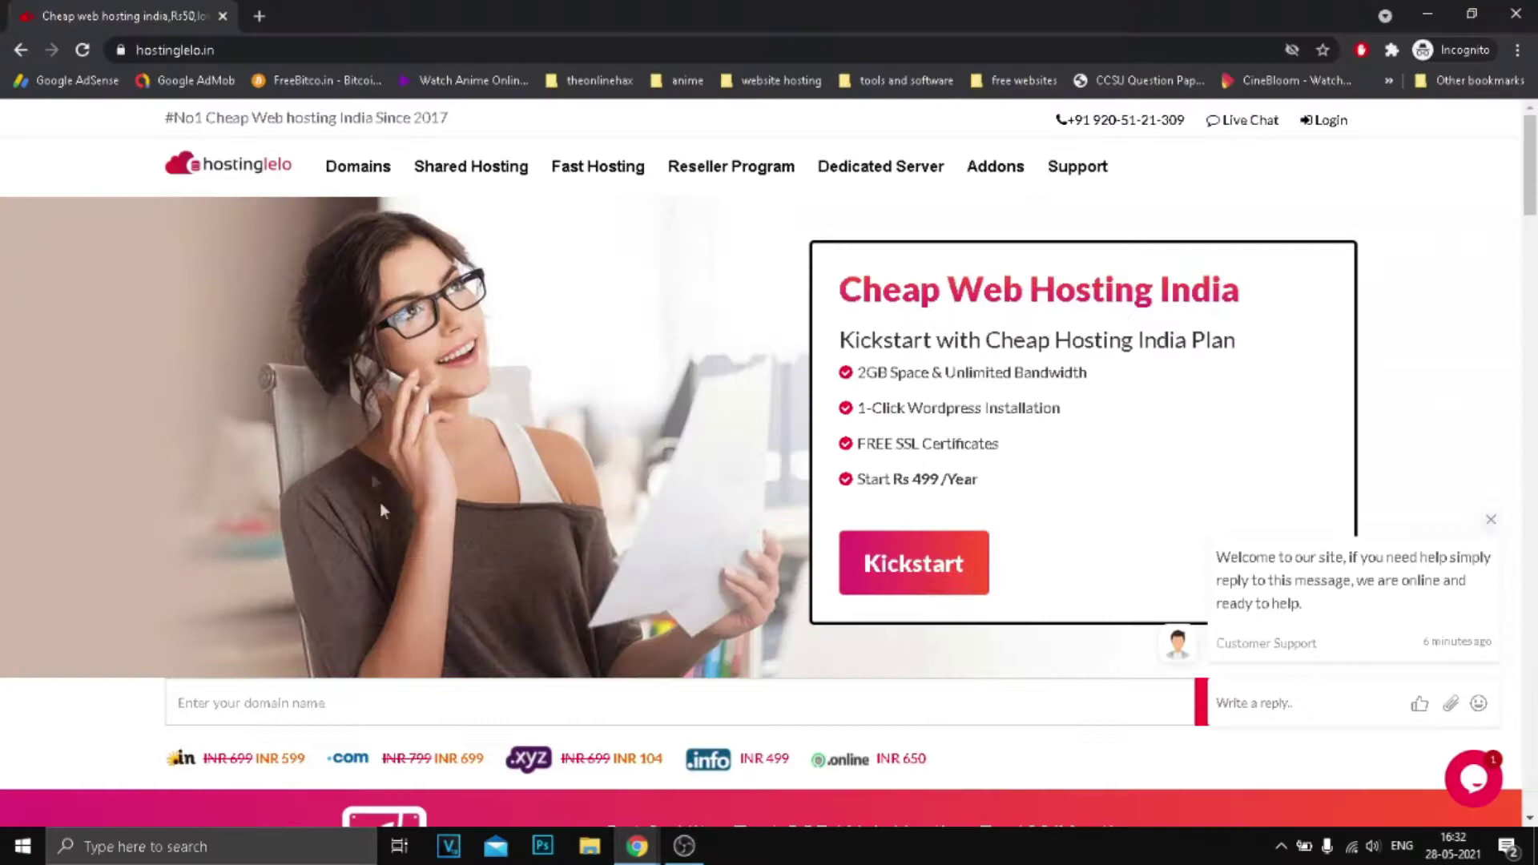
Open Domain Search, highlight the .in price 599.00, and begin typing a domain name.
mouse_move(369, 176)
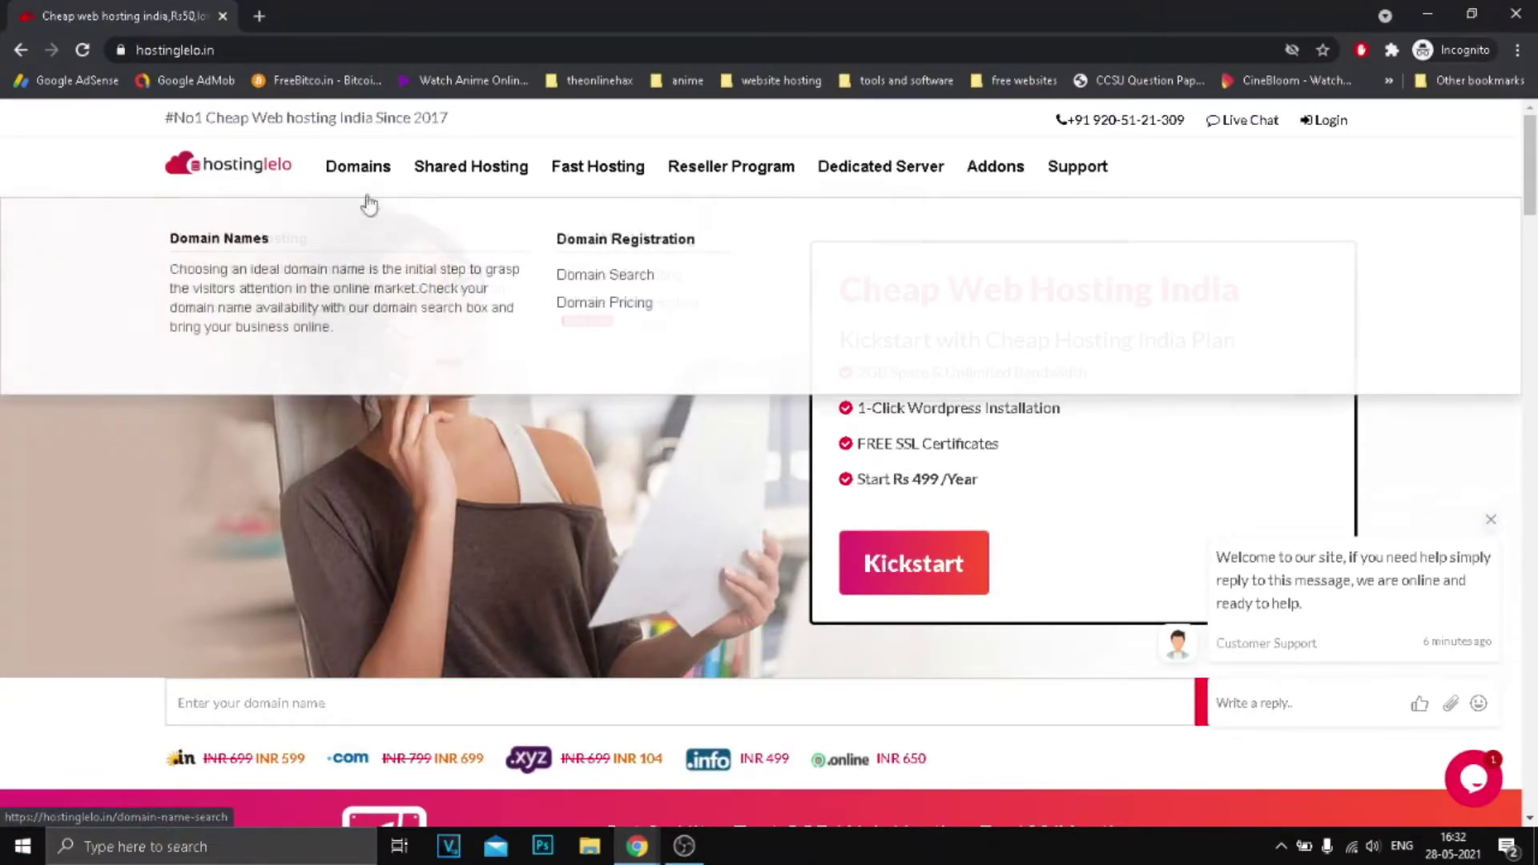
click(605, 276)
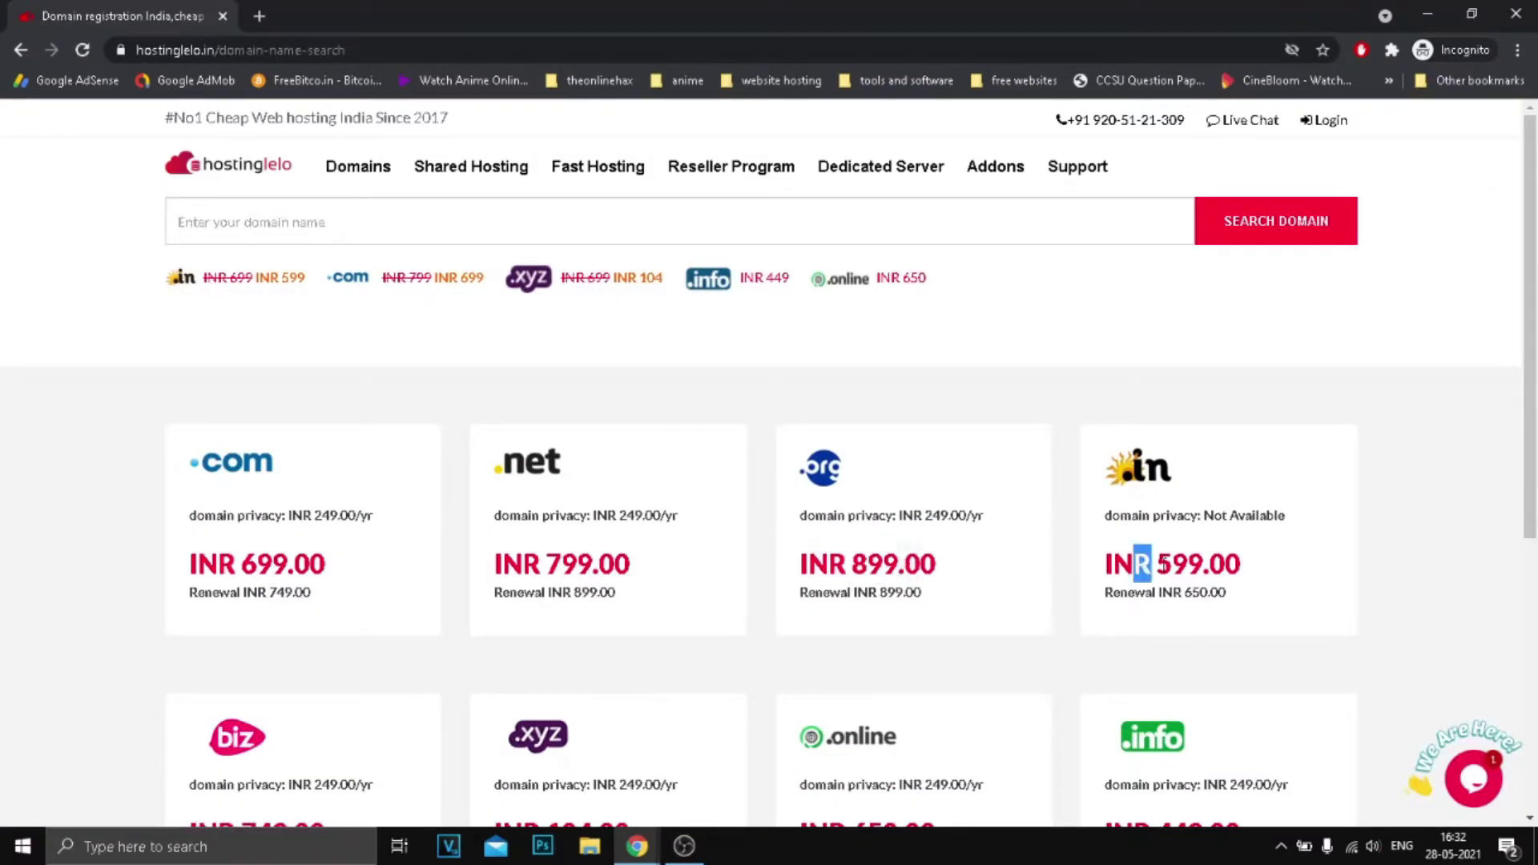
drag(1149, 563, 1238, 565)
click(749, 315)
click(736, 239)
text(bookingtest123)
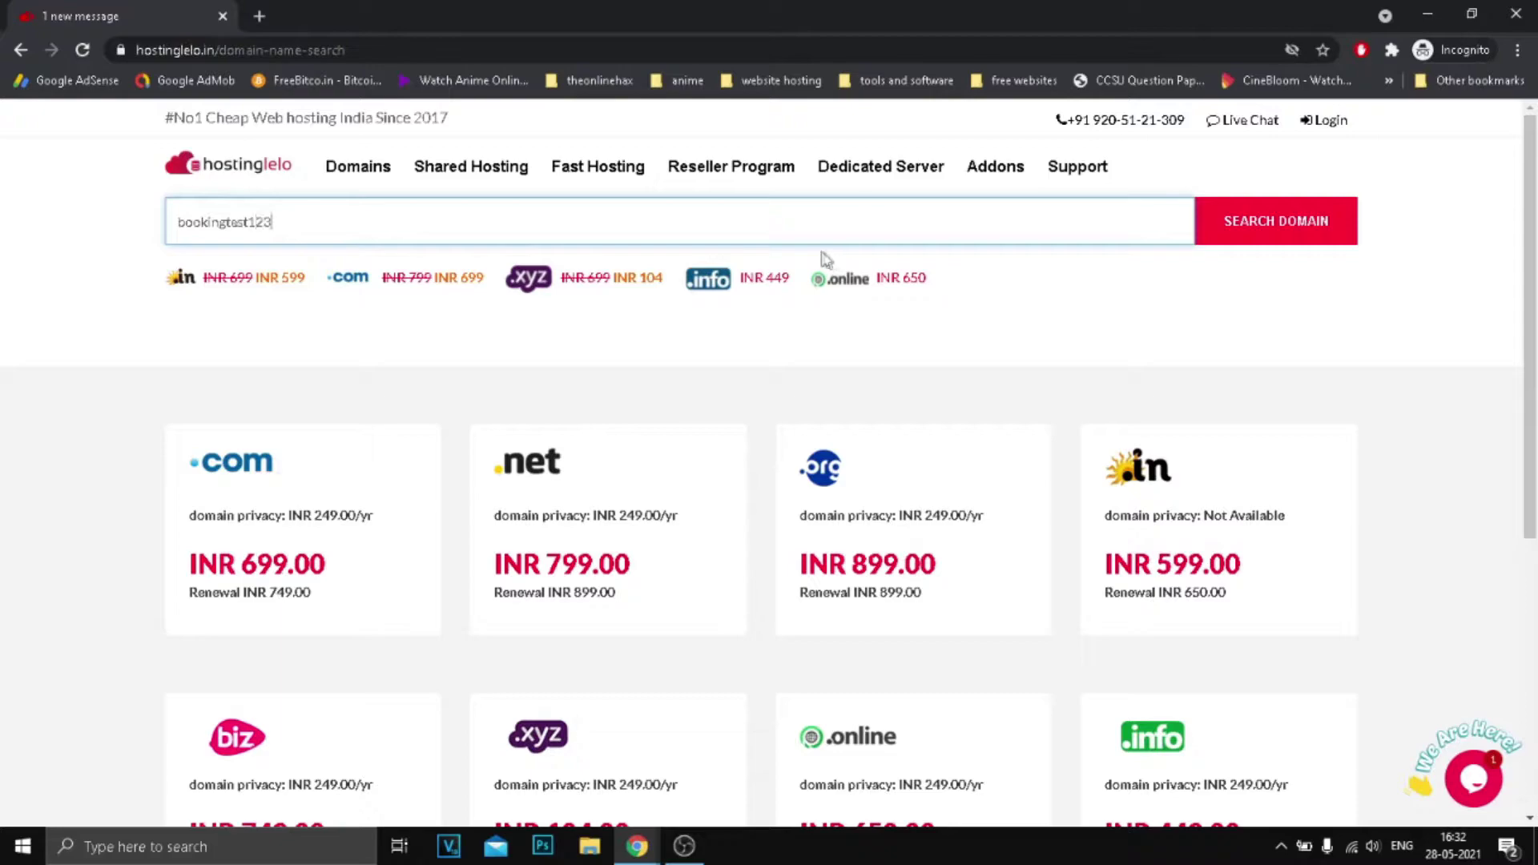
Search bookingtest123 with the verification code to confirm bookingtest123.com is available.
click(1258, 241)
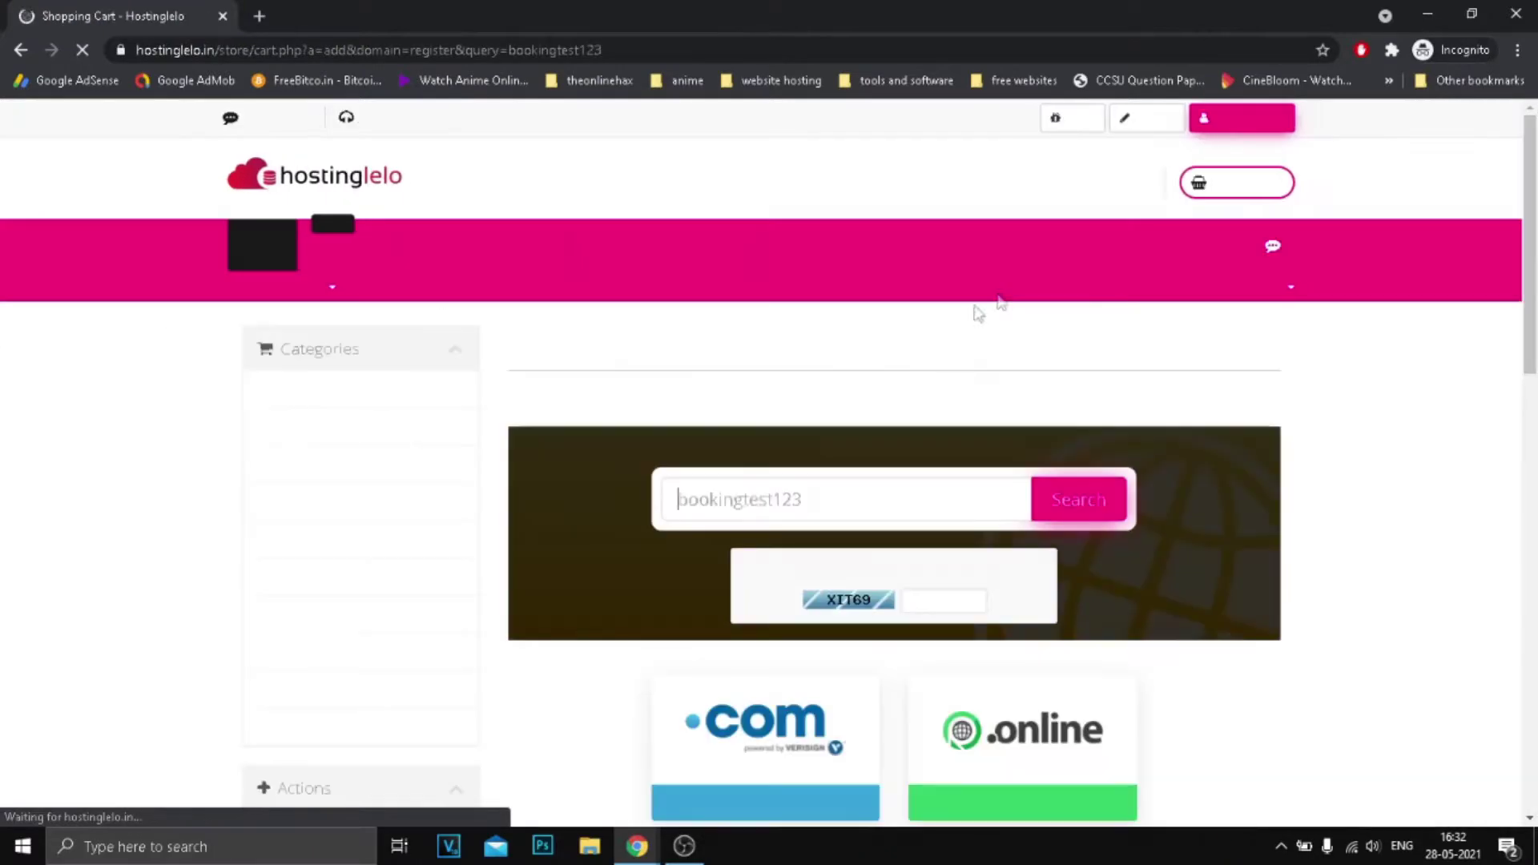
click(927, 608)
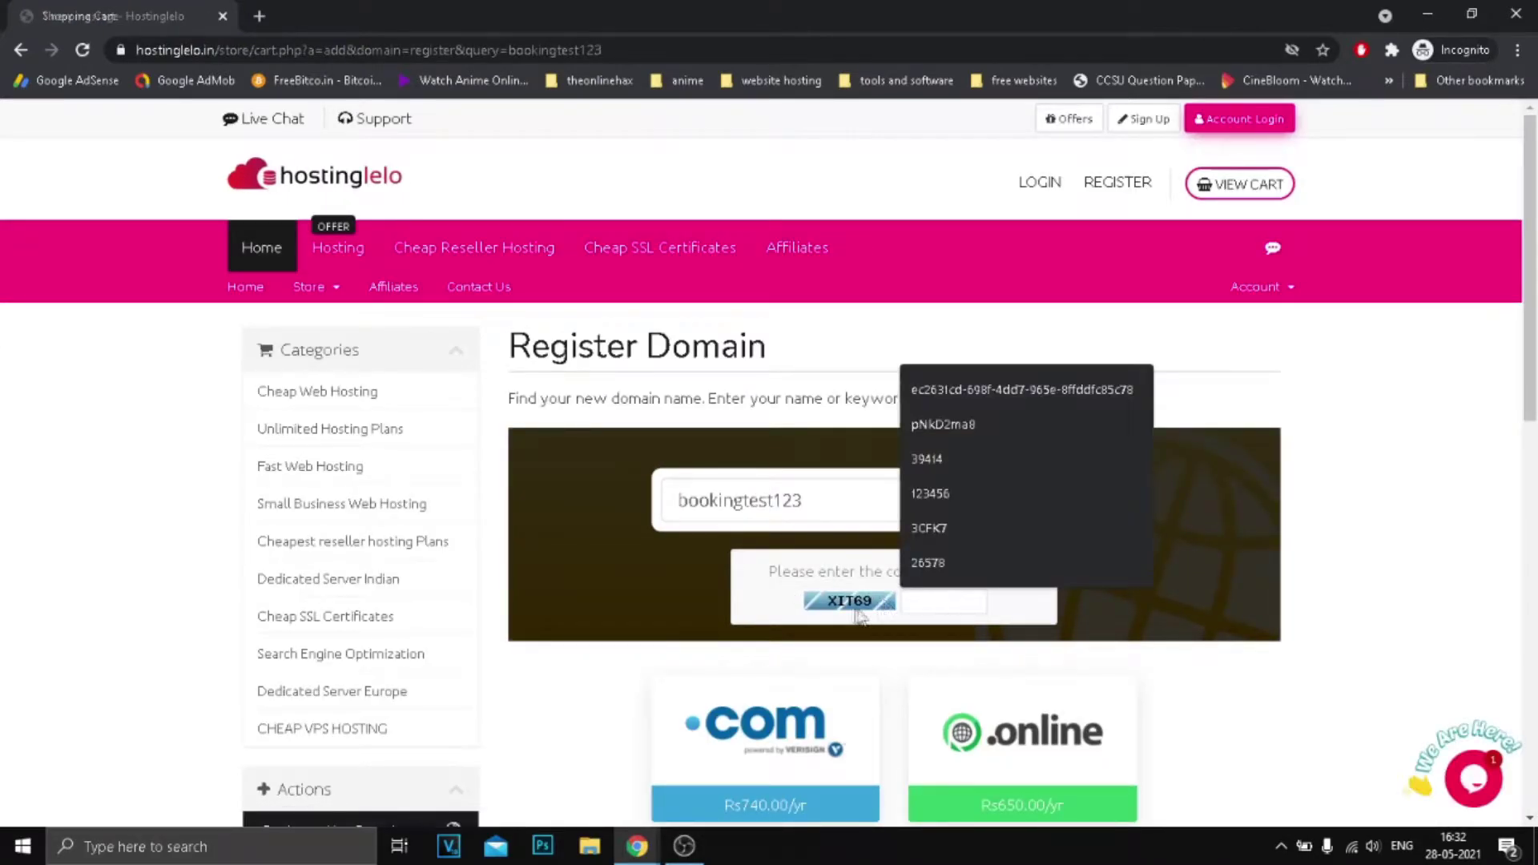
text(XIT69)
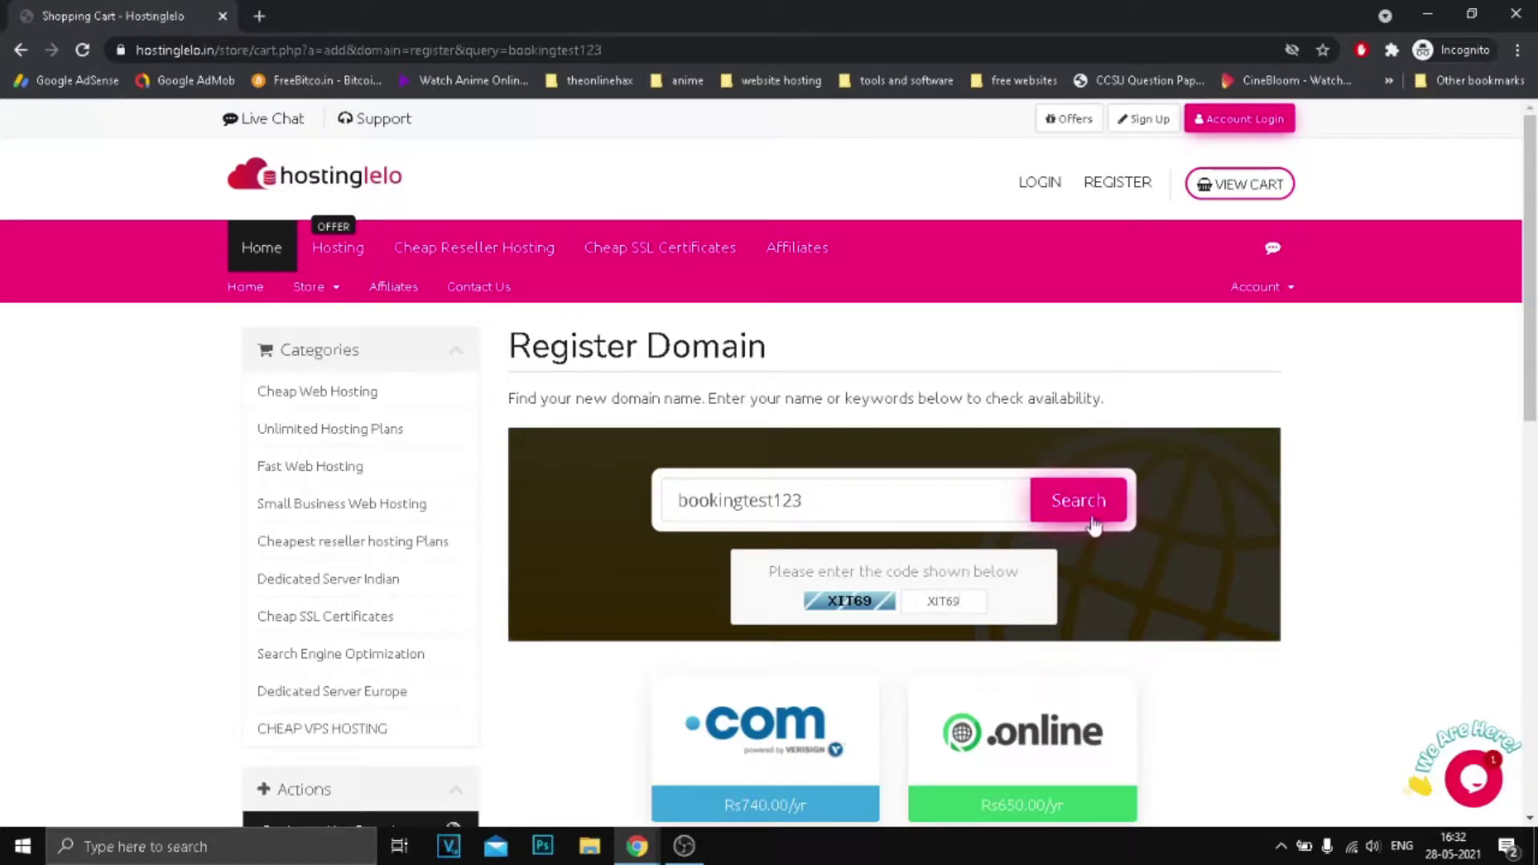
click(1094, 522)
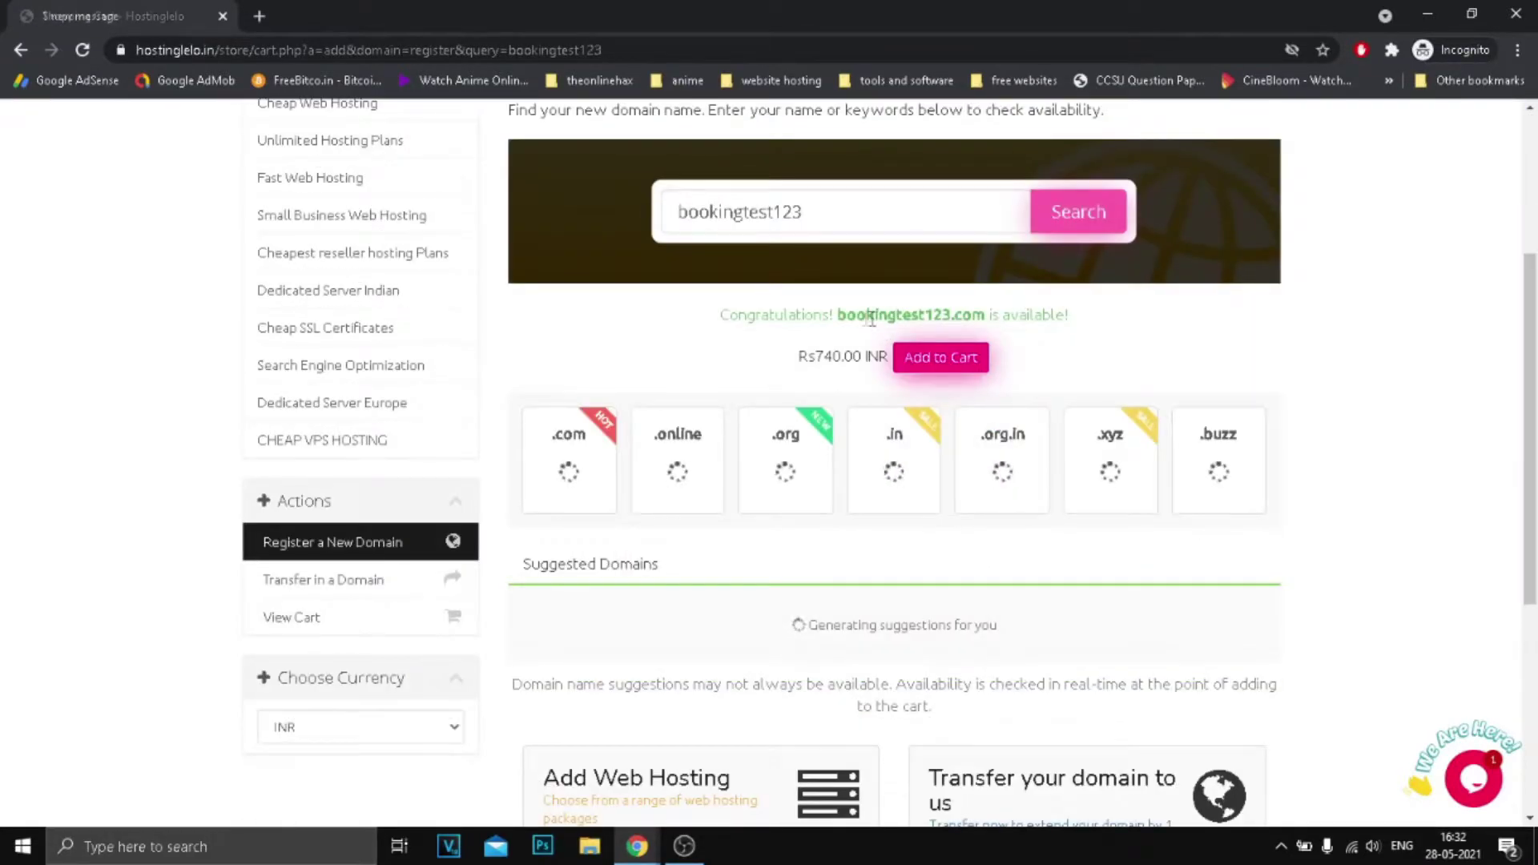
Select the Rs740.00 INR price and bring up its context menu.
drag(838, 314, 985, 315)
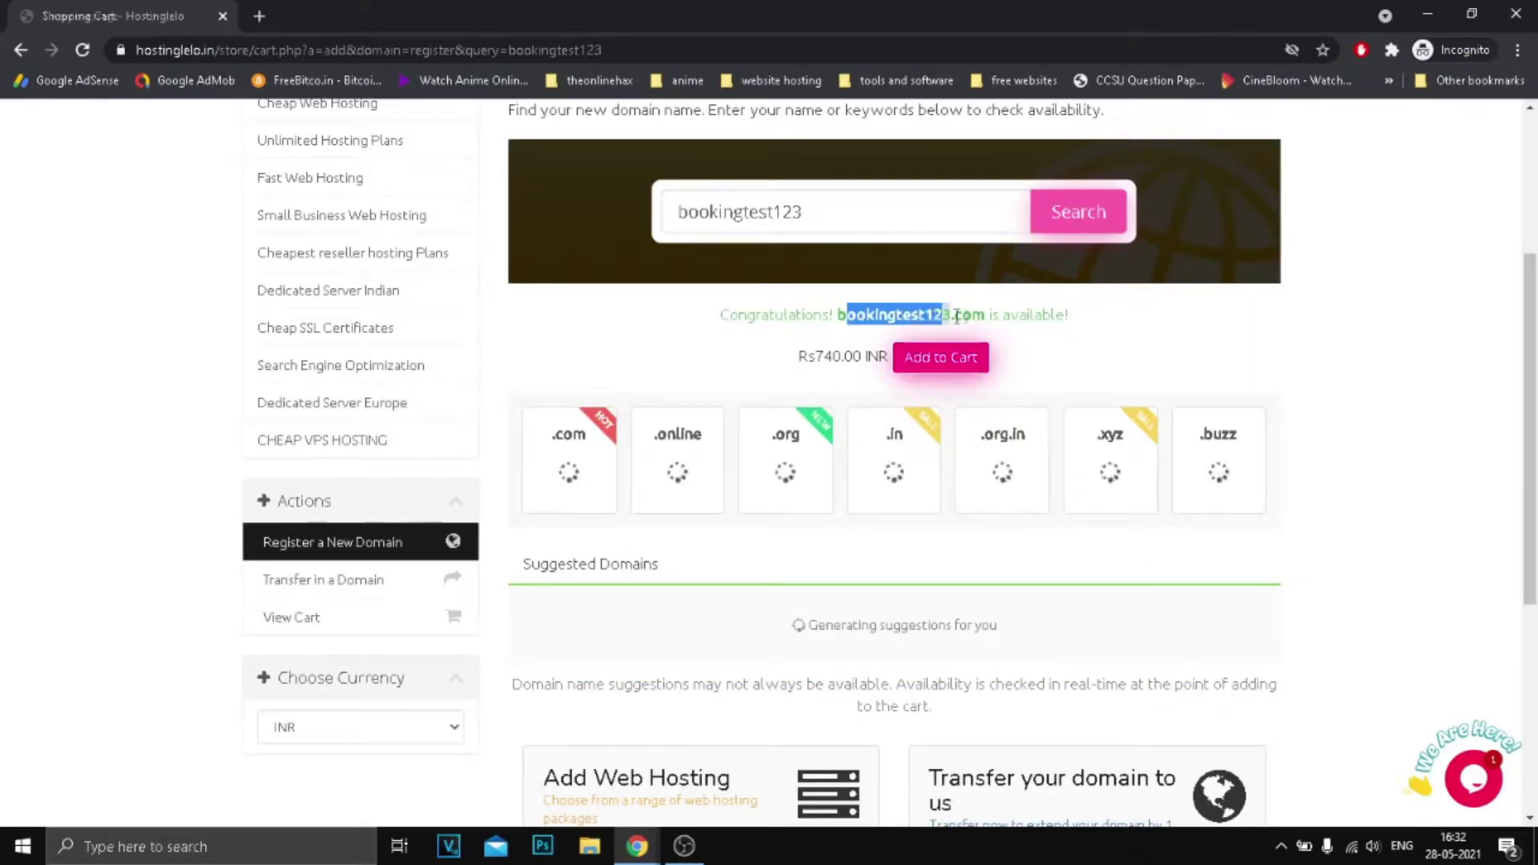
click(961, 316)
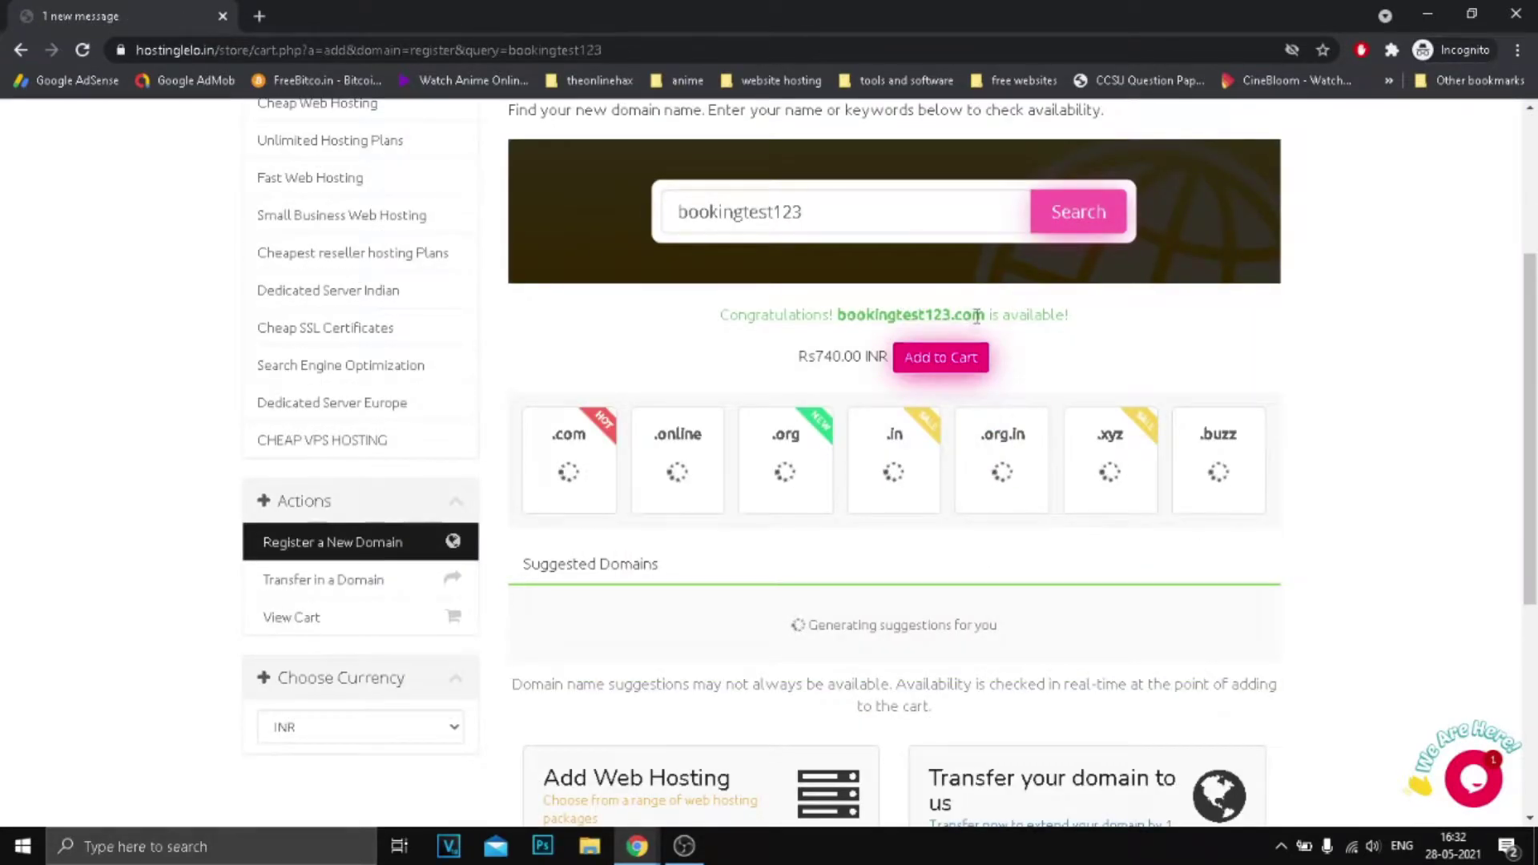
double_click(838, 357)
click(787, 364)
drag(787, 364, 885, 356)
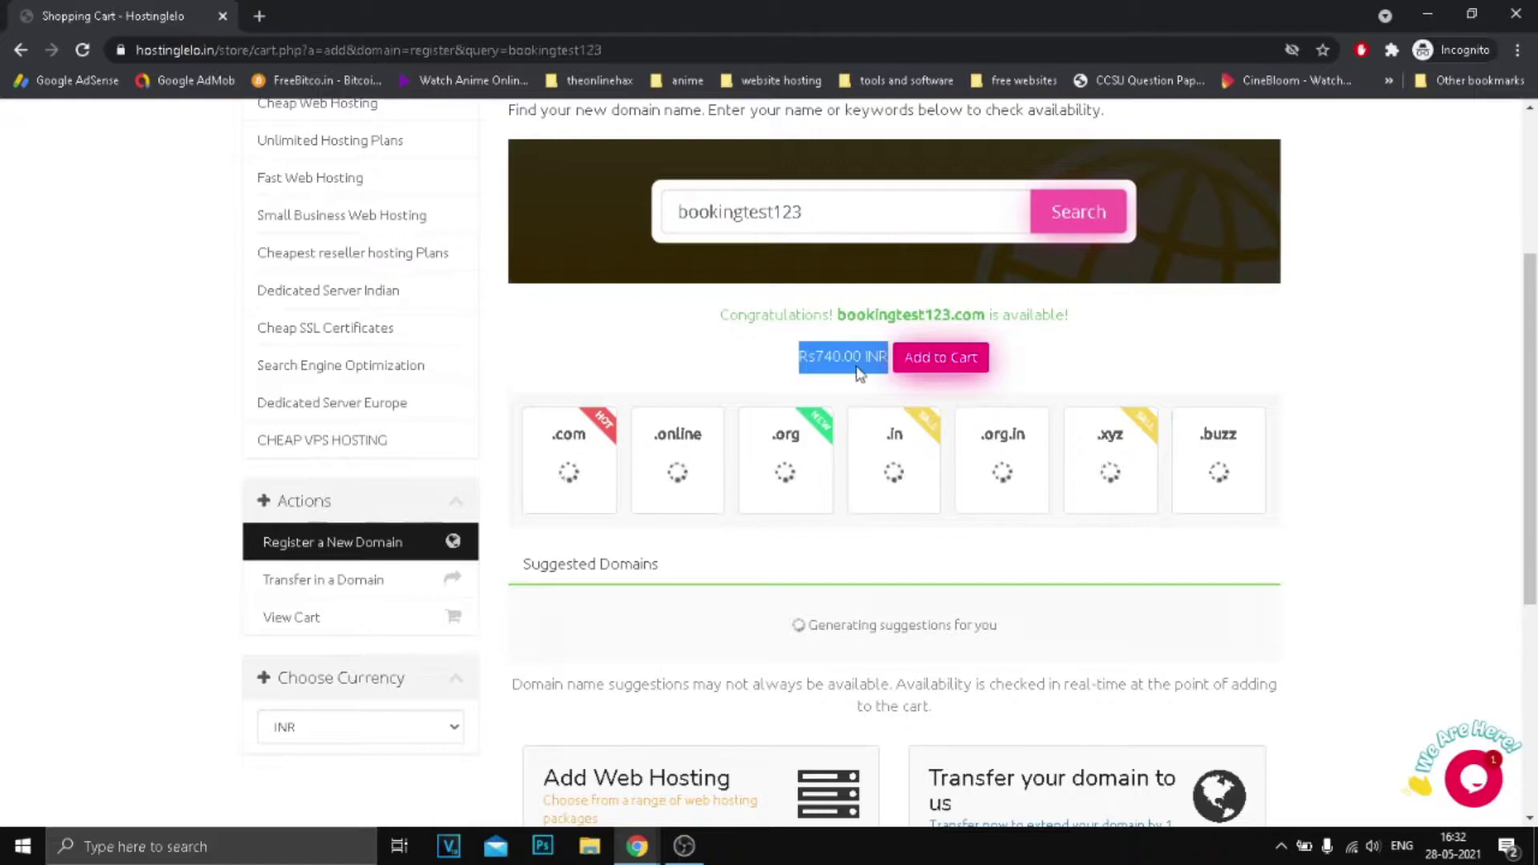
right_click(857, 368)
Search Google for 'Rs740.00 INR' and turn it into an INR-to-USD conversion query.
click(942, 407)
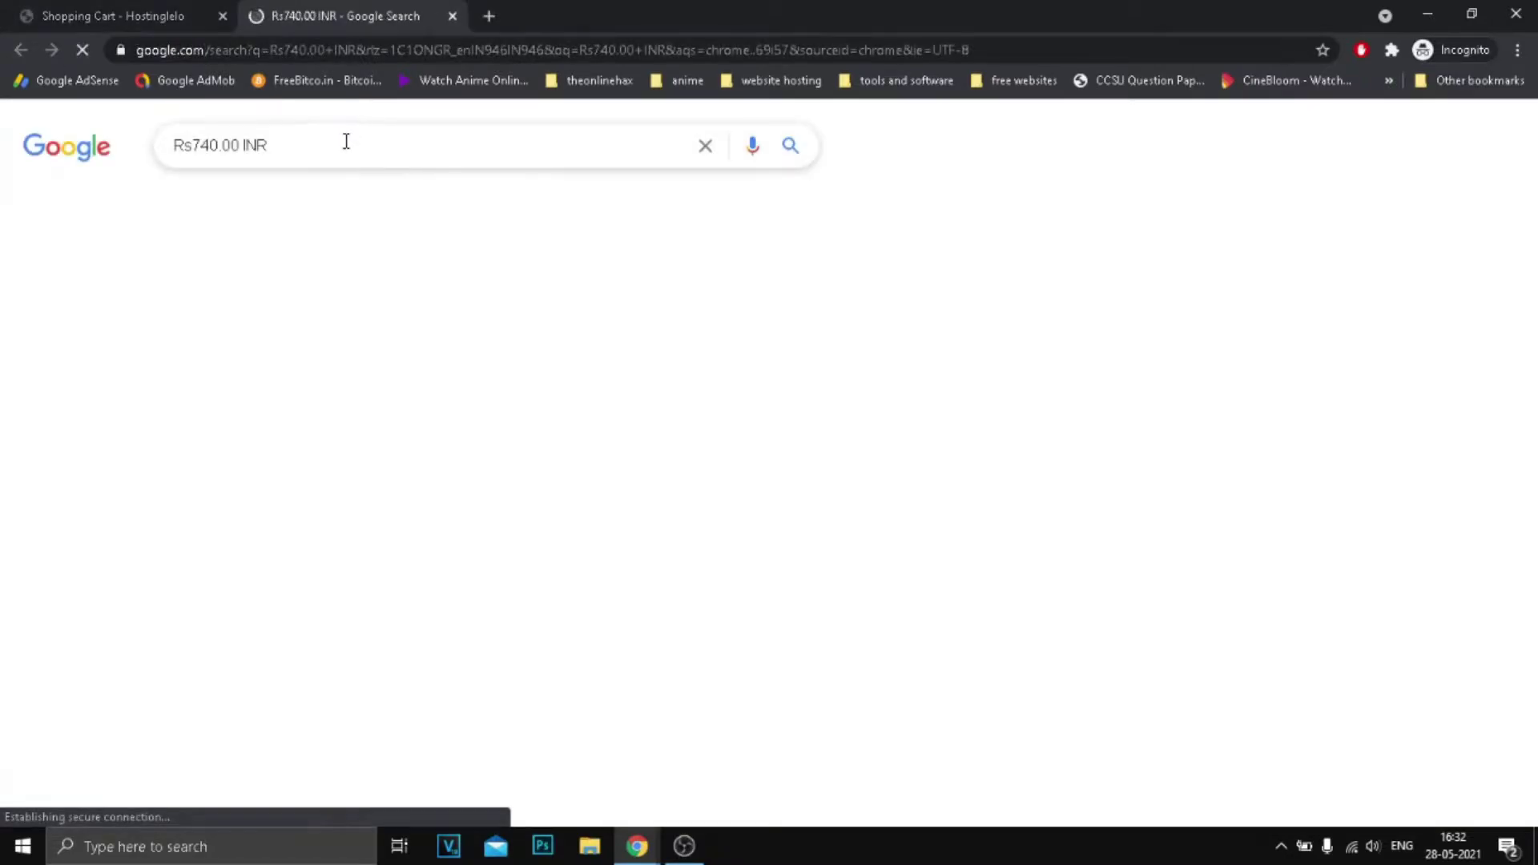
click(357, 143)
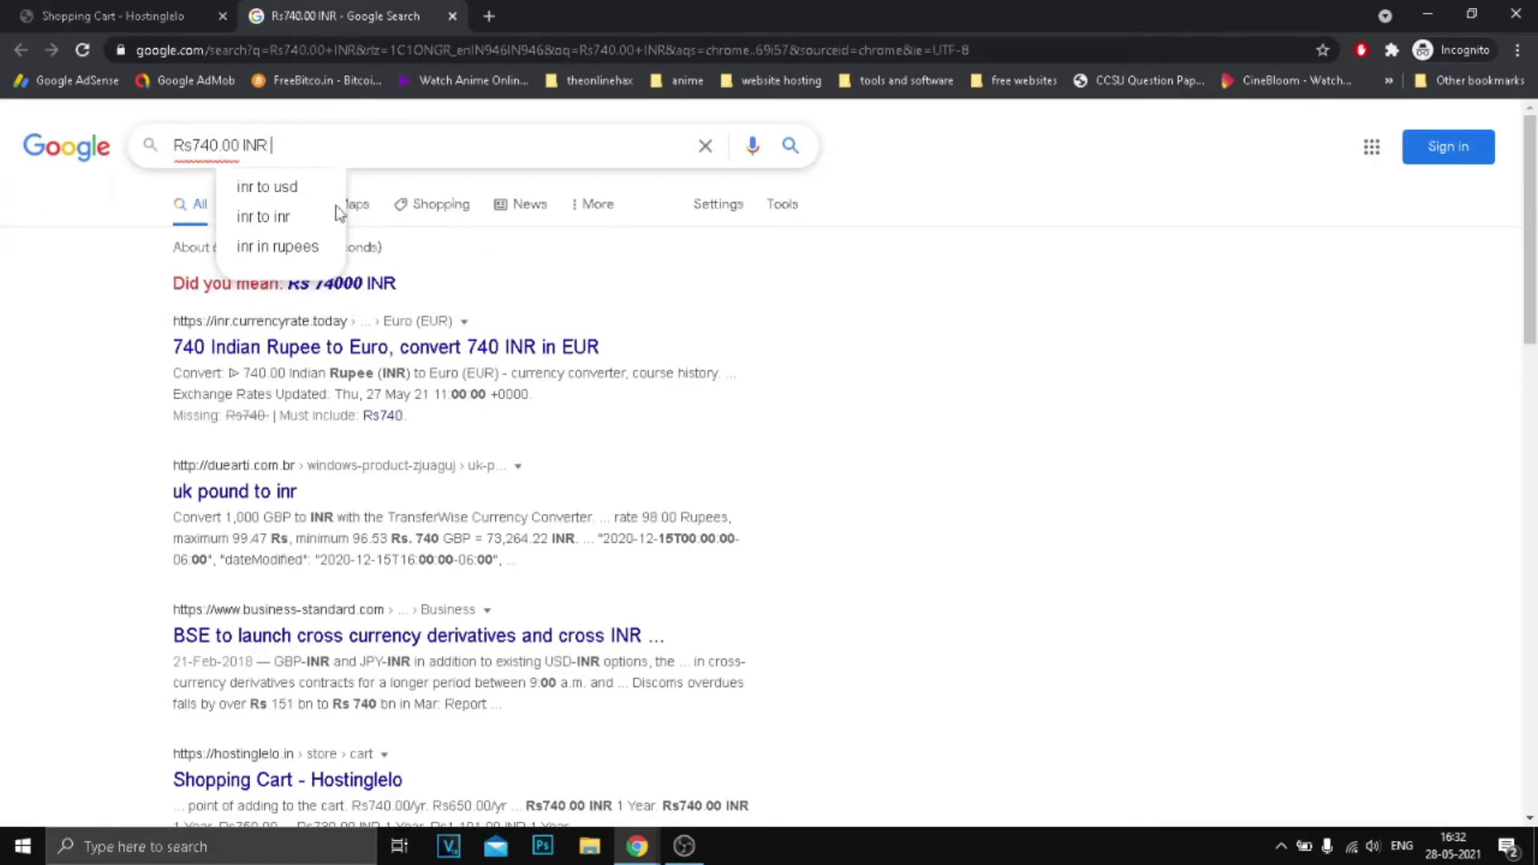
click(266, 187)
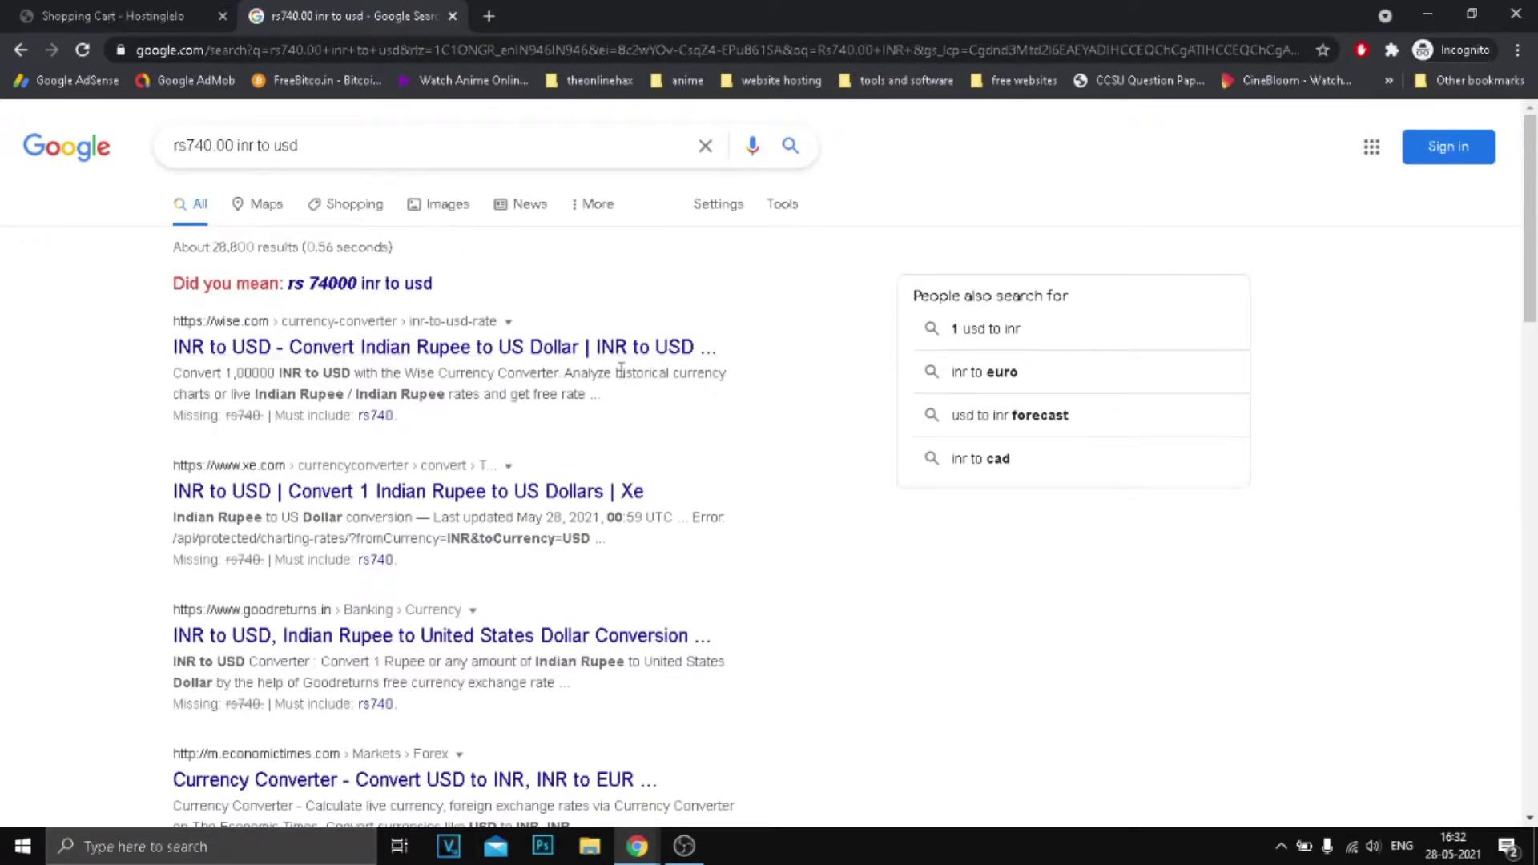
click(233, 147)
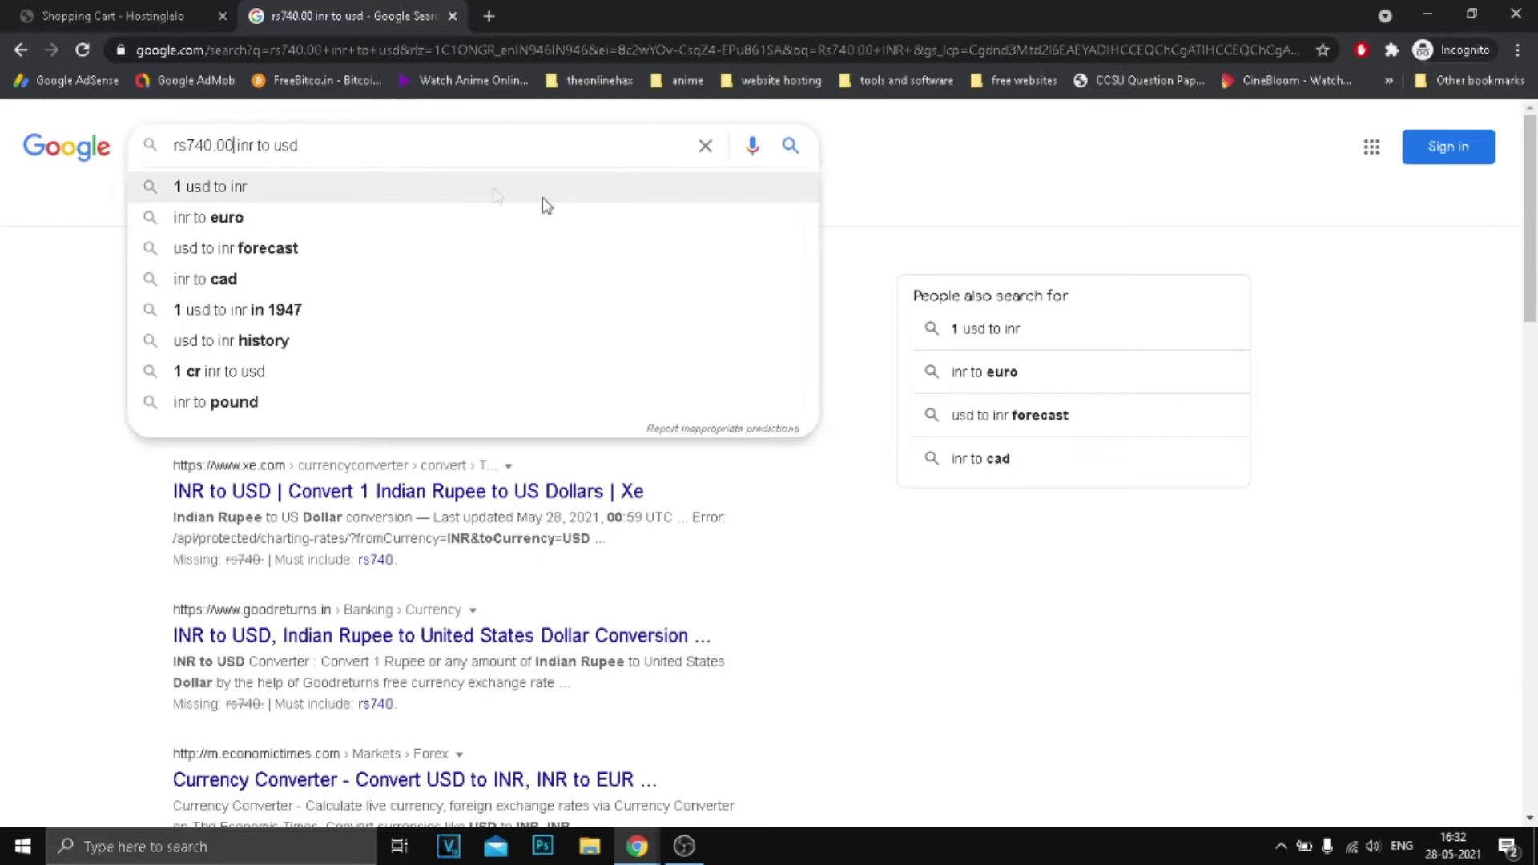
key(BackSpace)
key(BackSpace)
key(BackSpace)
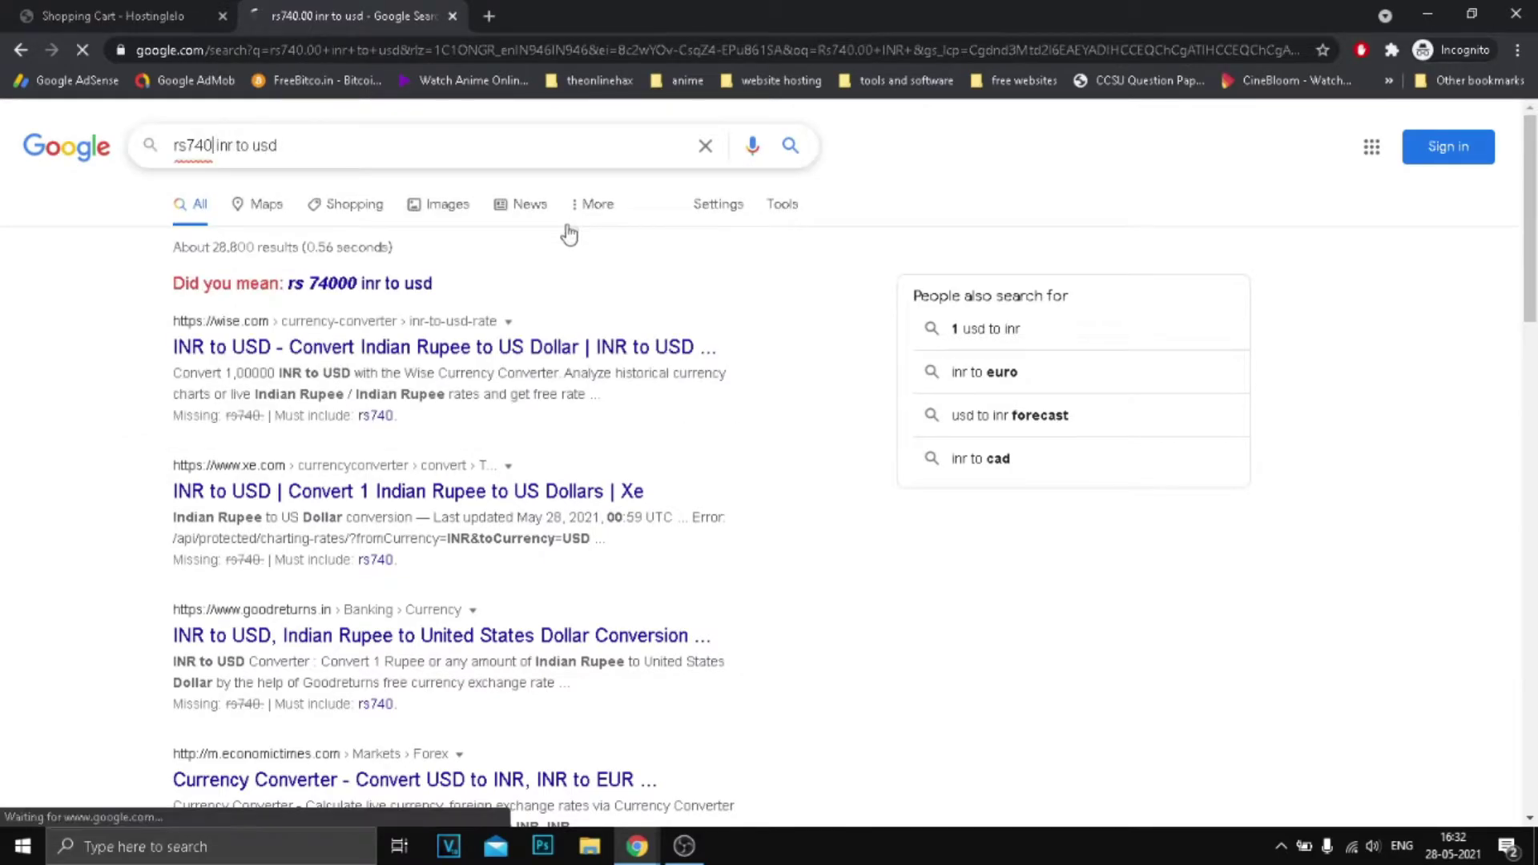
key(Return)
Correct the query to '740 inr to usd' and read the 10.21 United States Dollar result.
click(199, 156)
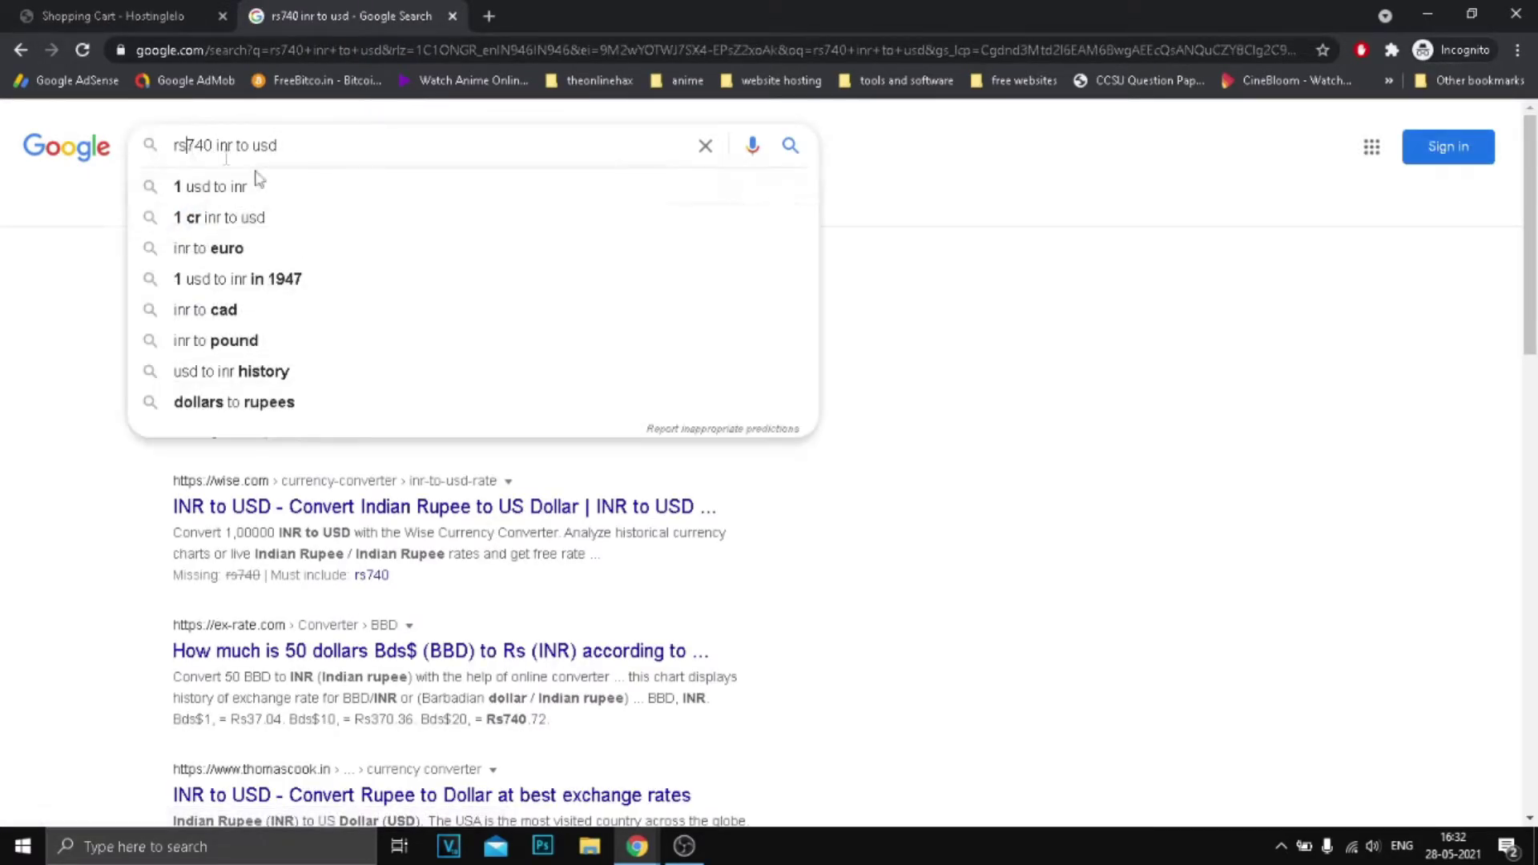
key(BackSpace)
key(BackSpace)
key(Return)
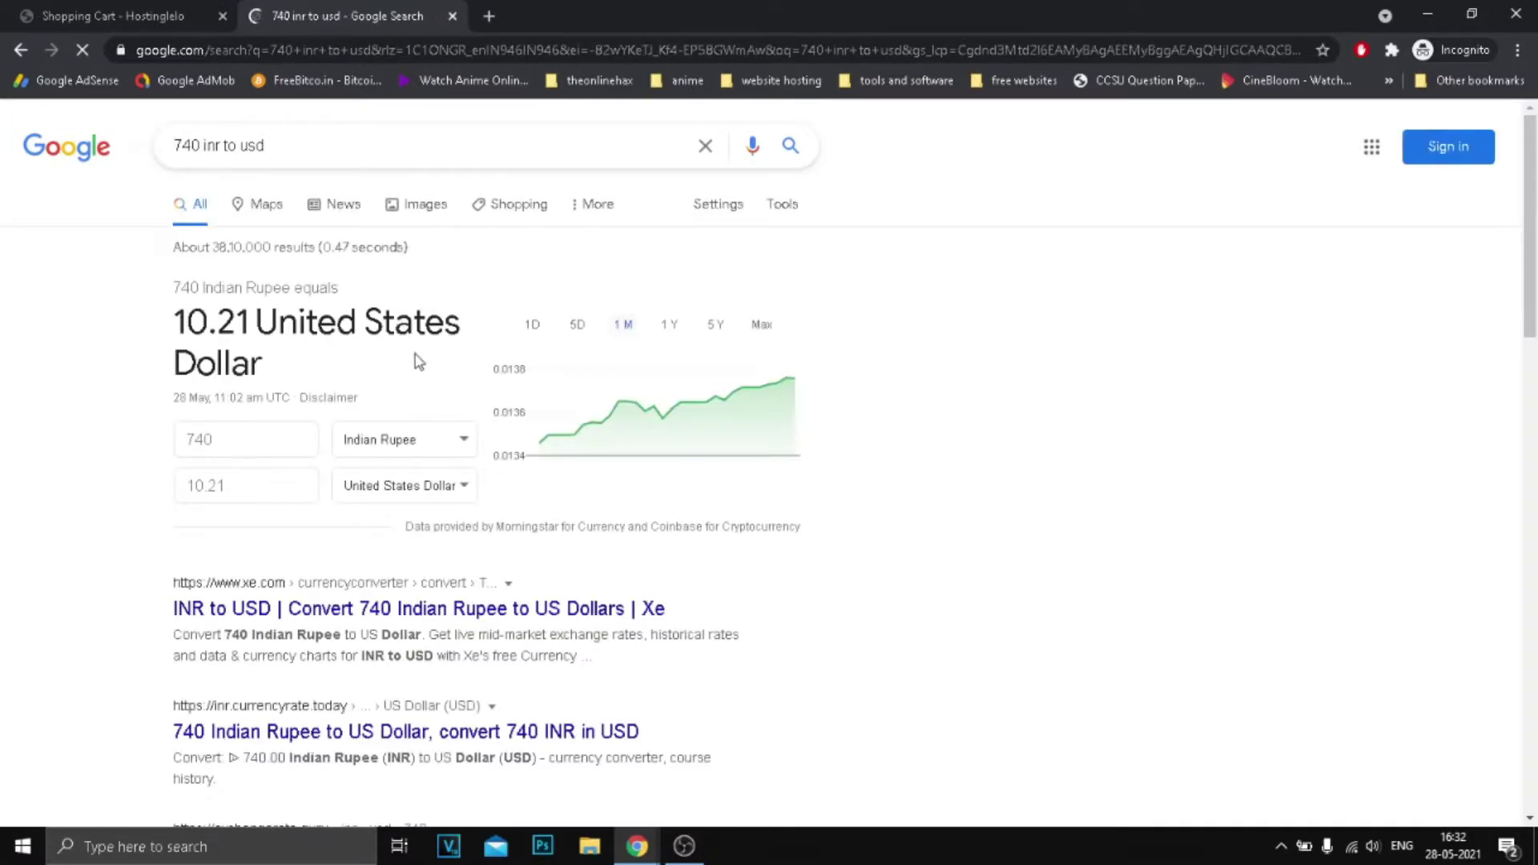
drag(187, 321, 459, 323)
click(196, 320)
double_click(204, 321)
click(316, 319)
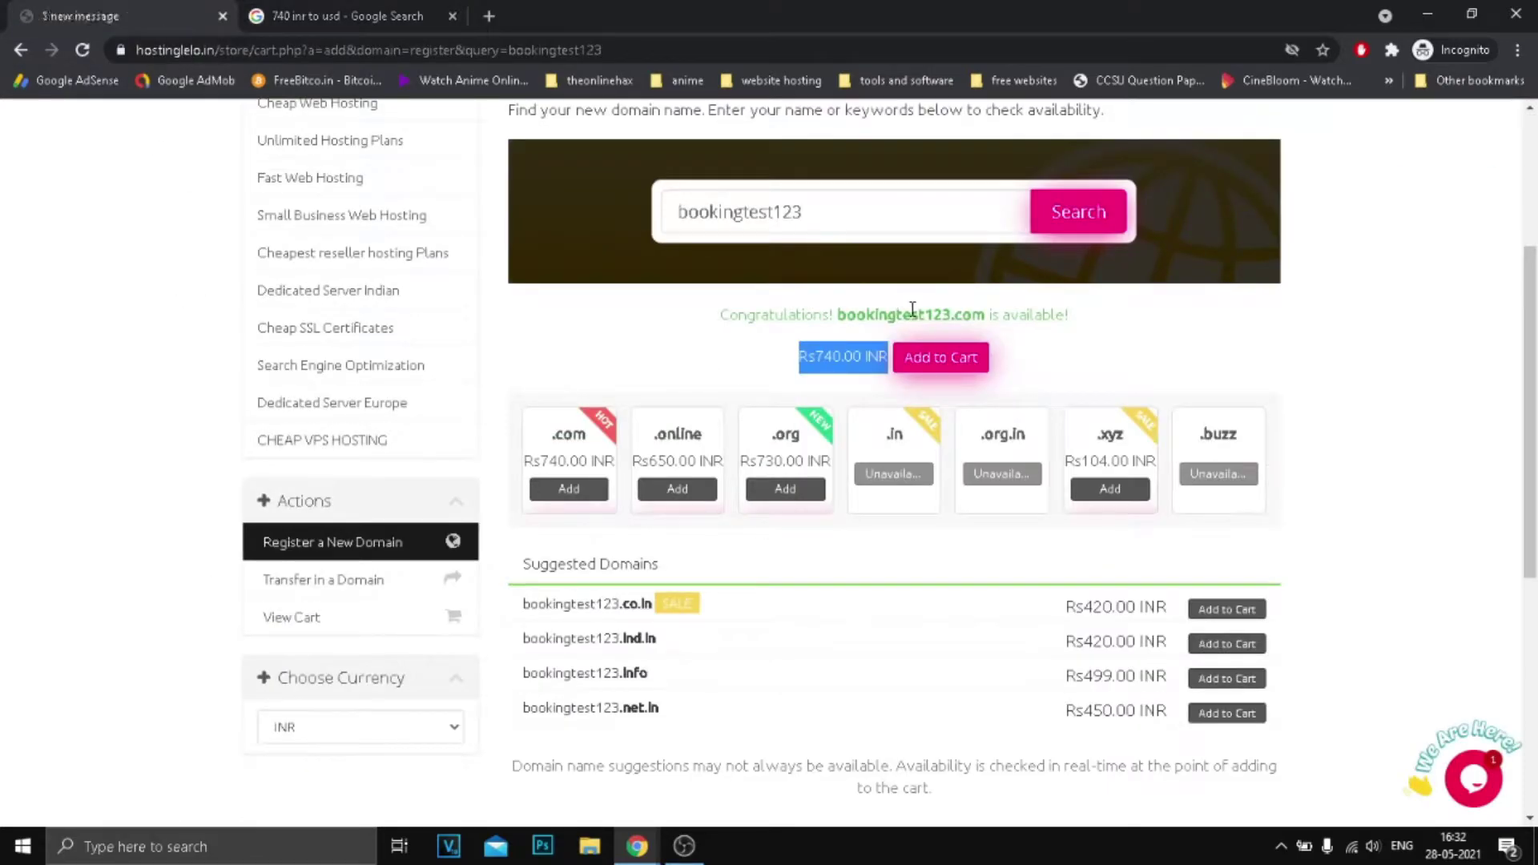
Compare bookingtest123.com against suggested .info, .net.in and .xyz (Rs104.00 INR) options.
drag(912, 309, 997, 307)
click(708, 317)
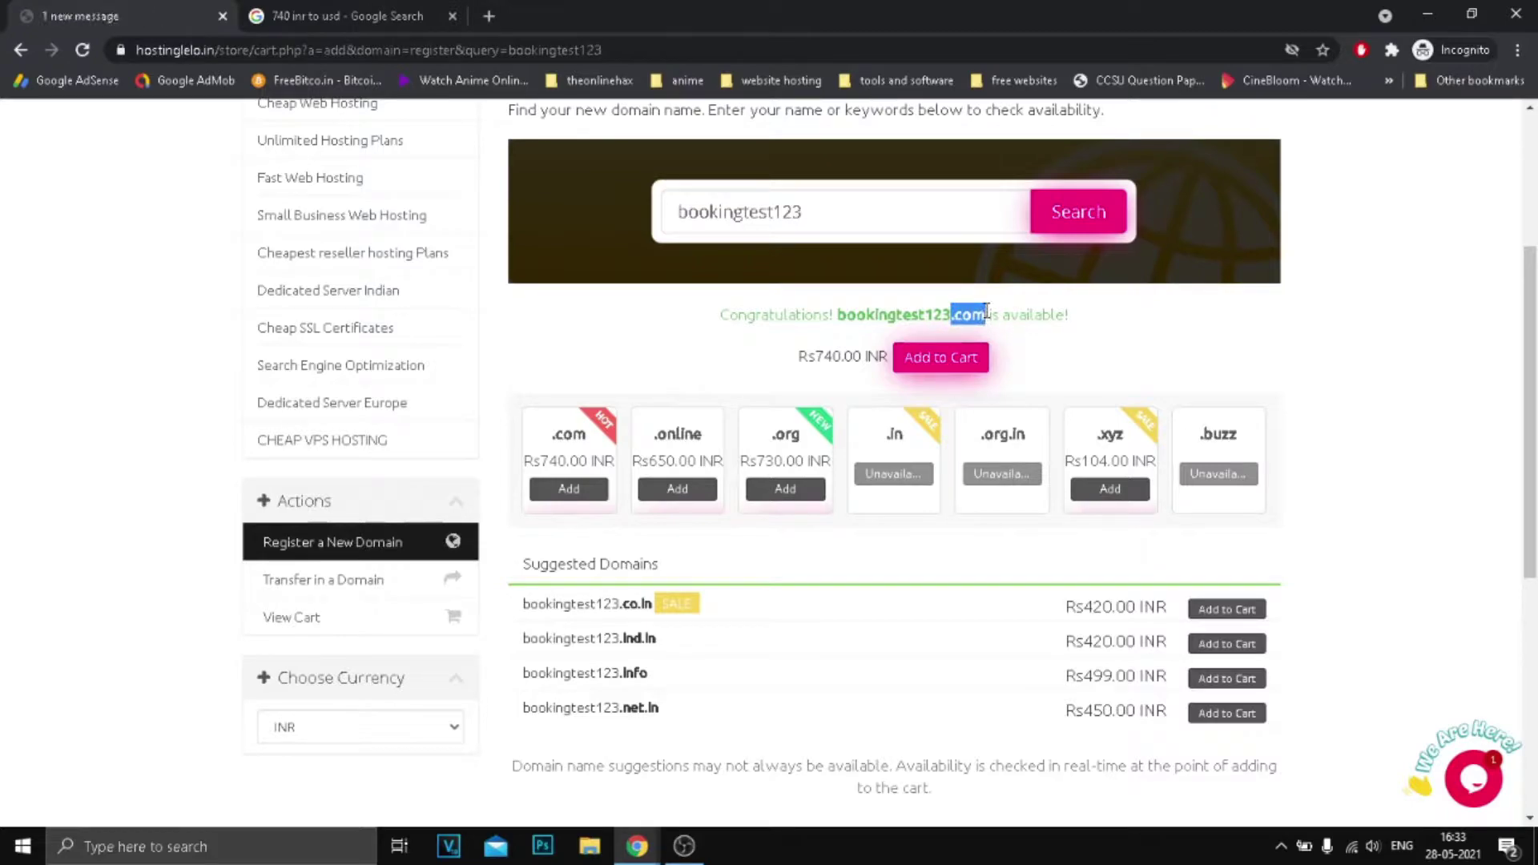
scroll(980, 398, down, 2)
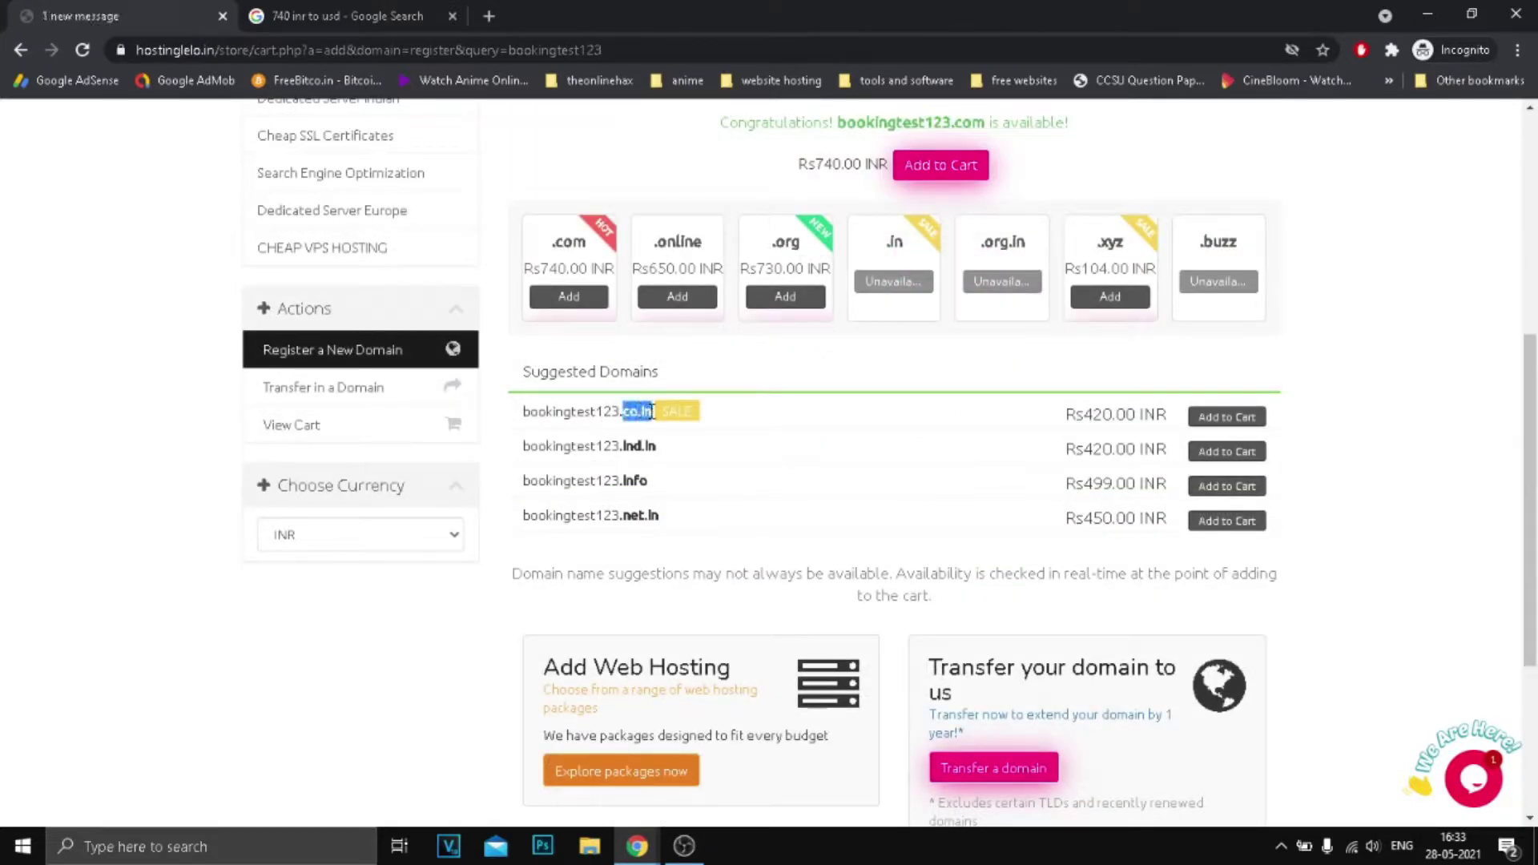
drag(624, 479, 677, 488)
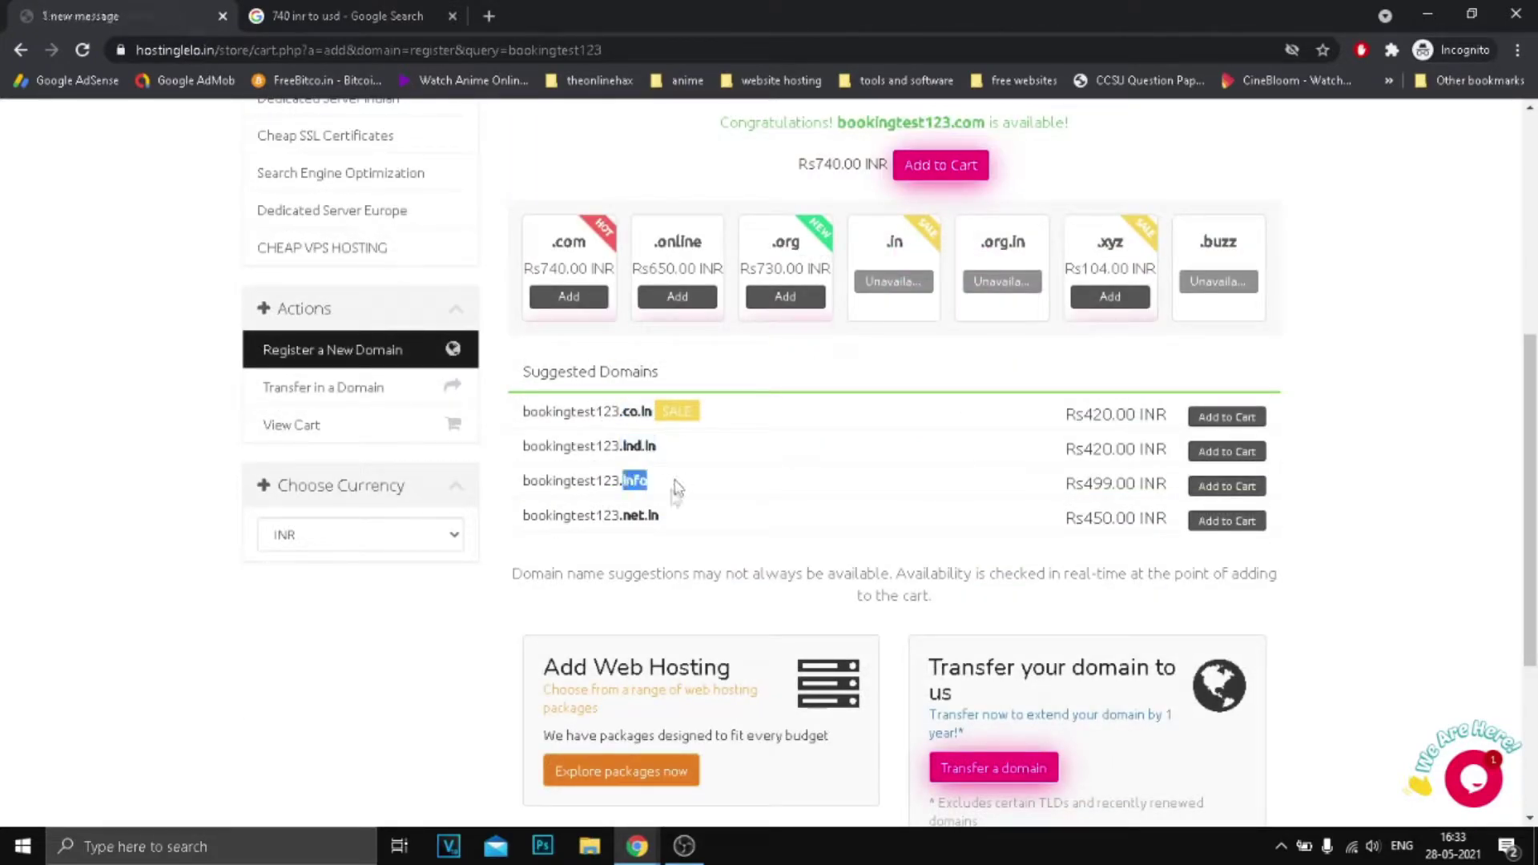
double_click(629, 518)
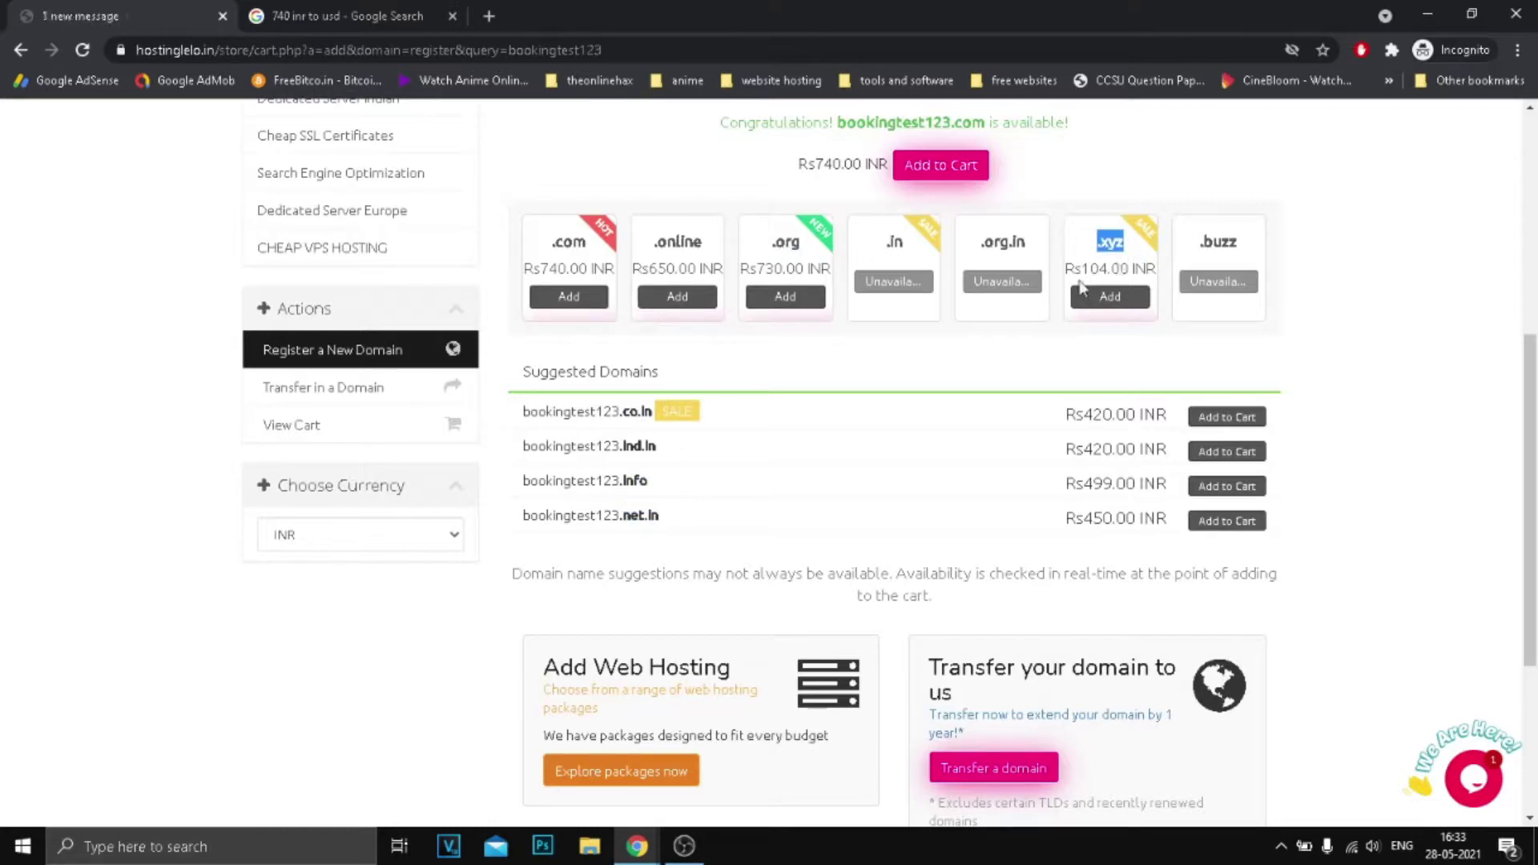
drag(1068, 272, 1122, 273)
click(1134, 270)
scroll(1032, 460, down, 4)
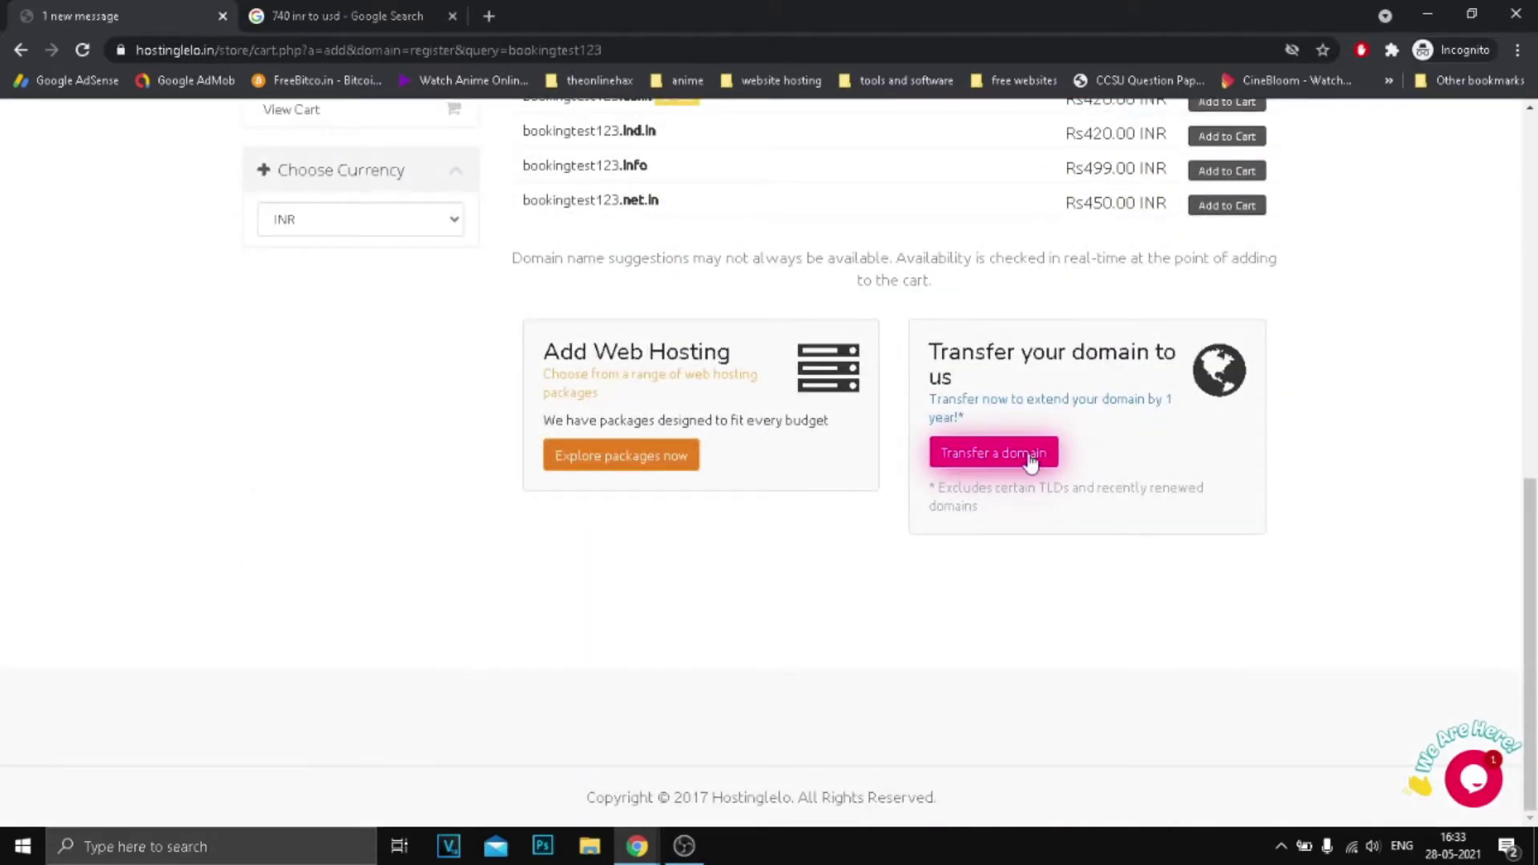
scroll(1031, 462, up, 10)
mouse_move(338, 250)
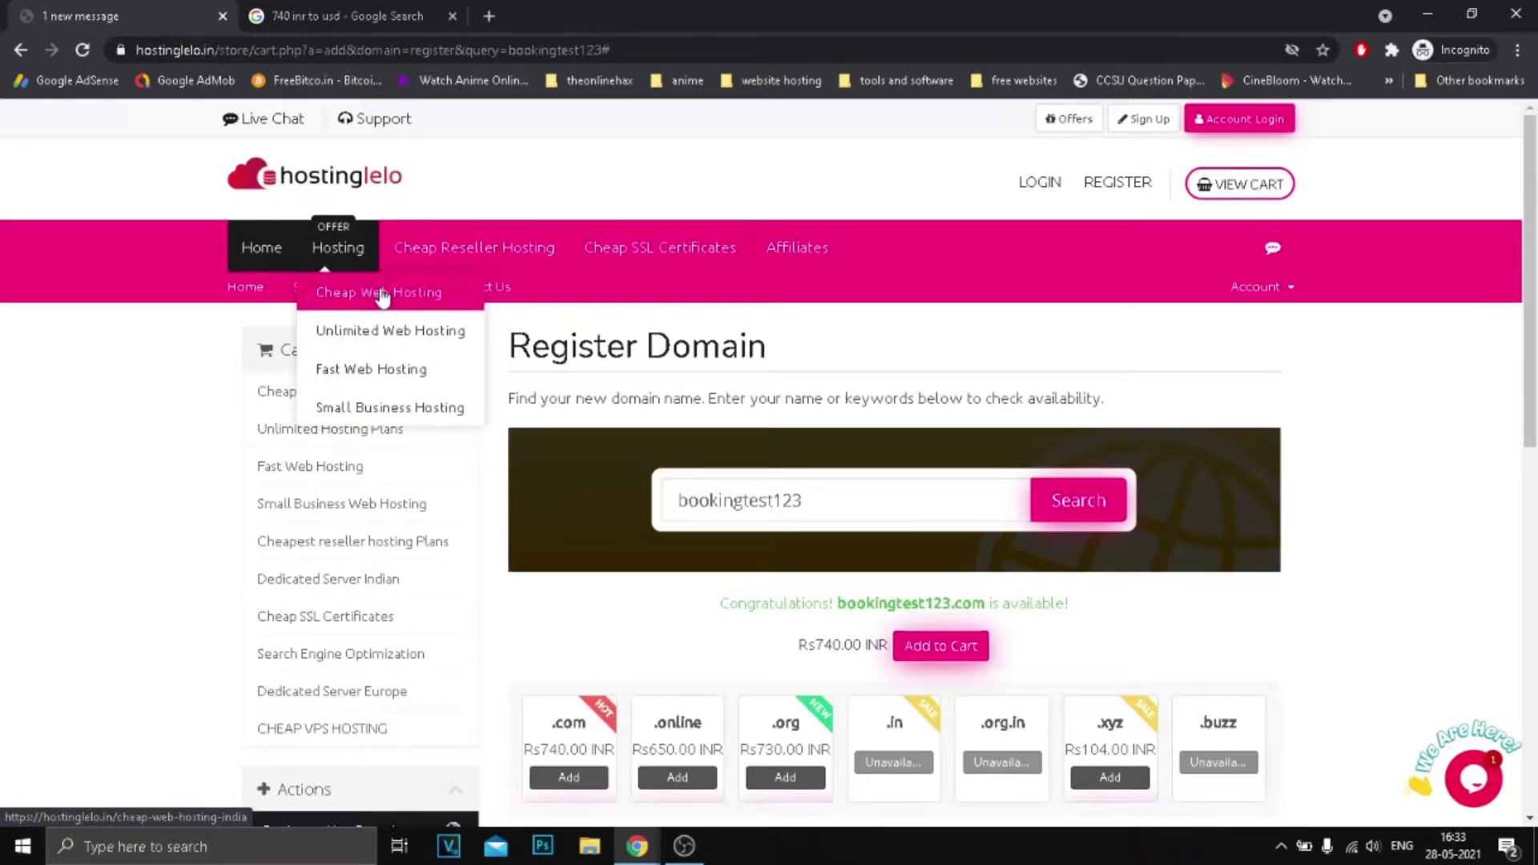
Open Unlimited Web Hosting and review the Rs 90/Month plan's storage, bandwidth, SSL and DirectAdmin features.
click(372, 335)
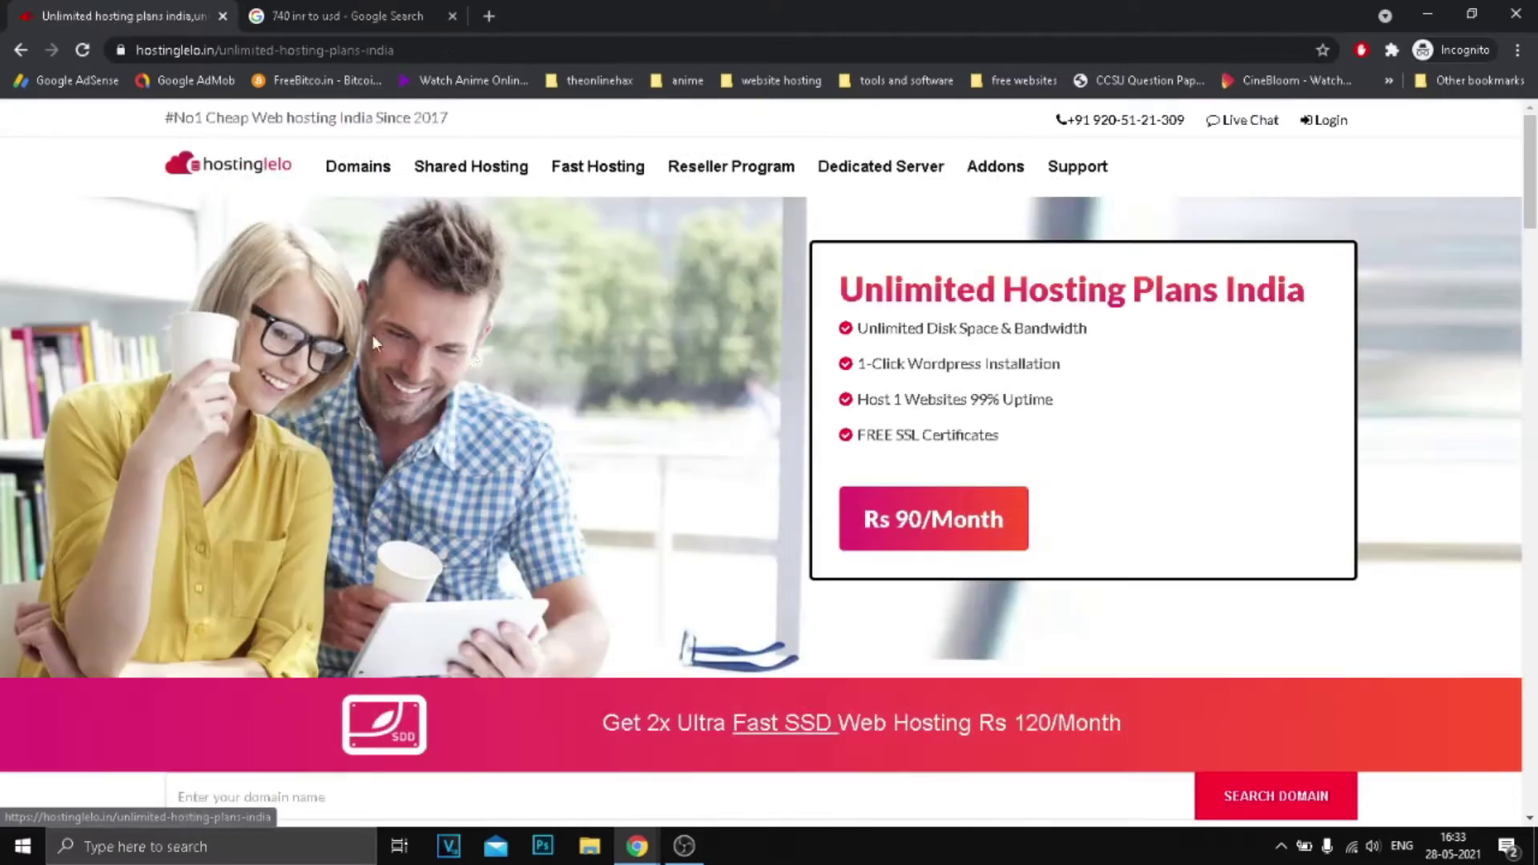
scroll(782, 394, down, 8)
scroll(783, 403, down, 5)
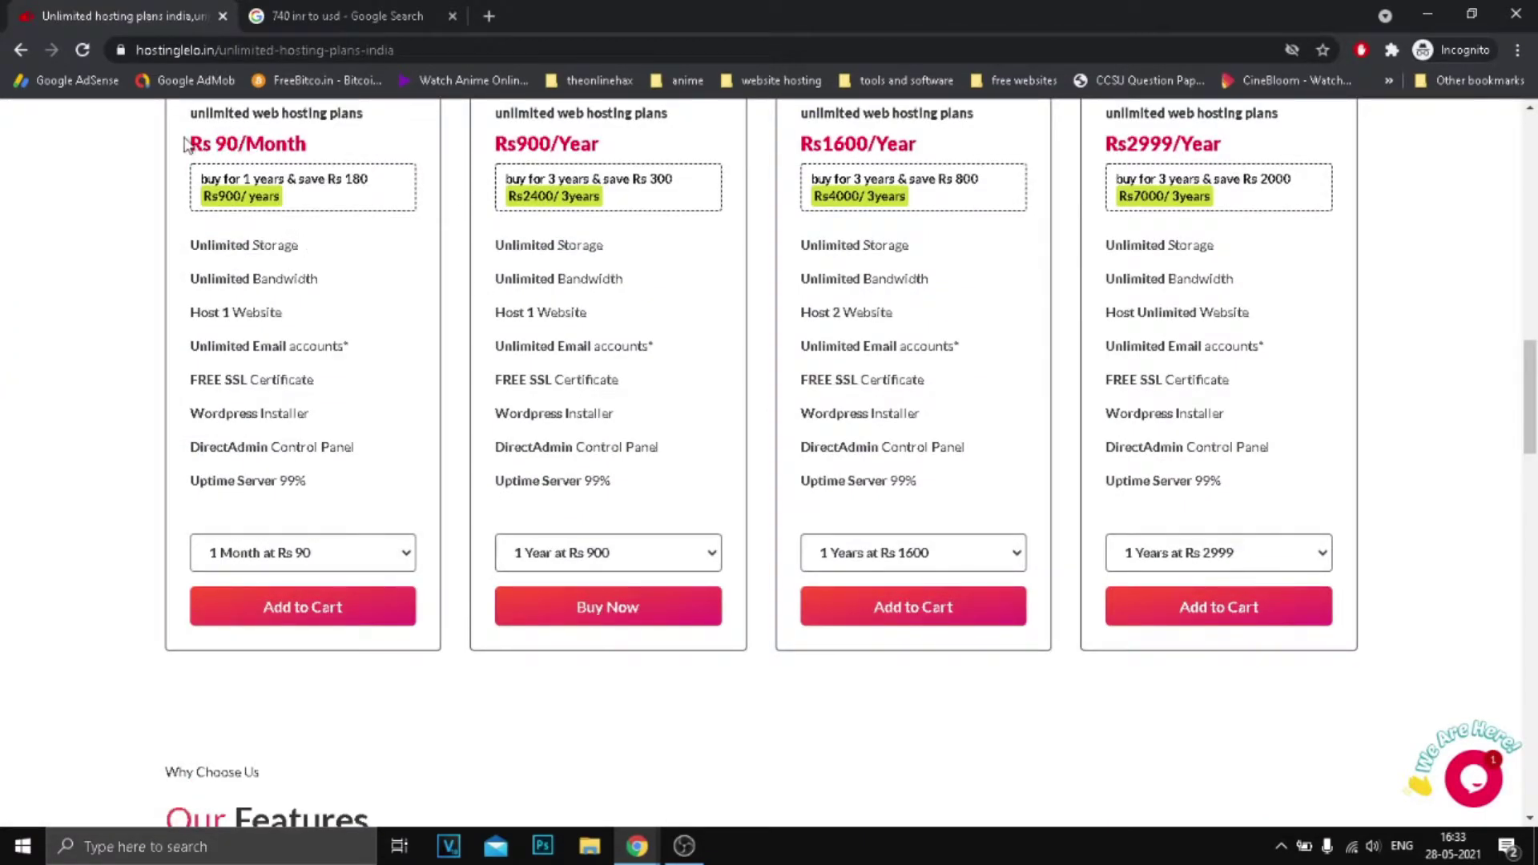
drag(186, 144, 210, 145)
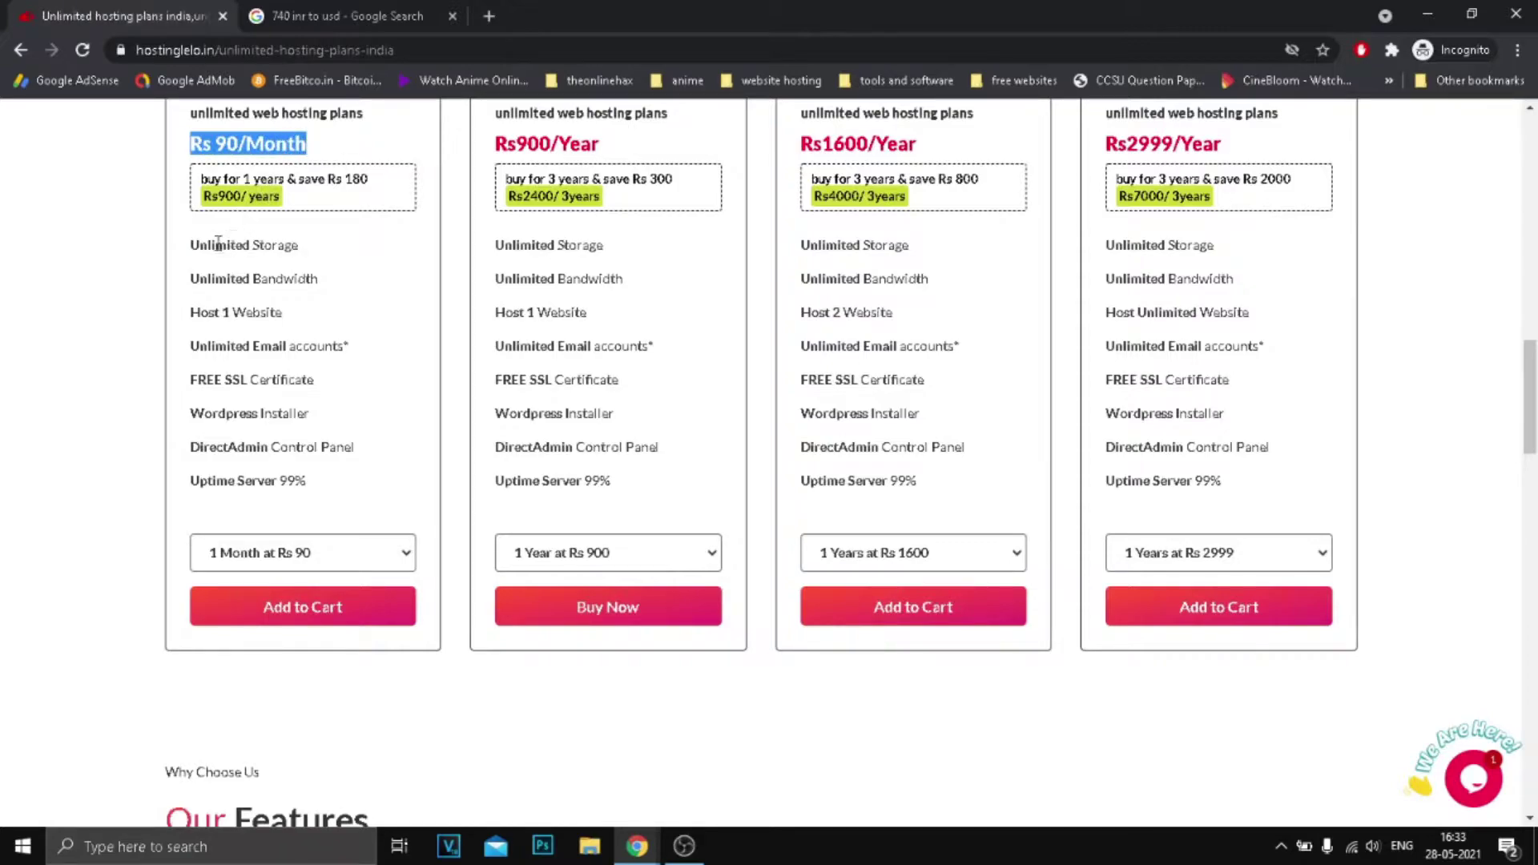
drag(193, 245, 316, 255)
drag(192, 279, 340, 289)
drag(189, 313, 357, 352)
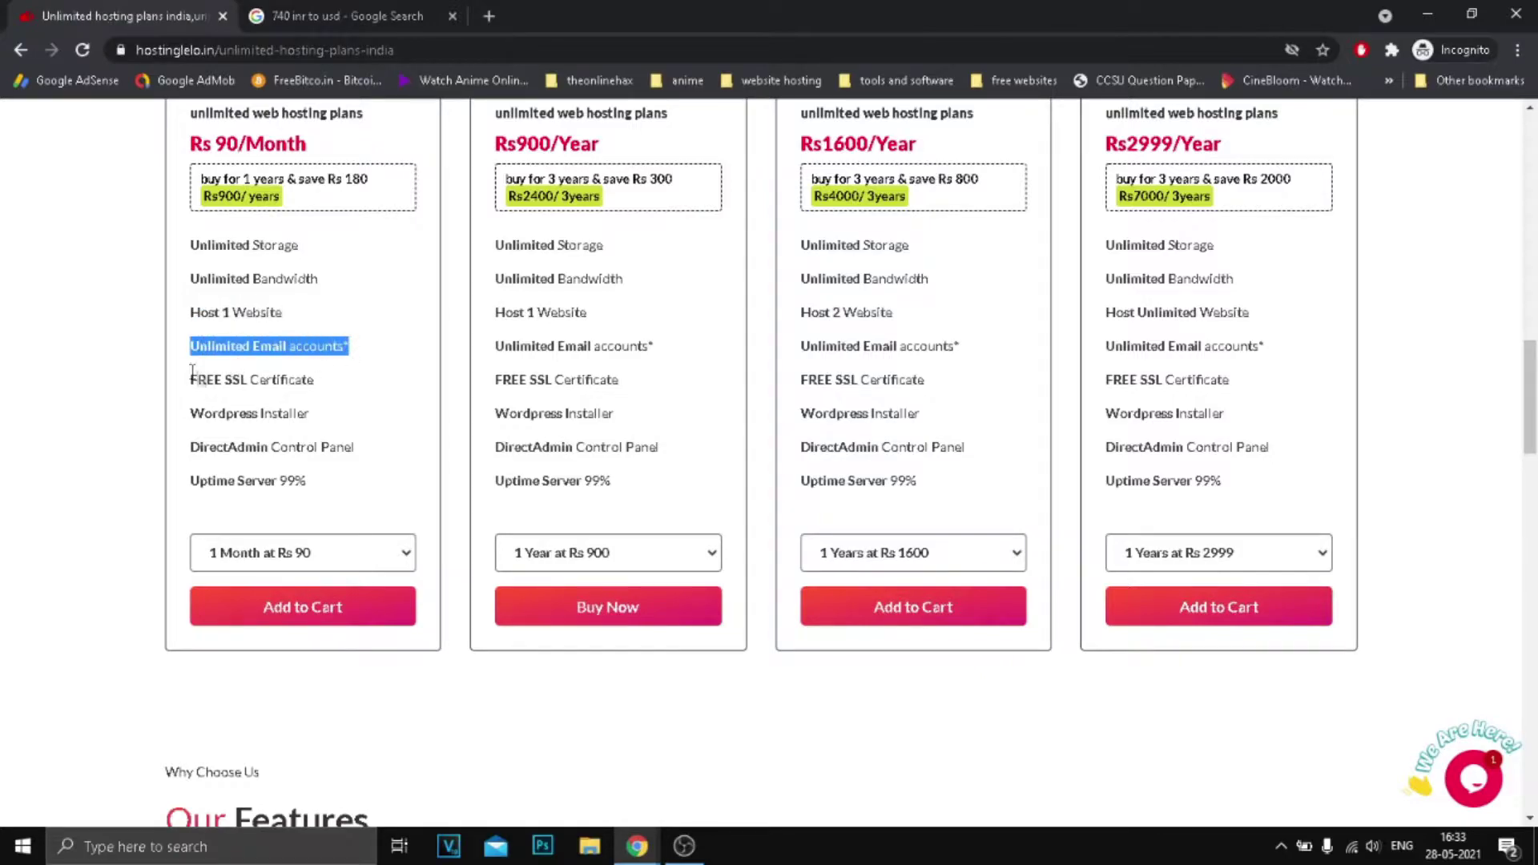
drag(192, 372, 337, 399)
drag(201, 437, 340, 449)
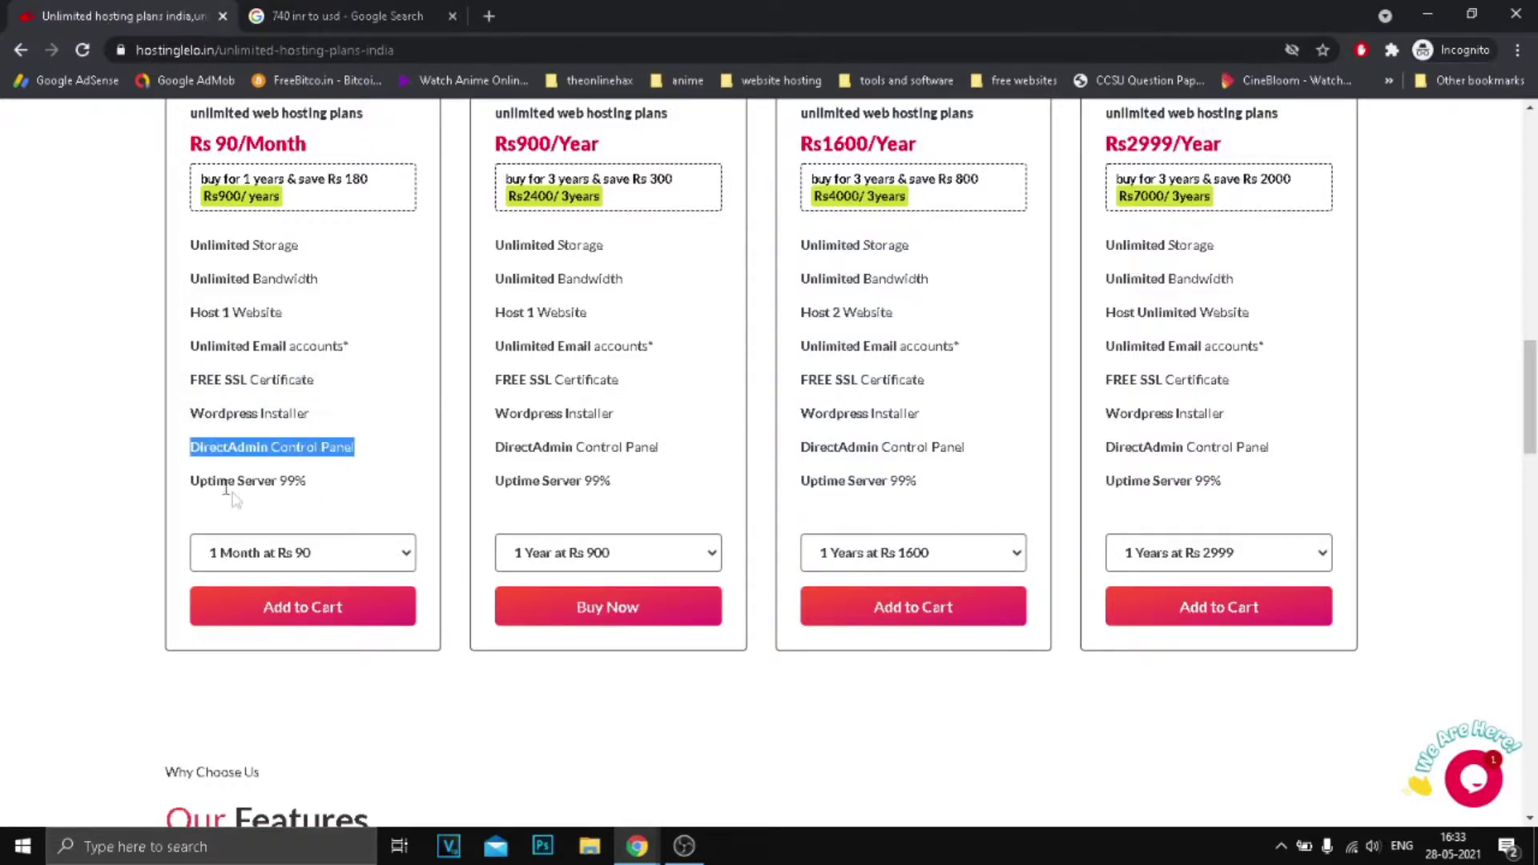
Set the first plan to 1 Year at Rs 900 and the second to 3 Years at Rs 2400.
click(276, 552)
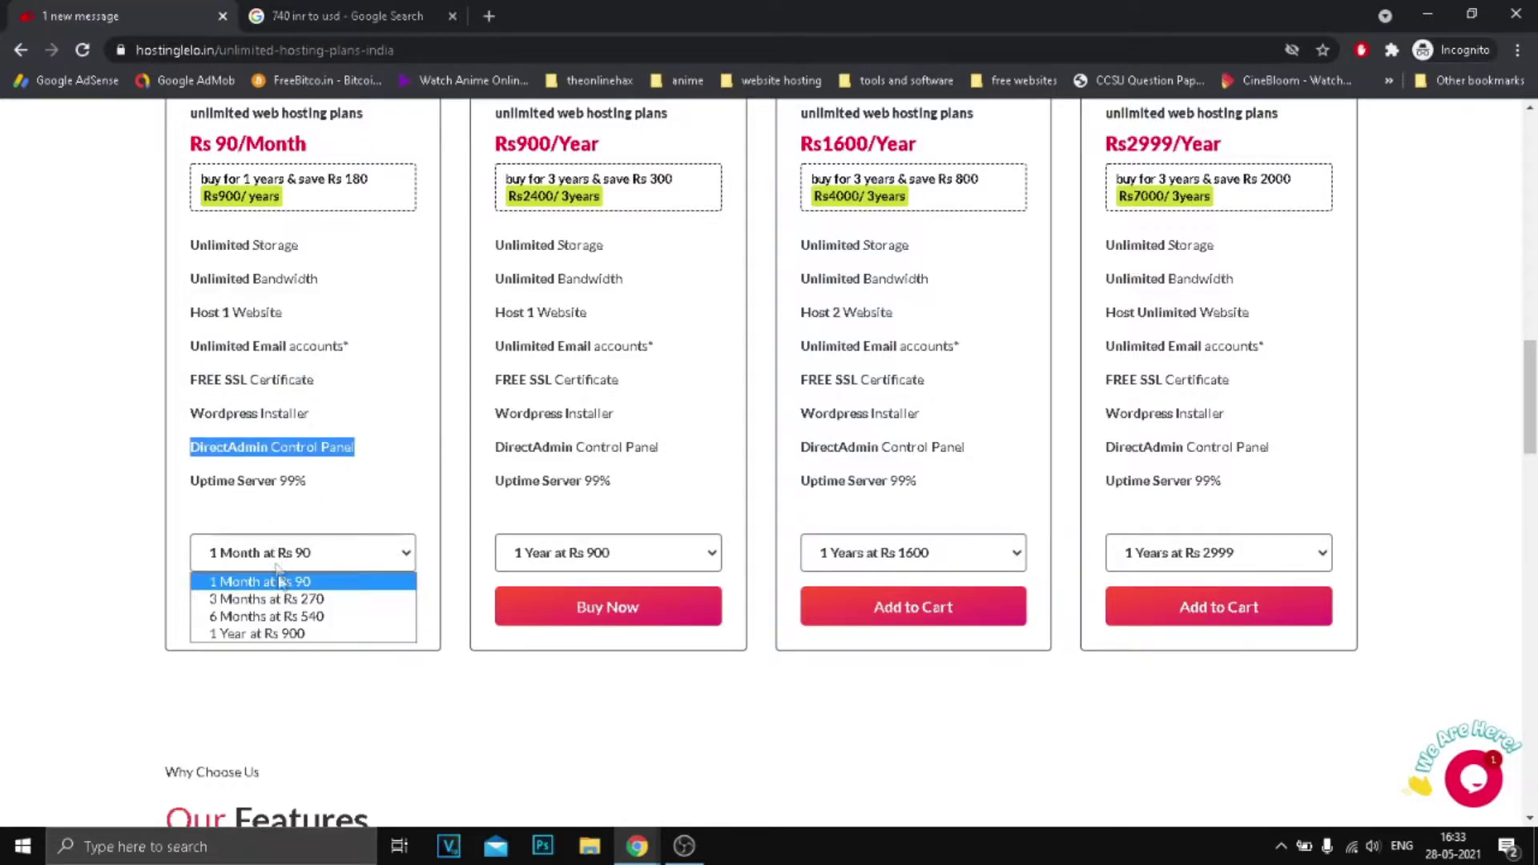
click(300, 635)
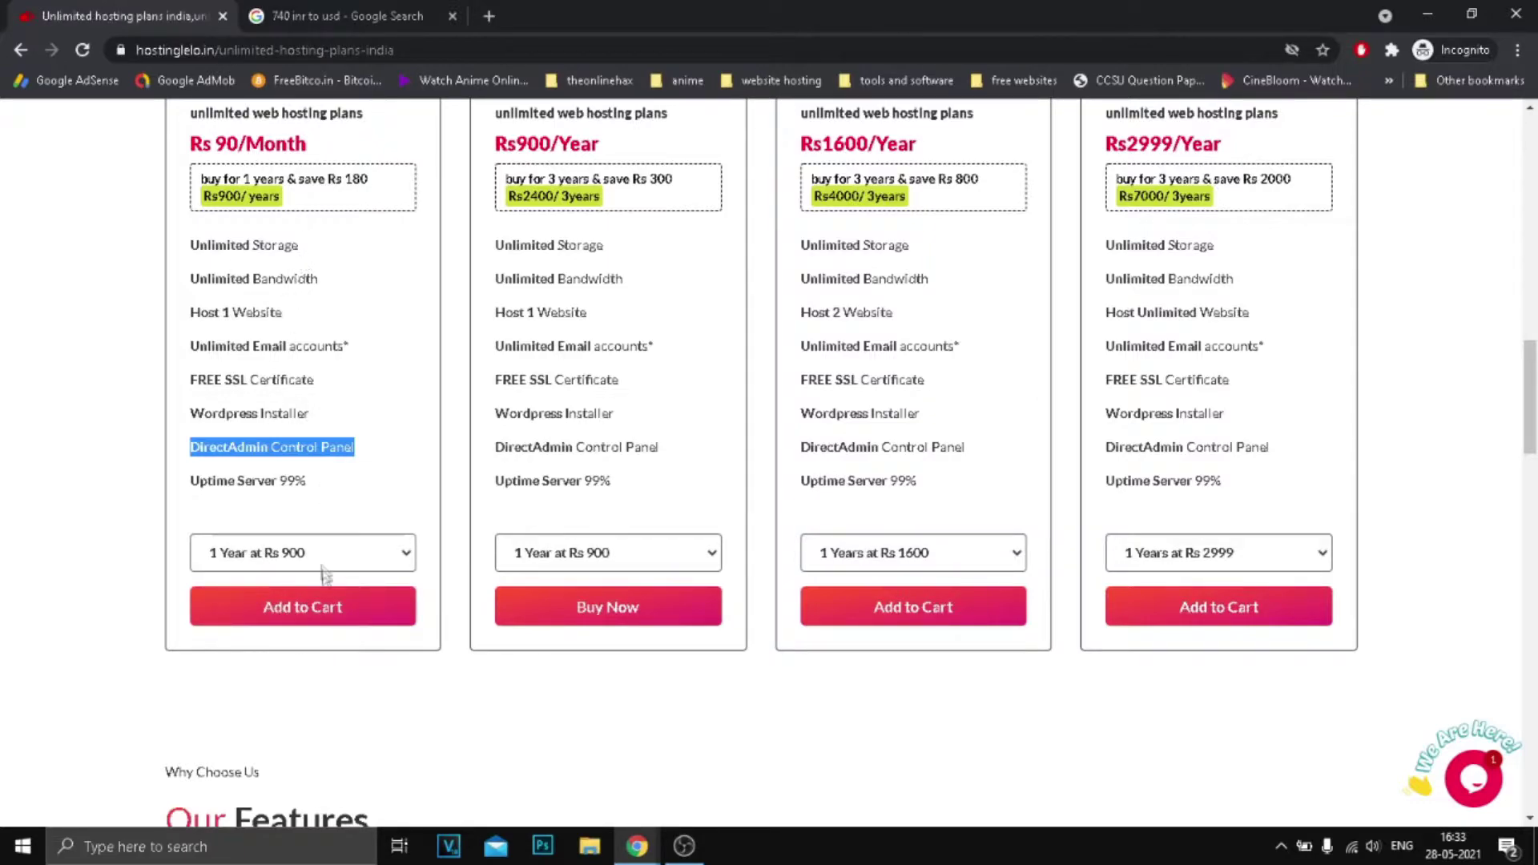
click(286, 563)
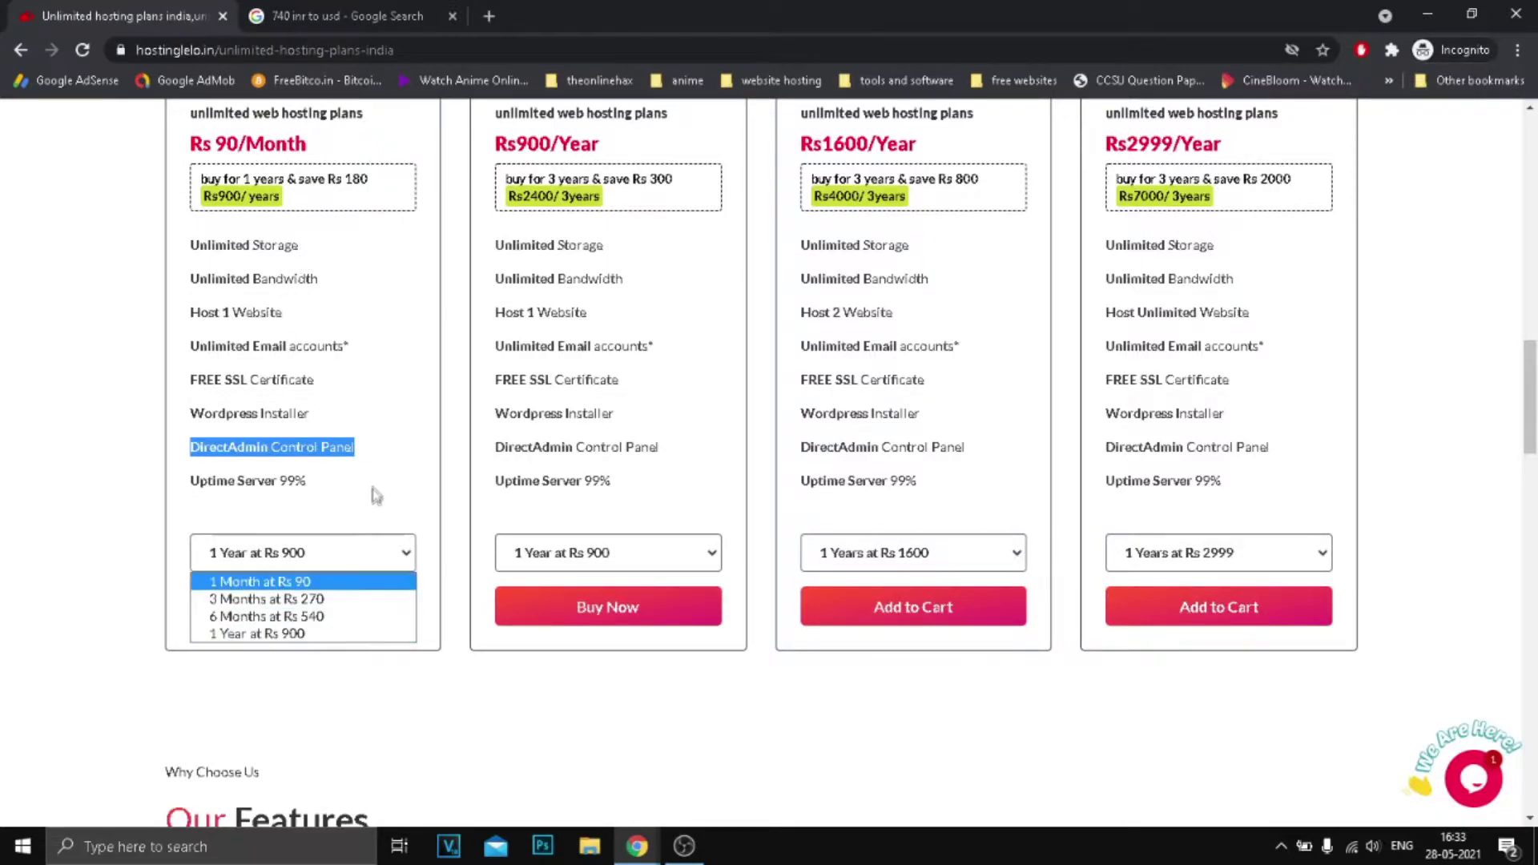
click(322, 641)
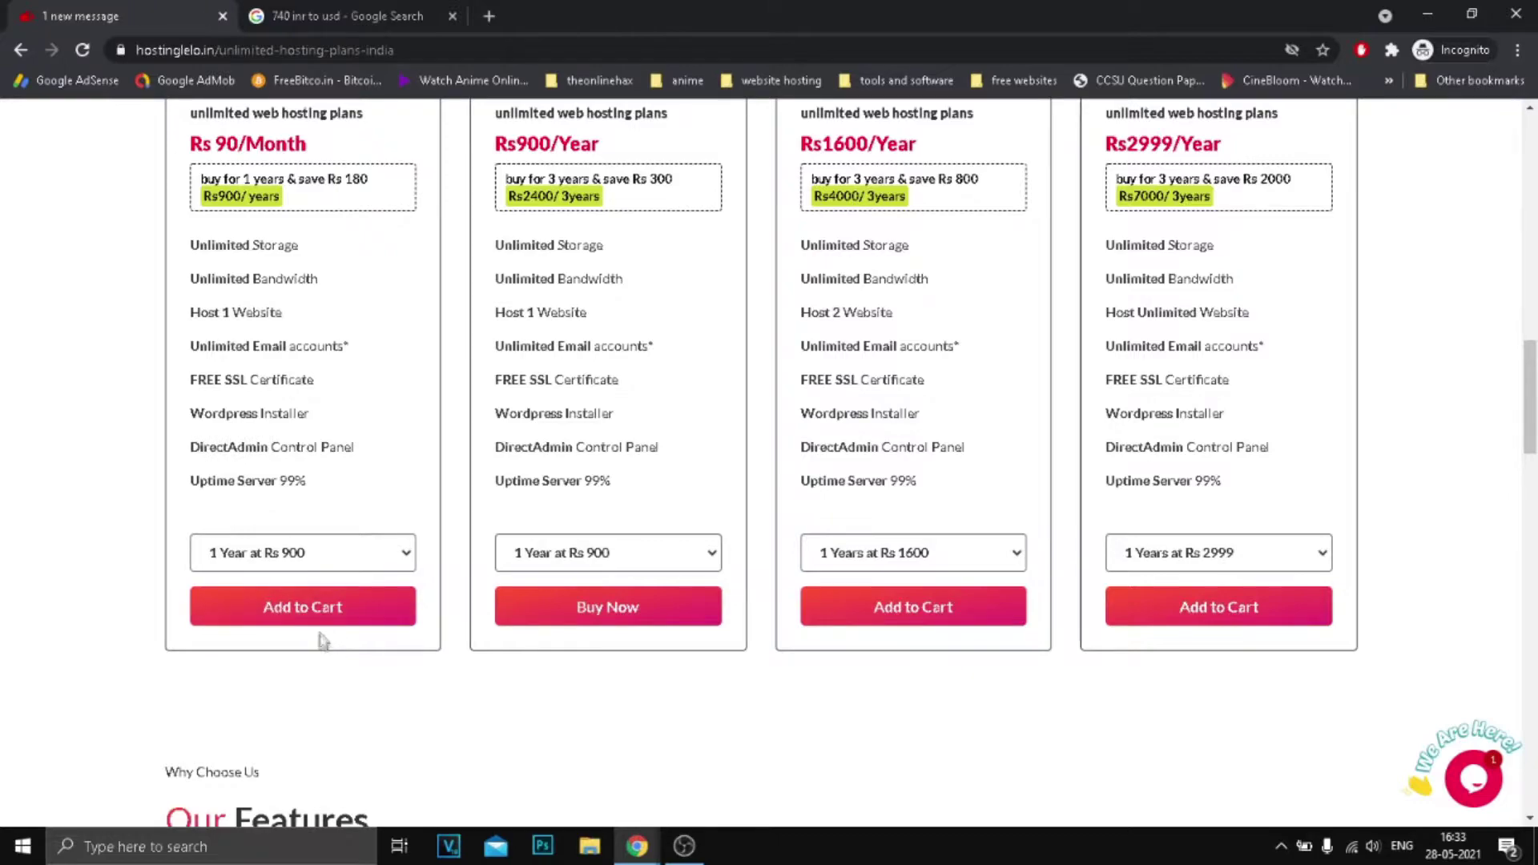
click(634, 552)
click(628, 598)
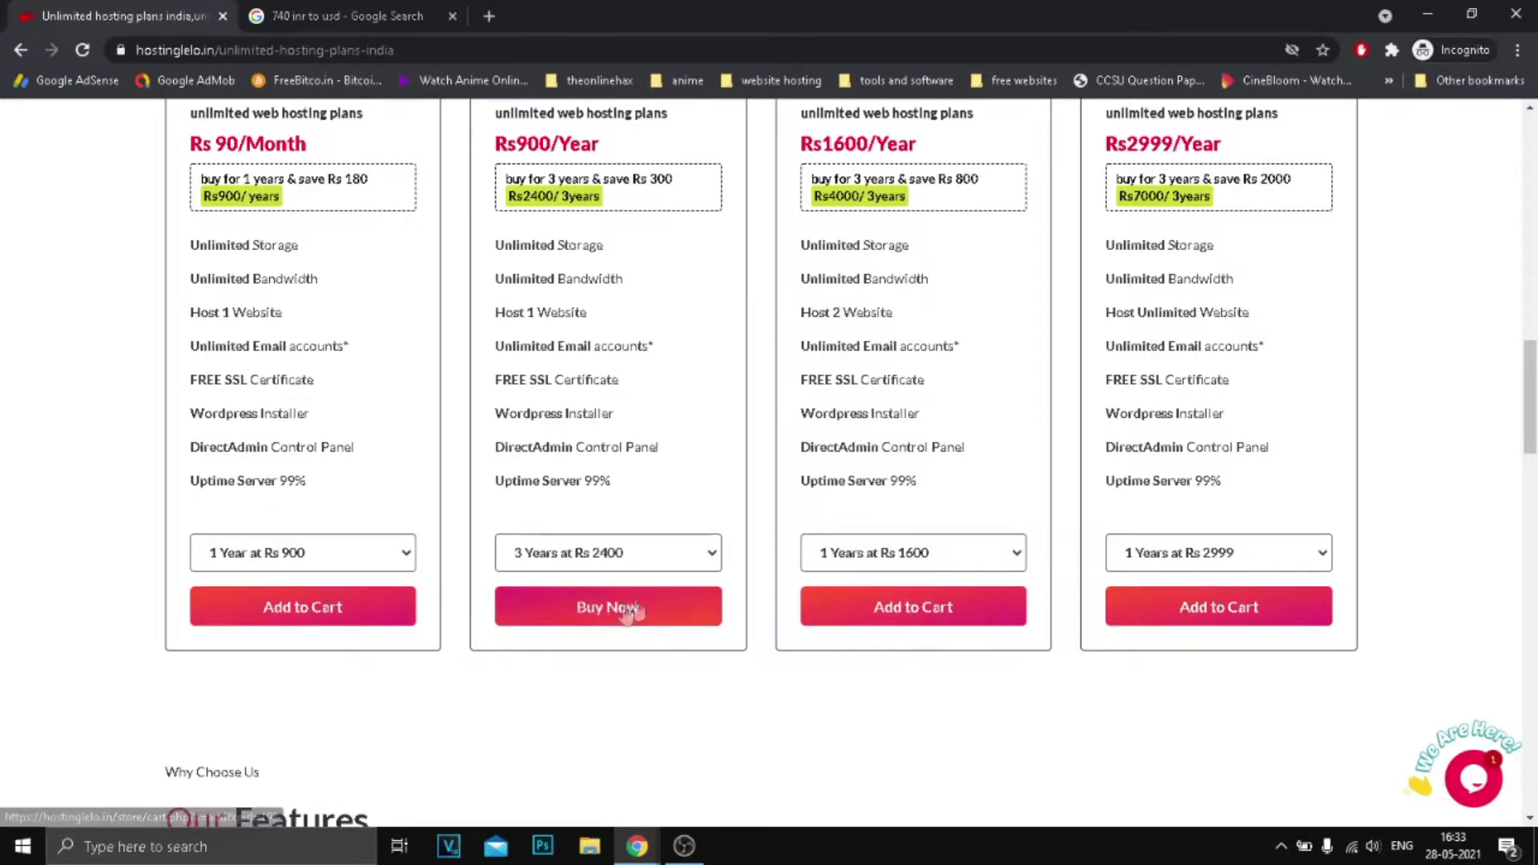
scroll(611, 242, up, 2)
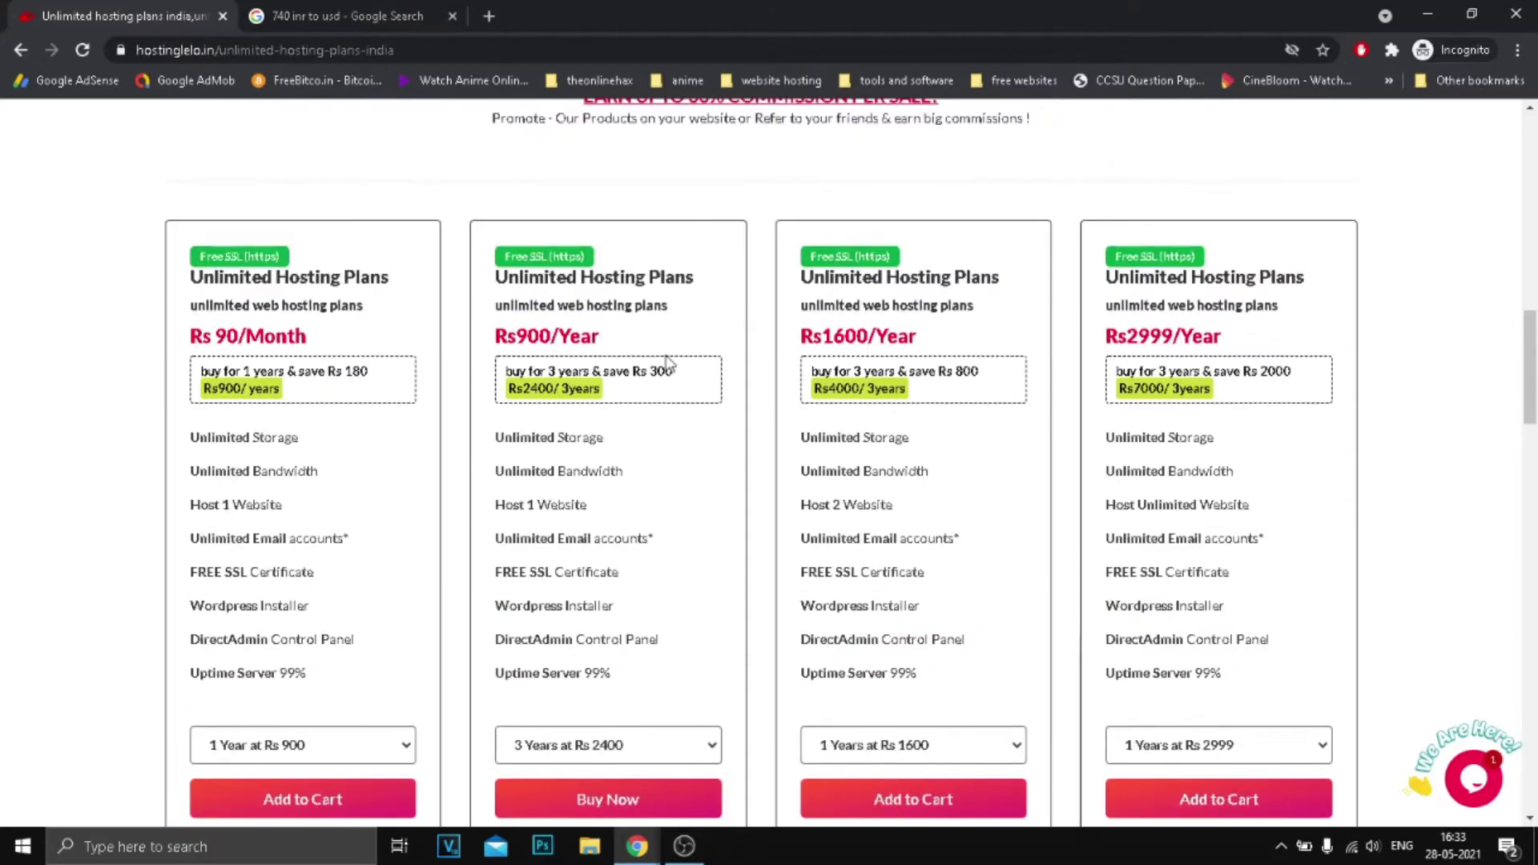
scroll(668, 362, down, 11)
scroll(673, 362, up, 9)
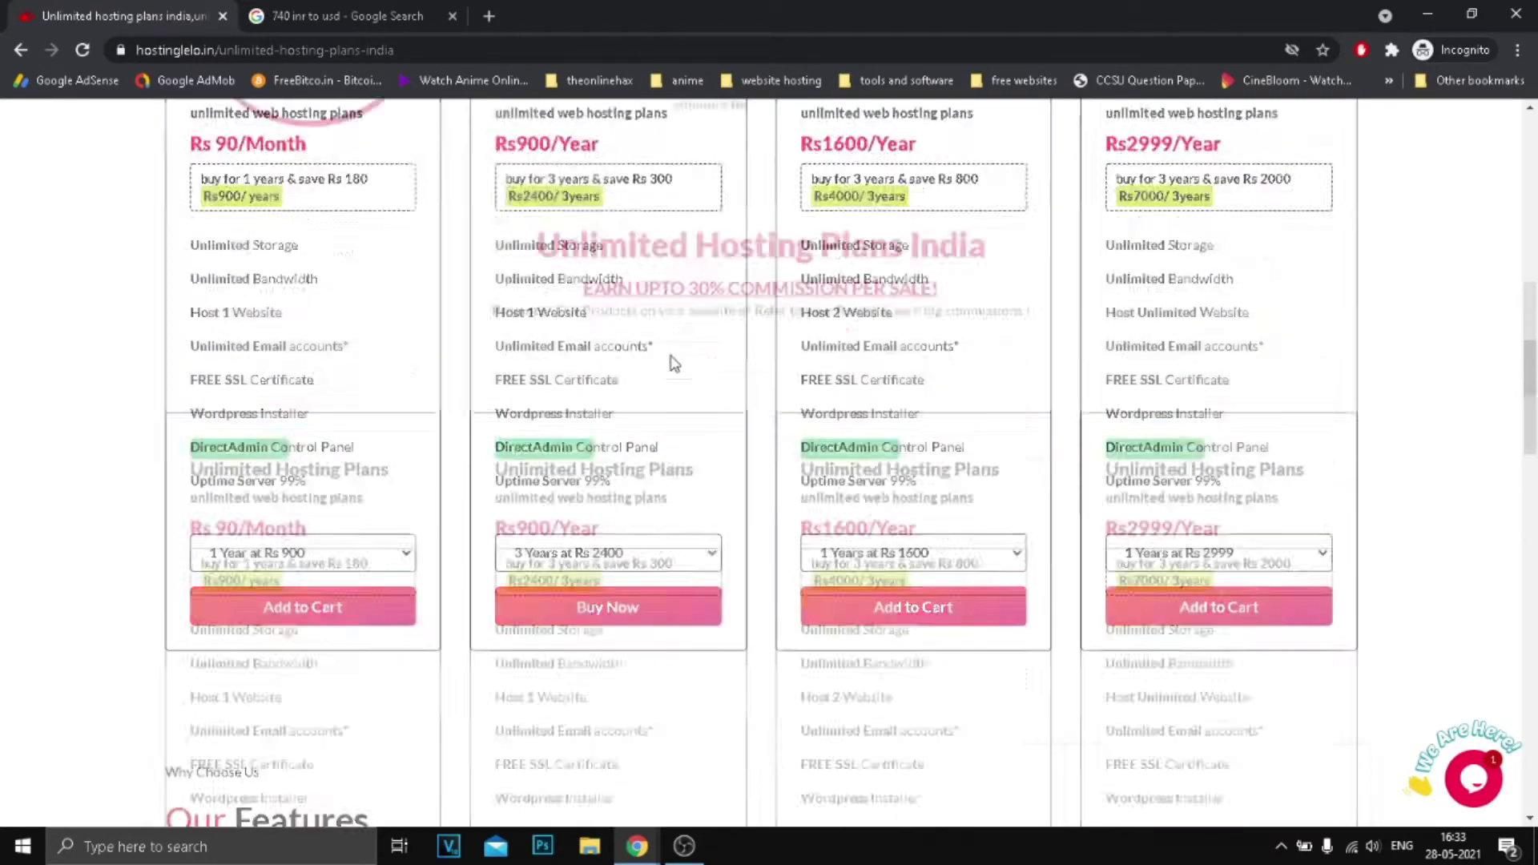
scroll(673, 363, up, 10)
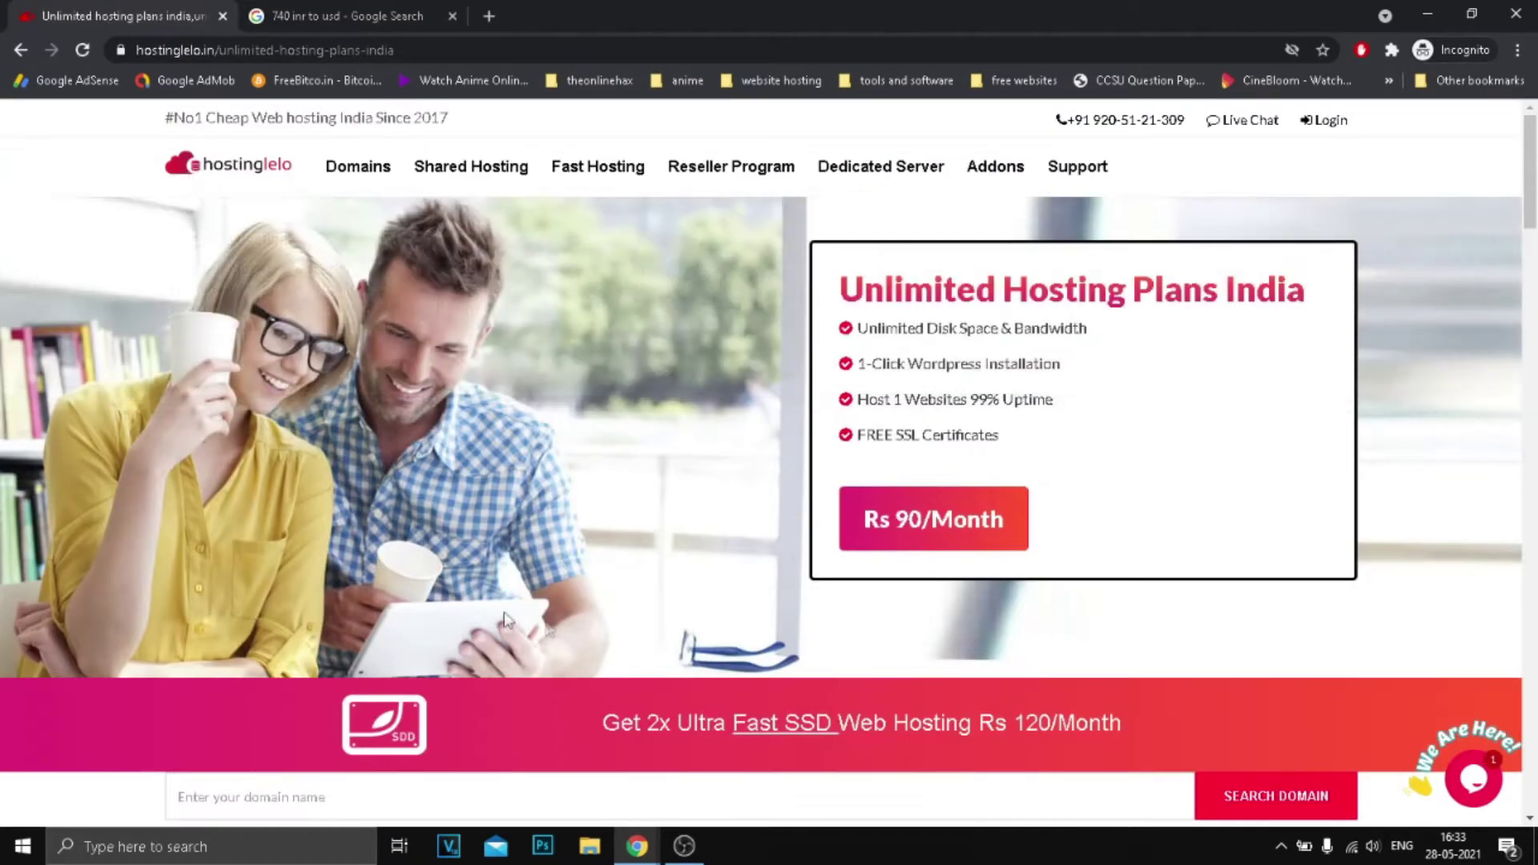
Close the hosting plans tab and bring the cPanel dashboard back up.
click(223, 18)
click(223, 18)
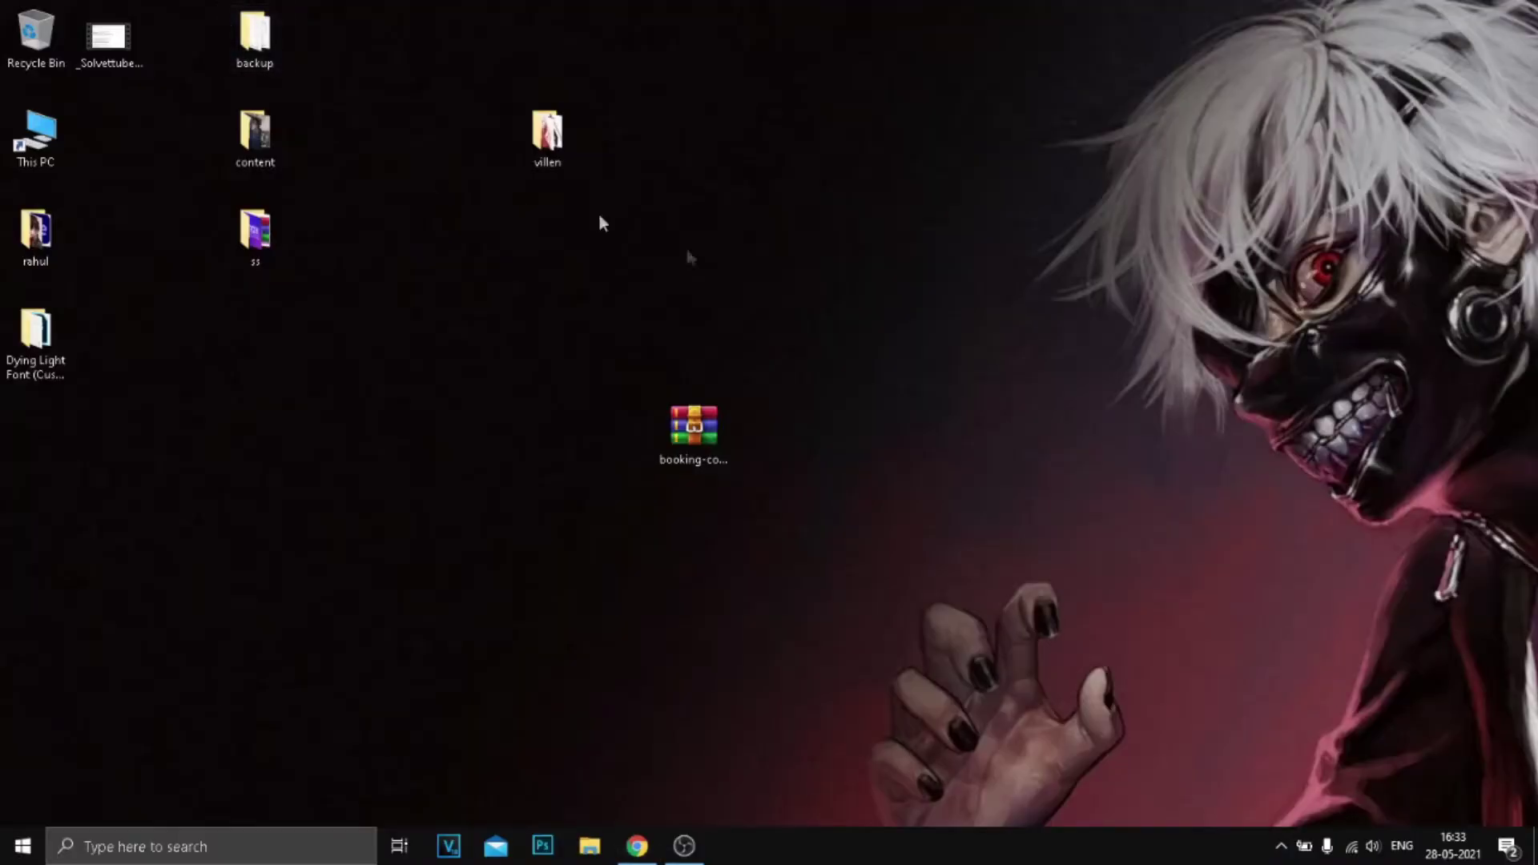
click(639, 845)
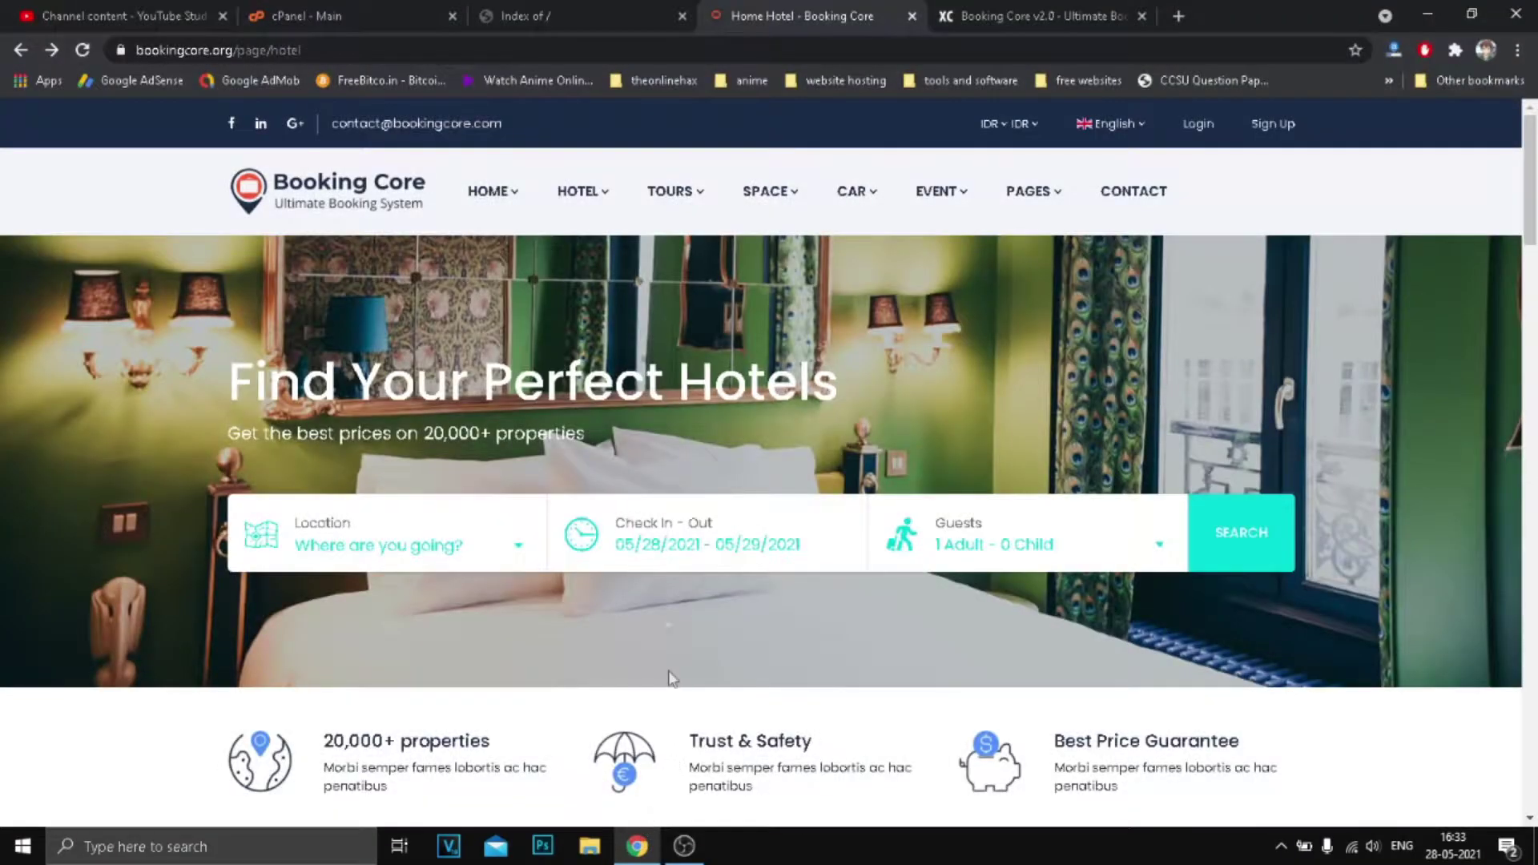
click(573, 17)
click(352, 14)
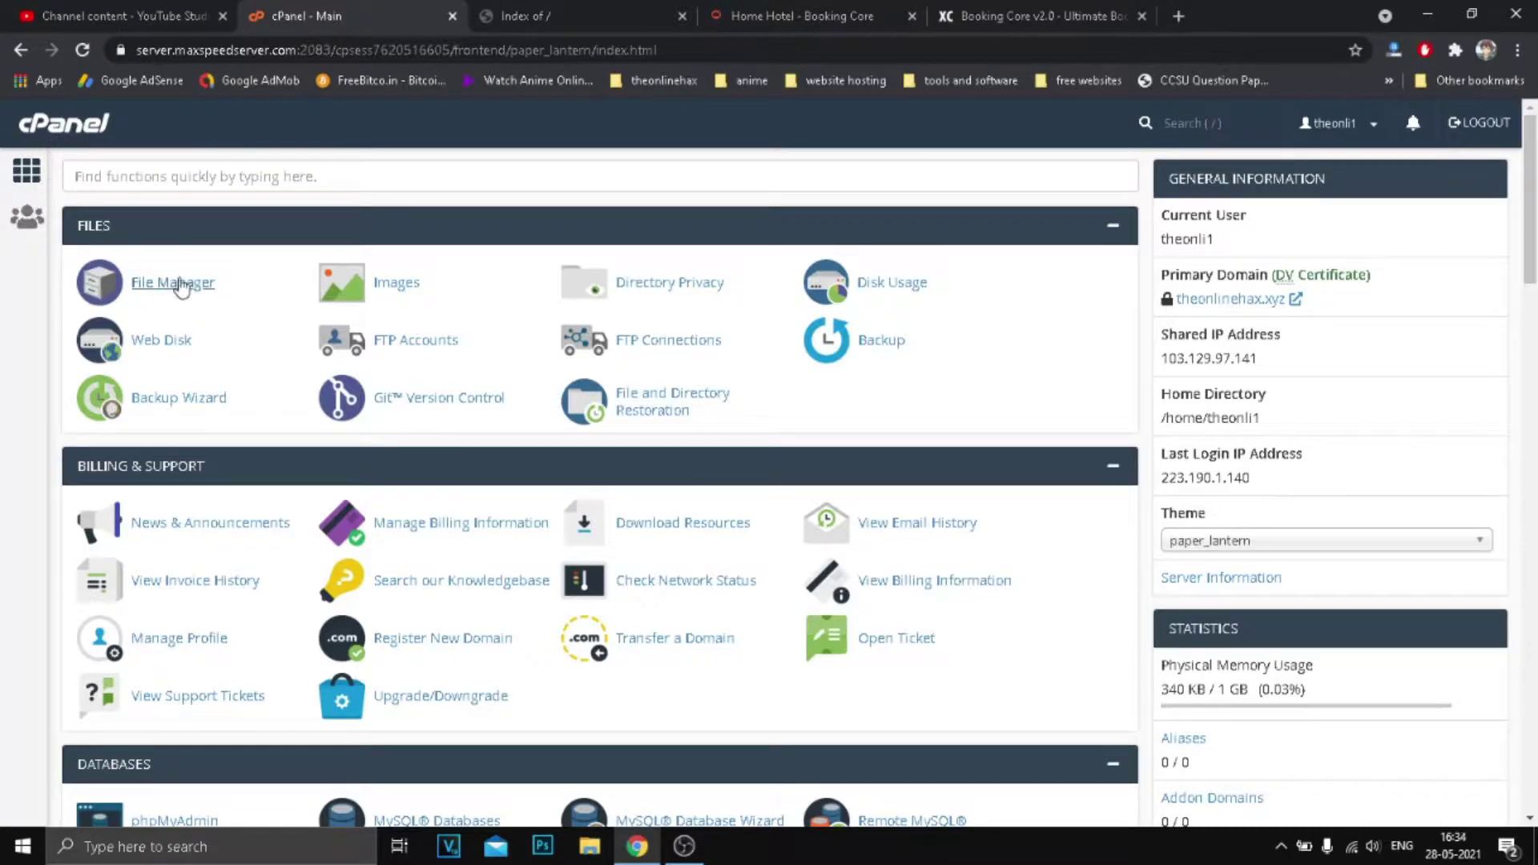
scroll(553, 424, down, 5)
scroll(553, 424, up, 5)
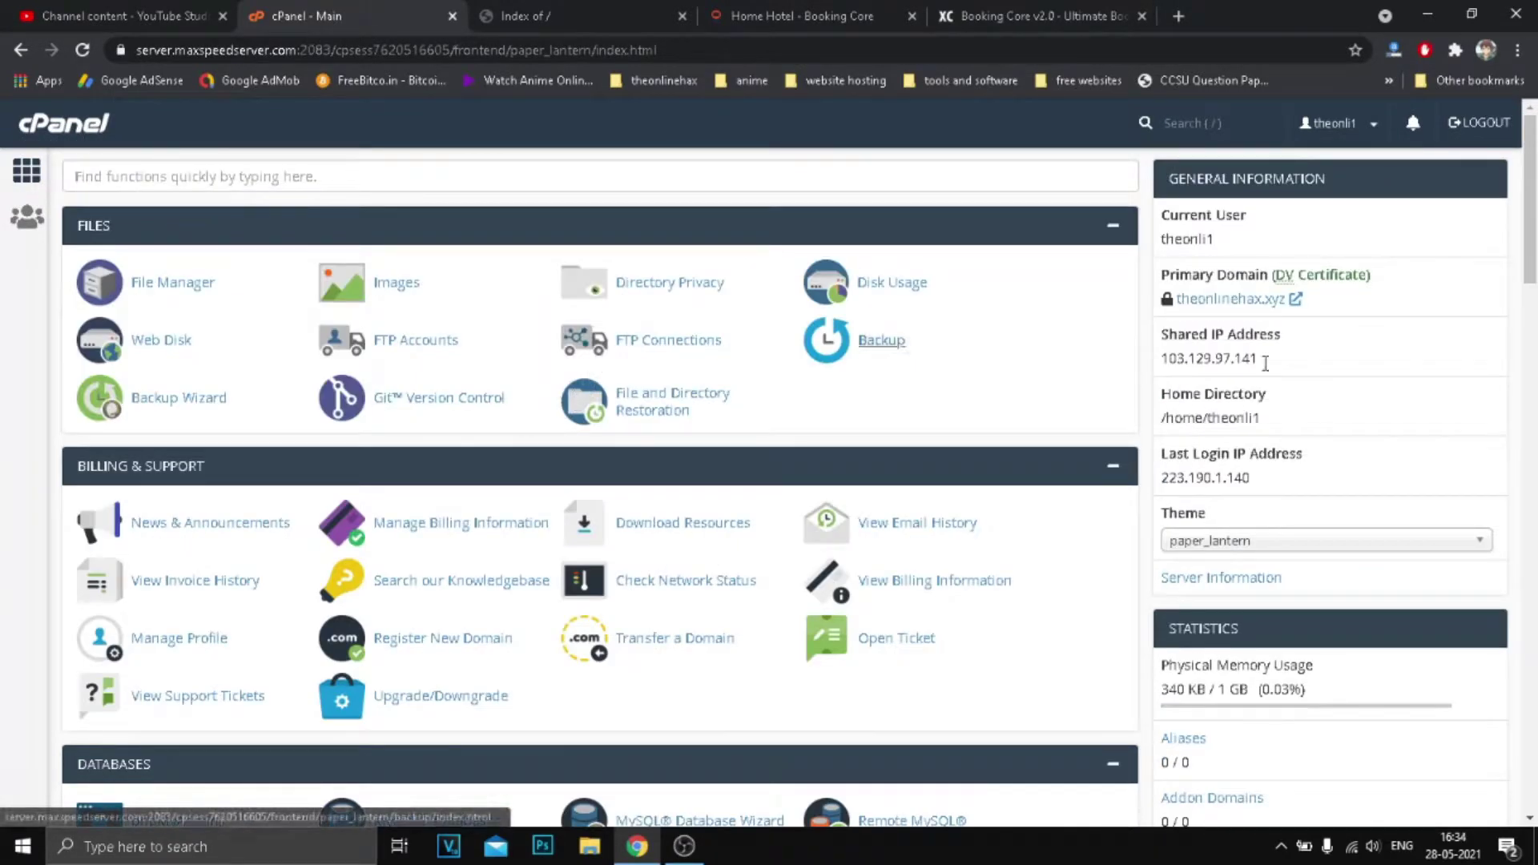
Open the primary domain's site and reload it to confirm a blank directory listing.
click(1245, 302)
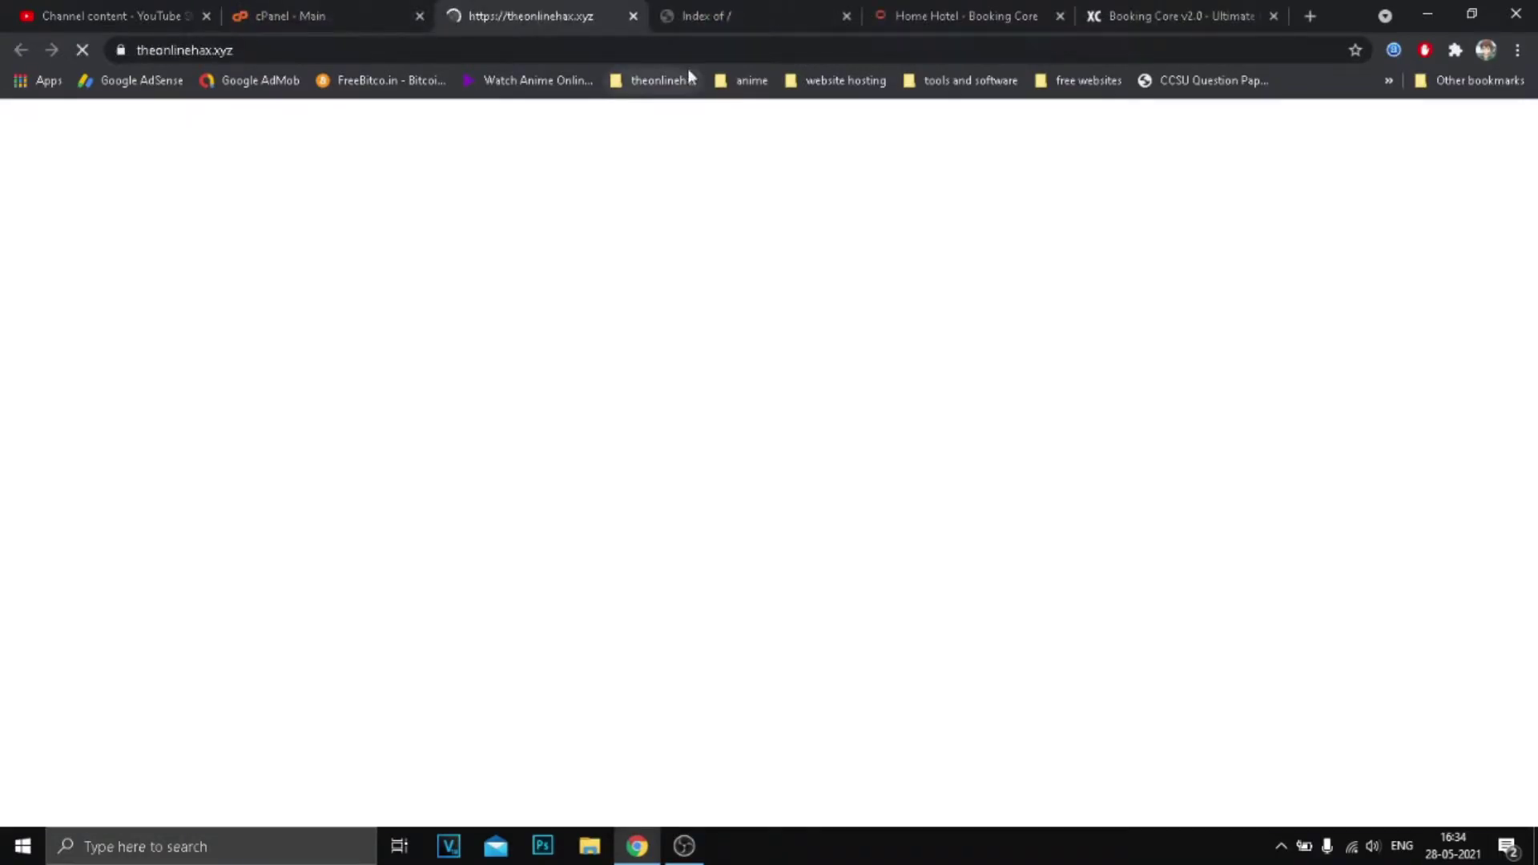
click(633, 17)
click(485, 5)
click(215, 51)
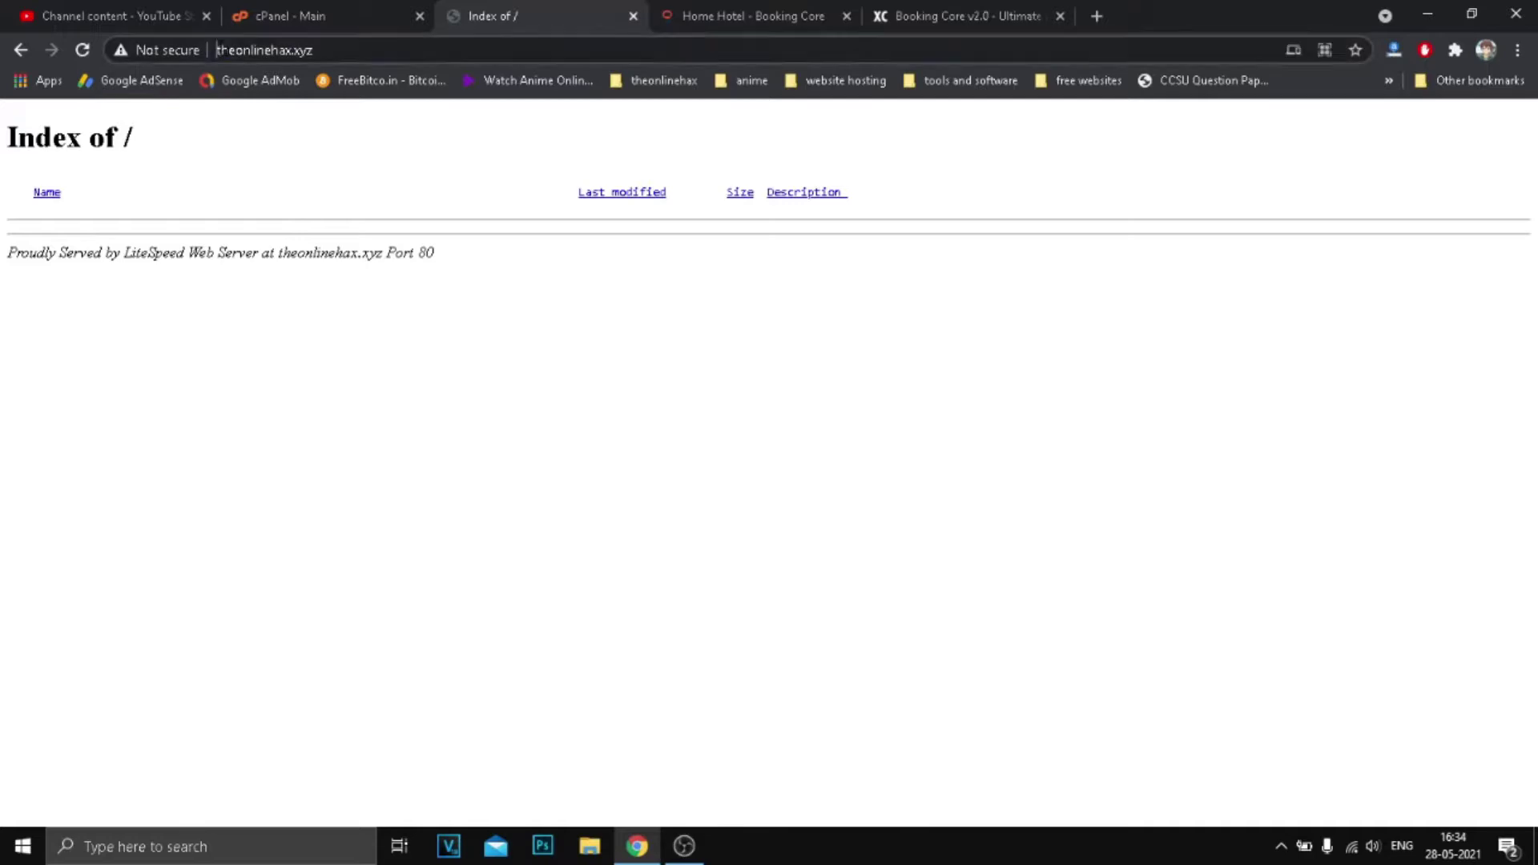
click(83, 50)
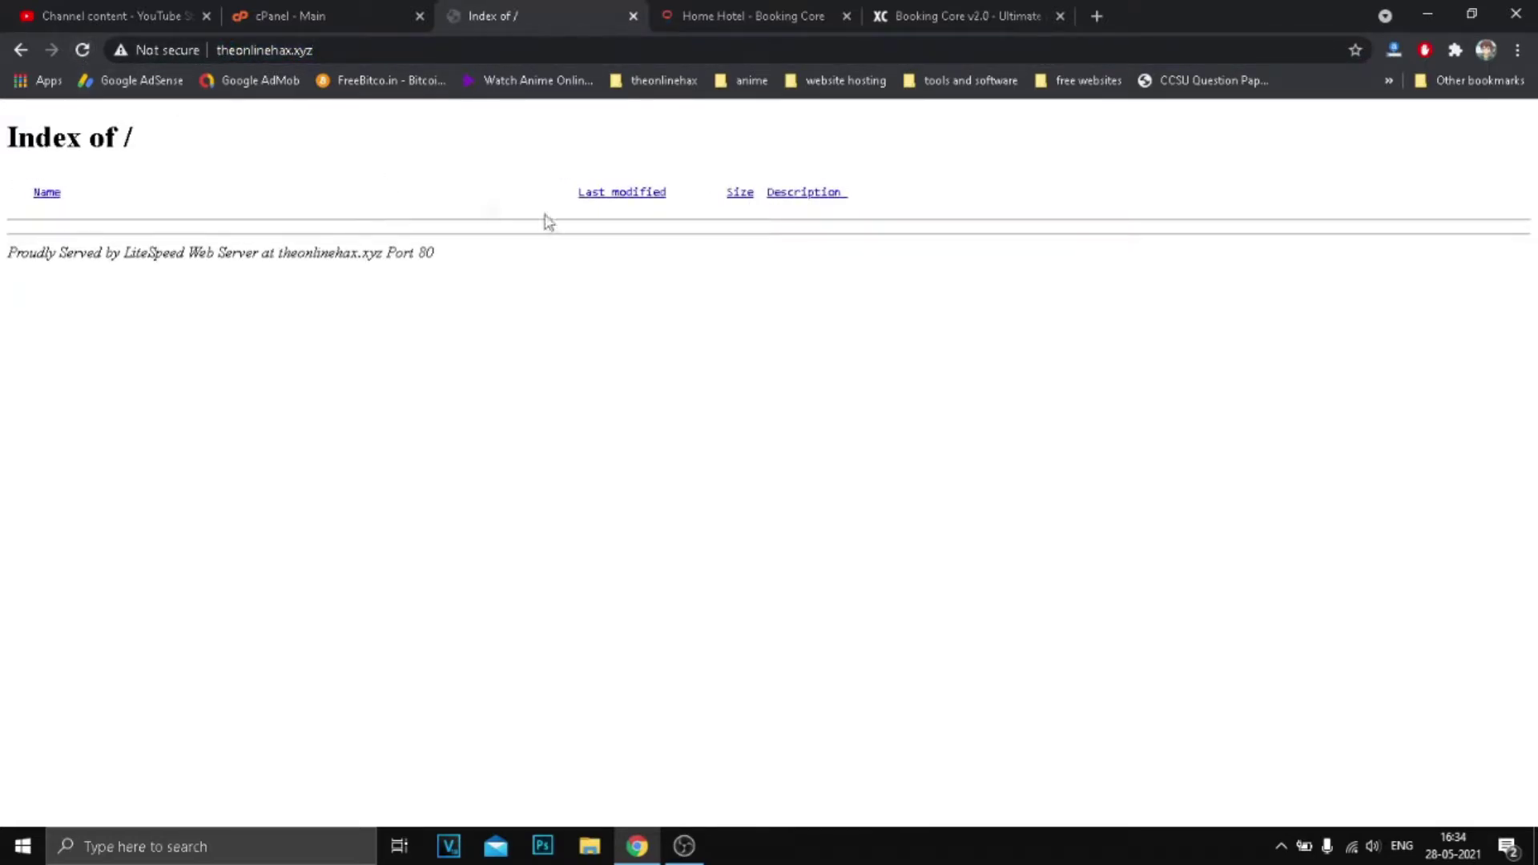
drag(105, 255, 353, 244)
click(256, 197)
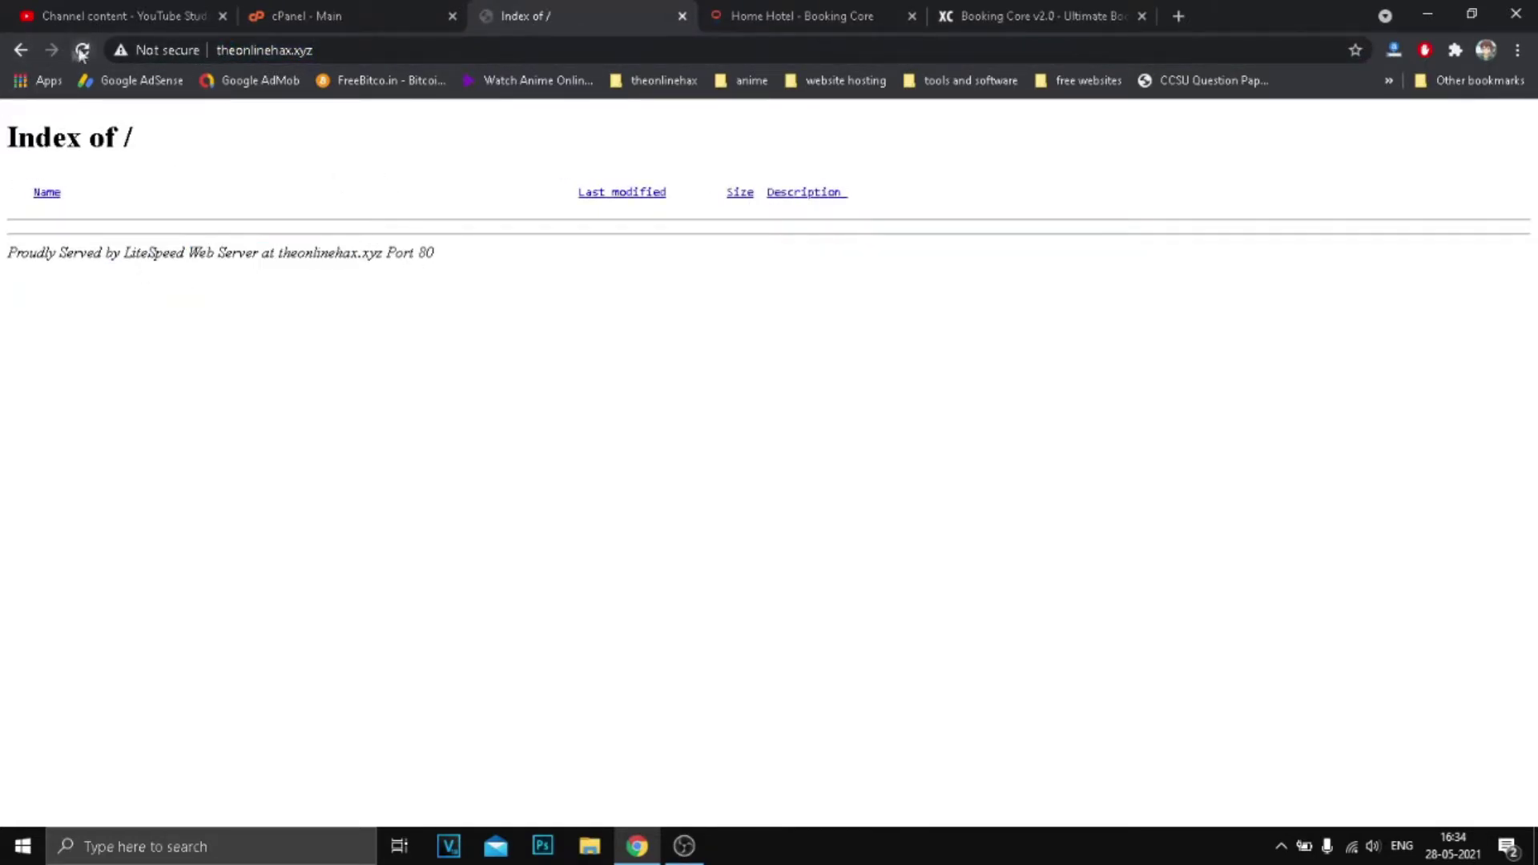
click(400, 20)
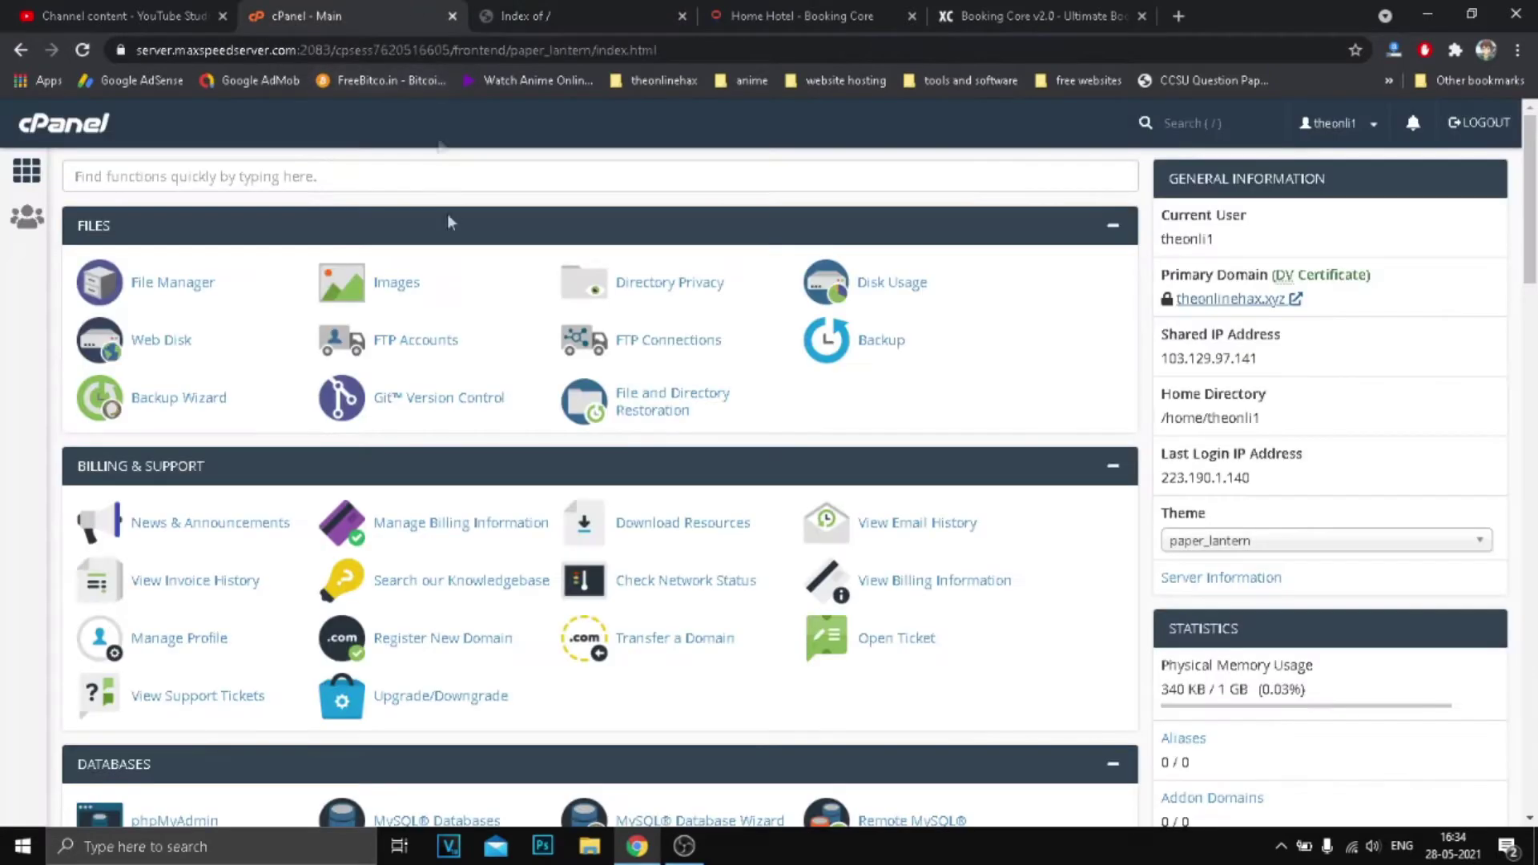
Open public_html in File Manager, confirm it is empty, then return to the Xylas Code tab.
middle_click(622, 289)
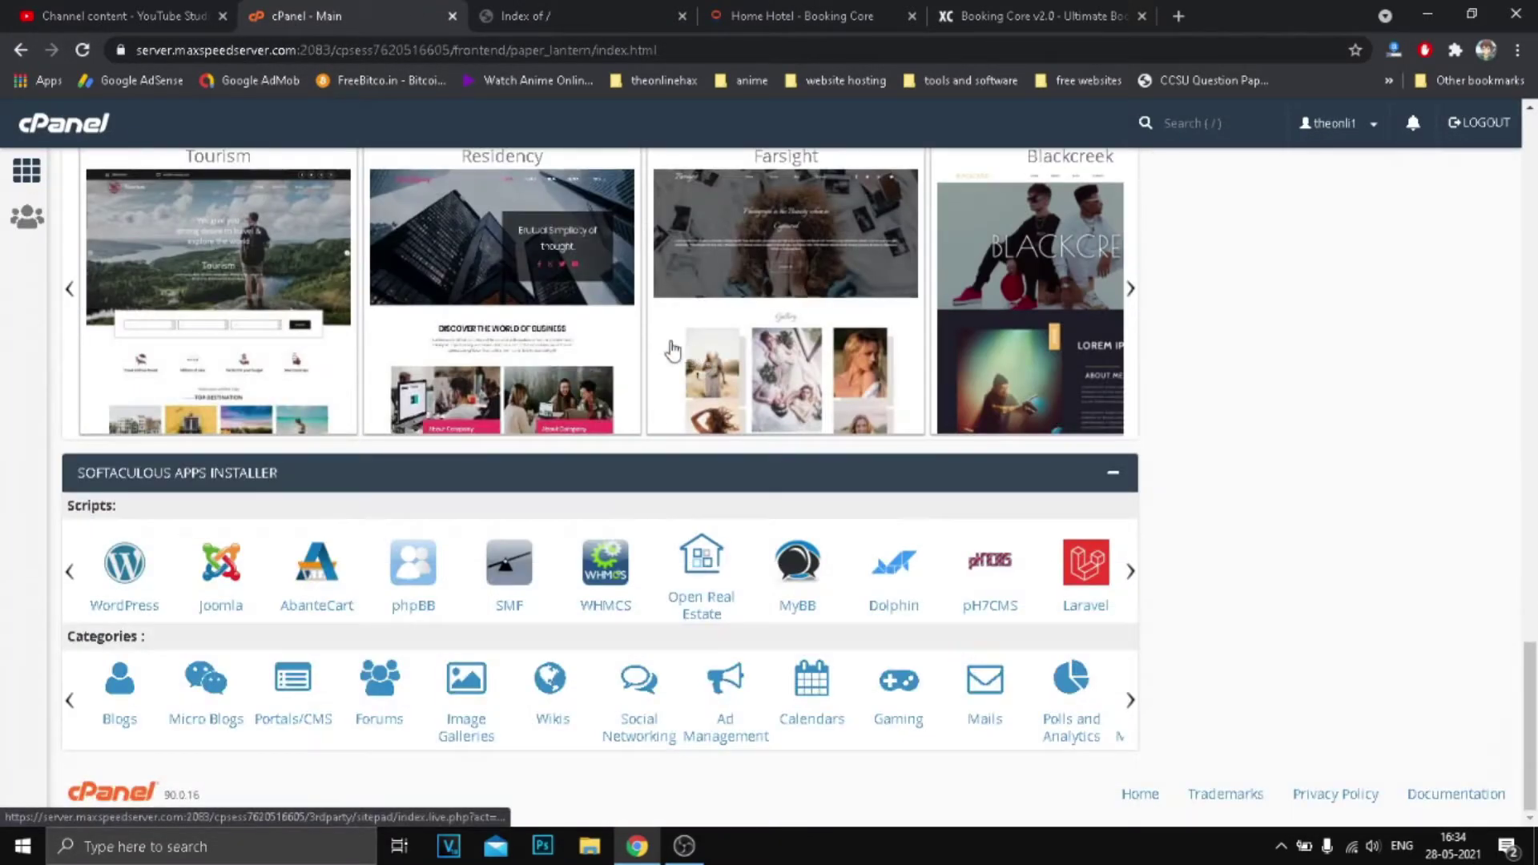
scroll(671, 351, up, 10)
scroll(671, 351, up, 10)
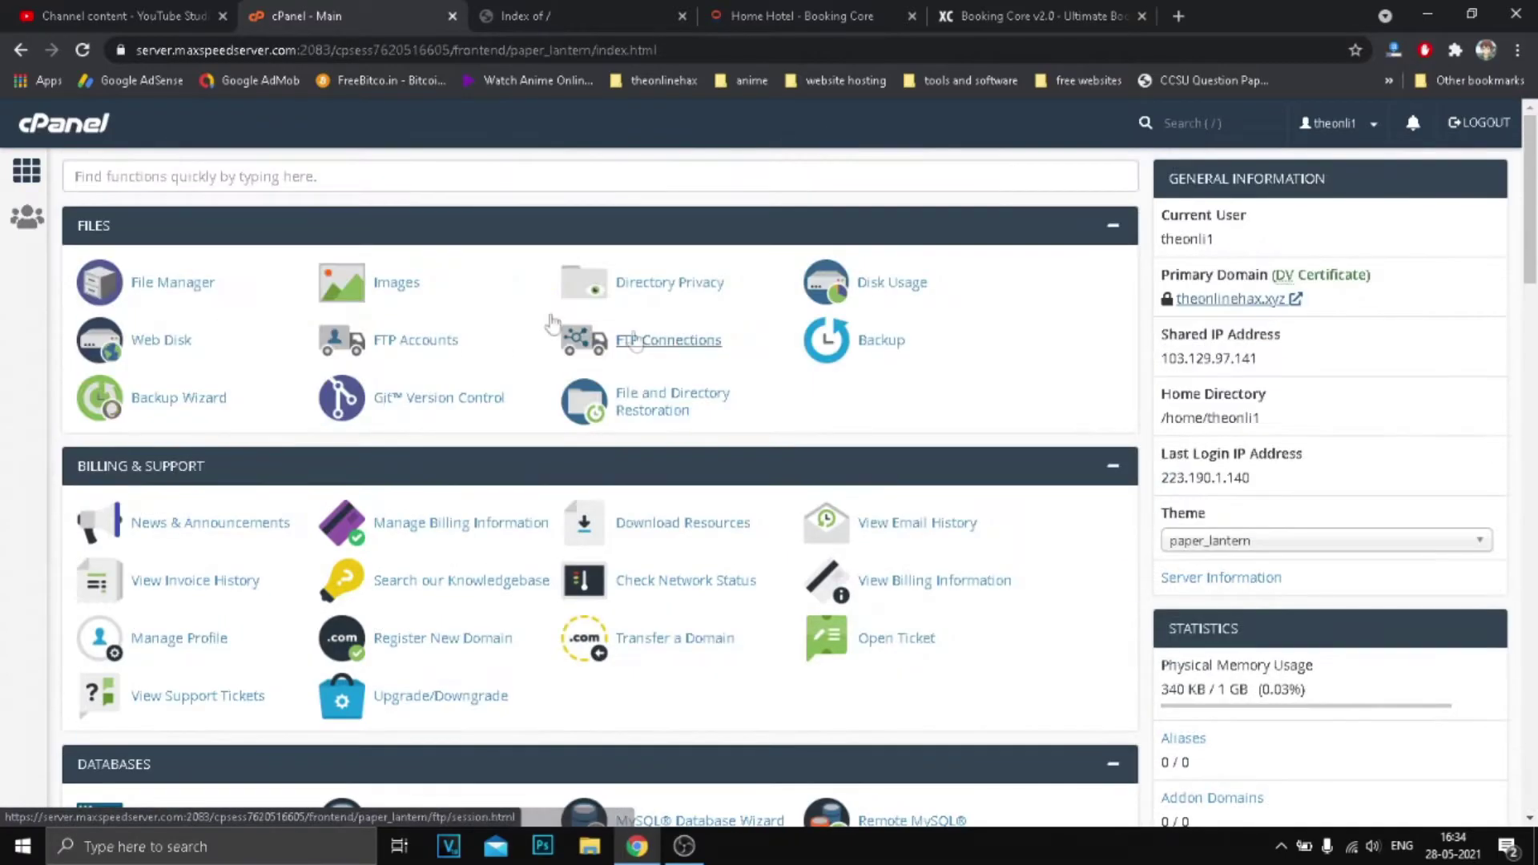
click(158, 287)
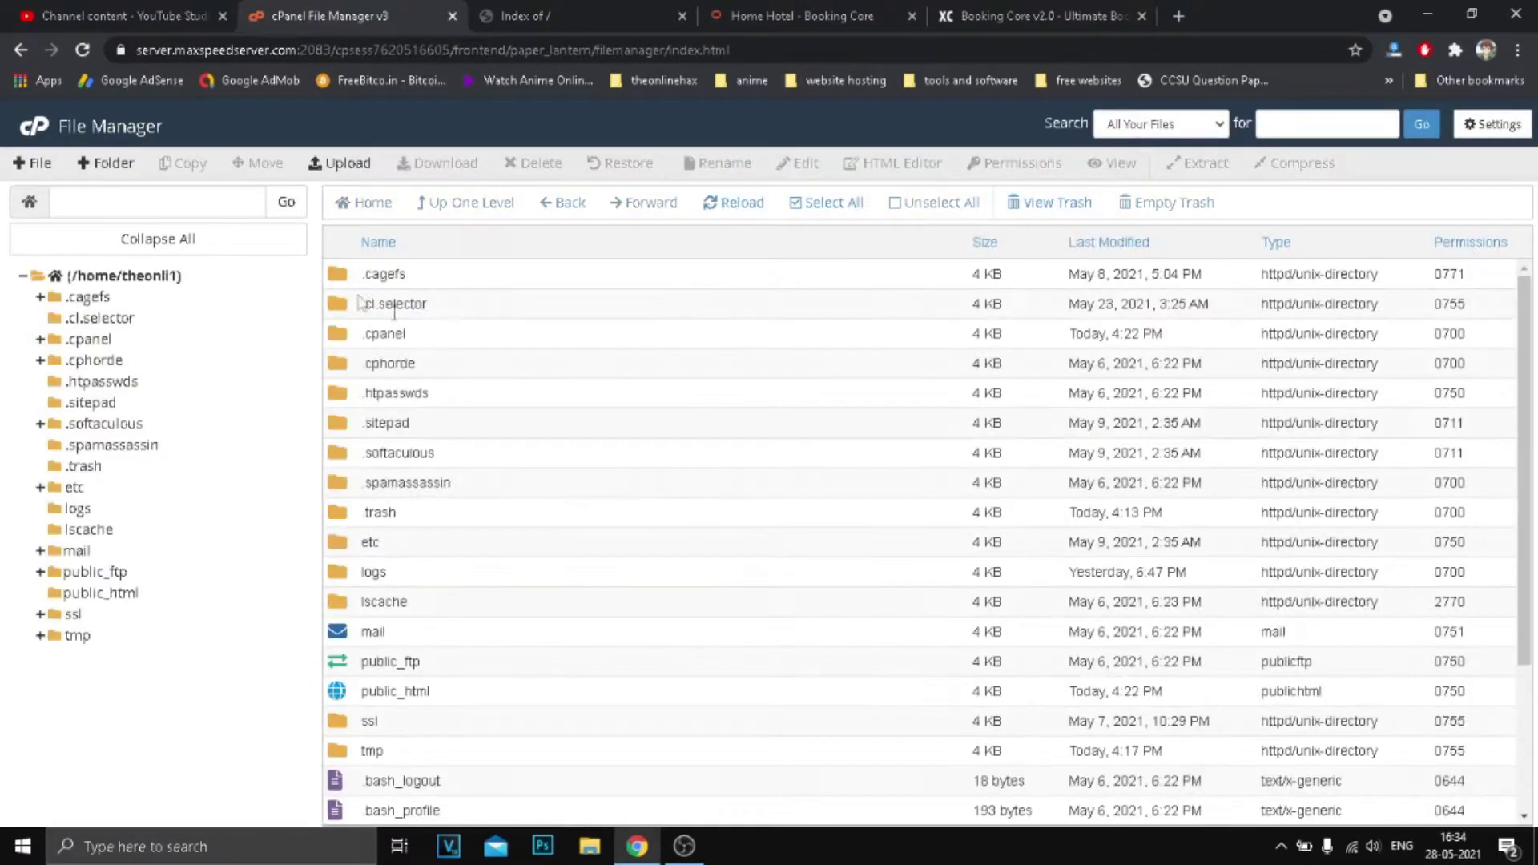
scroll(452, 476, down, 2)
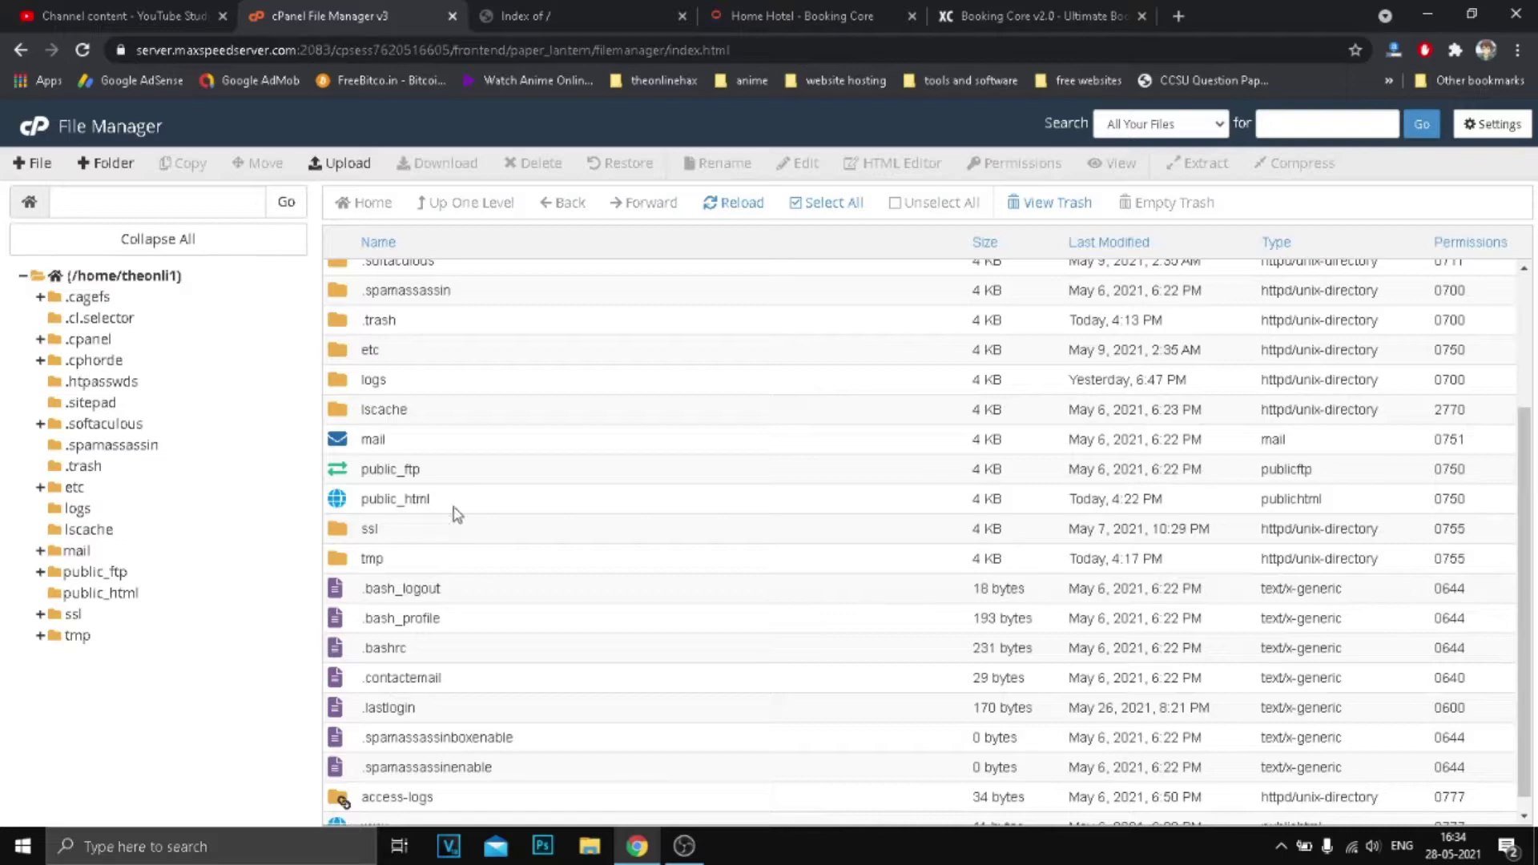
click(468, 505)
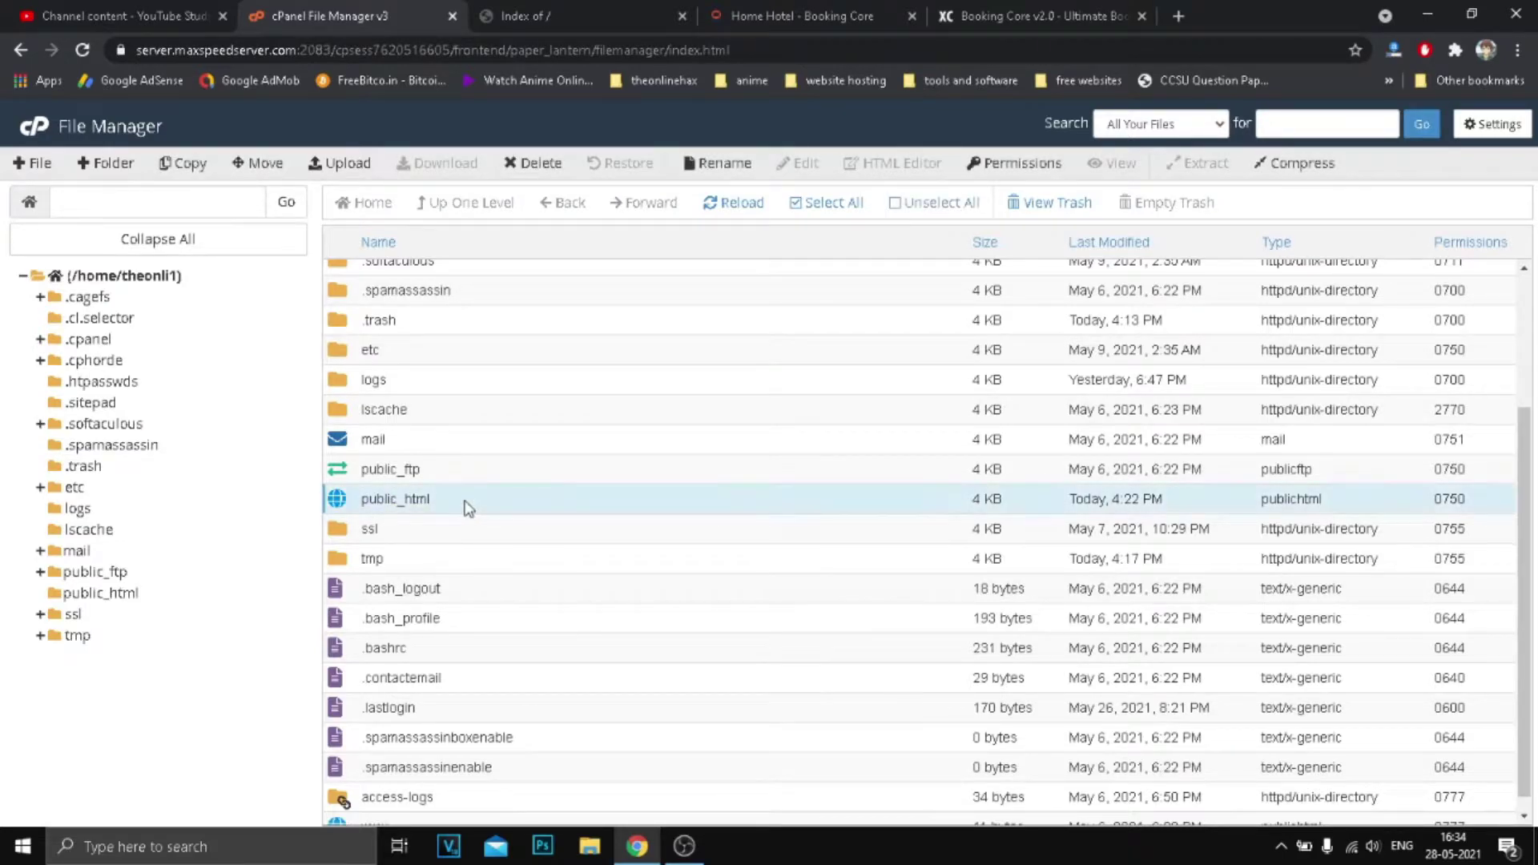
click(467, 507)
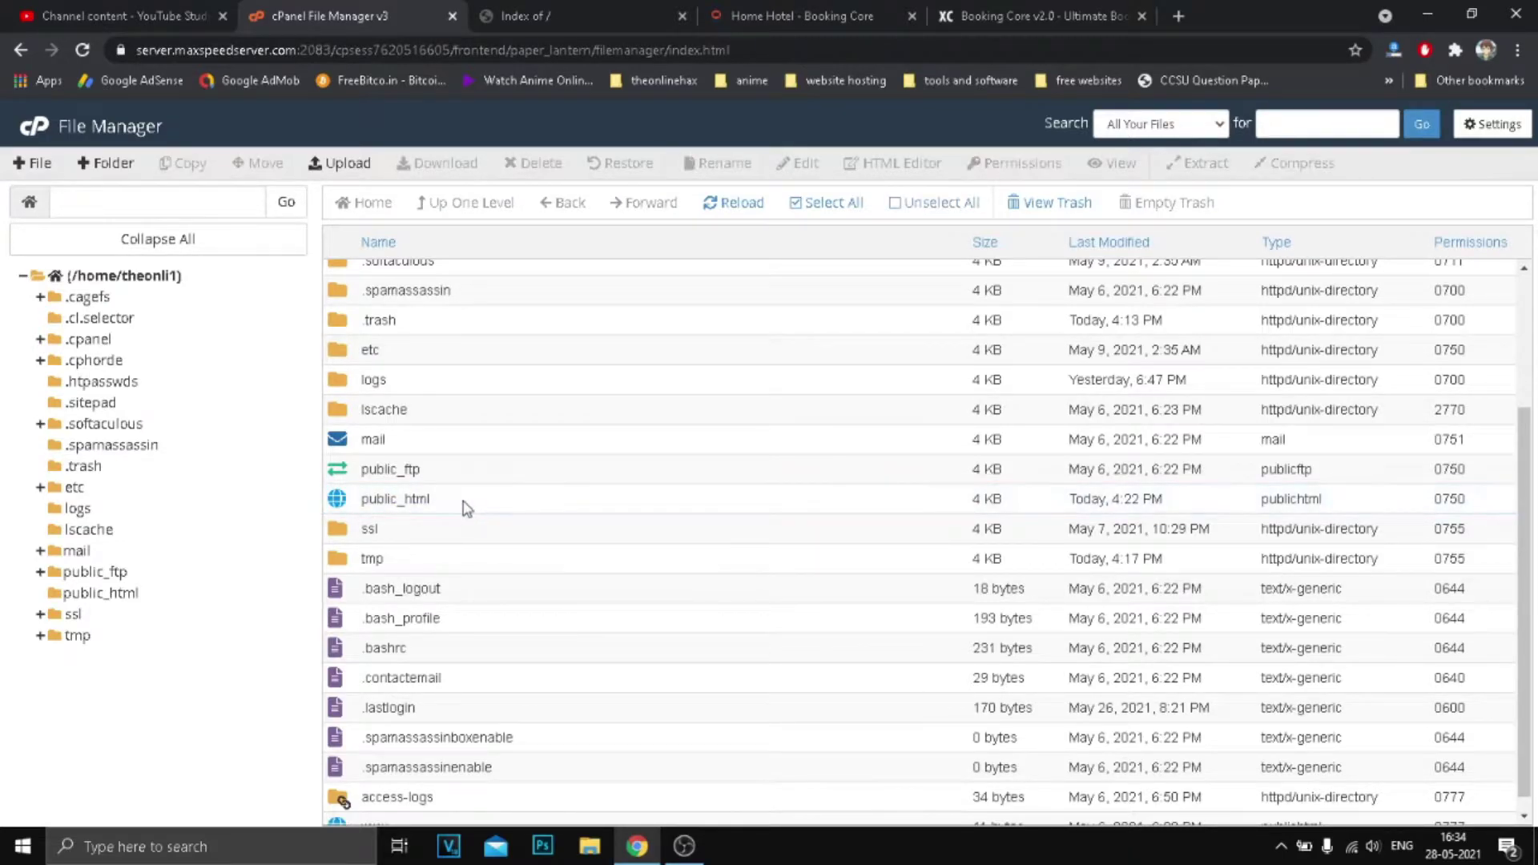
double_click(561, 509)
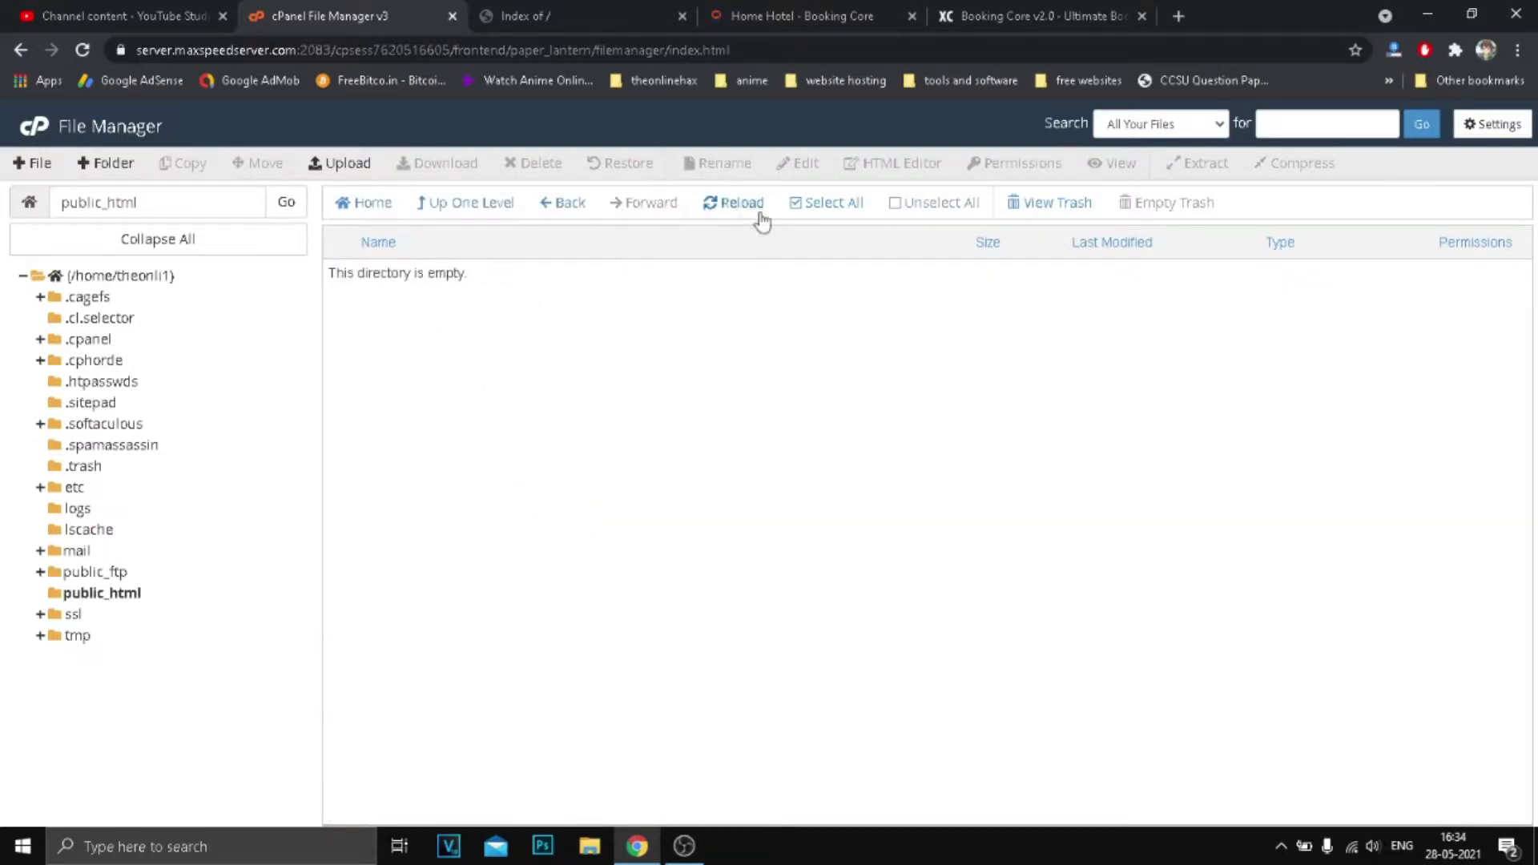
click(761, 215)
click(546, 8)
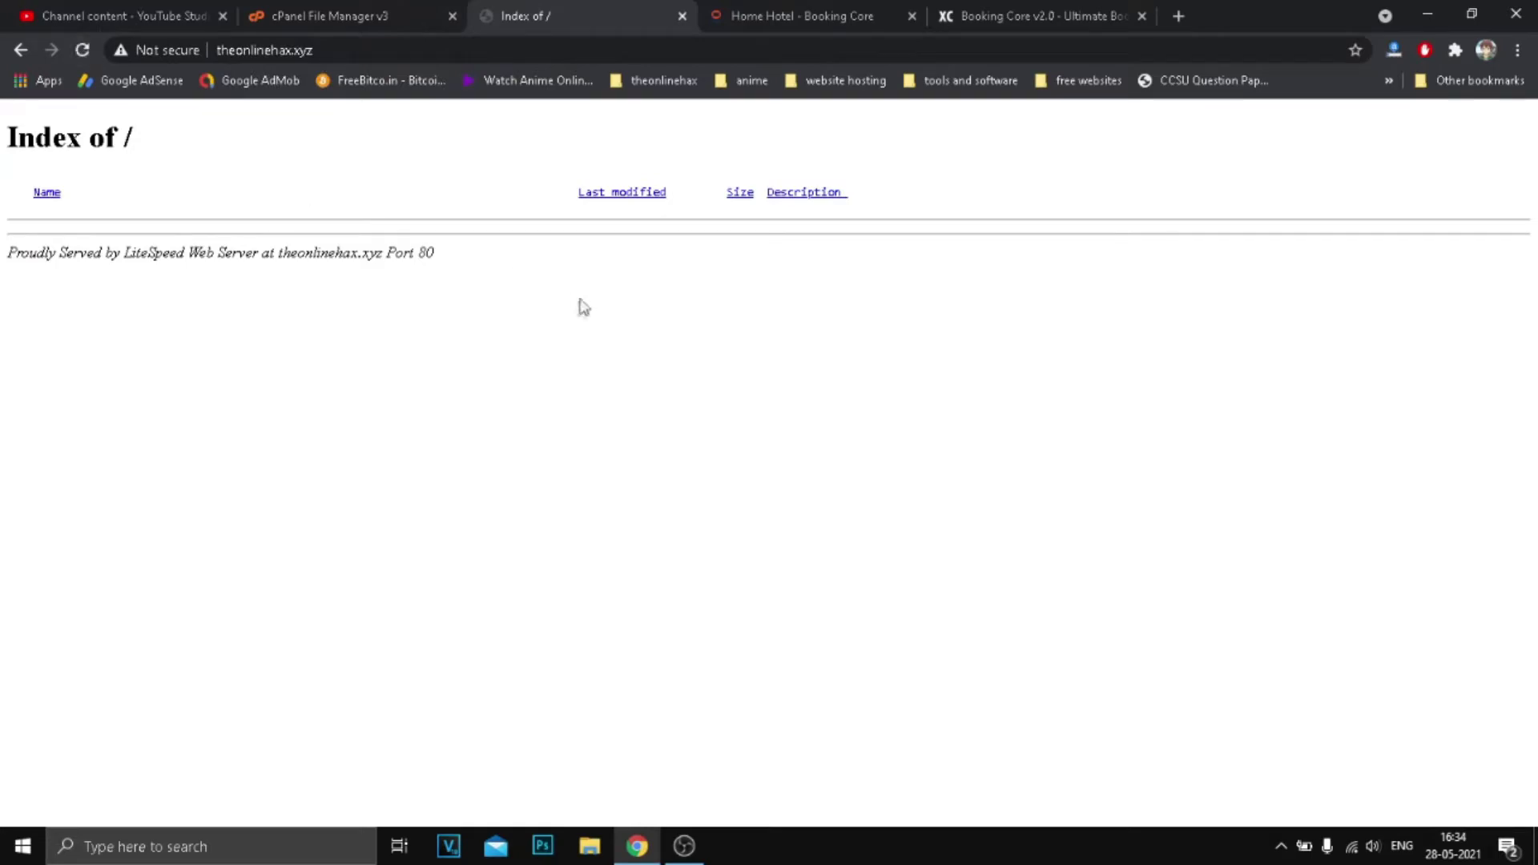
click(343, 16)
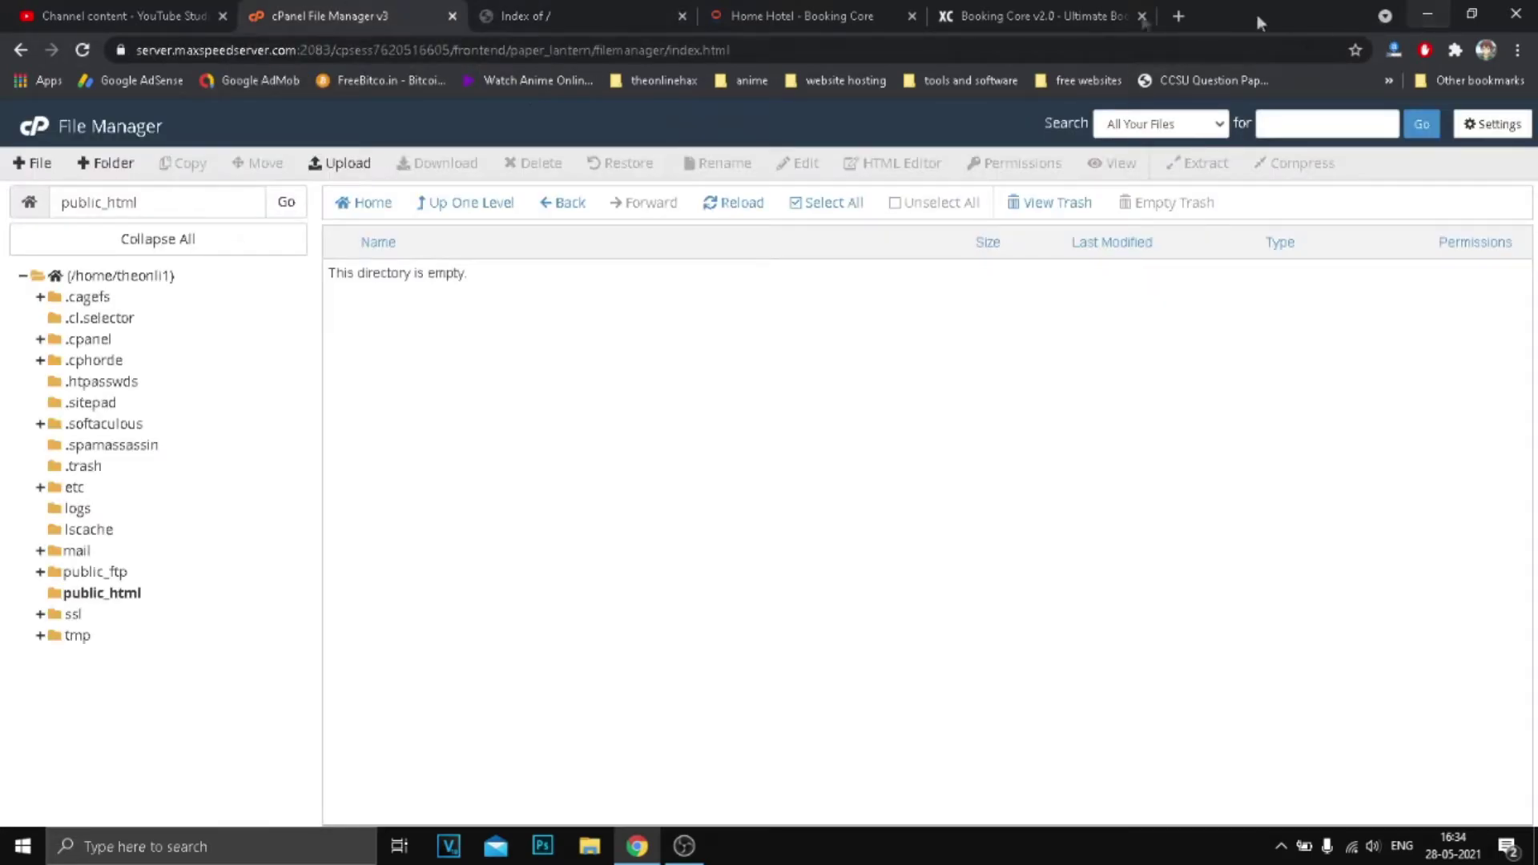
click(1041, 16)
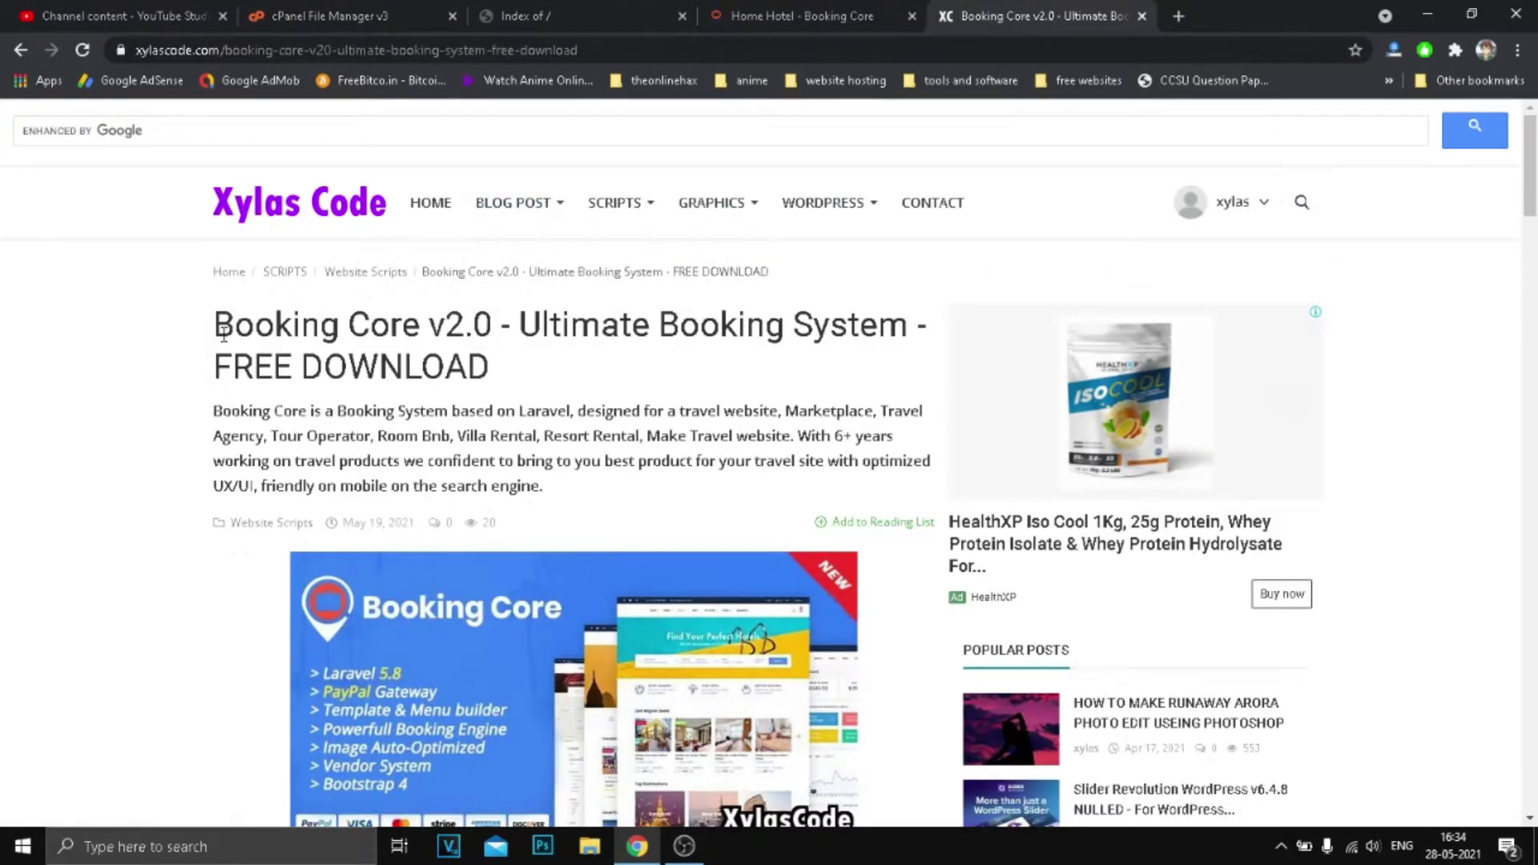
Read the Booking Core v2.0 article title and scroll down to its DOWNLOAD FILE link.
drag(223, 335, 495, 368)
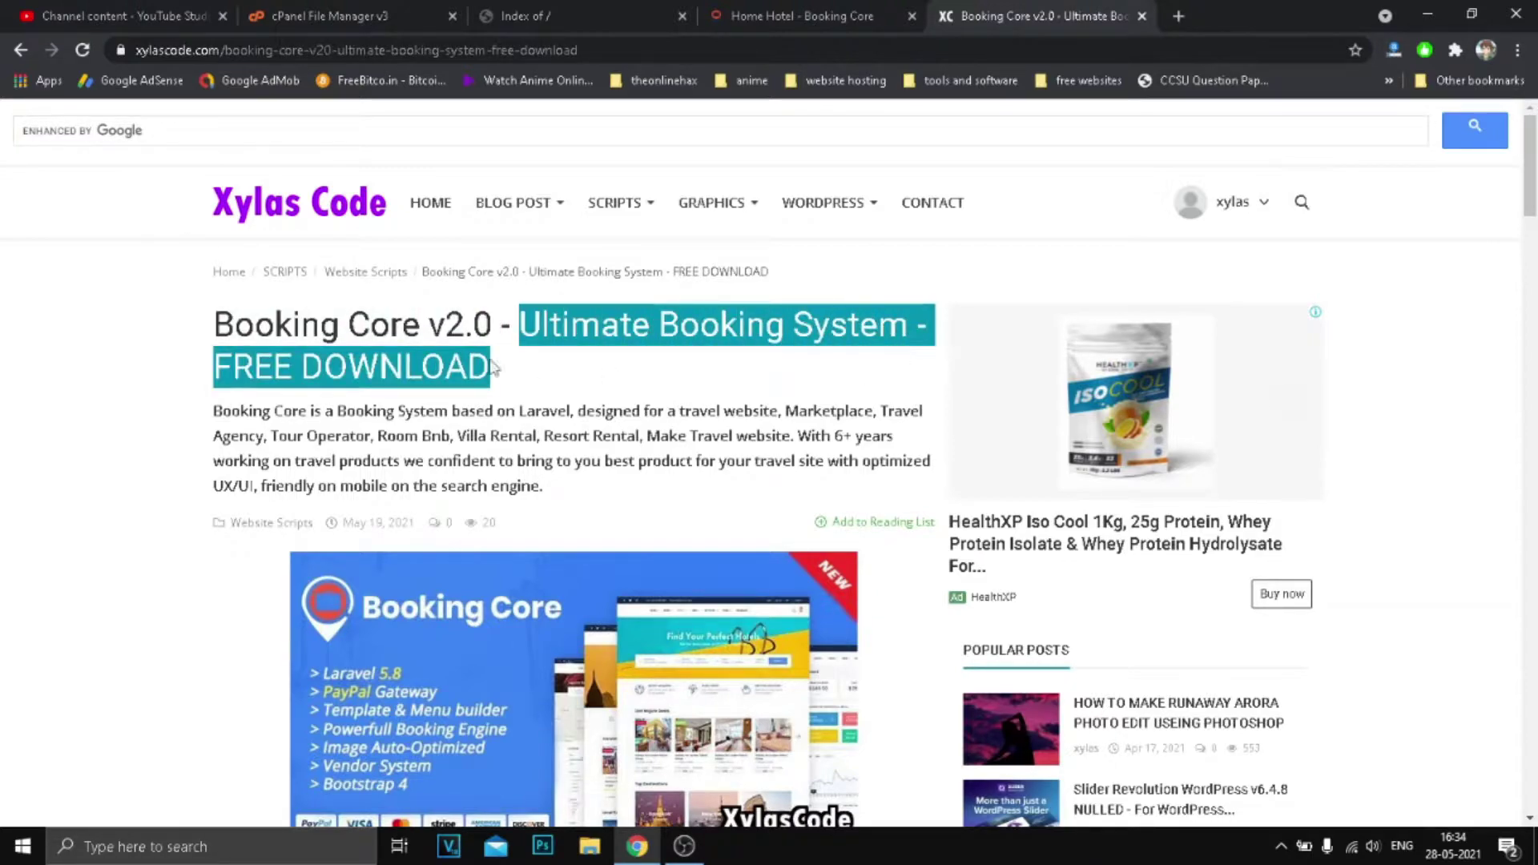
click(330, 365)
drag(215, 366, 498, 378)
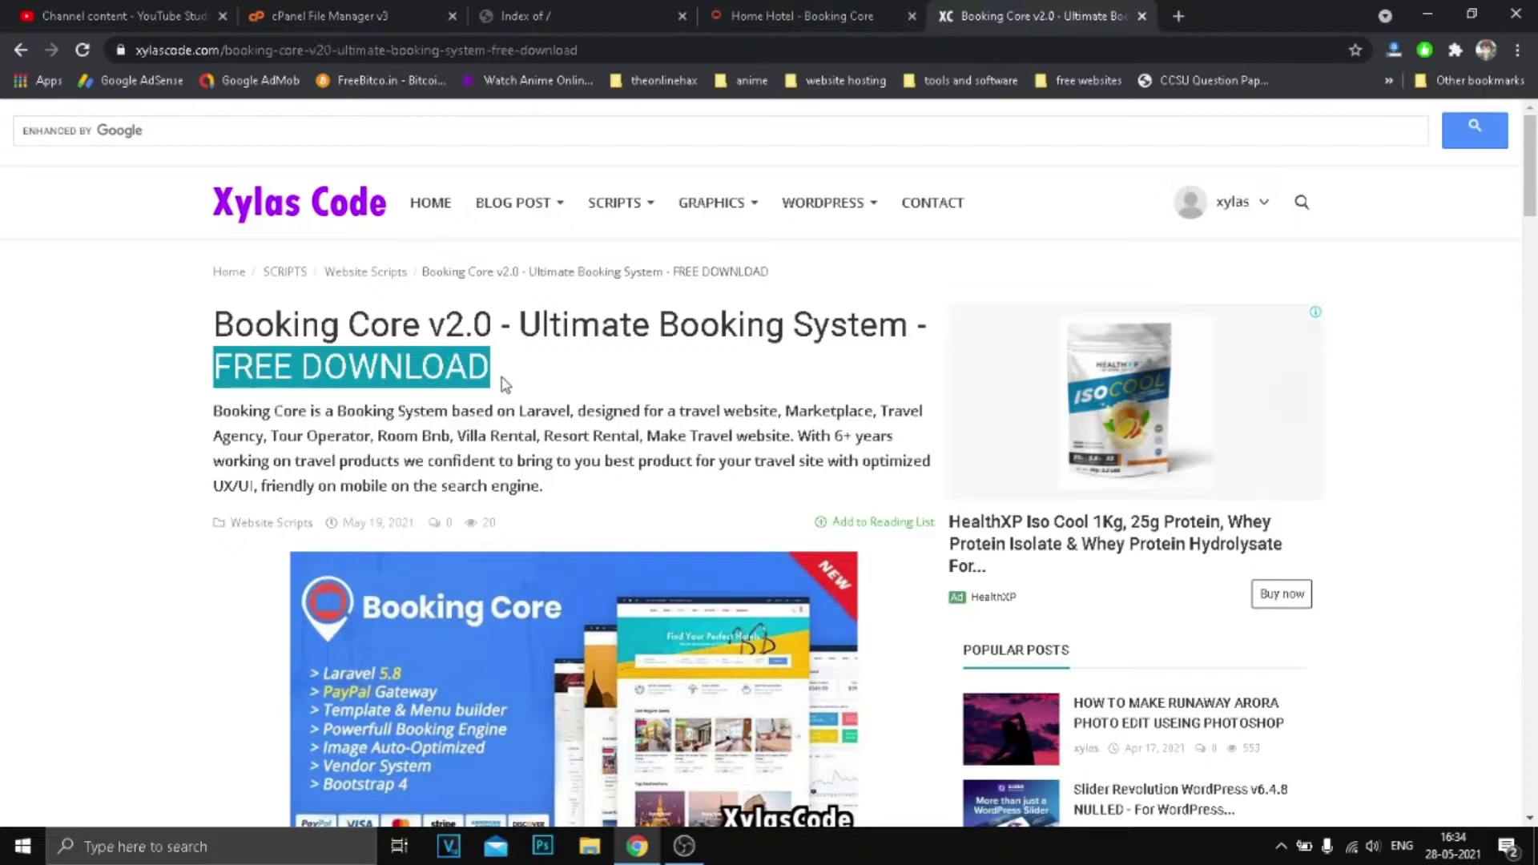
click(492, 378)
scroll(496, 373, down, 3)
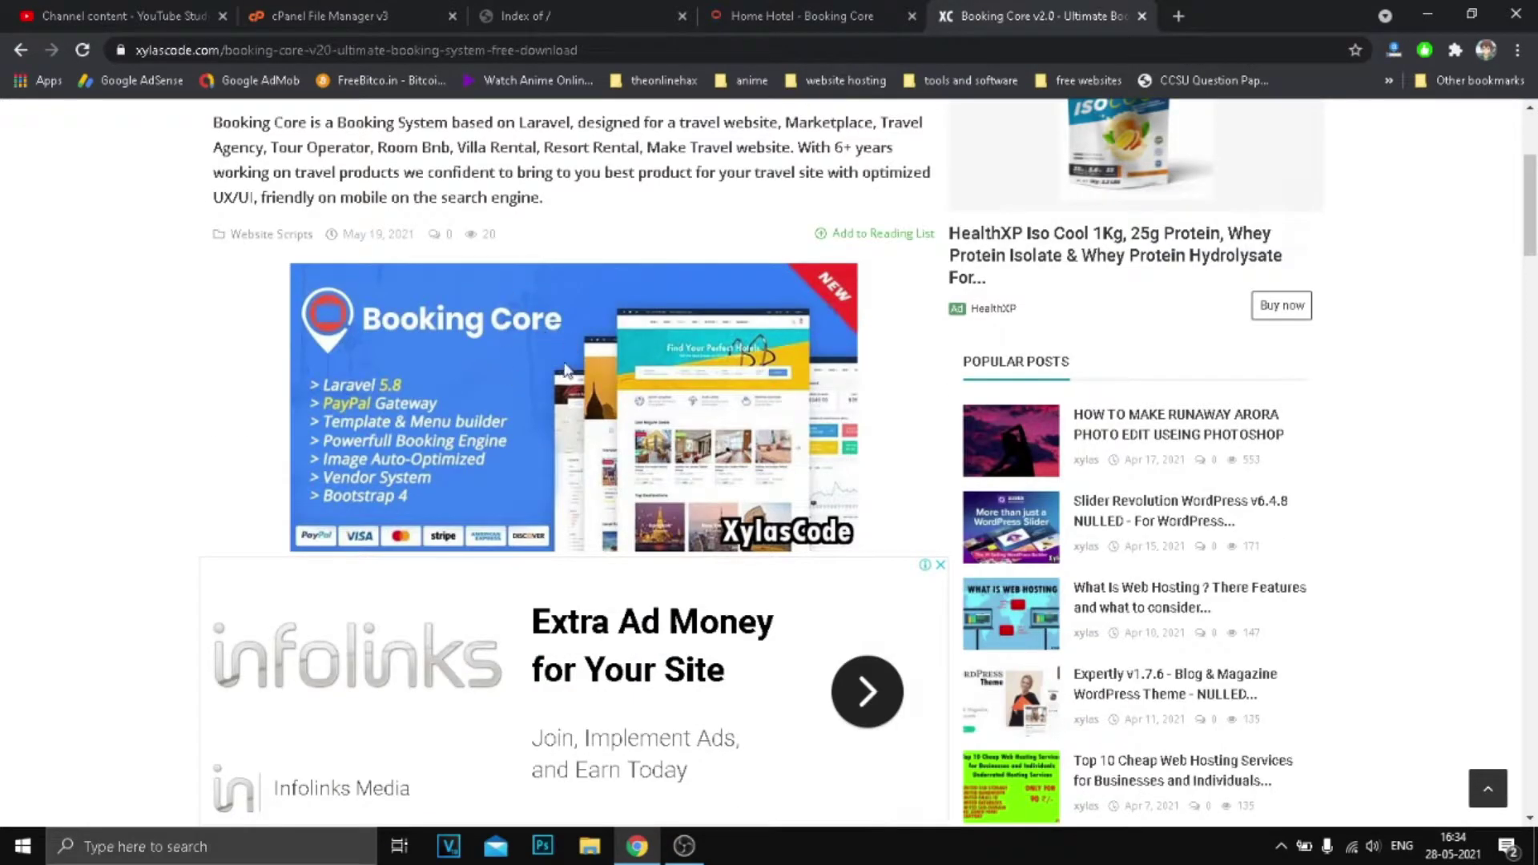
scroll(491, 418, down, 10)
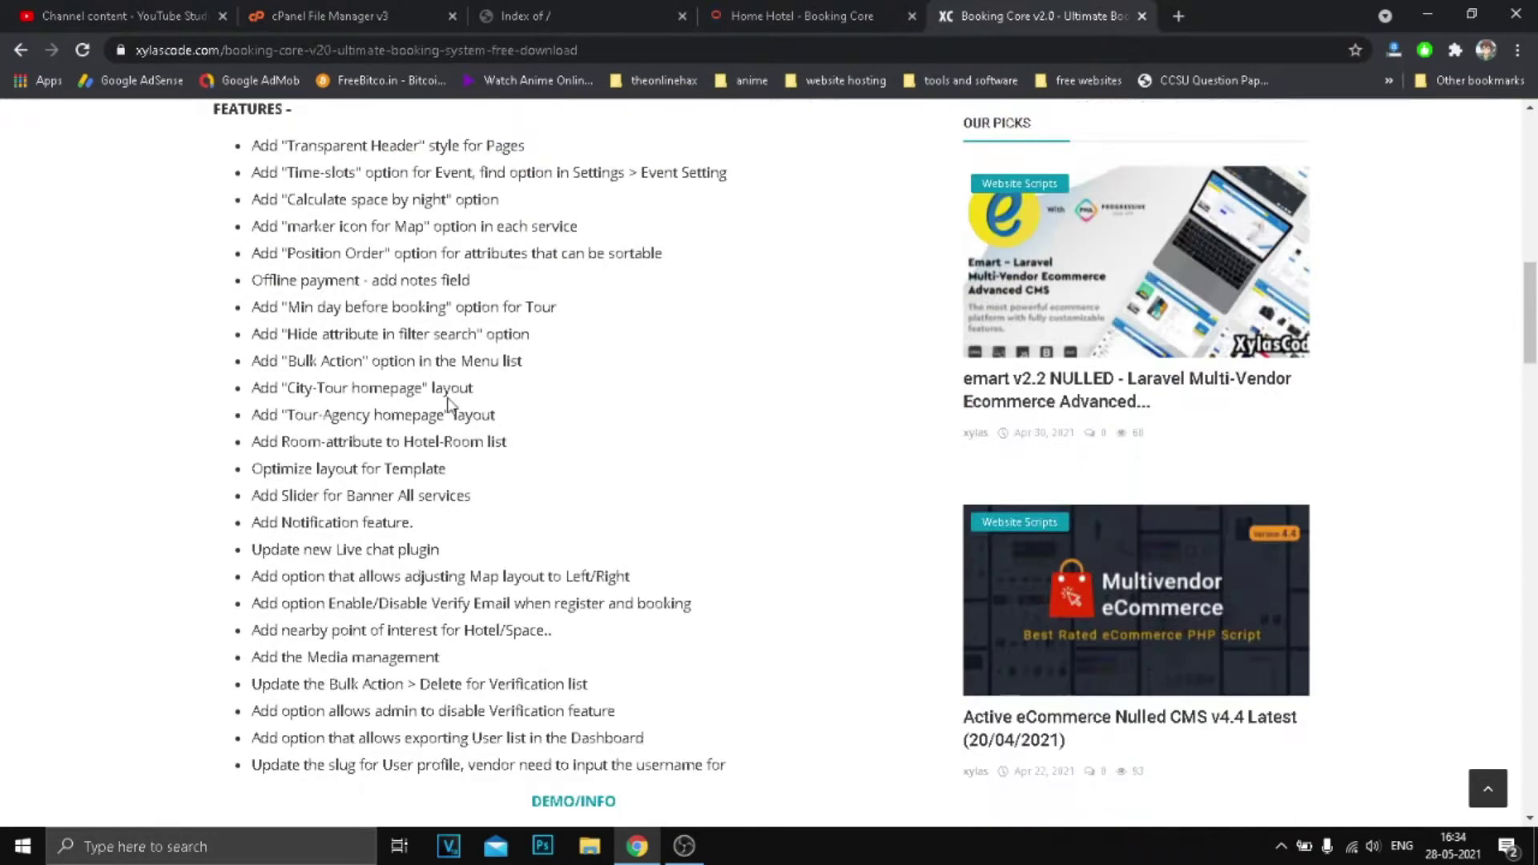
scroll(448, 401, down, 5)
scroll(387, 569, down, 2)
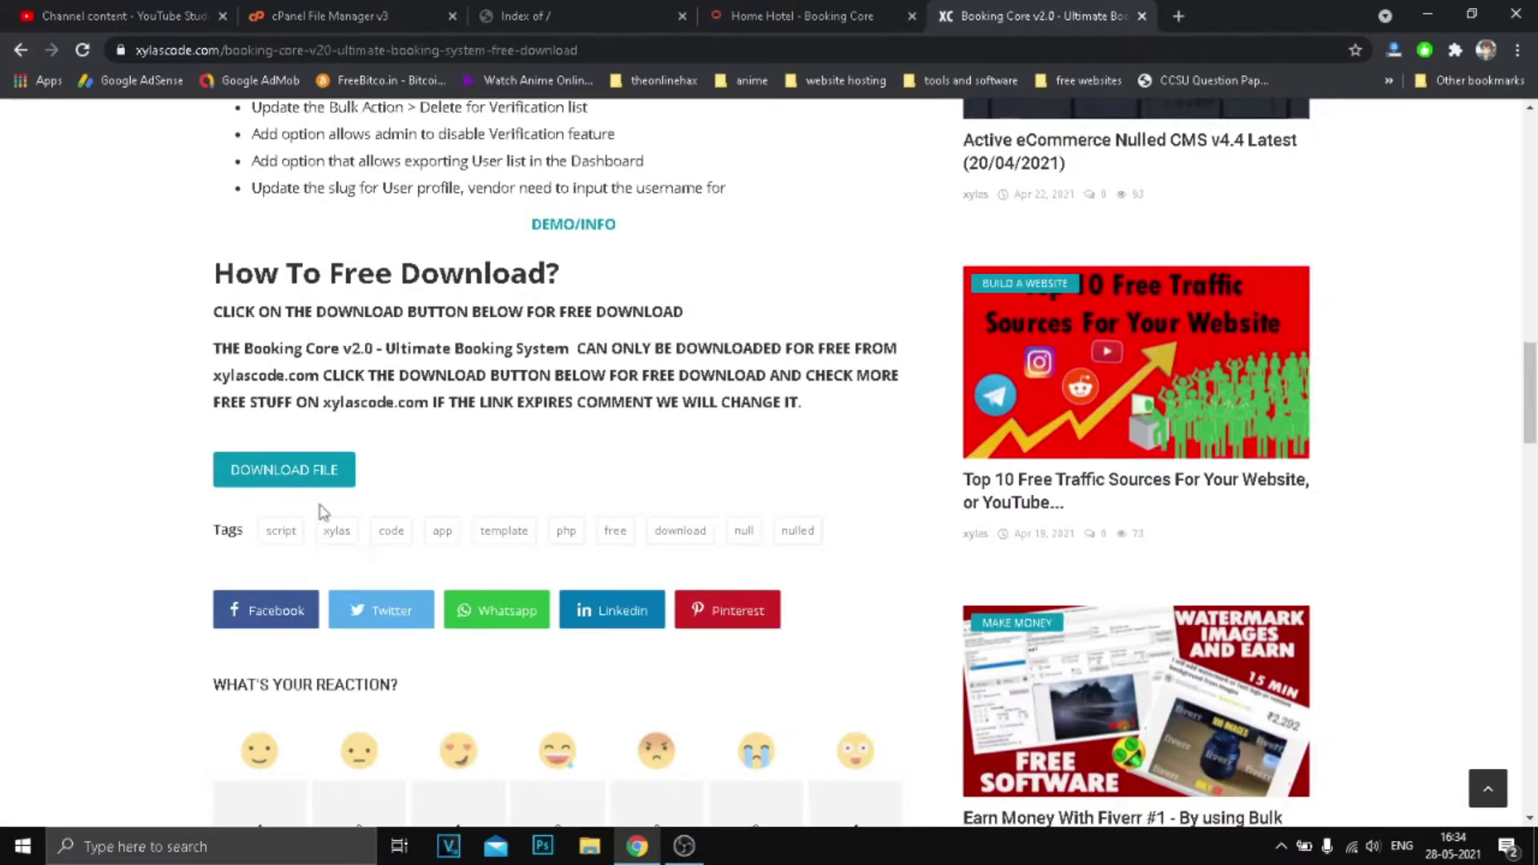
Download bookingcore-20.rar from Zippyshare, close that tab and minimise Chrome.
click(292, 481)
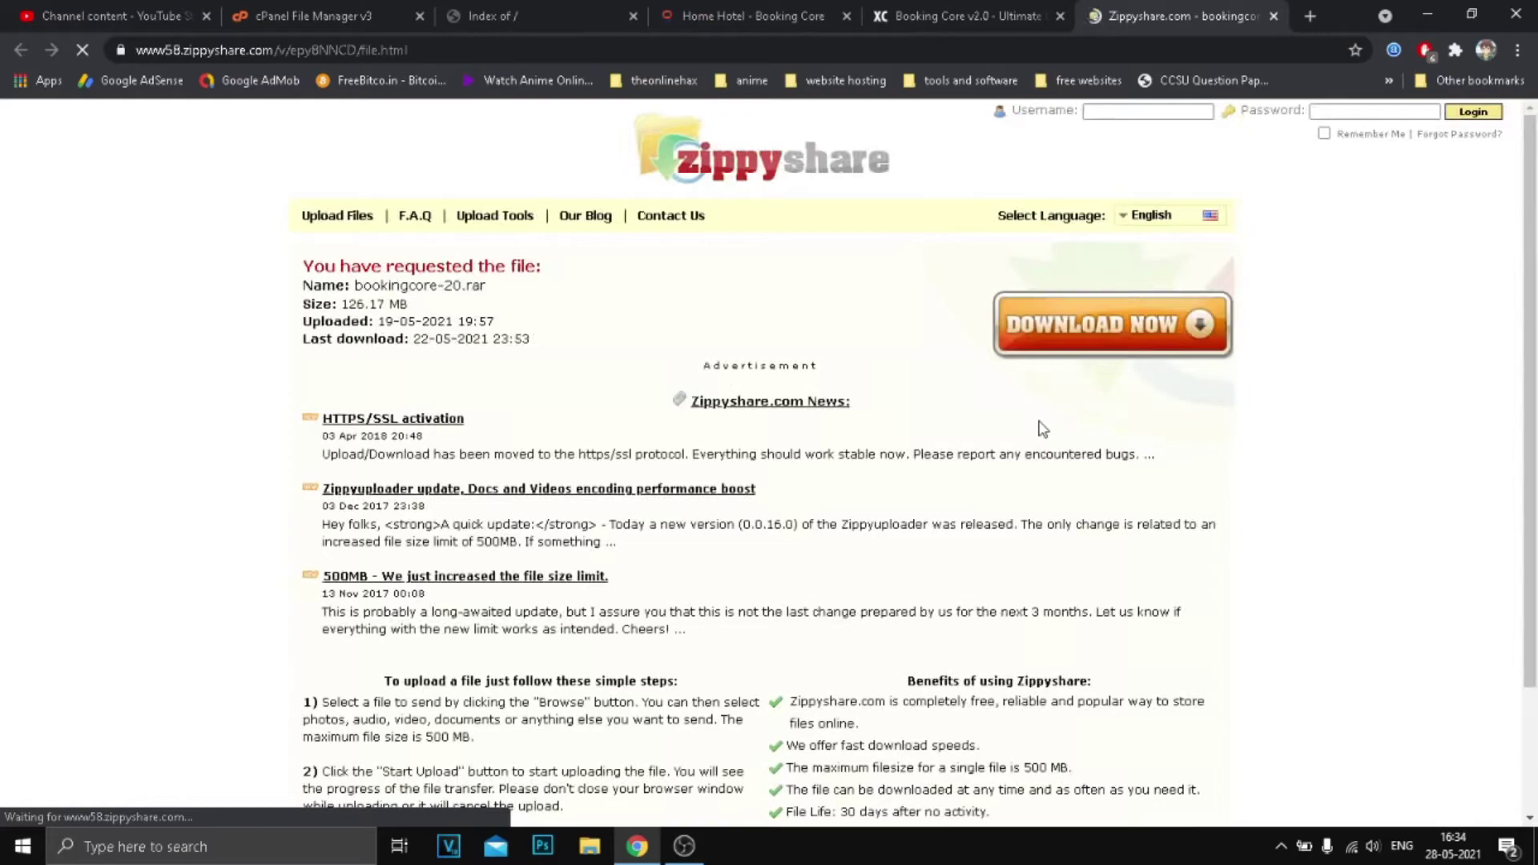
click(1011, 346)
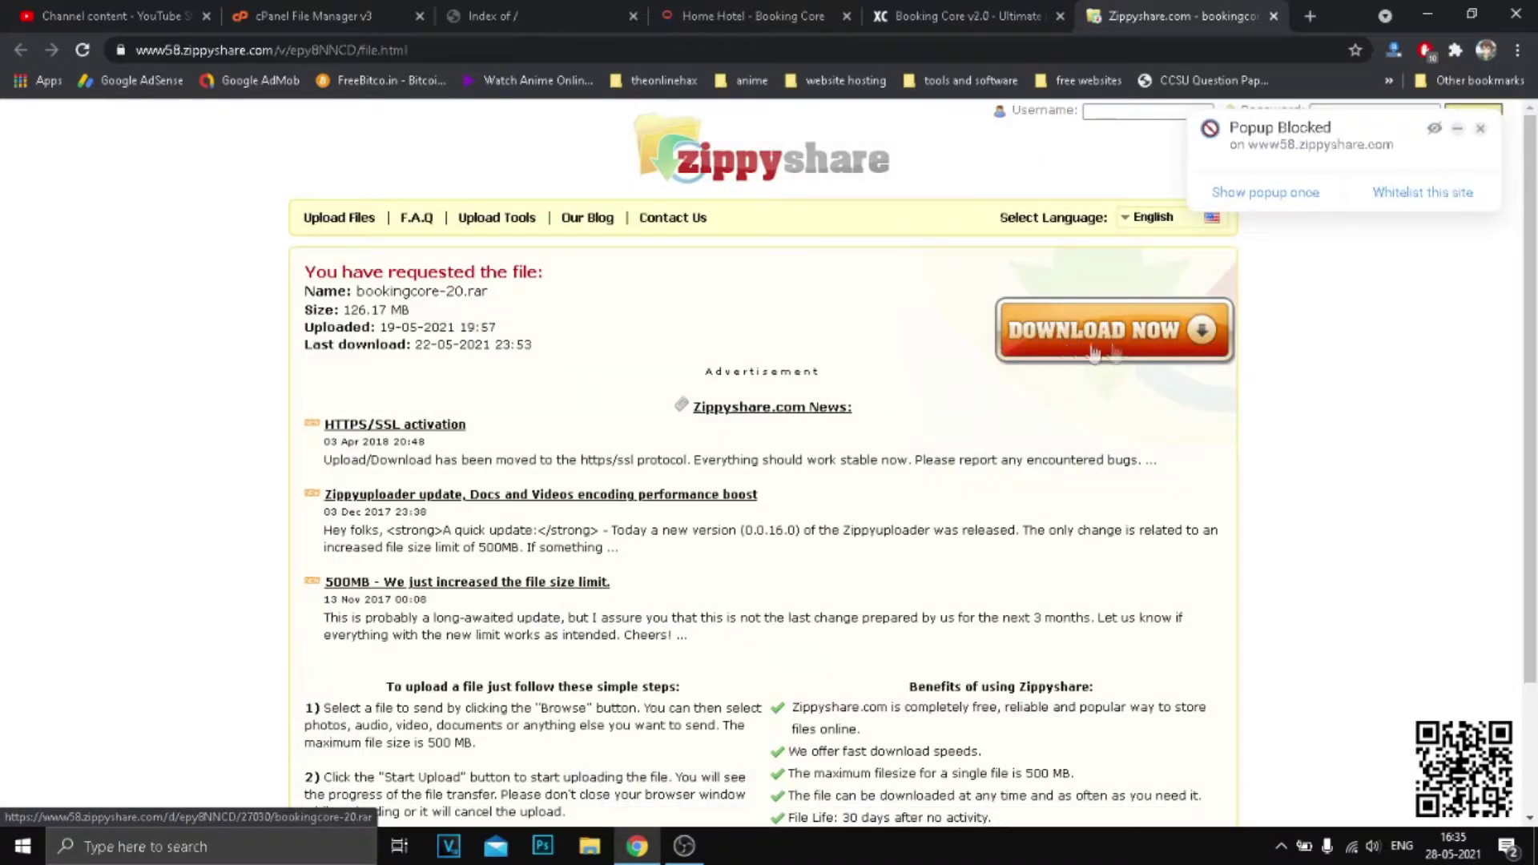
click(969, 16)
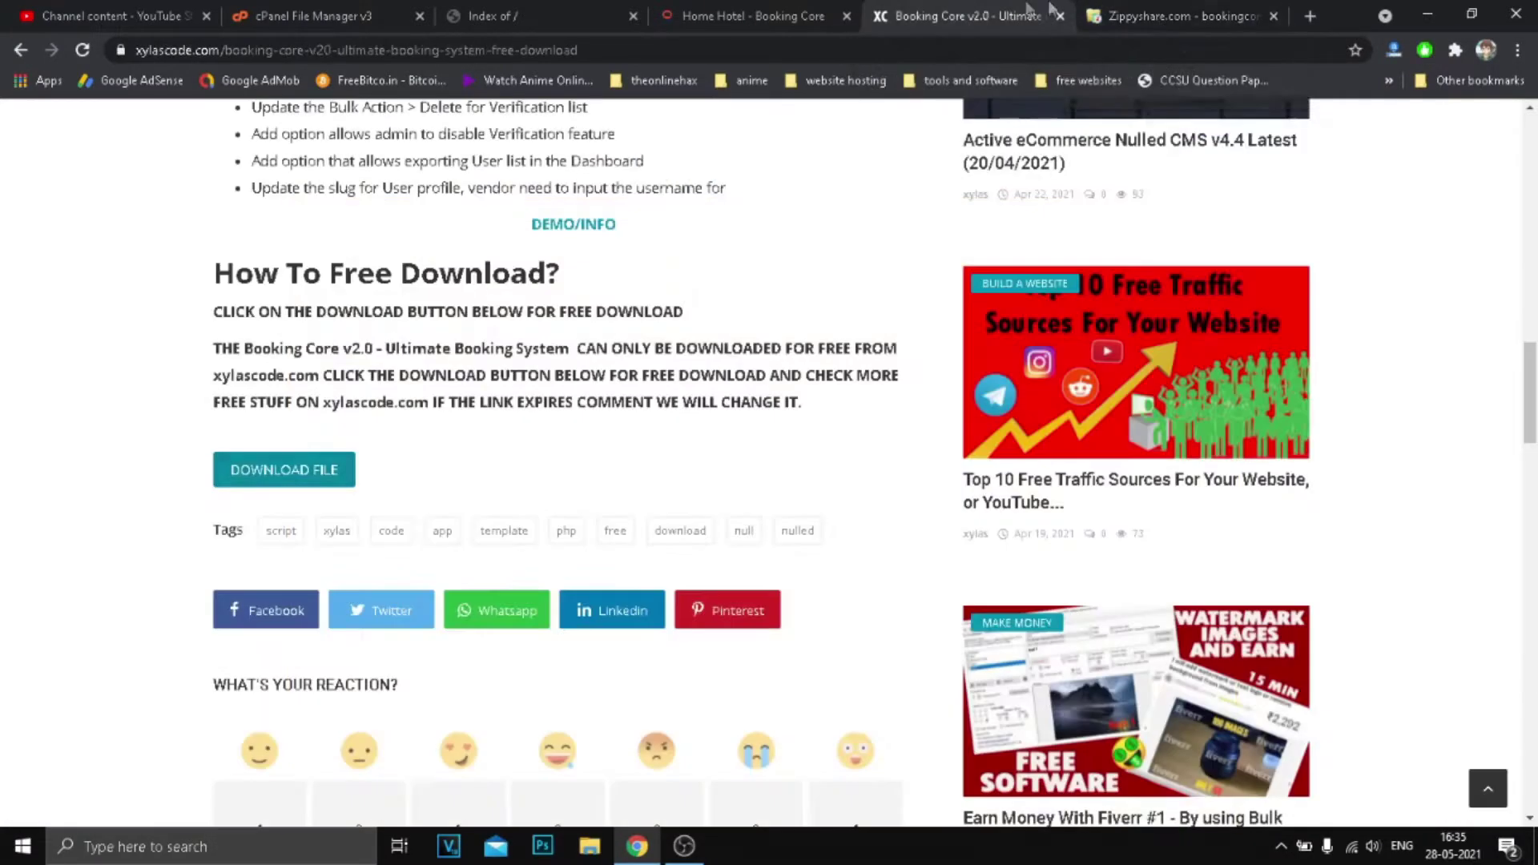
click(1273, 16)
scroll(929, 240, up, 15)
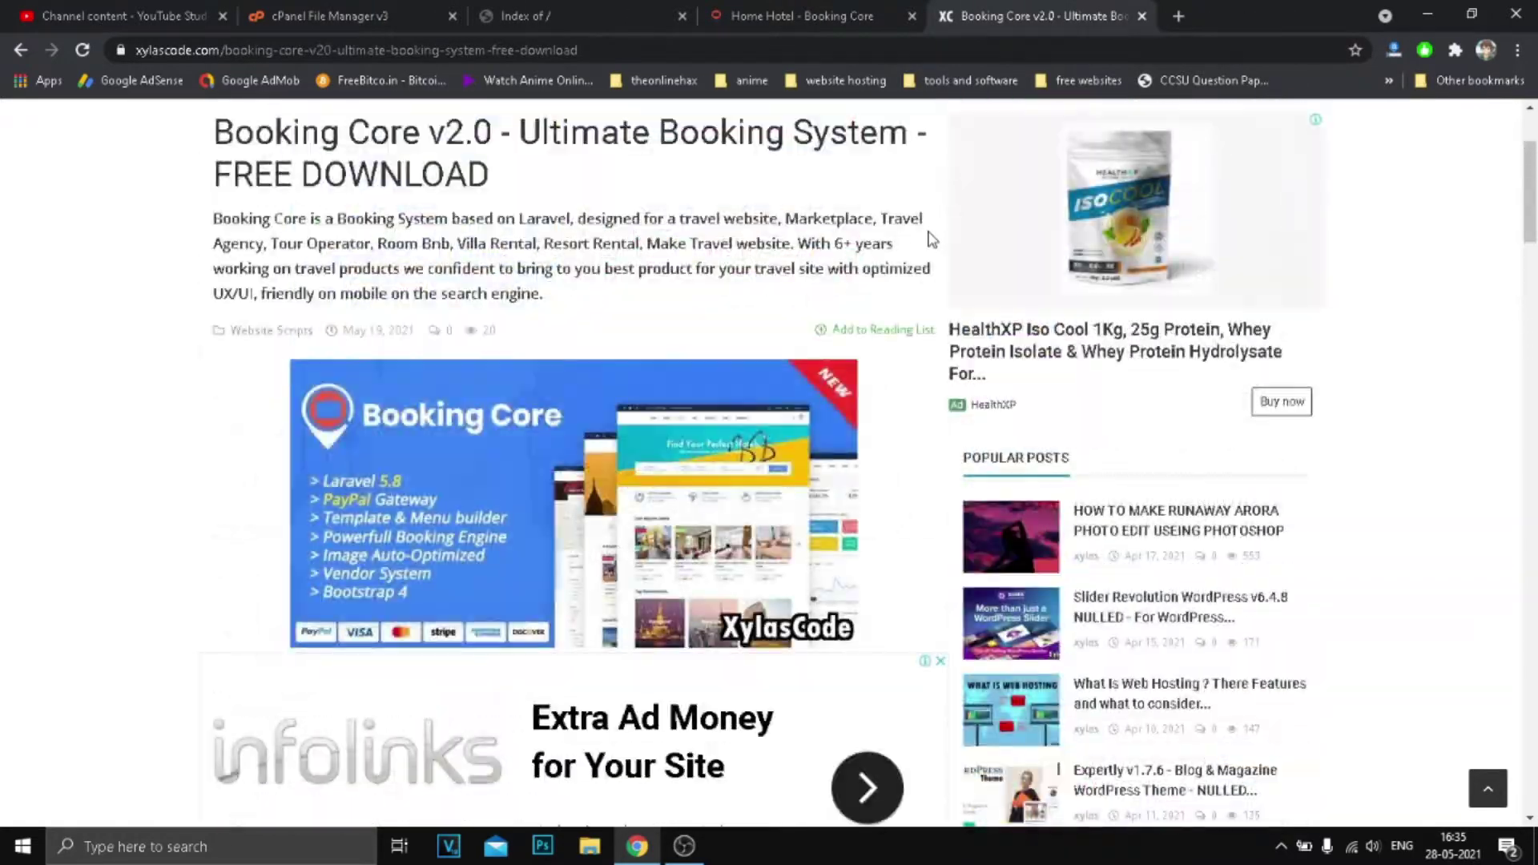
scroll(929, 241, up, 3)
click(1427, 14)
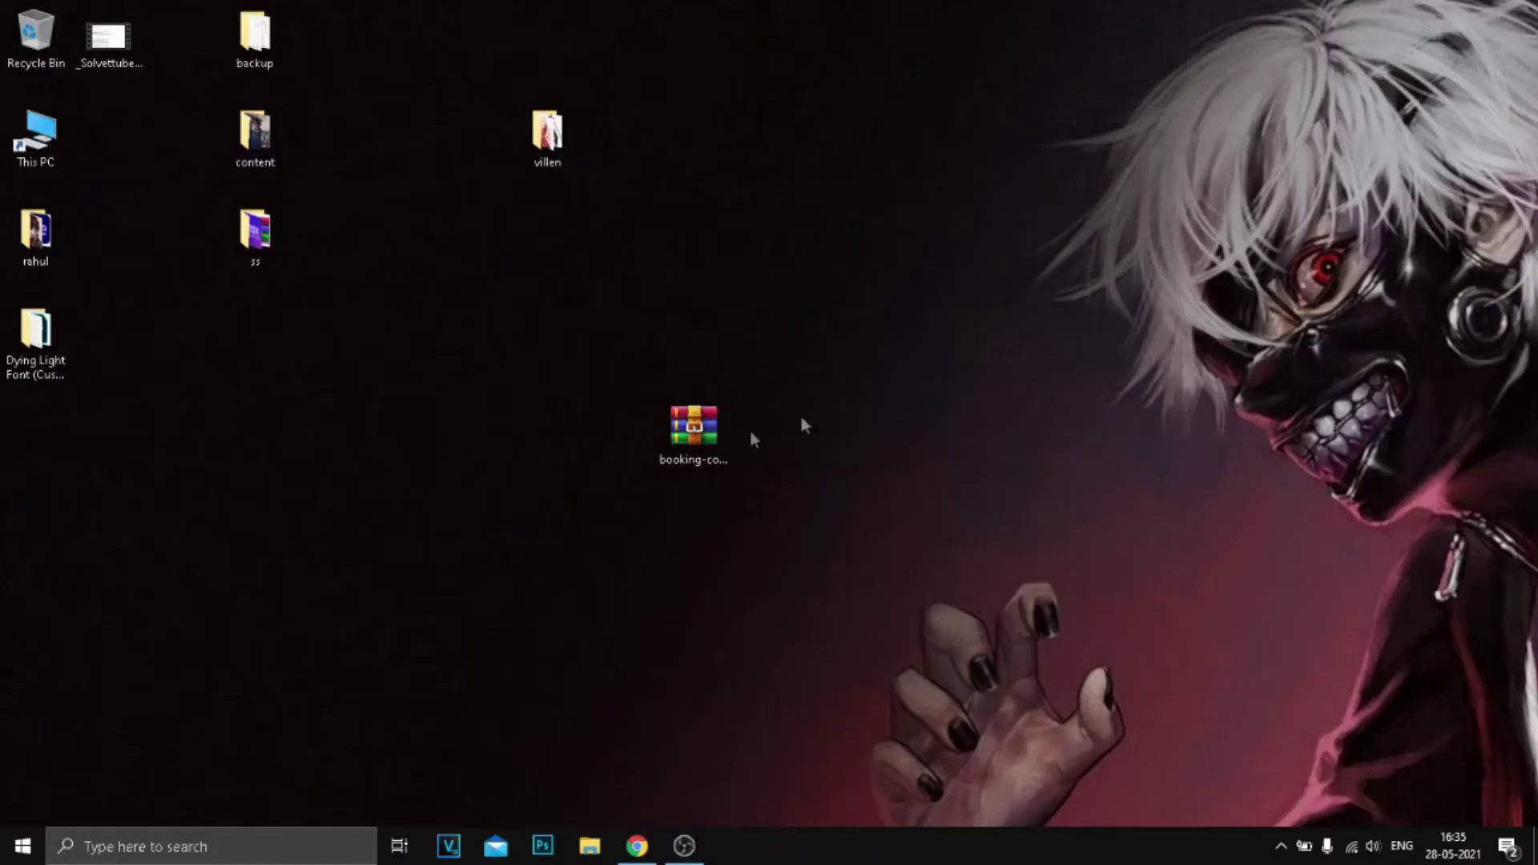
Open the Booking Core archive in WinRAR and extract booking-core.1.9.3.zip onto the desktop.
drag(741, 431, 745, 347)
mouse_move(622, 281)
mouse_down()
mouse_move(865, 446)
mouse_move(622, 285)
mouse_up()
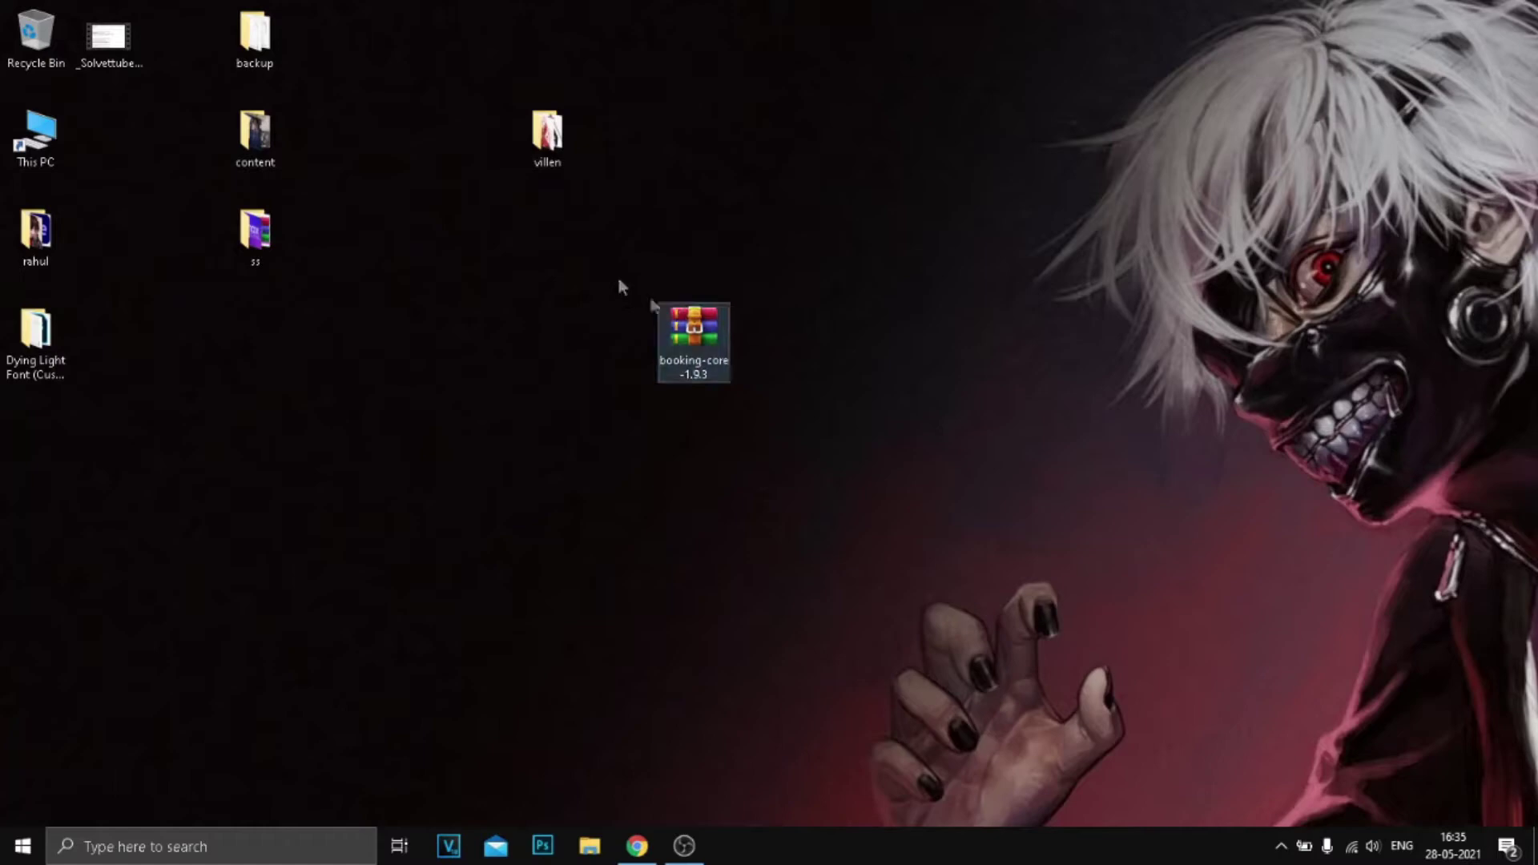
double_click(679, 341)
double_click(383, 241)
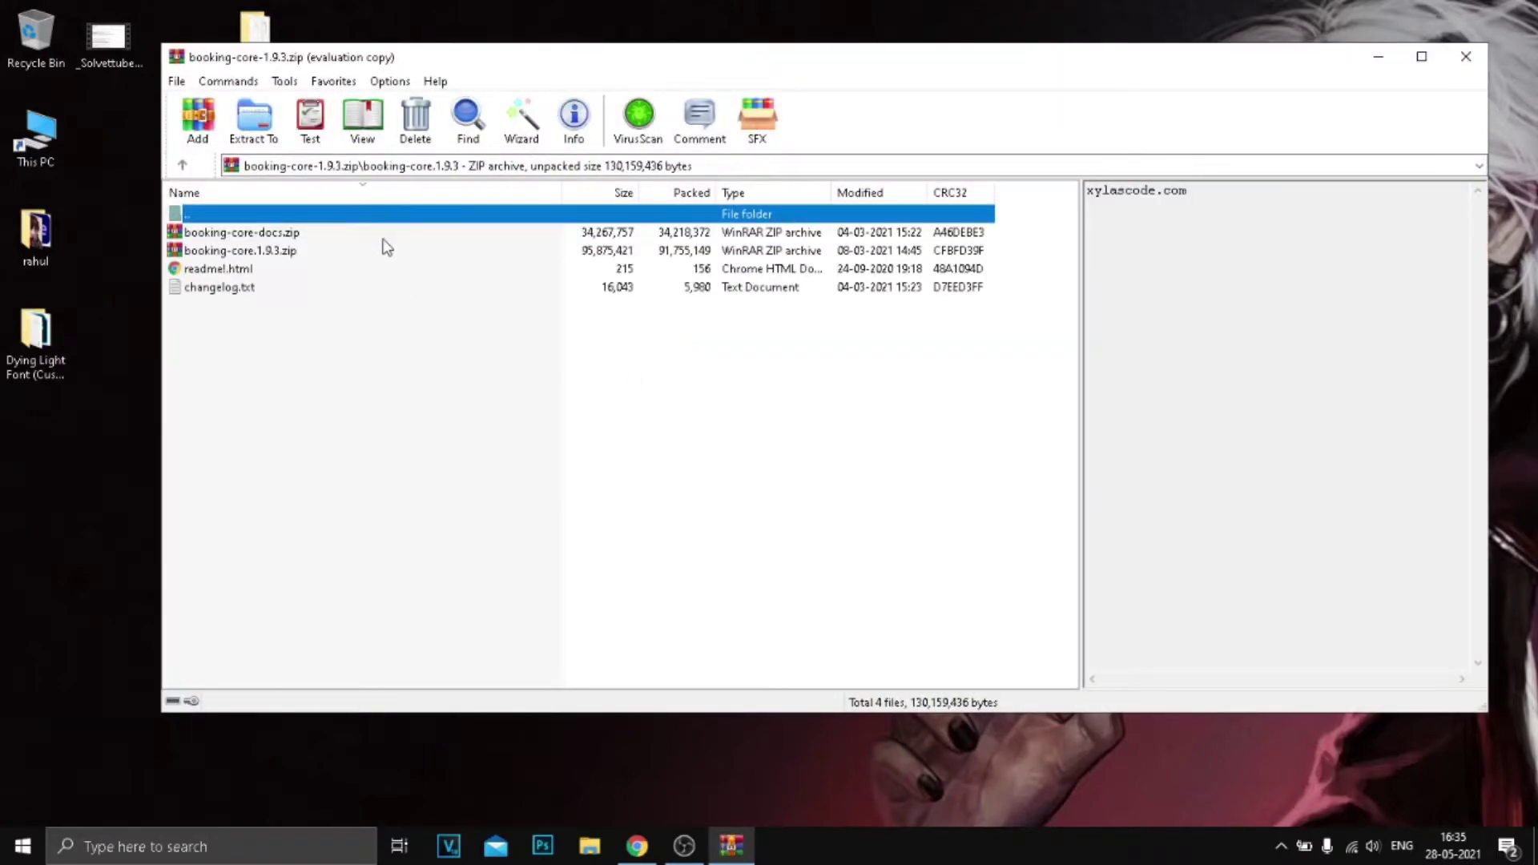
click(917, 394)
click(285, 253)
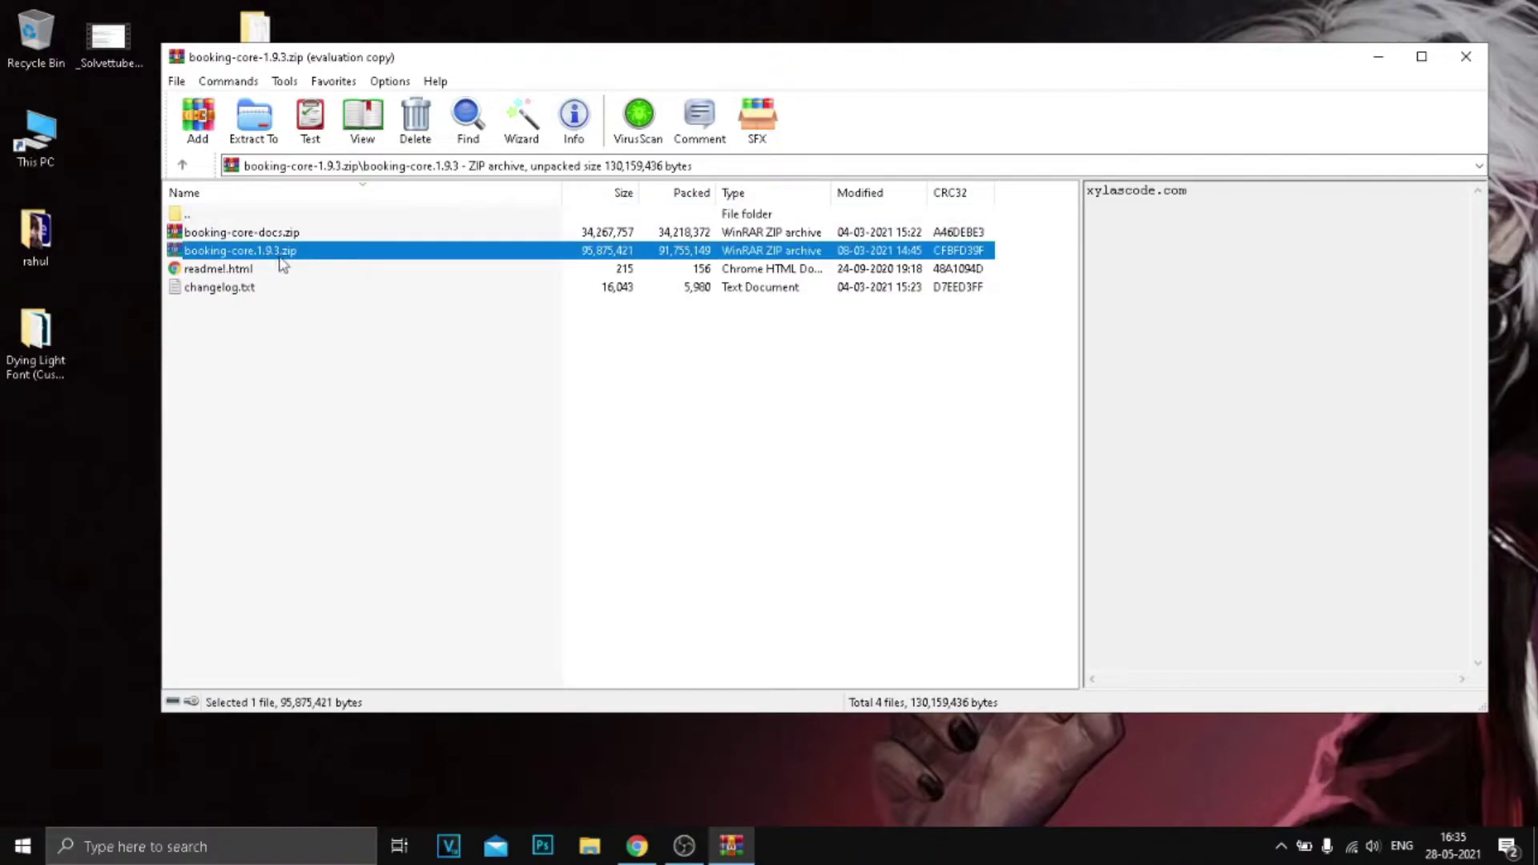
drag(85, 461, 769, 343)
click(1465, 56)
Browse booking-core.1.9.3.zip's contents in WinRAR, then close it and restore the browser.
double_click(769, 344)
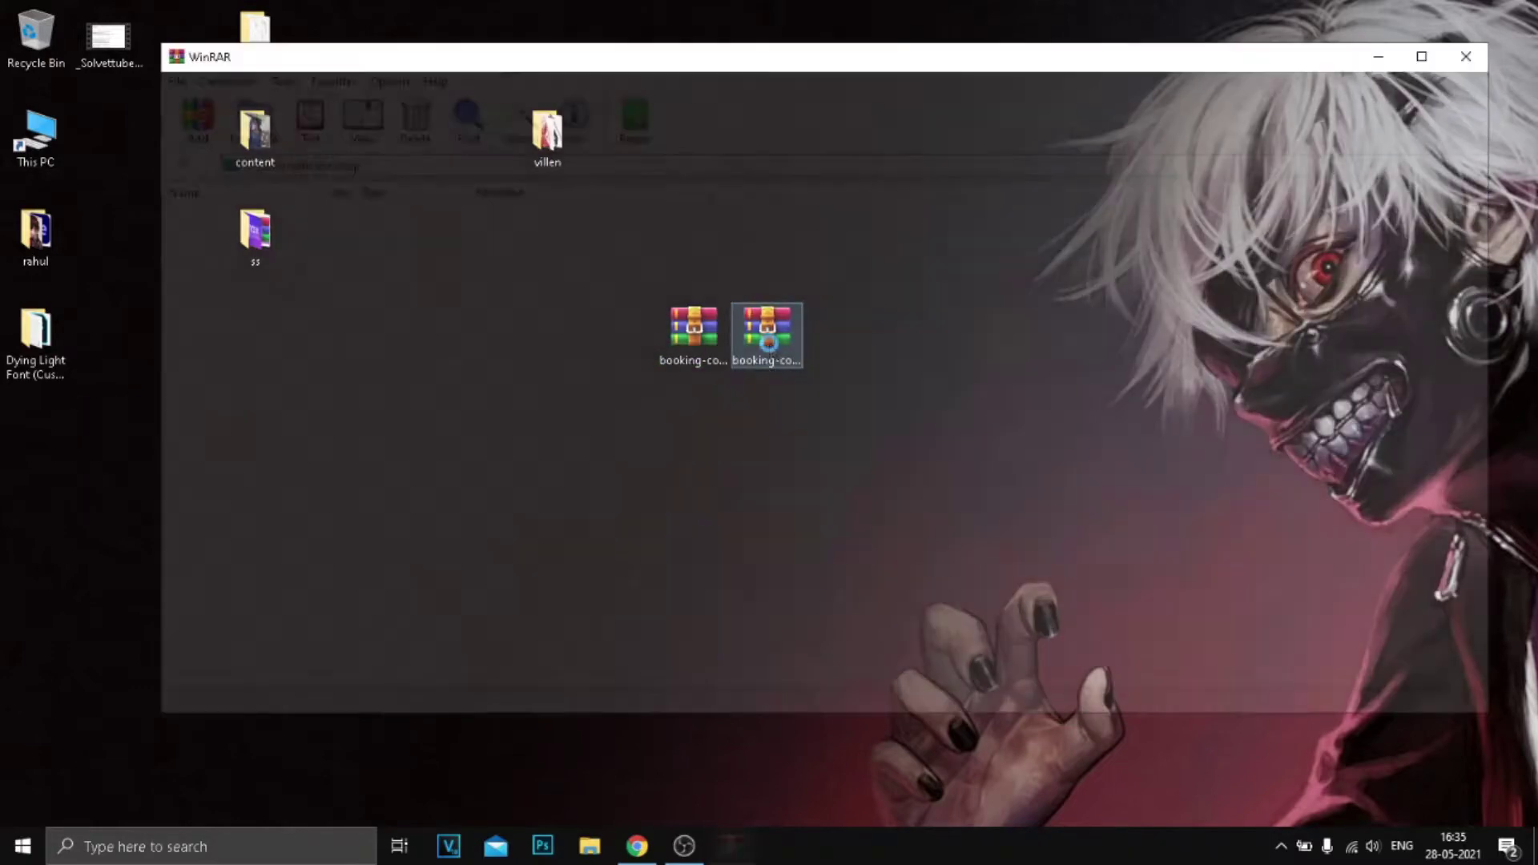
scroll(849, 333, down, 2)
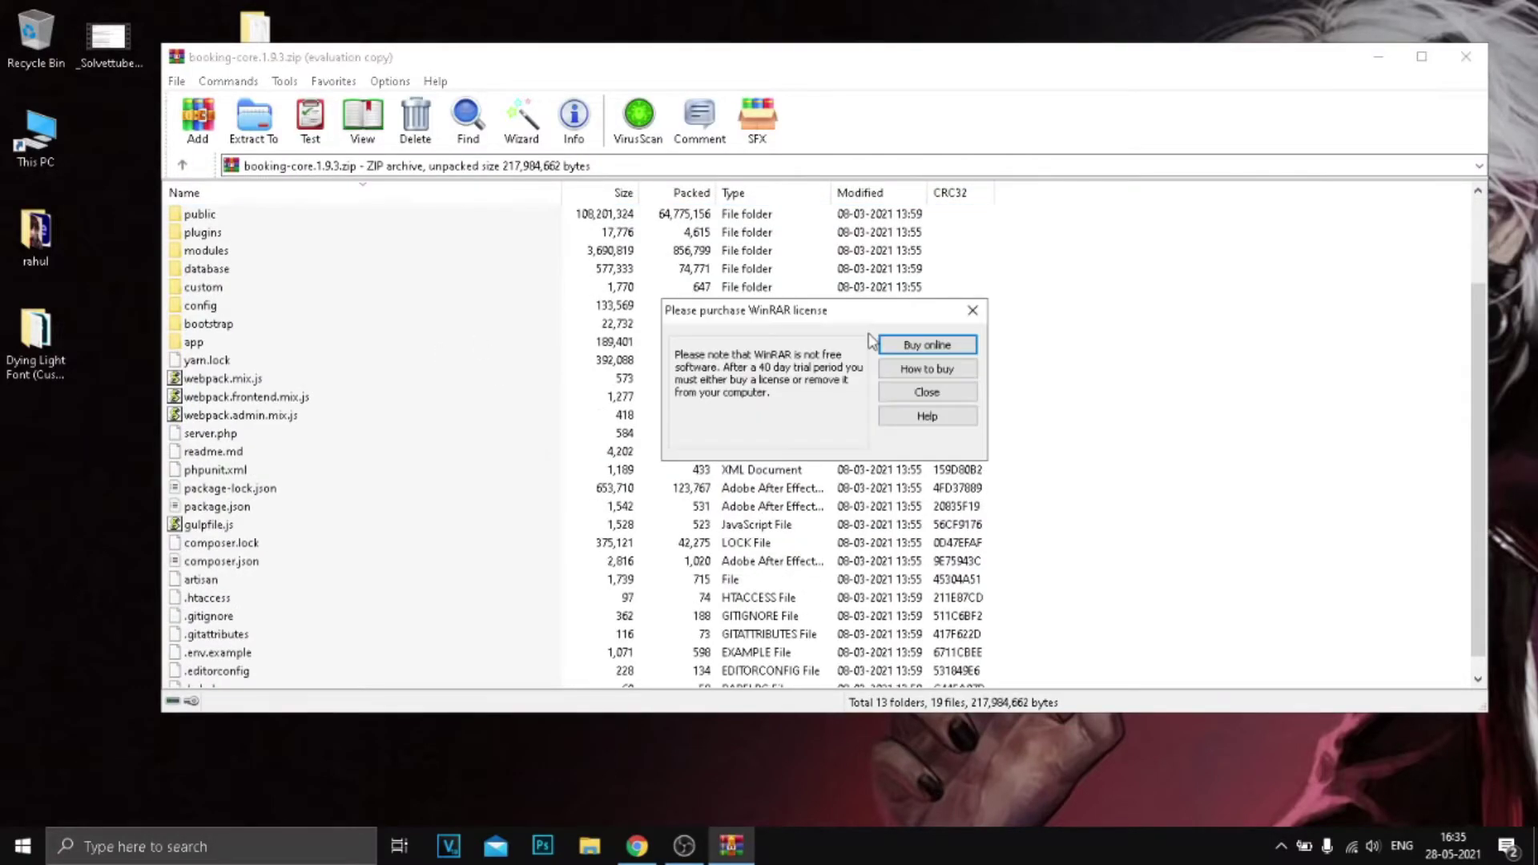
click(927, 392)
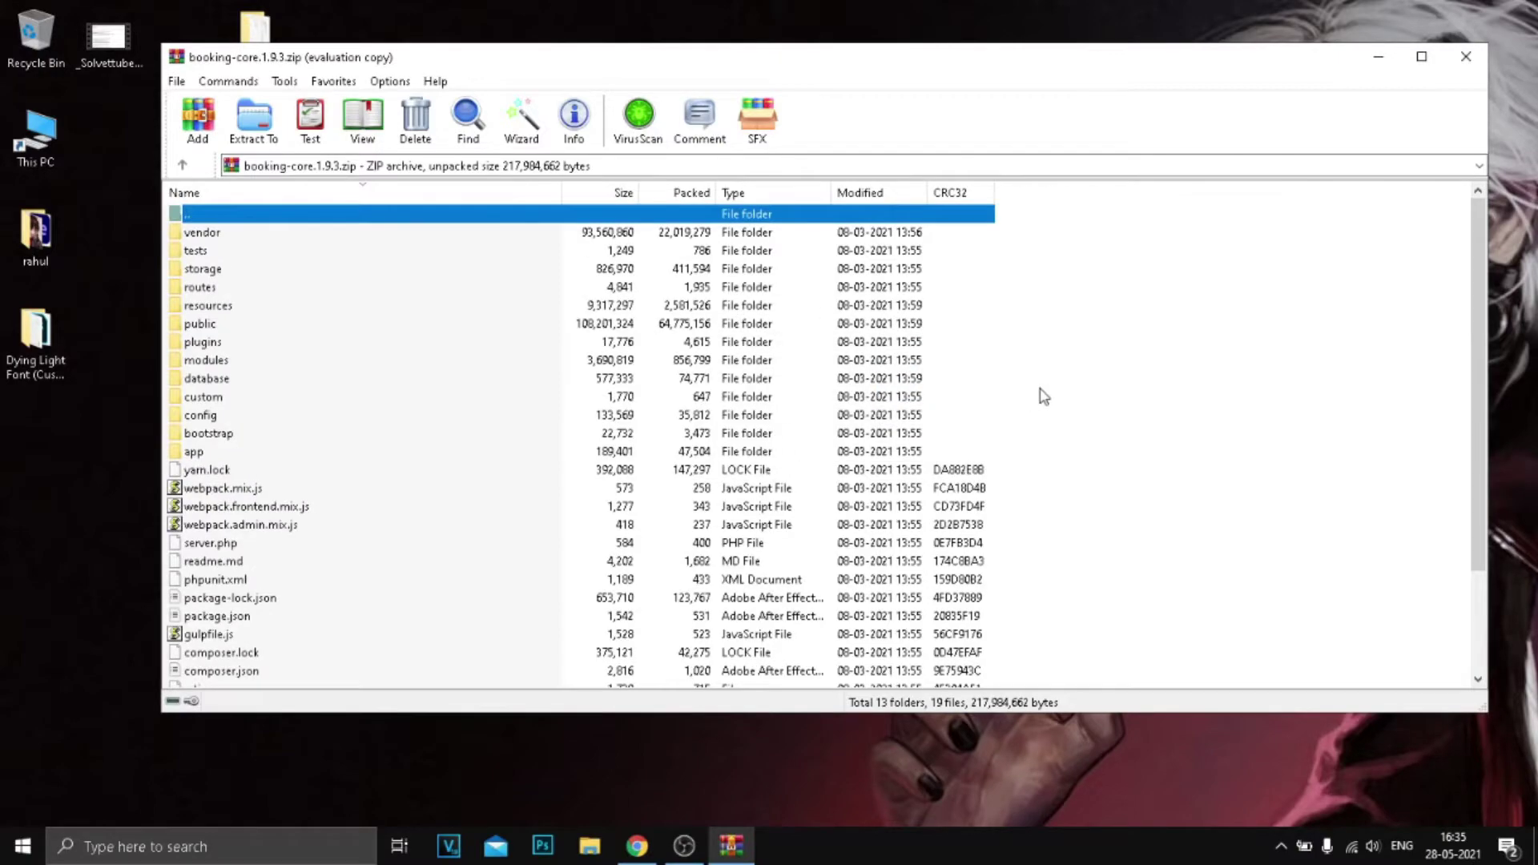
click(1466, 56)
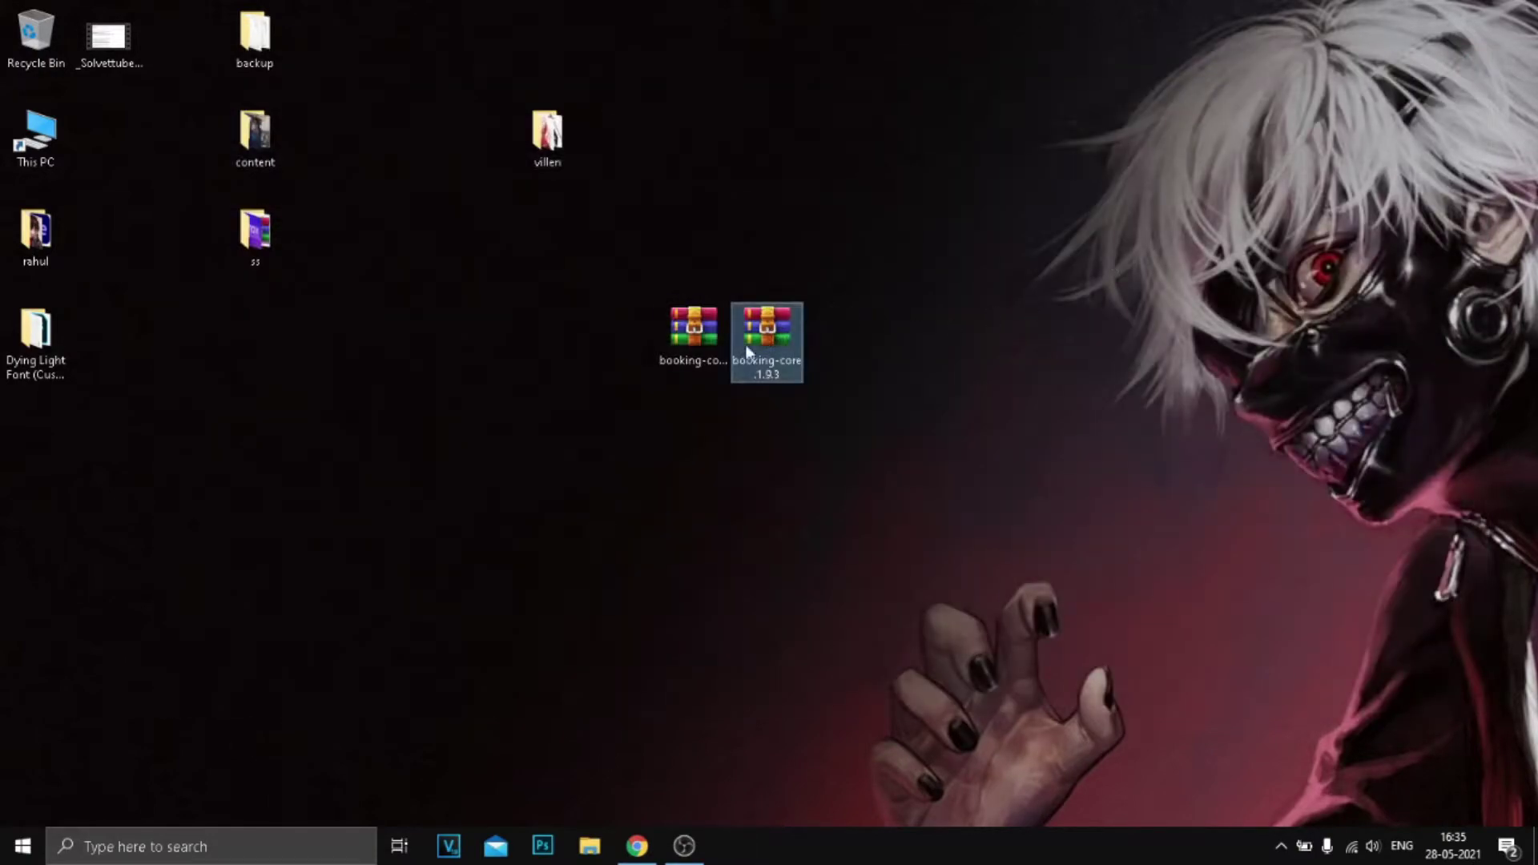
click(636, 846)
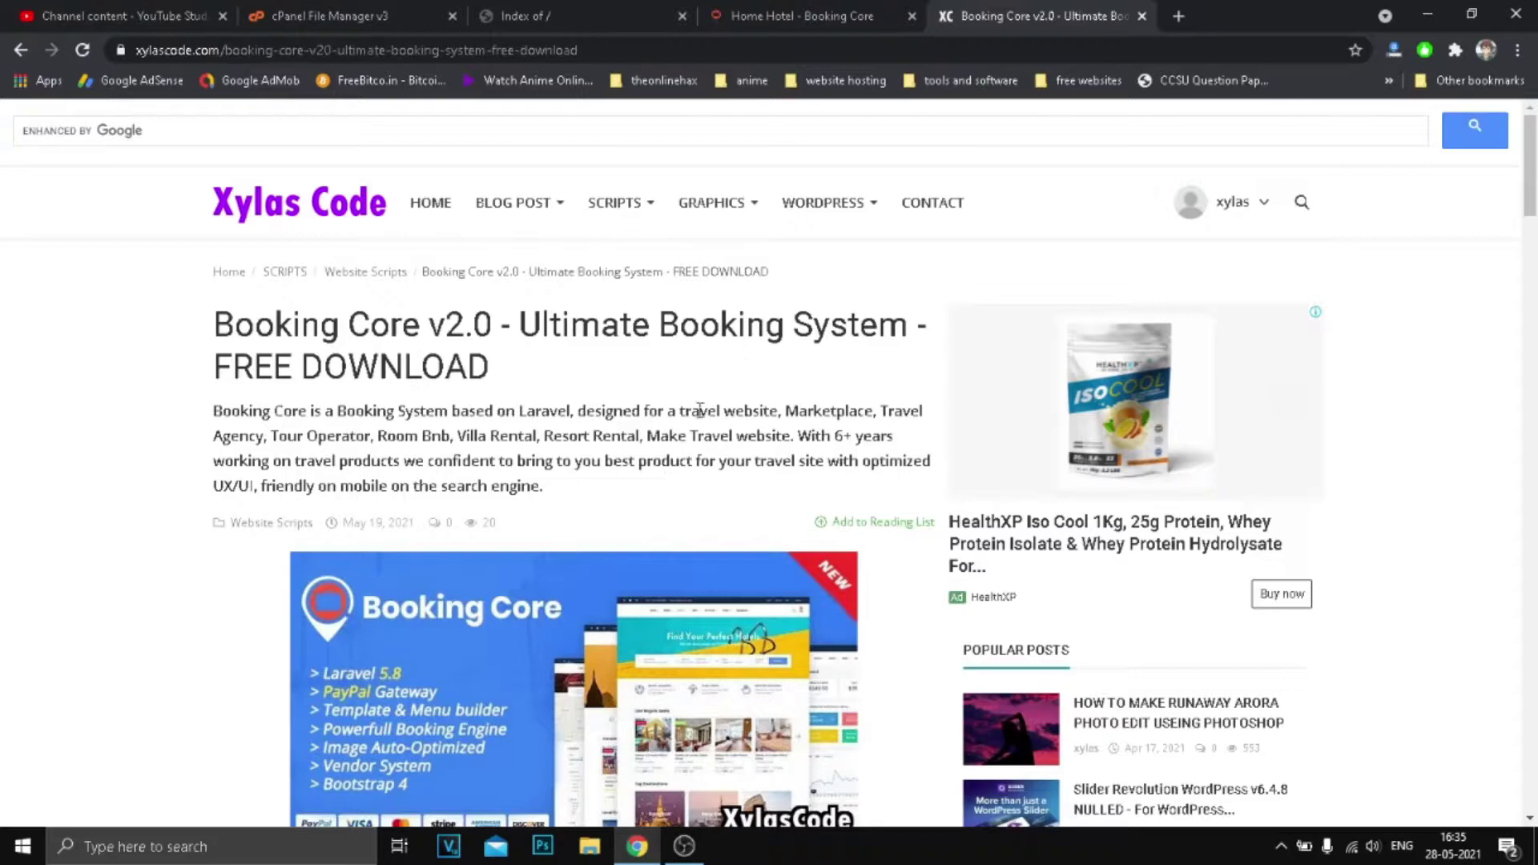
Open cPanel's upload page for public_html and shrink the browser to uncover the desktop archives.
click(583, 12)
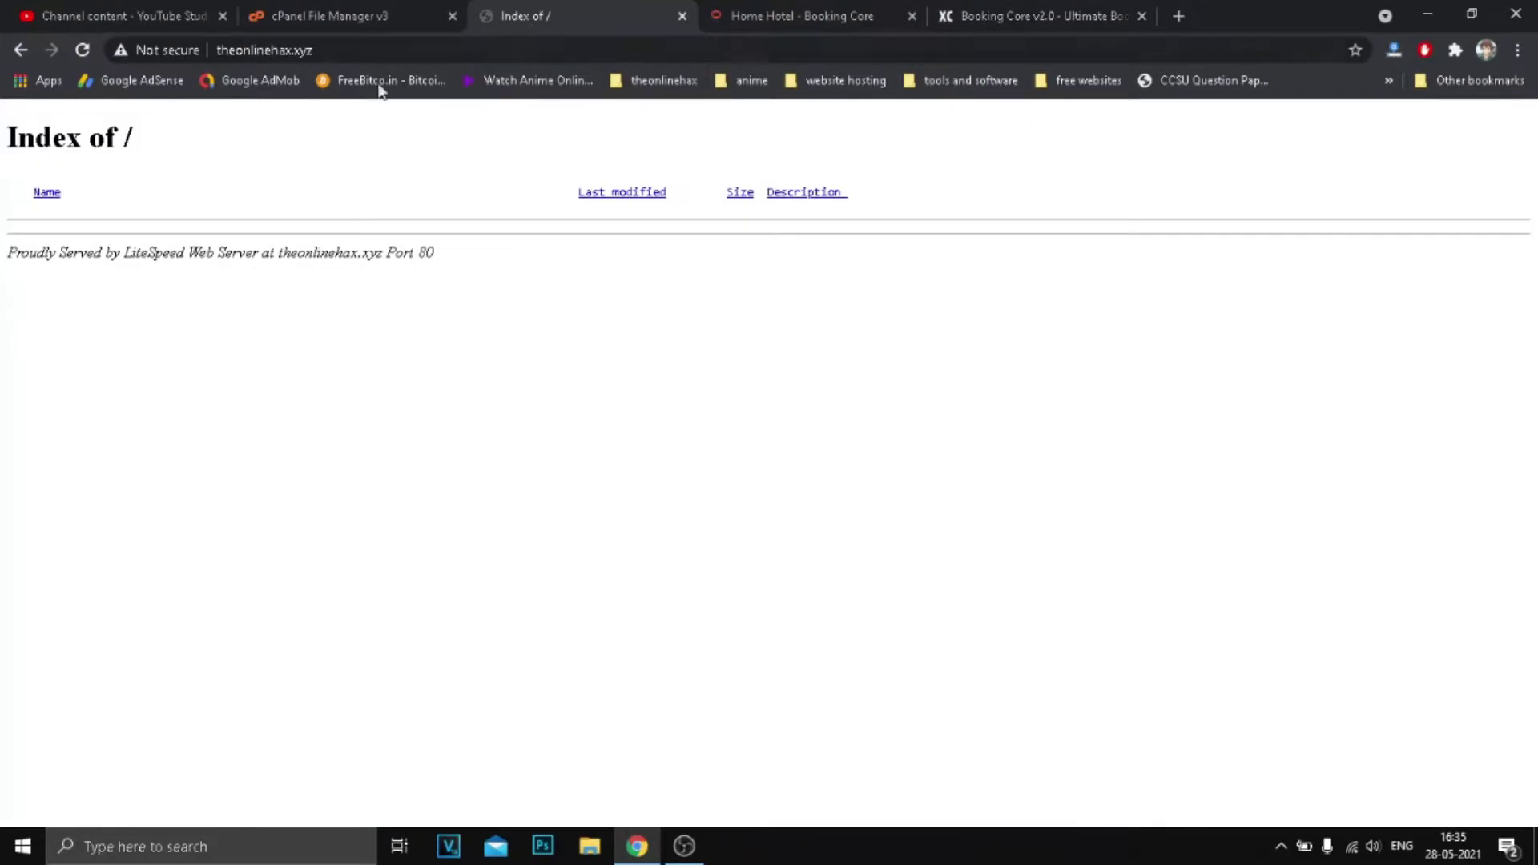
click(345, 16)
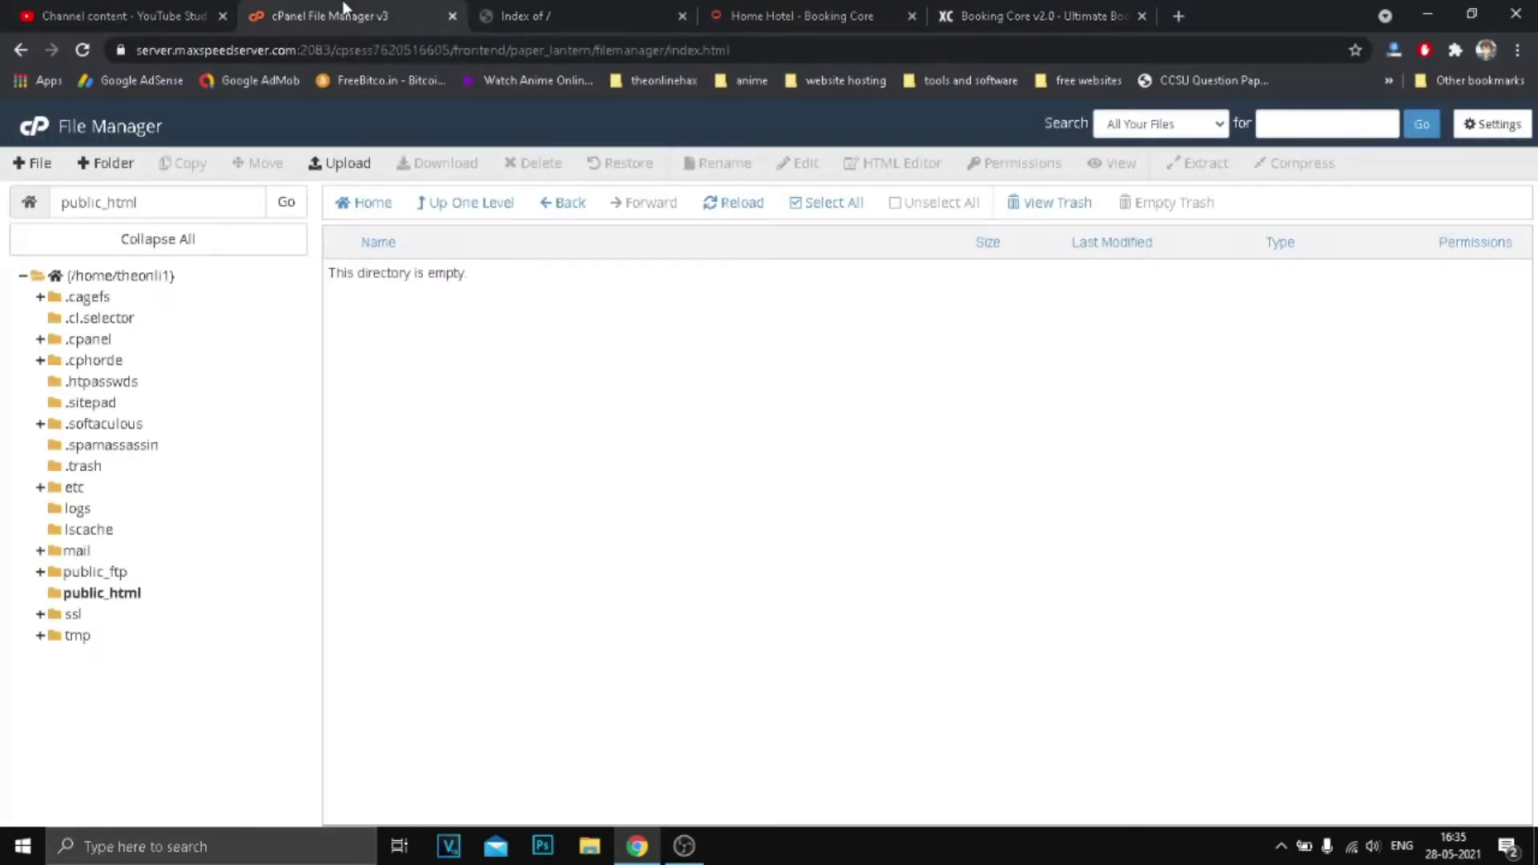
click(340, 164)
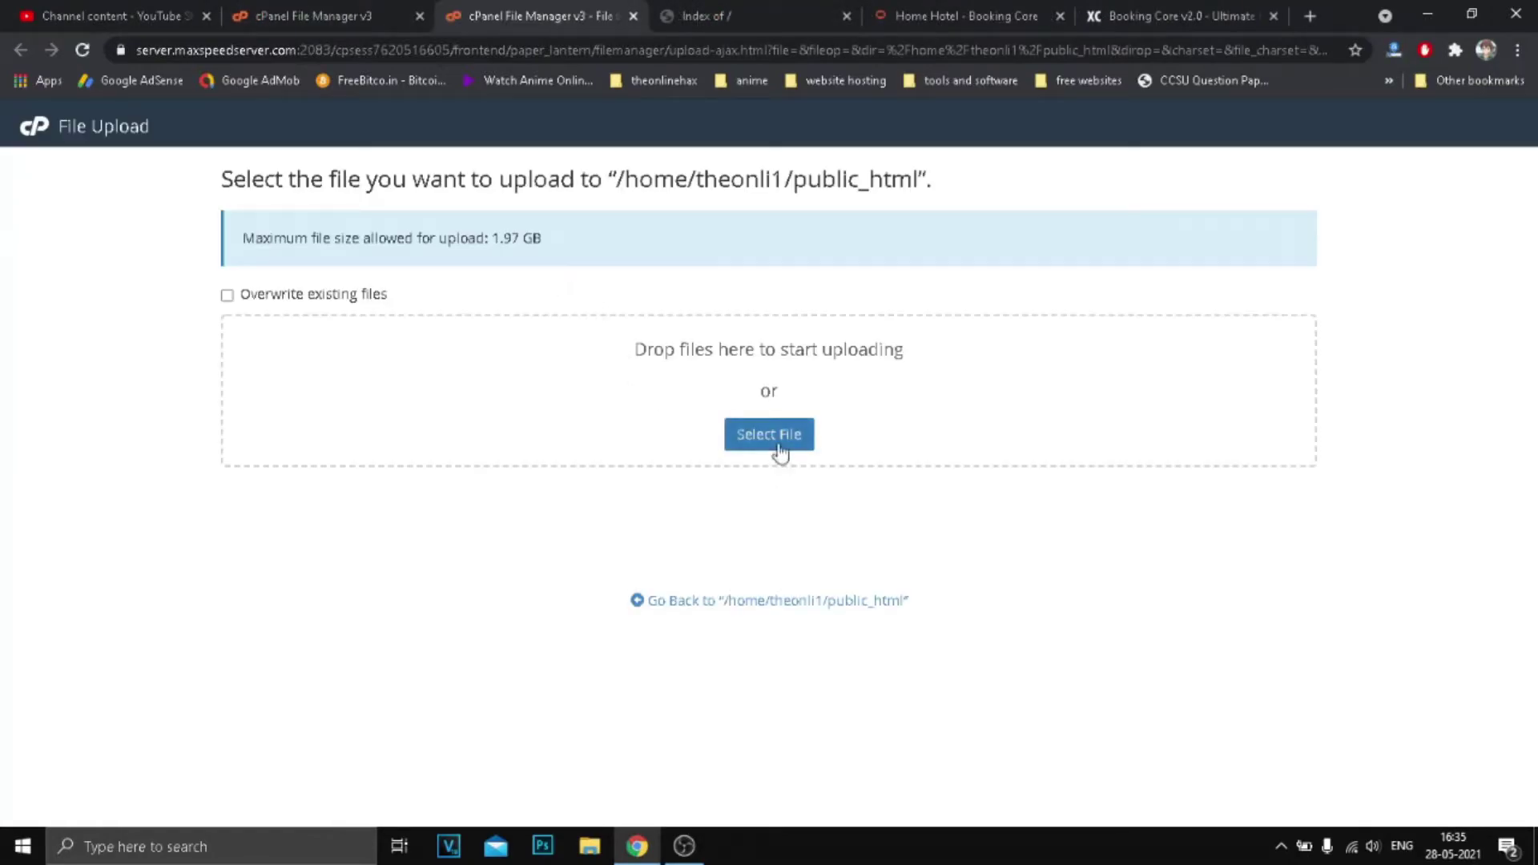
click(770, 439)
click(1473, 14)
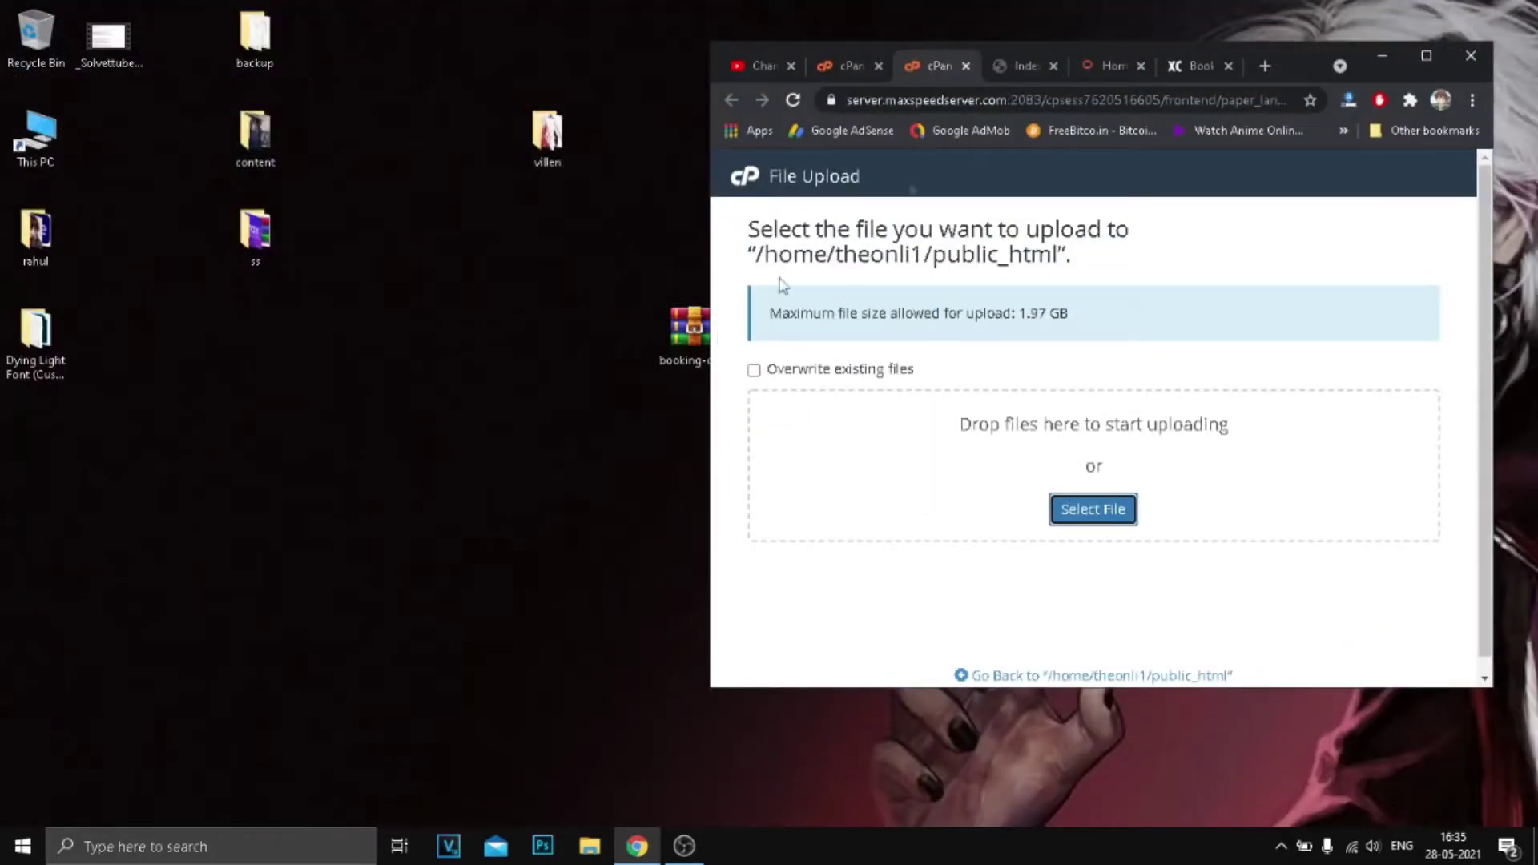
drag(1235, 46, 1445, 37)
Drag booking-core-1.9.3.zip into the upload zone, then maximise the browser and return to public_html.
click(768, 353)
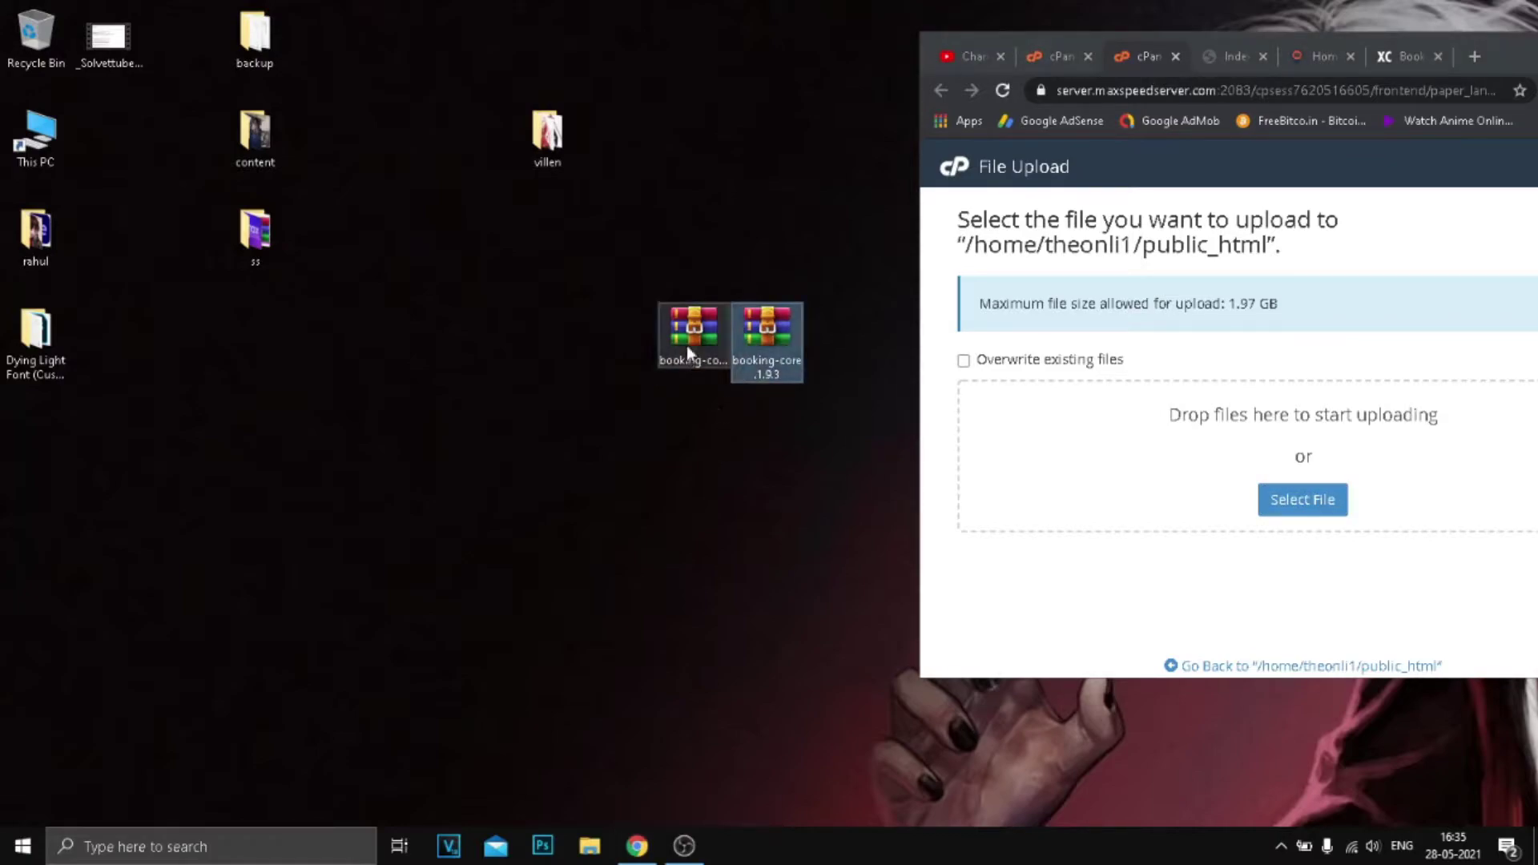
click(690, 349)
click(776, 360)
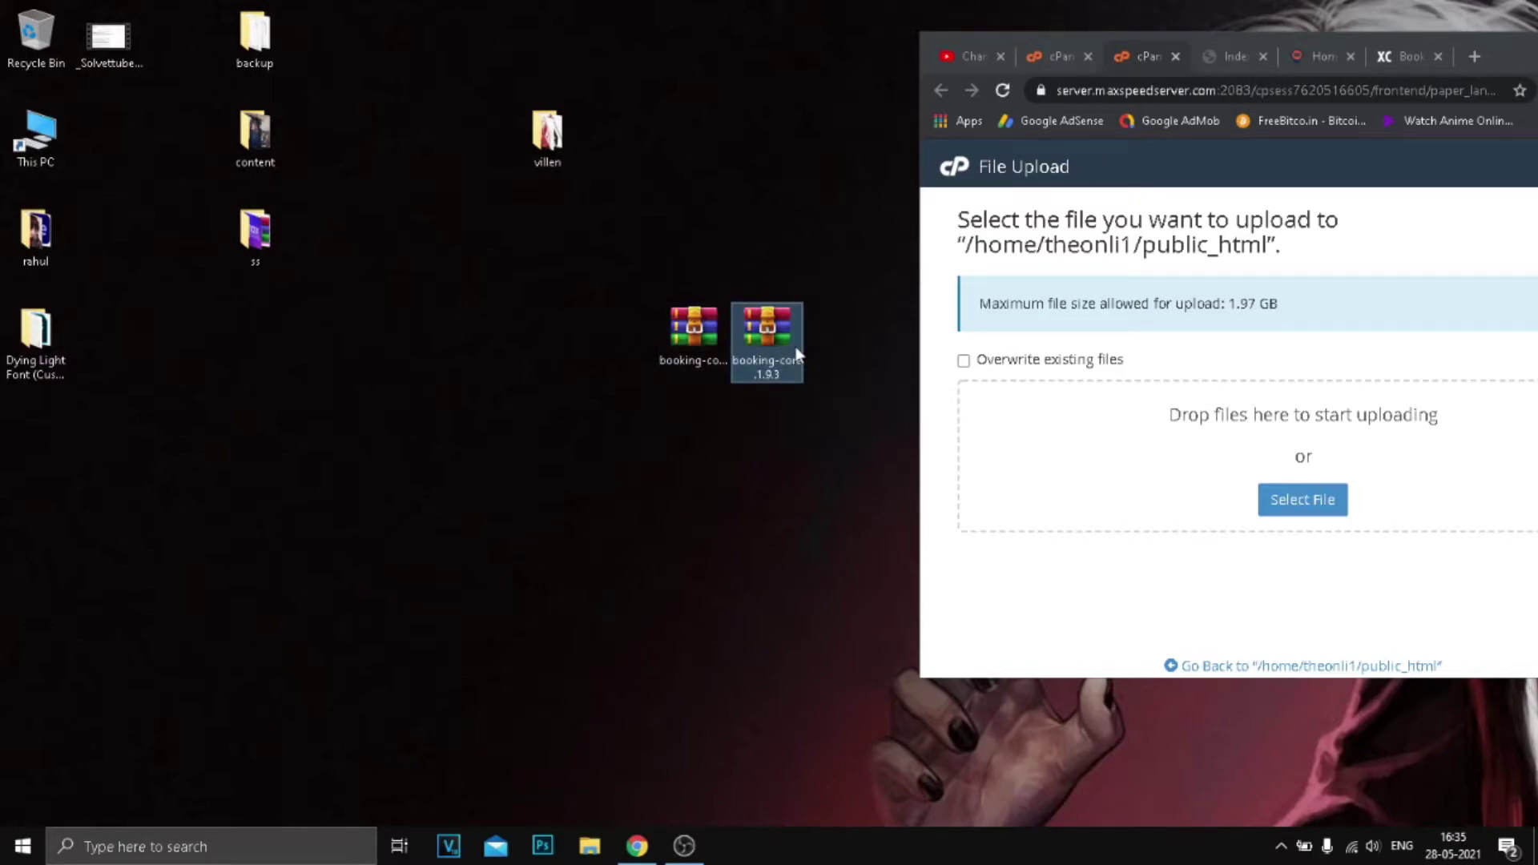
drag(797, 353, 1105, 446)
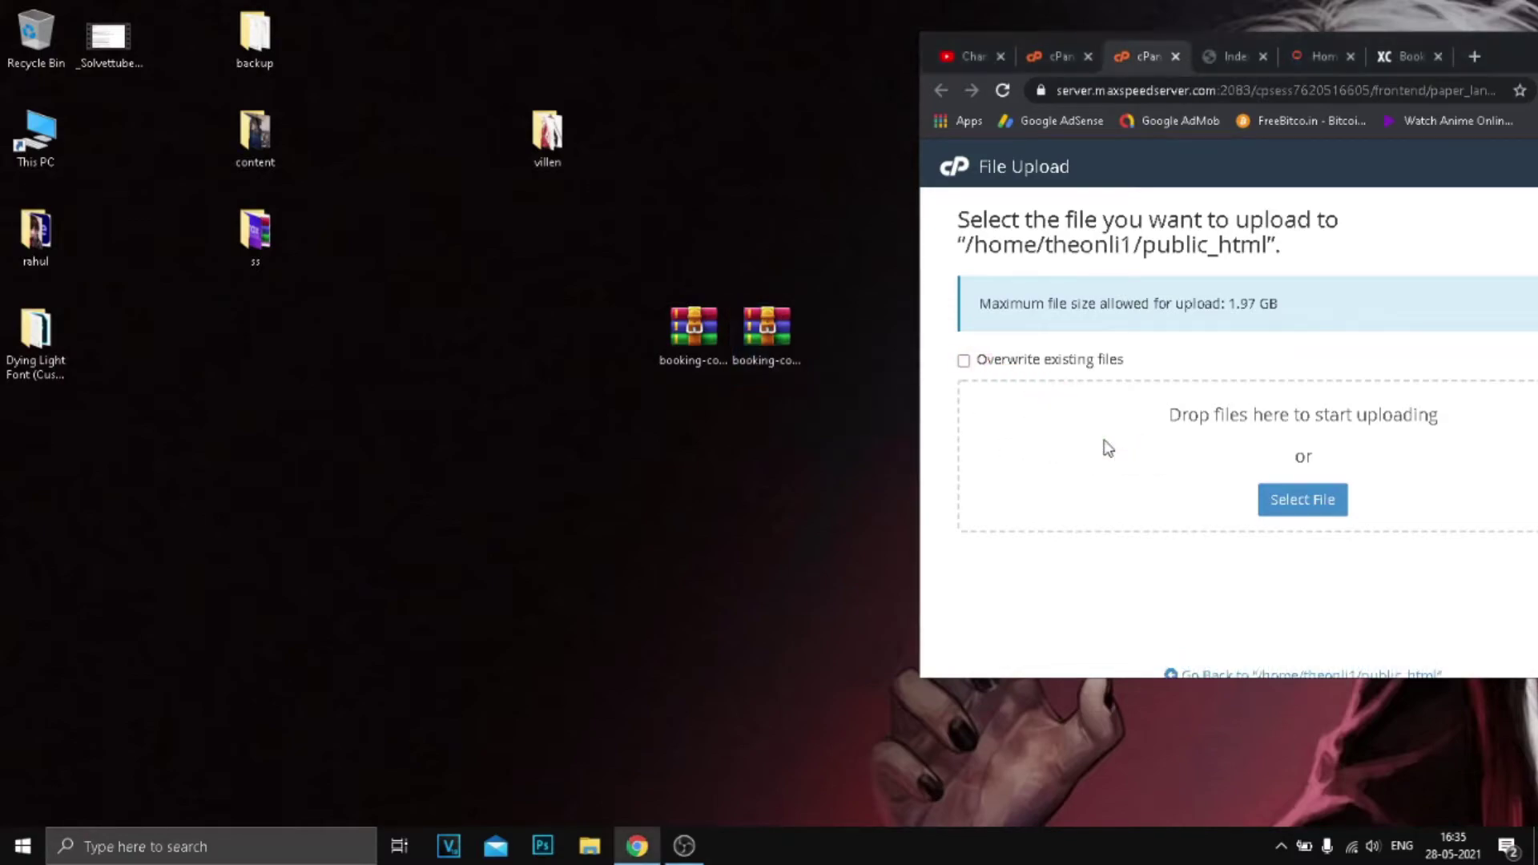
drag(1508, 56, 1137, 24)
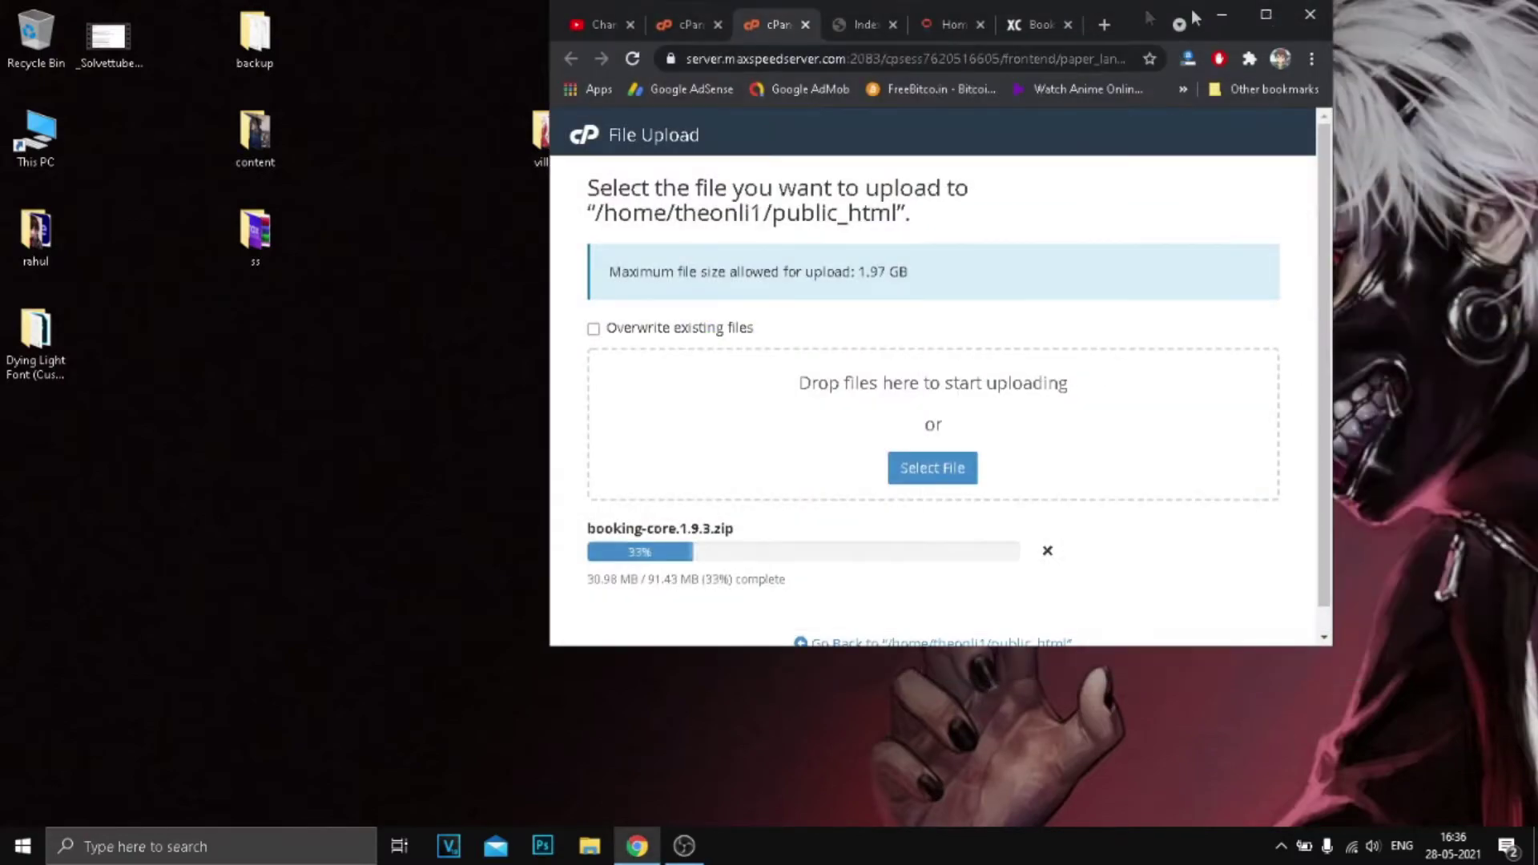
click(1263, 17)
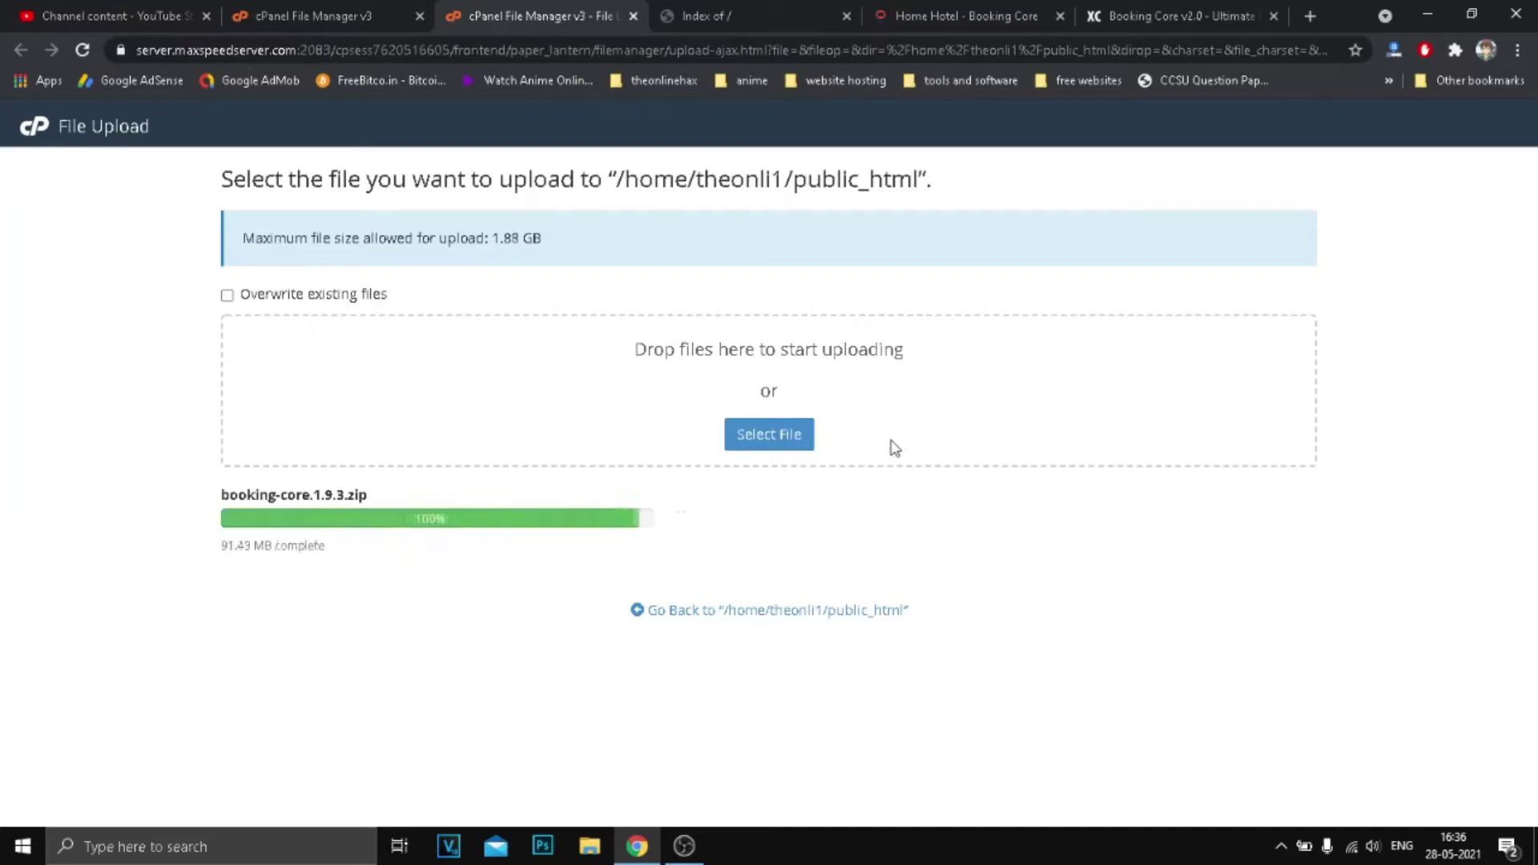
click(782, 612)
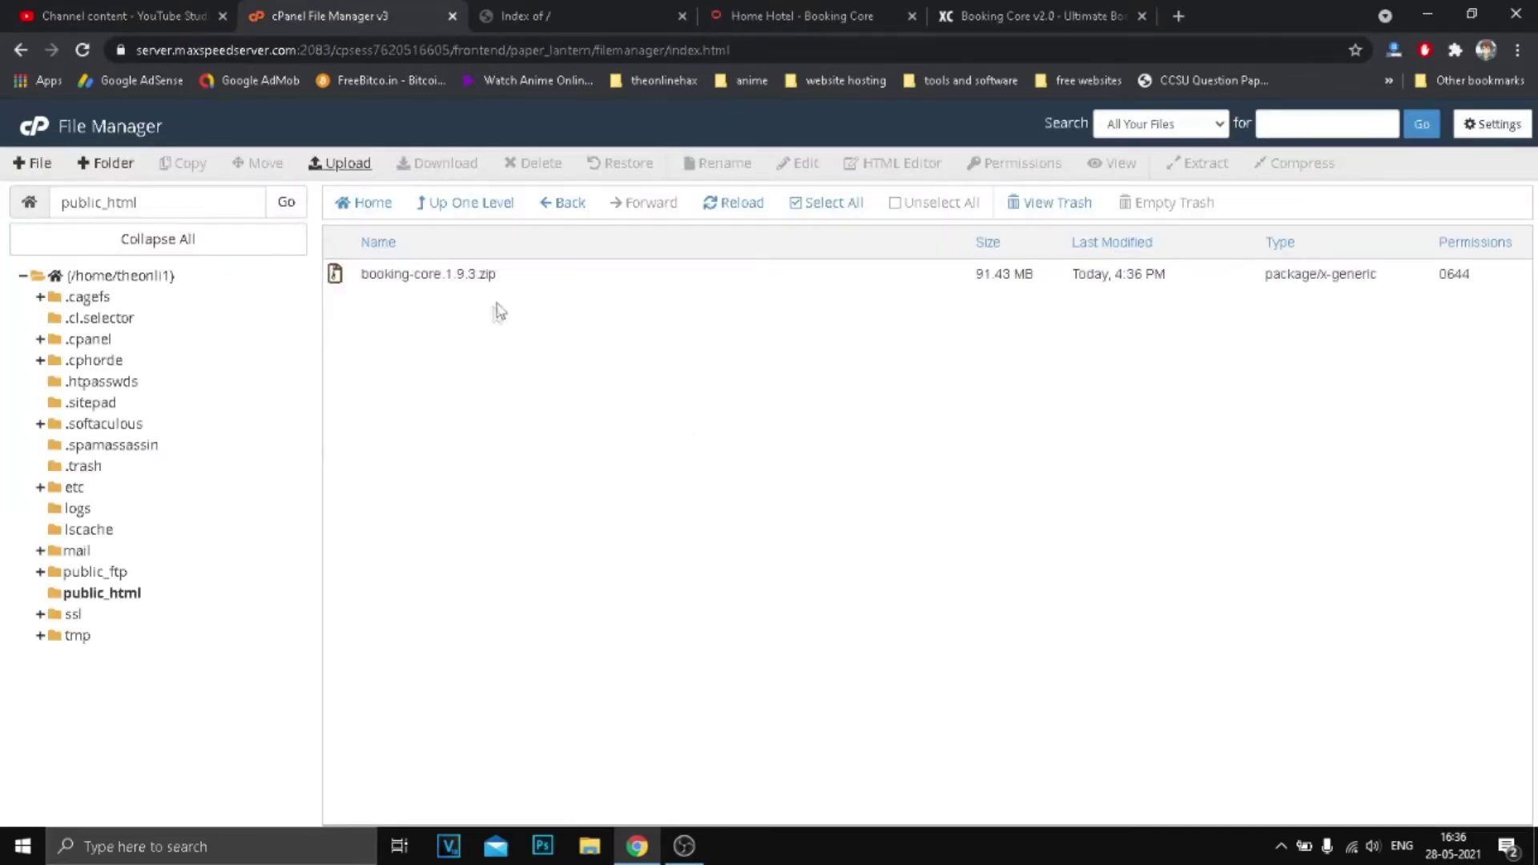
Extract booking-core.1.9.3.zip into public_html.
click(506, 277)
click(1202, 166)
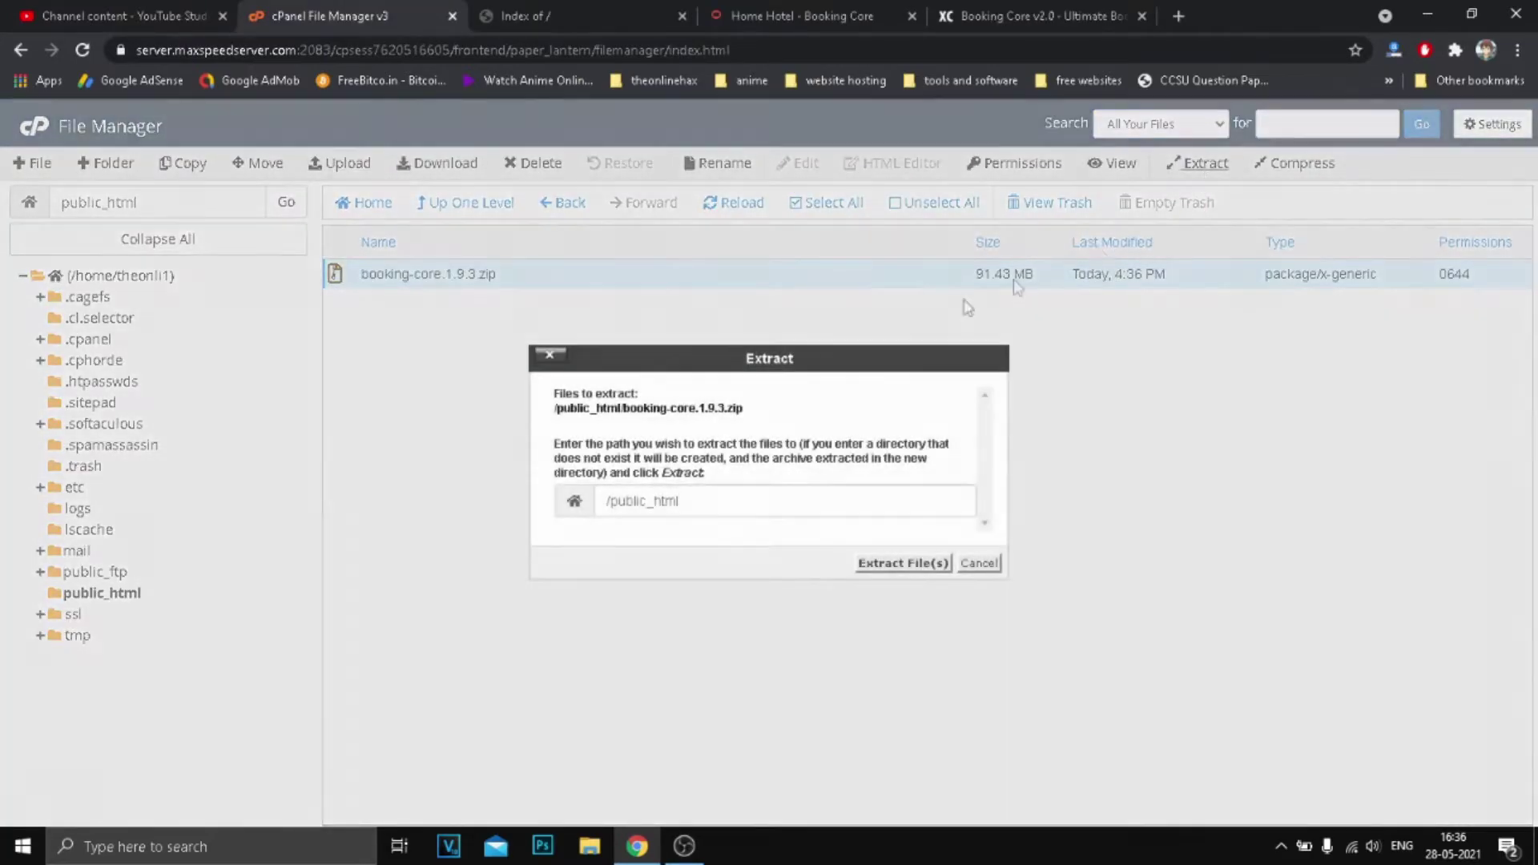
click(918, 562)
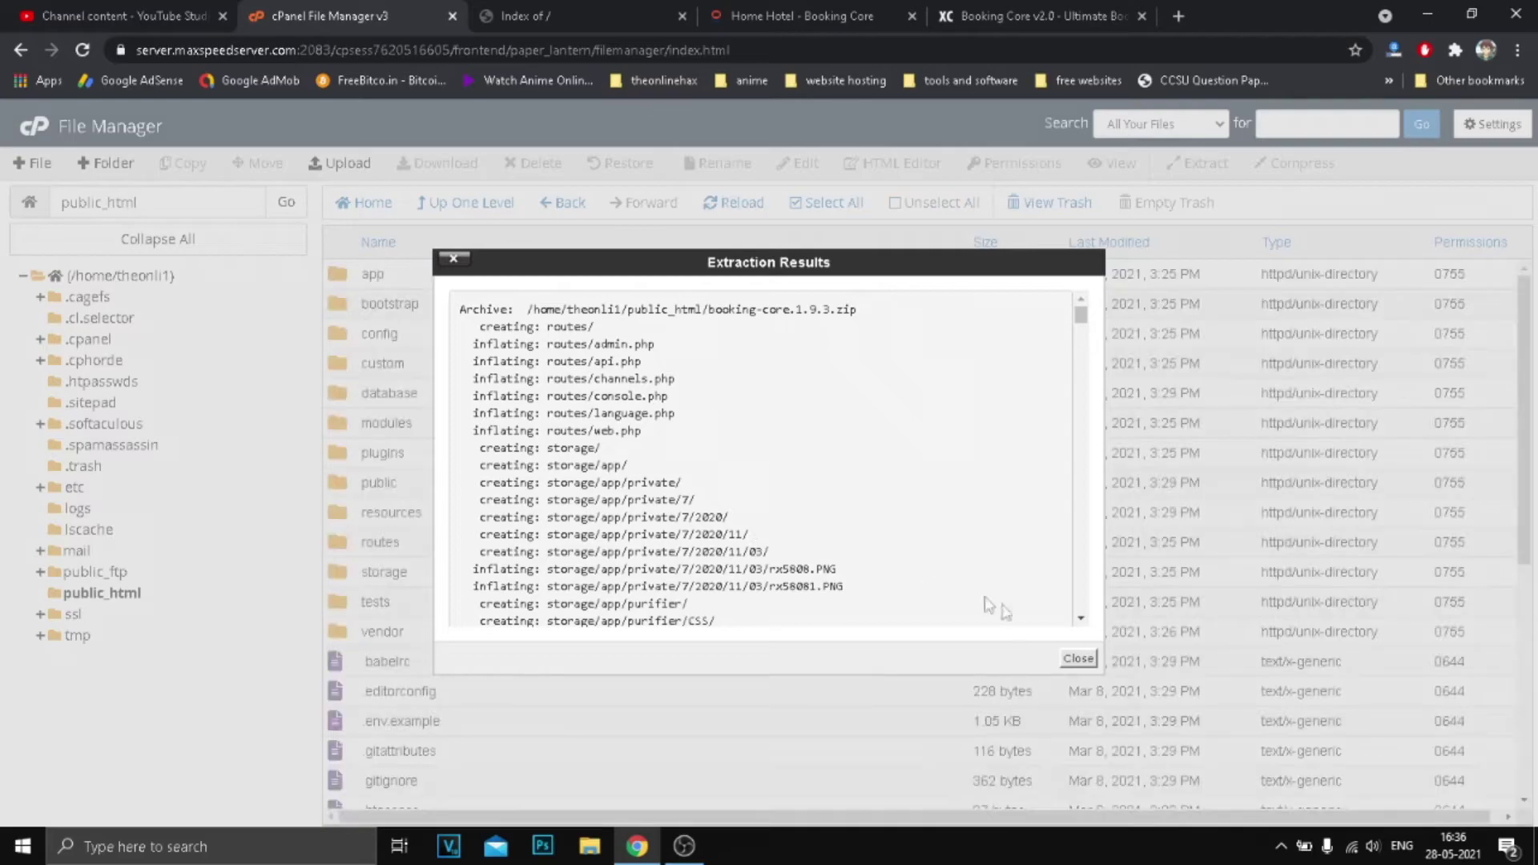
click(1065, 660)
Permanently delete booking-core.1.9.3.zip, skipping the trash, and switch to the Index of / tab.
scroll(740, 550, down, 5)
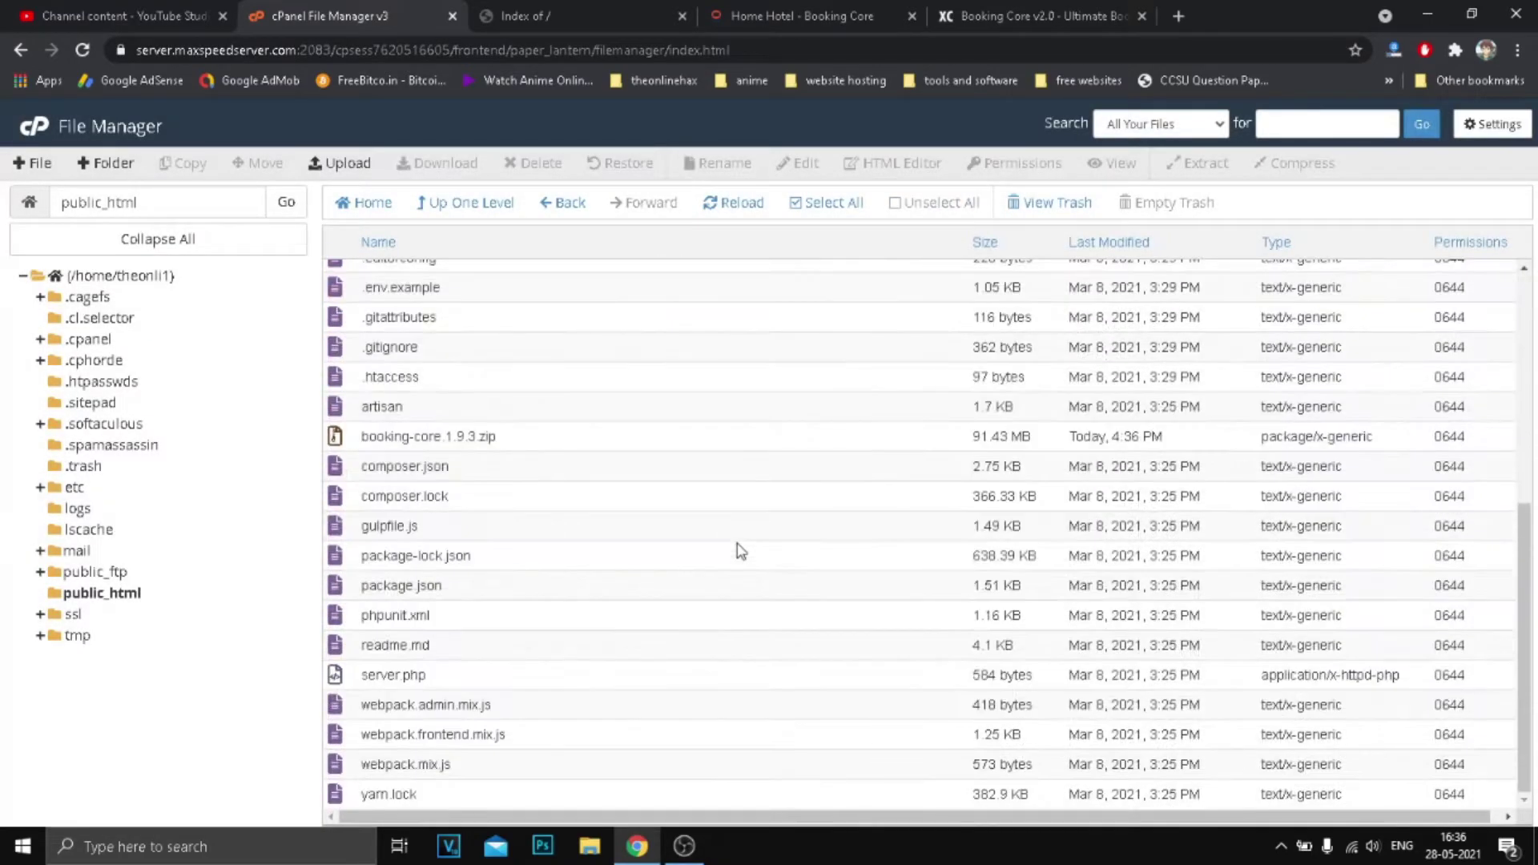
scroll(734, 550, up, 5)
scroll(697, 539, down, 2)
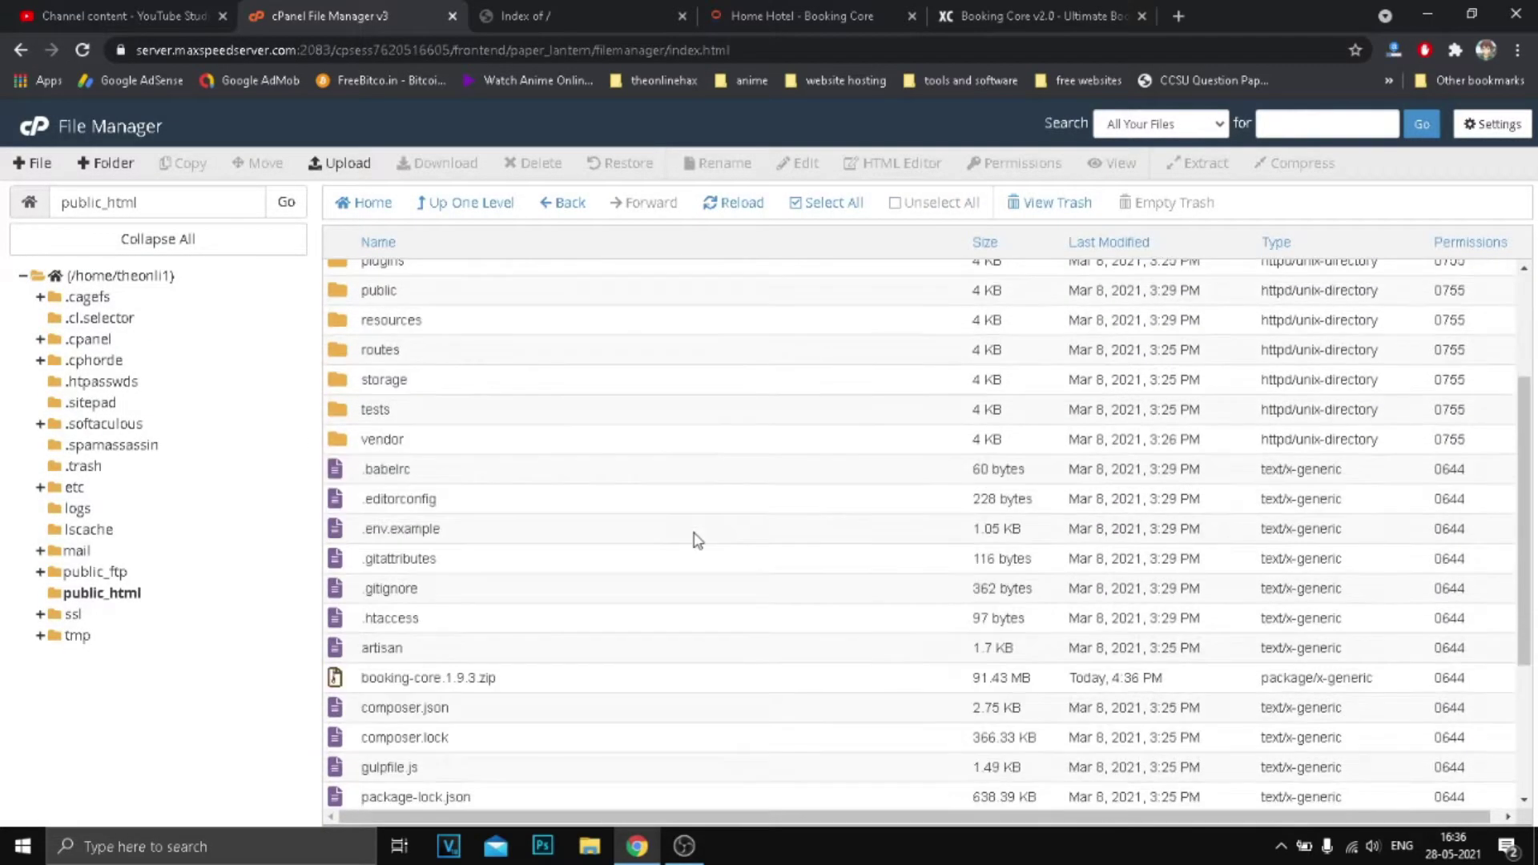
click(515, 682)
click(533, 163)
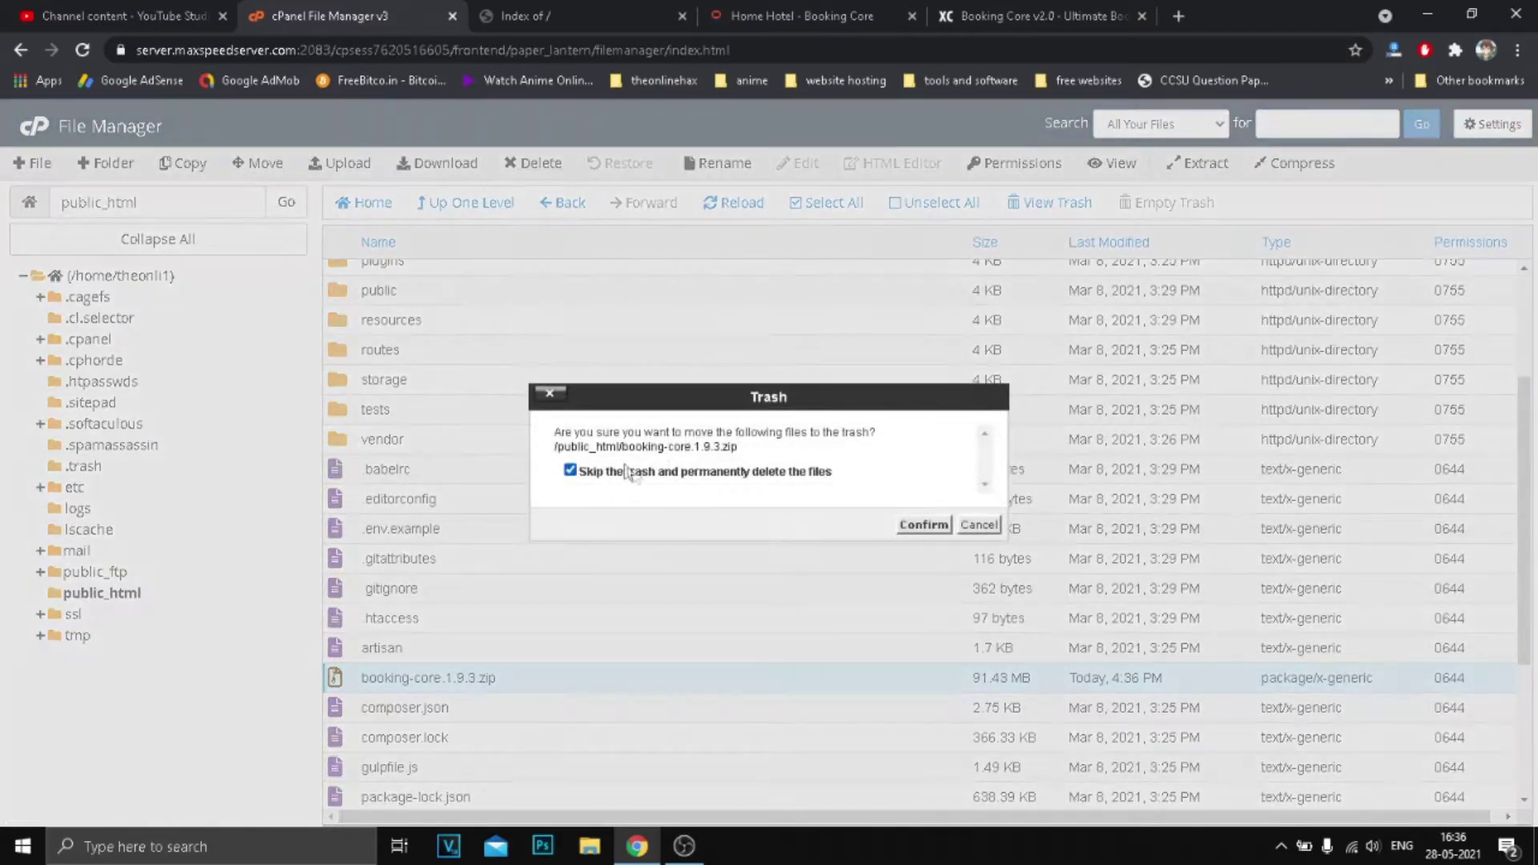
click(925, 525)
click(517, 18)
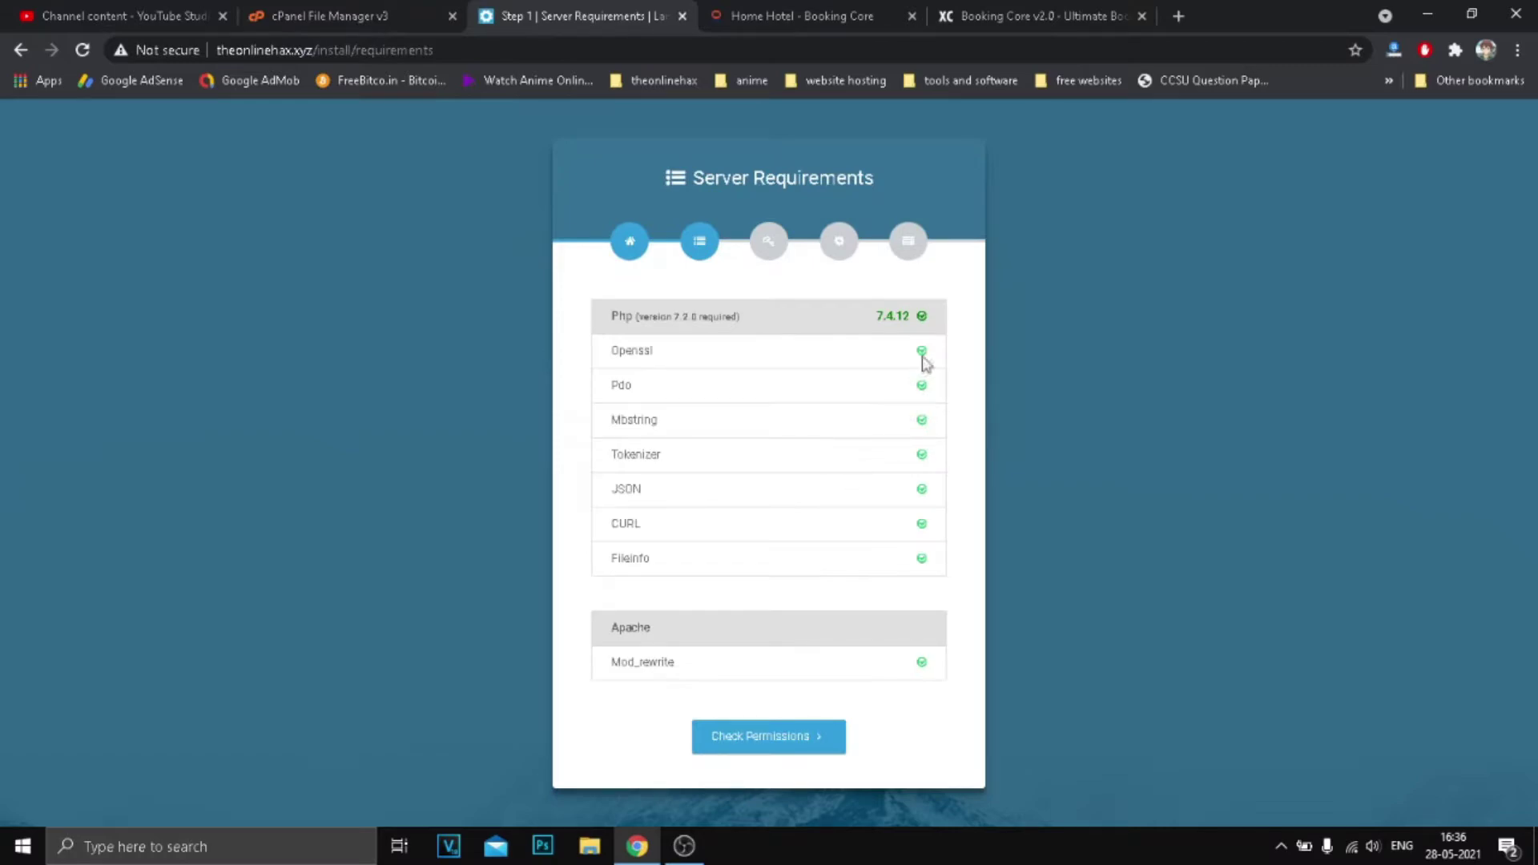
Highlight PHP version 7.4.12 on the installer's Server Requirements page.
drag(872, 327, 911, 319)
double_click(615, 322)
Go to the cPanel home page and open the PHP version selector.
click(764, 322)
click(361, 14)
click(35, 128)
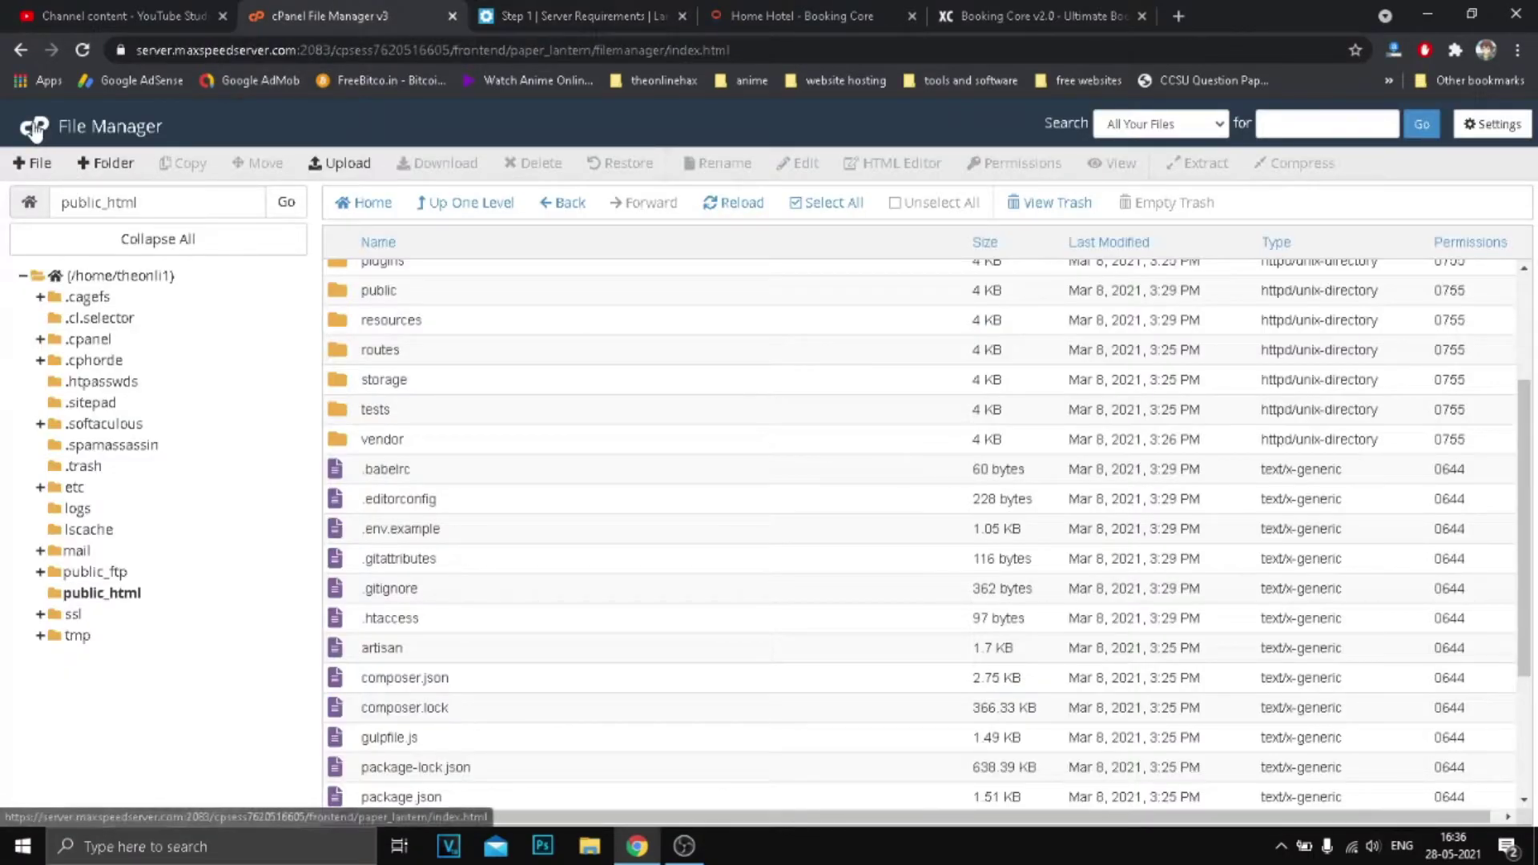
scroll(298, 455, down, 15)
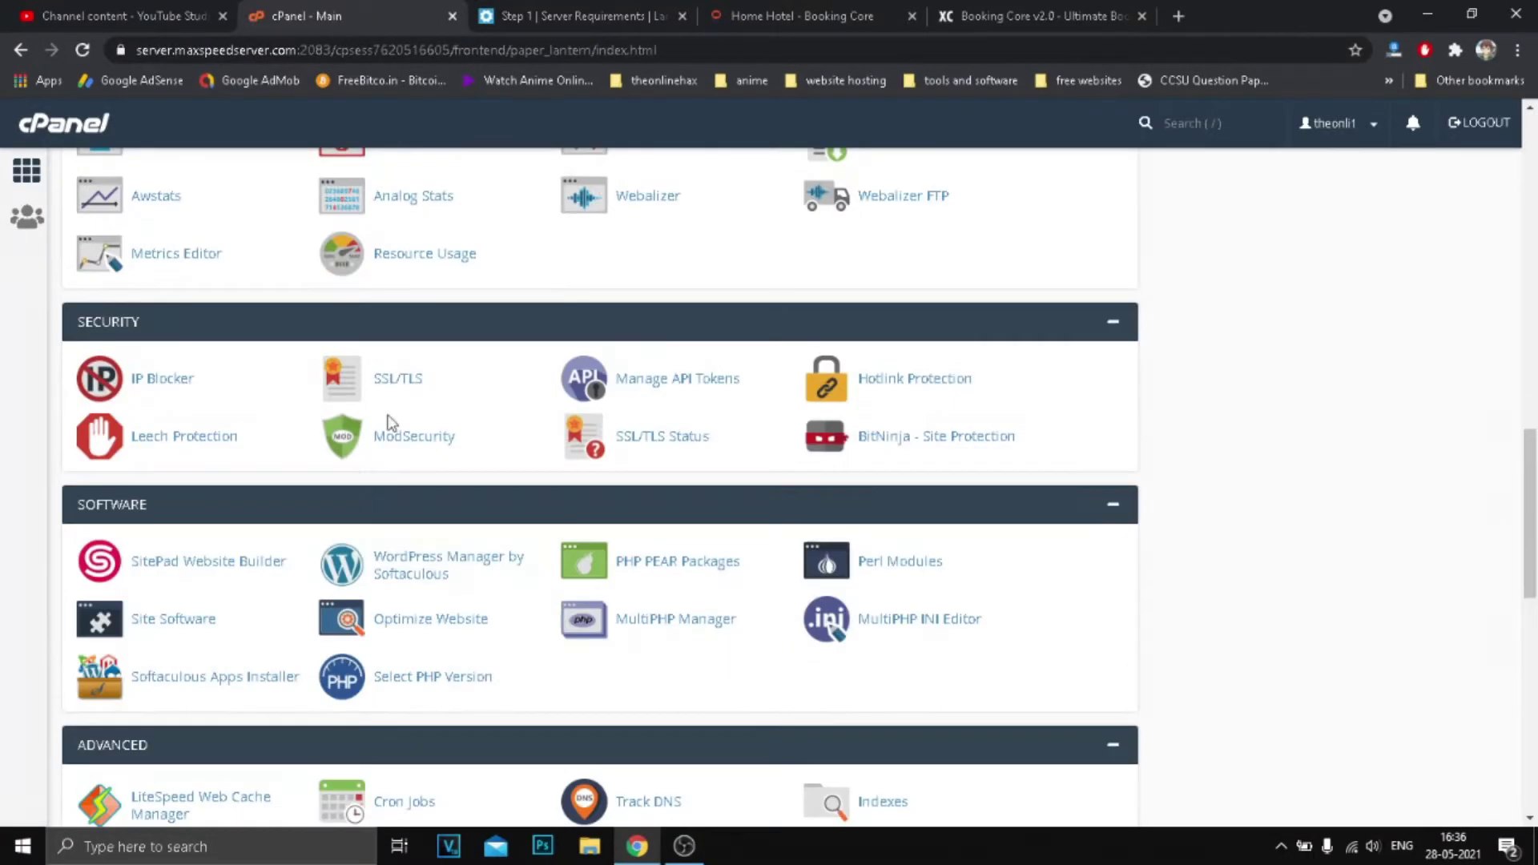
scroll(361, 472, down, 5)
scroll(490, 488, up, 10)
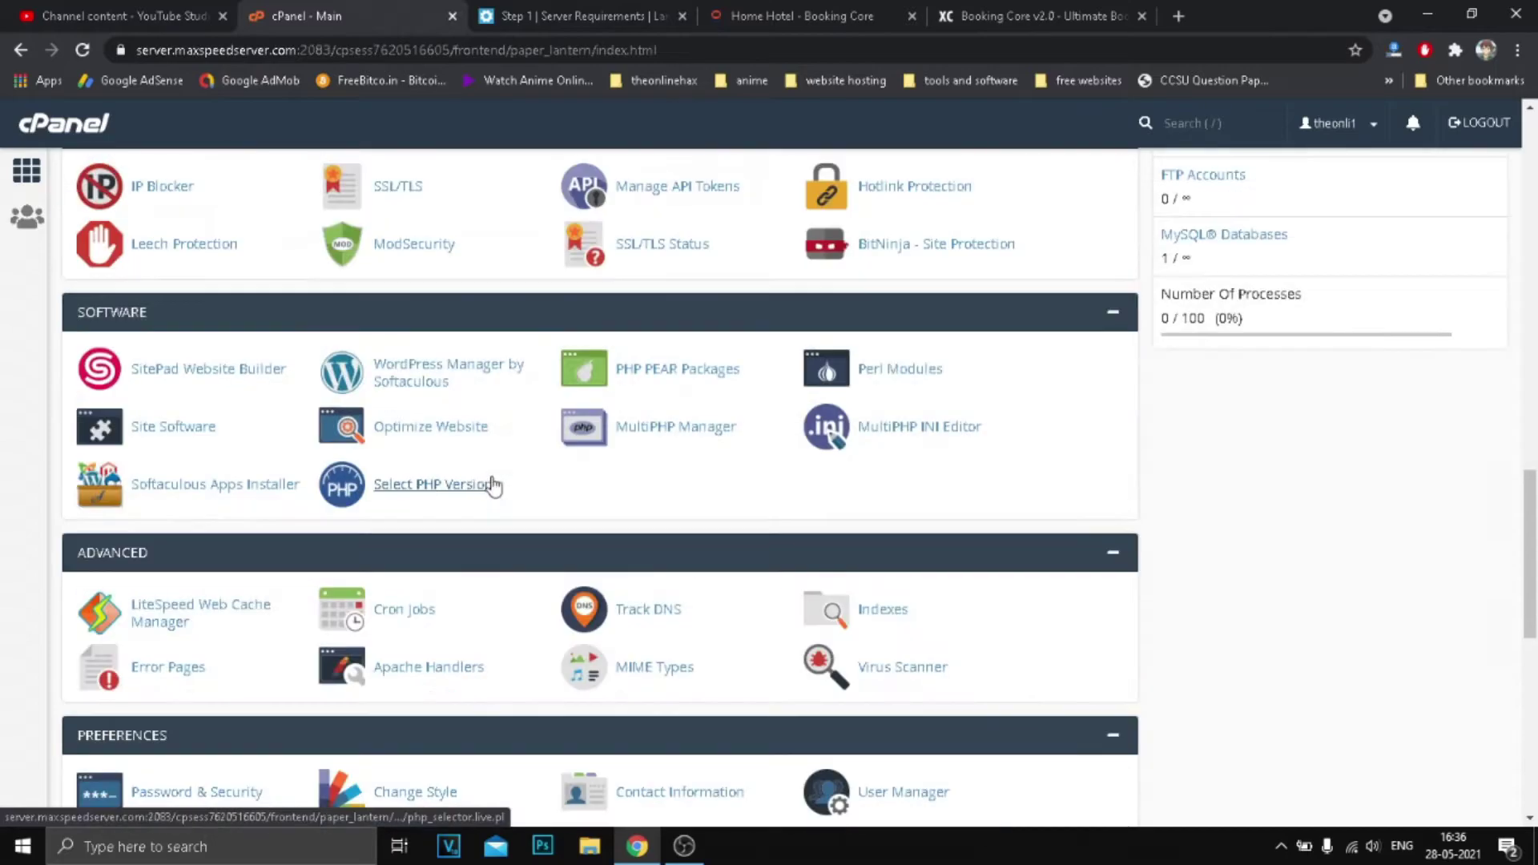
scroll(500, 641, down, 1)
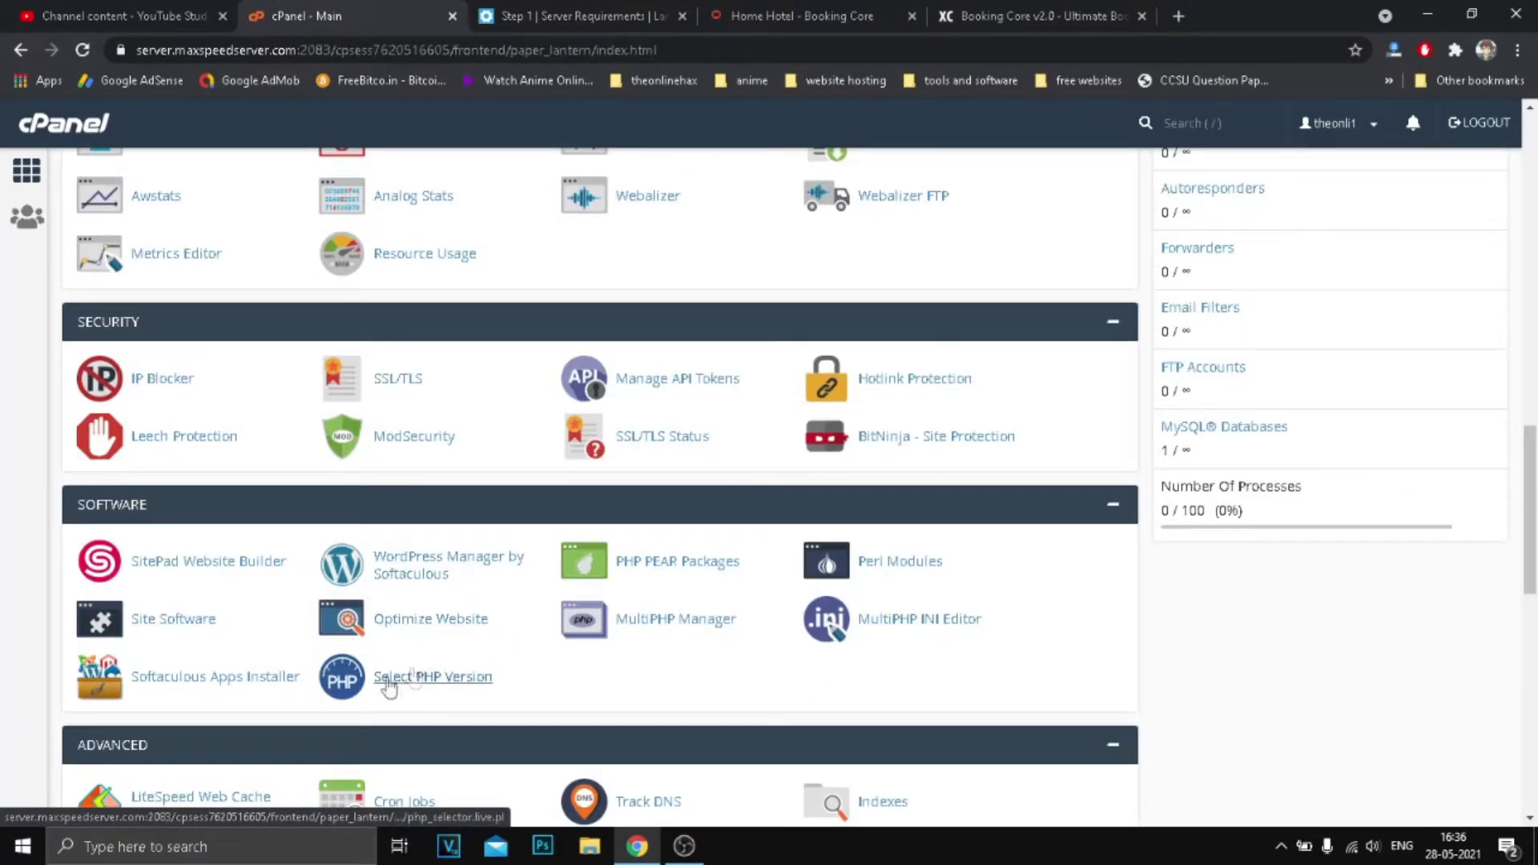
click(416, 690)
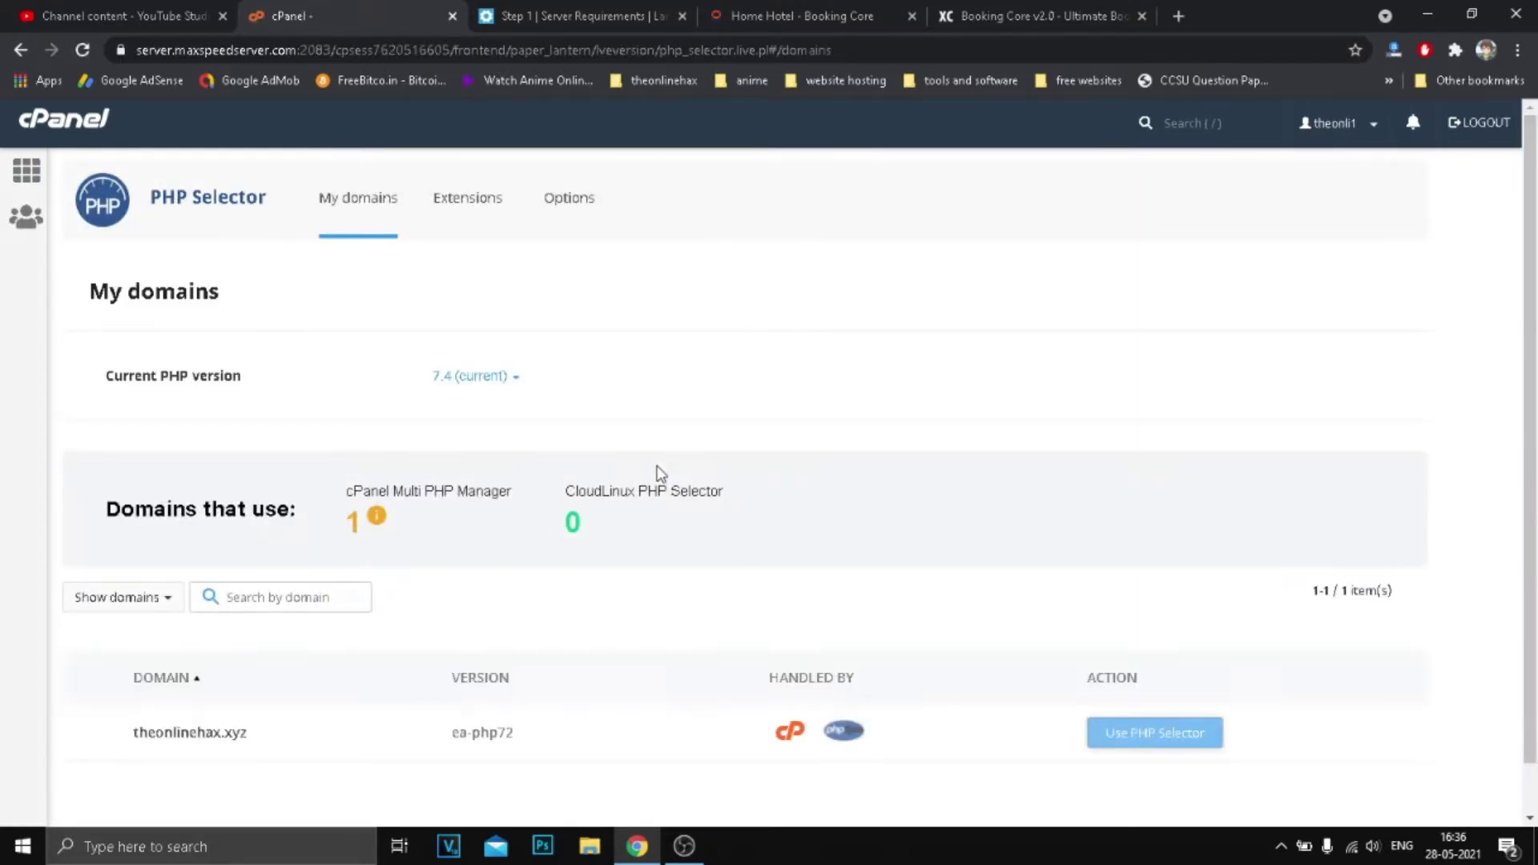
Confirm PHP 7.4 stays the current version and return to the installer's Server Requirements page.
scroll(561, 361, down, 1)
click(484, 325)
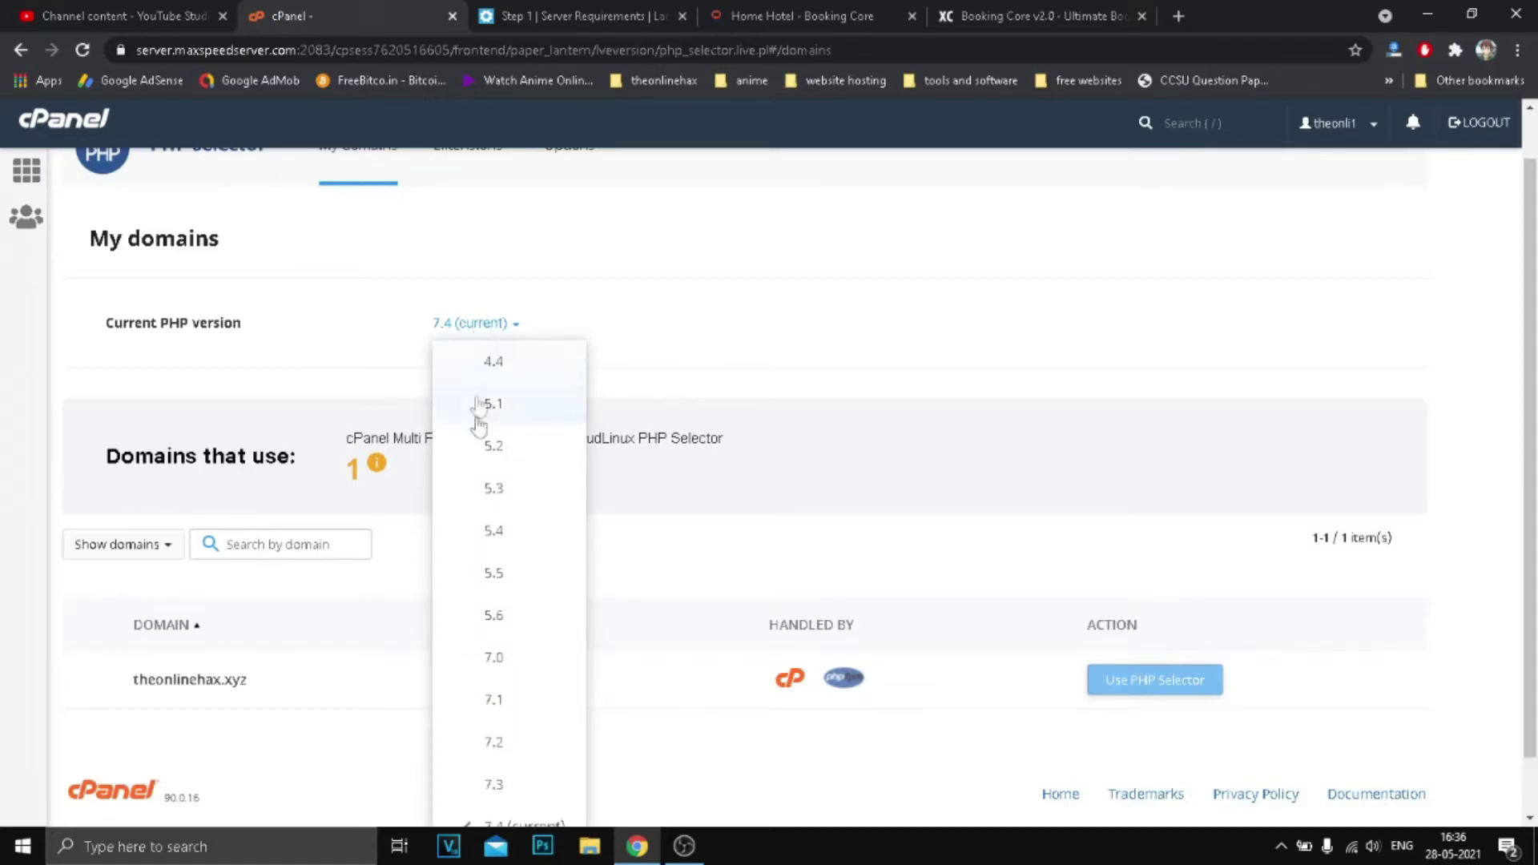
scroll(529, 601, down, 1)
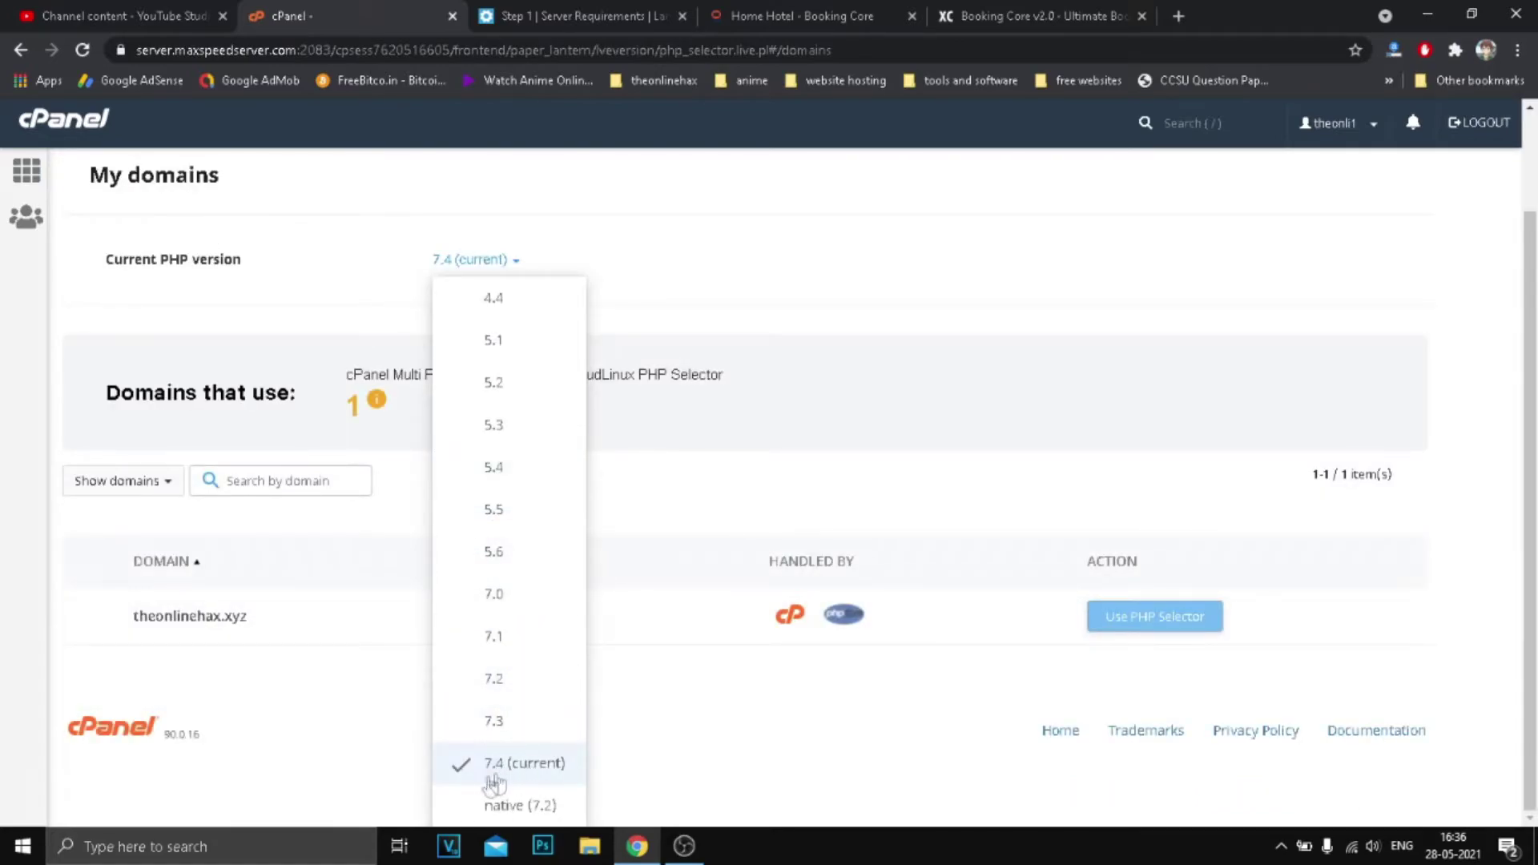
click(513, 16)
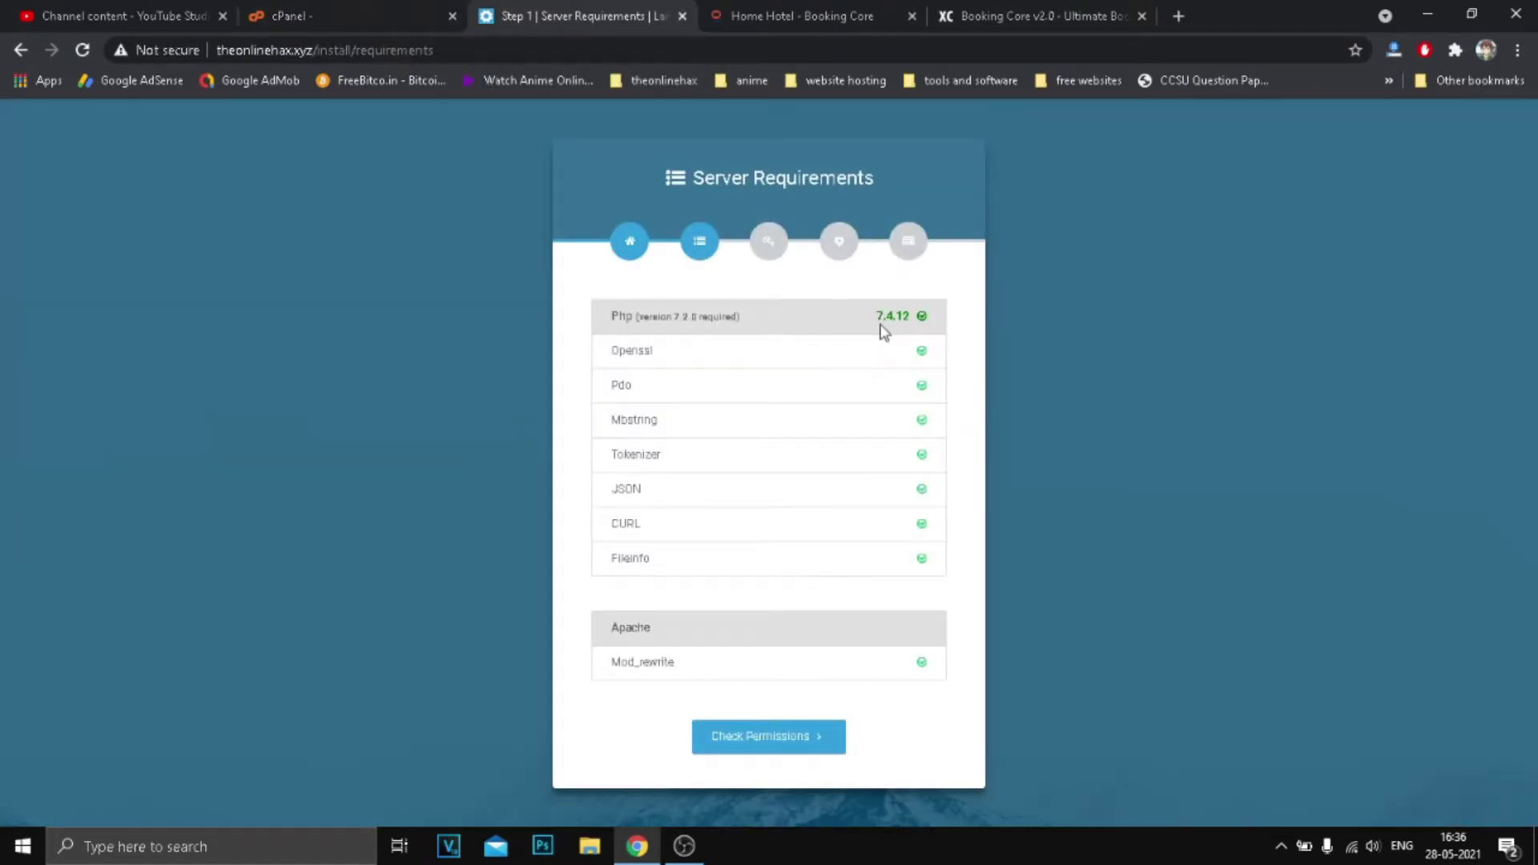
click(320, 16)
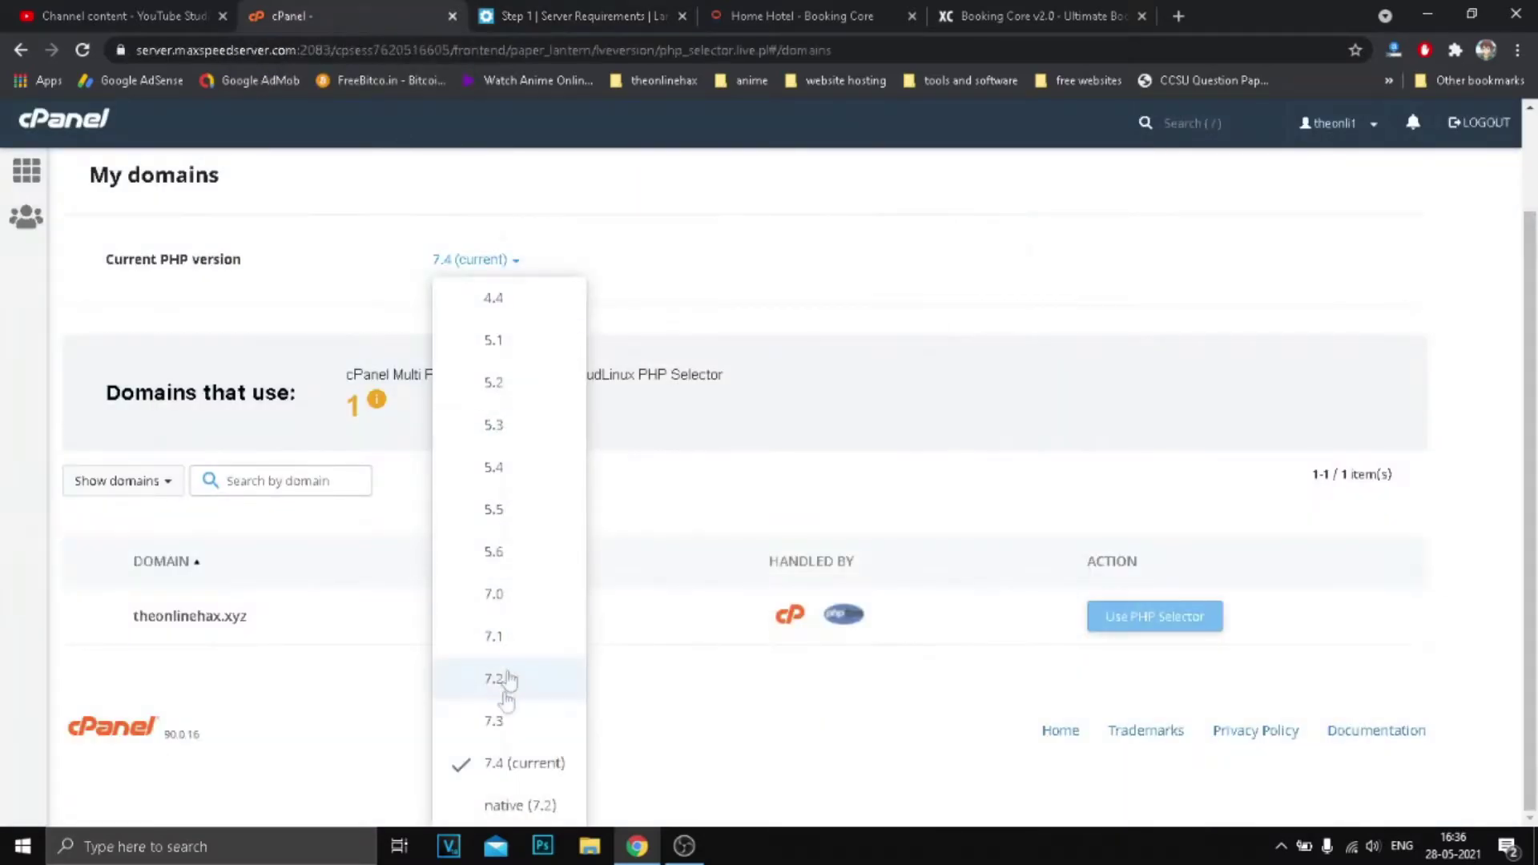
click(521, 765)
scroll(632, 516, up, 1)
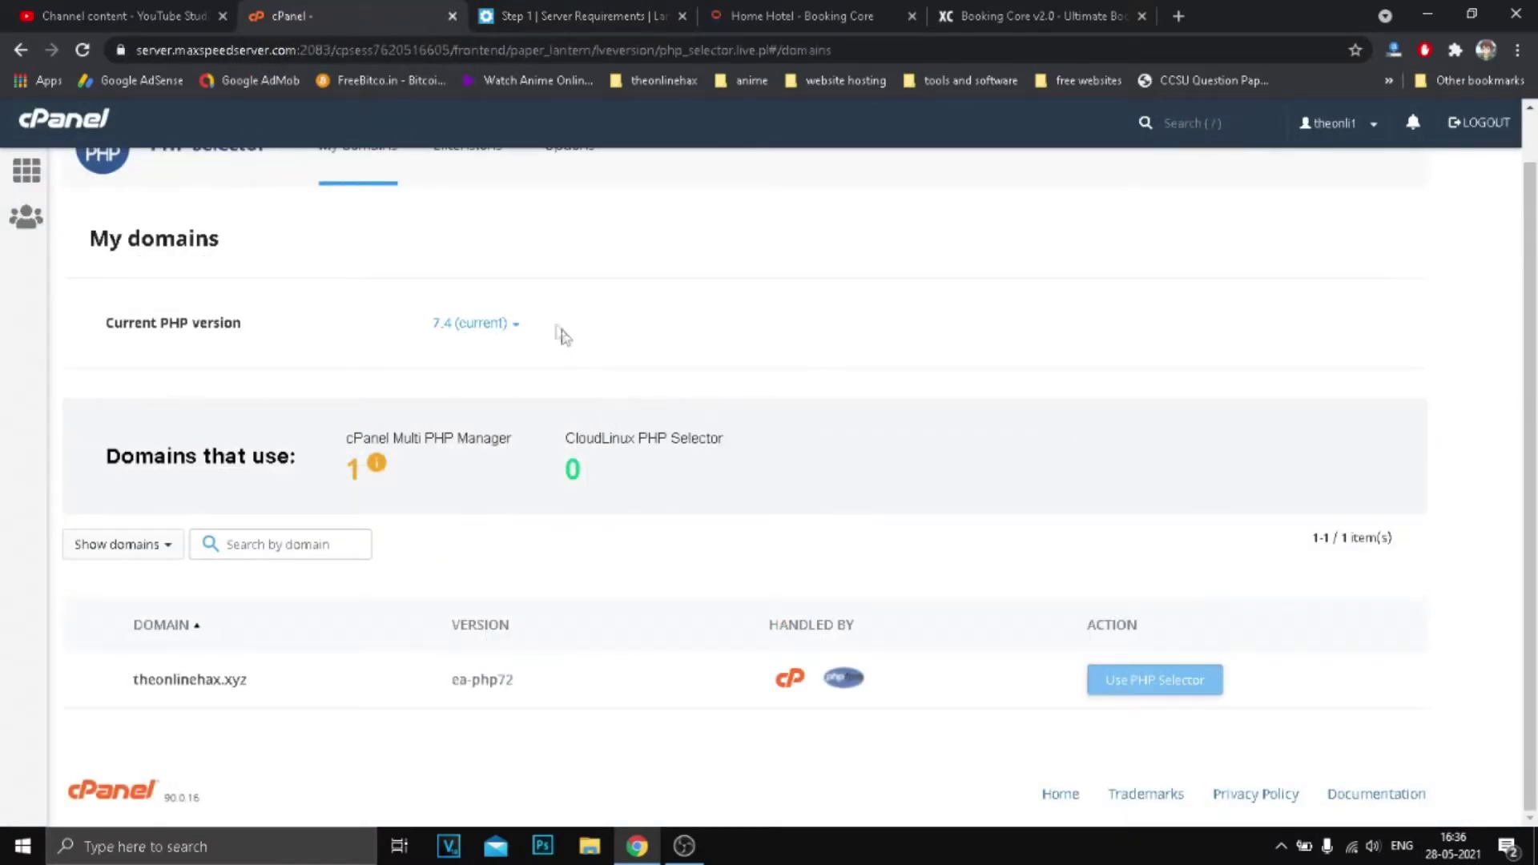
scroll(785, 472, up, 1)
click(573, 9)
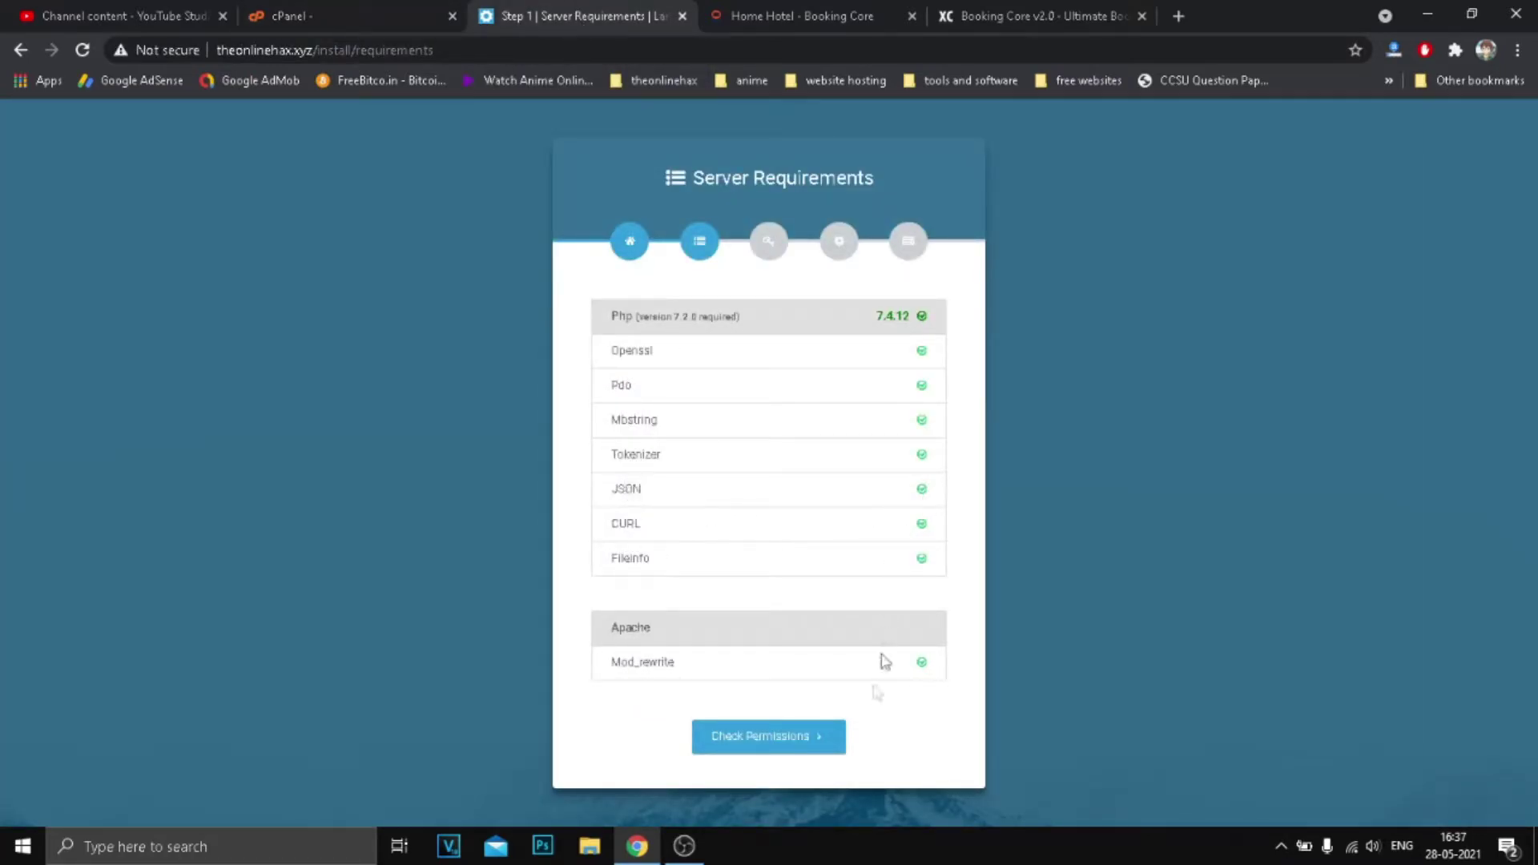
Advance the installer to its permissions check and open public_html in cPanel's File Manager.
click(809, 737)
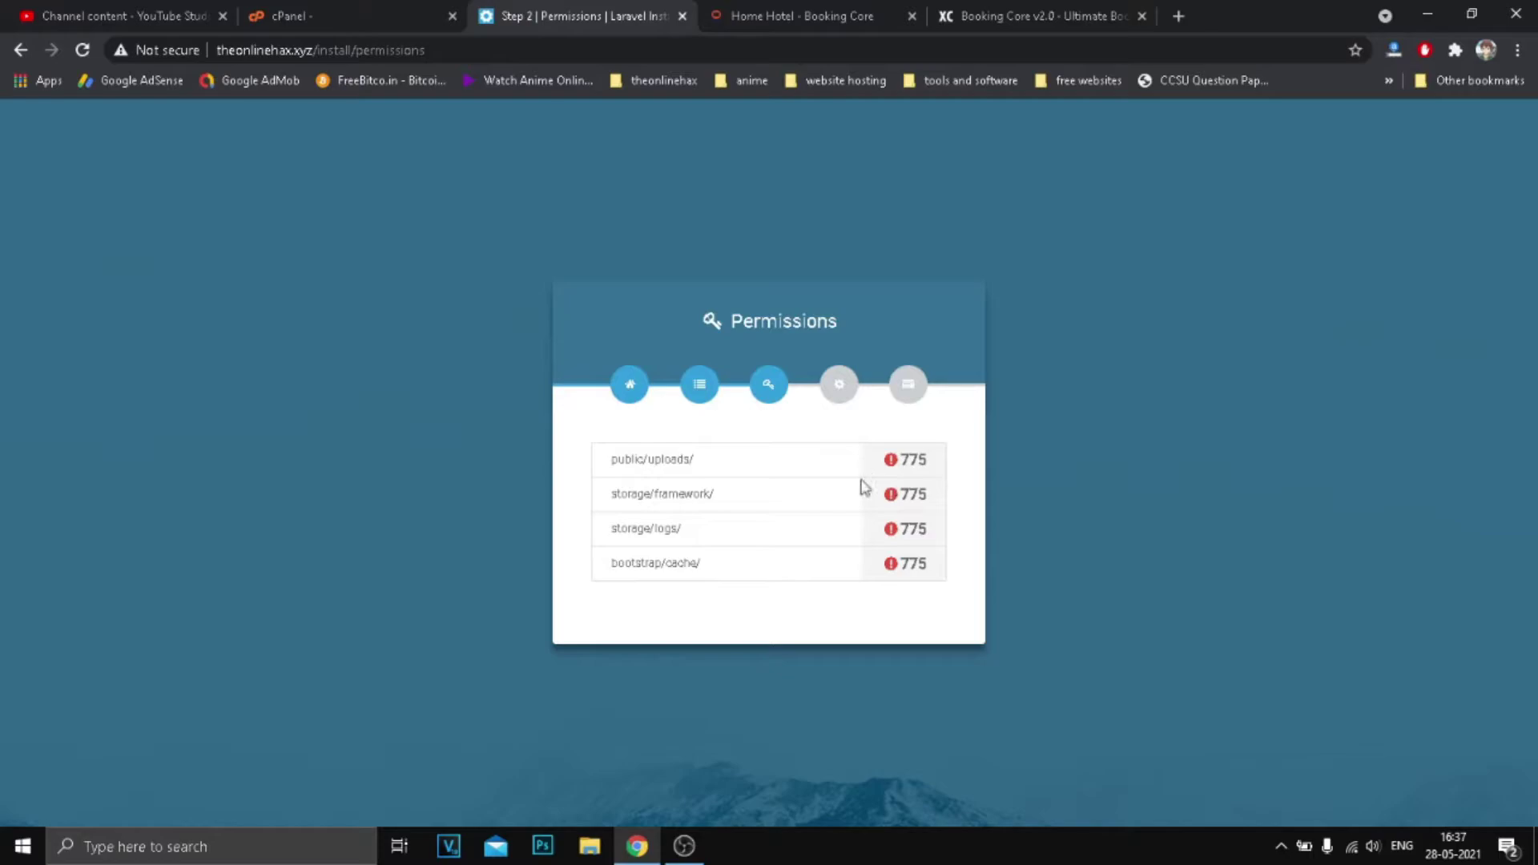
click(344, 16)
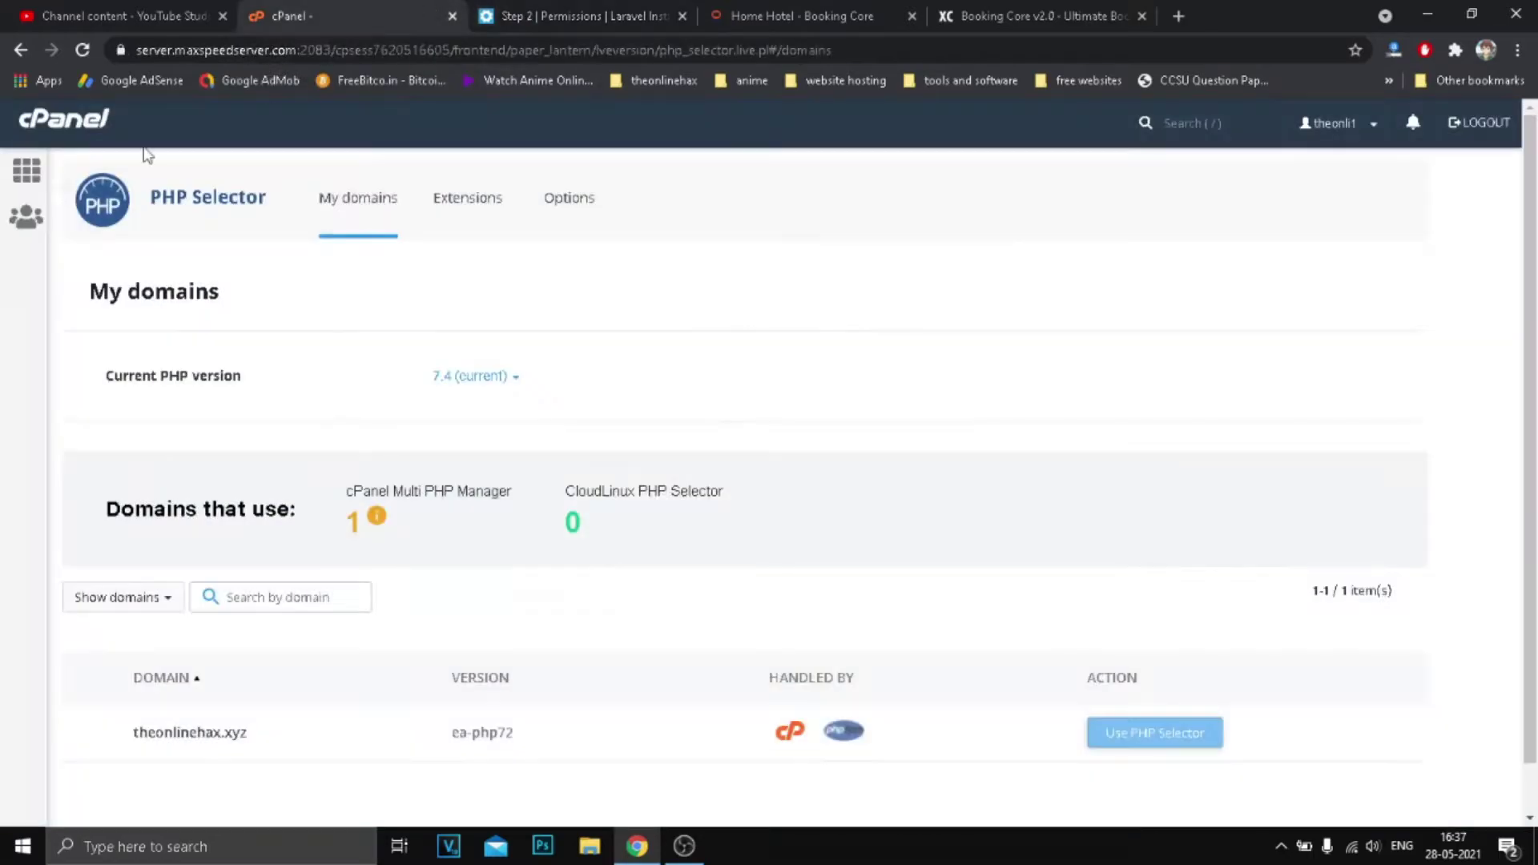
click(26, 172)
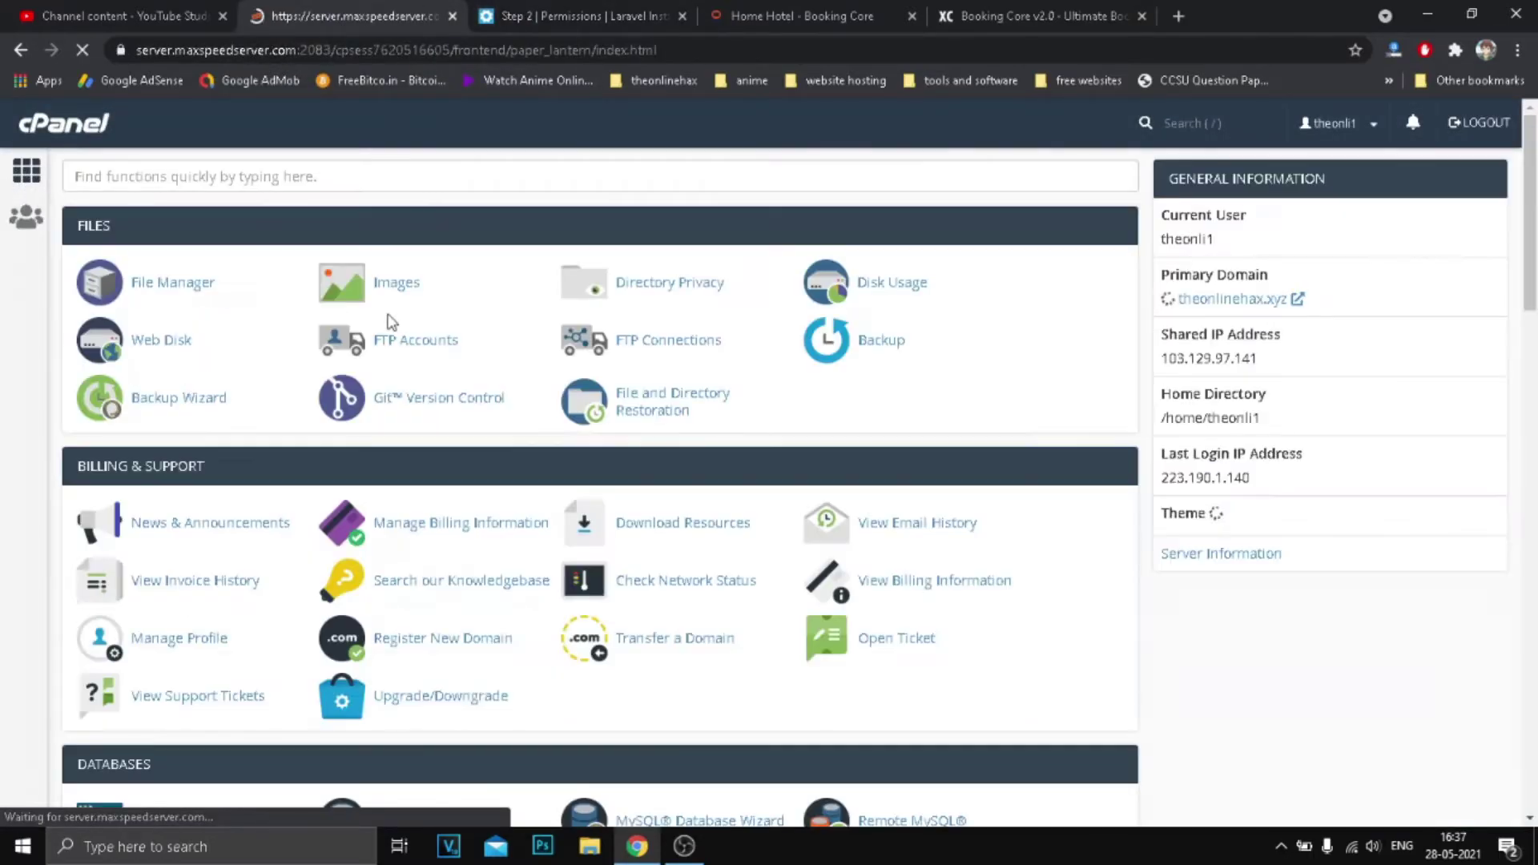
click(164, 280)
scroll(471, 463, down, 4)
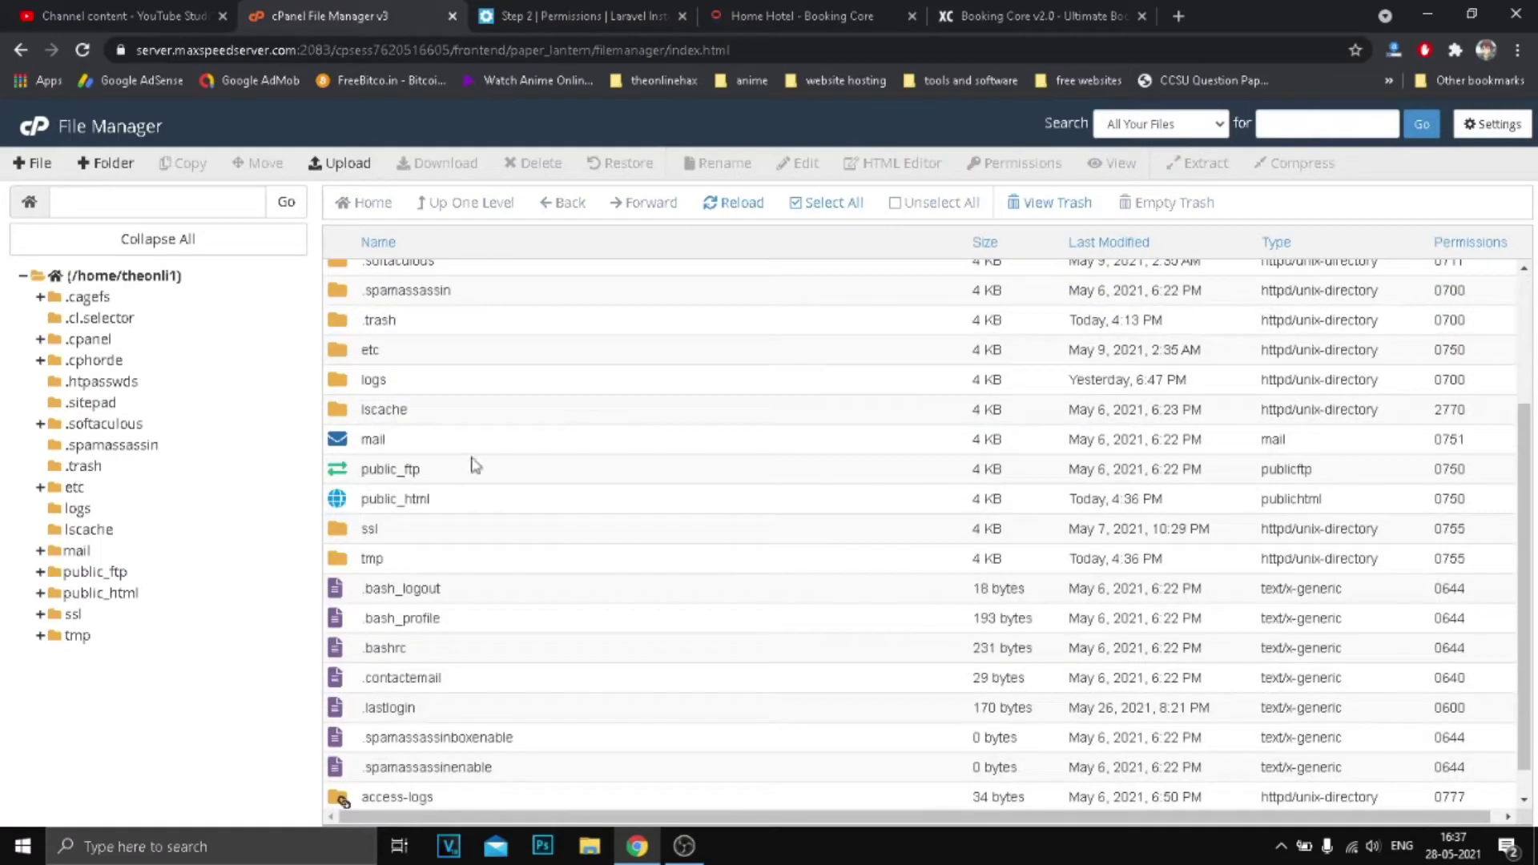
double_click(440, 508)
Set the public/uploads folder's permissions to 0775.
click(564, 11)
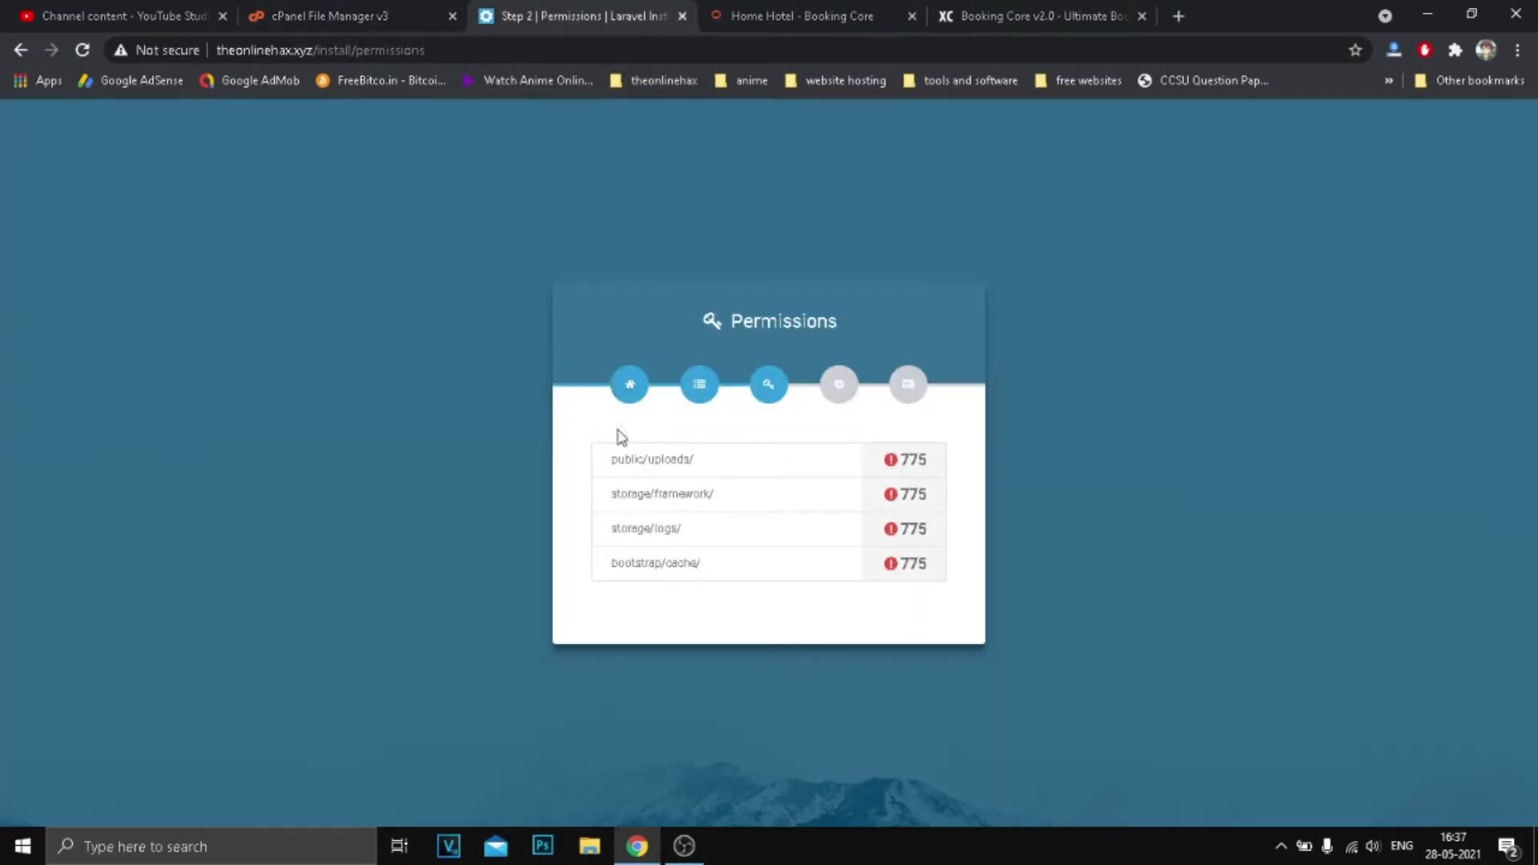
key(ctrl+shift+Tab)
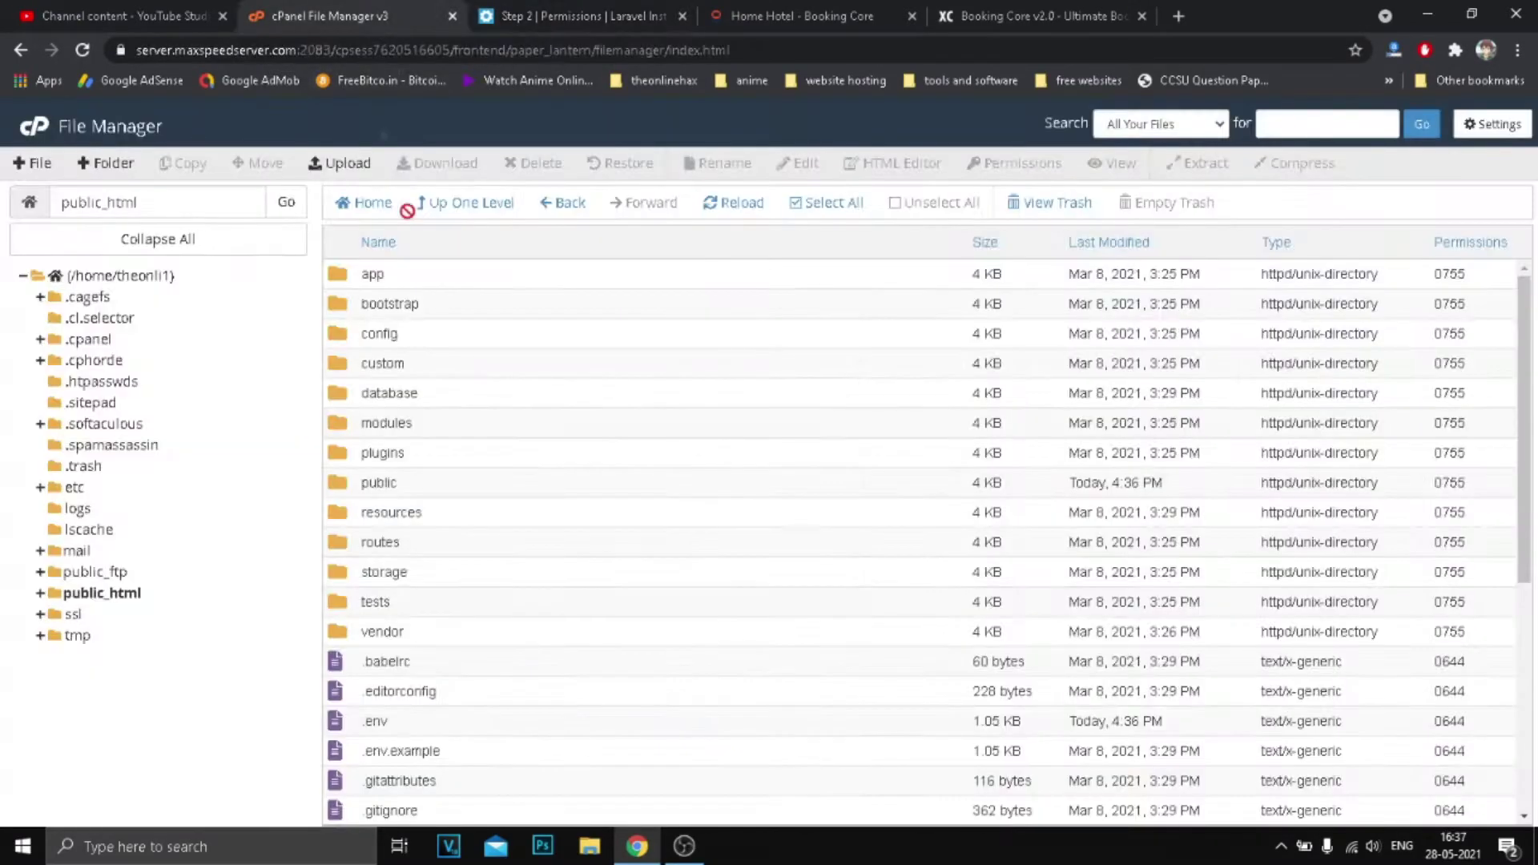
double_click(403, 485)
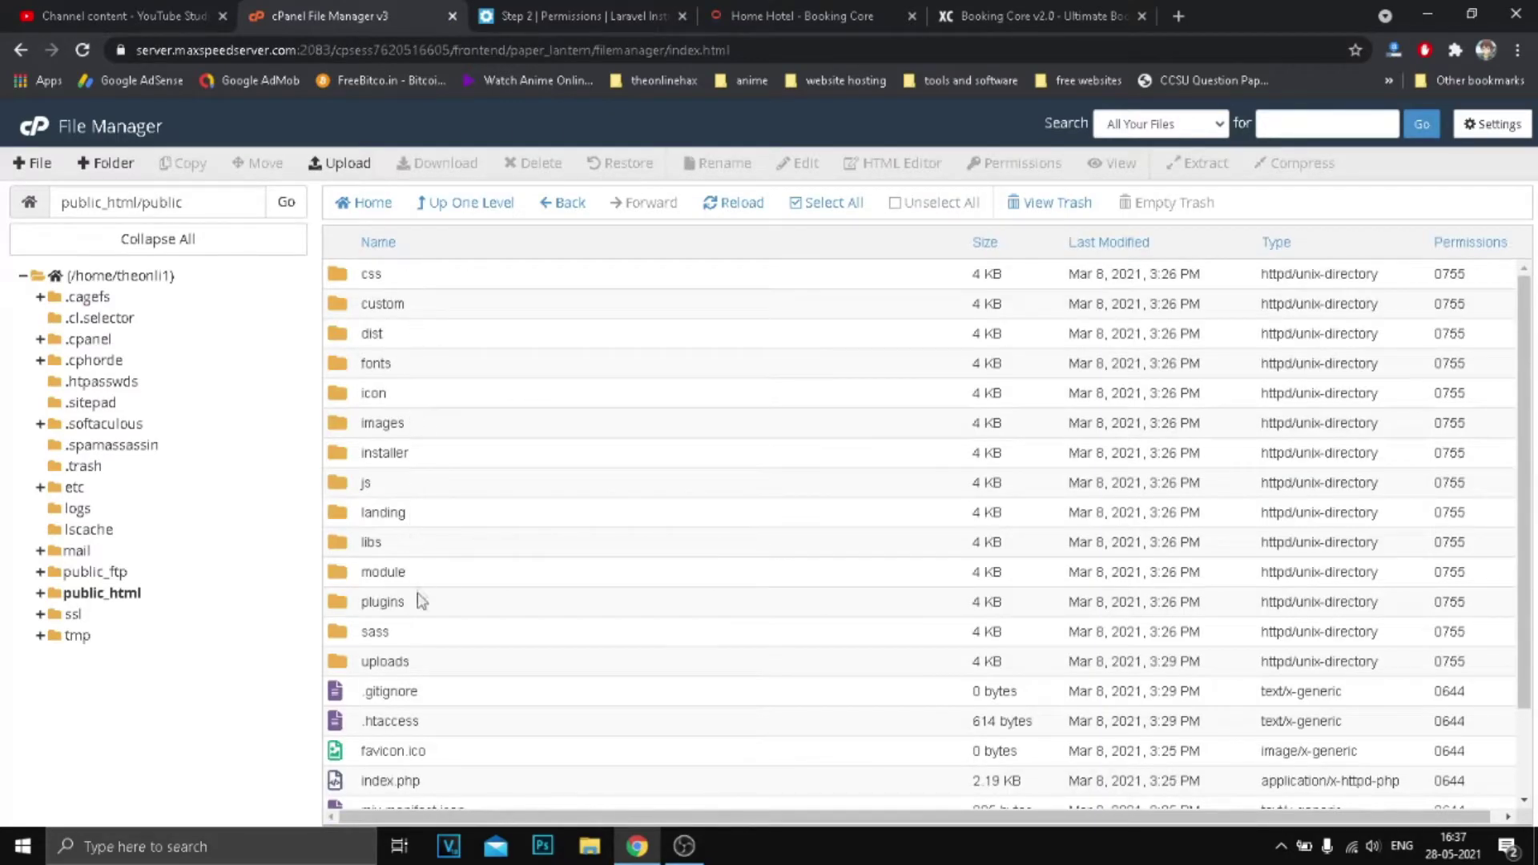
click(412, 667)
click(1446, 671)
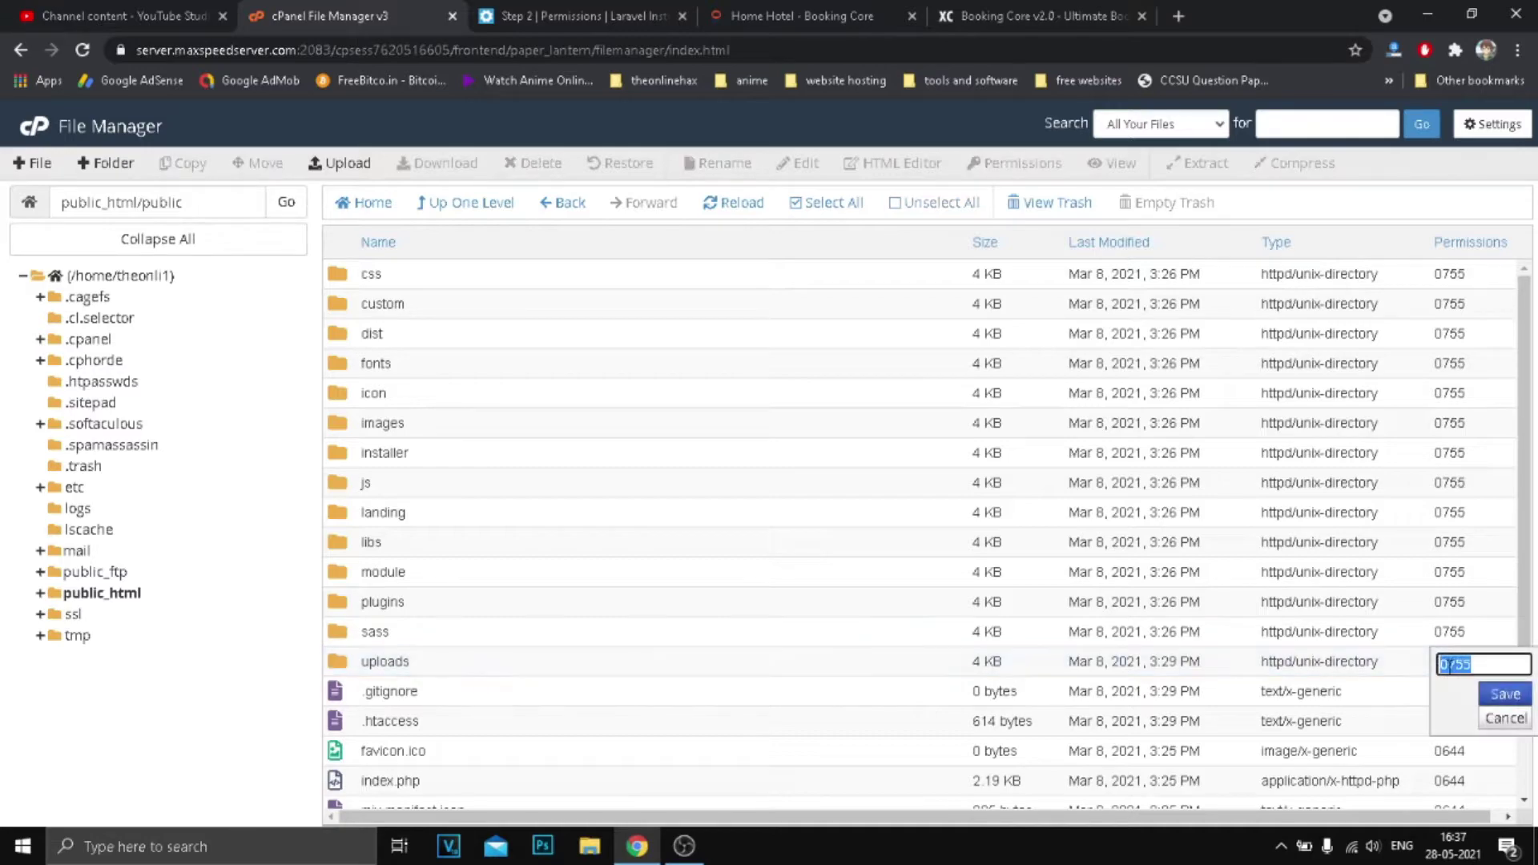
click(1461, 664)
click(1504, 693)
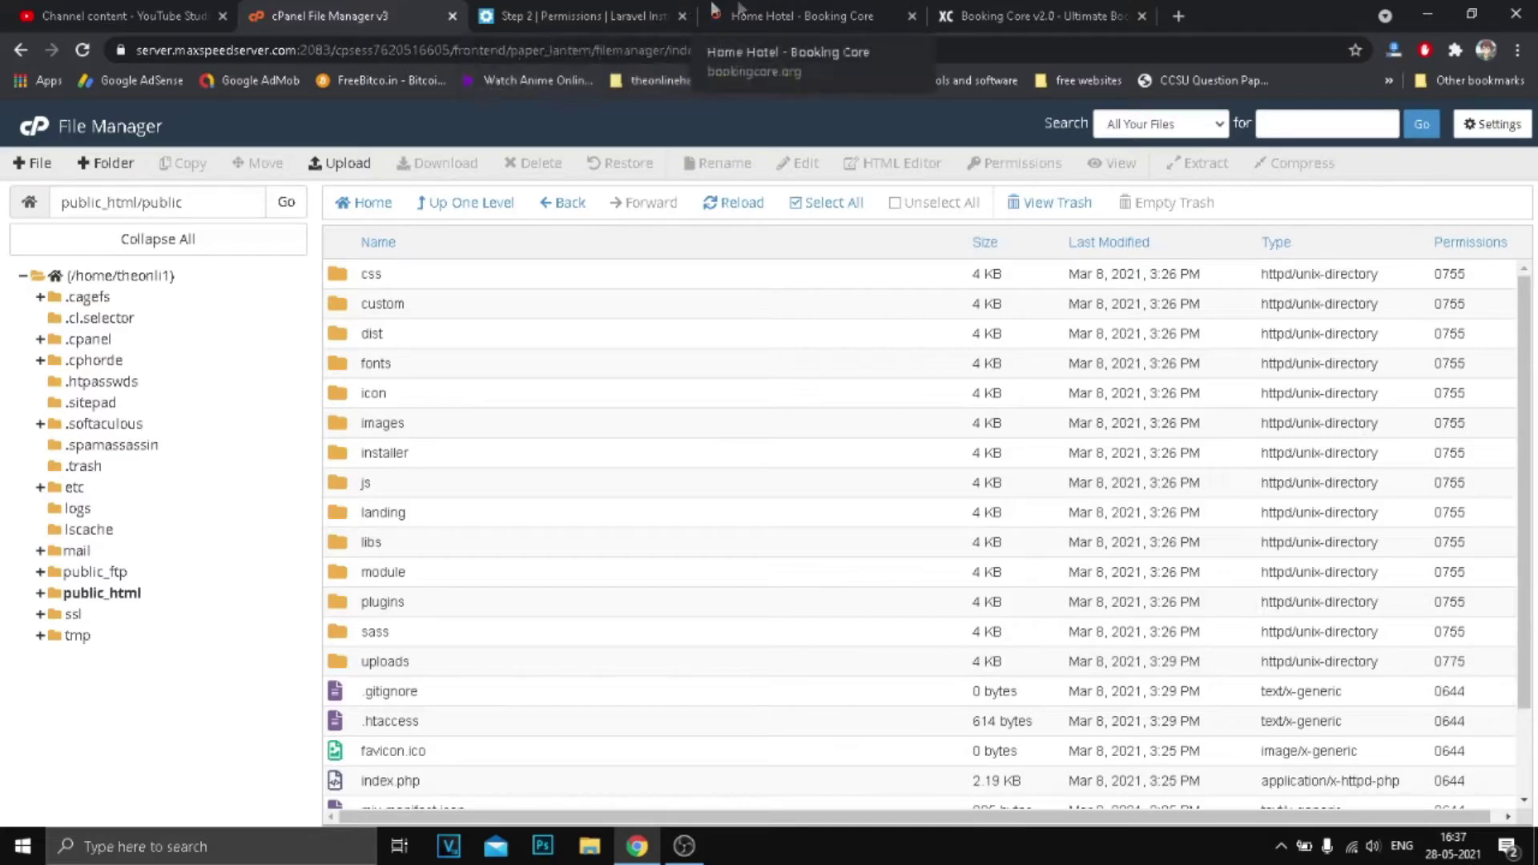
click(641, 11)
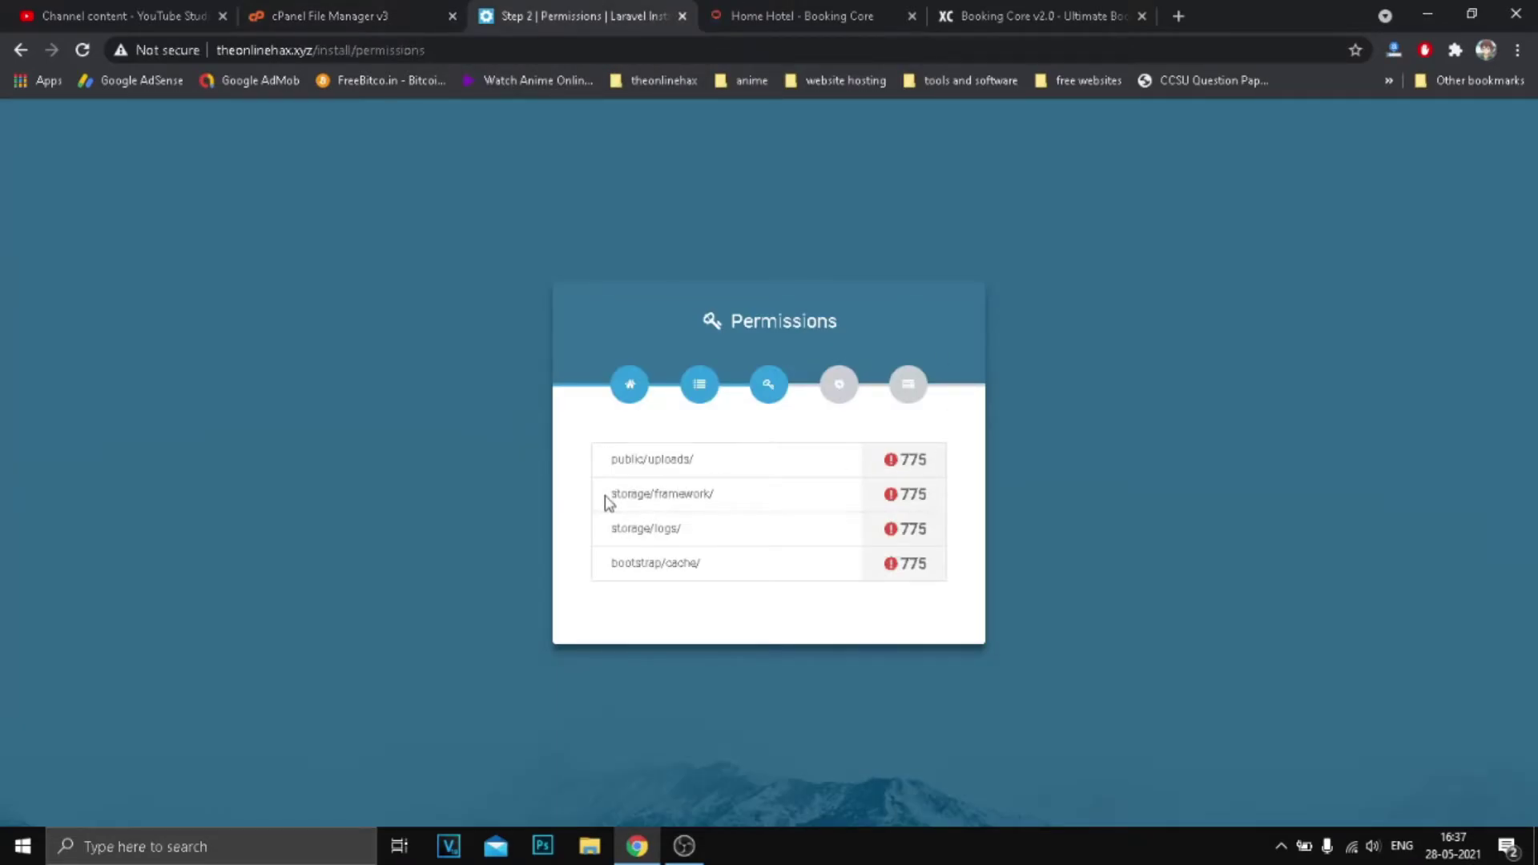
Set the storage/framework folder's permissions to 0775 in File Manager.
drag(604, 502, 724, 498)
click(345, 18)
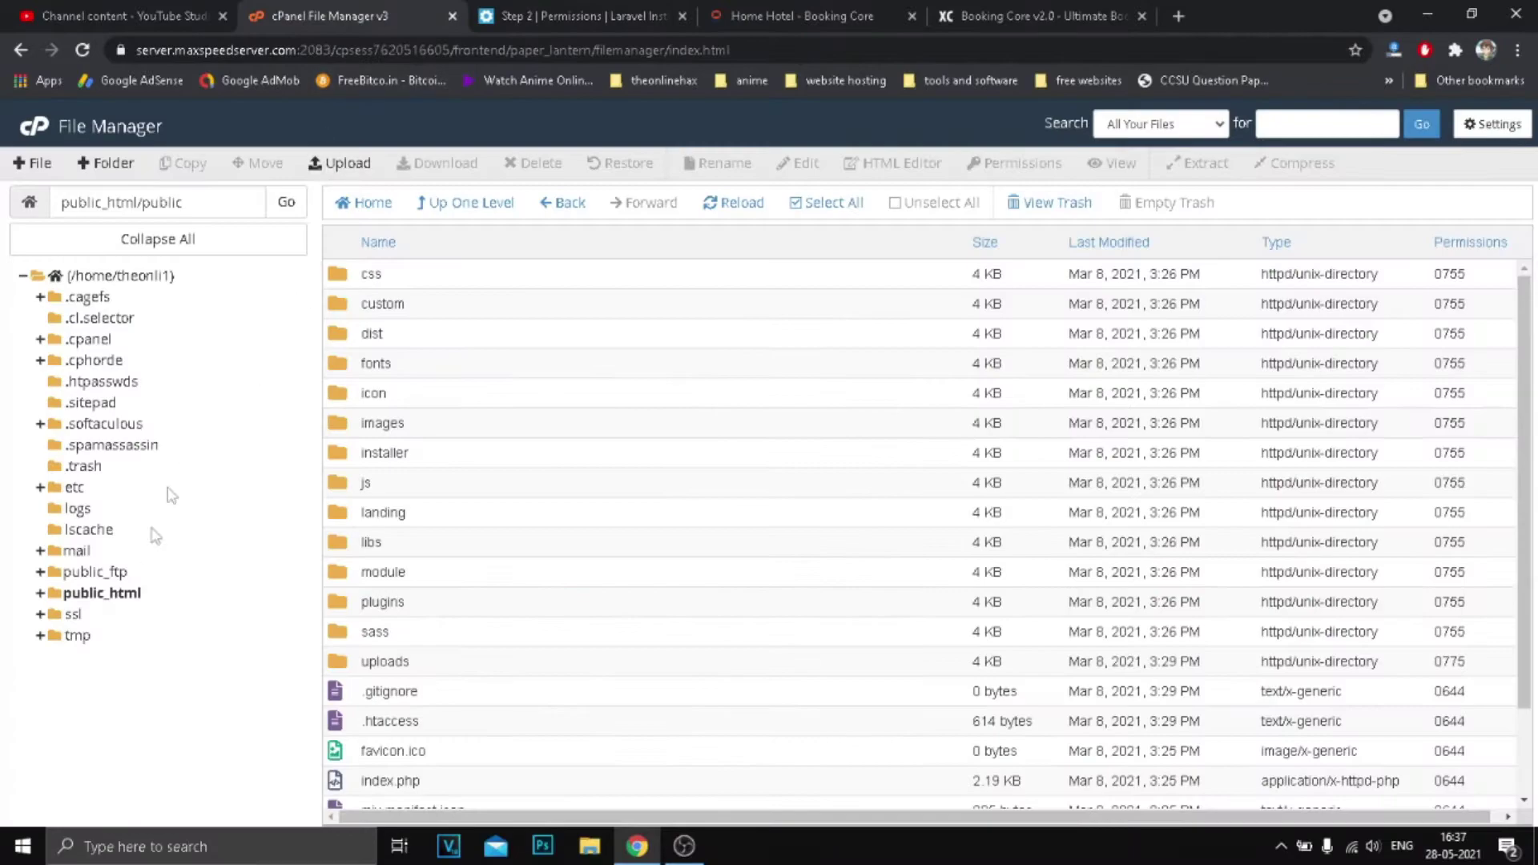
click(102, 592)
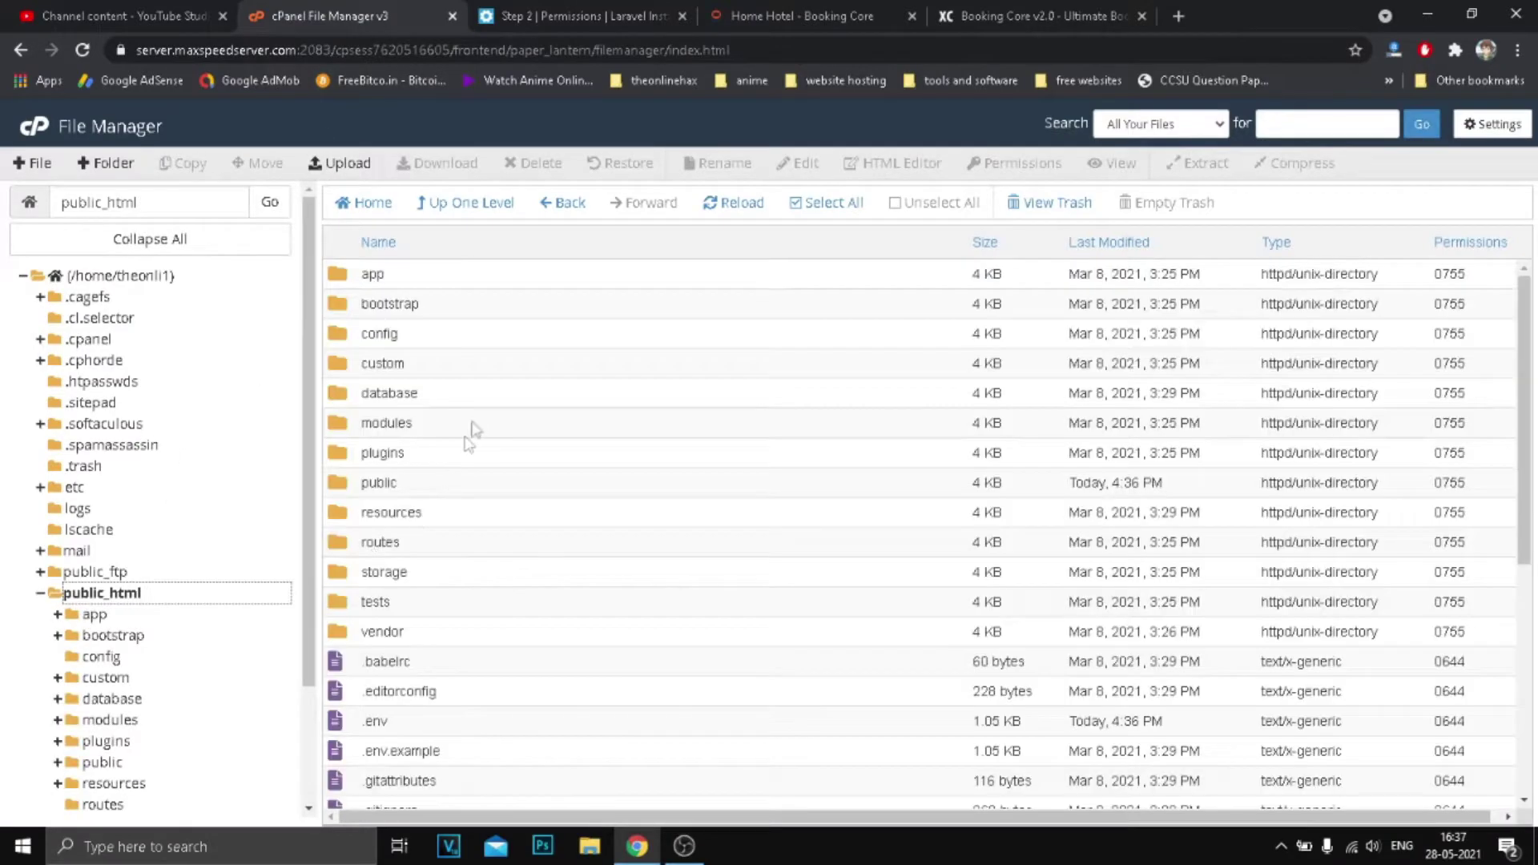
double_click(405, 569)
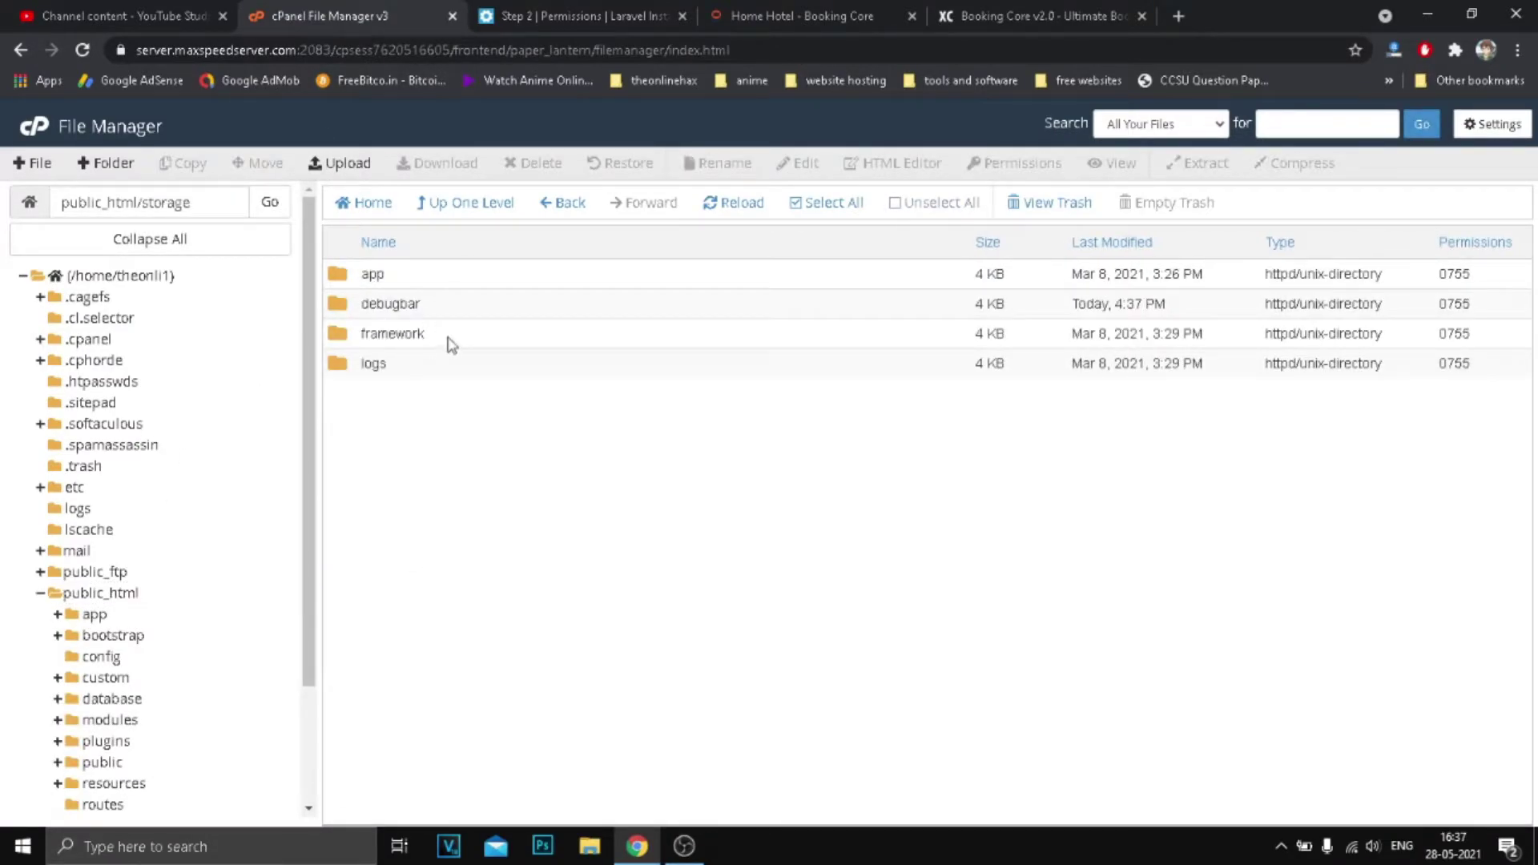
click(452, 341)
double_click(1454, 335)
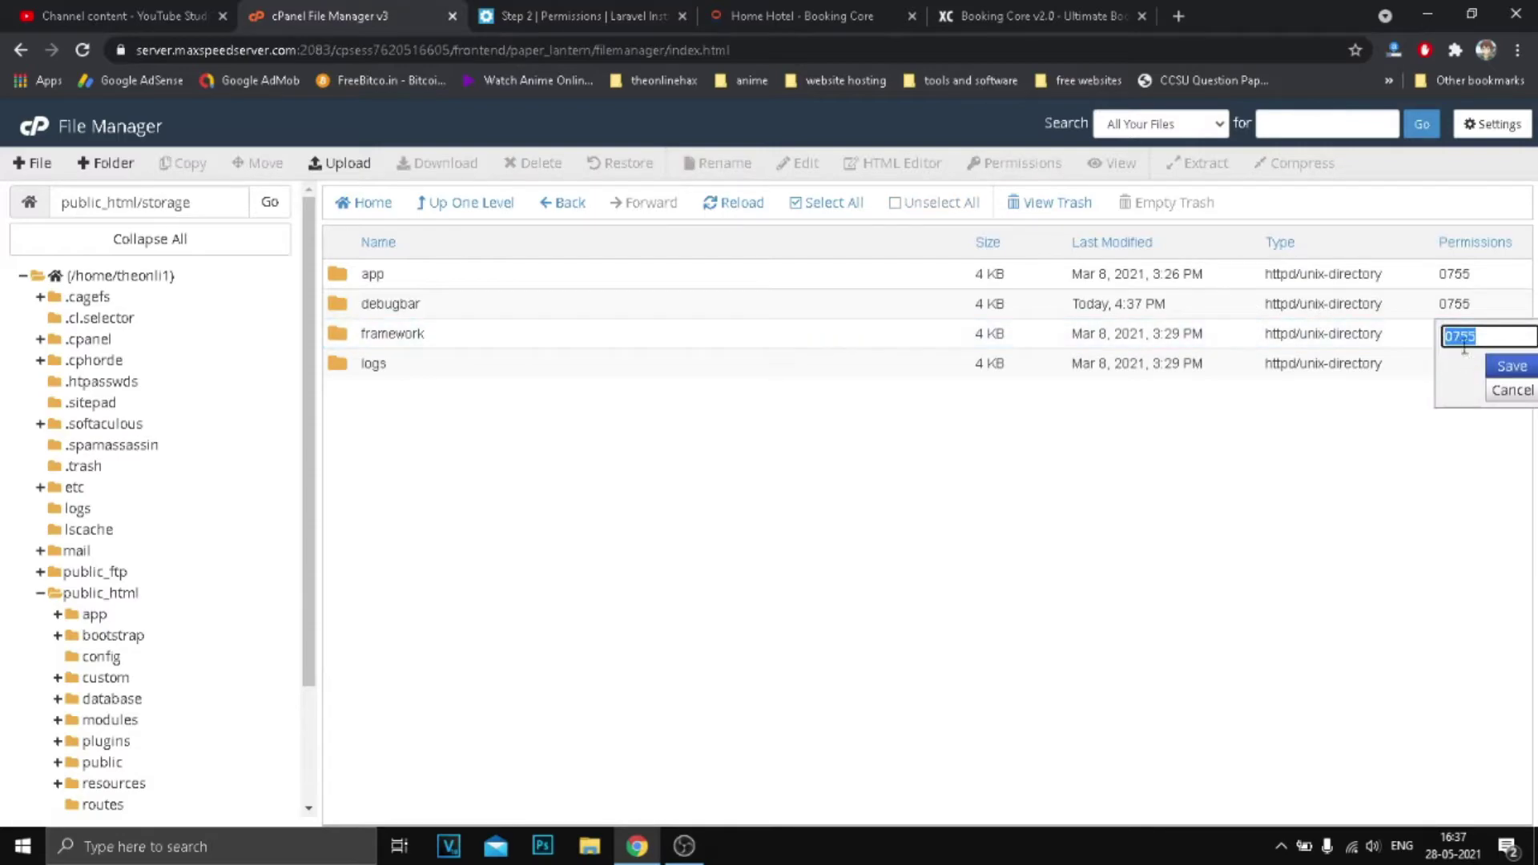
click(1460, 337)
click(1511, 366)
click(577, 16)
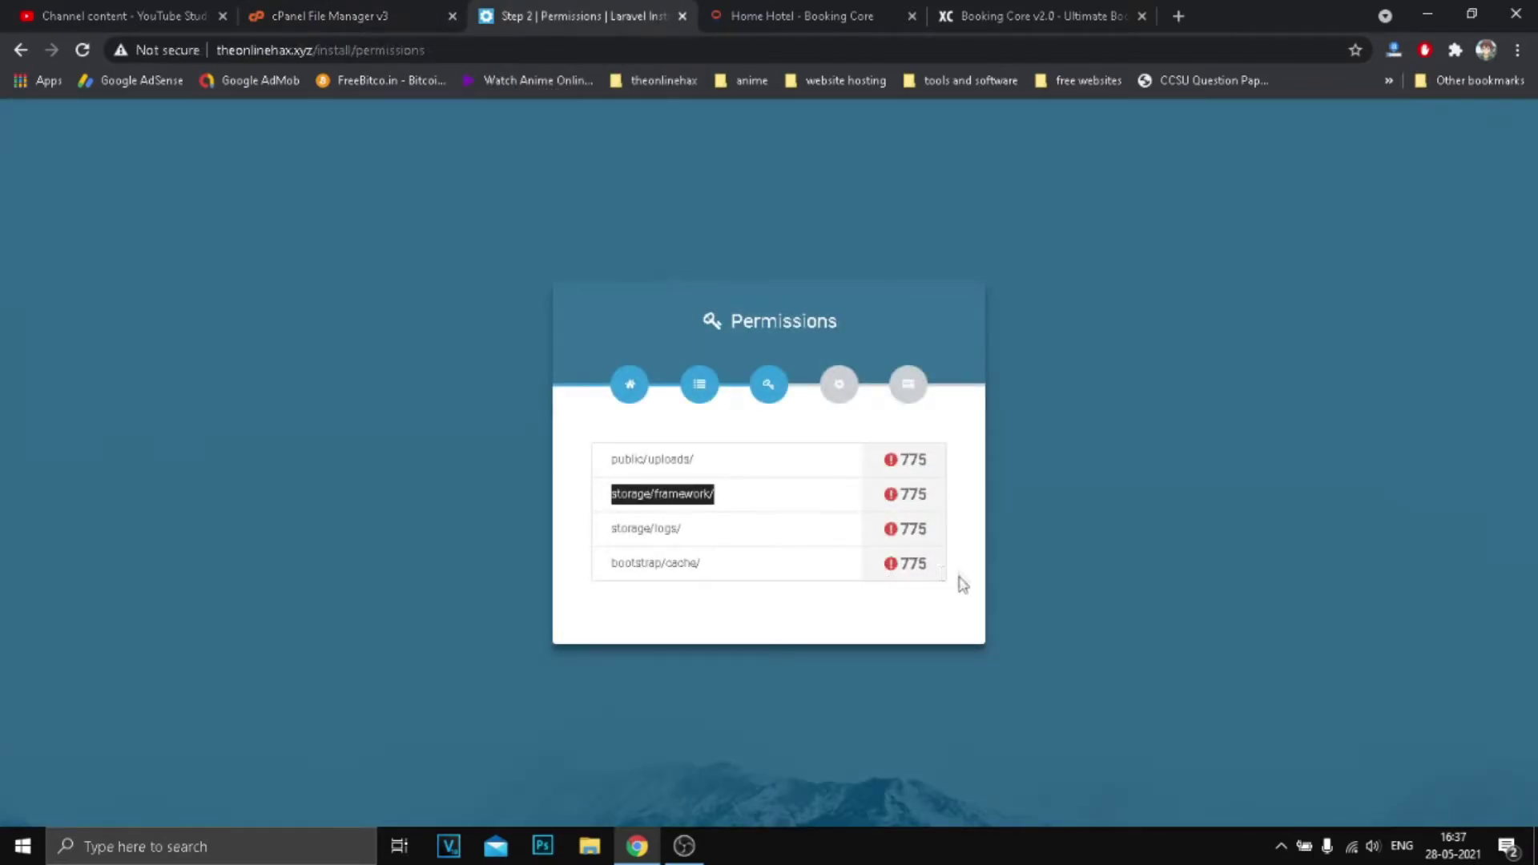
Set the storage/logs folder's permissions to 0775.
double_click(672, 528)
click(361, 16)
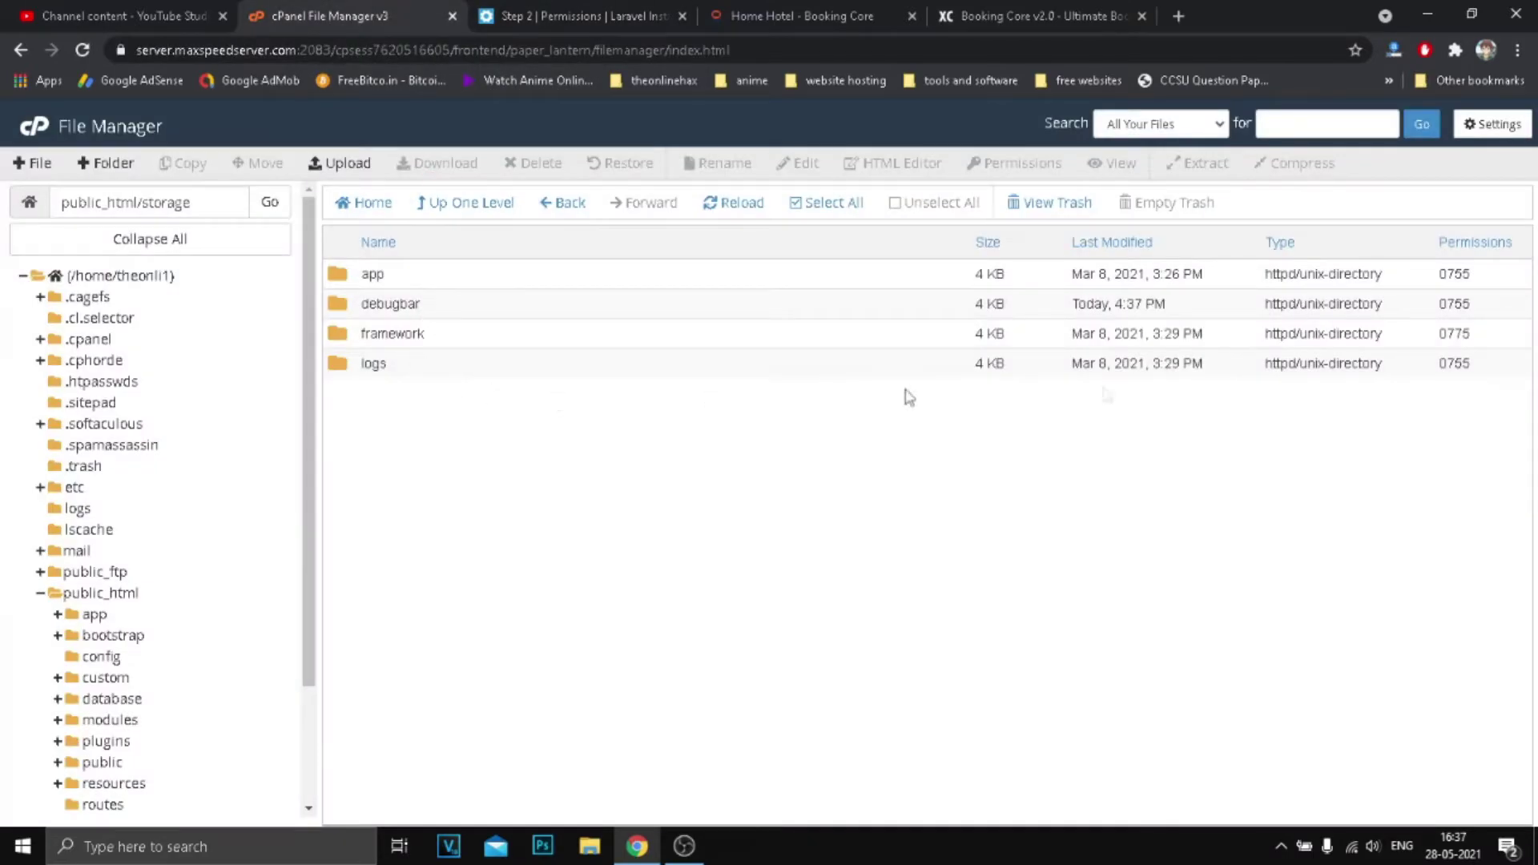
click(1454, 365)
click(1469, 366)
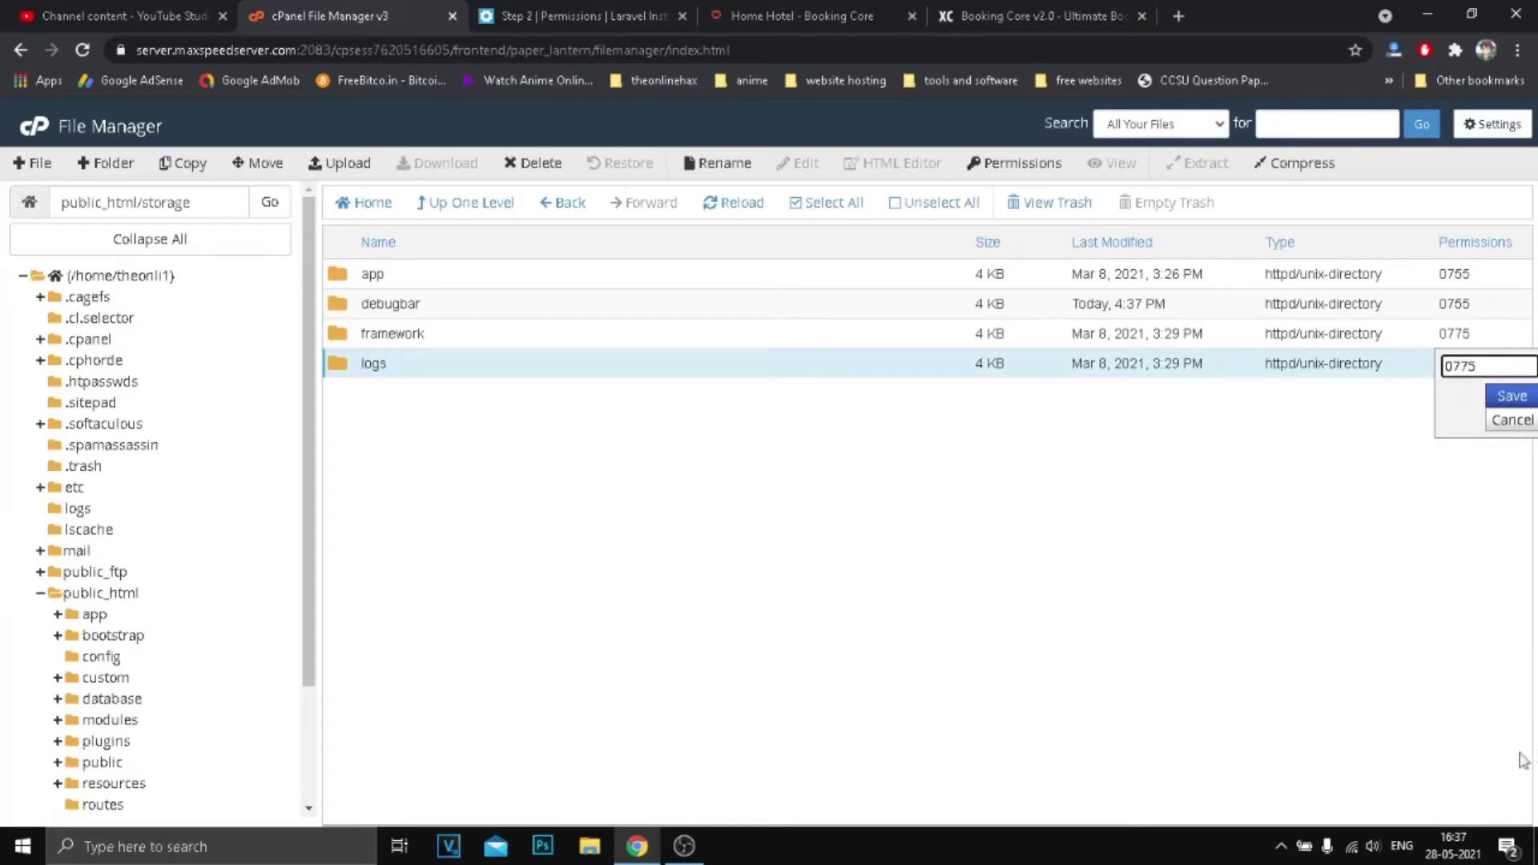
click(1511, 395)
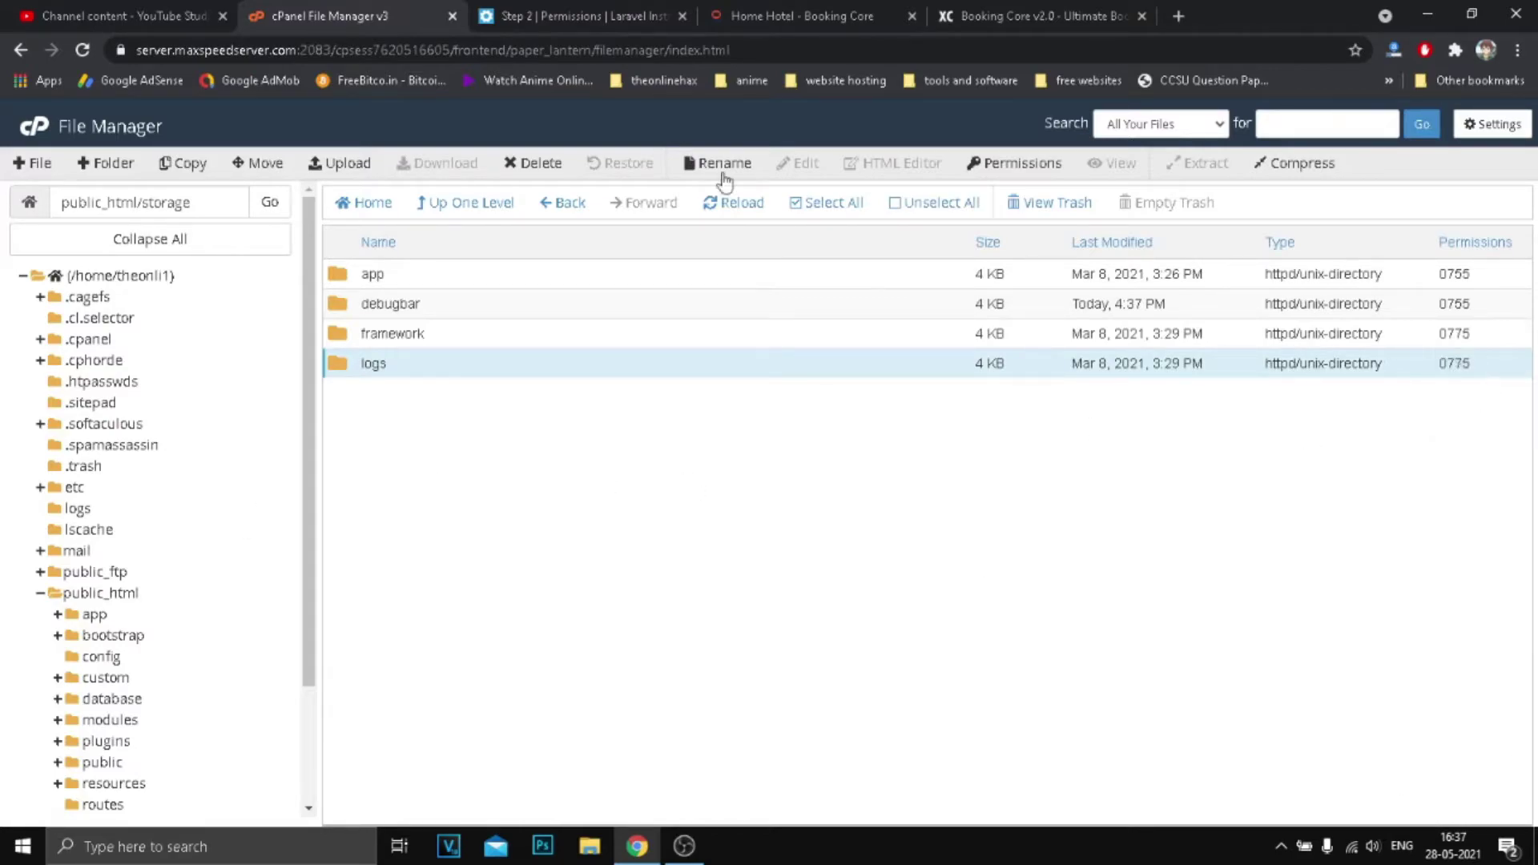
click(519, 14)
Set the bootstrap/cache folder's permissions to 0775 and refresh the file listing.
drag(659, 560, 701, 562)
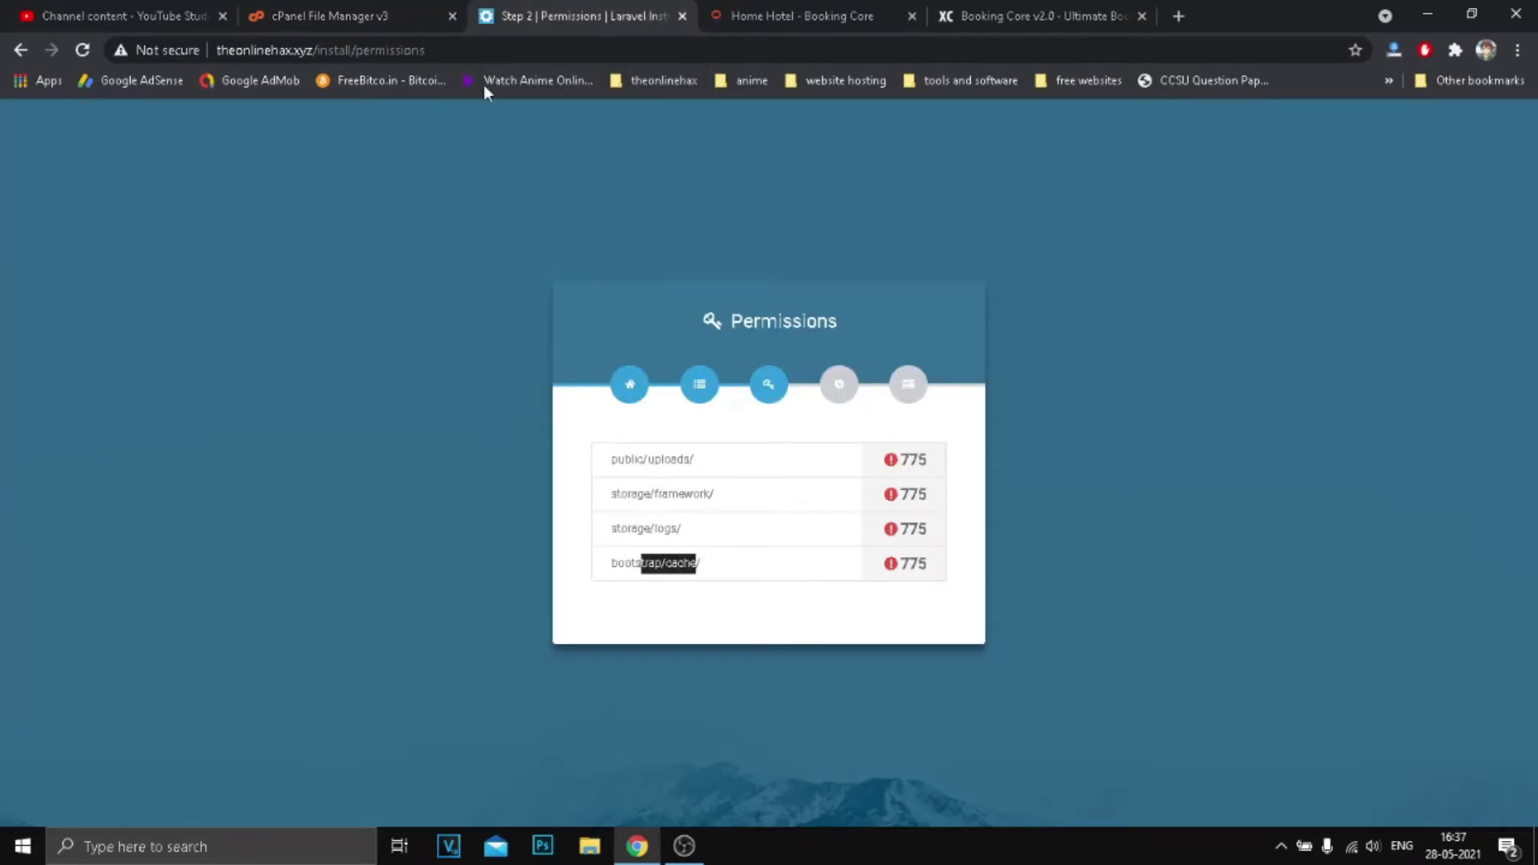
click(337, 16)
click(122, 597)
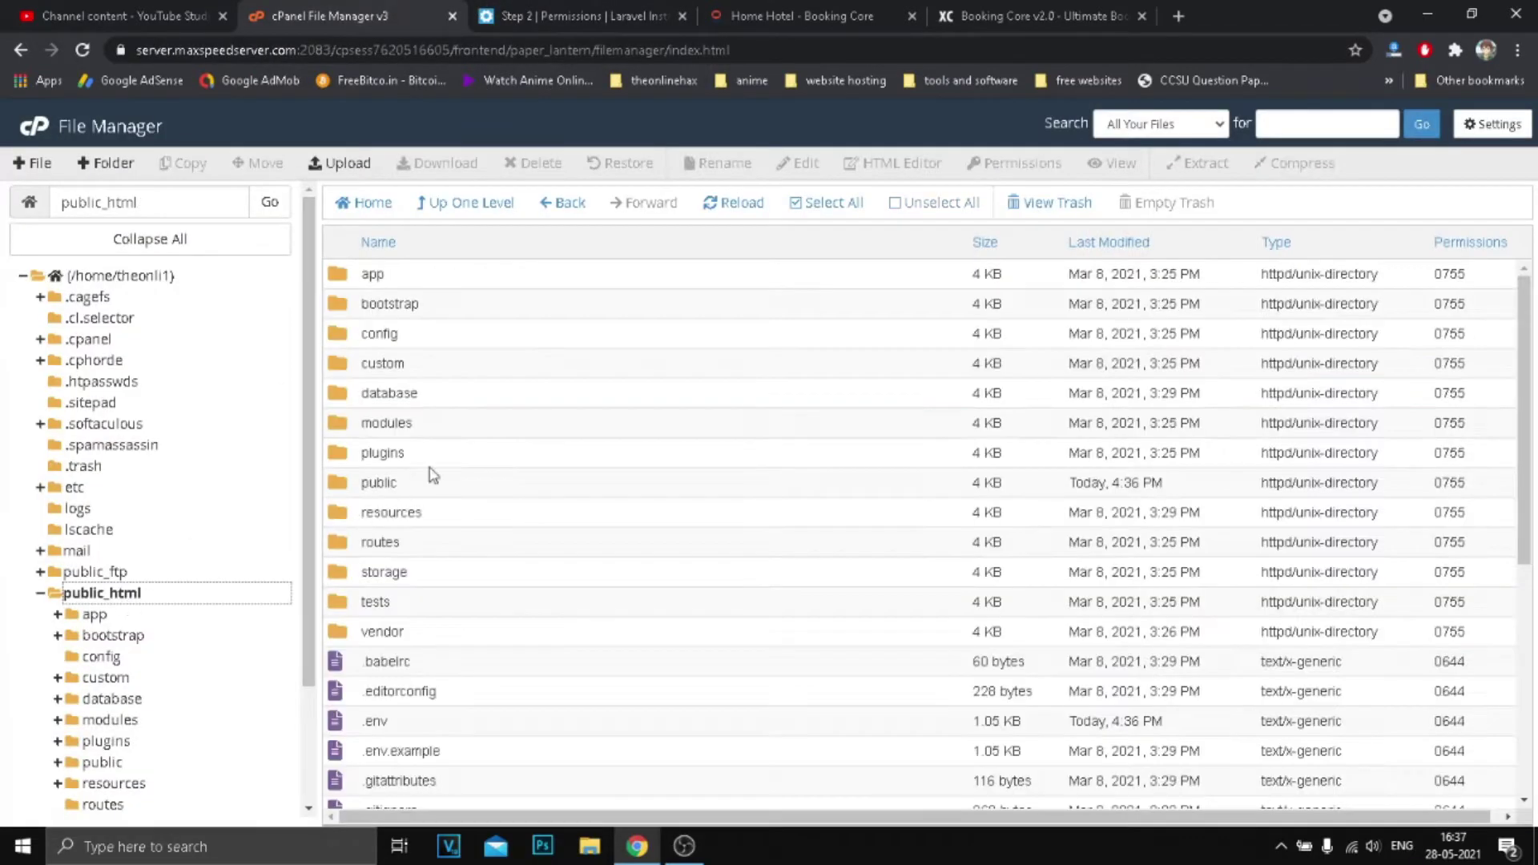
double_click(439, 310)
click(476, 277)
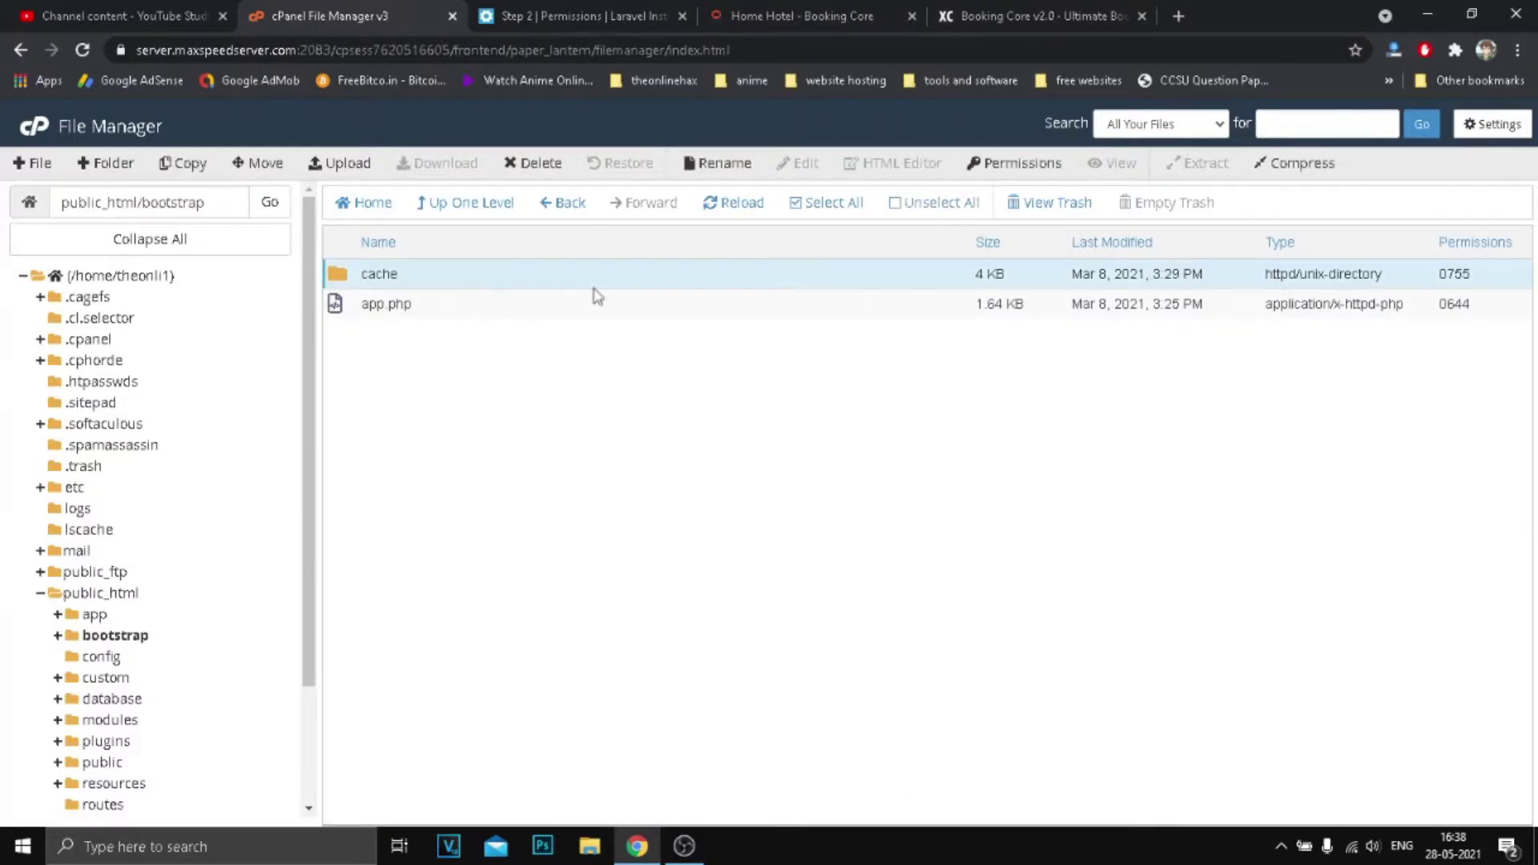
click(1456, 274)
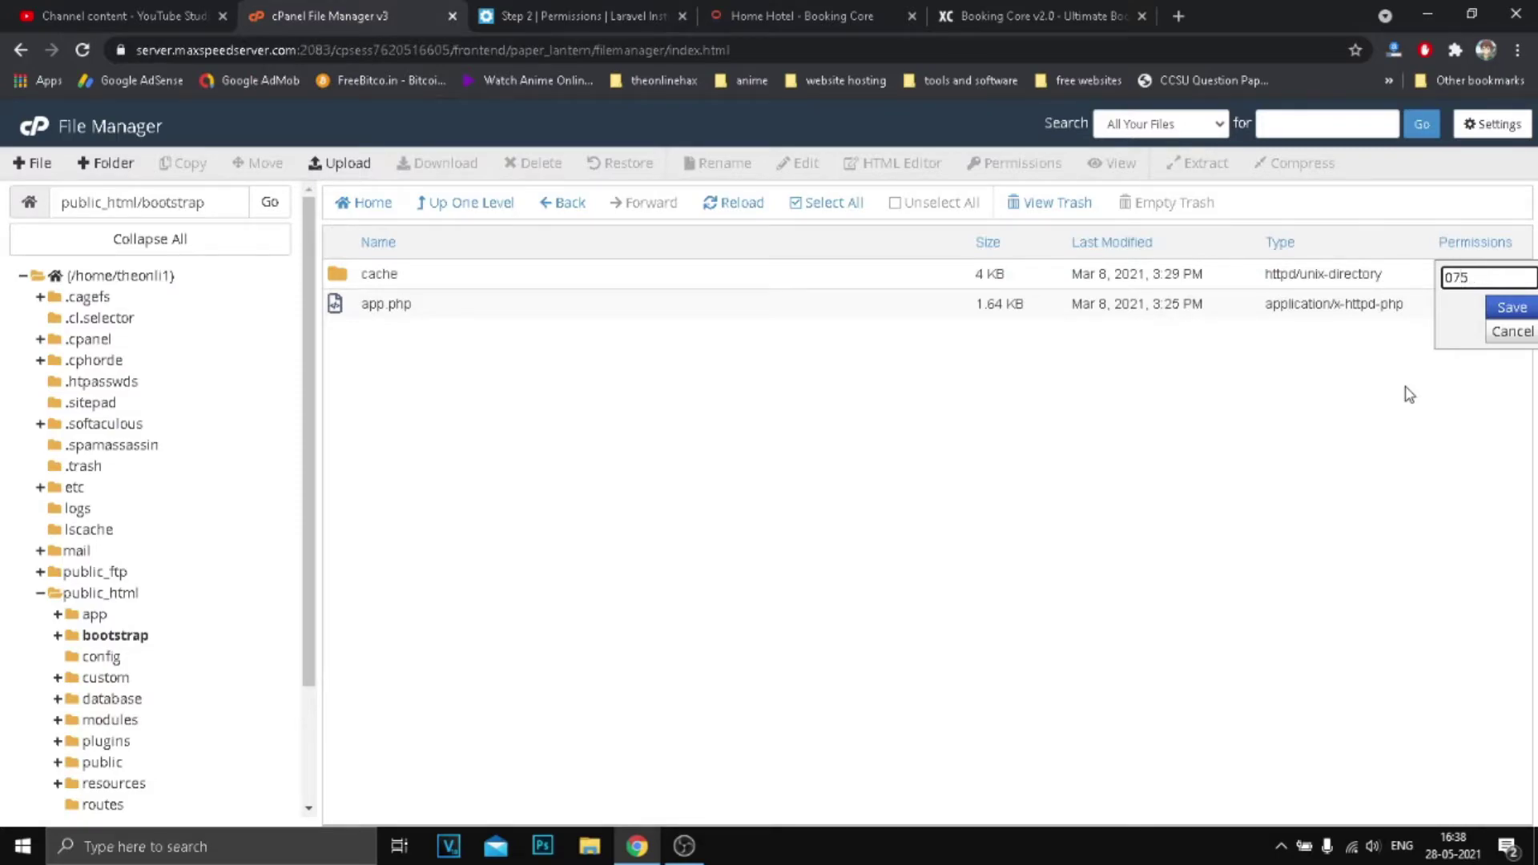
click(1510, 307)
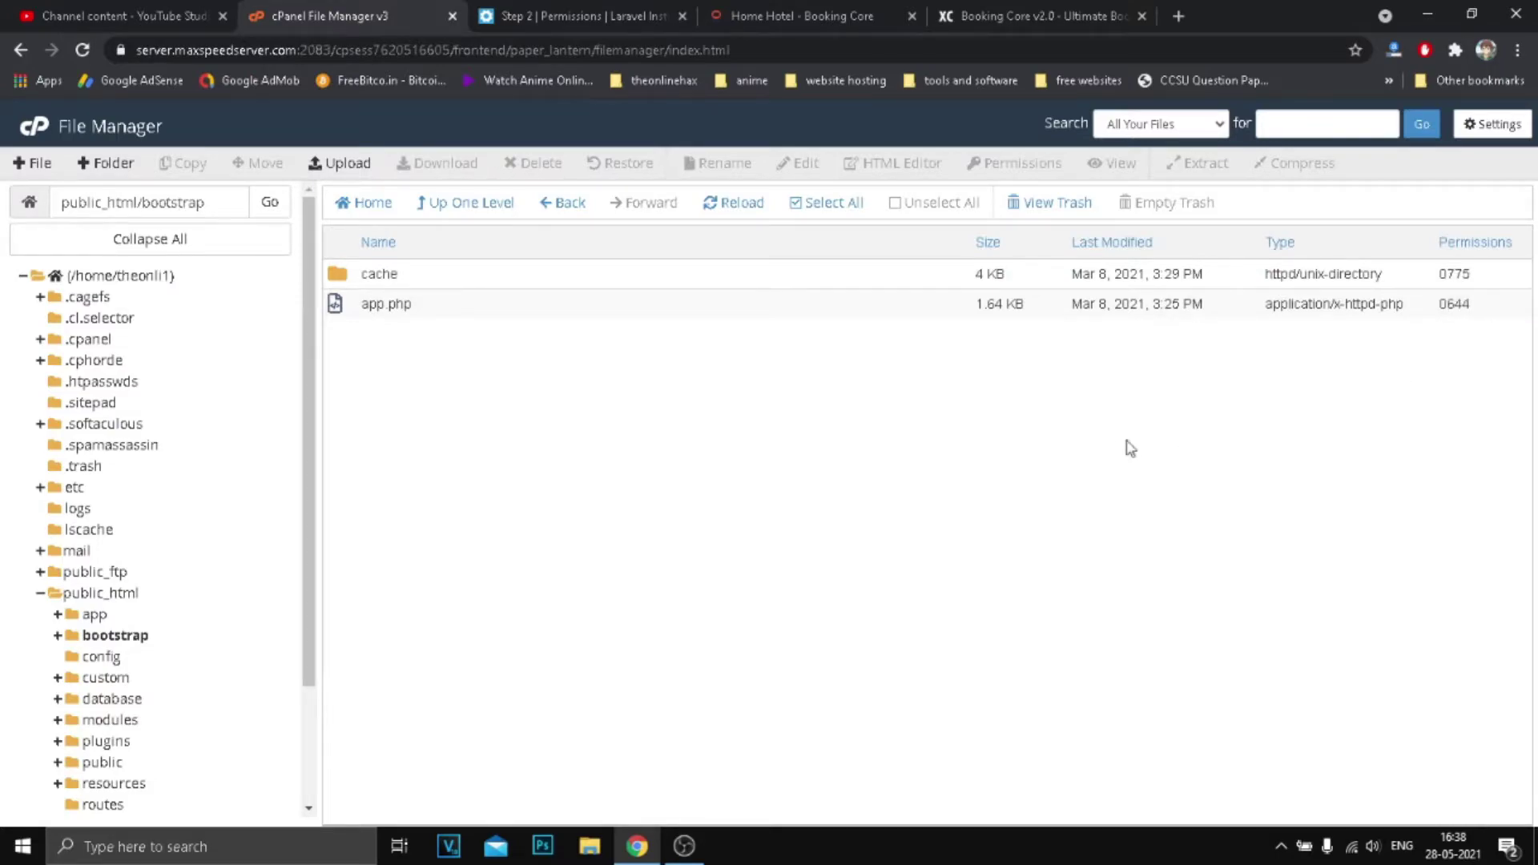
click(714, 210)
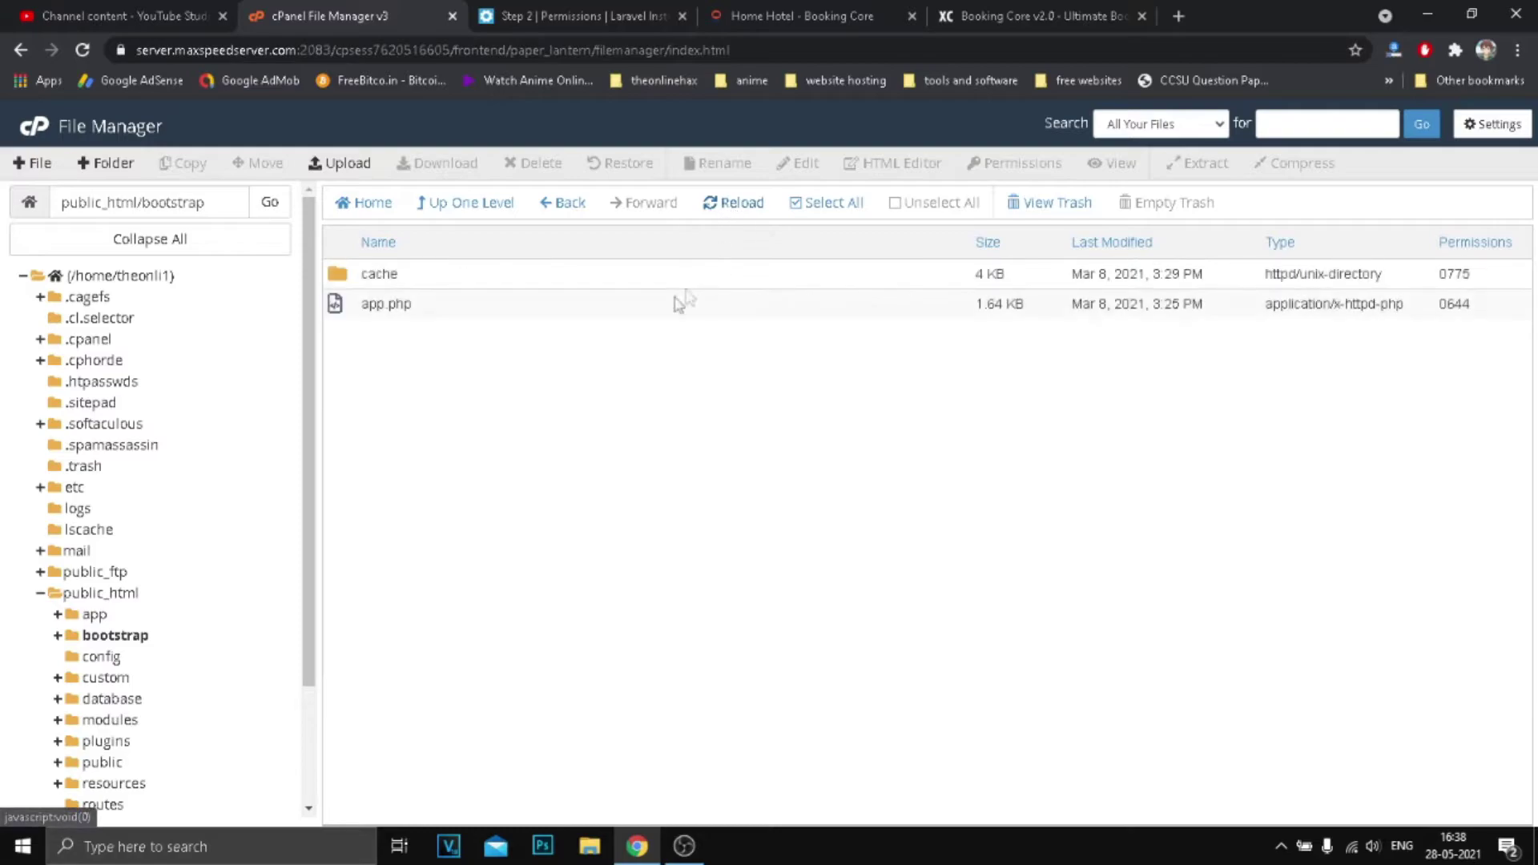
click(573, 16)
Re-run the permissions check and choose the guided Form Wizard Setup for the .env file.
click(82, 50)
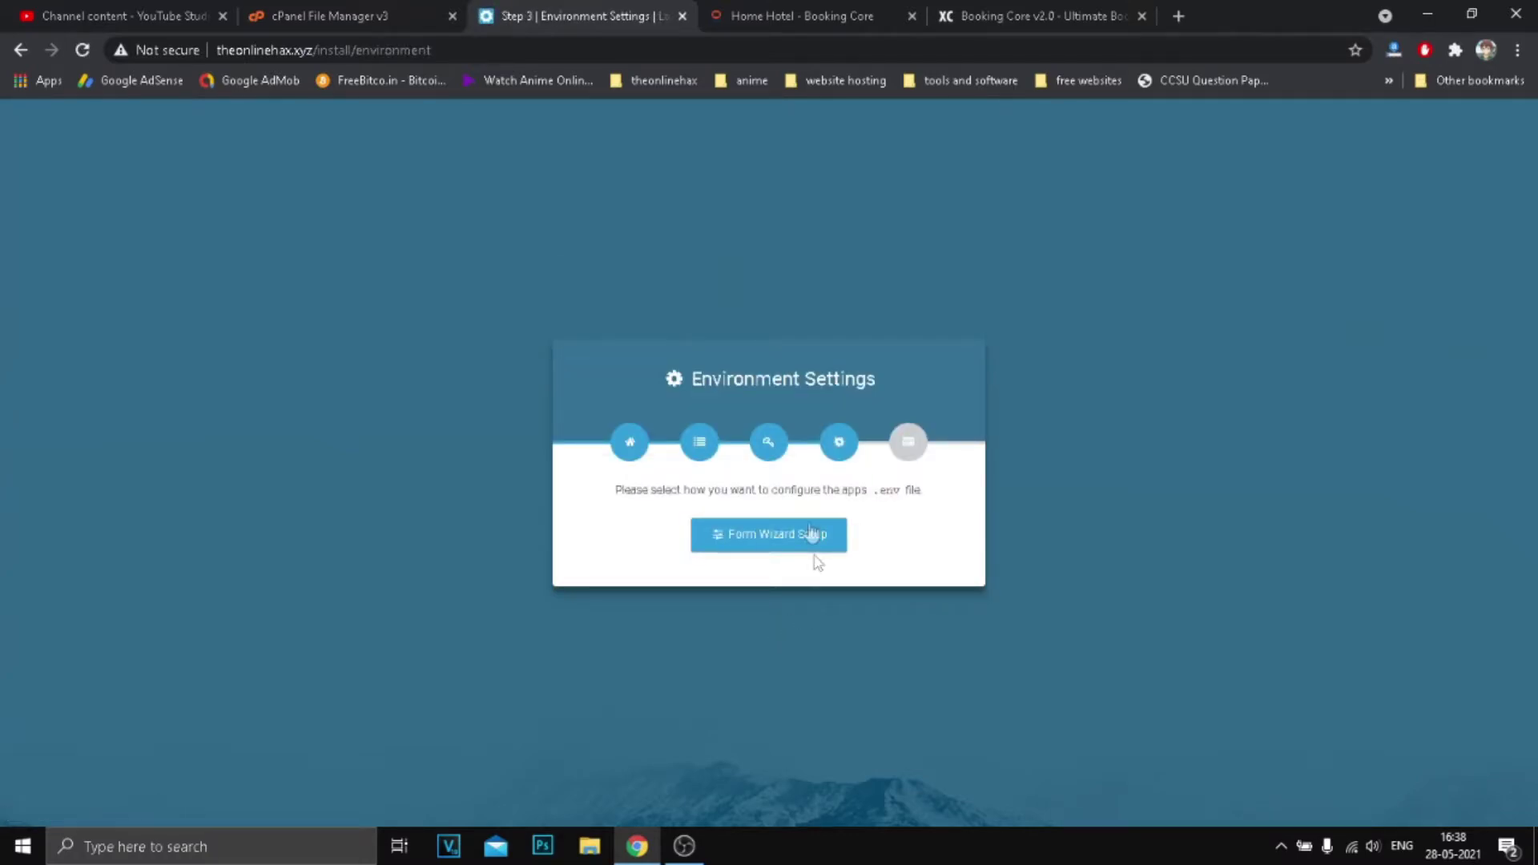
drag(720, 490, 921, 493)
click(910, 494)
drag(650, 491, 820, 492)
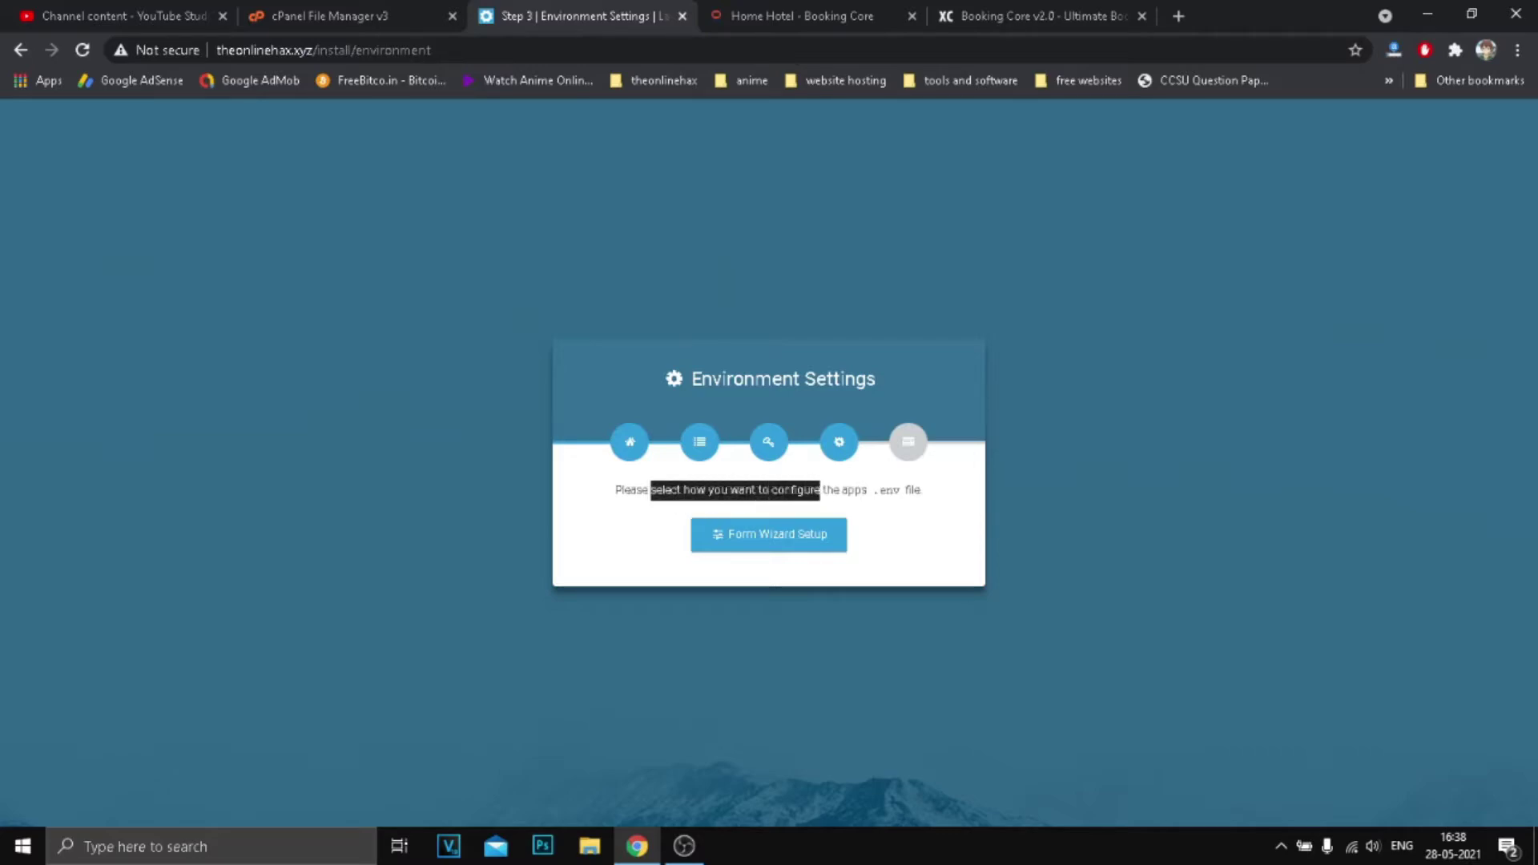
click(772, 543)
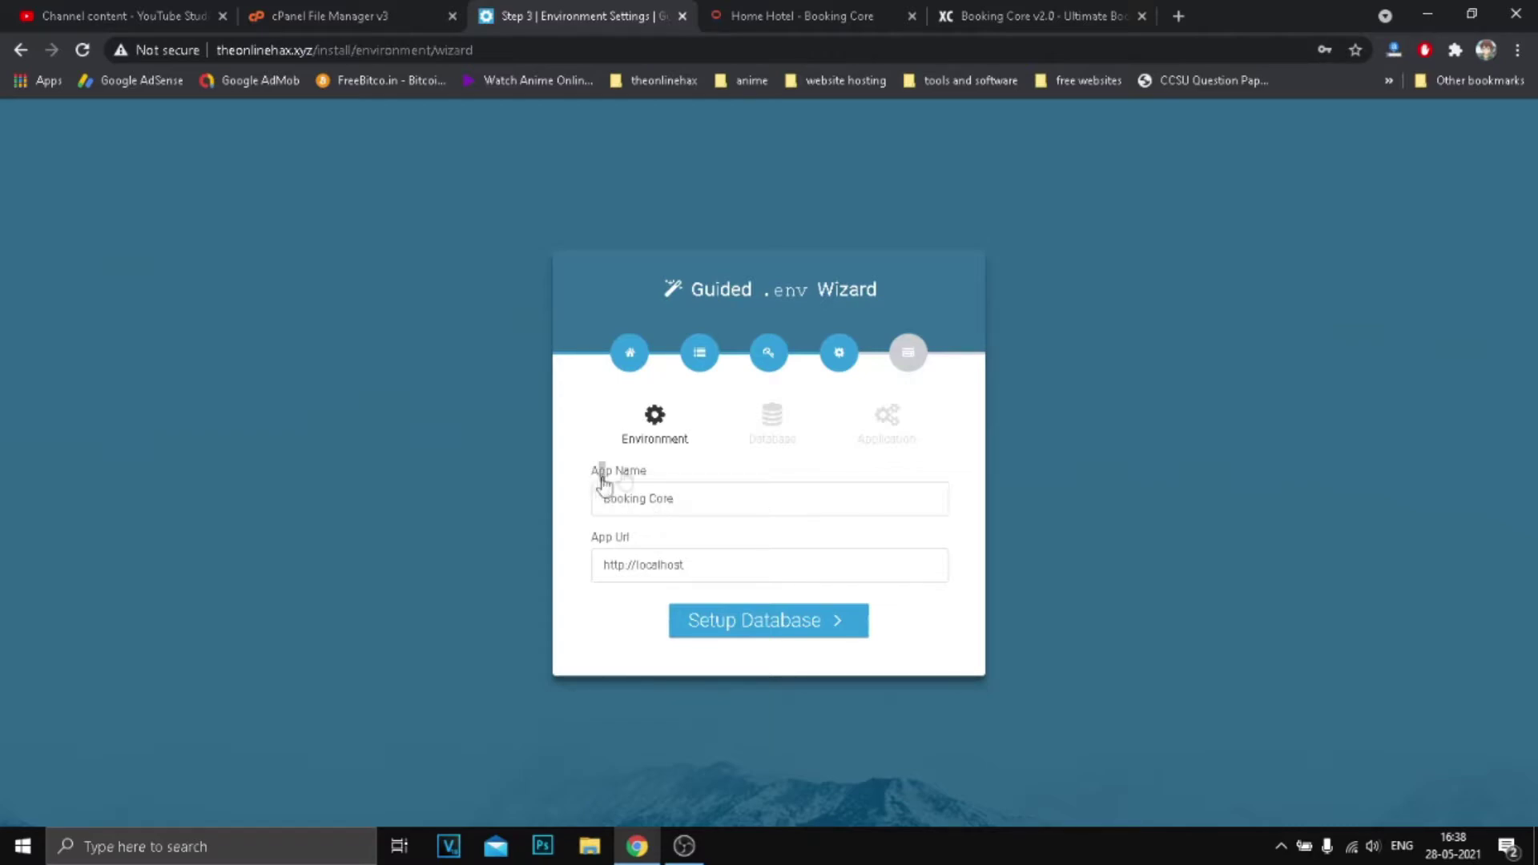
Clear the default Booking Core name from the App Name field.
drag(596, 474, 573, 509)
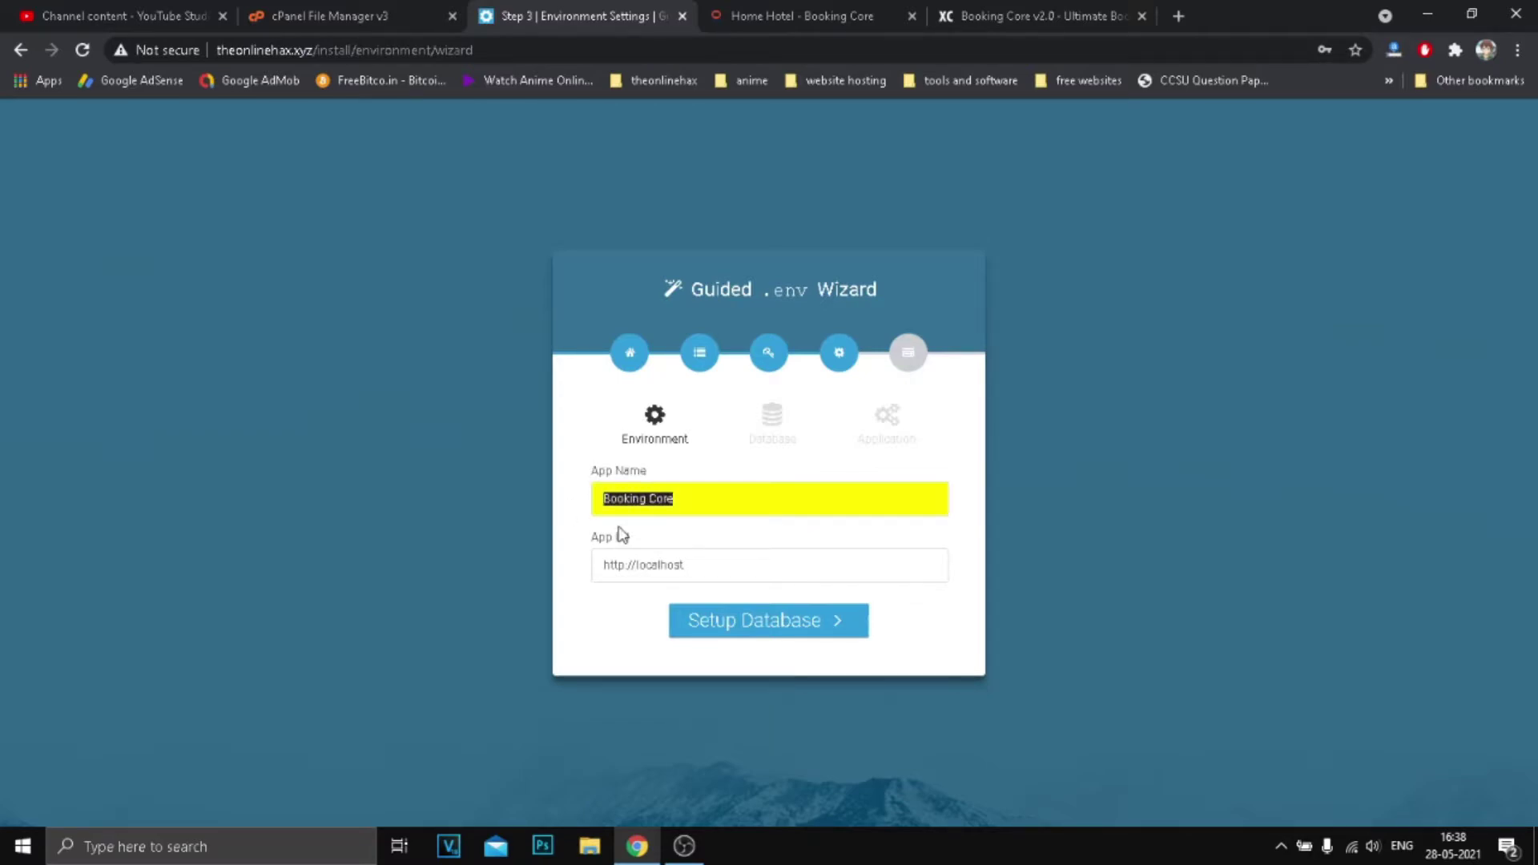
text(TE)
key(BackSpace)
key(BackSpace)
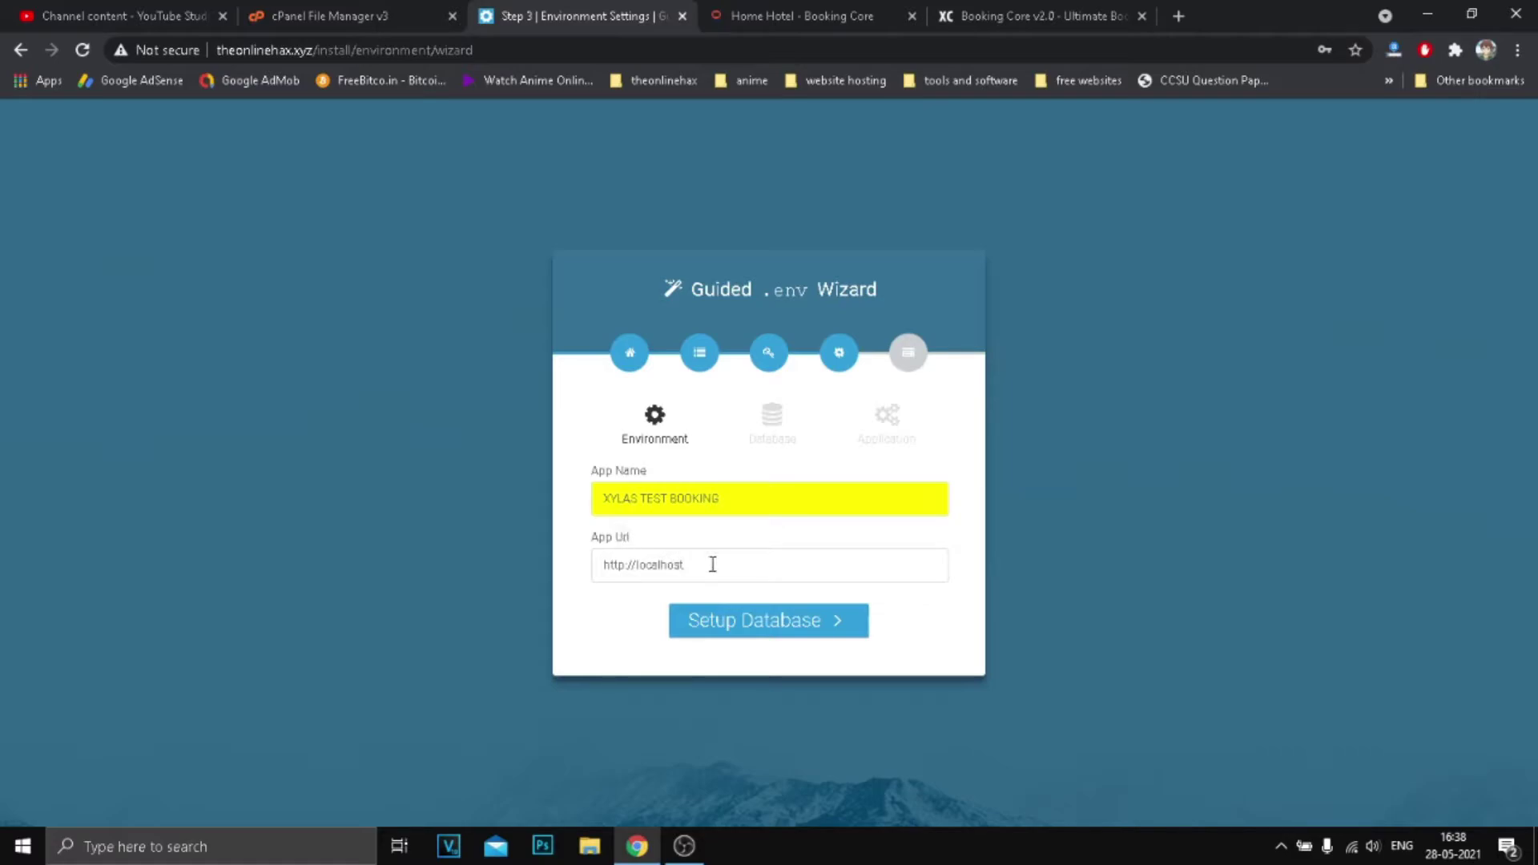
Open the installer's site in a new tab to get the domain theonlinehax.xyz.
click(706, 576)
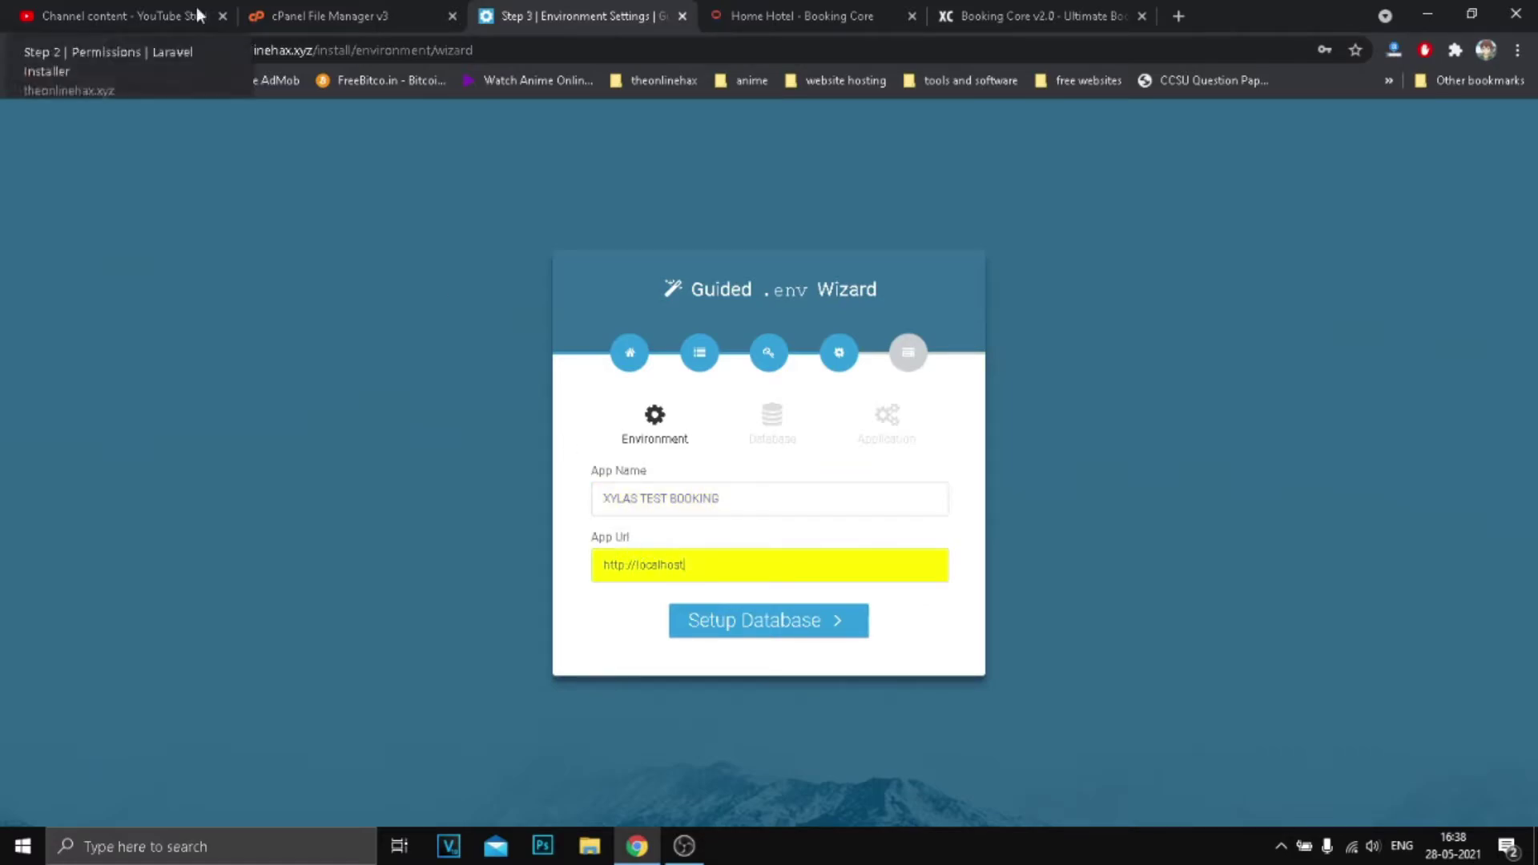
click(1178, 16)
text(th)
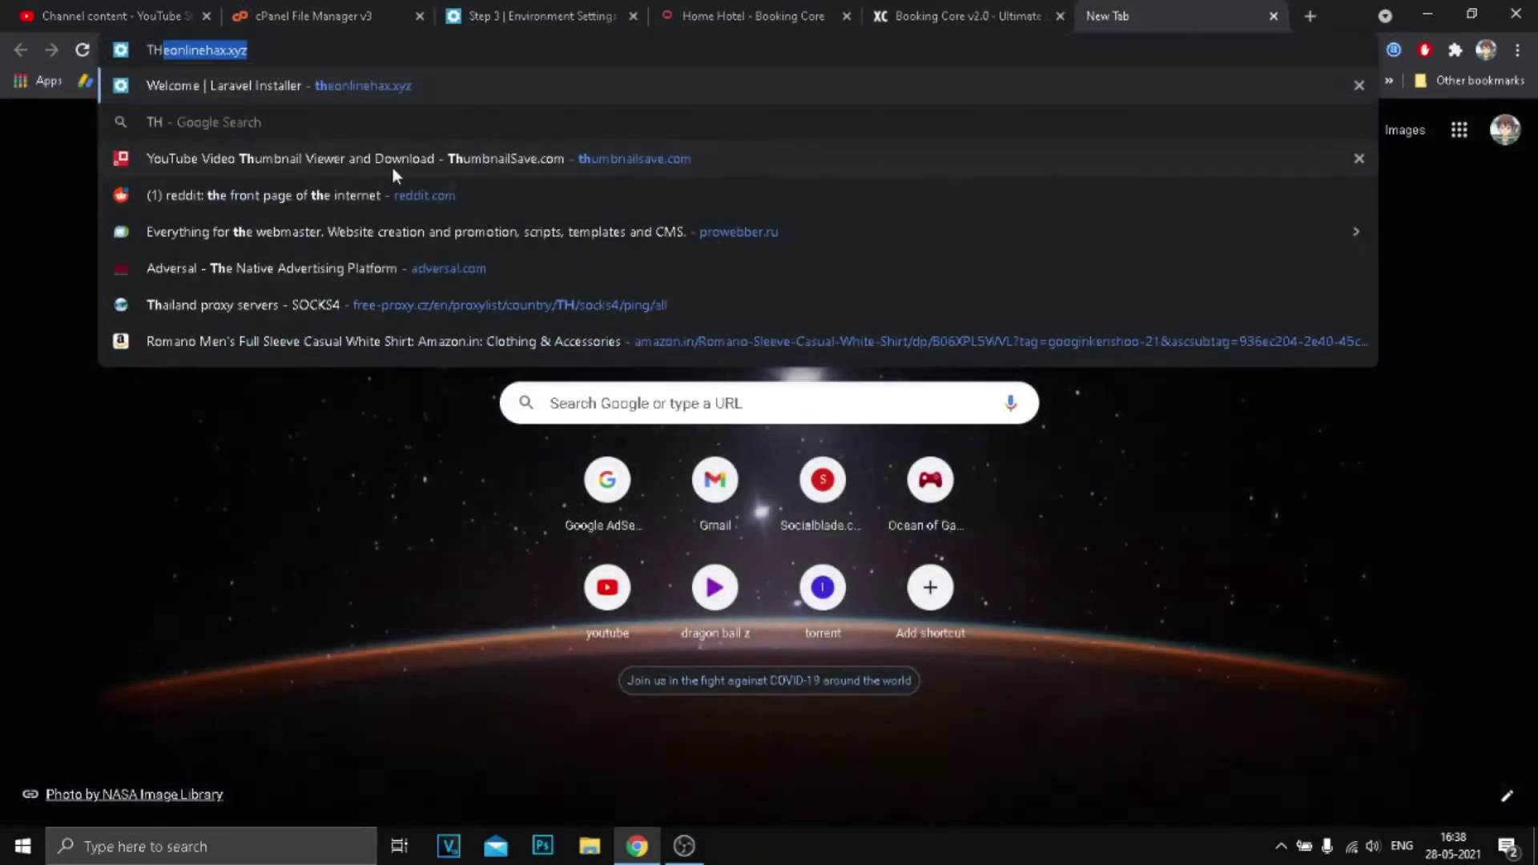
key(Return)
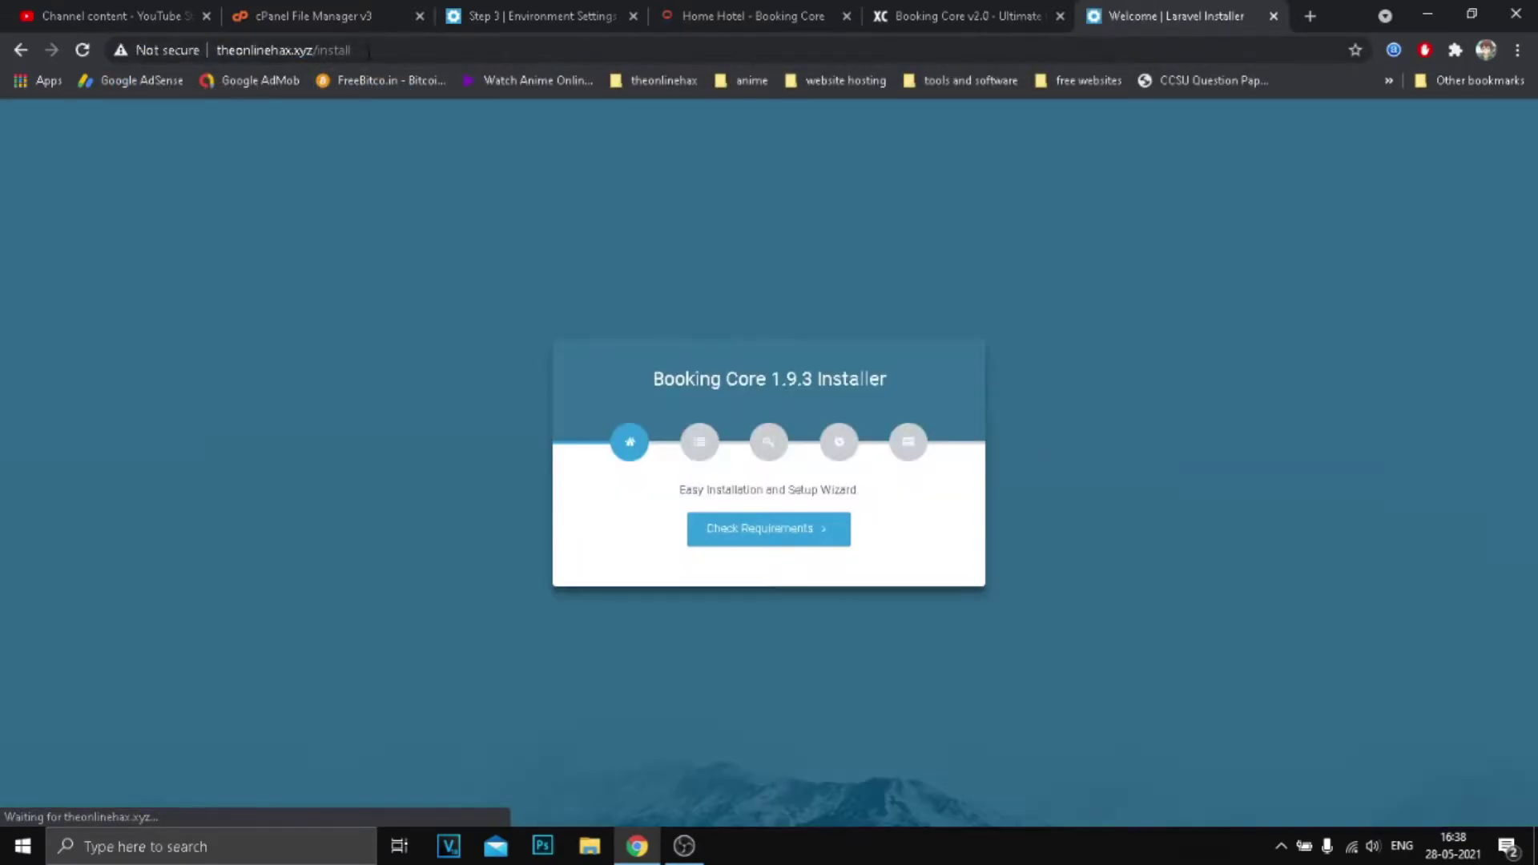
click(310, 49)
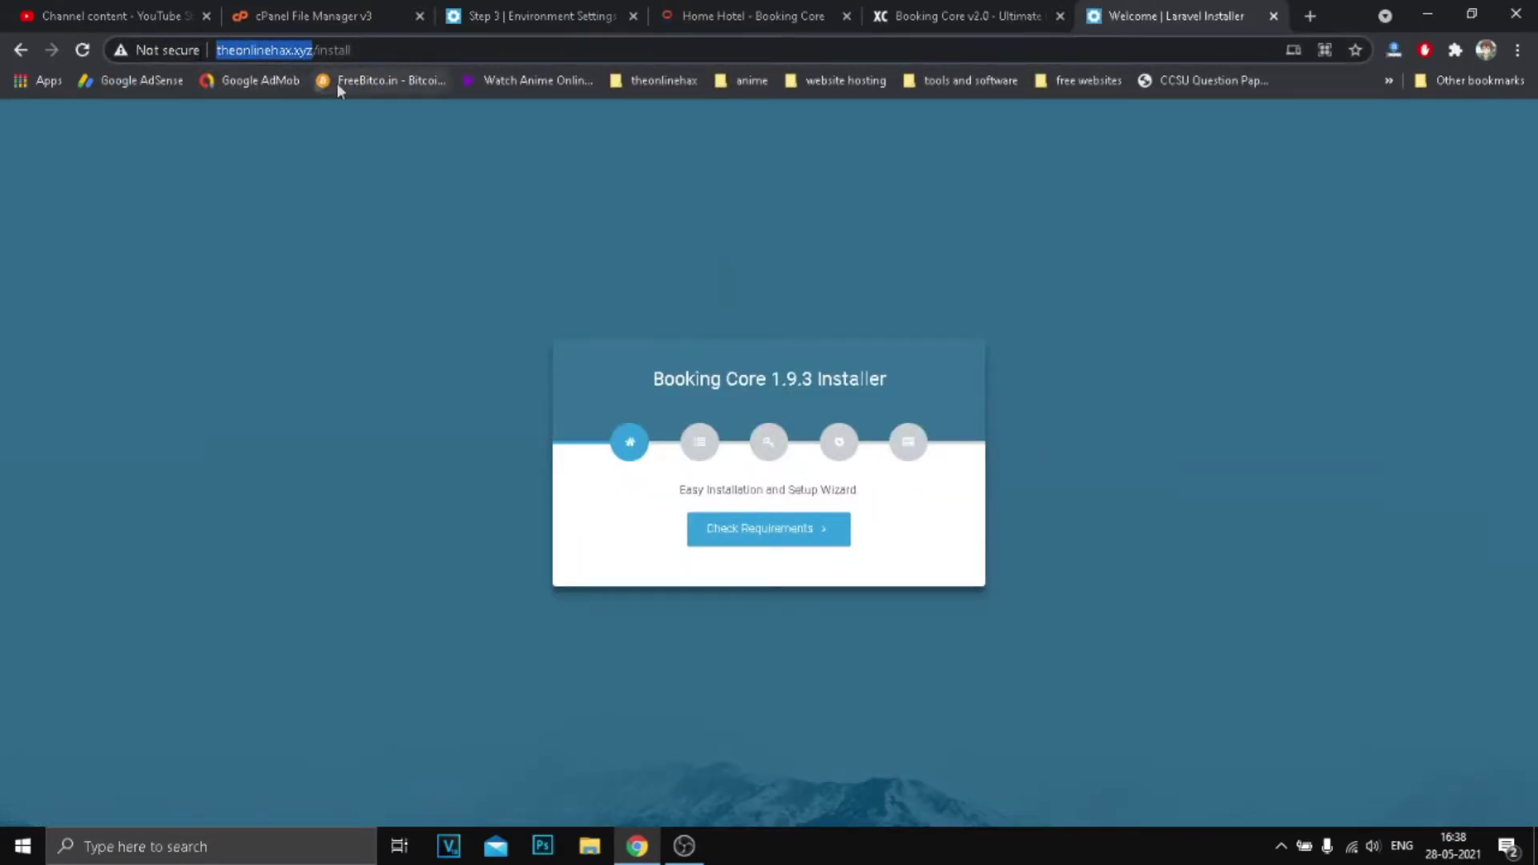
click(543, 13)
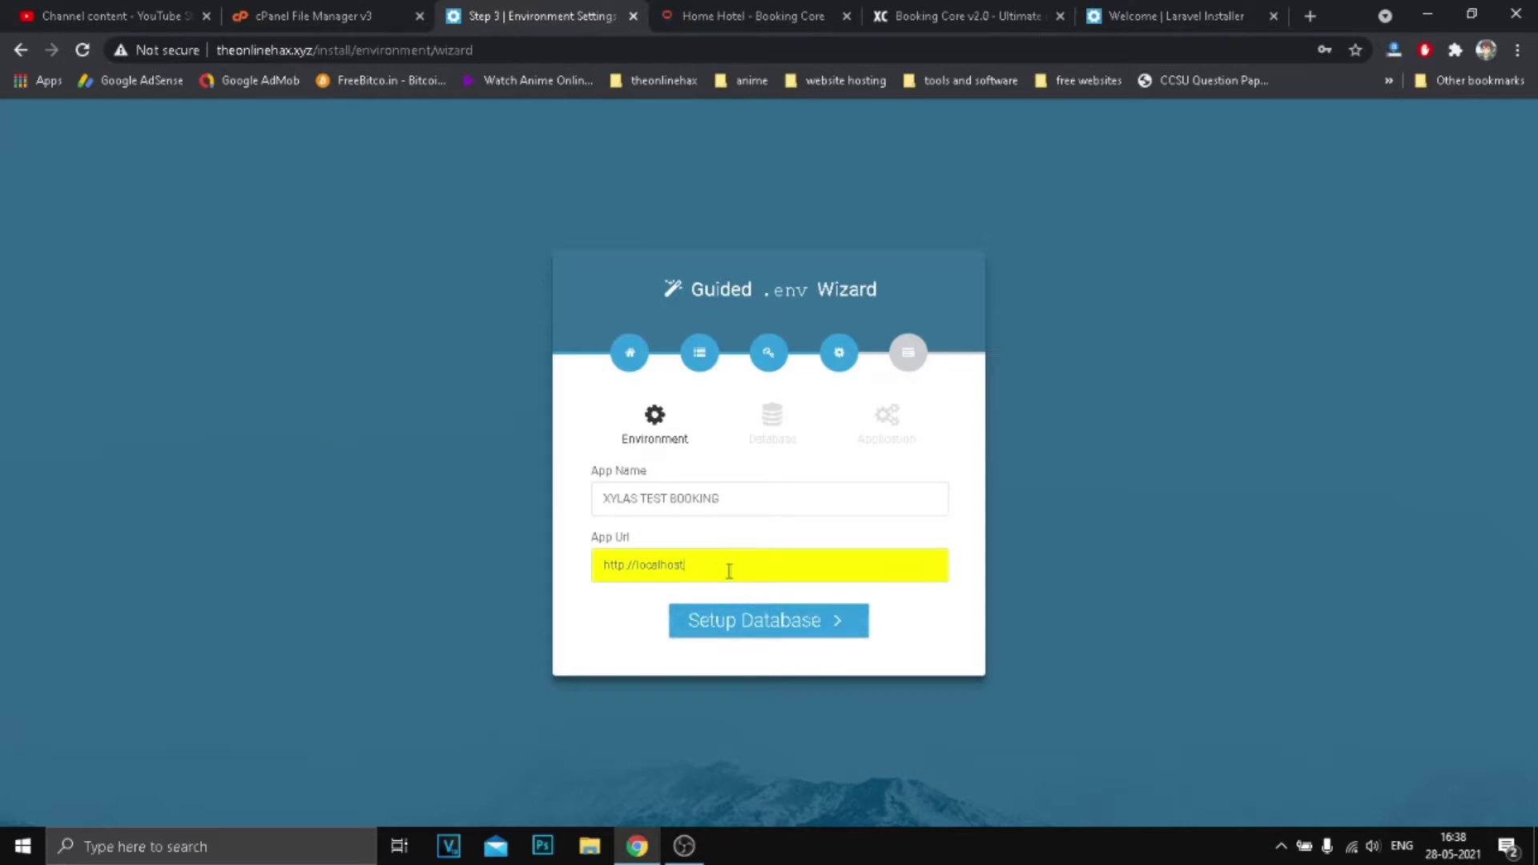
triple_click(731, 570)
key(BackSpace)
click(705, 611)
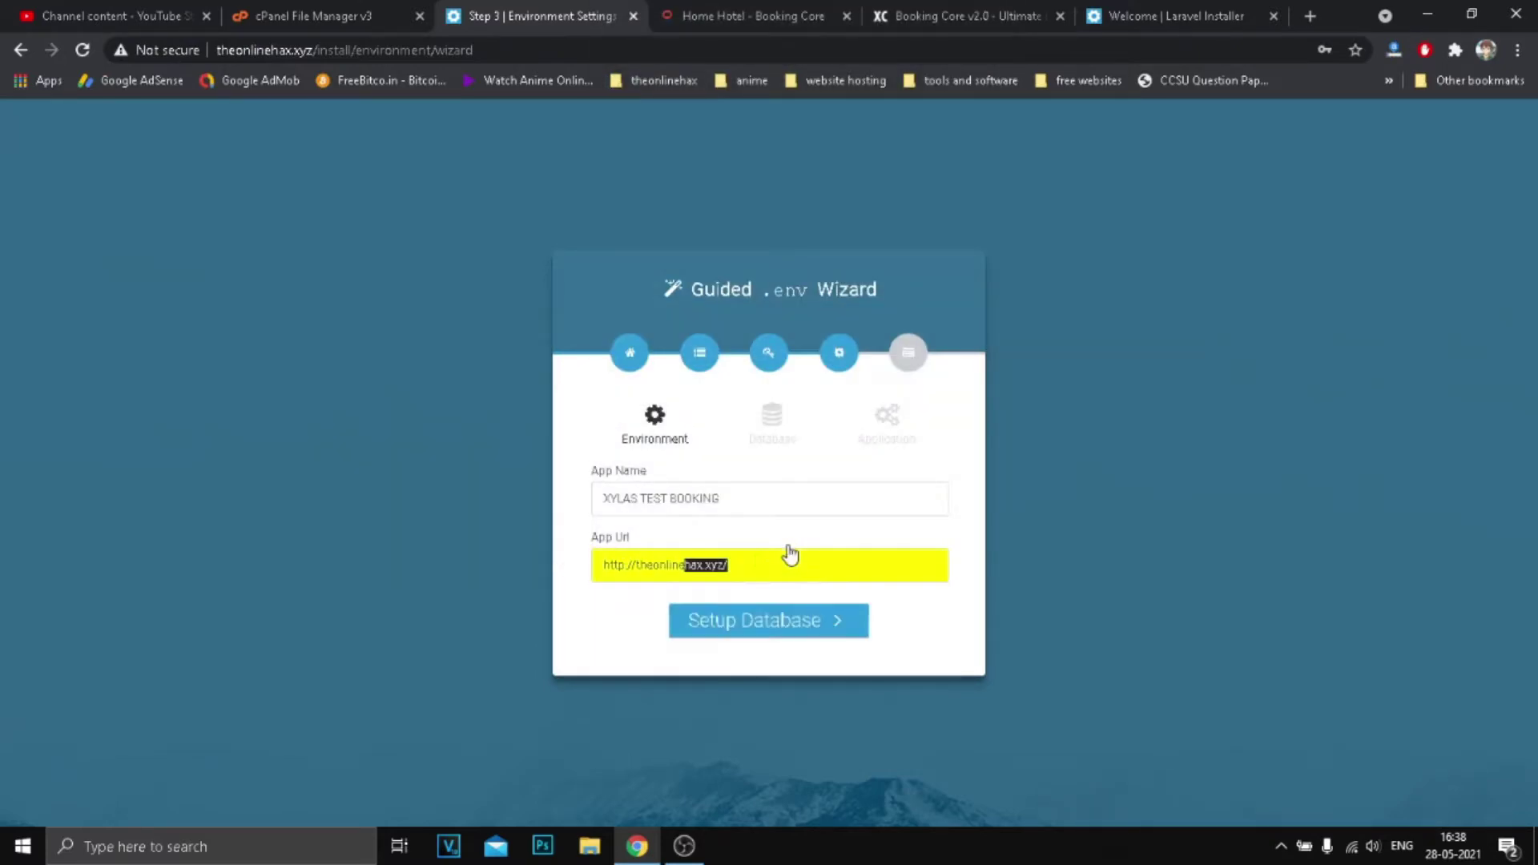
click(706, 594)
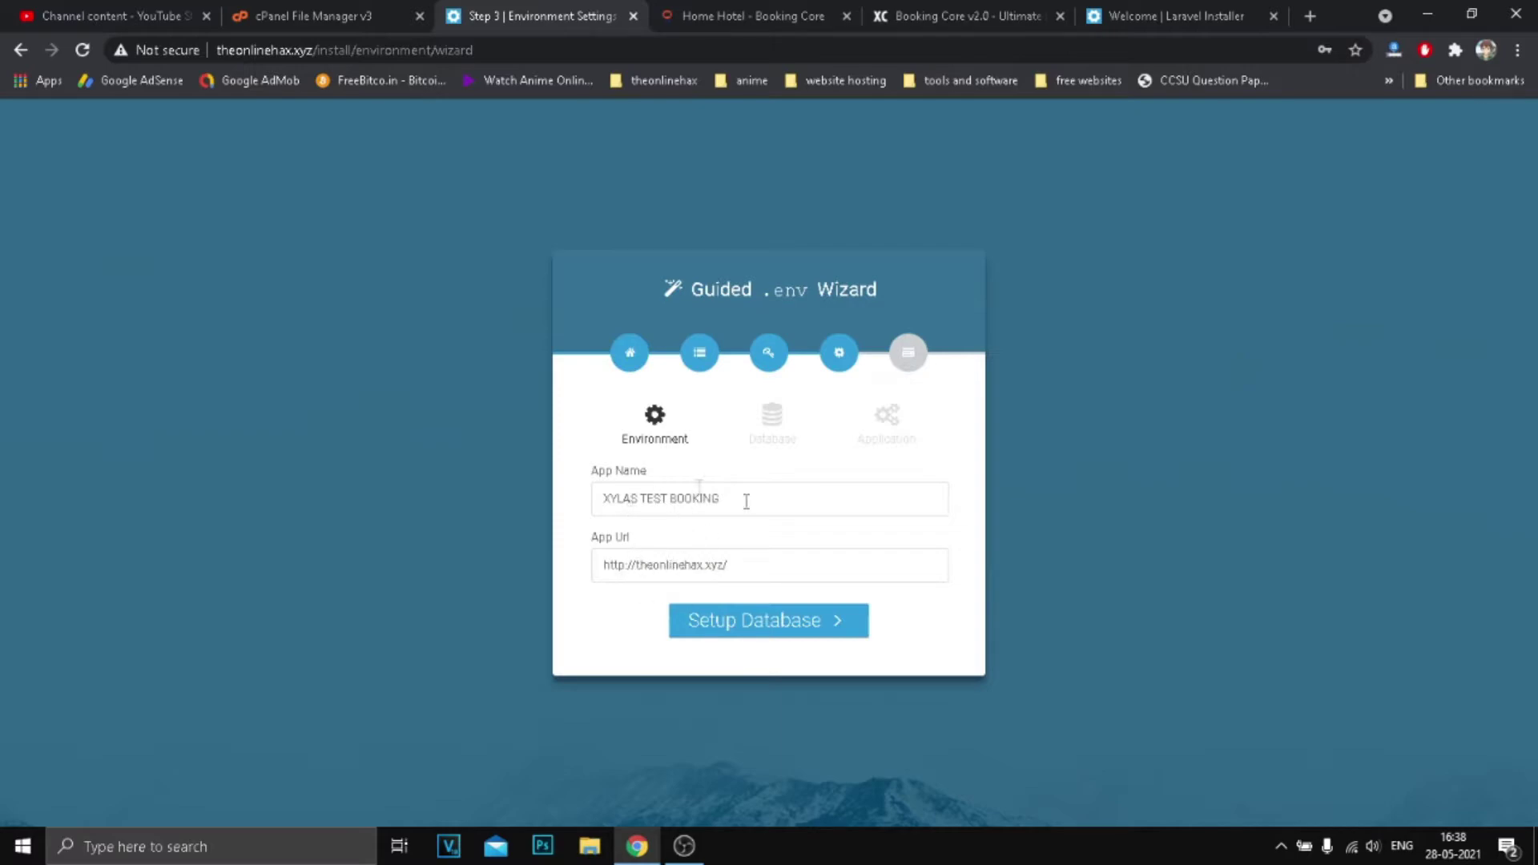
click(796, 633)
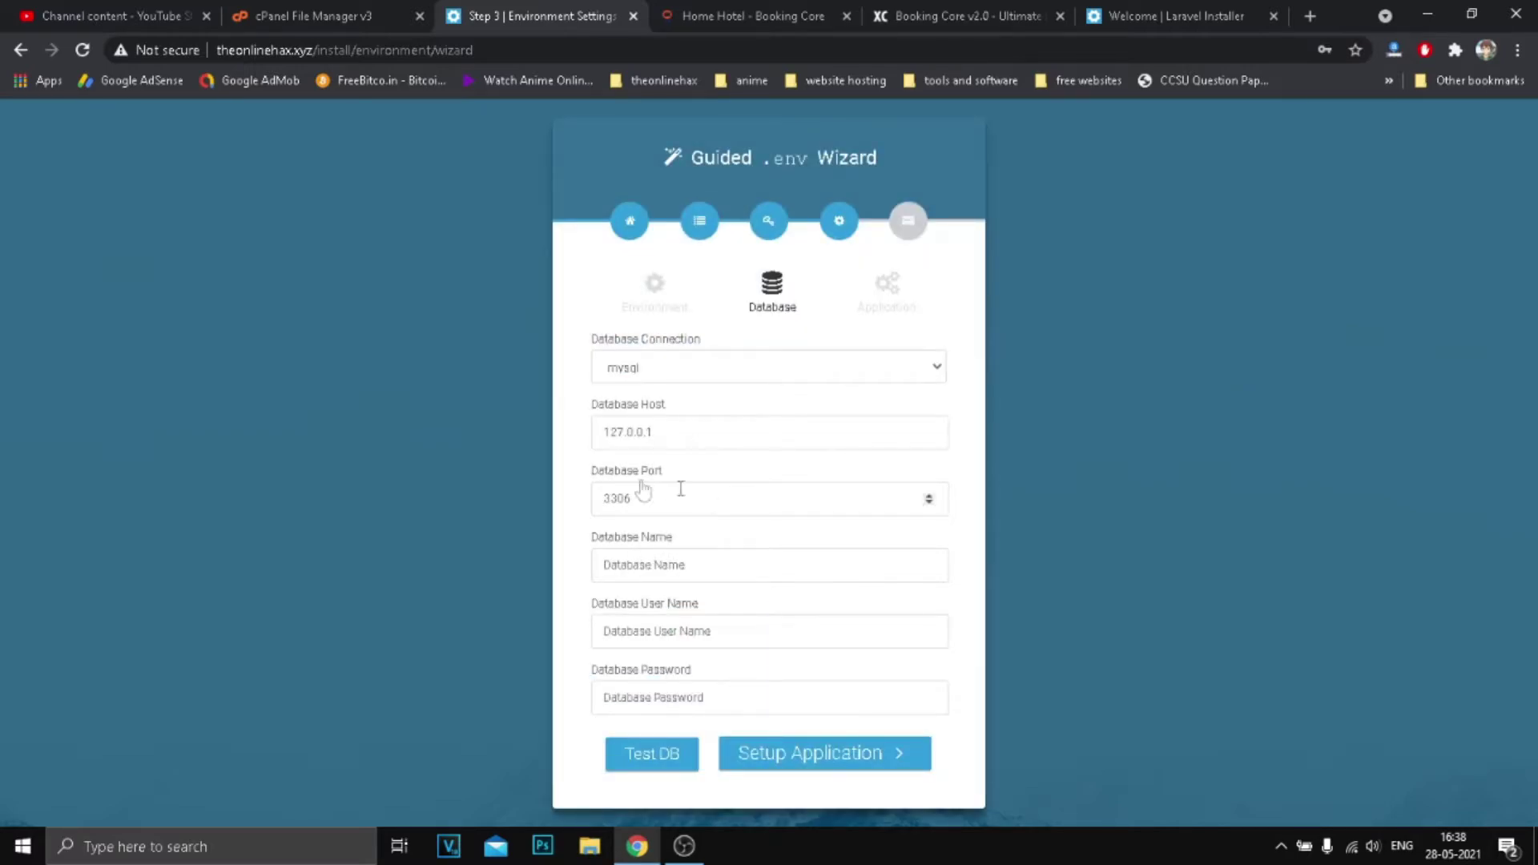
Keep mysql as the connection, change Database Host from 127.0.0.1 to localhost, and leave port 3306.
click(670, 376)
click(669, 374)
click(667, 377)
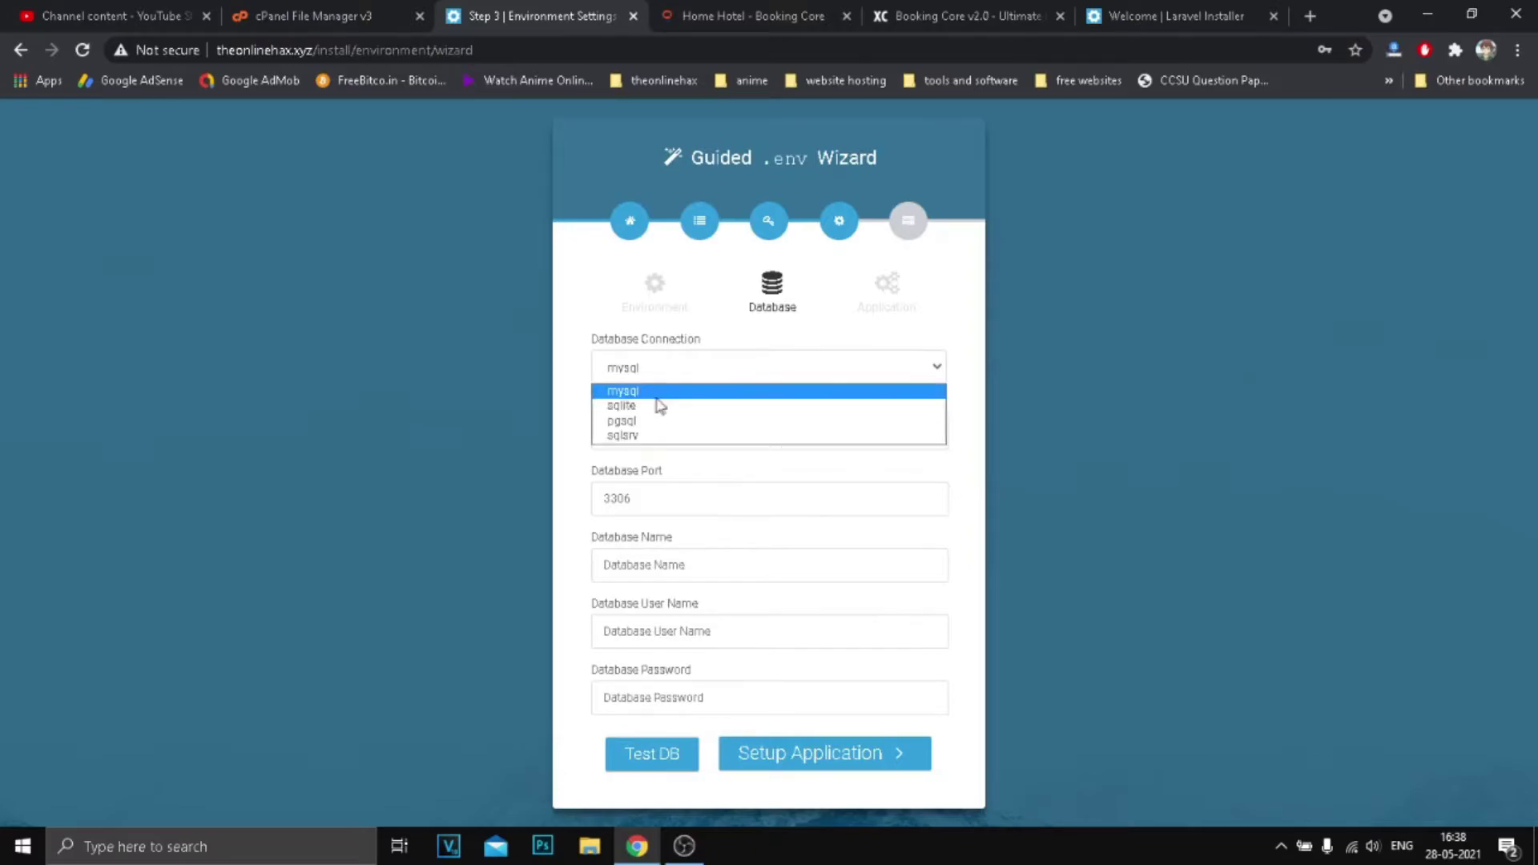
click(651, 395)
click(662, 426)
drag(662, 425, 585, 439)
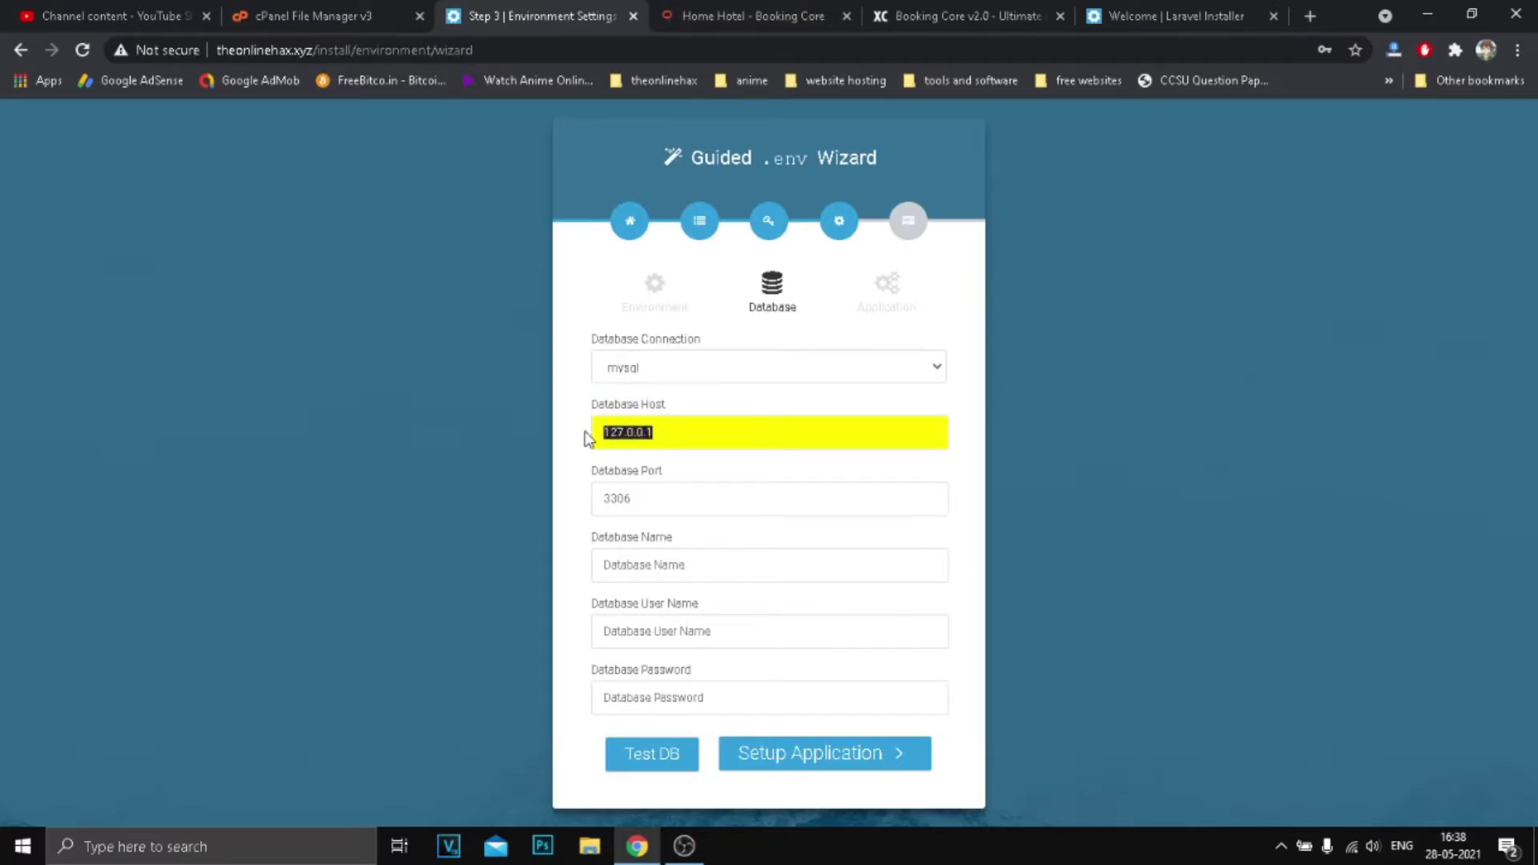
text(localhost)
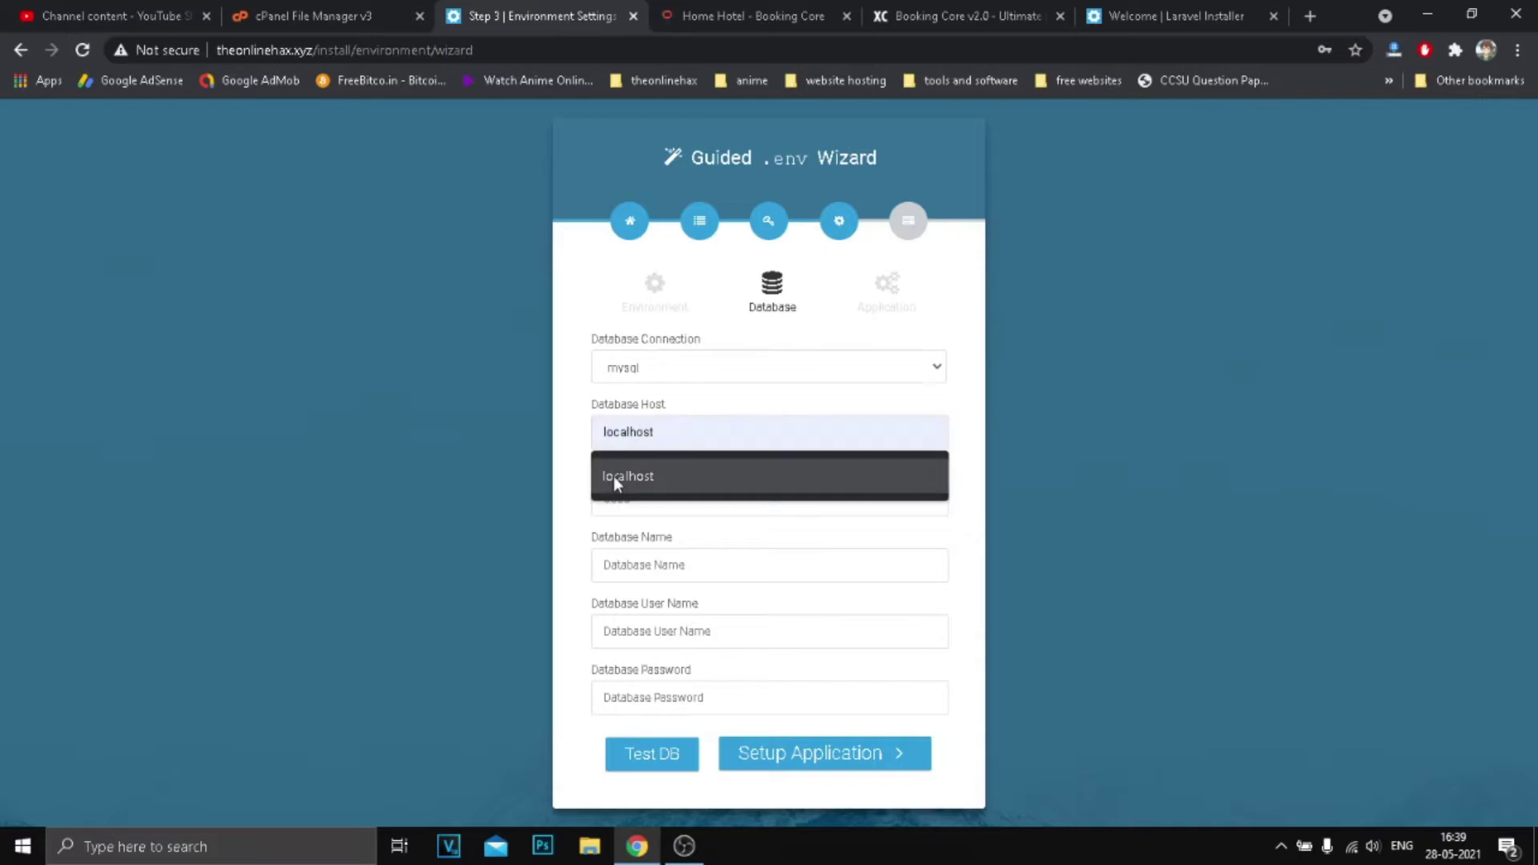
click(619, 477)
click(637, 498)
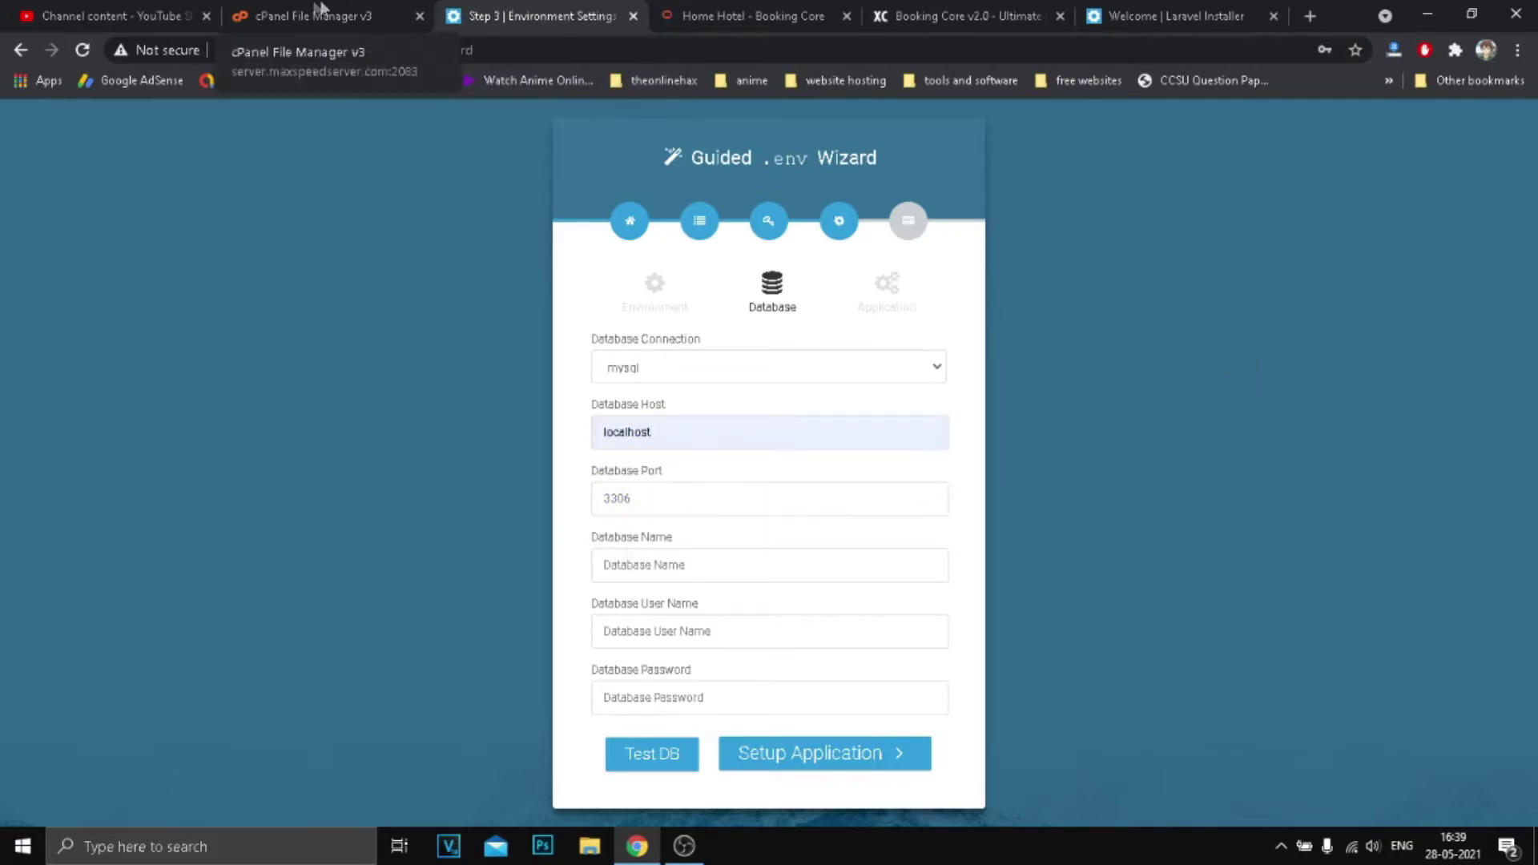
click(305, 16)
Go from the cPanel file manager to the MySQL Databases page.
click(112, 15)
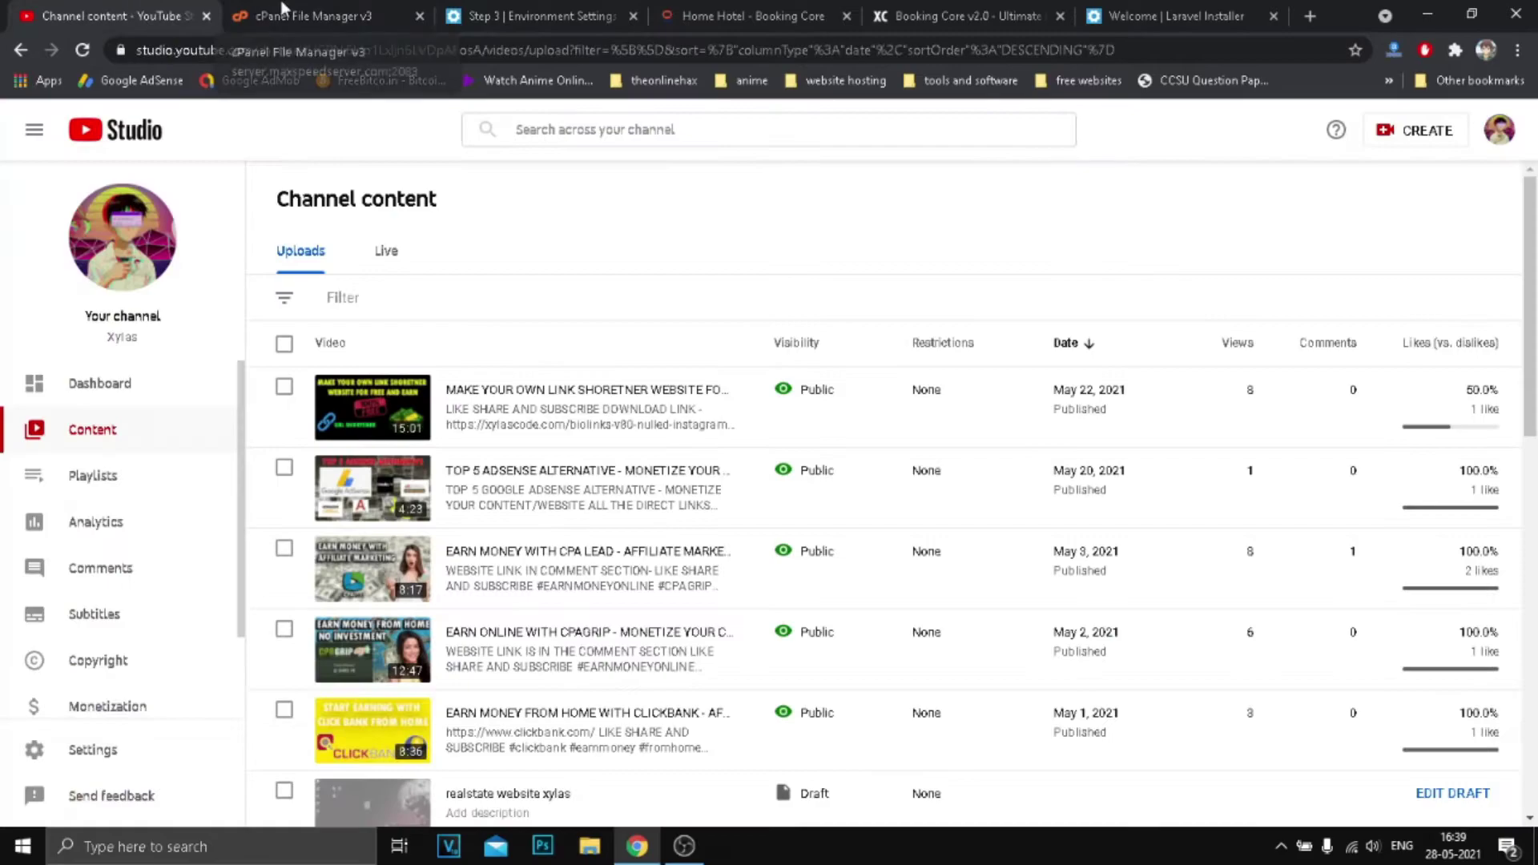
click(305, 15)
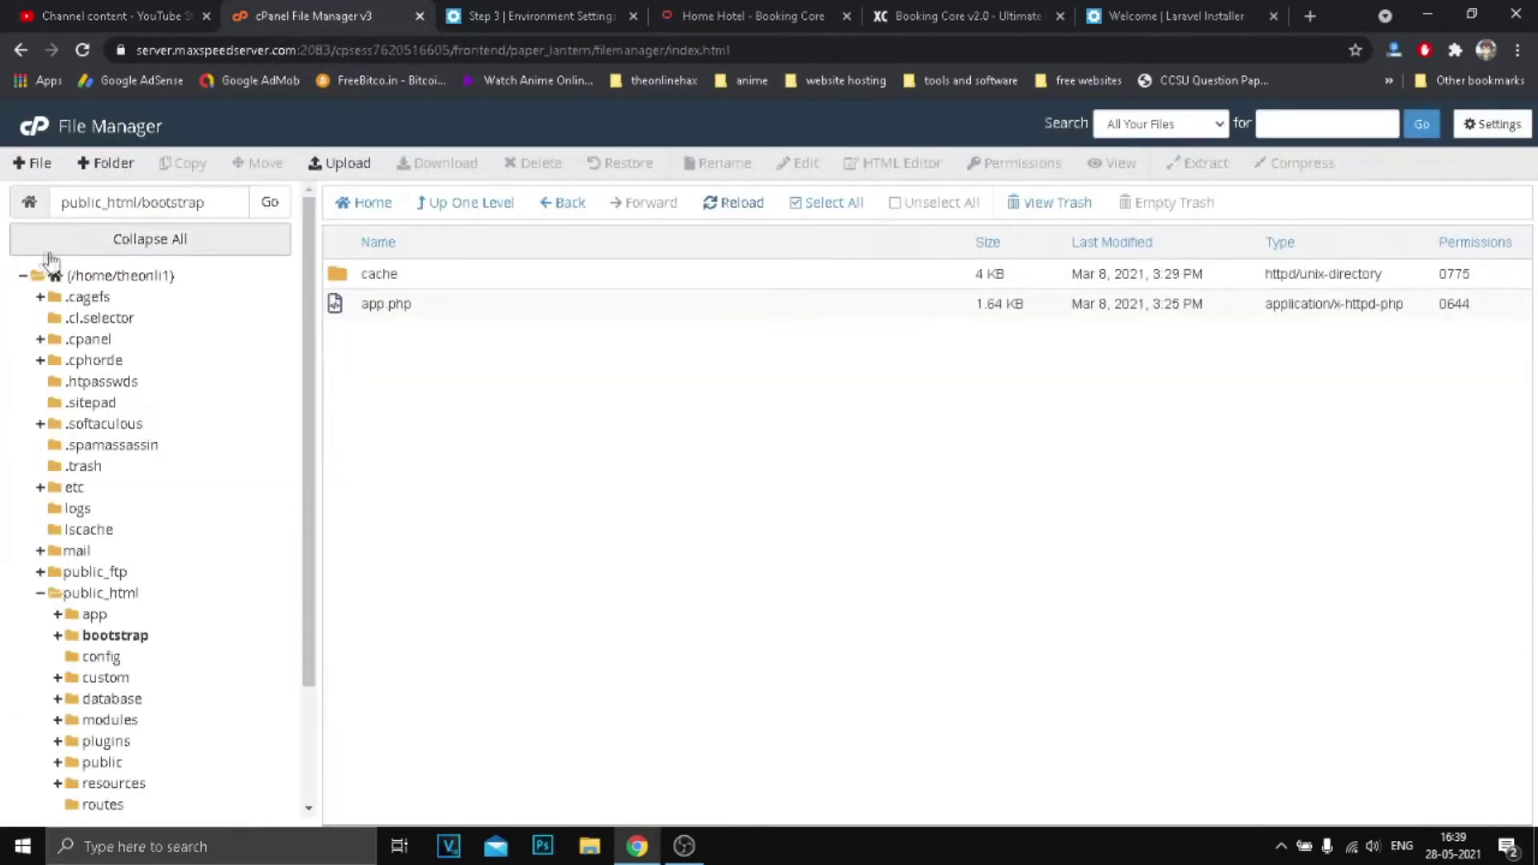
click(26, 130)
scroll(406, 486, down, 5)
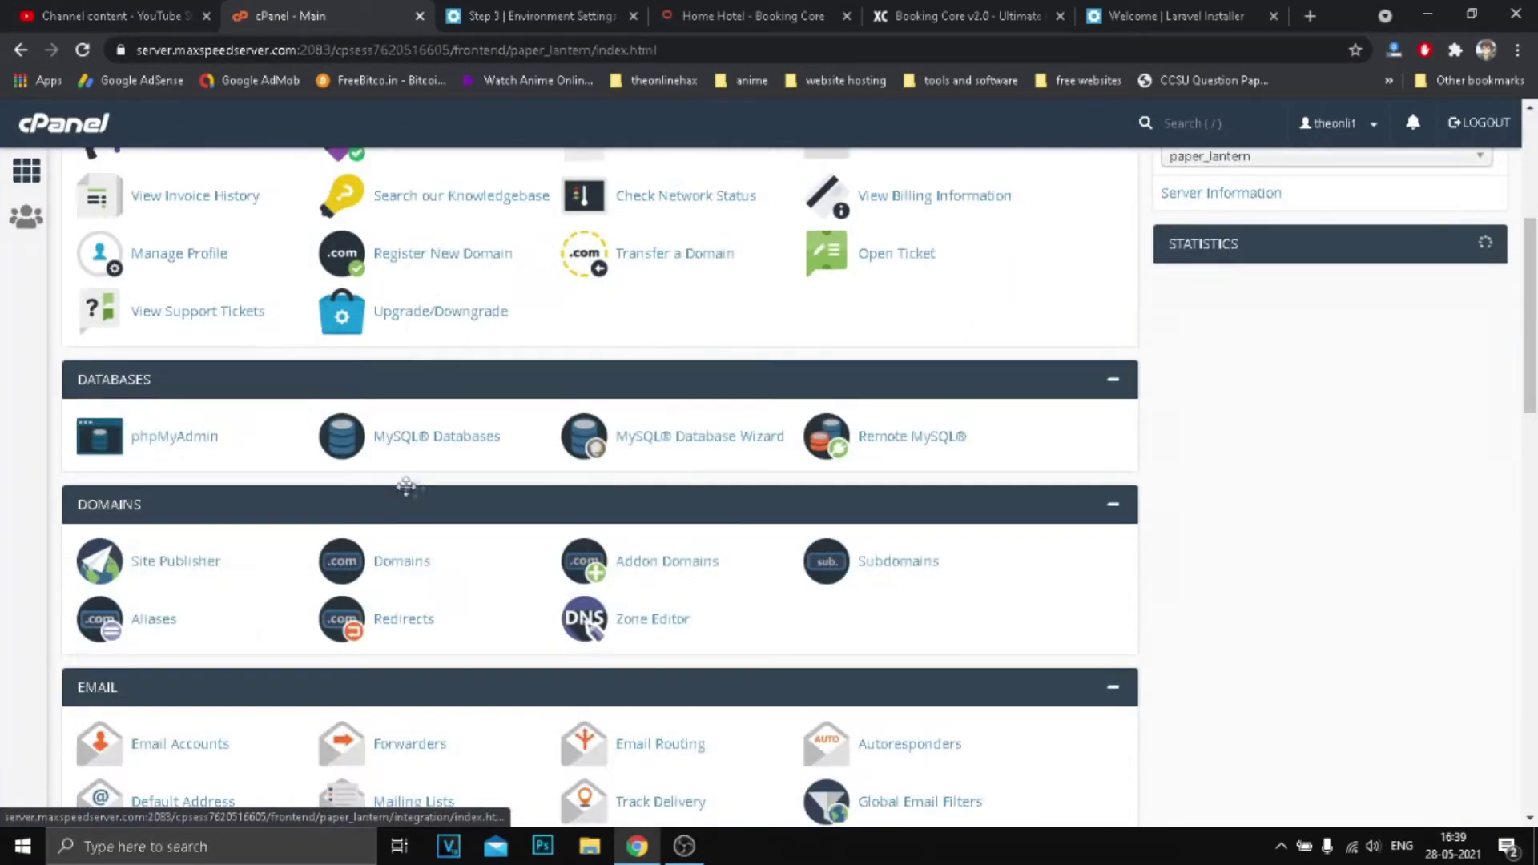
click(448, 446)
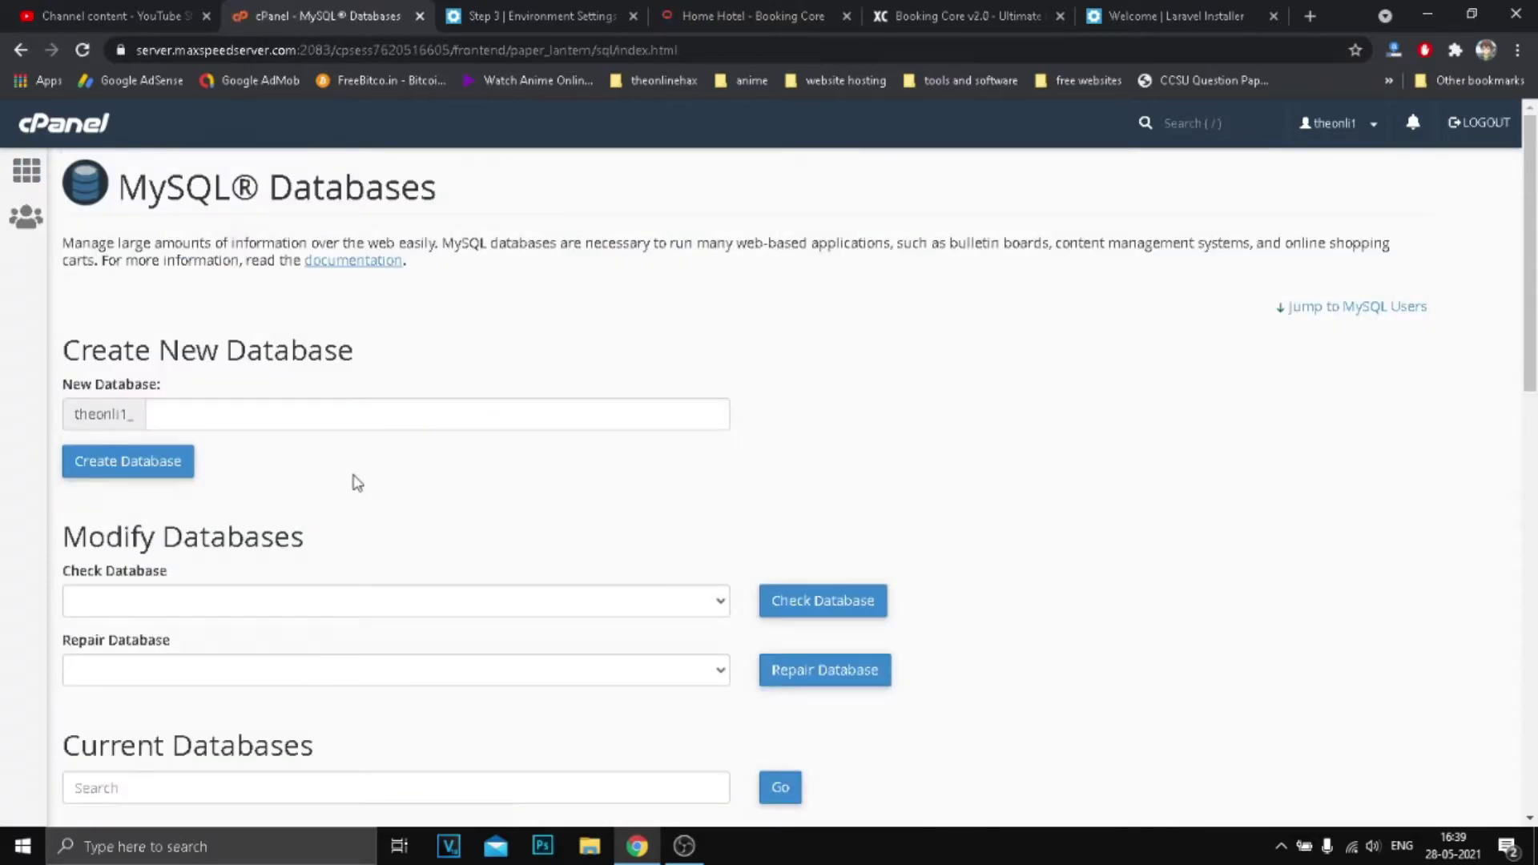
Create a new database named test123data.
scroll(370, 473, down, 10)
scroll(371, 474, up, 10)
click(219, 410)
click(205, 456)
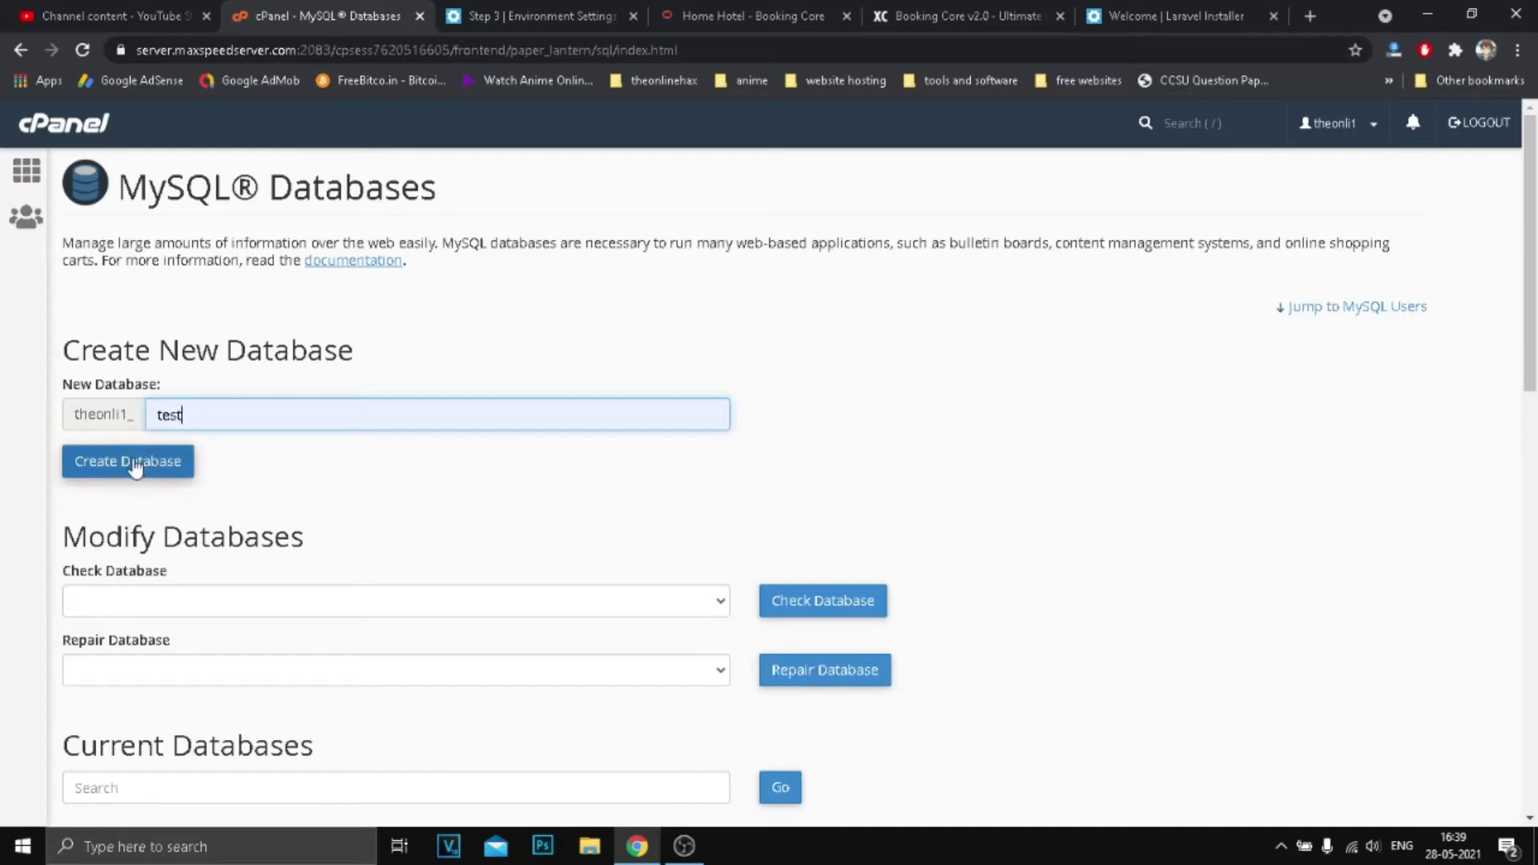
double_click(212, 419)
click(207, 490)
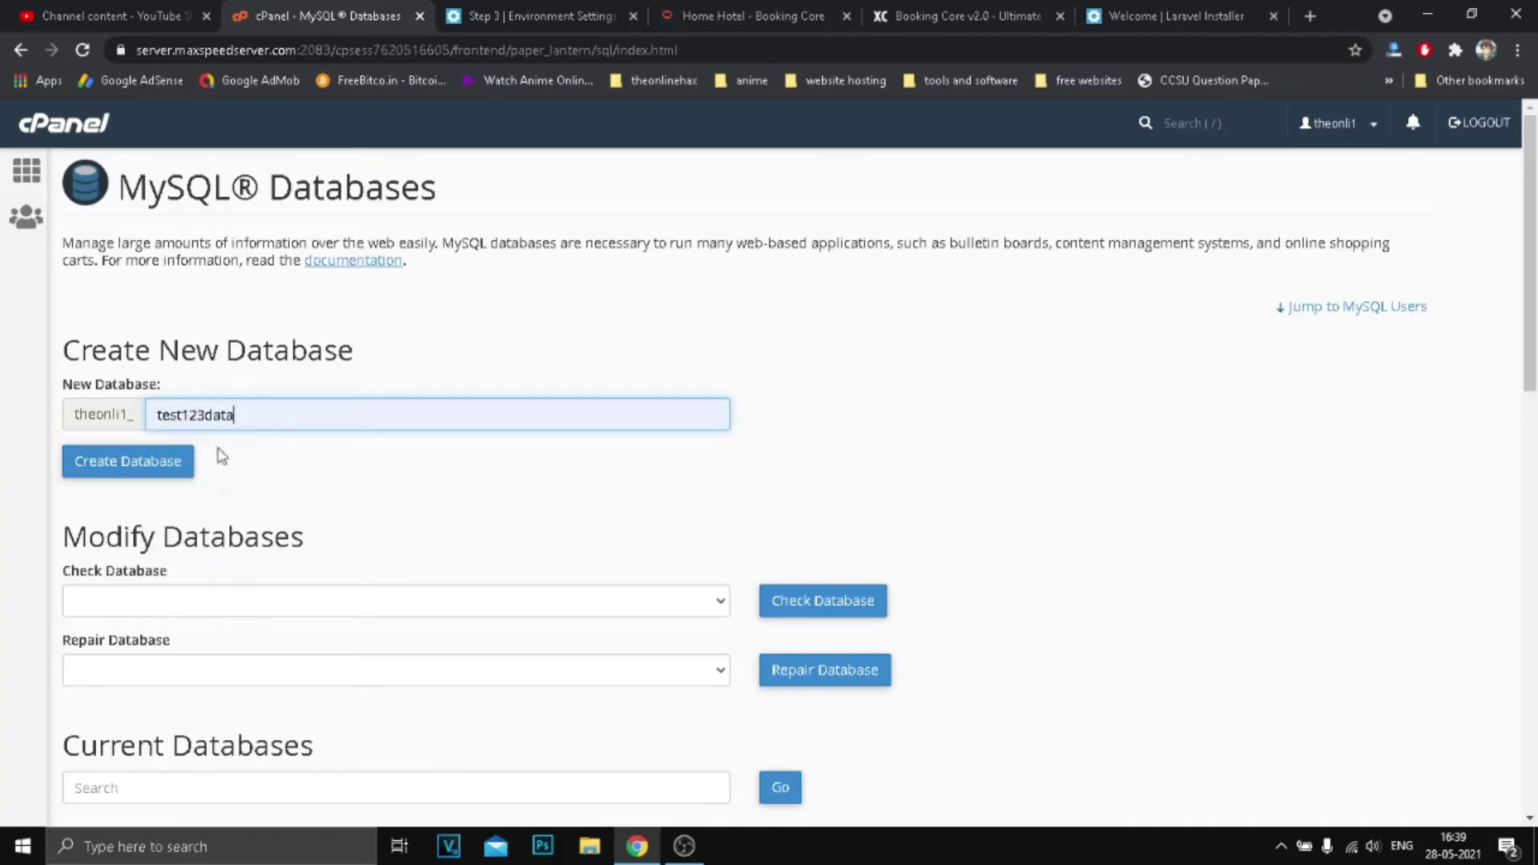
click(150, 477)
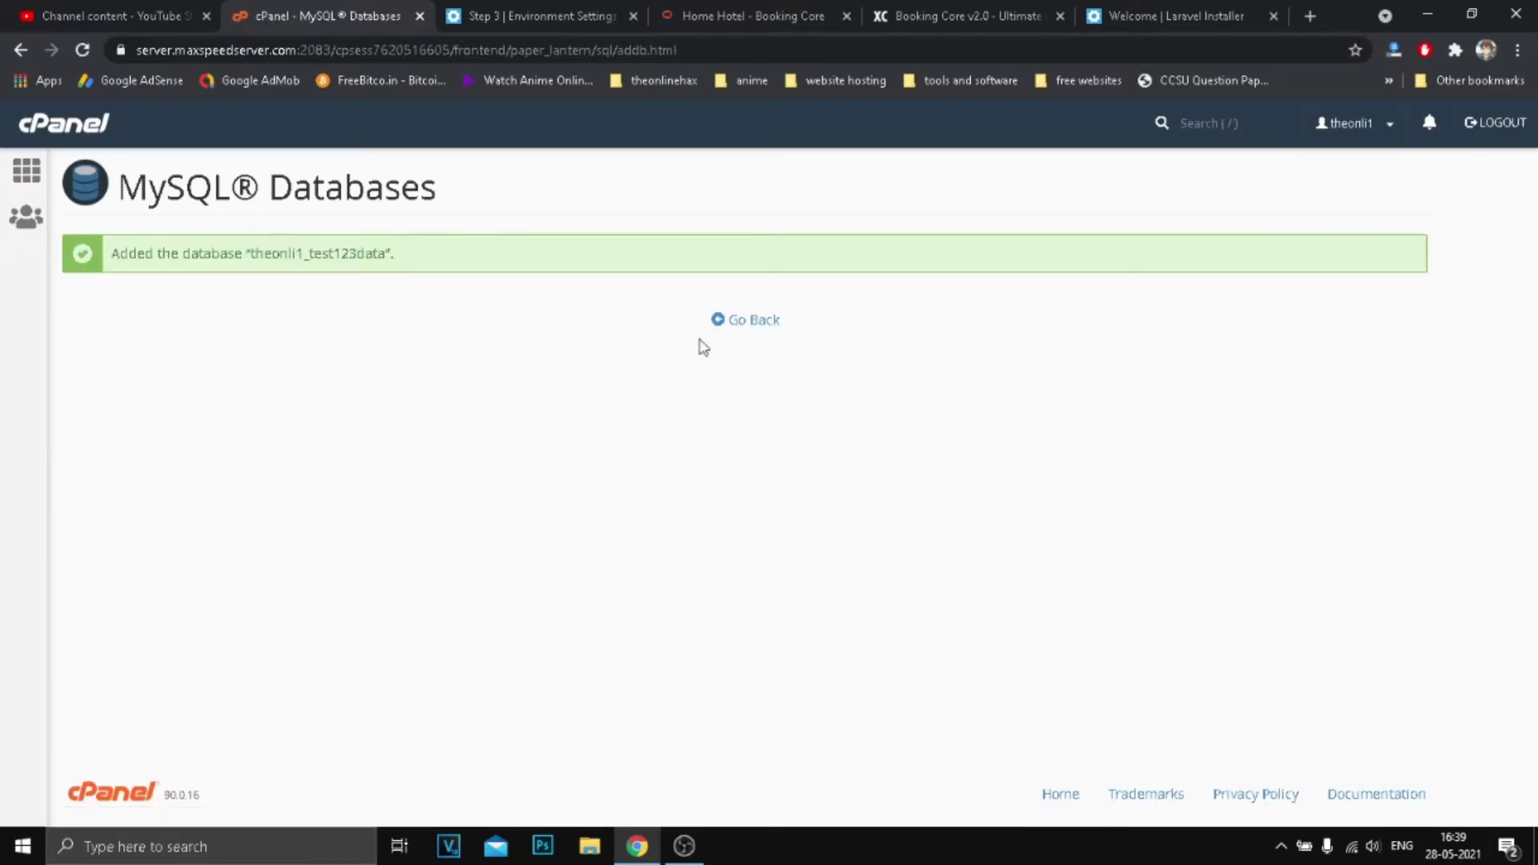
Enter username test123 for a new MySQL user and generate and copy a strong password.
scroll(471, 364, down, 13)
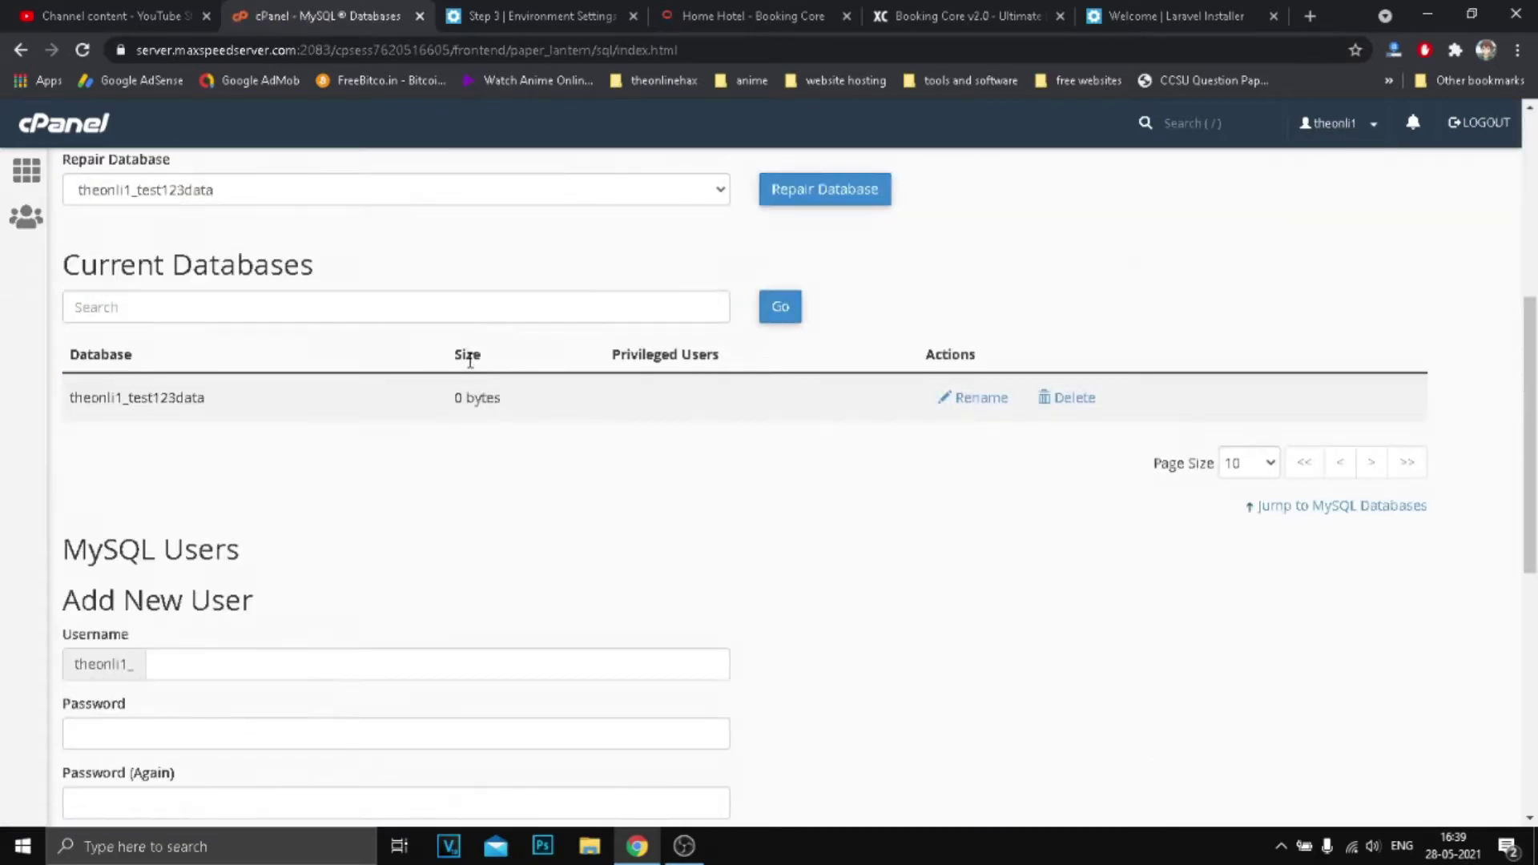
scroll(216, 366, up, 2)
click(215, 366)
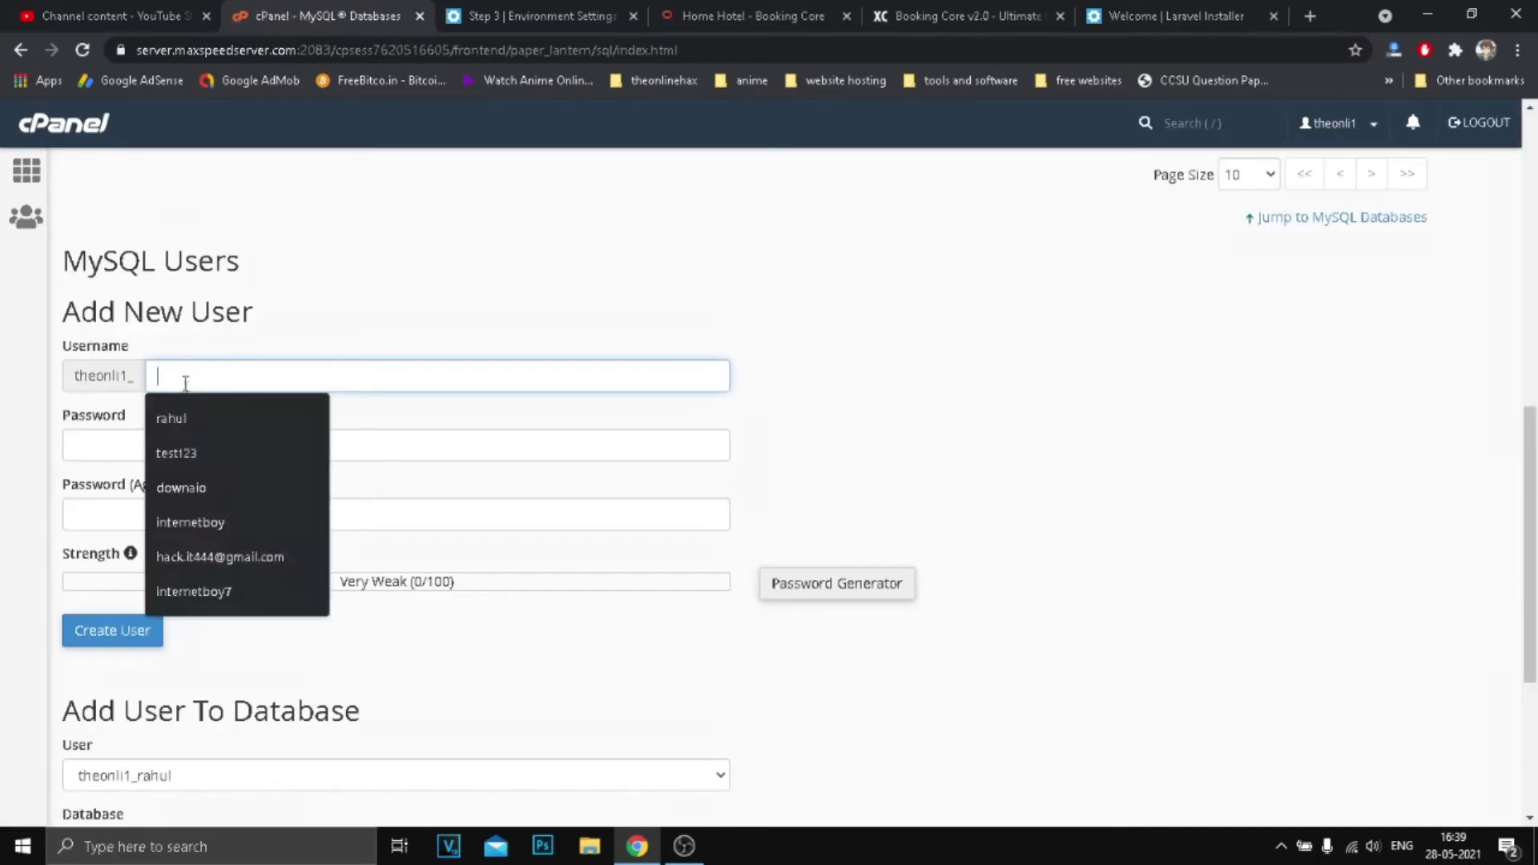
click(190, 449)
click(271, 446)
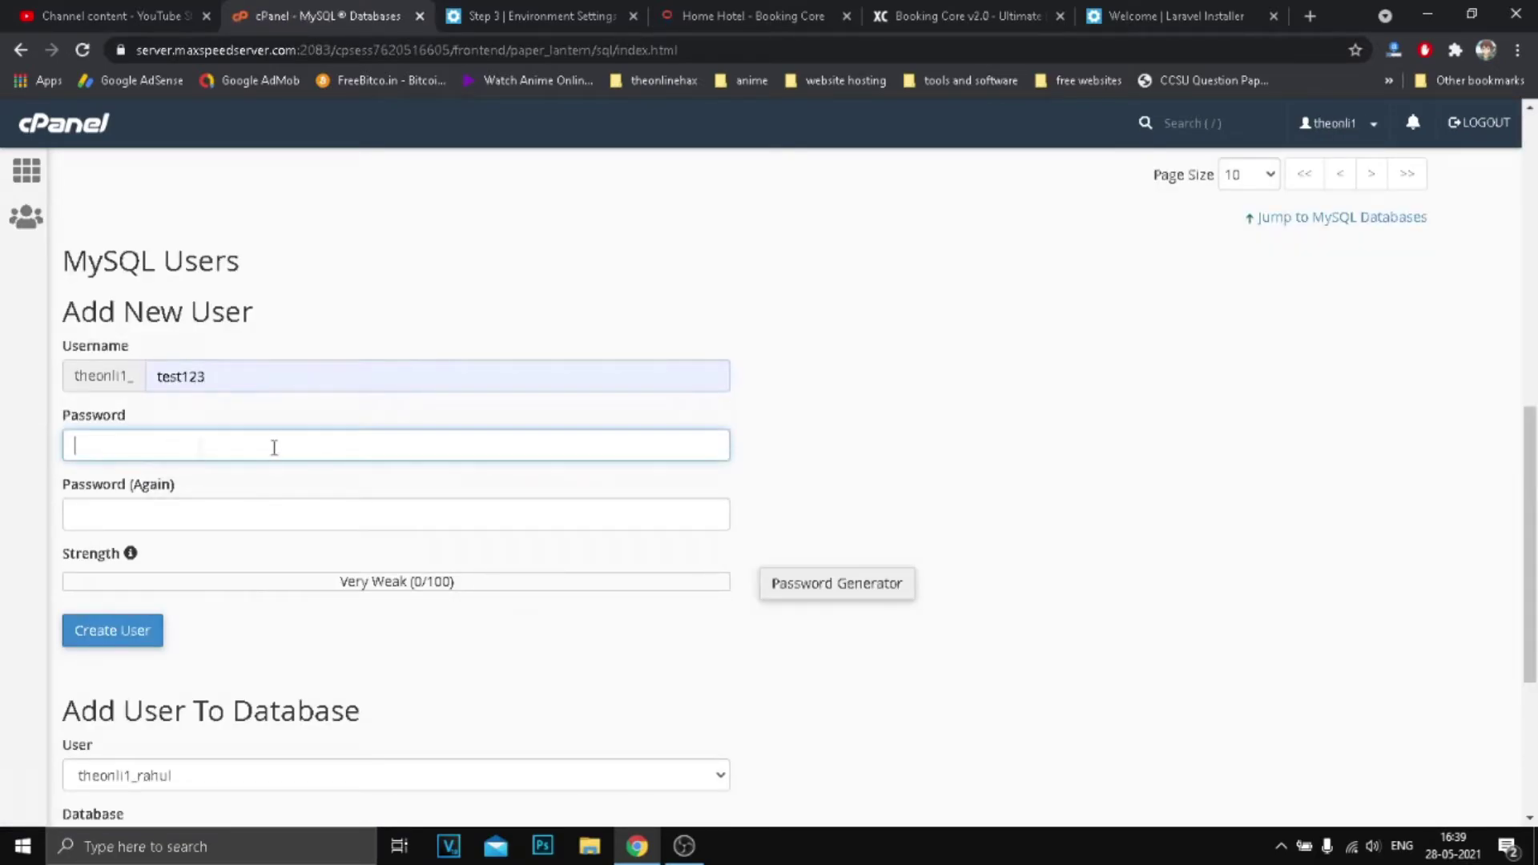
click(859, 594)
triple_click(671, 399)
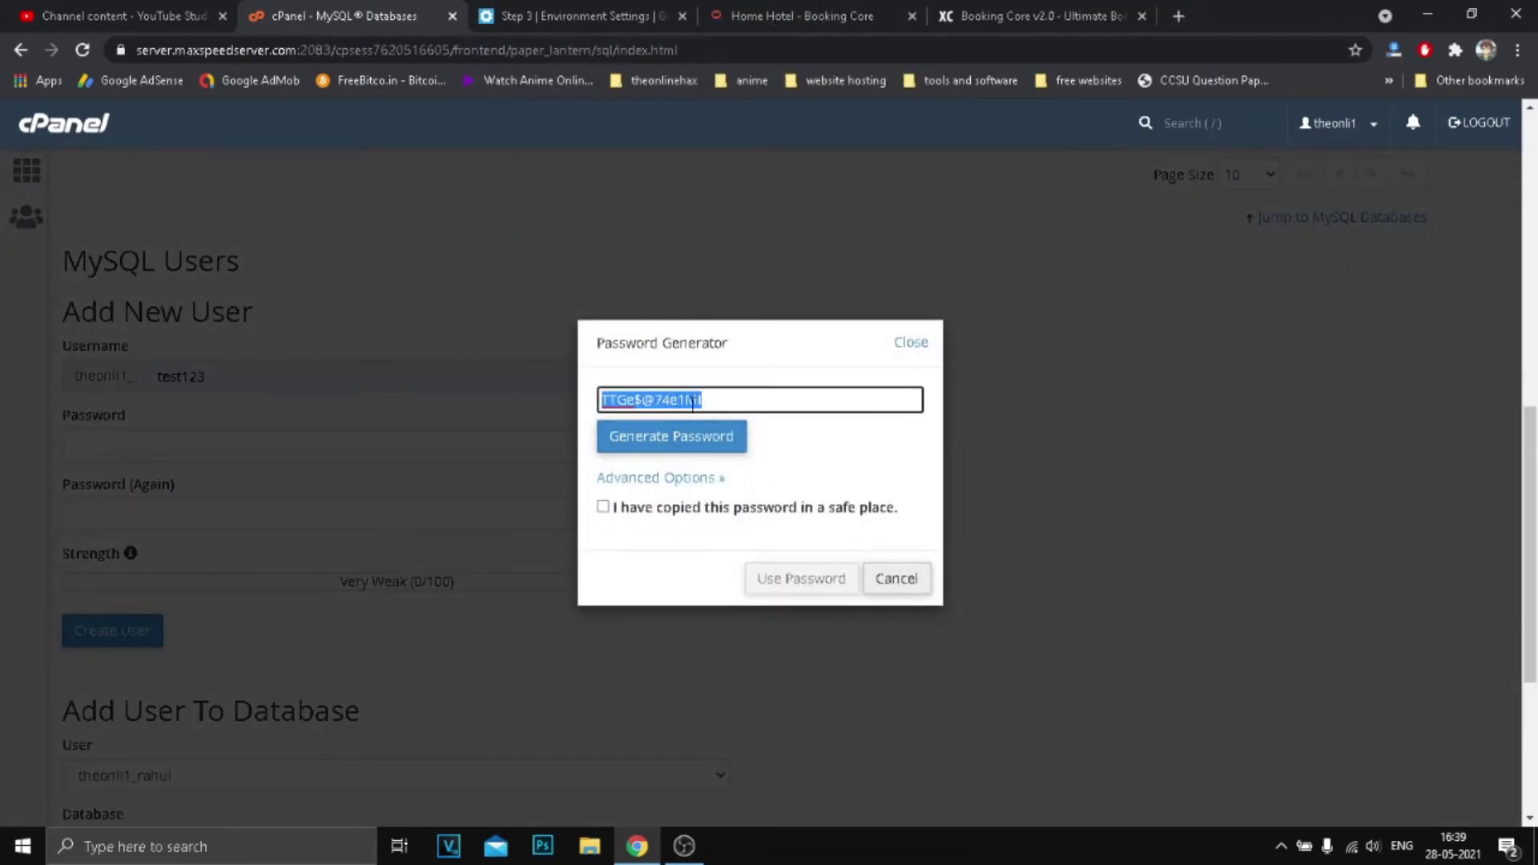
right_click(692, 405)
click(771, 481)
Paste the generated password into the installer's Database Password field.
click(801, 16)
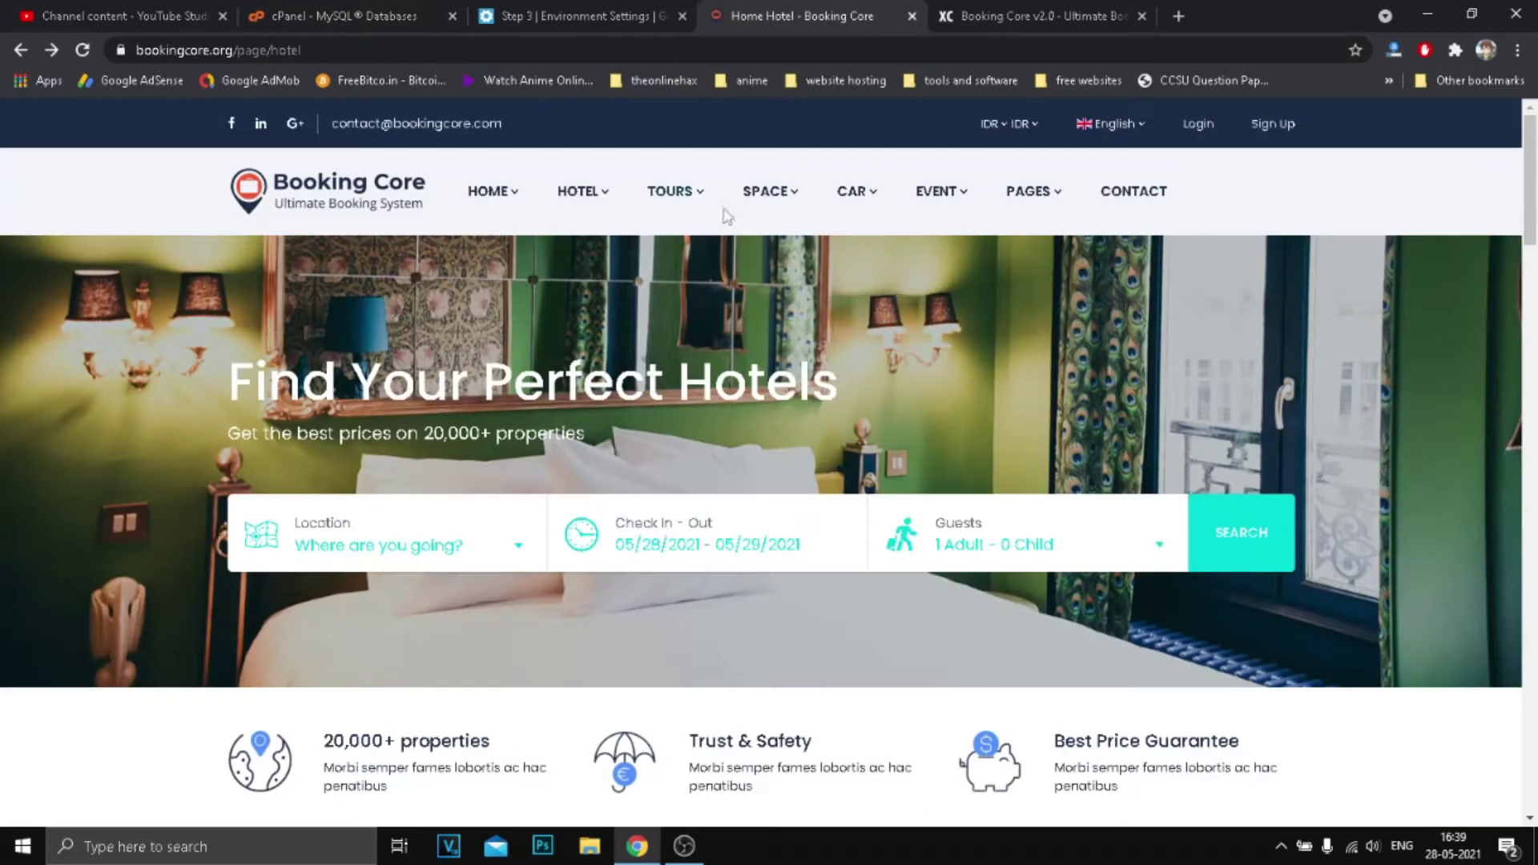
click(1003, 10)
click(573, 16)
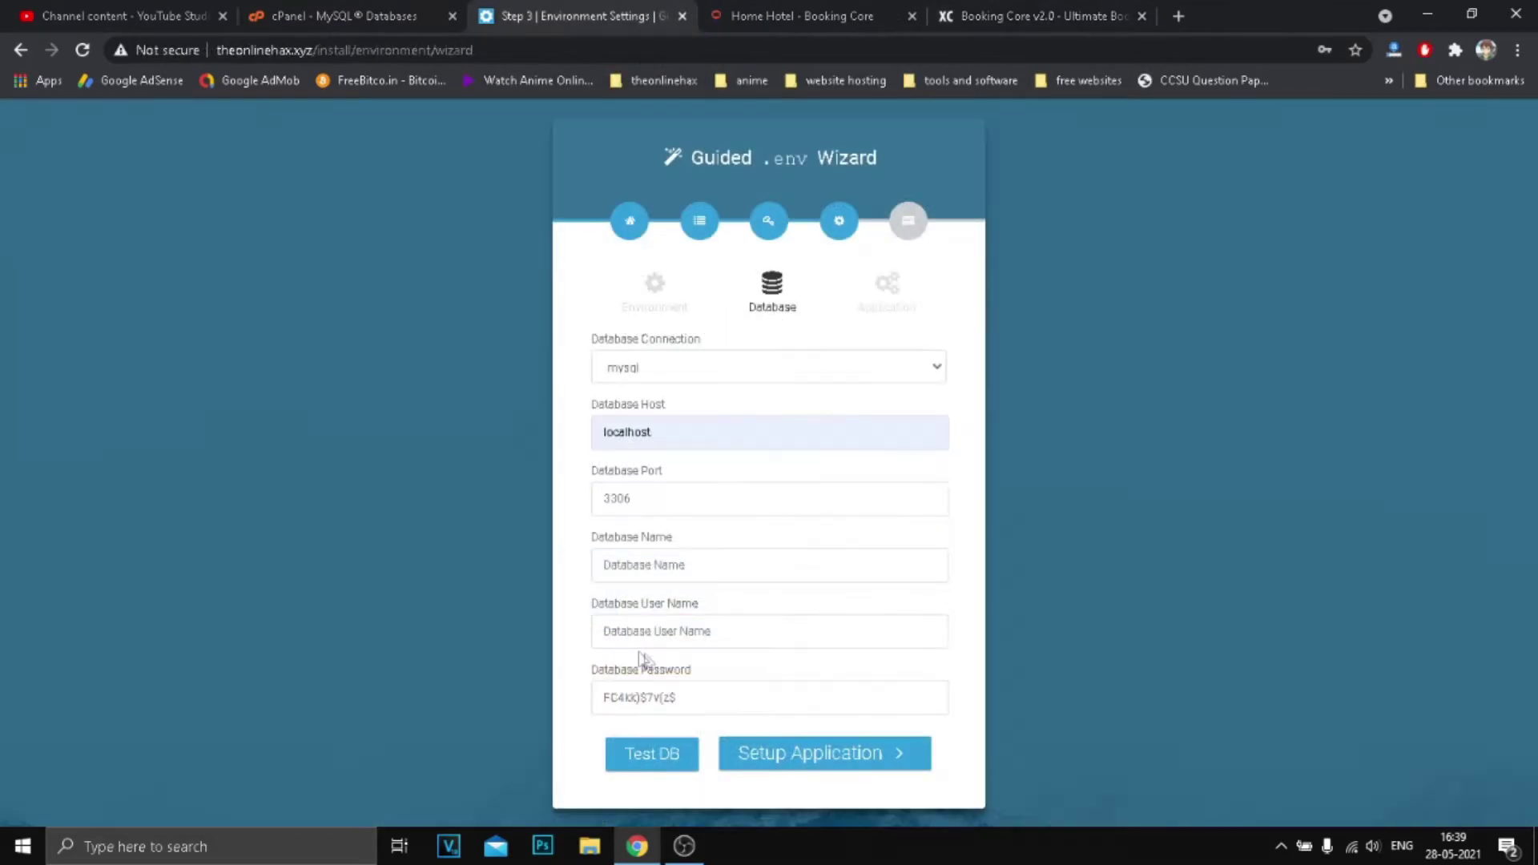
drag(701, 709, 561, 709)
right_click(638, 699)
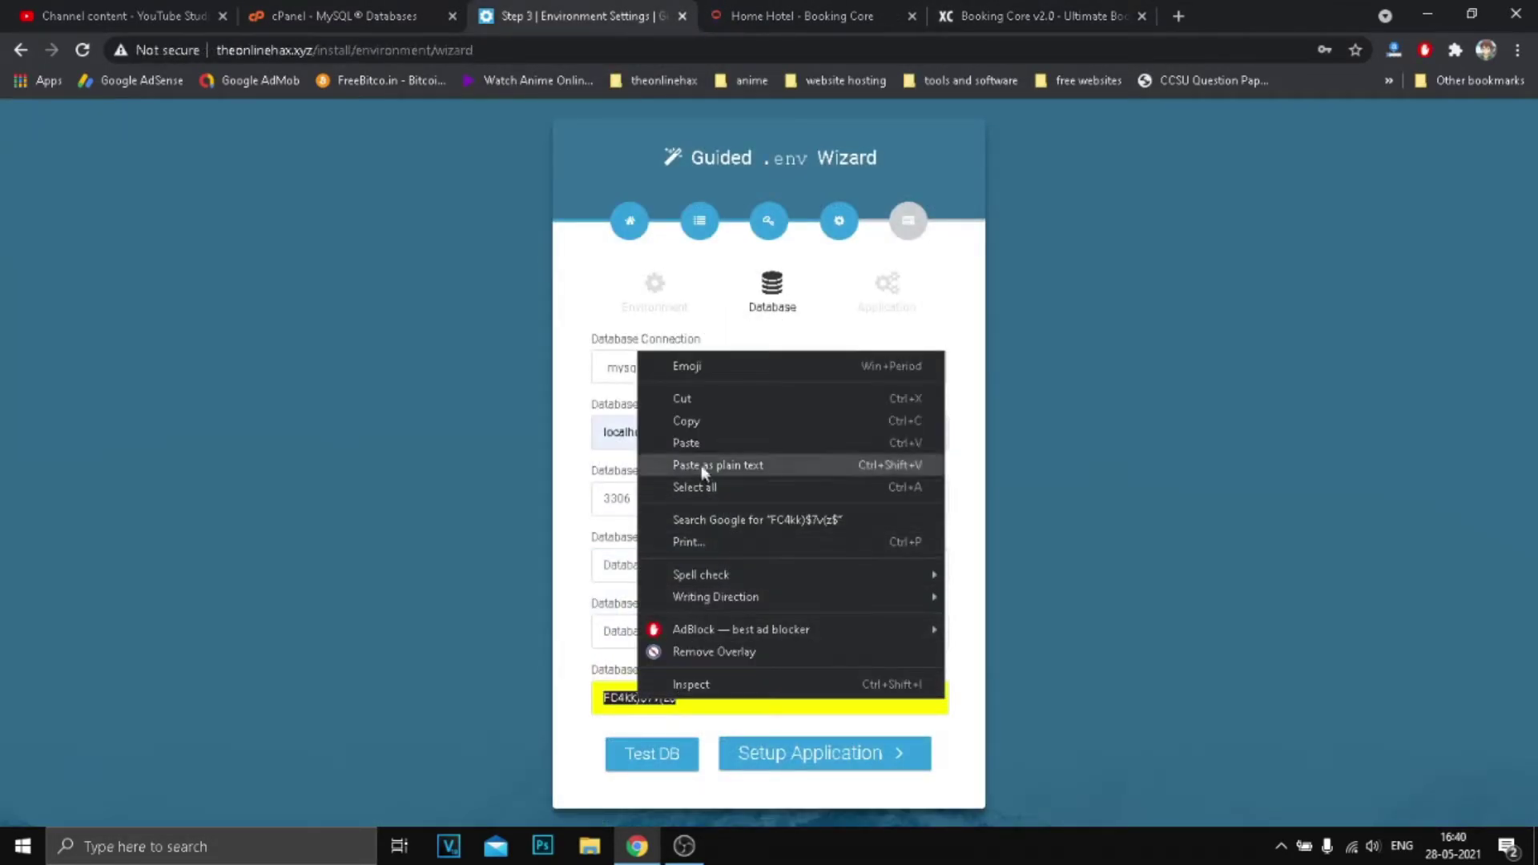
click(687, 443)
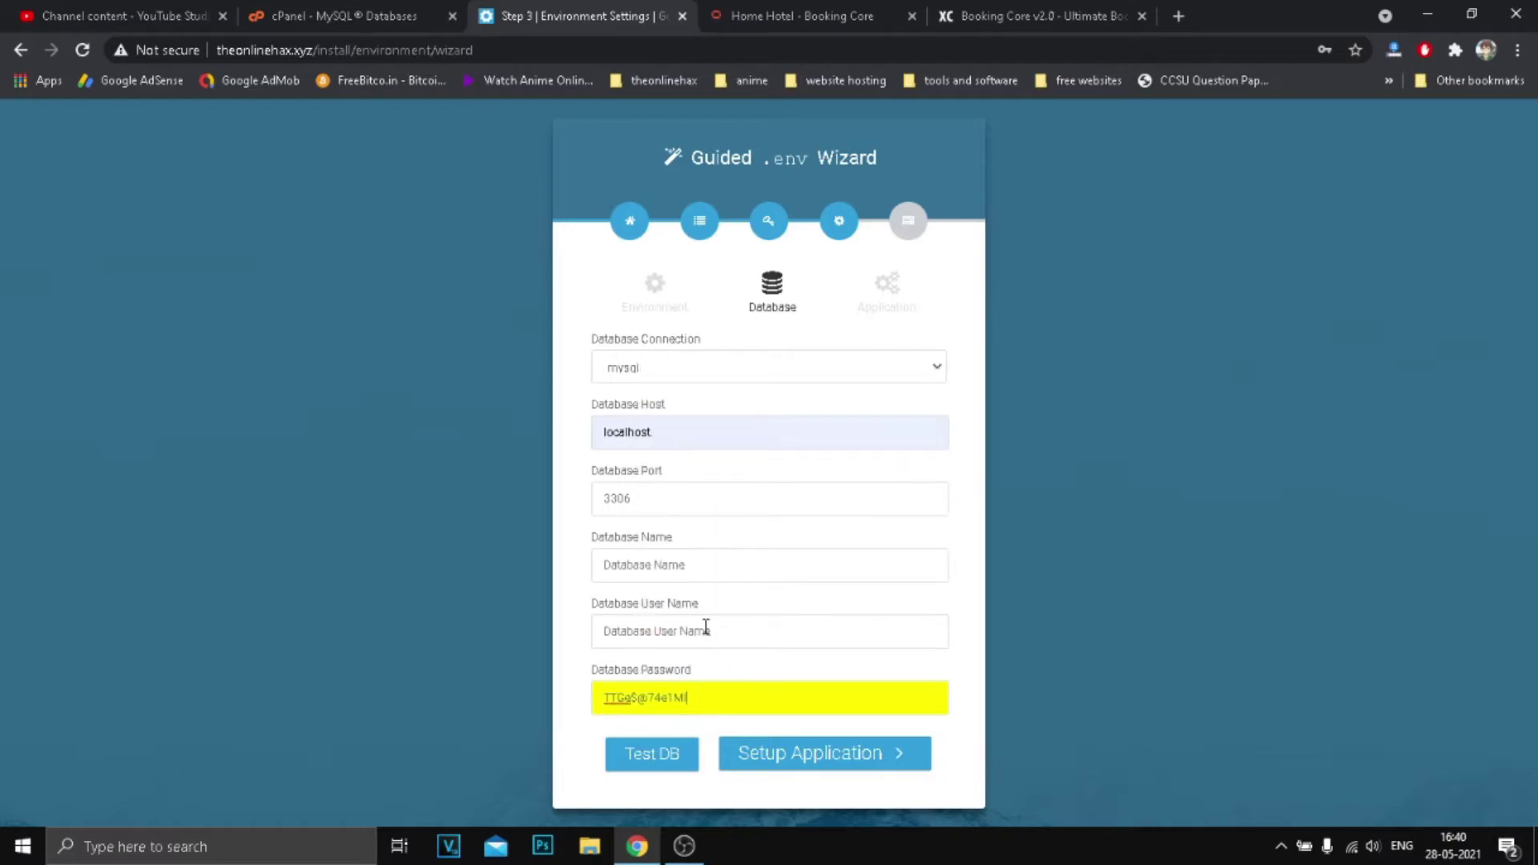
click(706, 629)
Confirm the password was copied, apply it, and create the MySQL user test123.
click(344, 16)
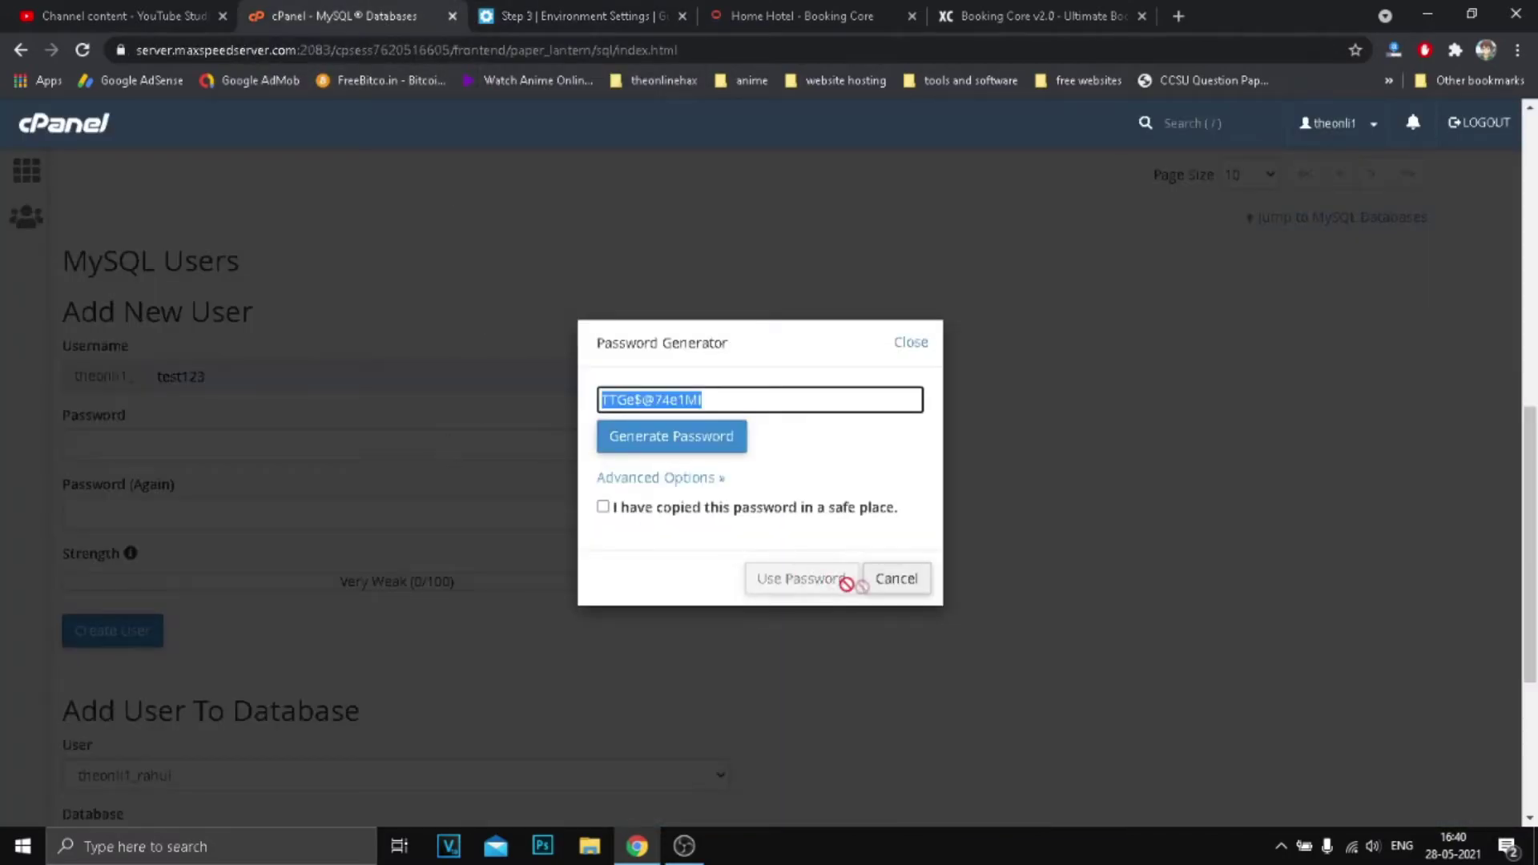
click(728, 514)
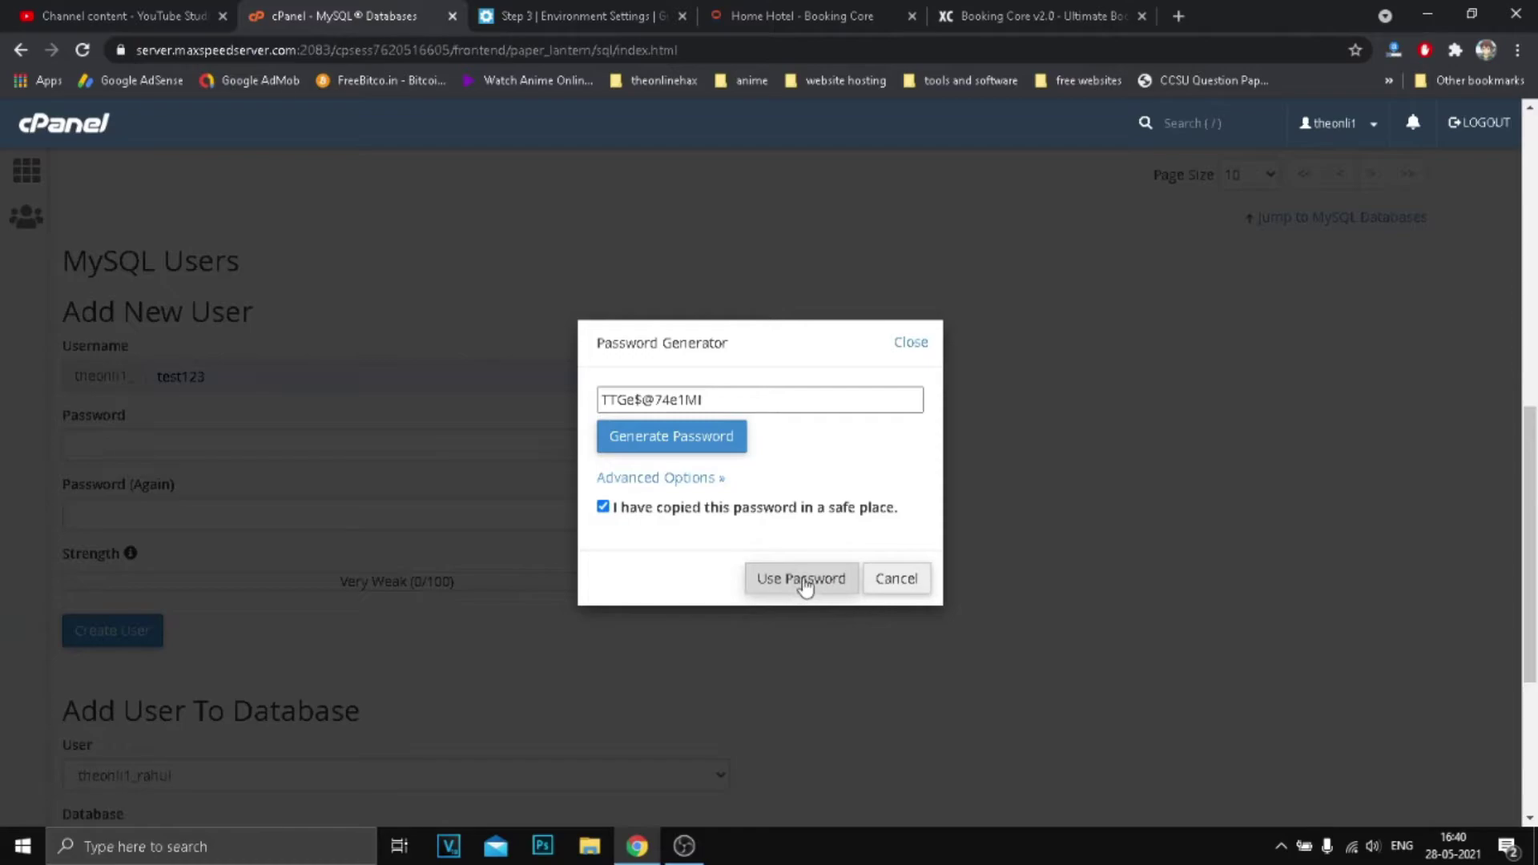
click(804, 578)
click(104, 643)
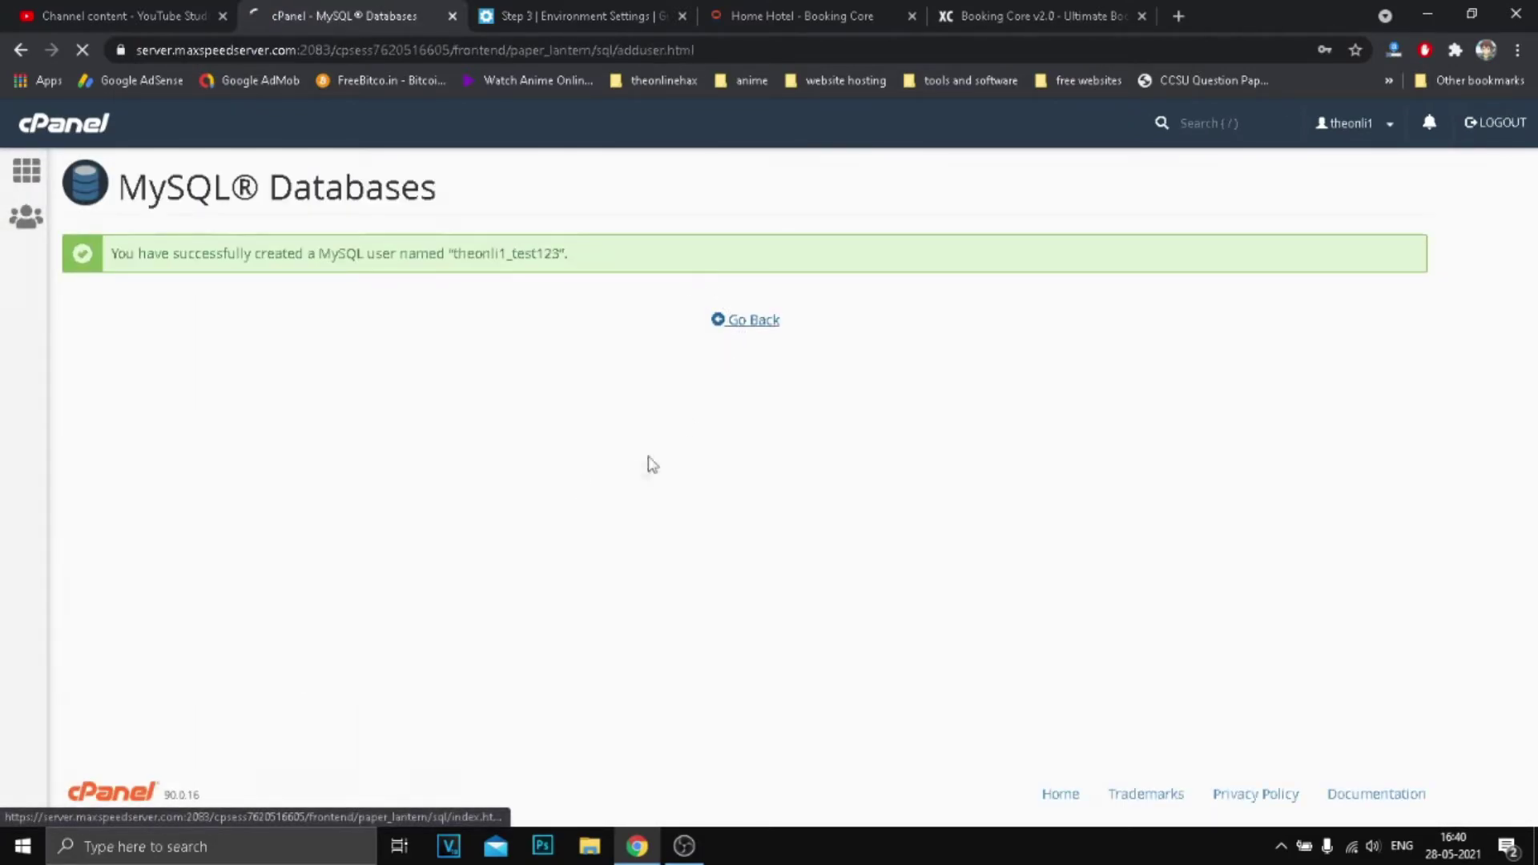
Add user test123 to database test123data with ALL PRIVILEGES.
scroll(532, 702, down, 12)
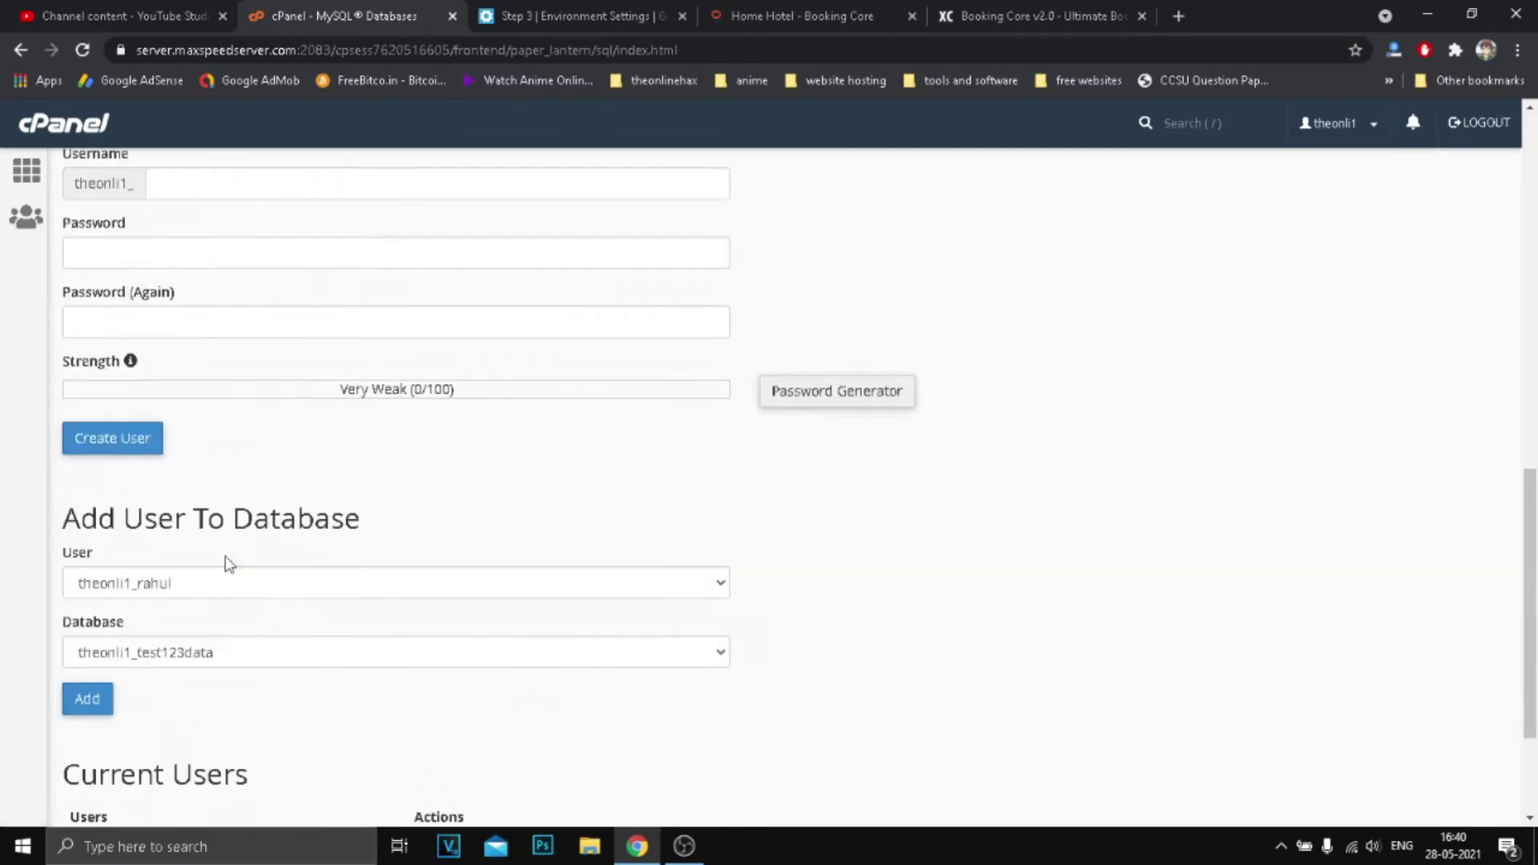
click(190, 593)
click(192, 622)
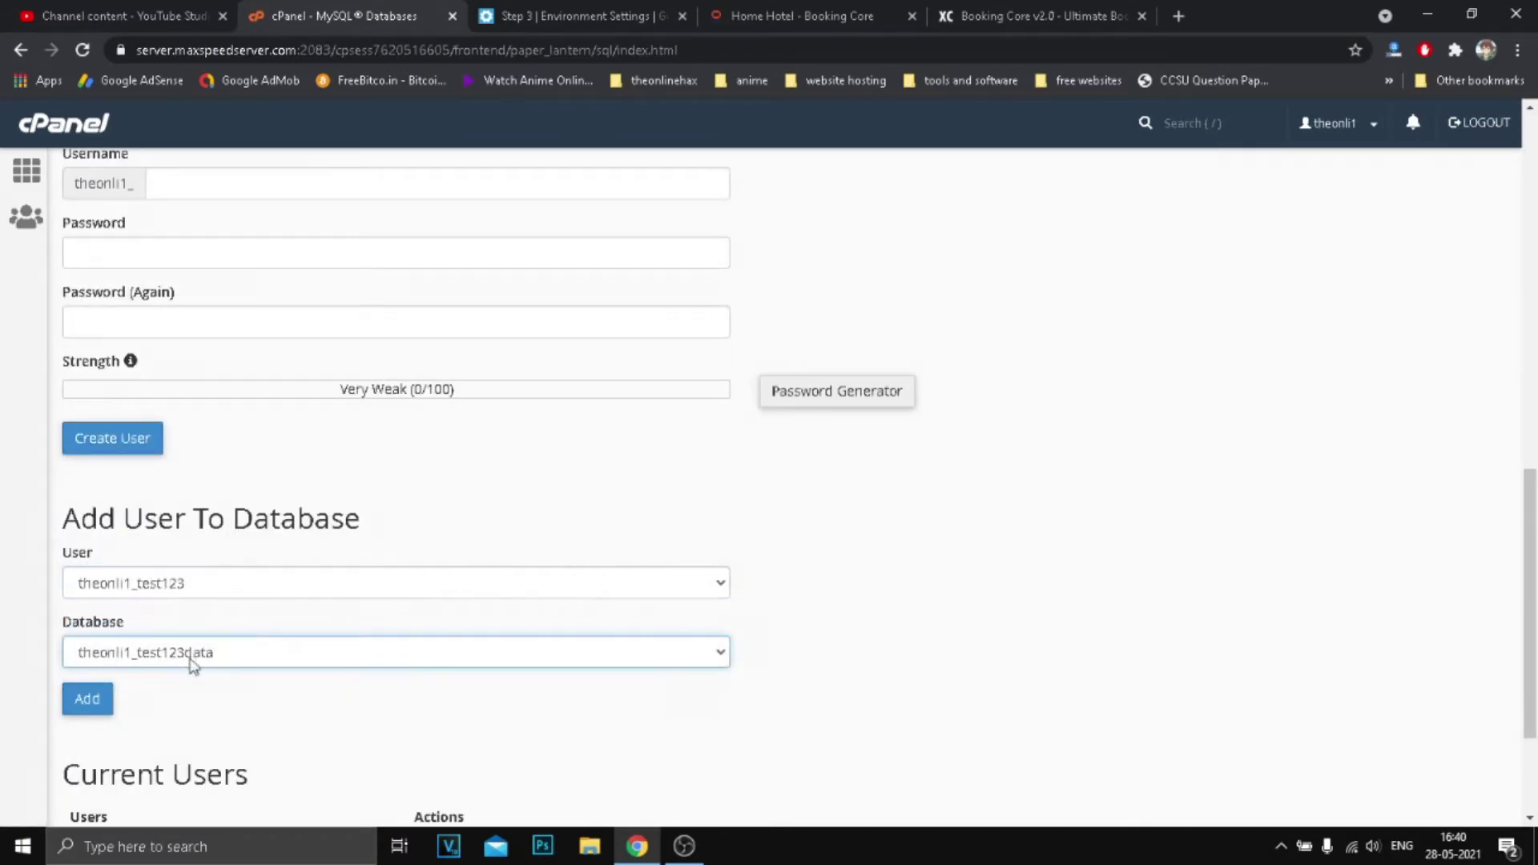
click(197, 655)
click(199, 677)
click(102, 708)
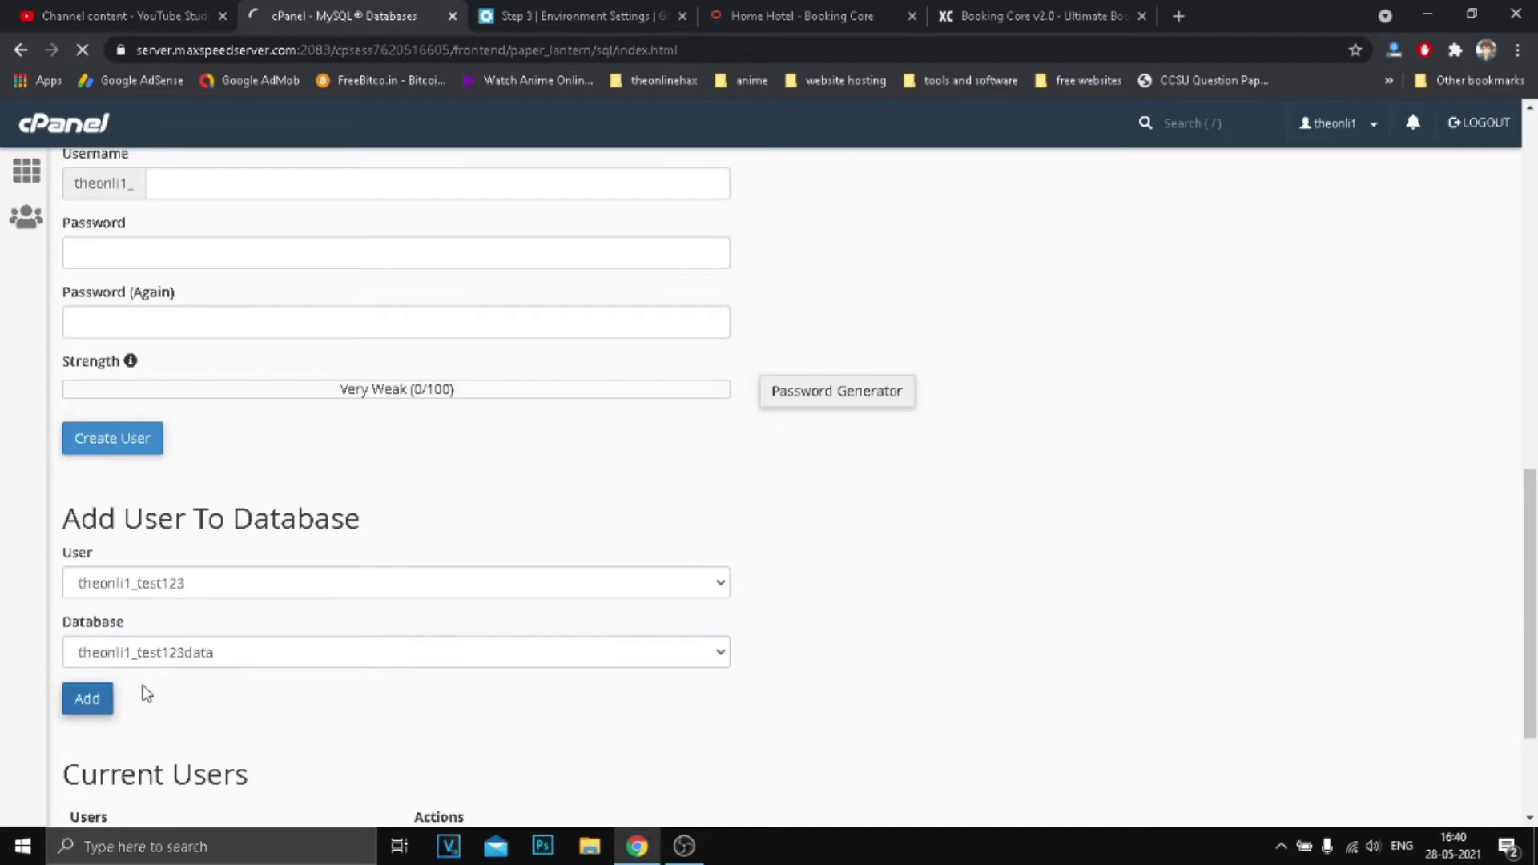
click(95, 360)
scroll(331, 397, down, 3)
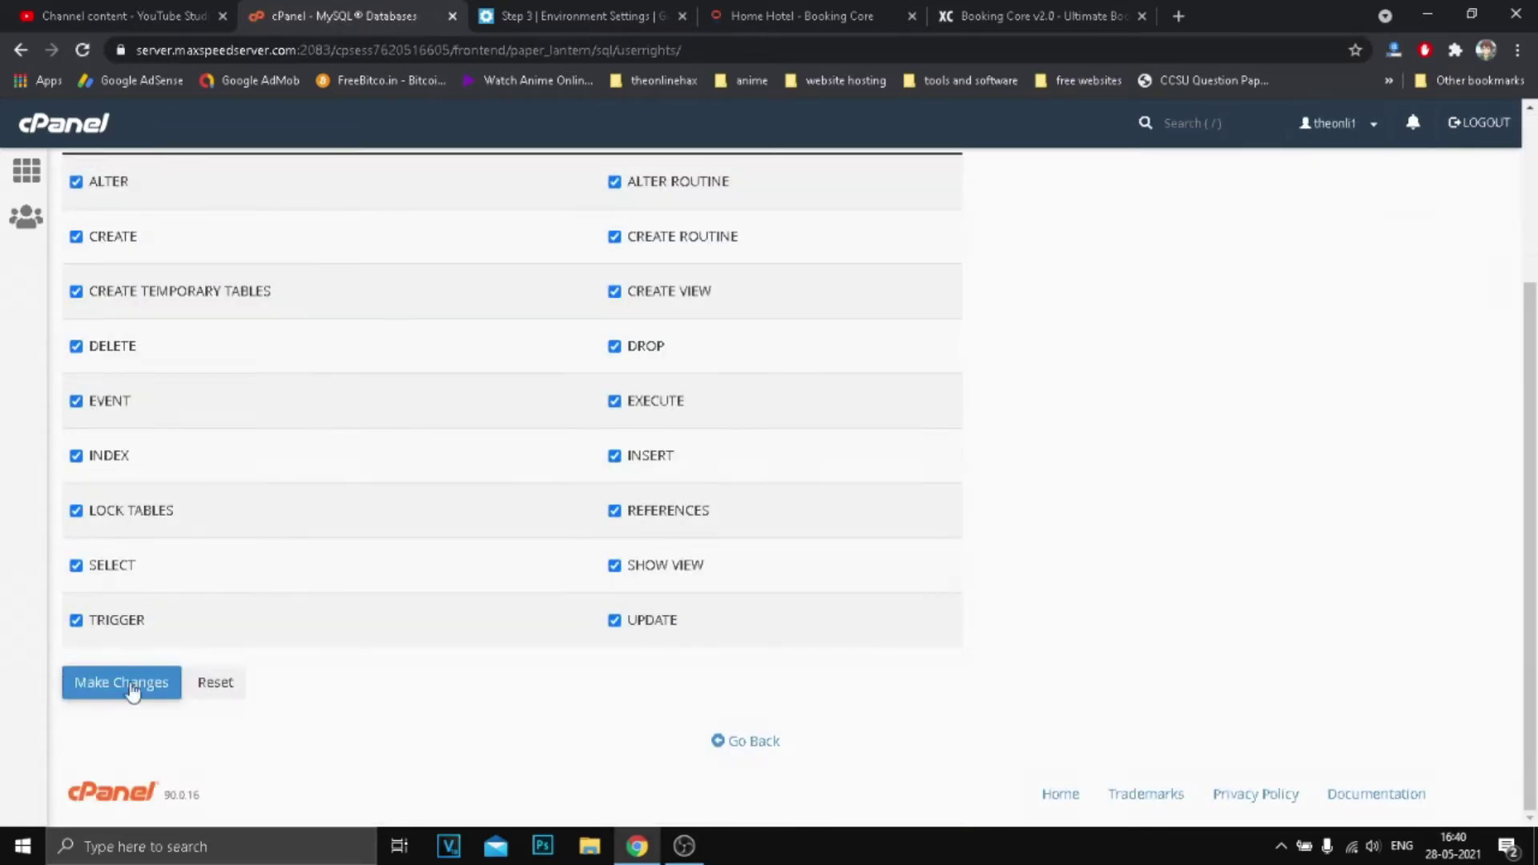
click(139, 693)
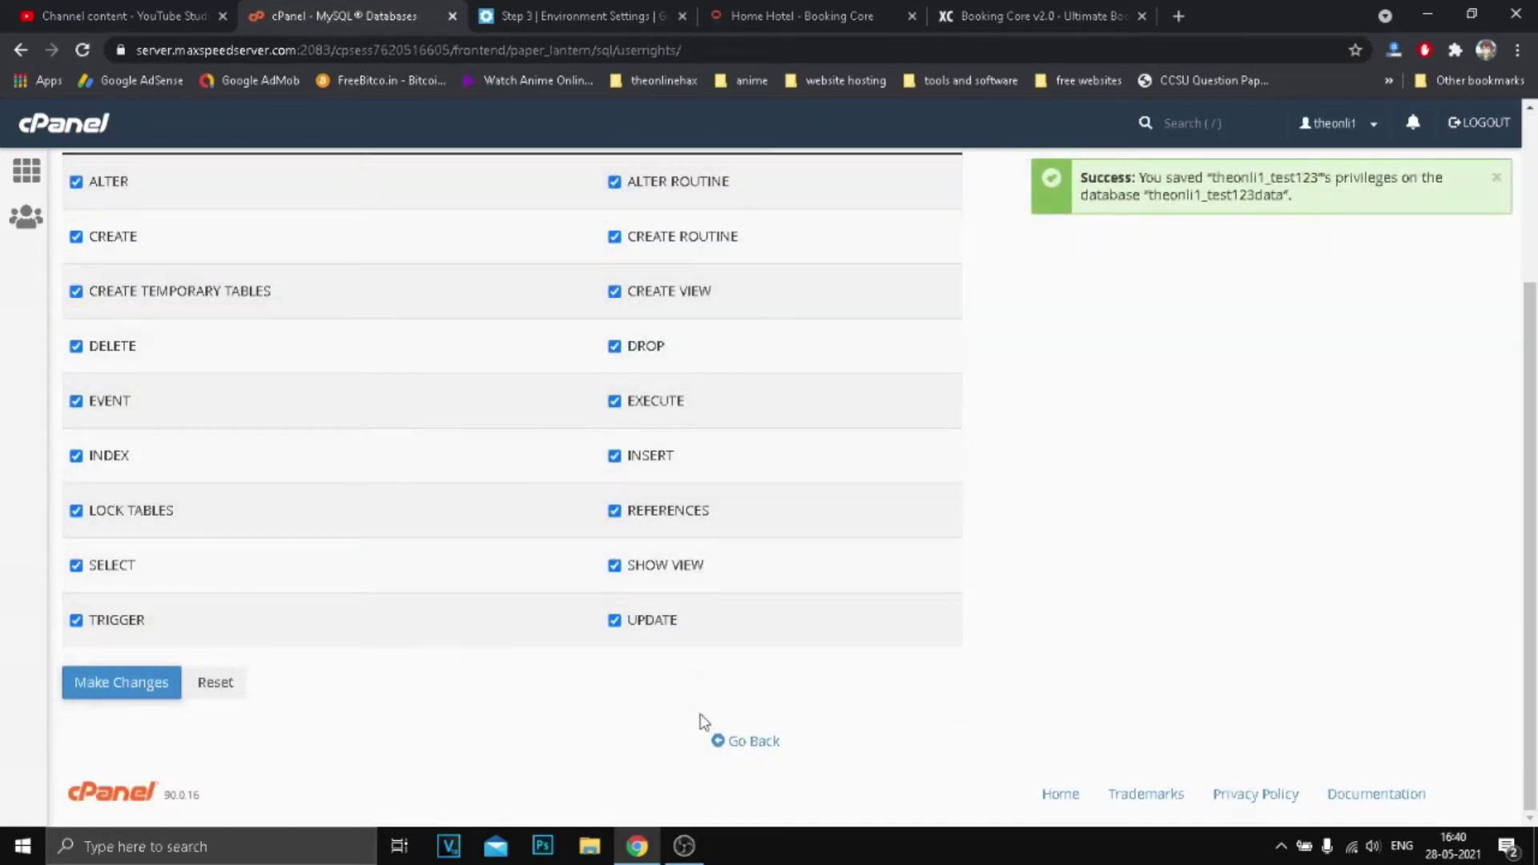
Go back to MySQL Databases and copy the database name theonli1_test123data.
click(738, 745)
scroll(711, 731, down, 8)
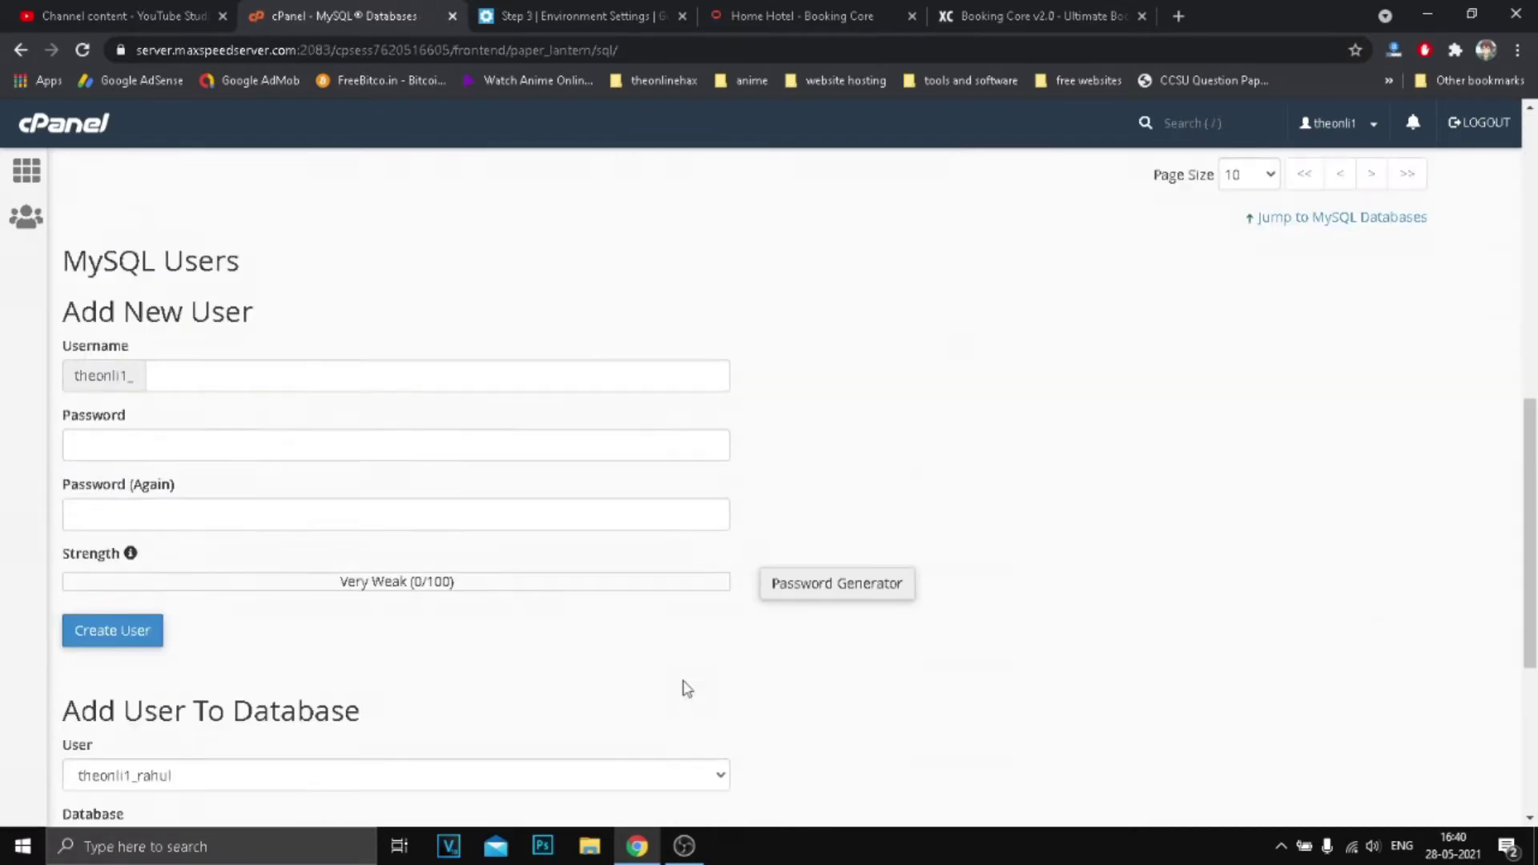
scroll(388, 553, up, 4)
double_click(190, 493)
right_click(189, 493)
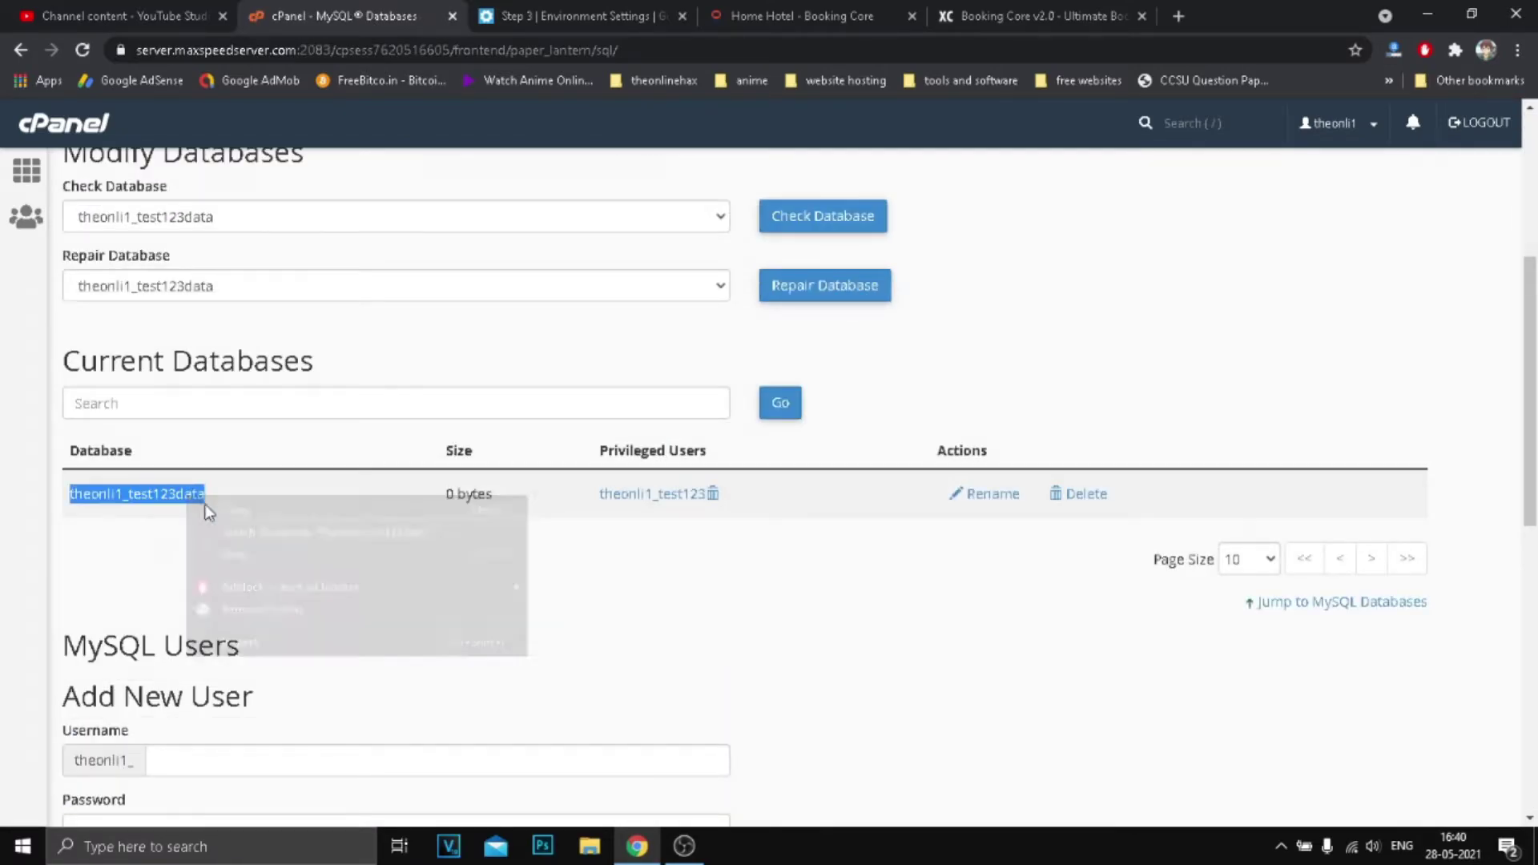
click(204, 506)
Fill Database Name with theonli1_test123data and Database User Name with theonli1_test123 from cPanel.
click(561, 16)
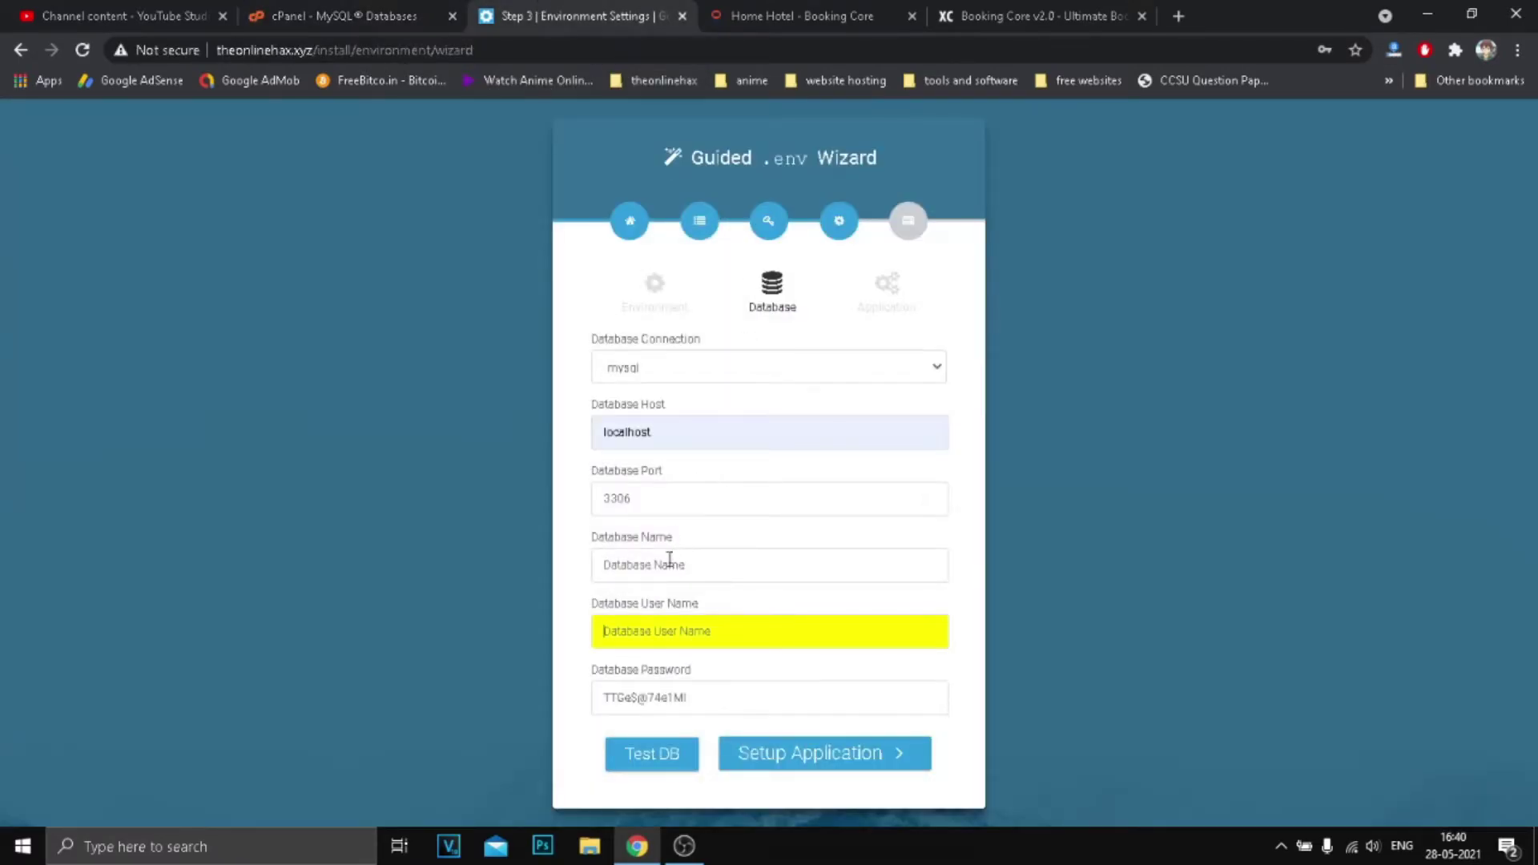
right_click(669, 561)
click(714, 358)
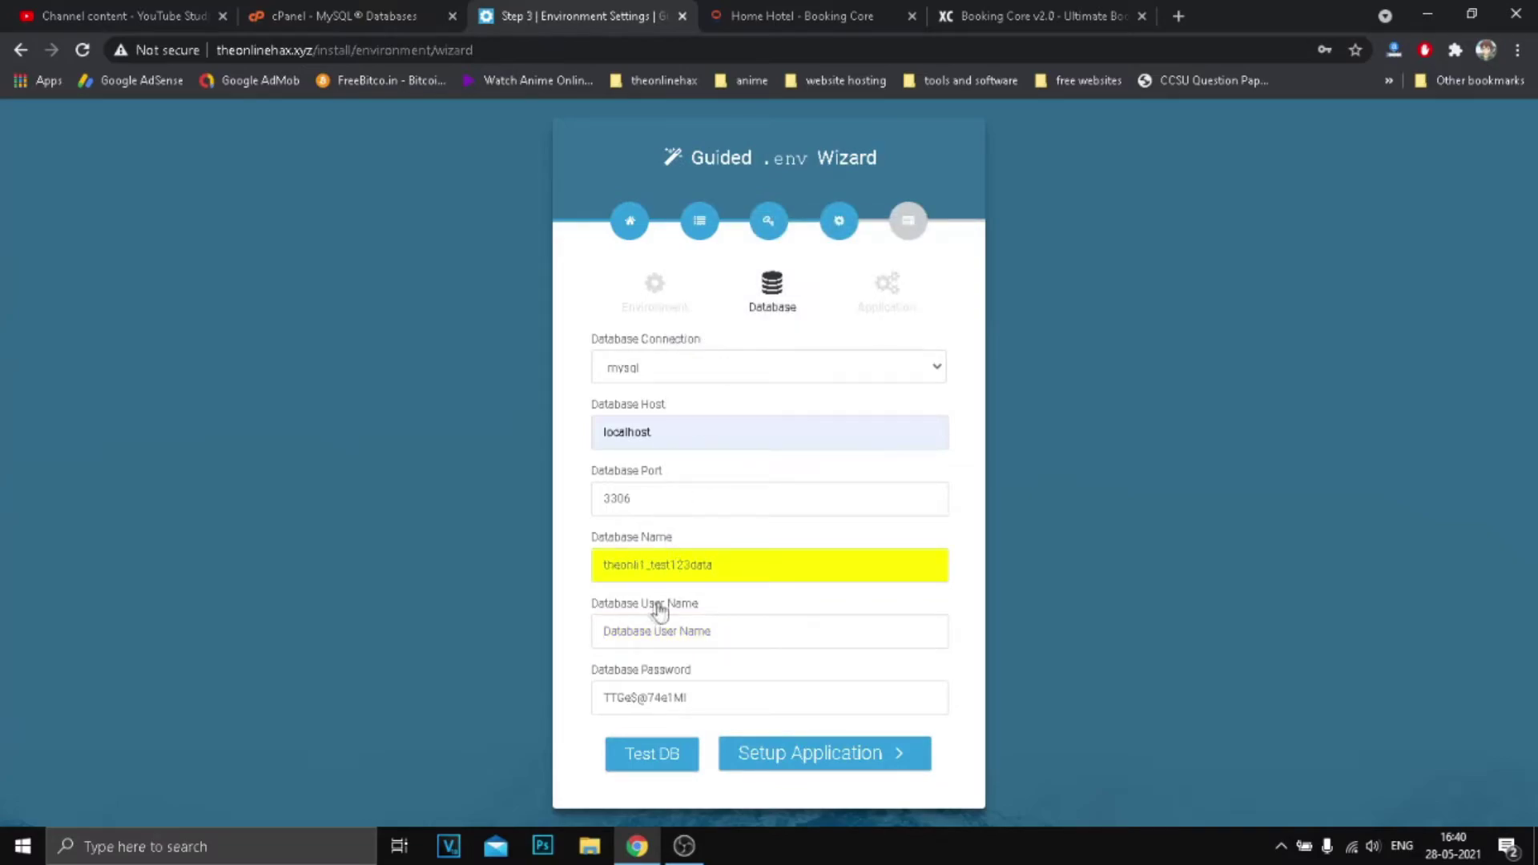
click(344, 16)
scroll(256, 656, down, 10)
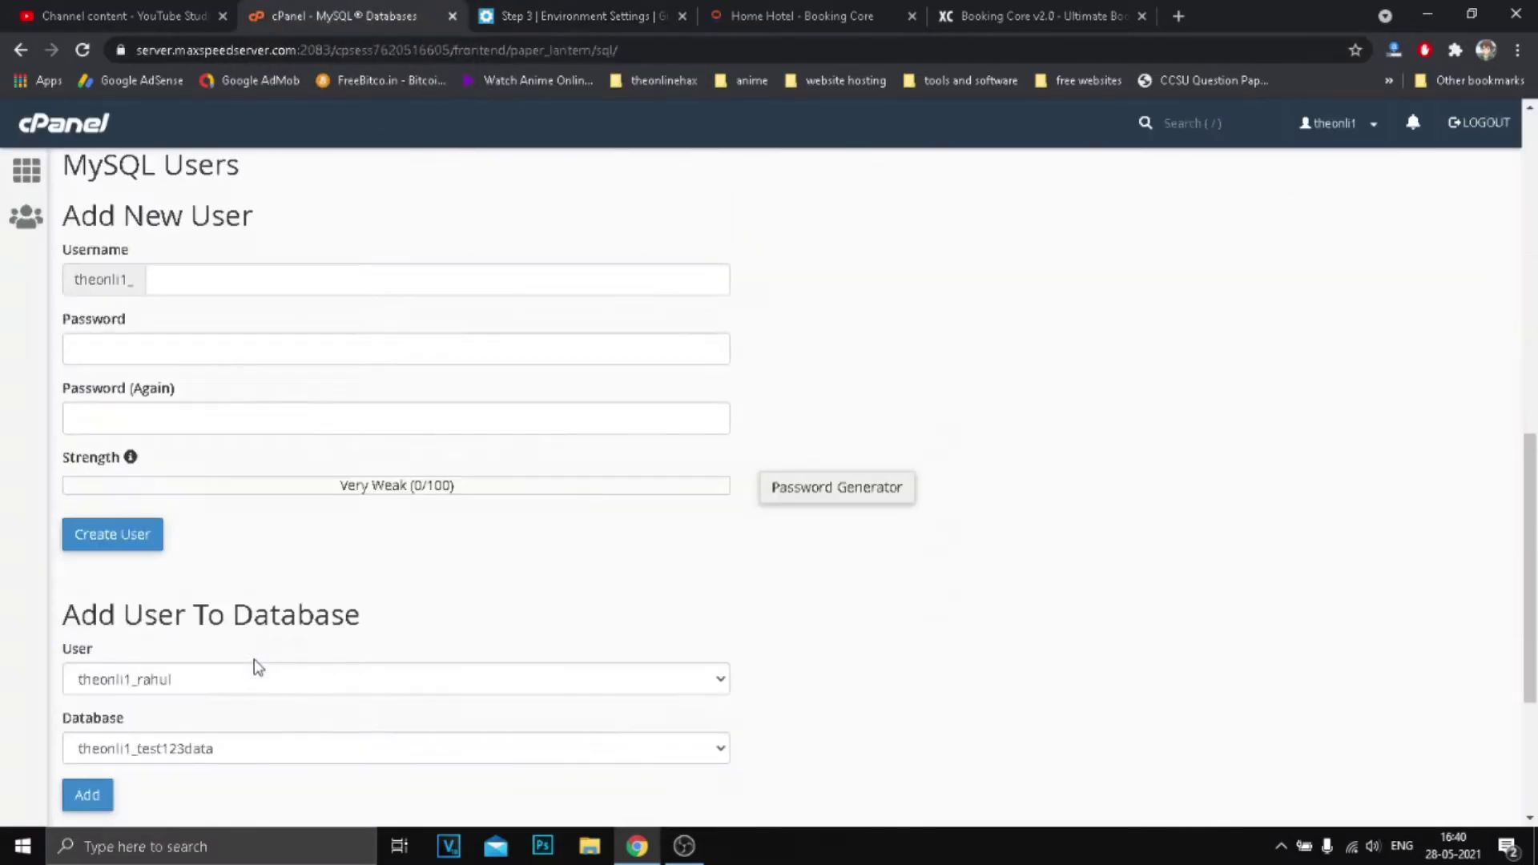
double_click(131, 713)
right_click(130, 714)
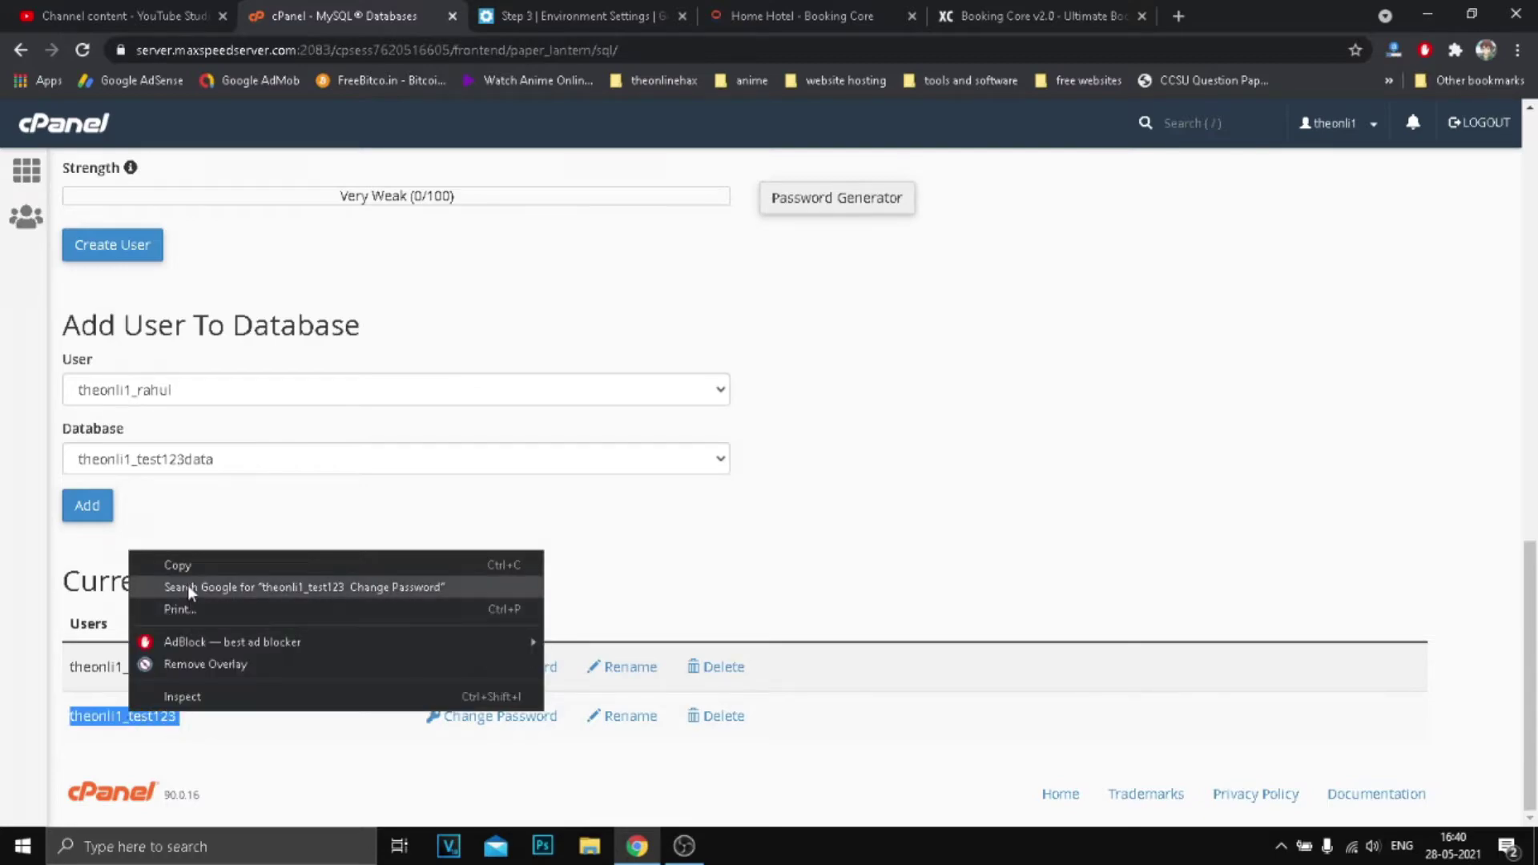
click(160, 563)
key(ctrl+Tab)
right_click(685, 631)
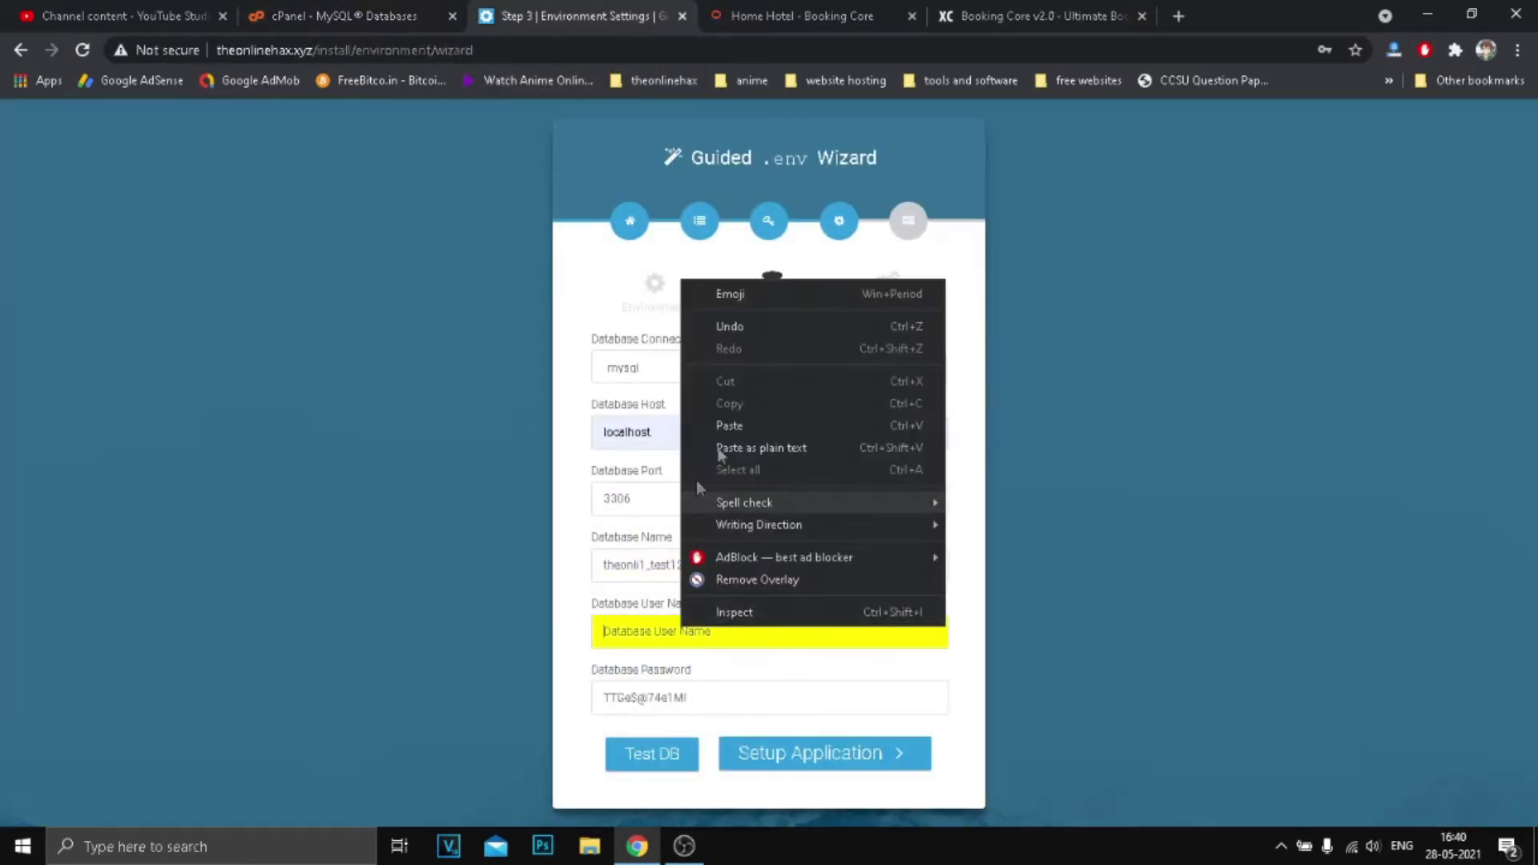
click(724, 429)
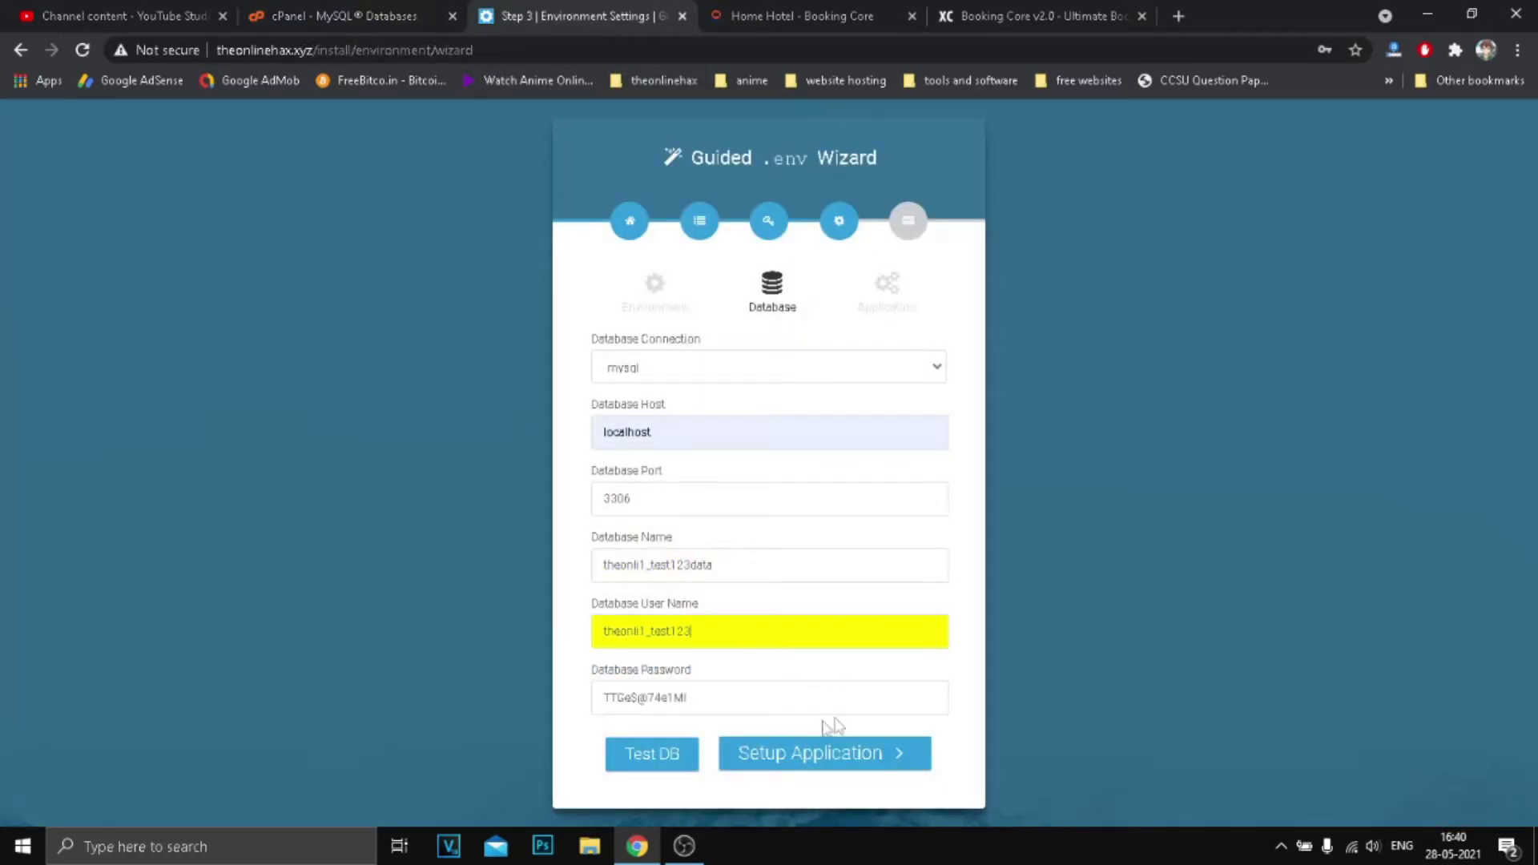
Test the database connection and dismiss the success message.
click(663, 763)
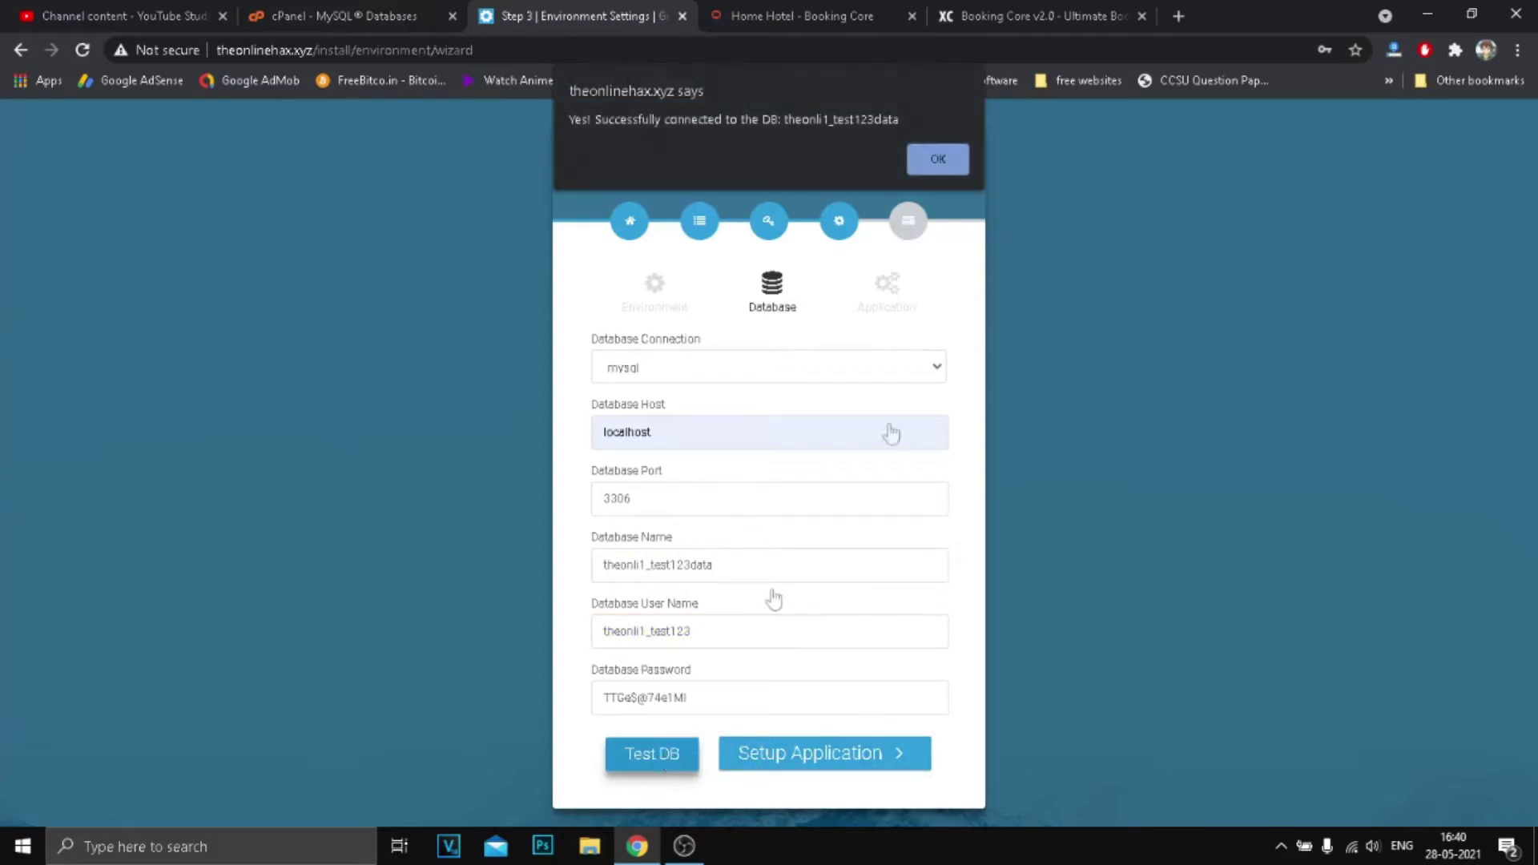
drag(655, 120, 823, 120)
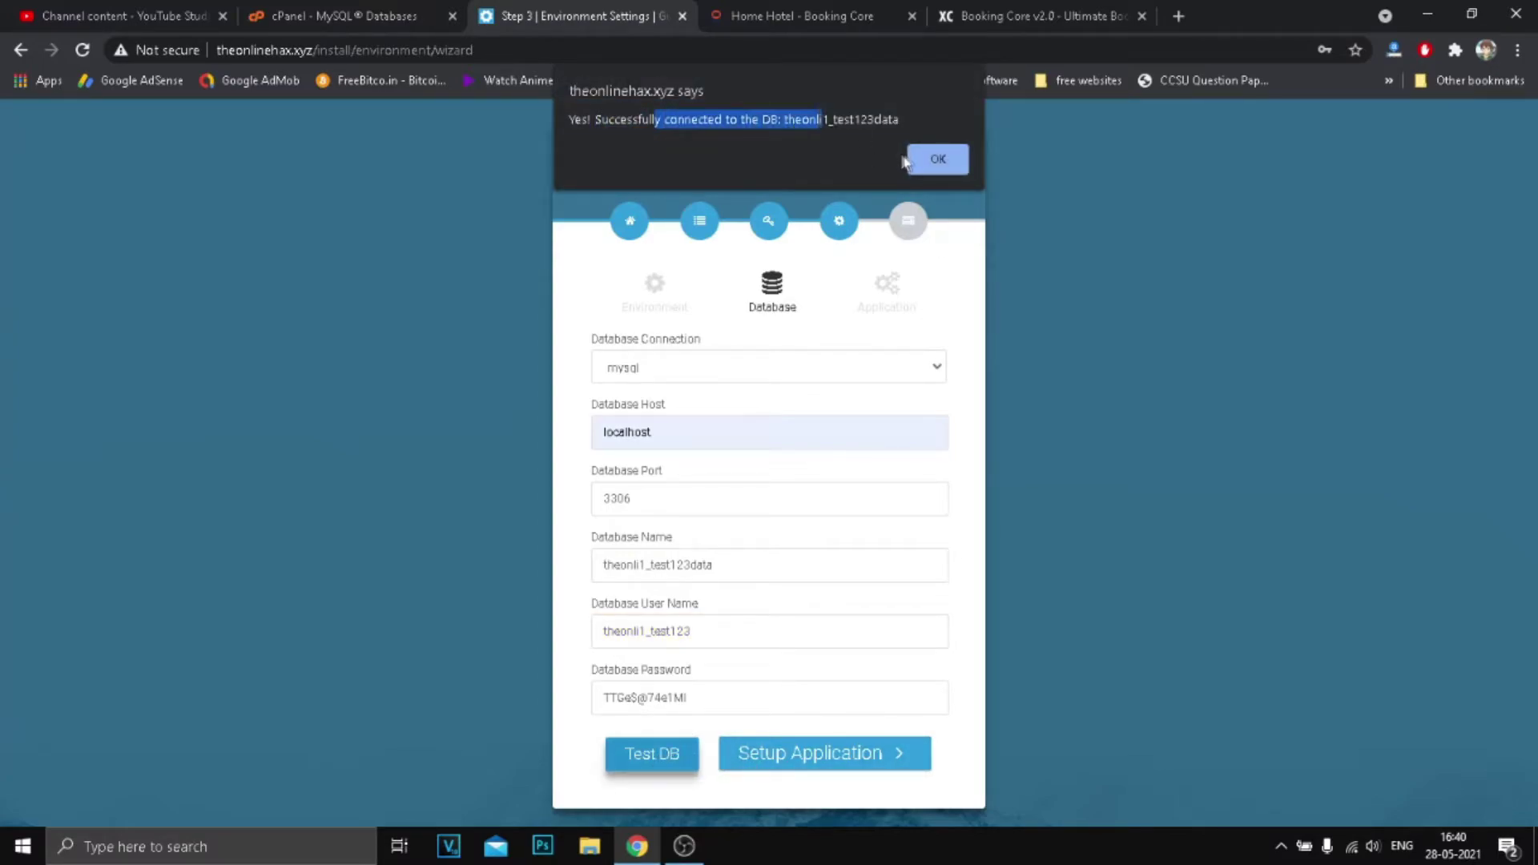
click(929, 159)
Continue to the Application step and review the Broadcast, Cache, Session and Queue driver fields.
click(851, 765)
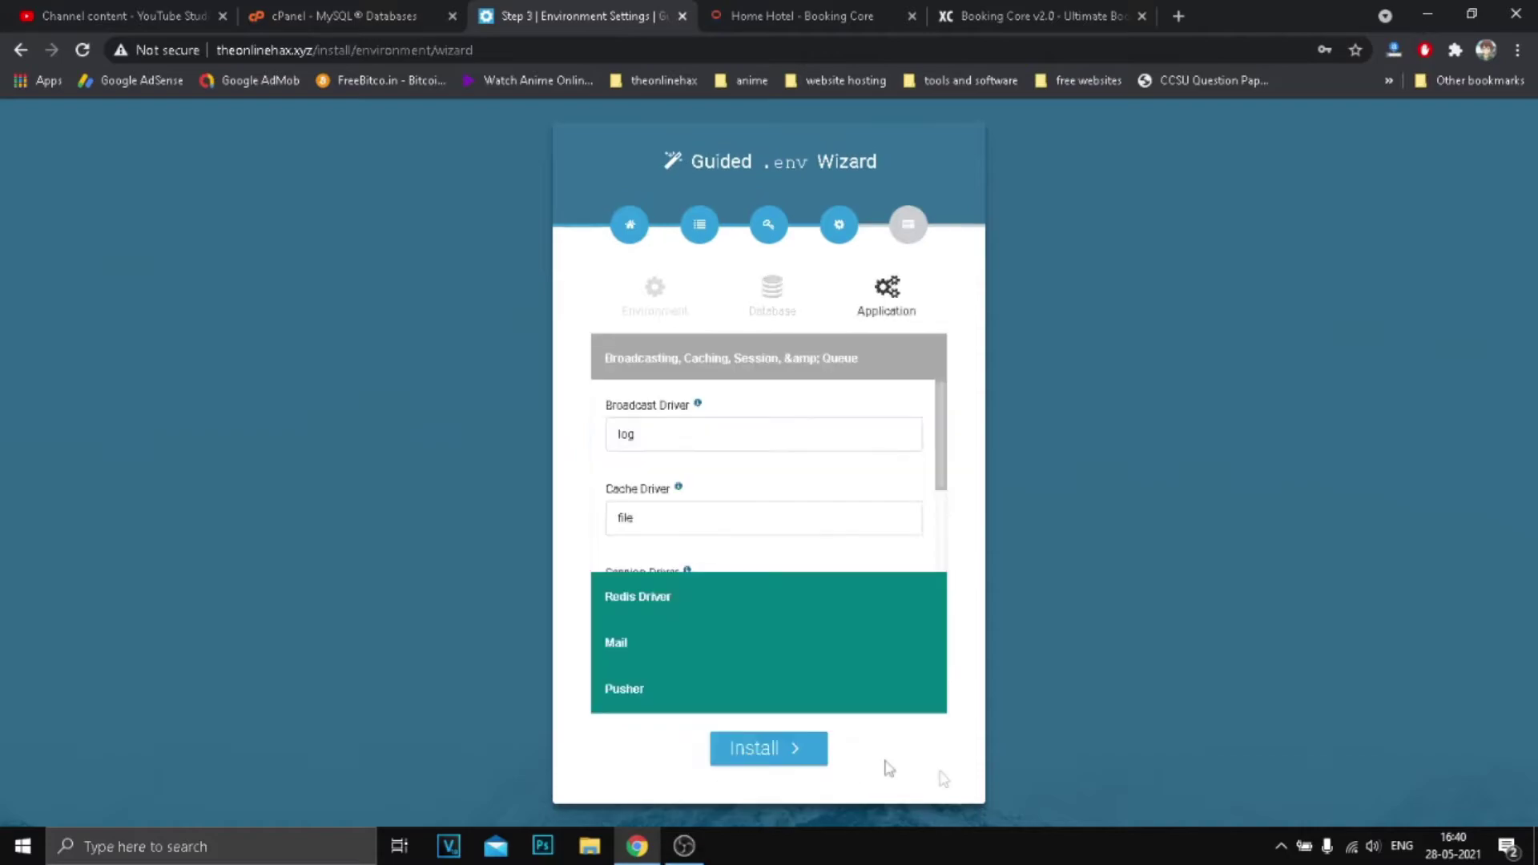
scroll(762, 565, down, 3)
scroll(762, 557, up, 2)
click(651, 433)
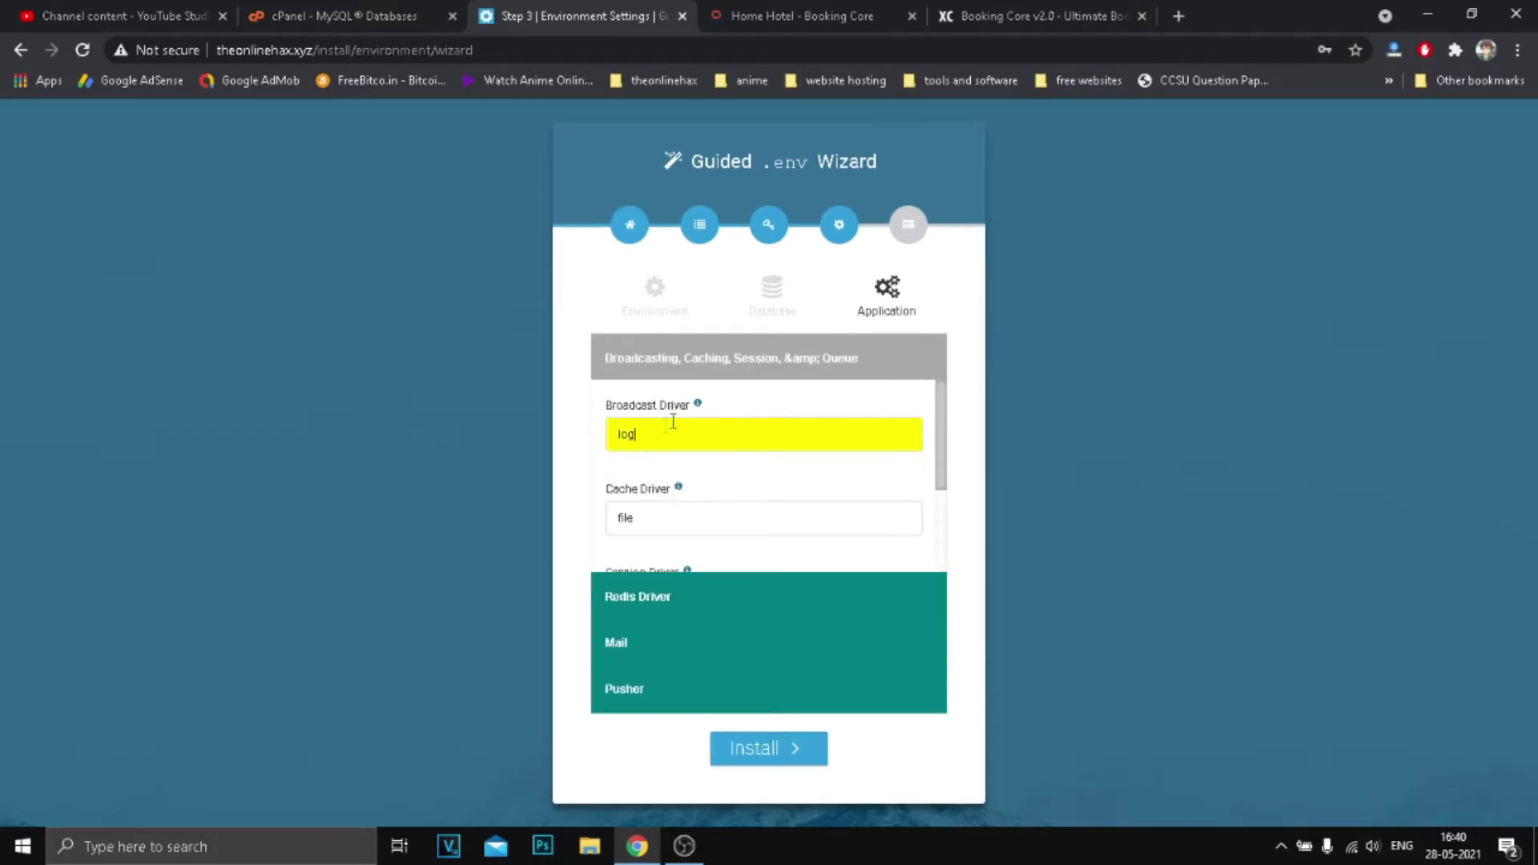
scroll(655, 475, down, 1)
click(674, 416)
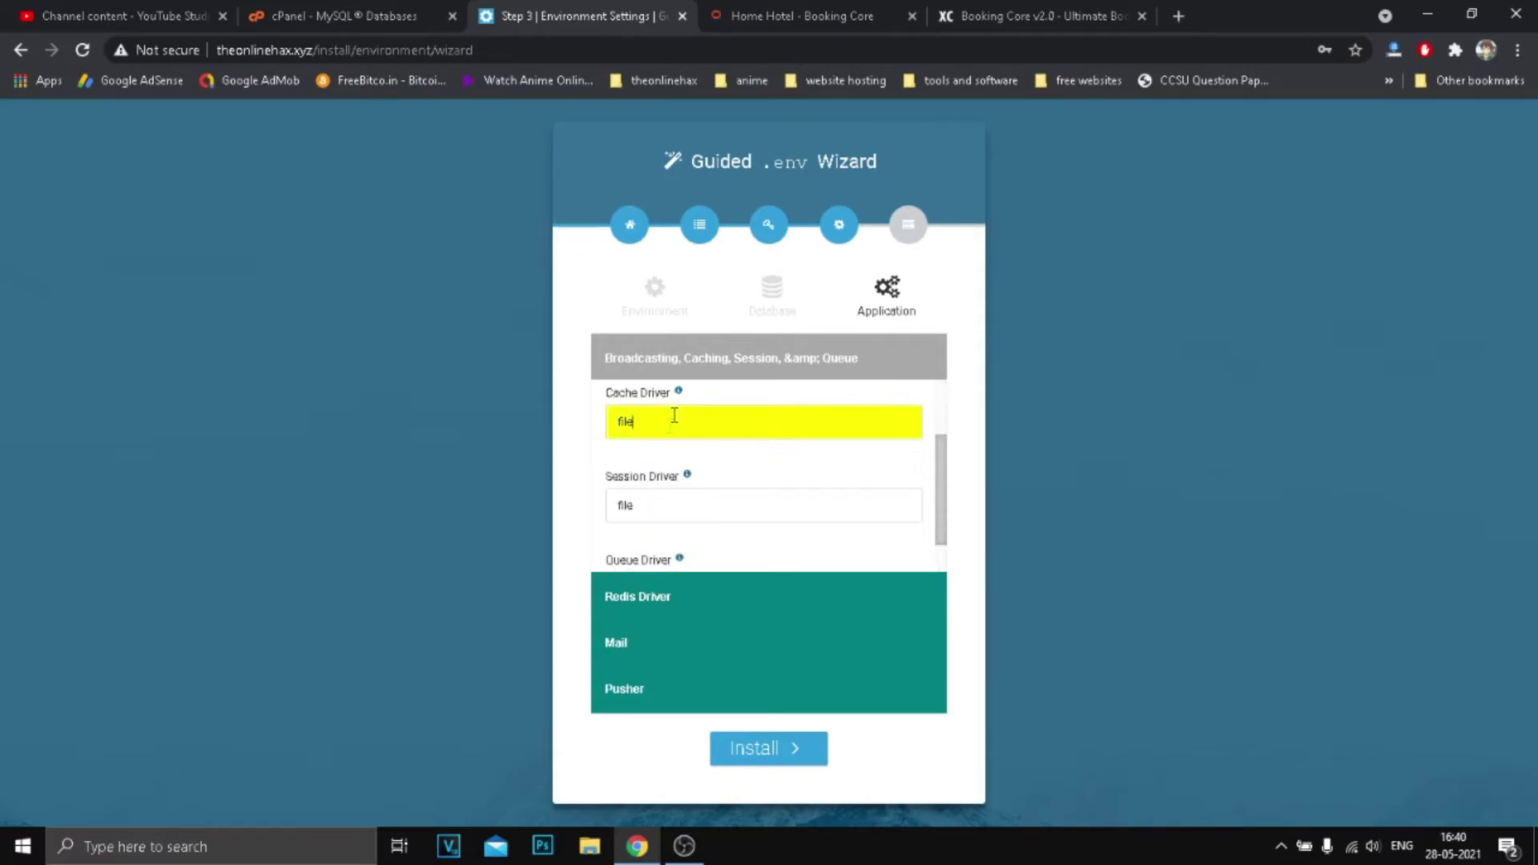
click(664, 504)
scroll(684, 509, down, 1)
click(667, 539)
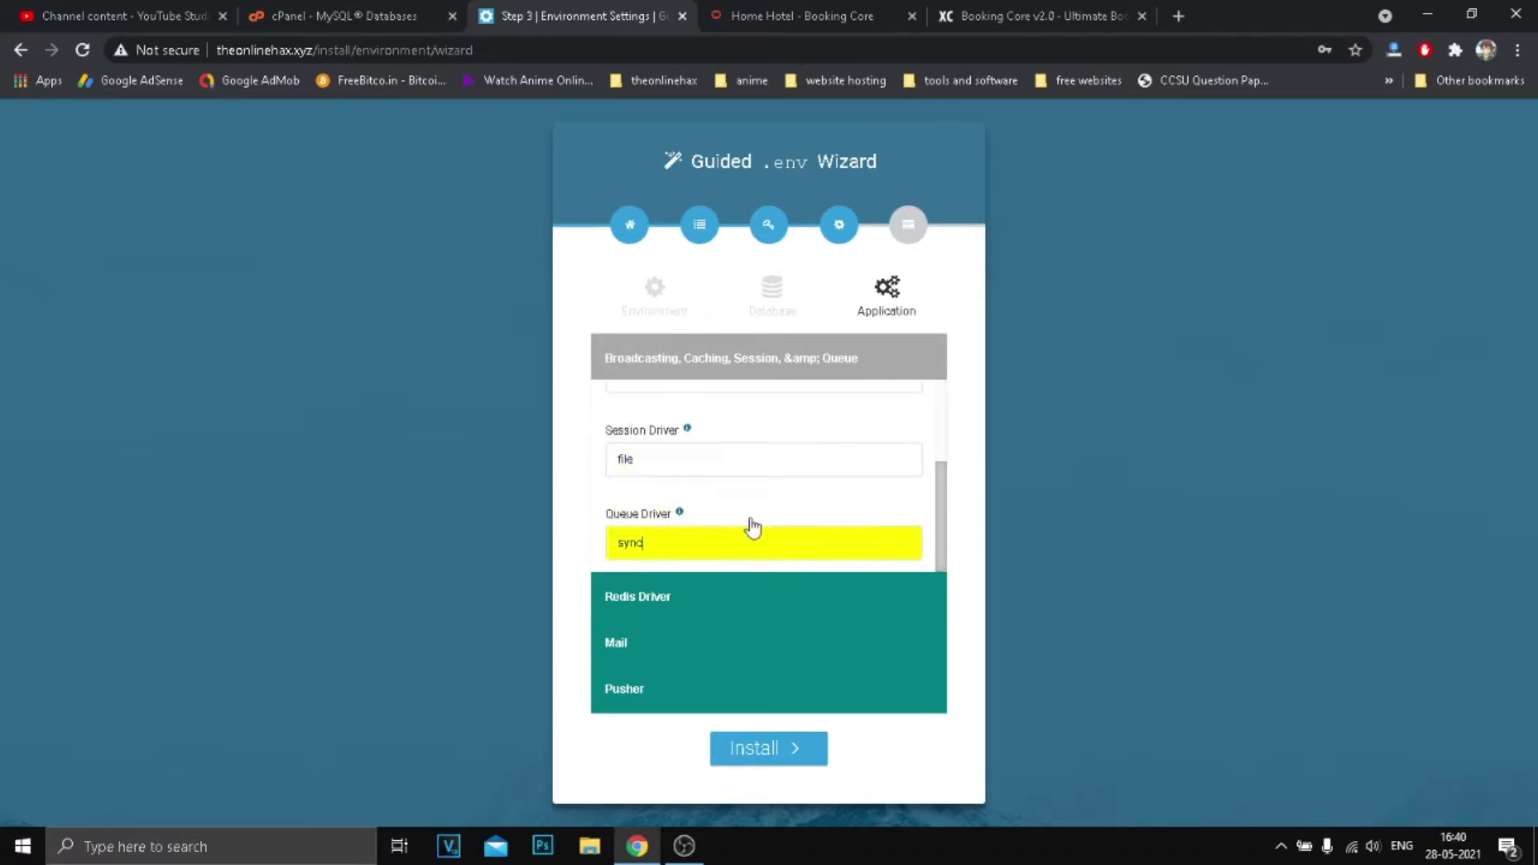
Expand the Redis Driver, Mail and Pusher settings sections.
click(663, 595)
scroll(695, 479, down, 1)
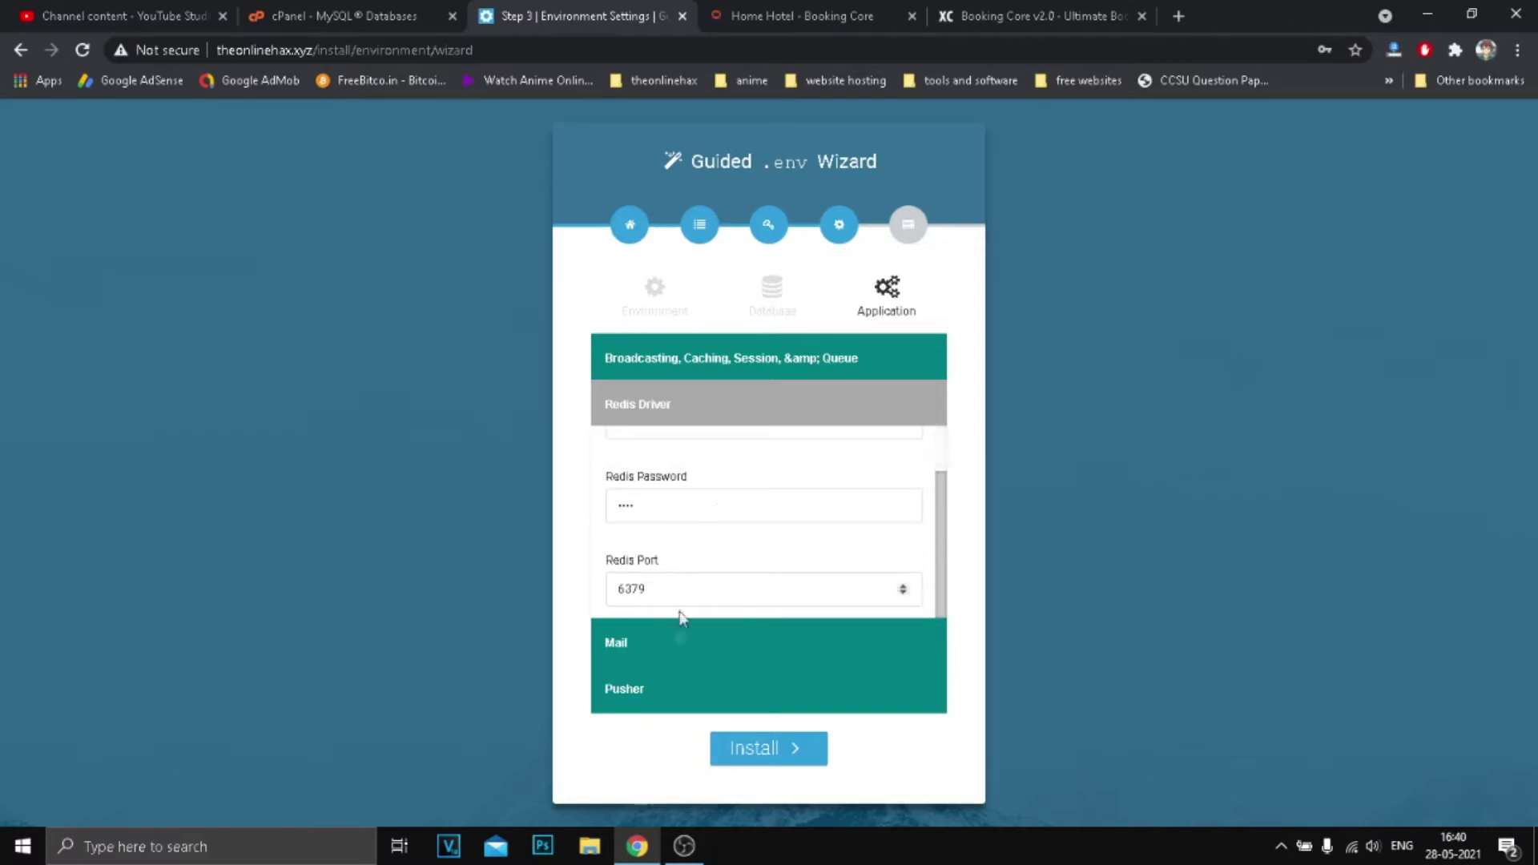
click(674, 648)
scroll(705, 537, down, 5)
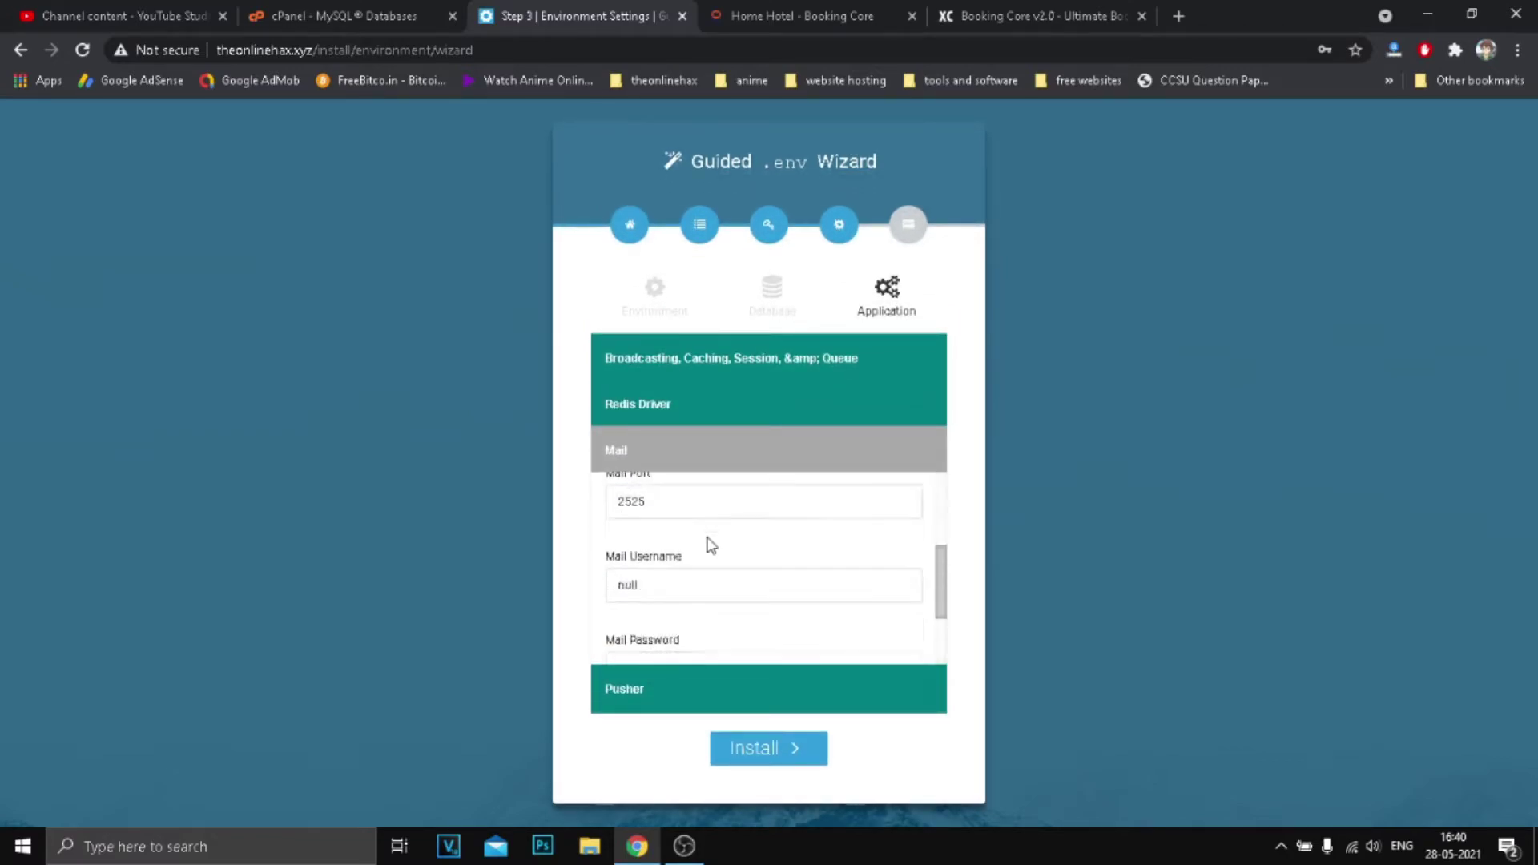
click(657, 693)
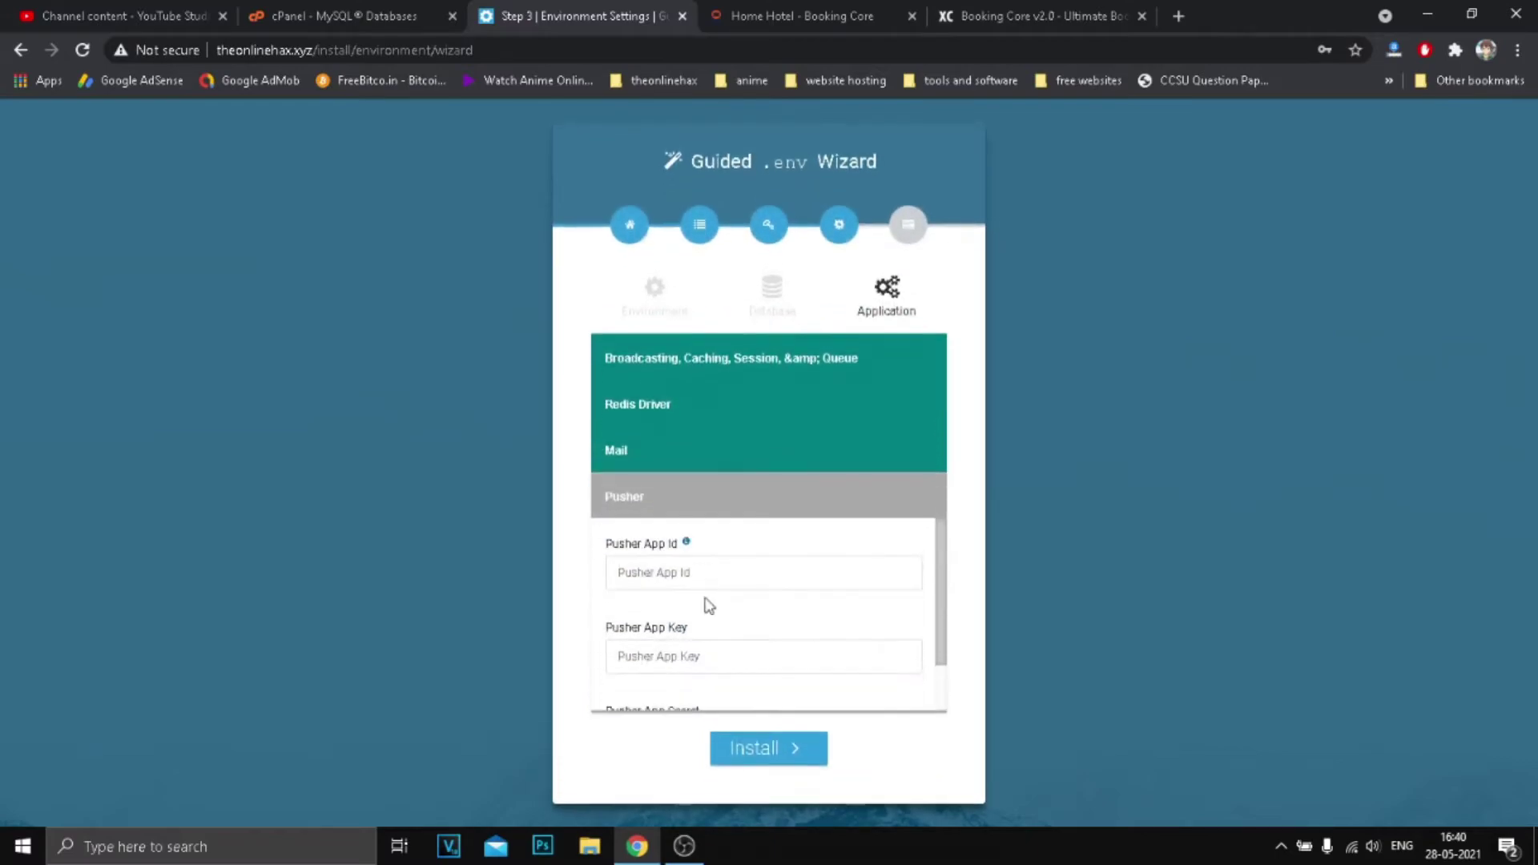
scroll(757, 593, up, 1)
Open Pusher's Server API overview docs and read the code sample.
click(686, 543)
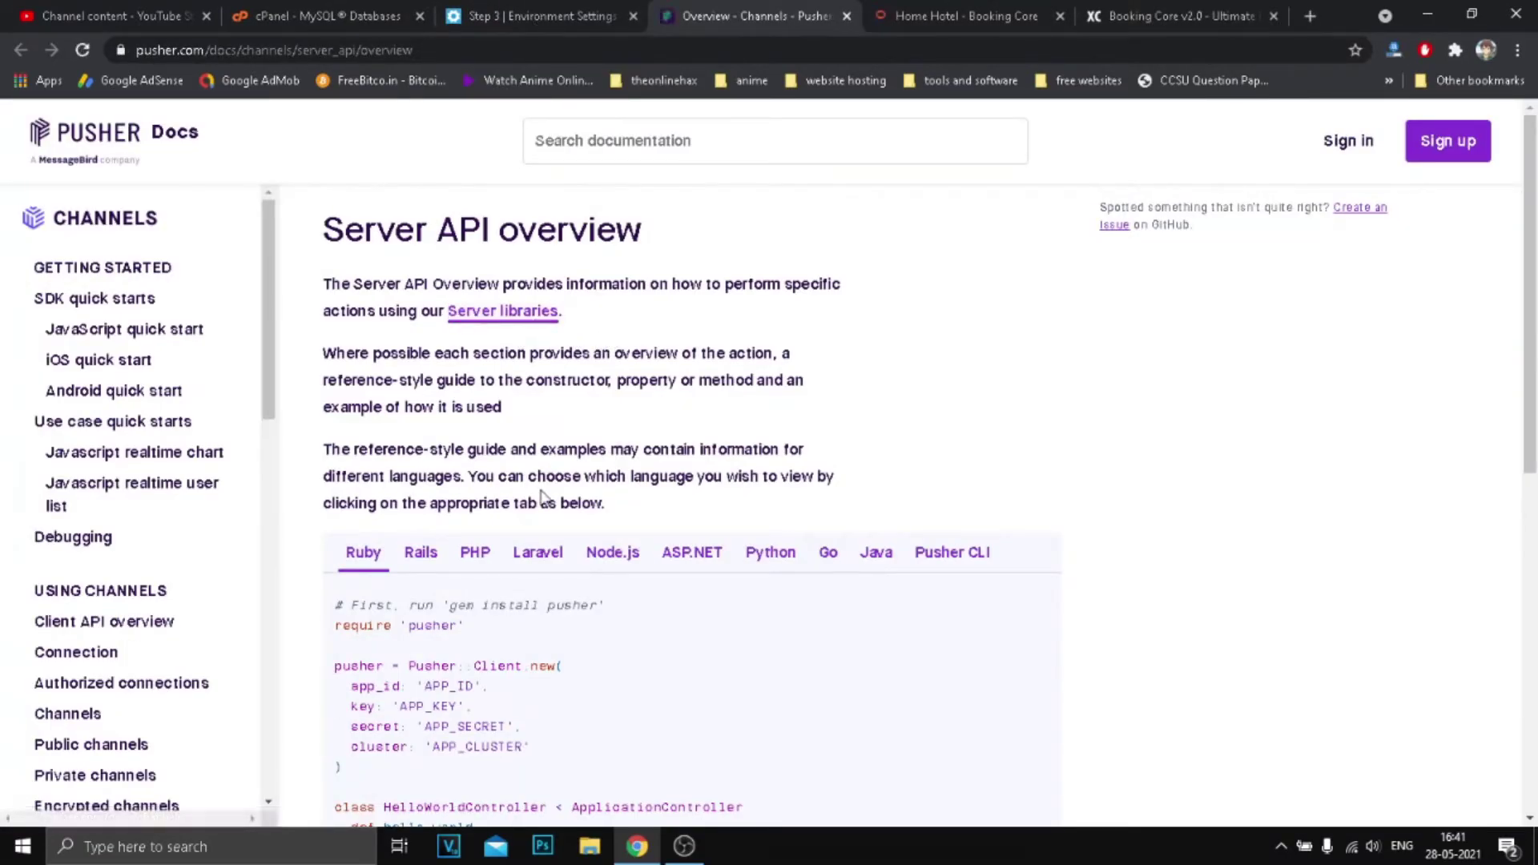
scroll(543, 497, down, 2)
scroll(711, 532, down, 3)
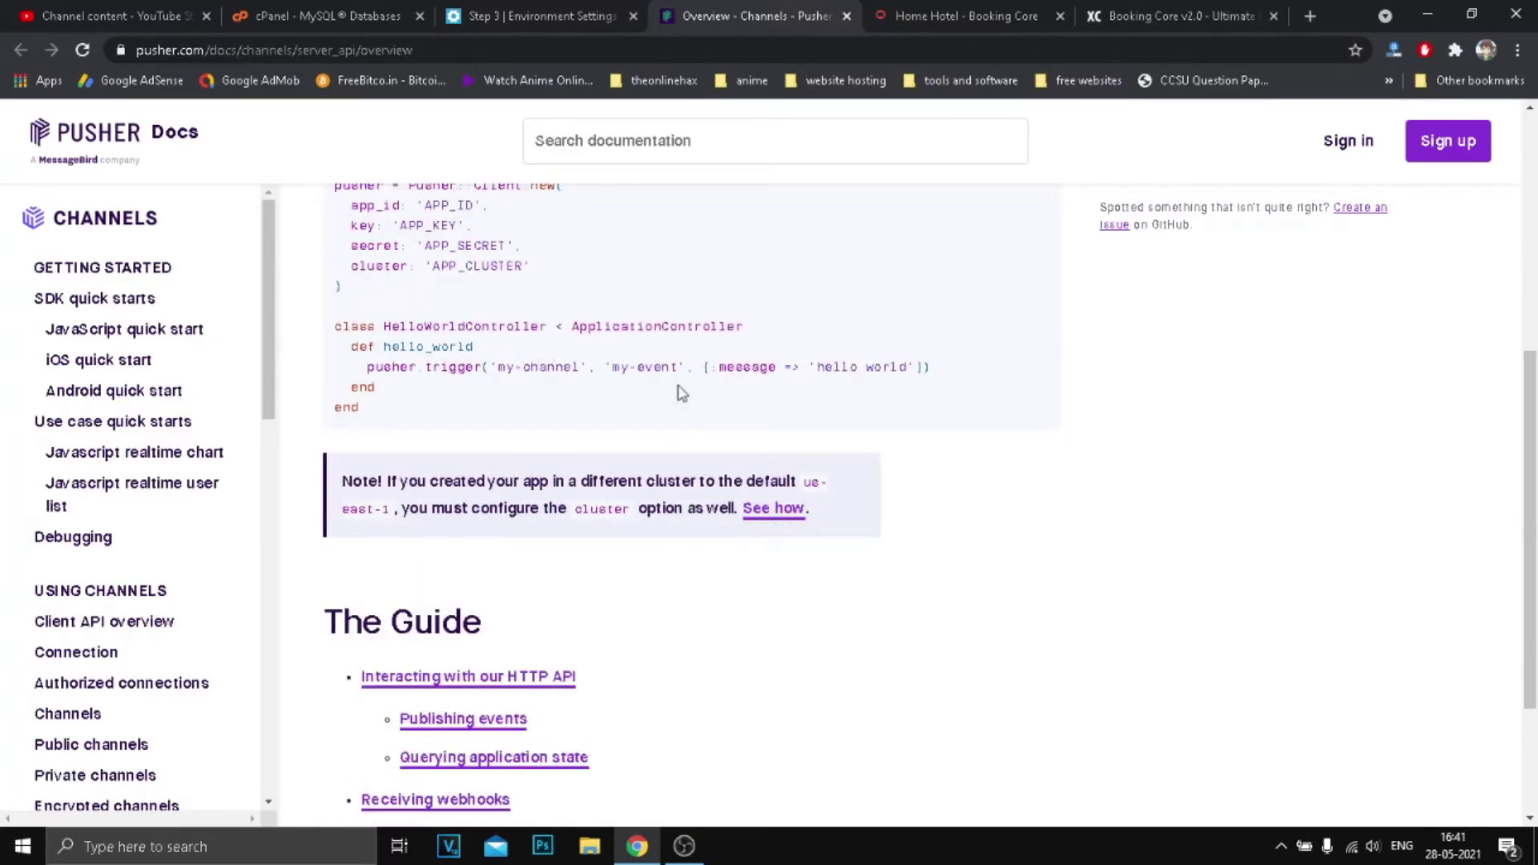
scroll(678, 392, down, 2)
scroll(680, 394, up, 8)
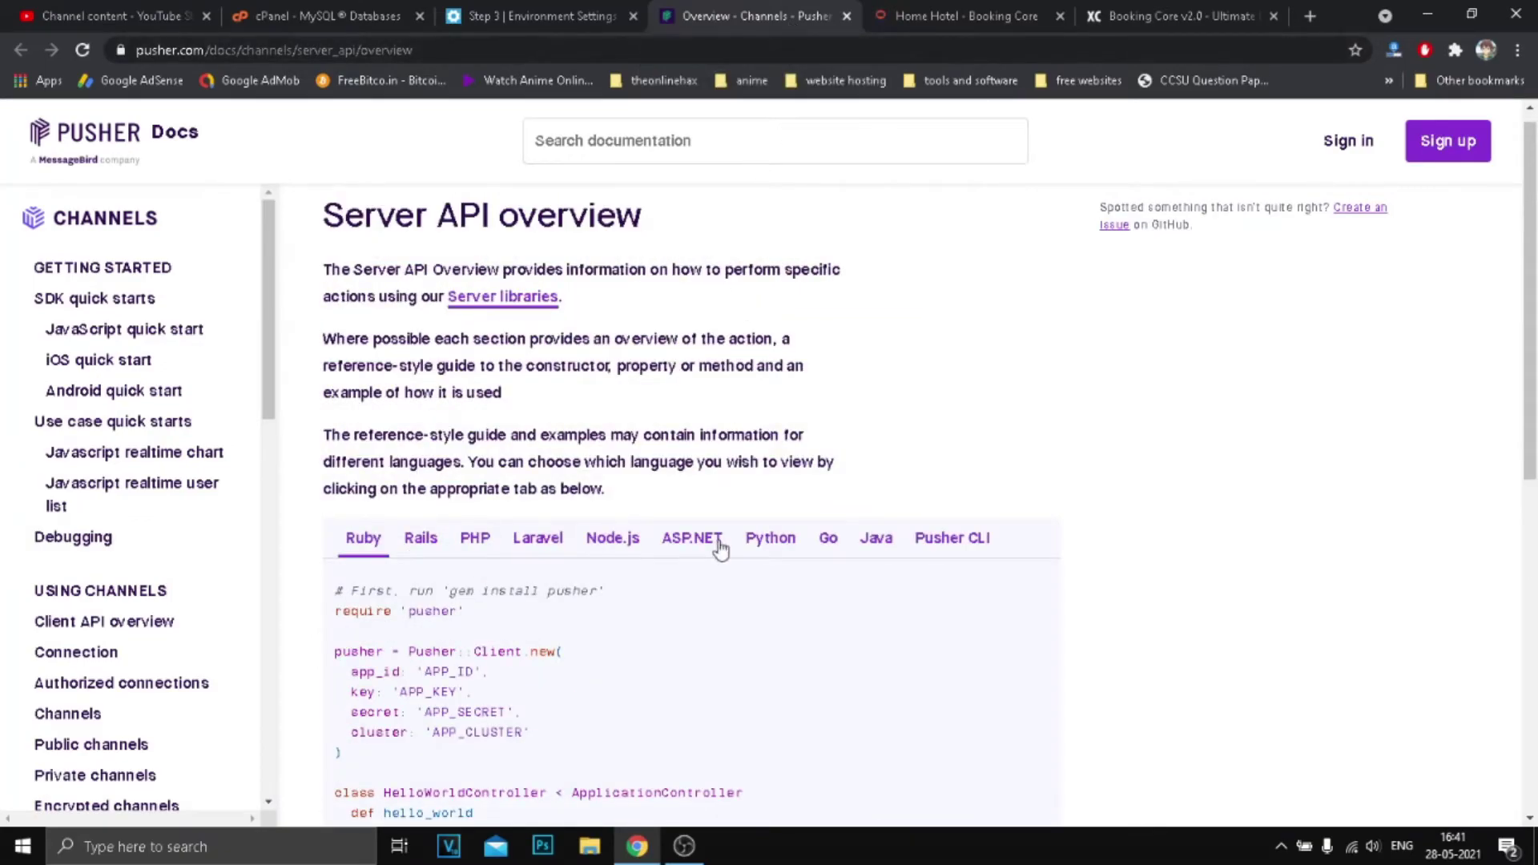
Compare the wizard's Pusher fields with the docs' app id, key, secret and cluster, ending on the wizard.
click(558, 9)
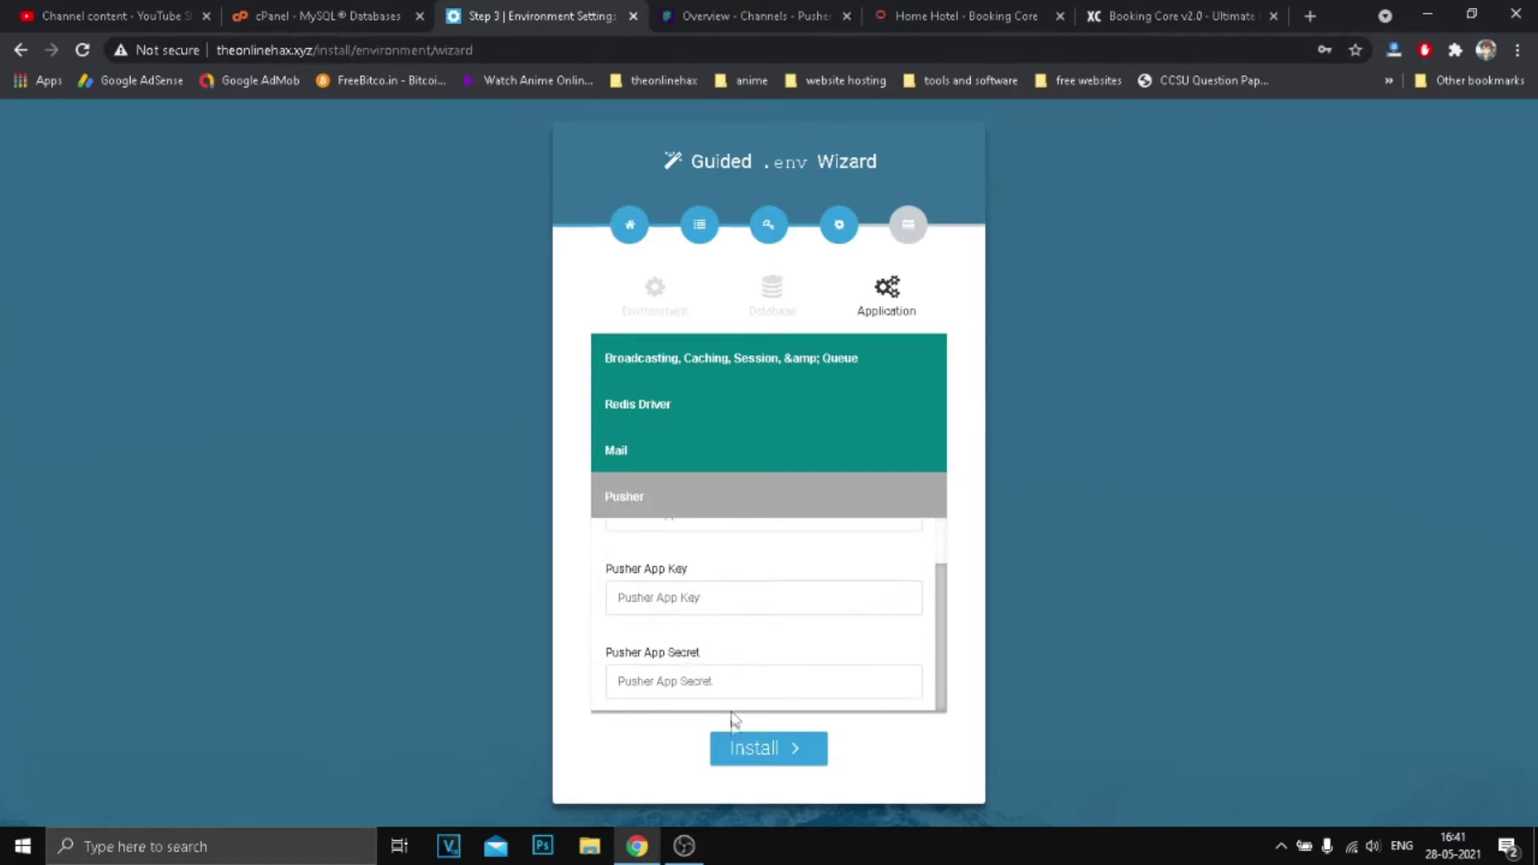
scroll(661, 624, up, 1)
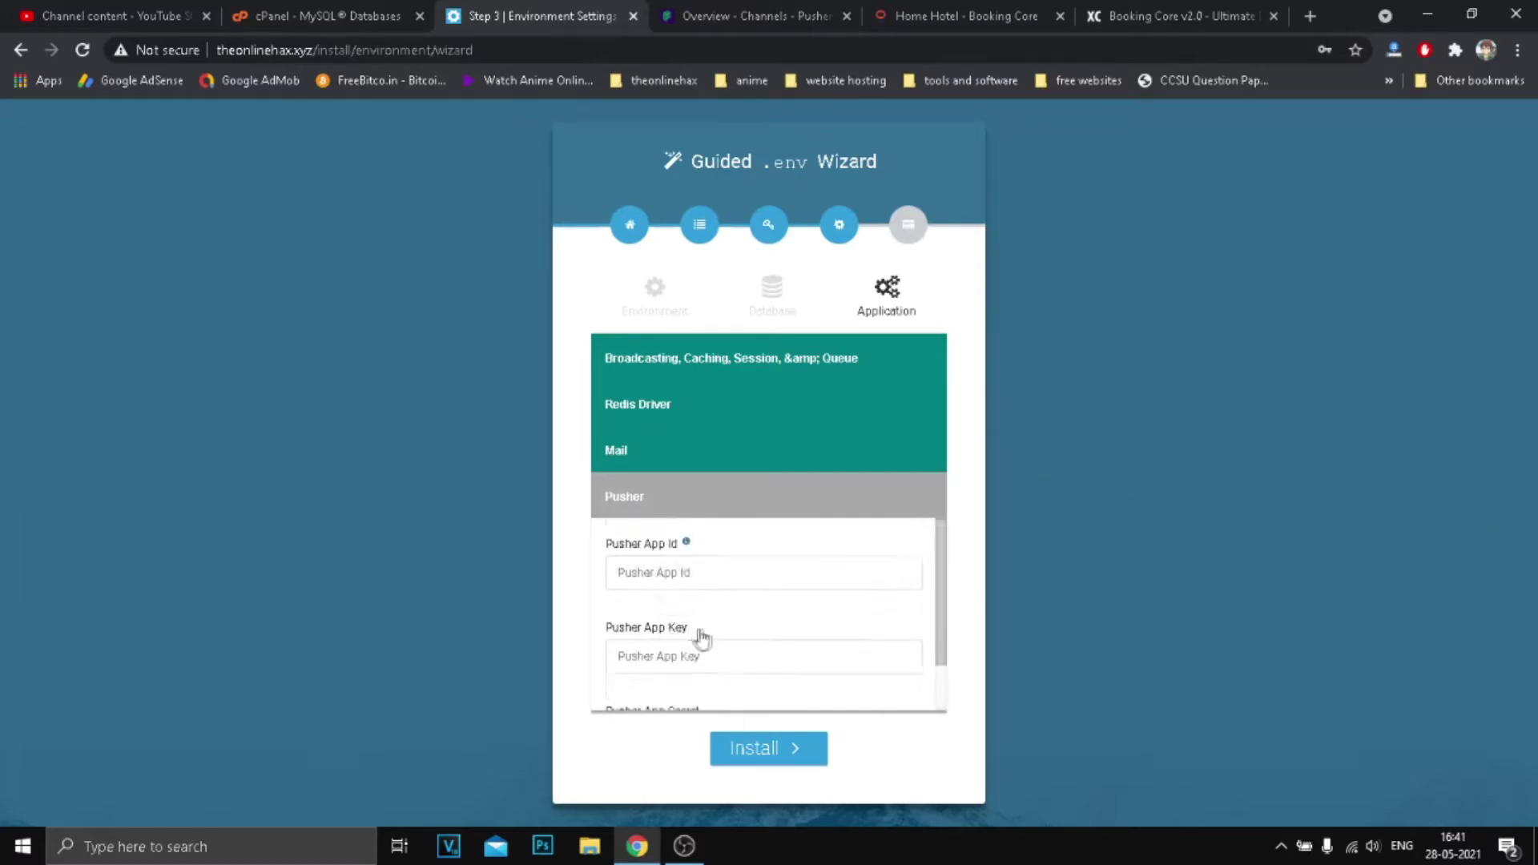
drag(946, 616, 960, 681)
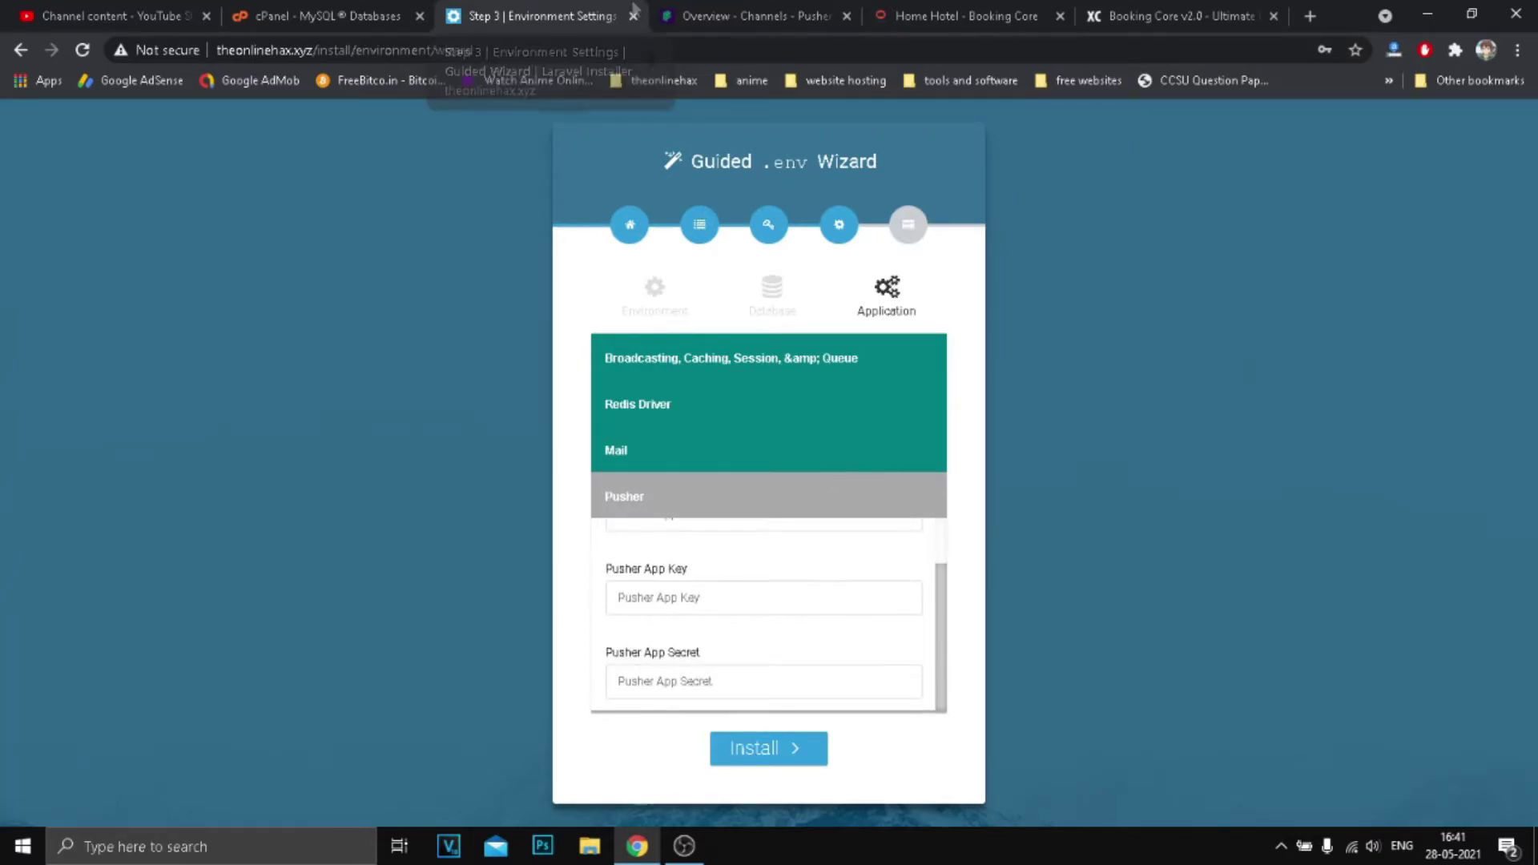
click(687, 16)
scroll(657, 559, down, 1)
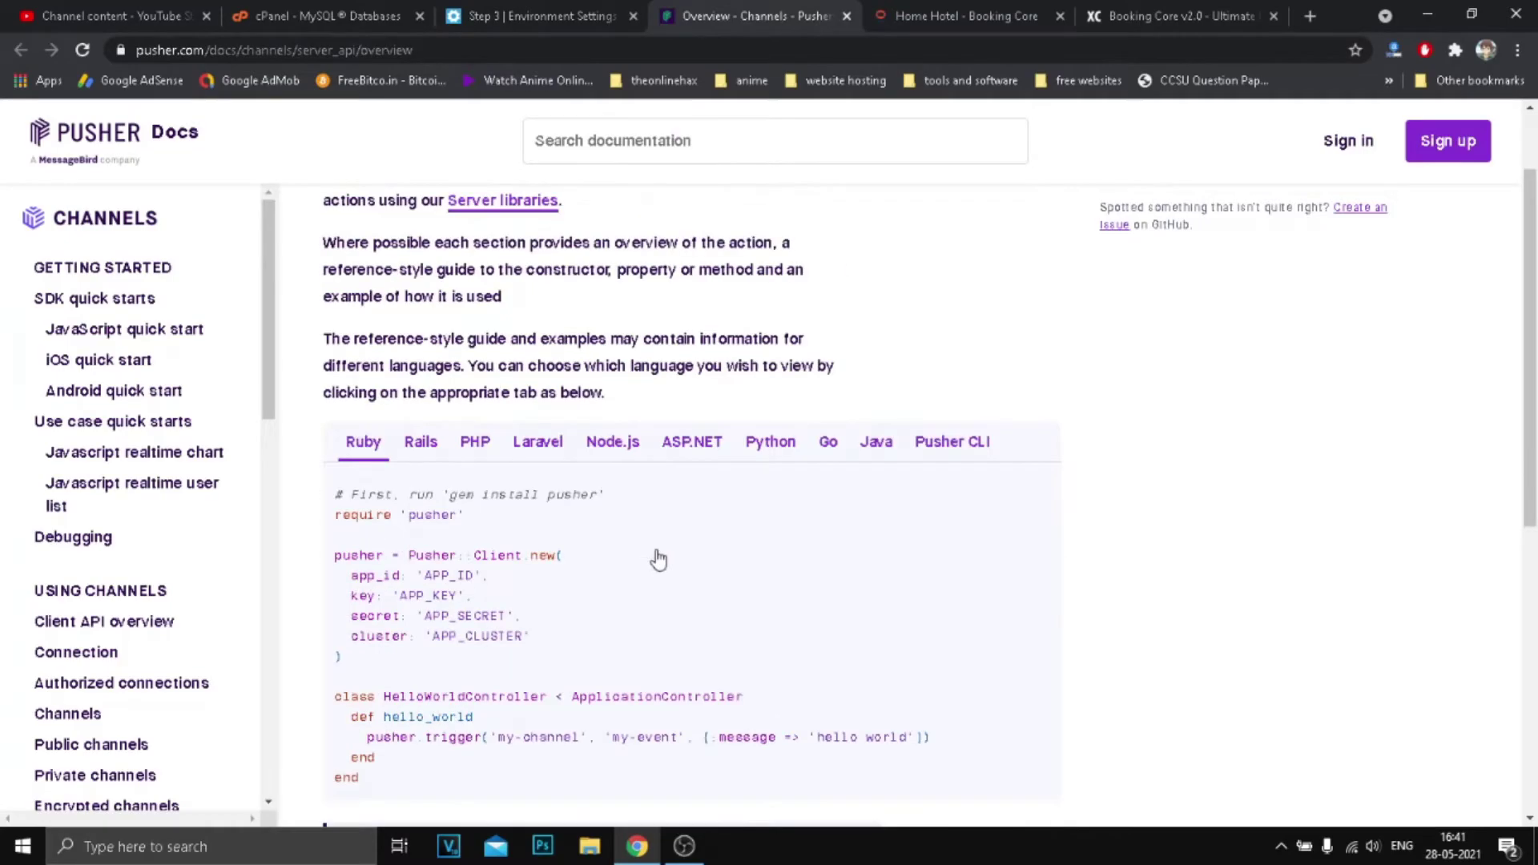
scroll(640, 614, down, 1)
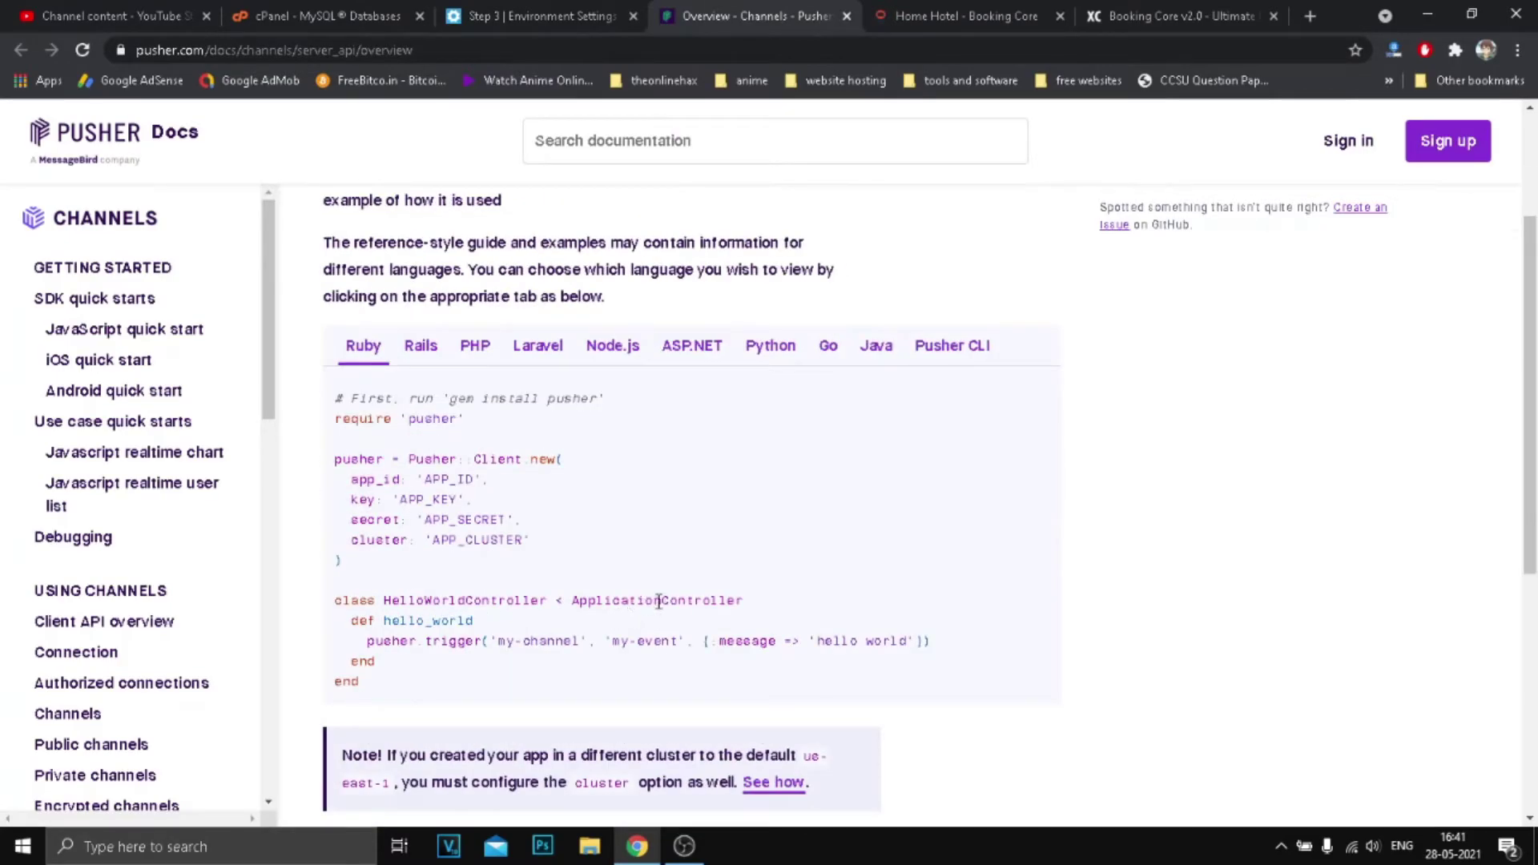
scroll(758, 643, down, 1)
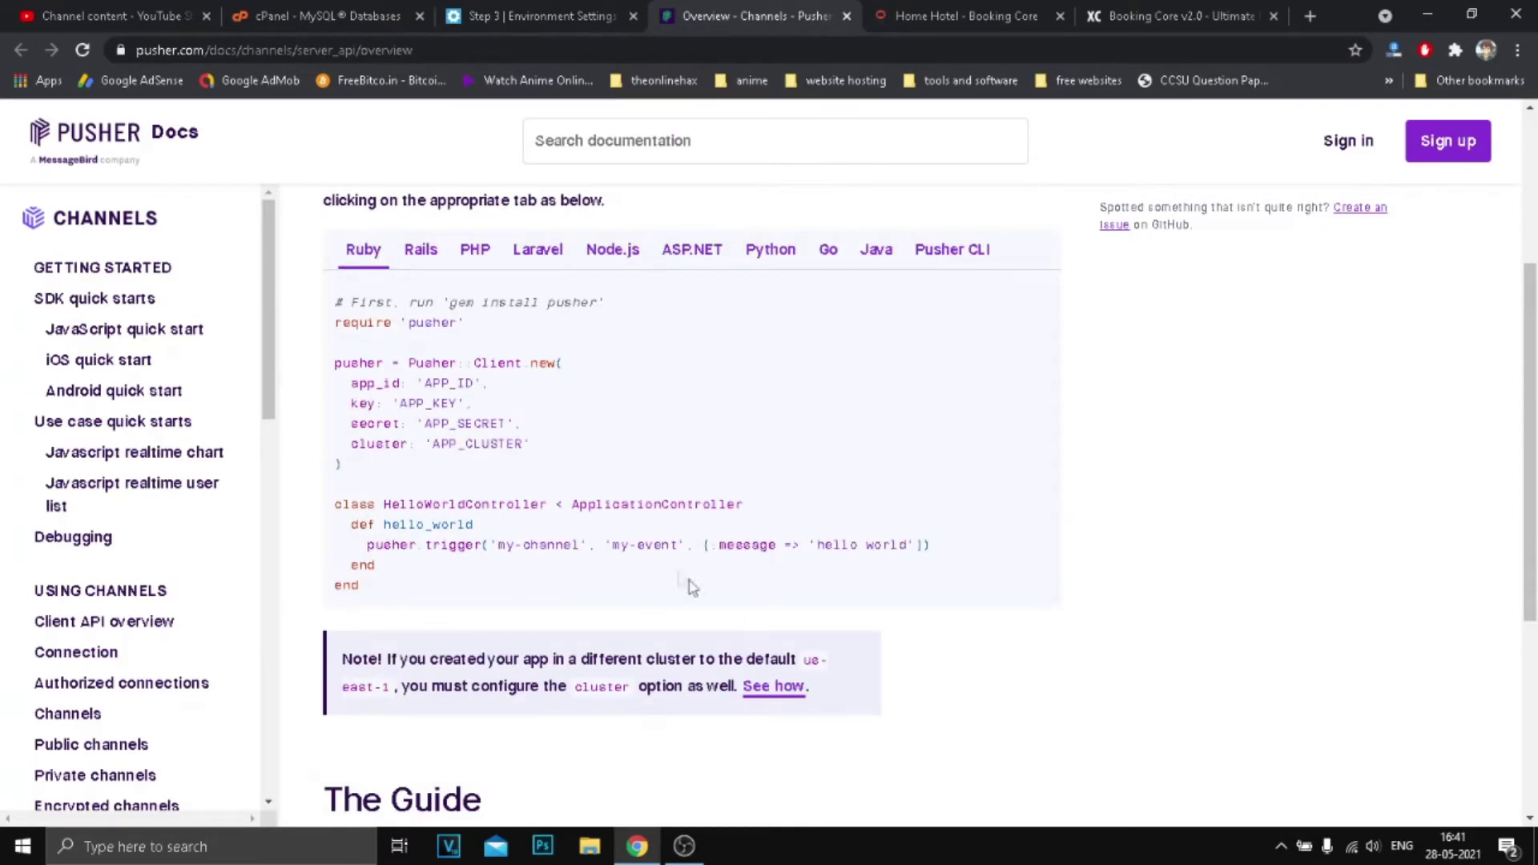
click(535, 16)
click(682, 607)
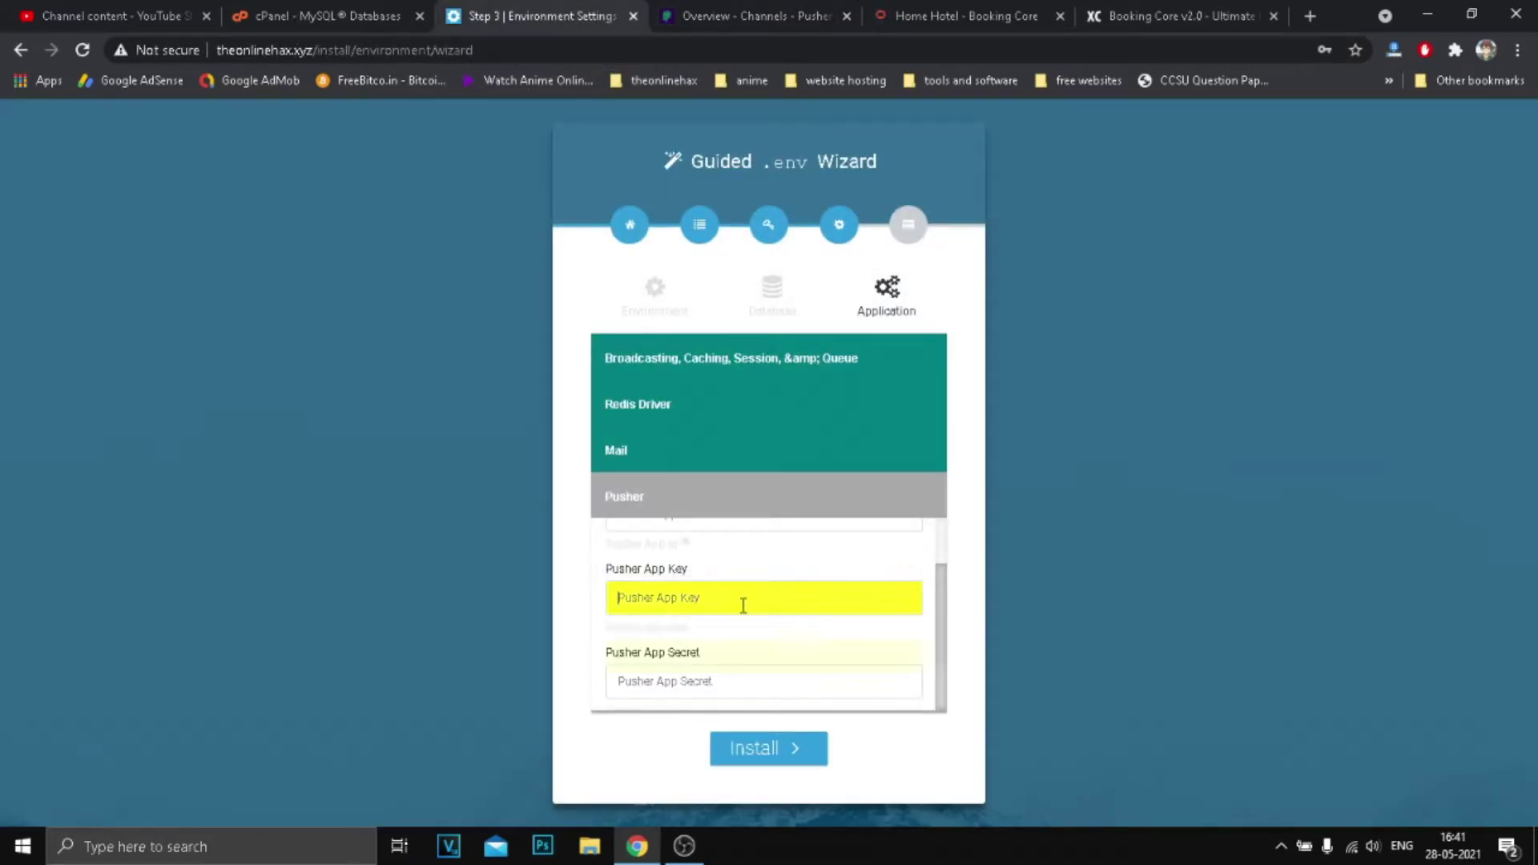
scroll(682, 609, up, 1)
Enter Pusher App Id admin123, App Key 123456, and a value for the App Secret.
click(680, 572)
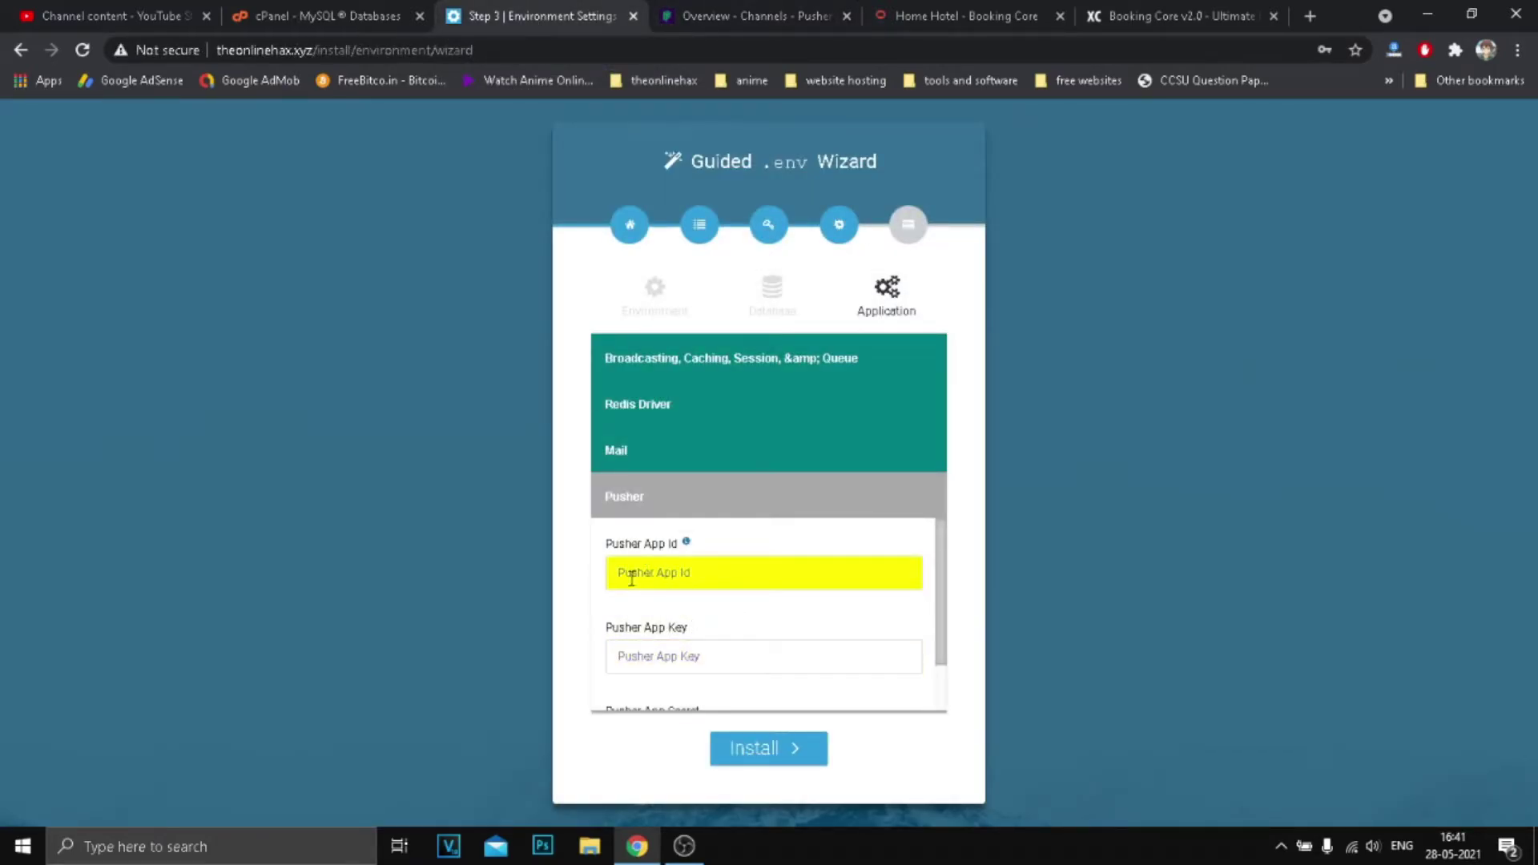
text(123456)
drag(685, 580, 570, 583)
text(a)
click(723, 661)
text(1)
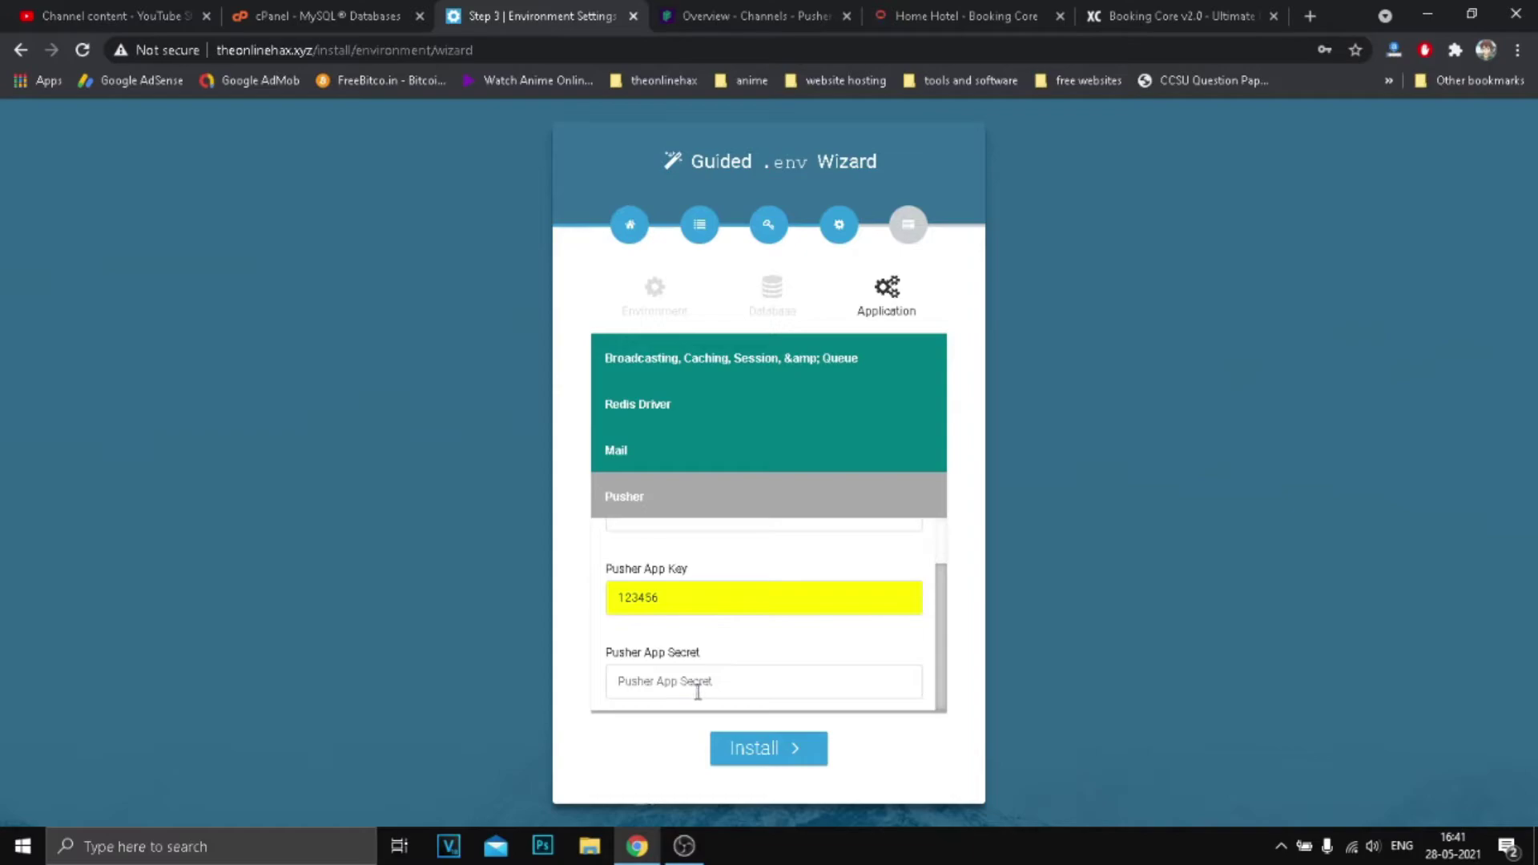
click(698, 682)
text(123)
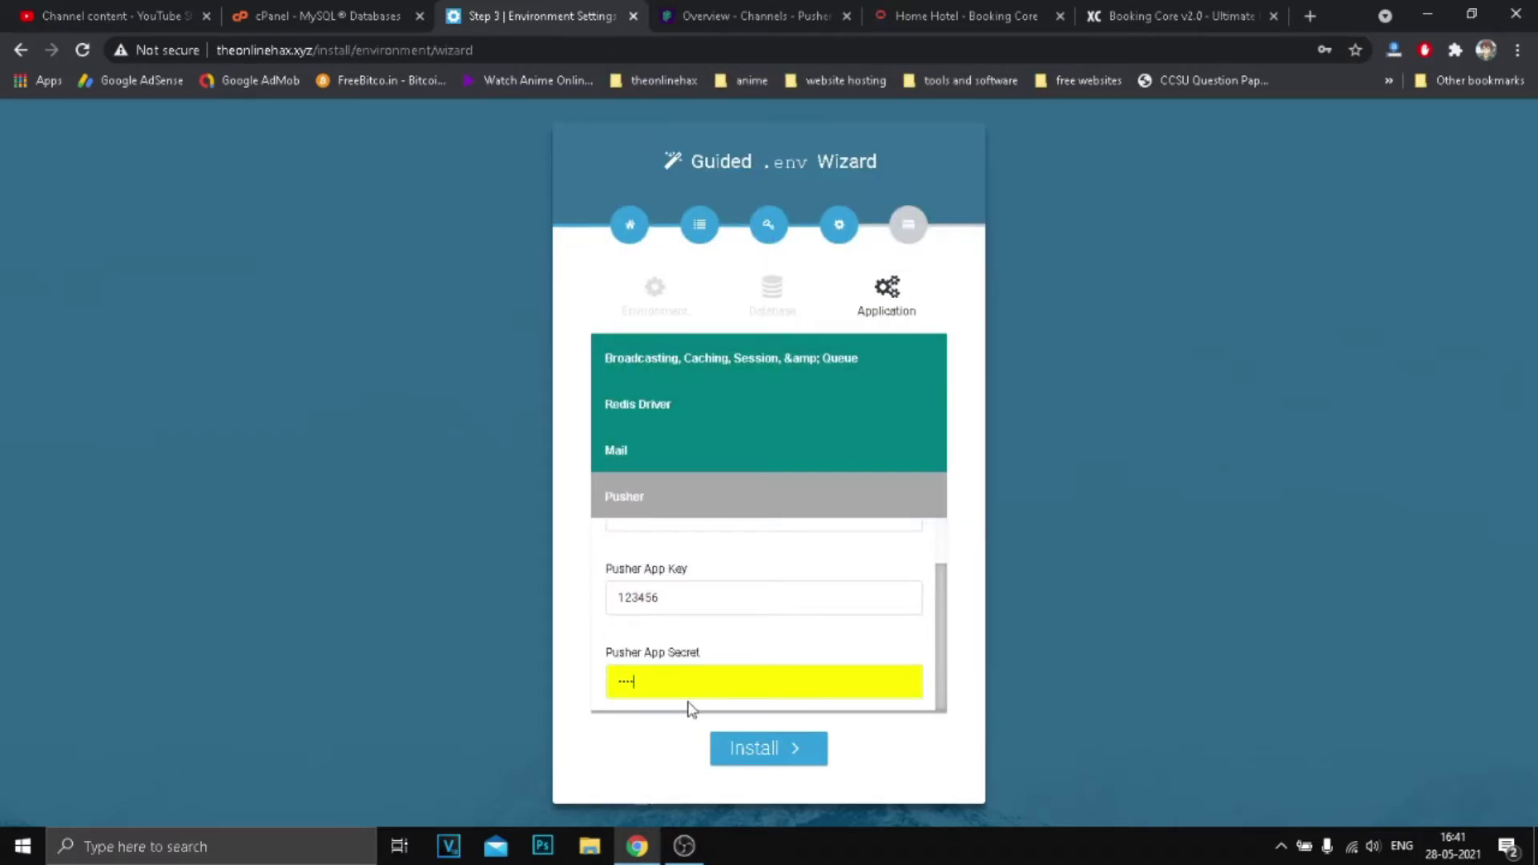
key(BackSpace)
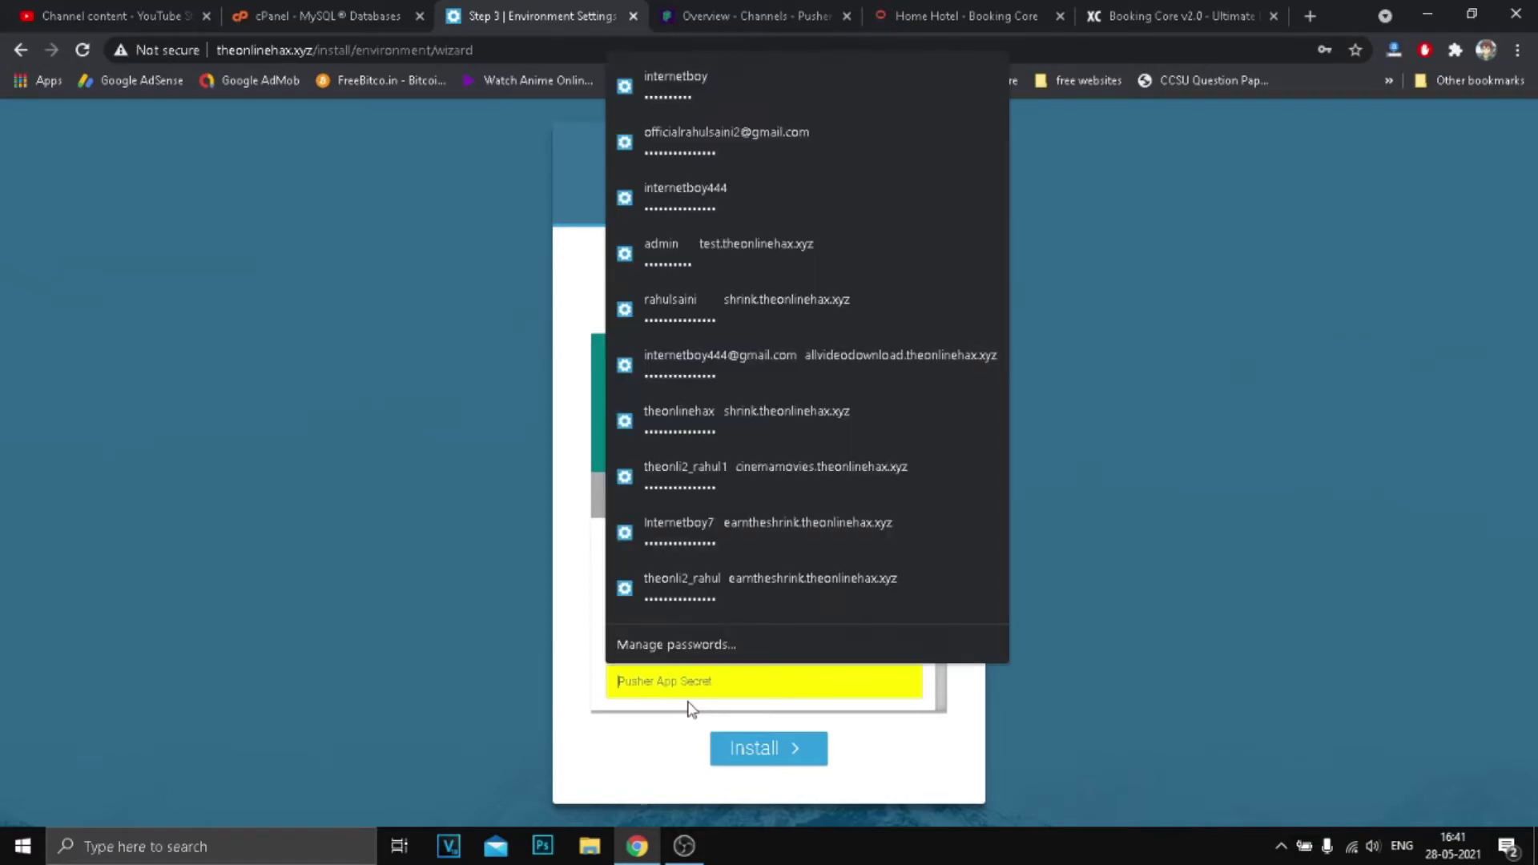
text(12)
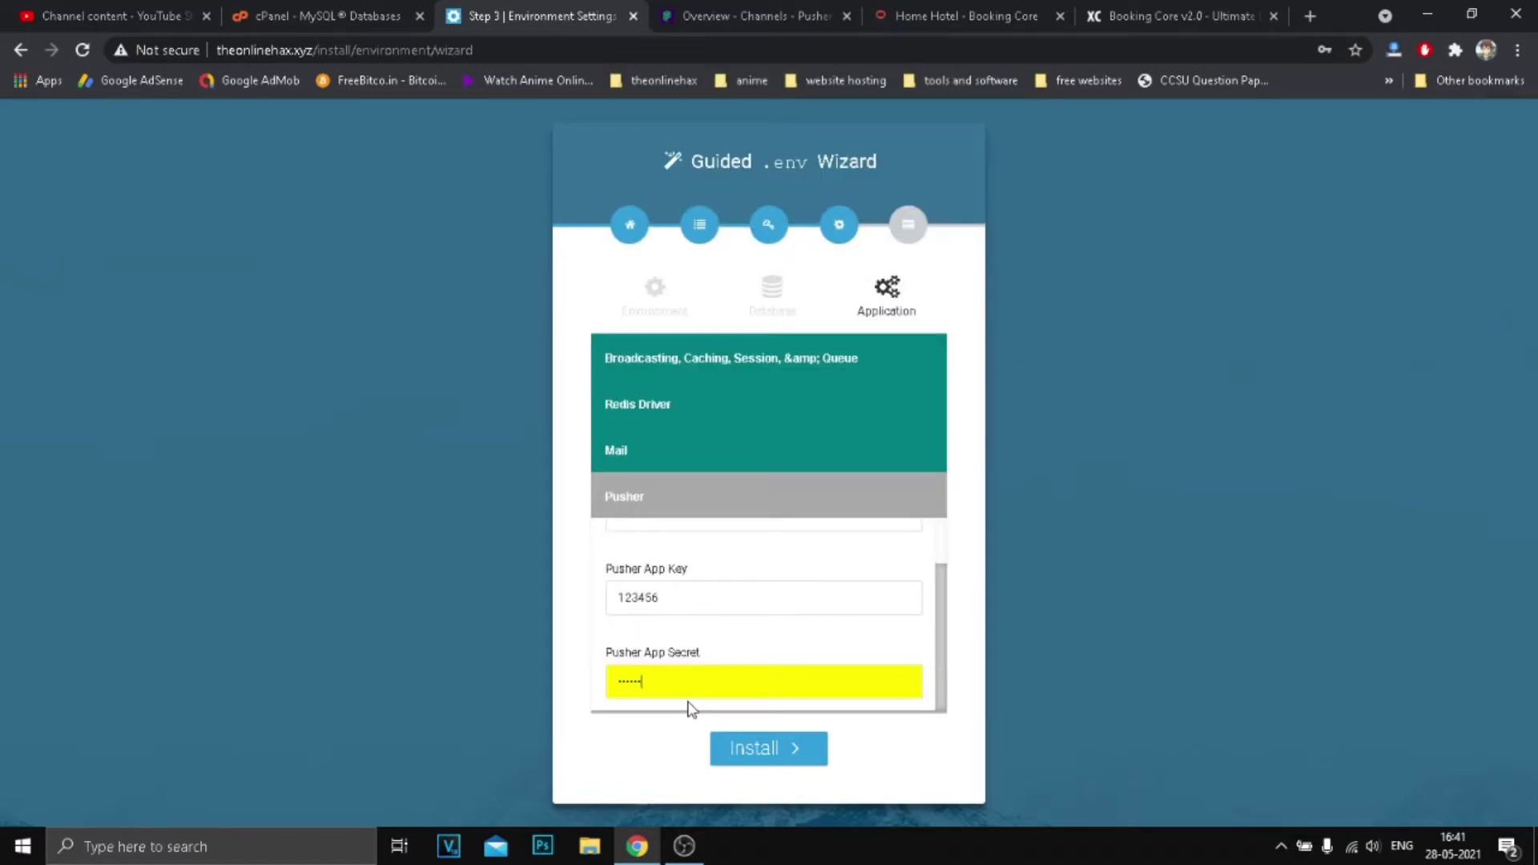
Run the installation and scroll to the Final .env File output.
click(762, 751)
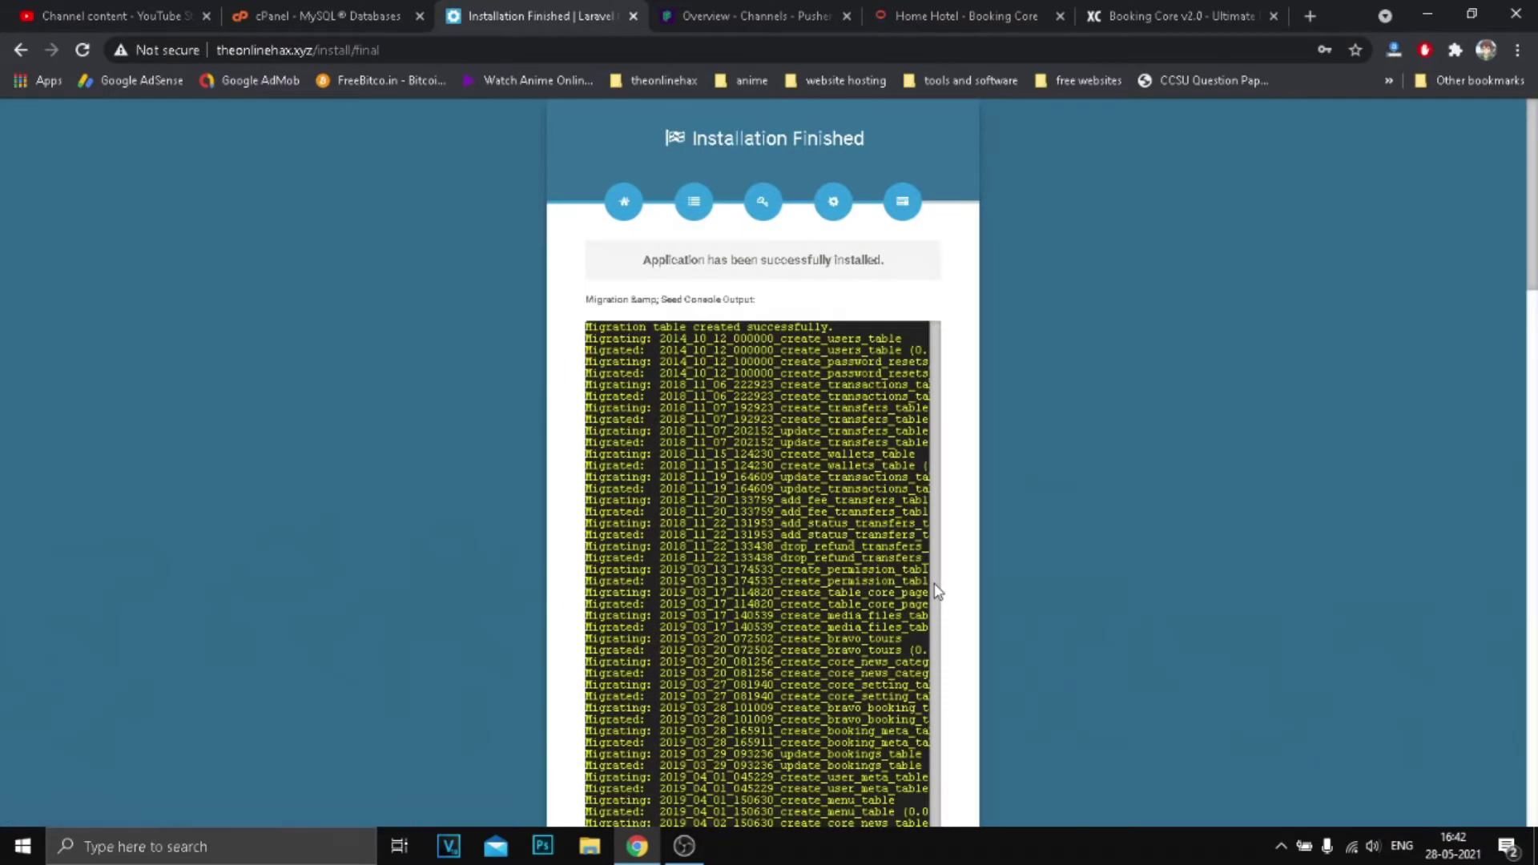
scroll(1098, 493, down, 20)
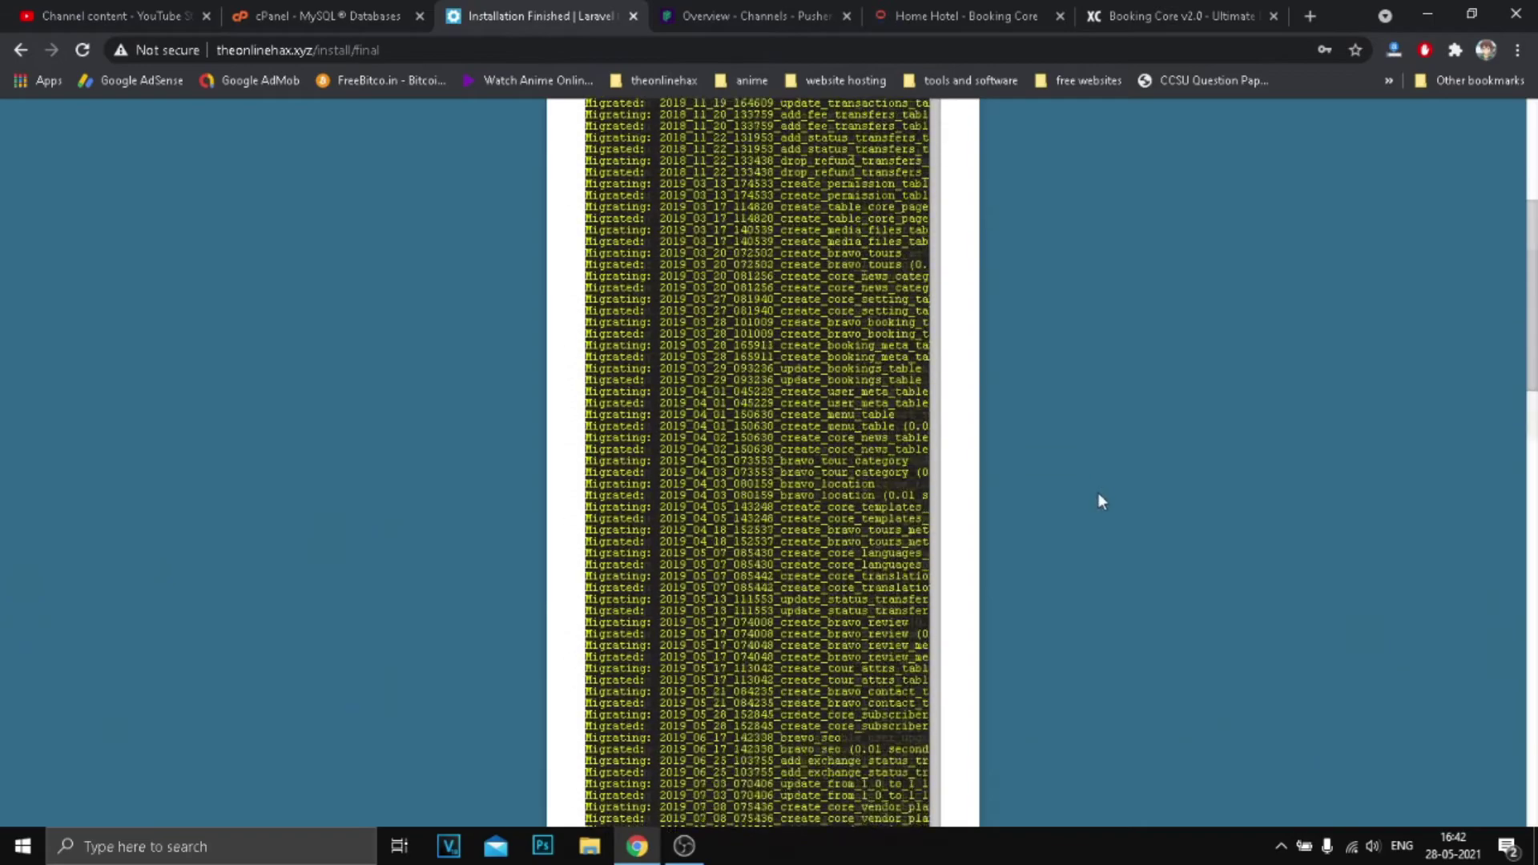
scroll(1094, 498, down, 5)
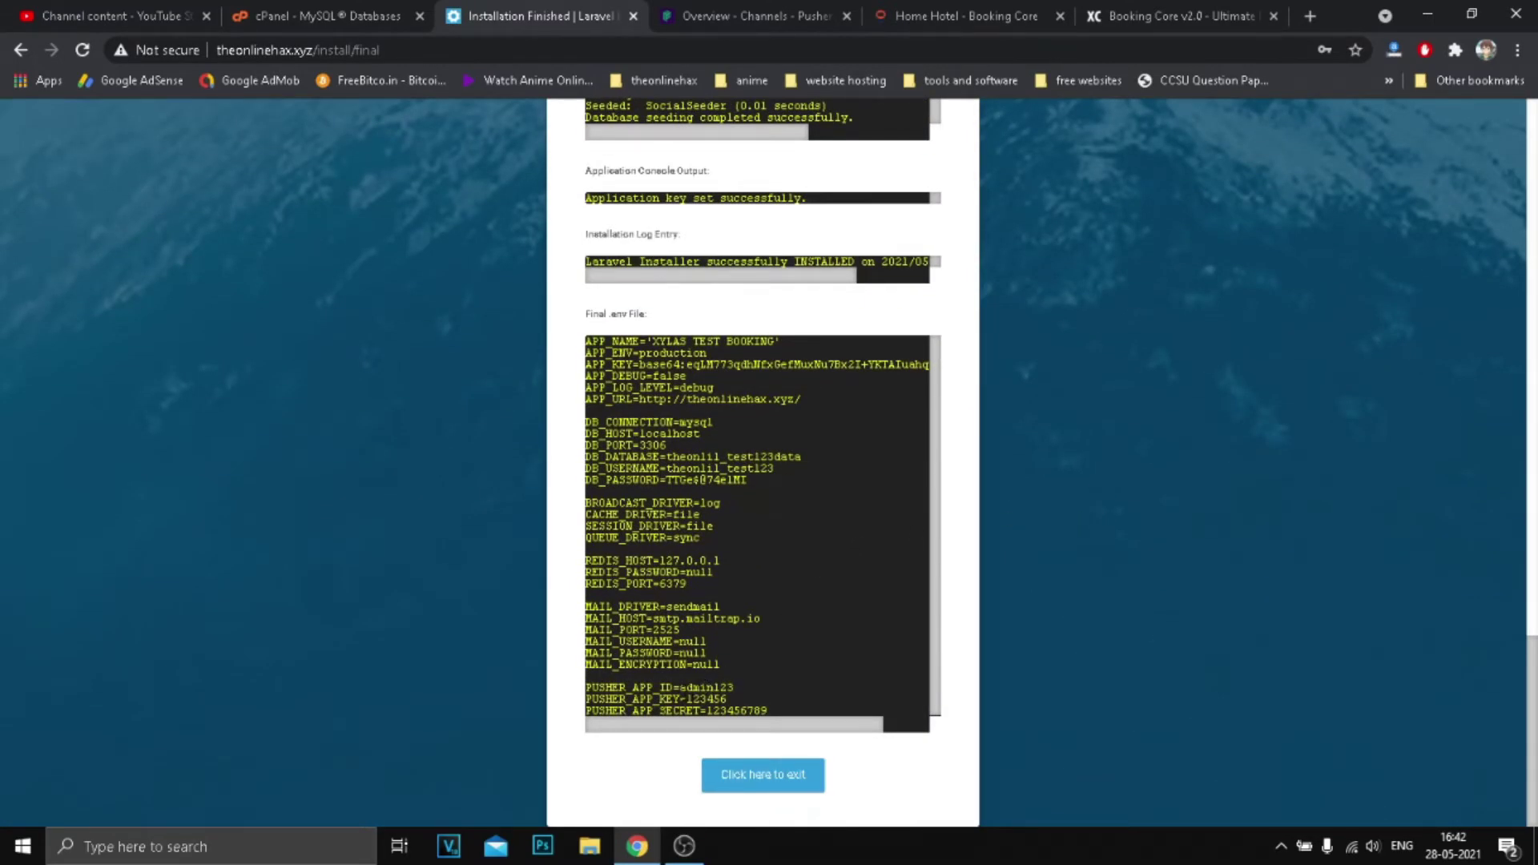
scroll(764, 712, down, 1)
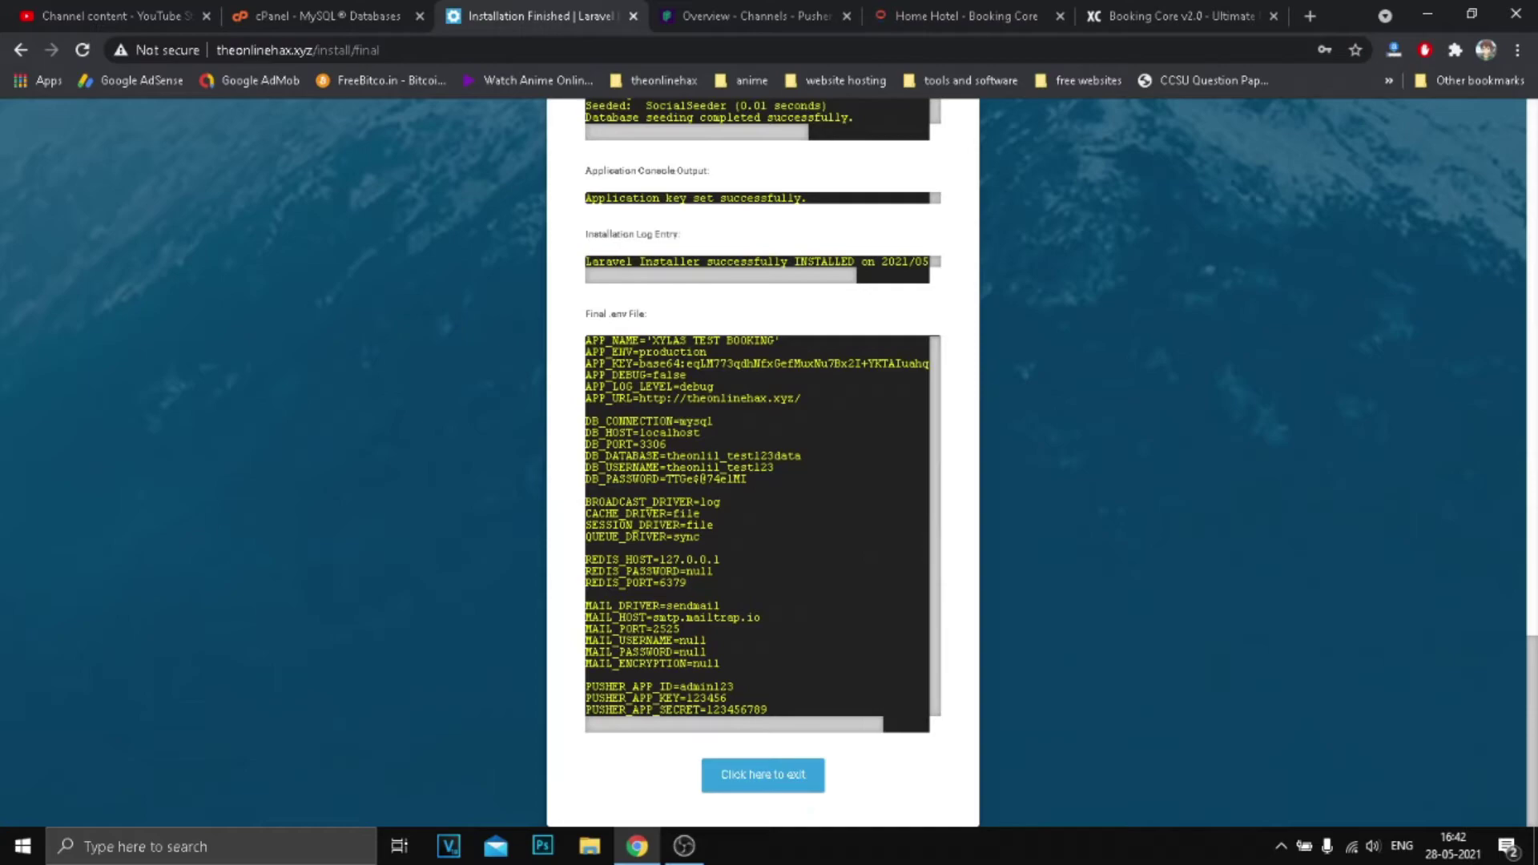
scroll(757, 525, up, 1)
scroll(829, 711, down, 1)
Copy the final .env file text and minimise the browser to the desktop.
right_click(674, 525)
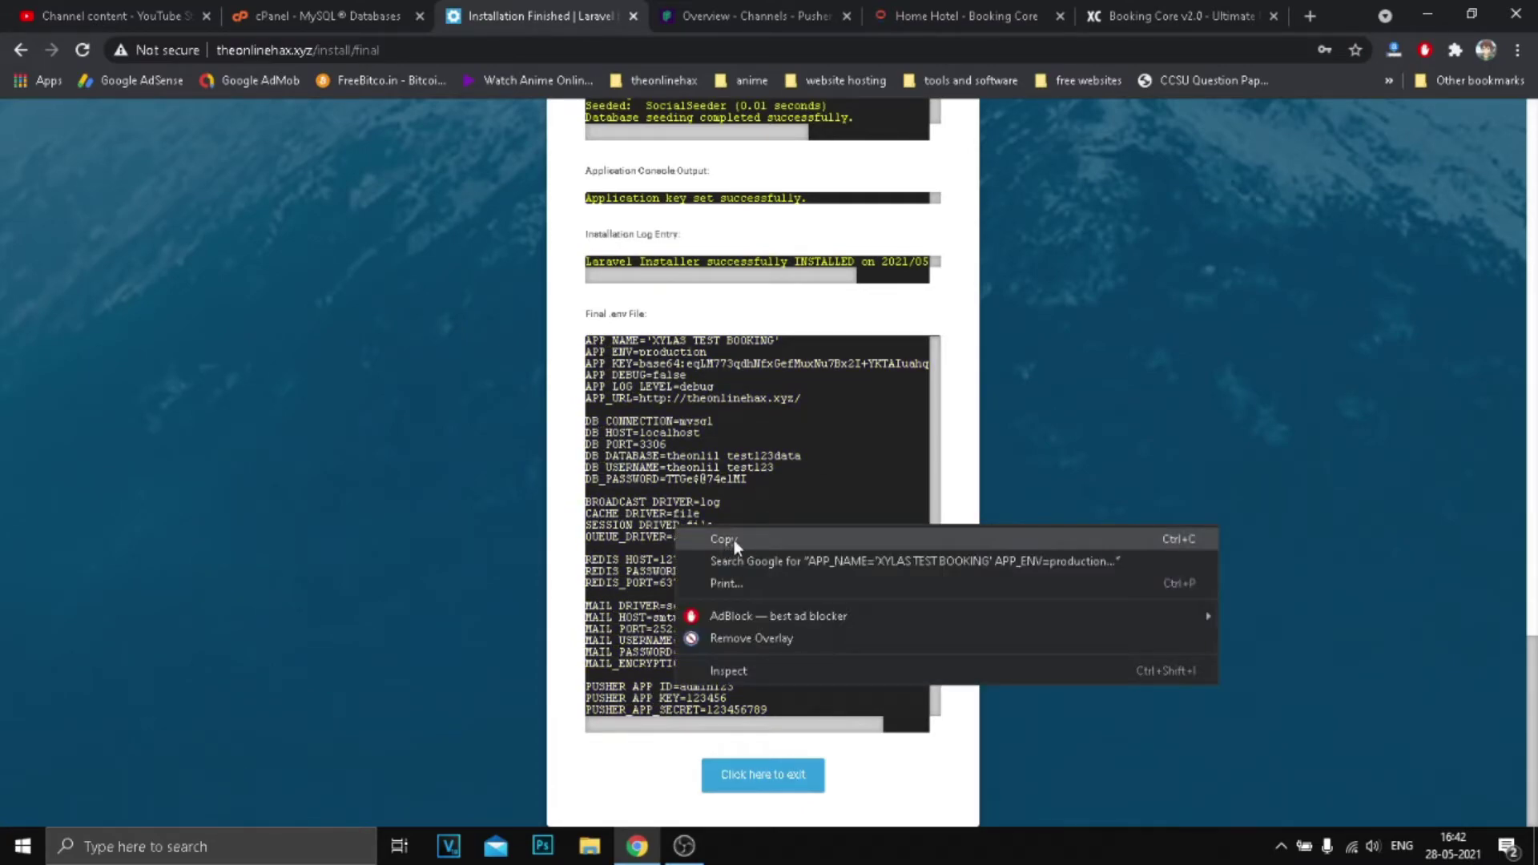
click(734, 540)
right_click(682, 511)
click(719, 529)
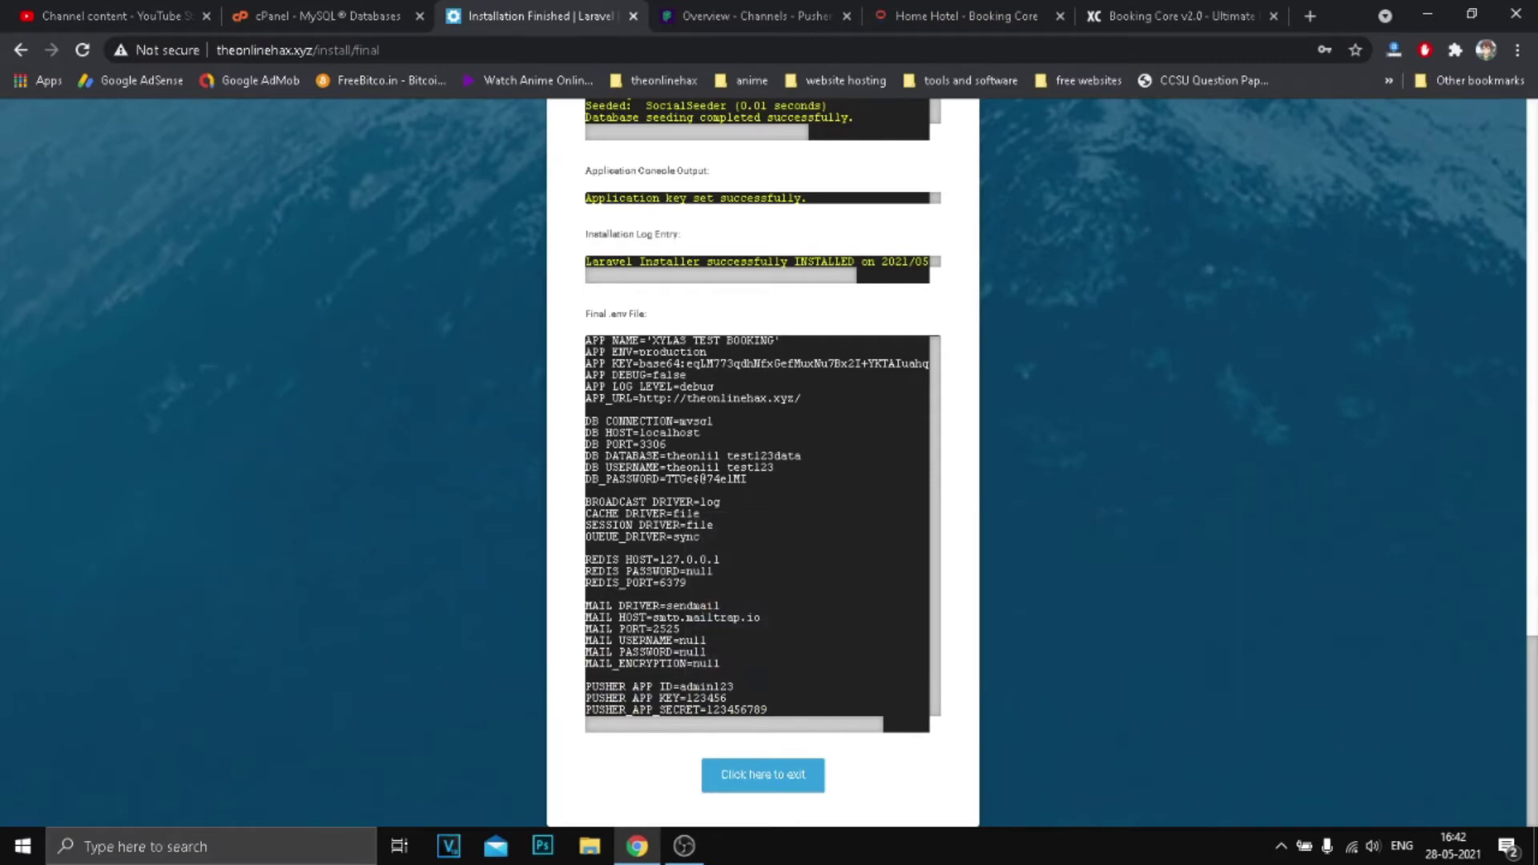
click(1427, 14)
Create a desktop text document named 'New Text Document' and open it in Notepad.
right_click(834, 287)
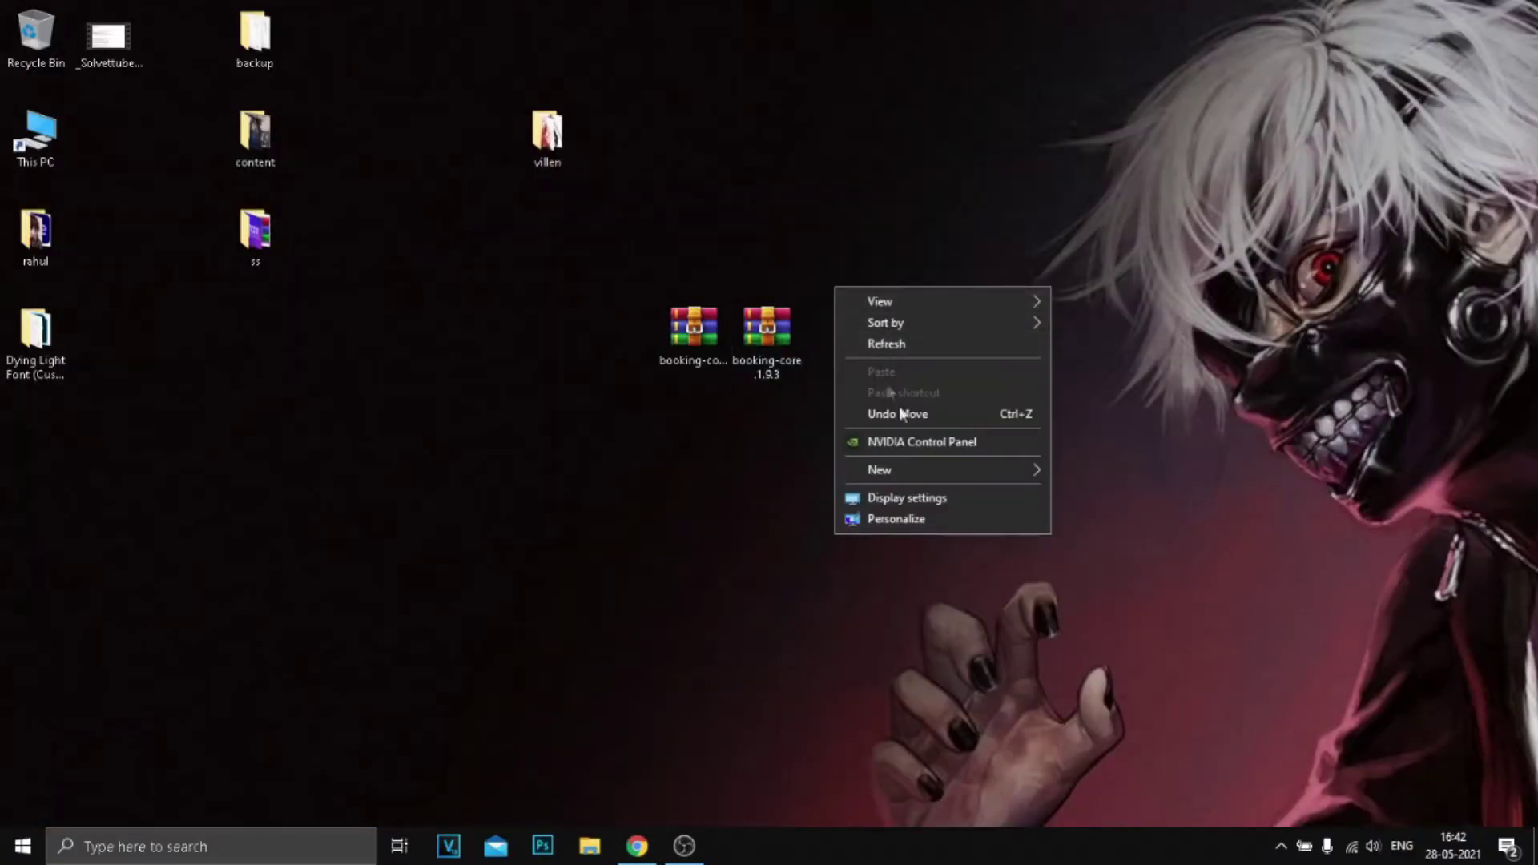
mouse_move(921, 477)
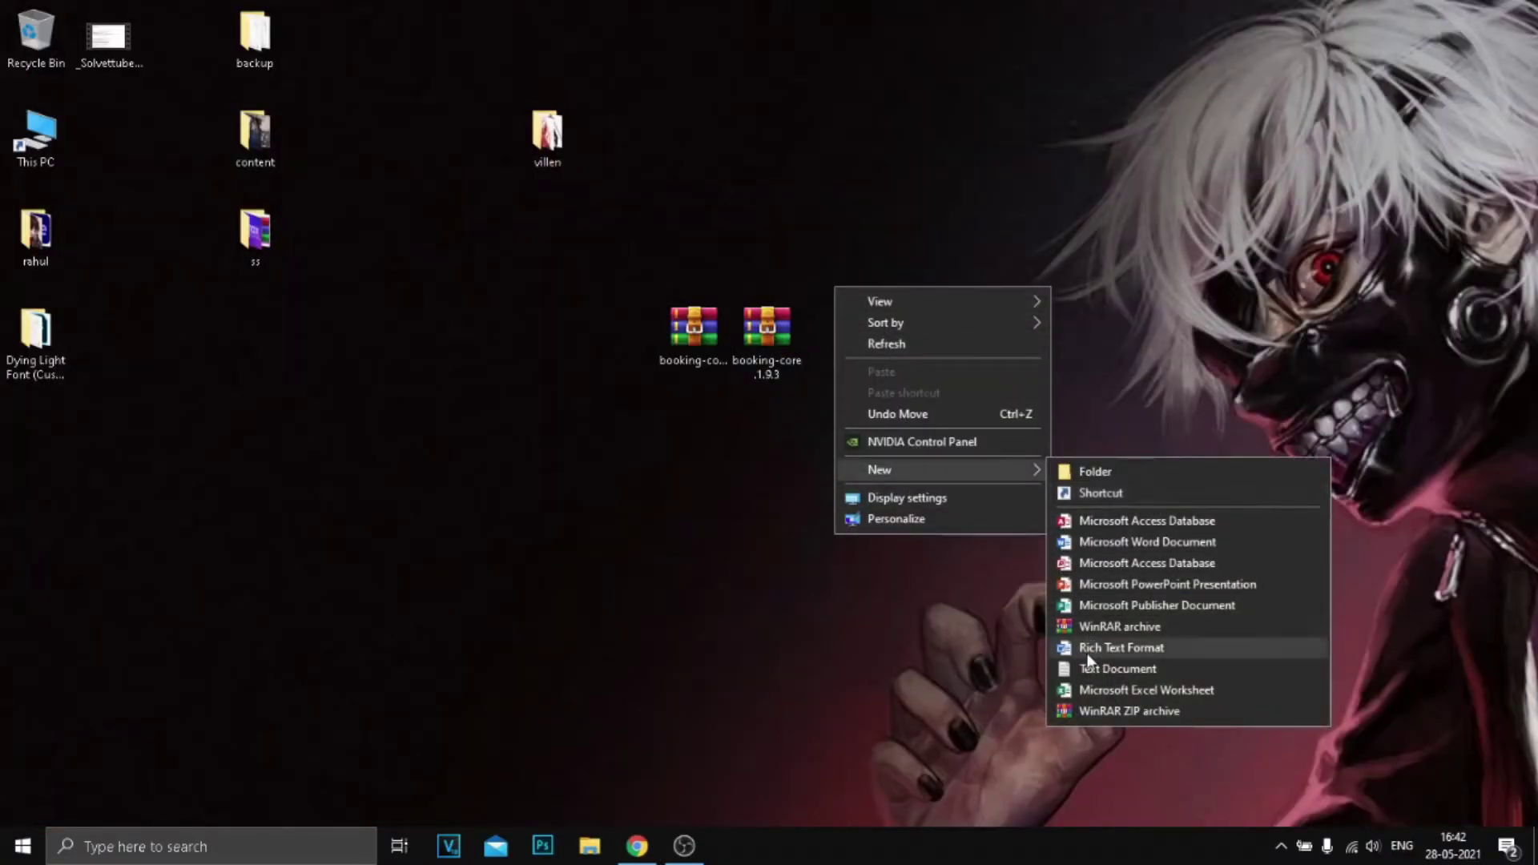
click(1103, 665)
click(863, 330)
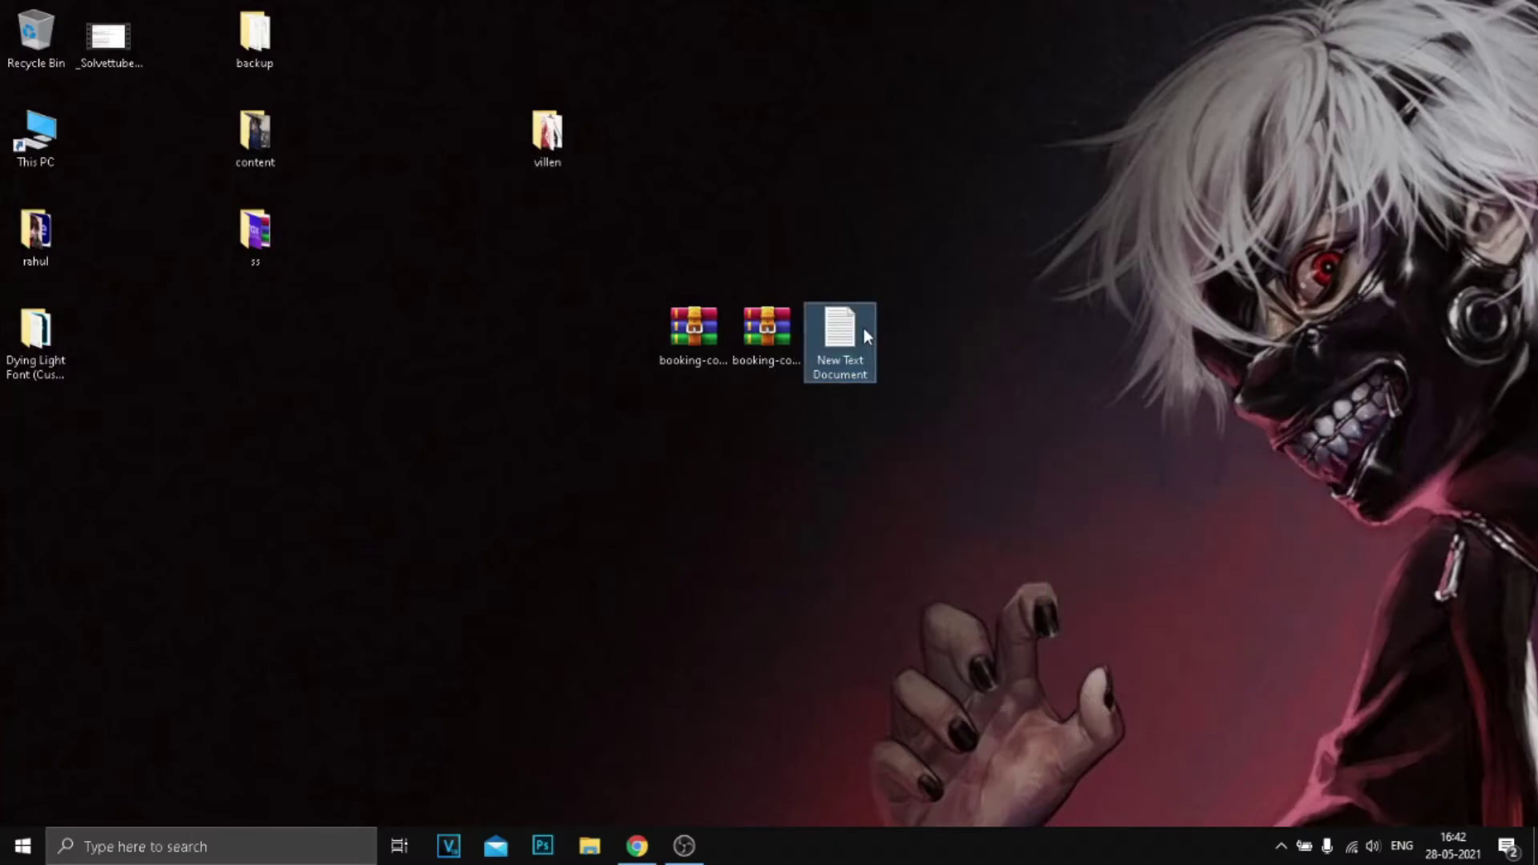
double_click(864, 328)
Paste the copied .env settings into the document and check the DB_USERNAME to MAIL_PASSWORD lines.
right_click(704, 295)
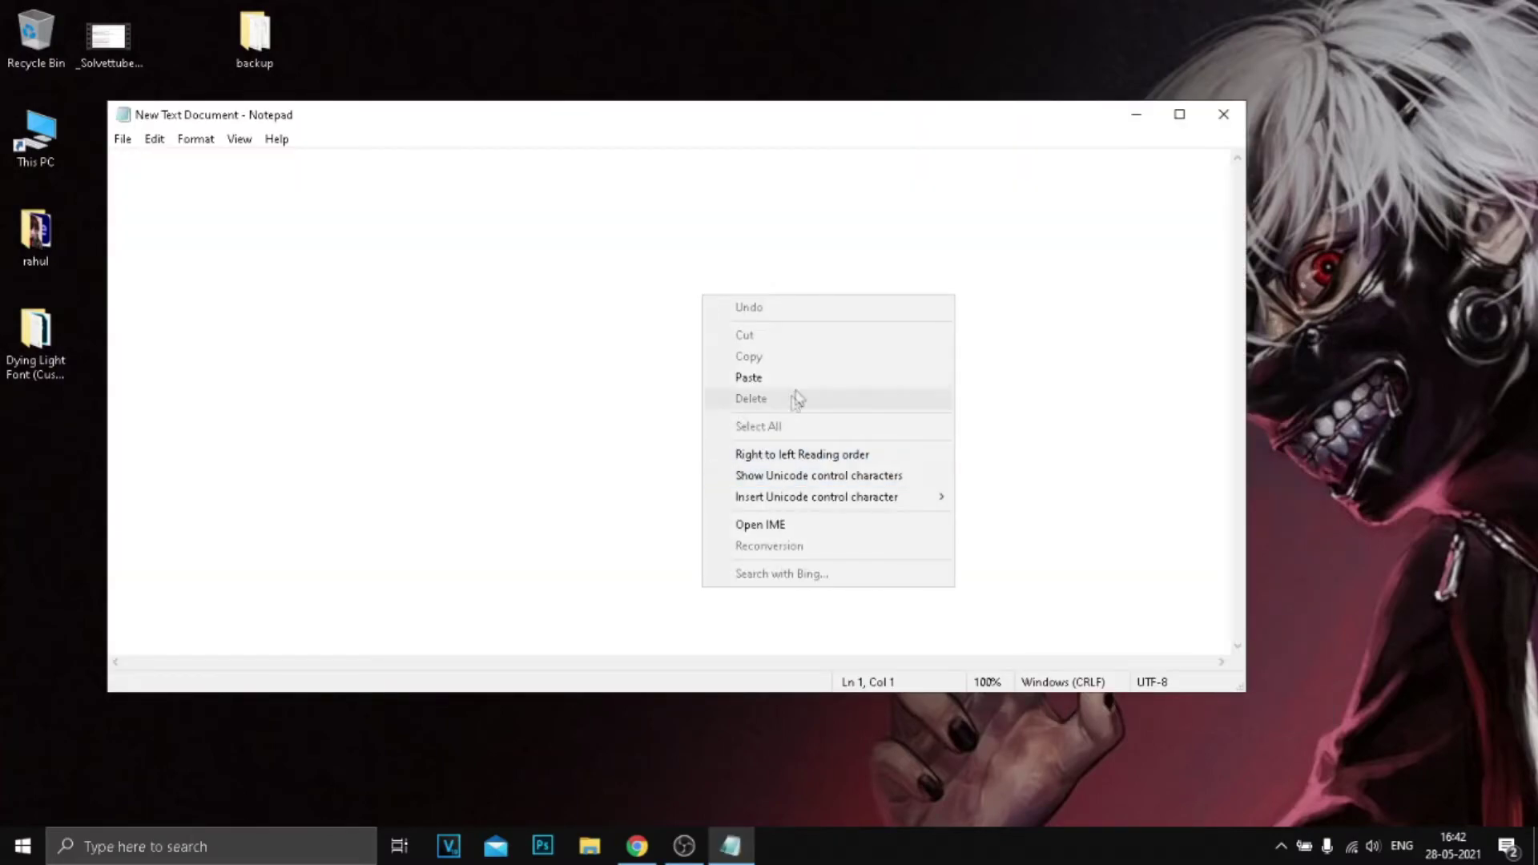
click(769, 378)
right_click(777, 382)
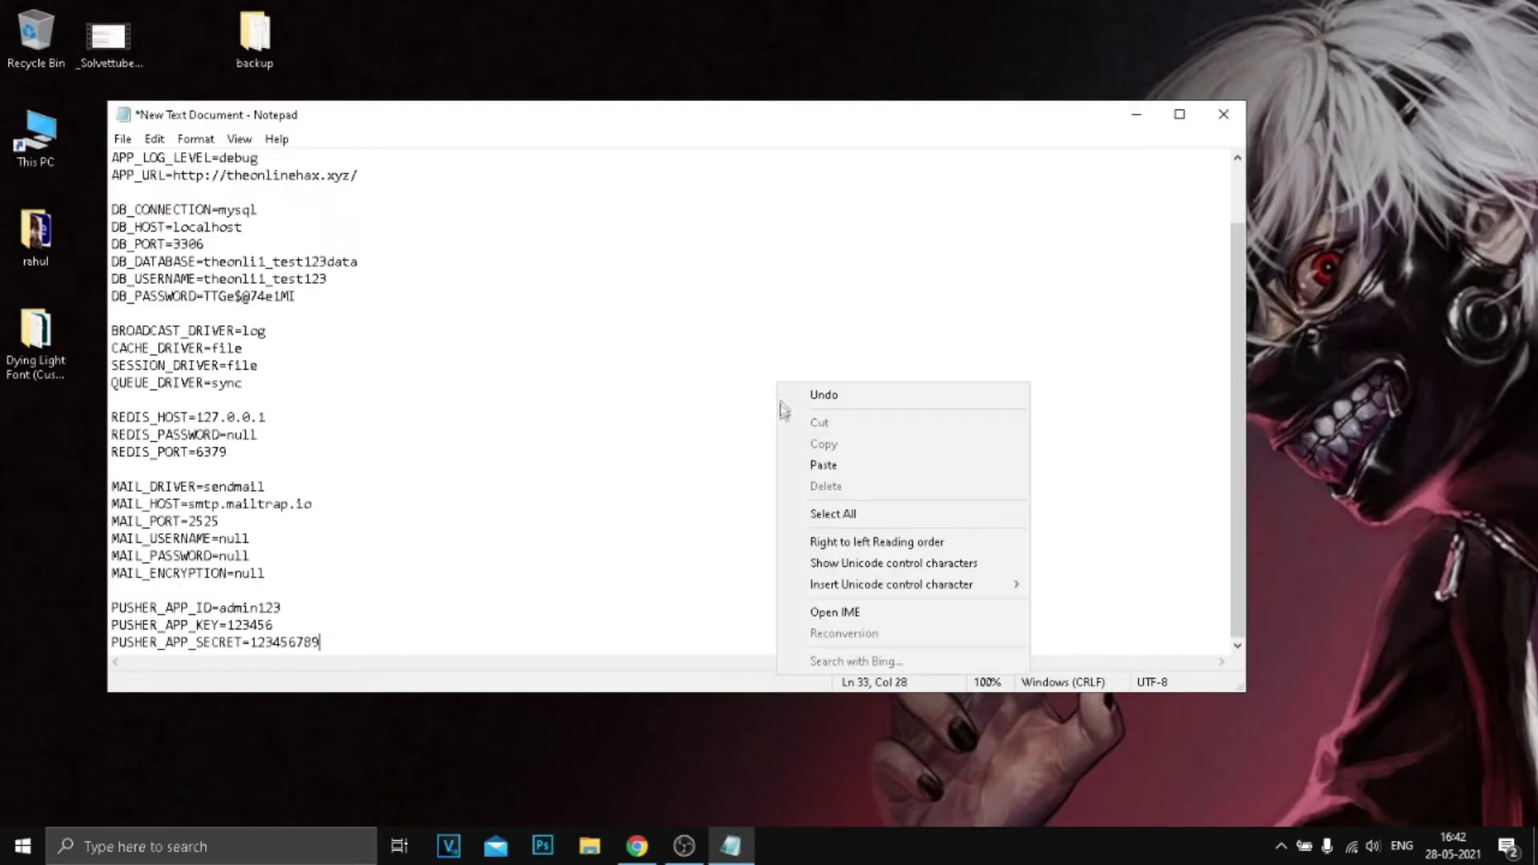
click(765, 545)
drag(305, 276, 591, 557)
click(276, 417)
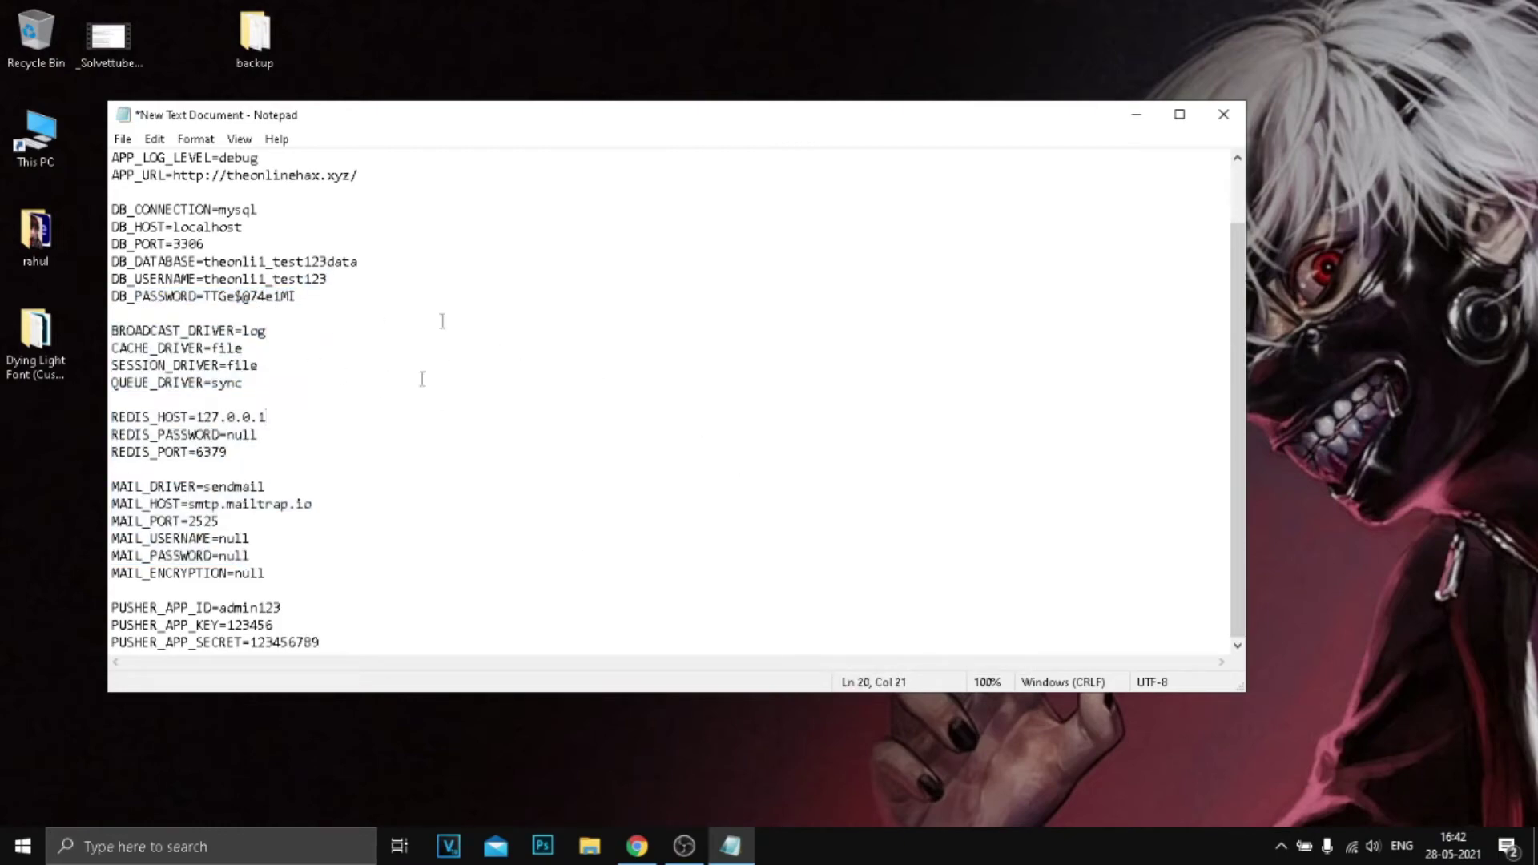
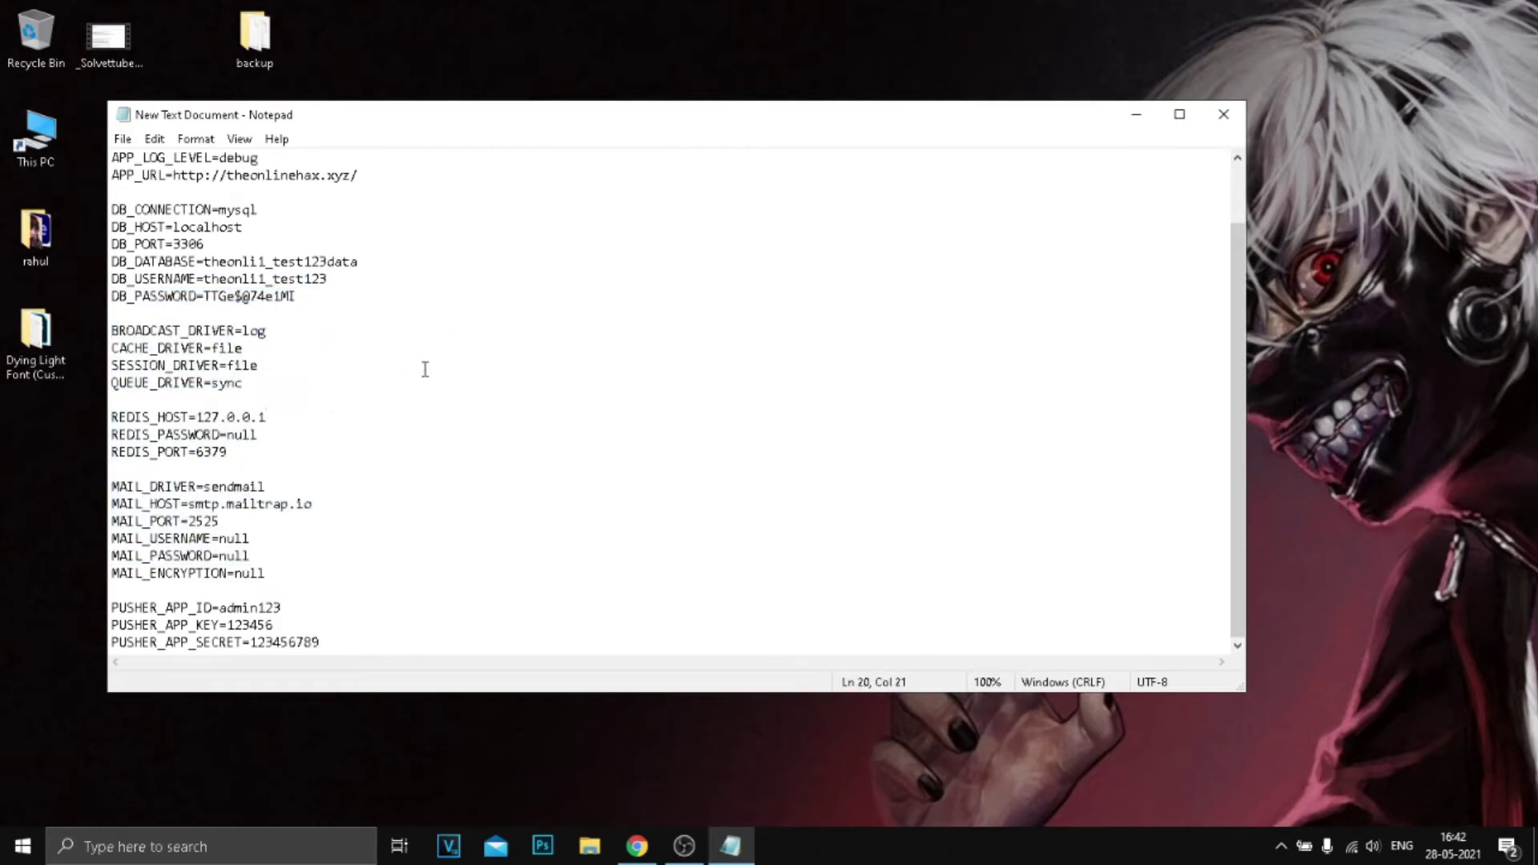
Save the .env settings file in Notepad and return to Chrome's Installation Finished page.
click(123, 140)
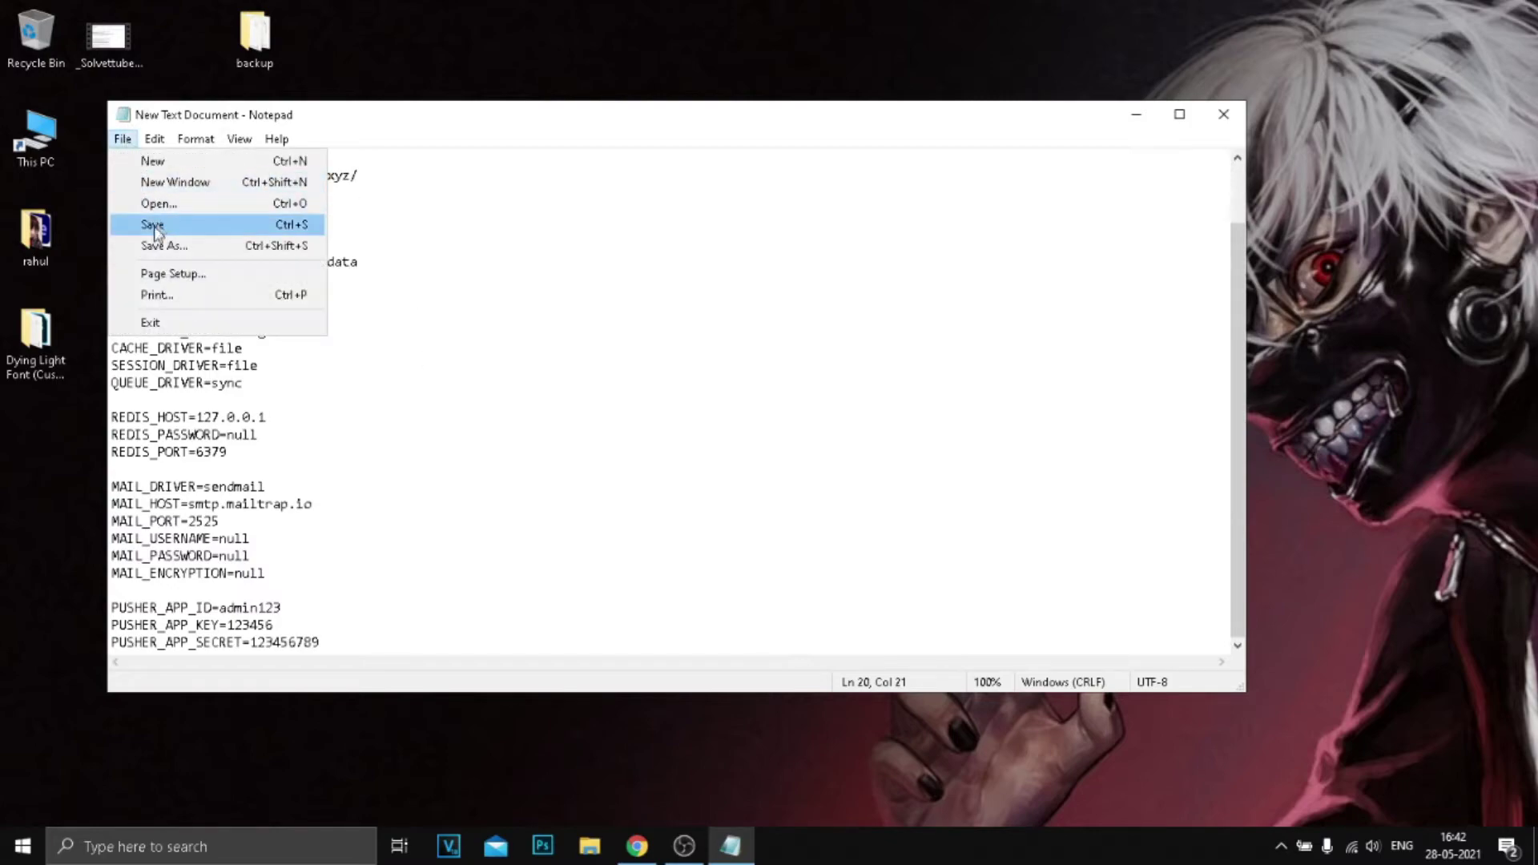
click(177, 227)
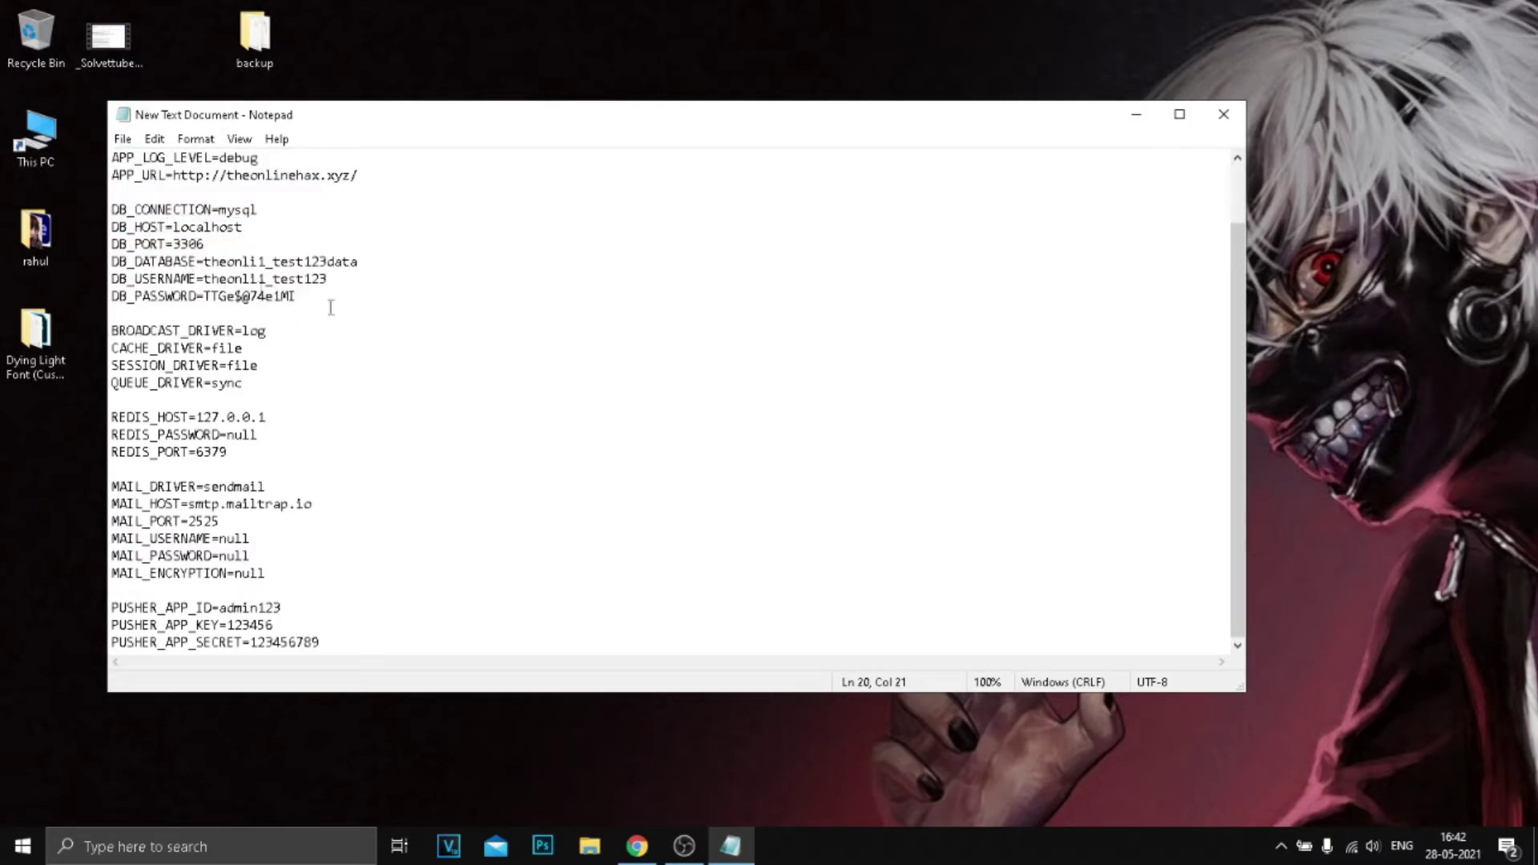
click(637, 846)
click(764, 786)
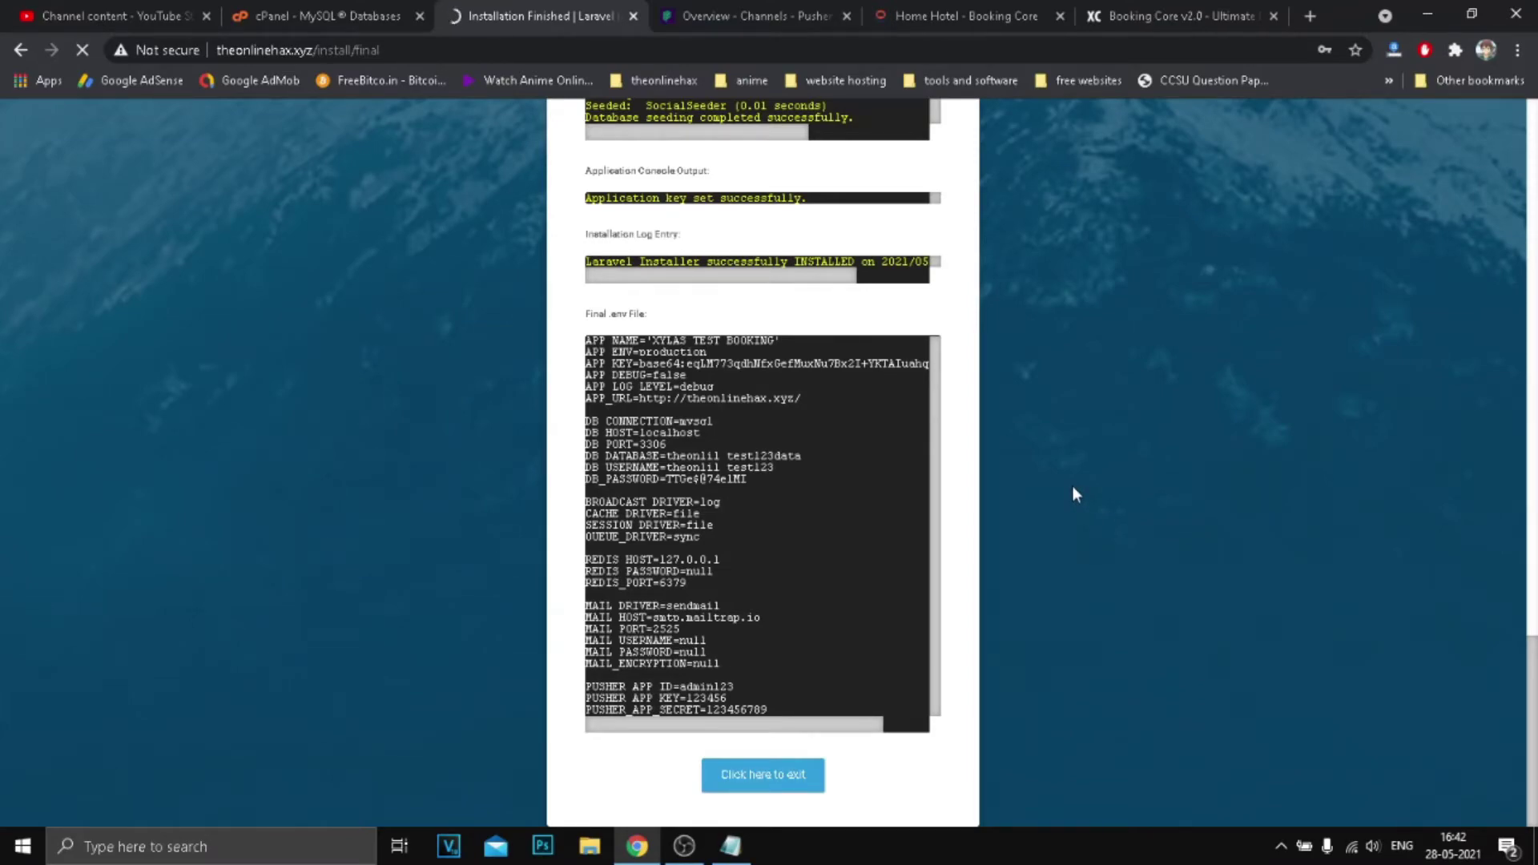
Review the installation log, then exit the installer to load the Booking Core homepage.
scroll(1012, 396, up, 8)
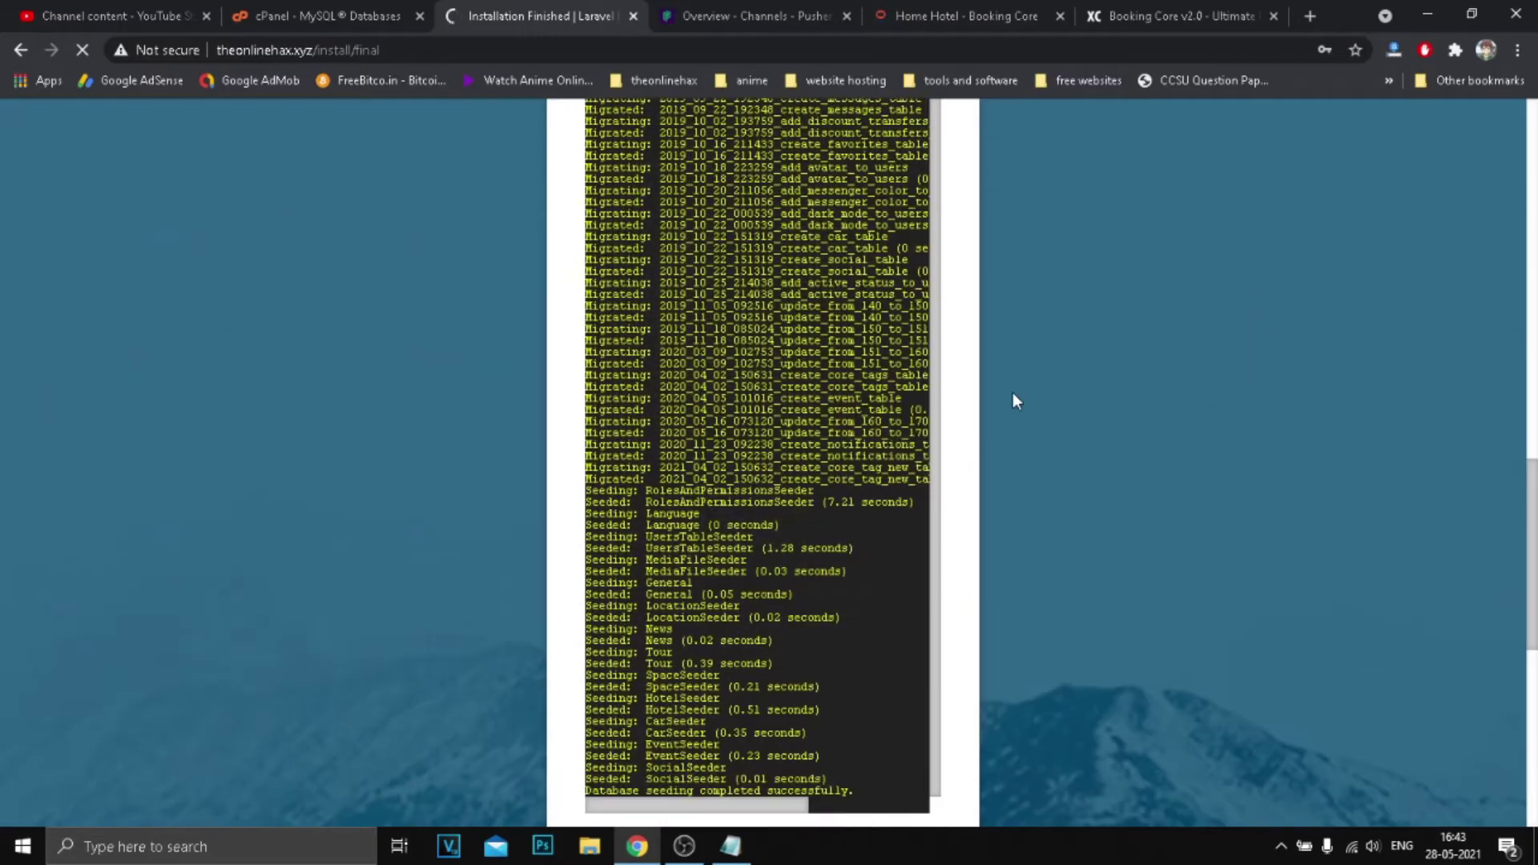
scroll(1012, 393, up, 15)
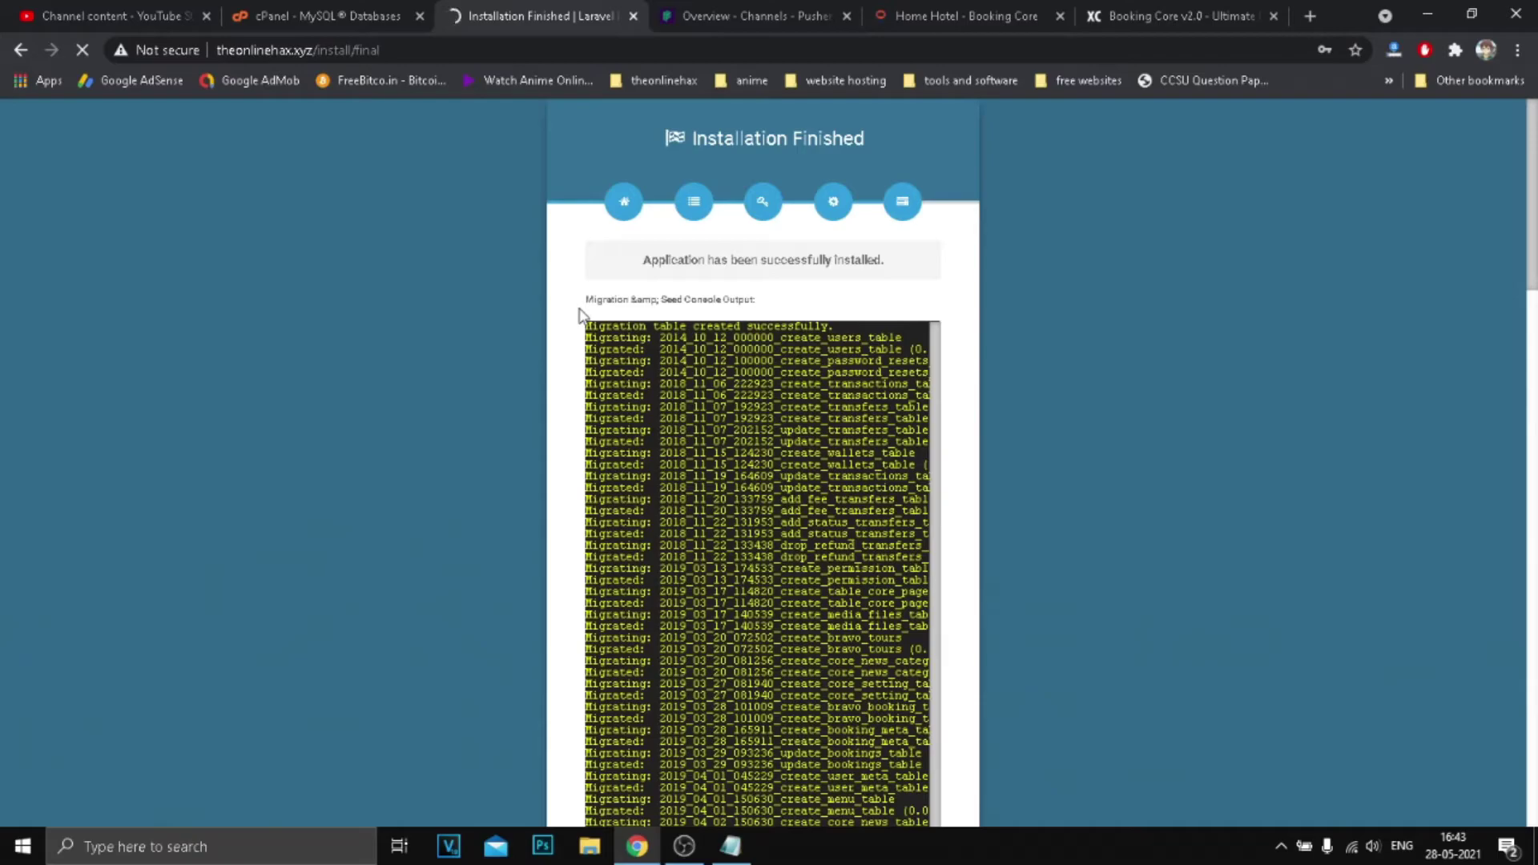
scroll(581, 321, down, 20)
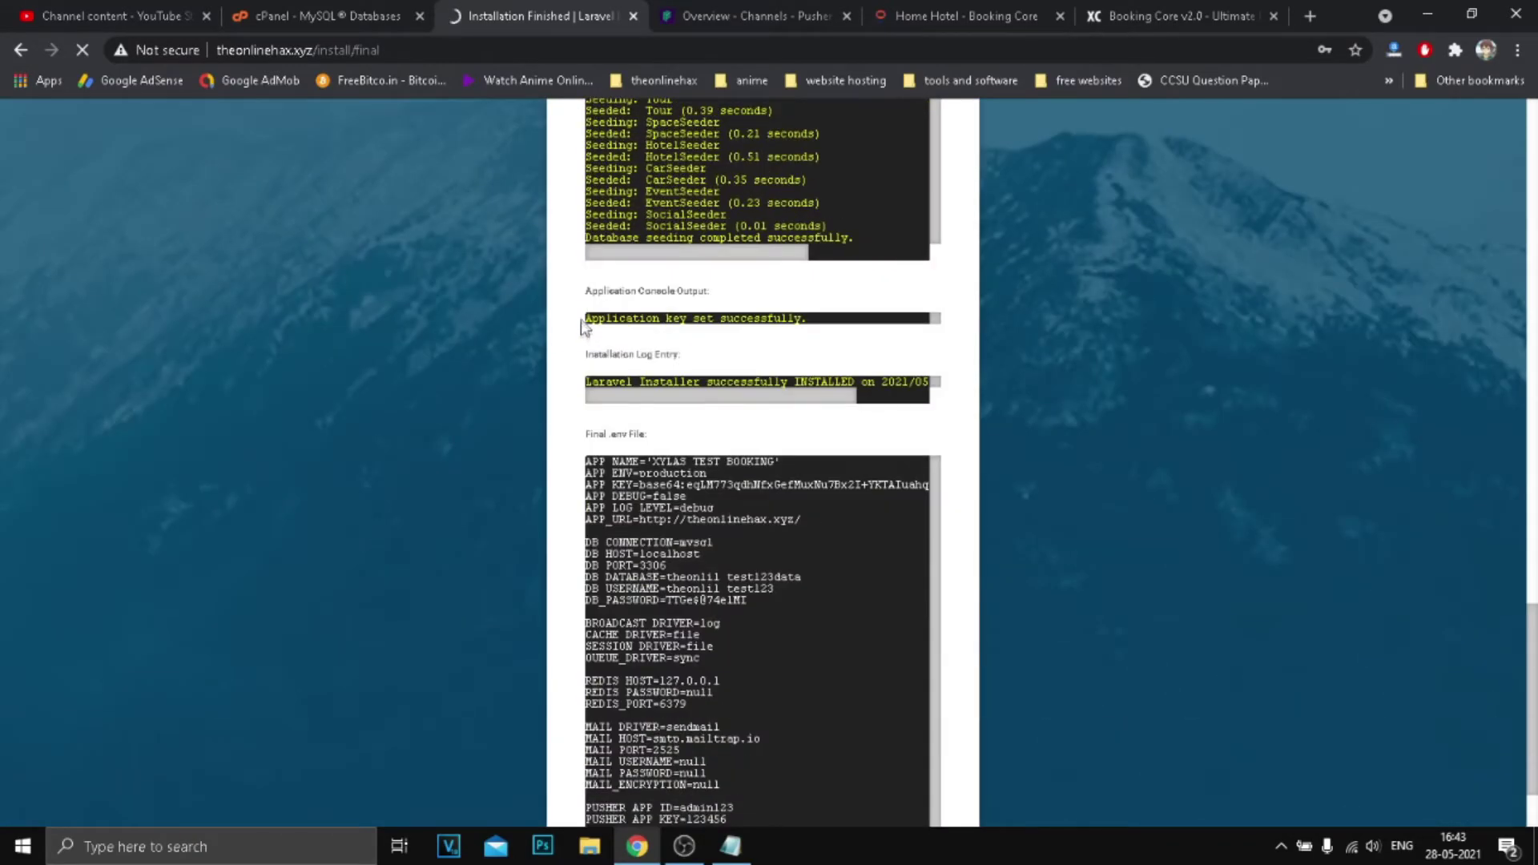
scroll(581, 324, down, 2)
click(762, 772)
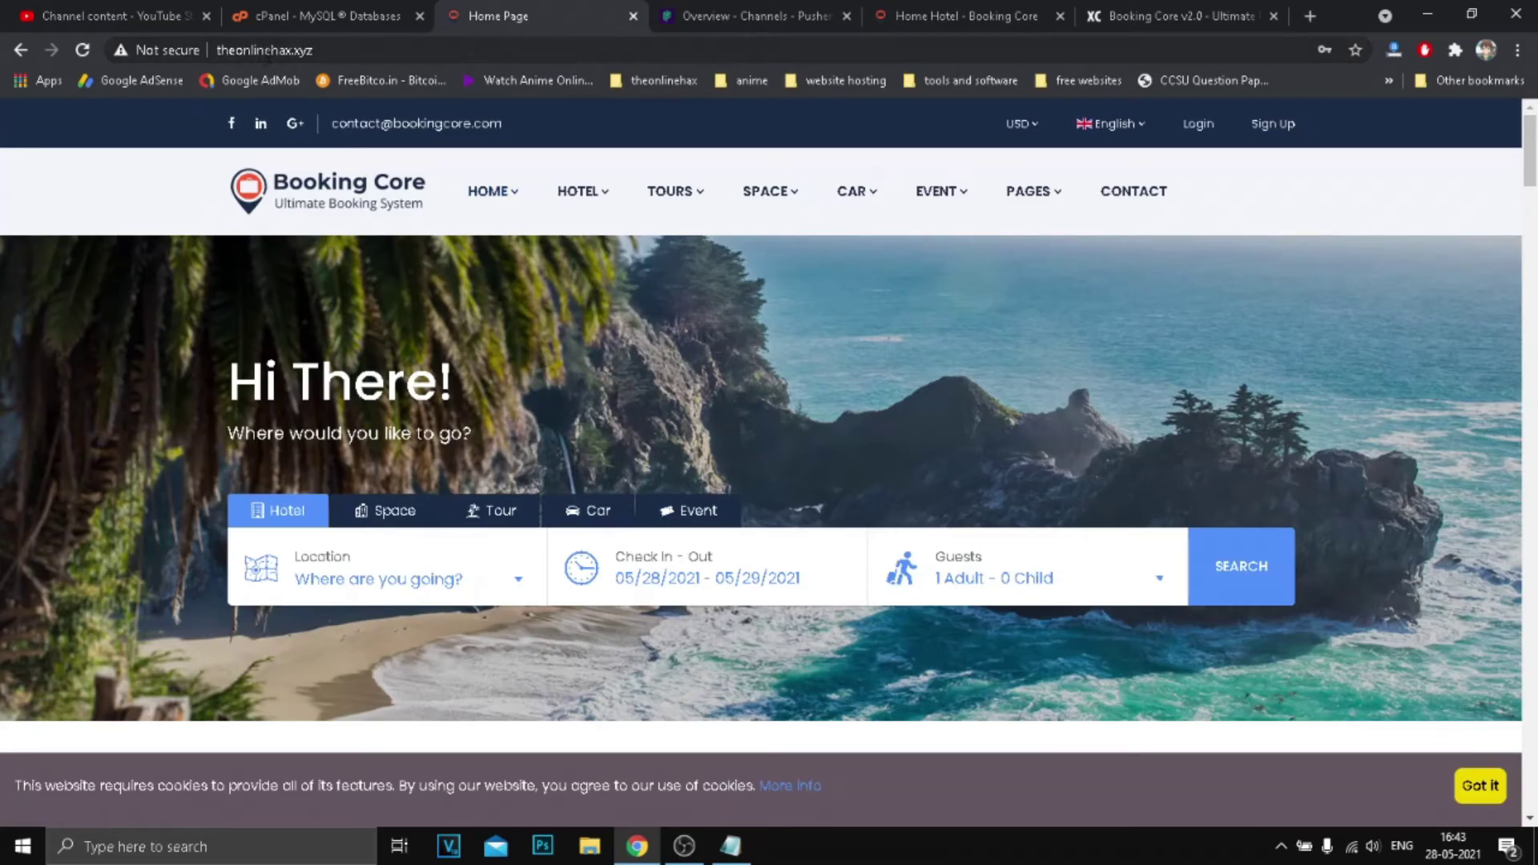
Browse the homepage and open the Southwest States tour.
scroll(583, 412, down, 5)
scroll(583, 413, down, 19)
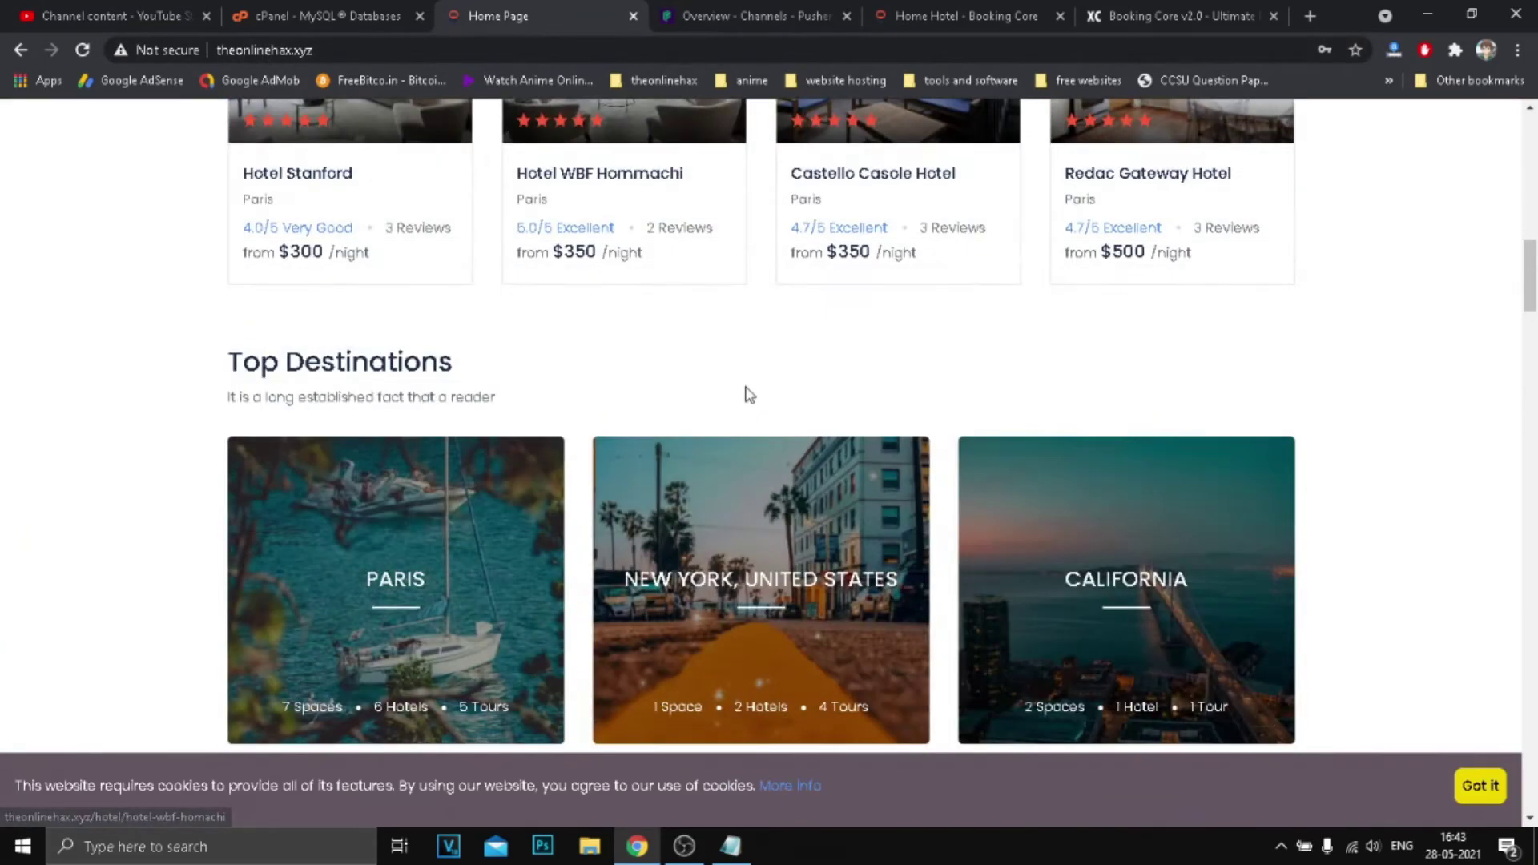
scroll(774, 373, down, 20)
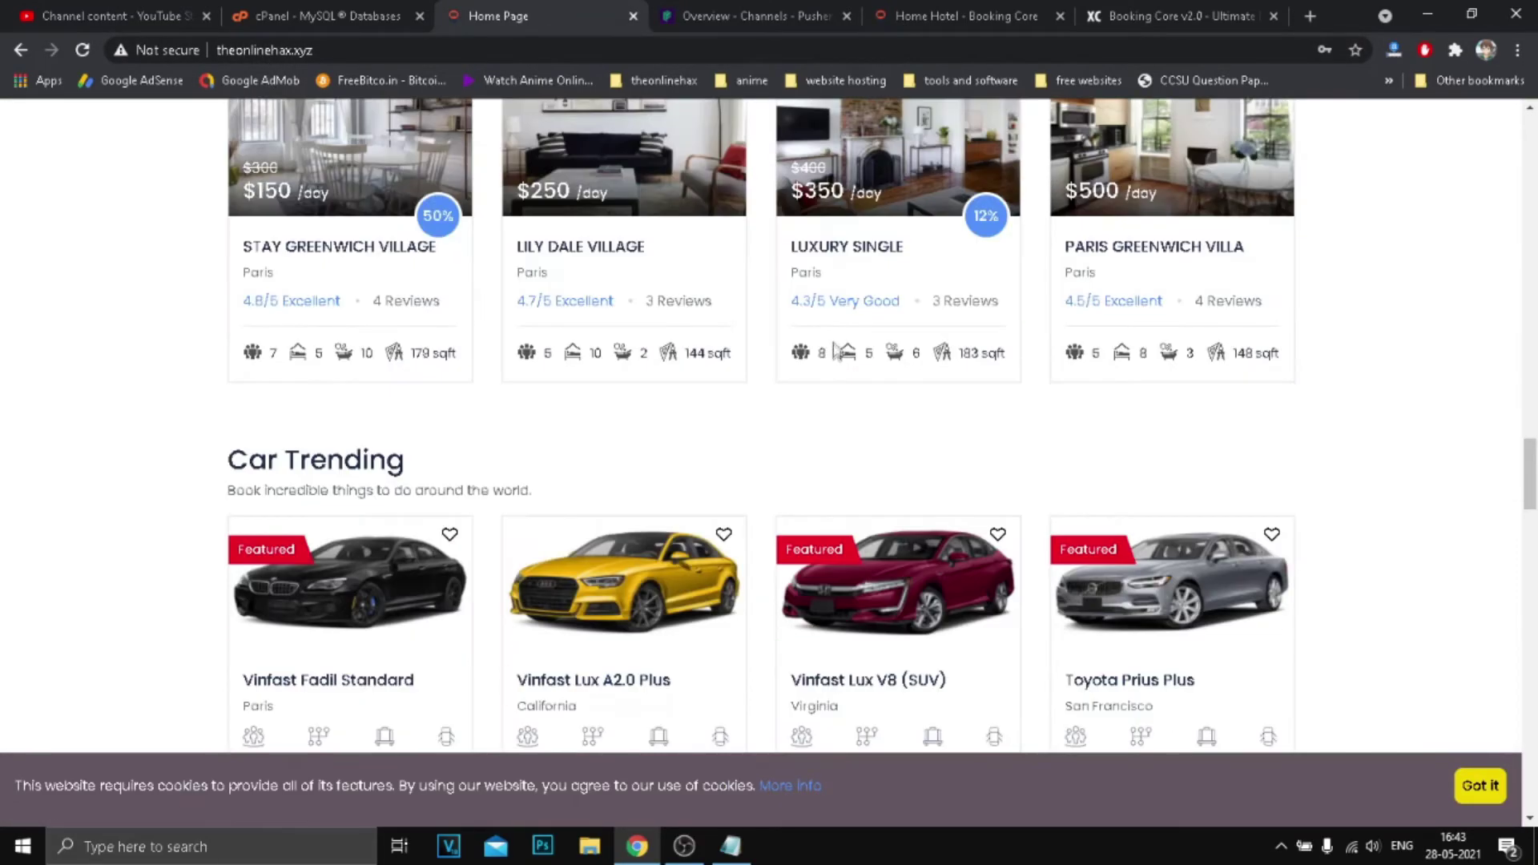
scroll(793, 355, down, 20)
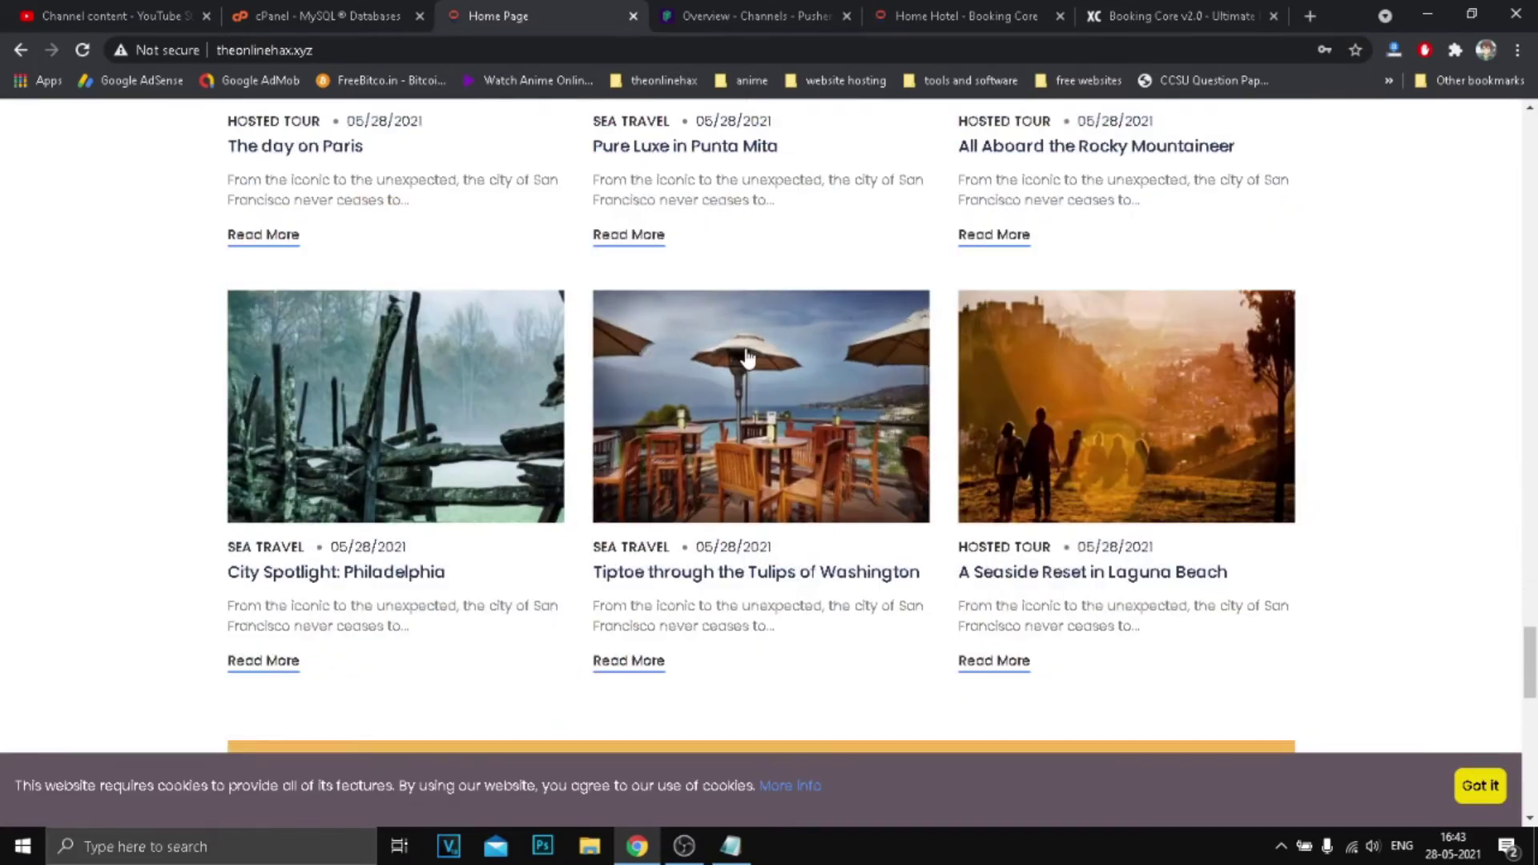
scroll(754, 352, down, 9)
scroll(761, 358, up, 20)
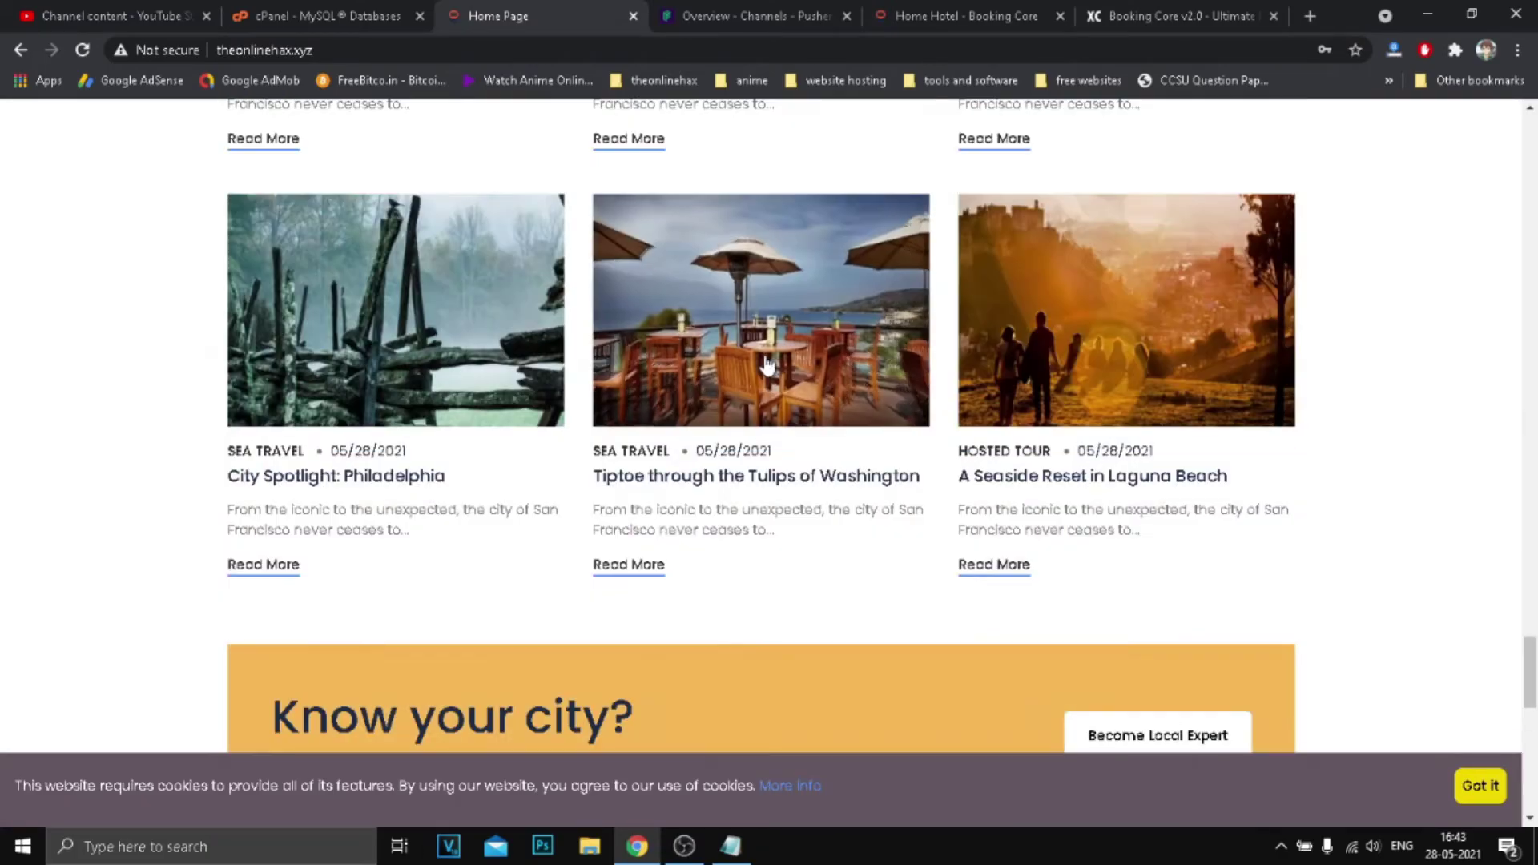
scroll(765, 365, up, 15)
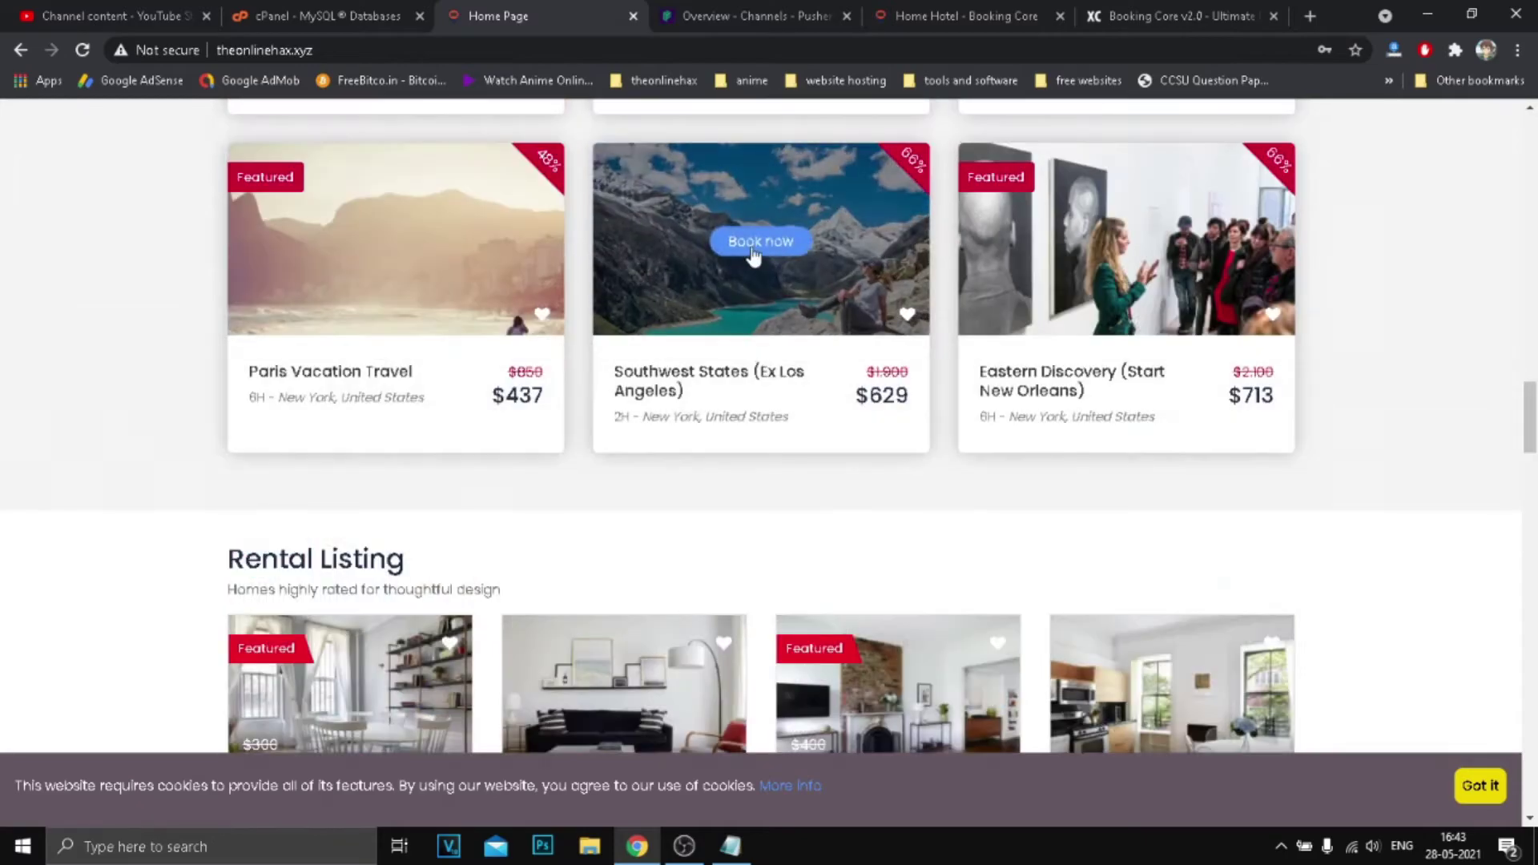
click(757, 244)
Set the guests to 2 adults and 3 children and try booking.
scroll(807, 395, down, 10)
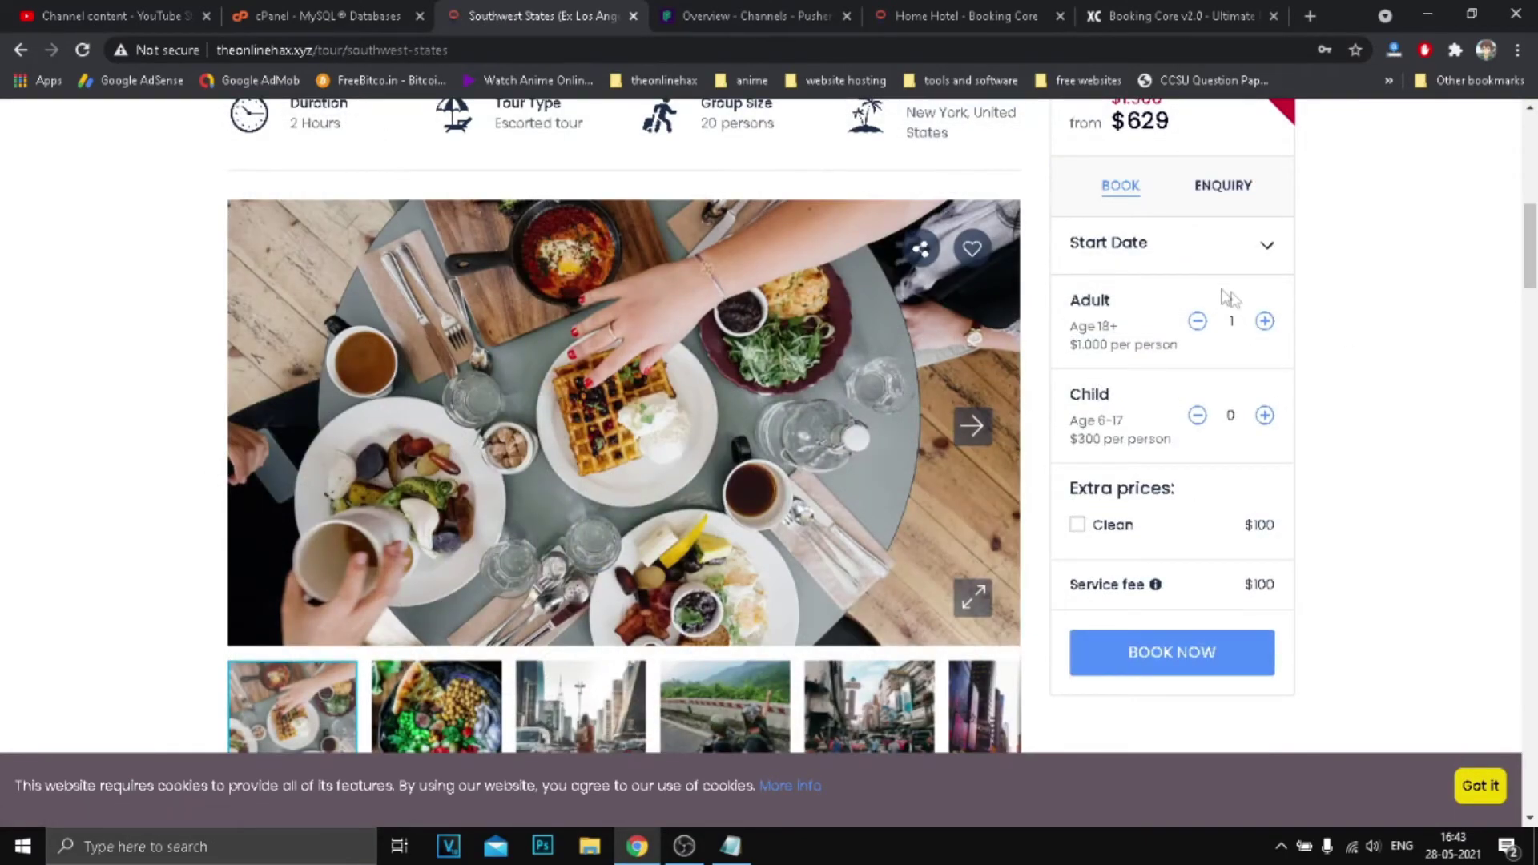
click(1264, 321)
click(1264, 321)
click(1264, 321)
click(1197, 321)
click(1266, 417)
scroll(1137, 413, down, 3)
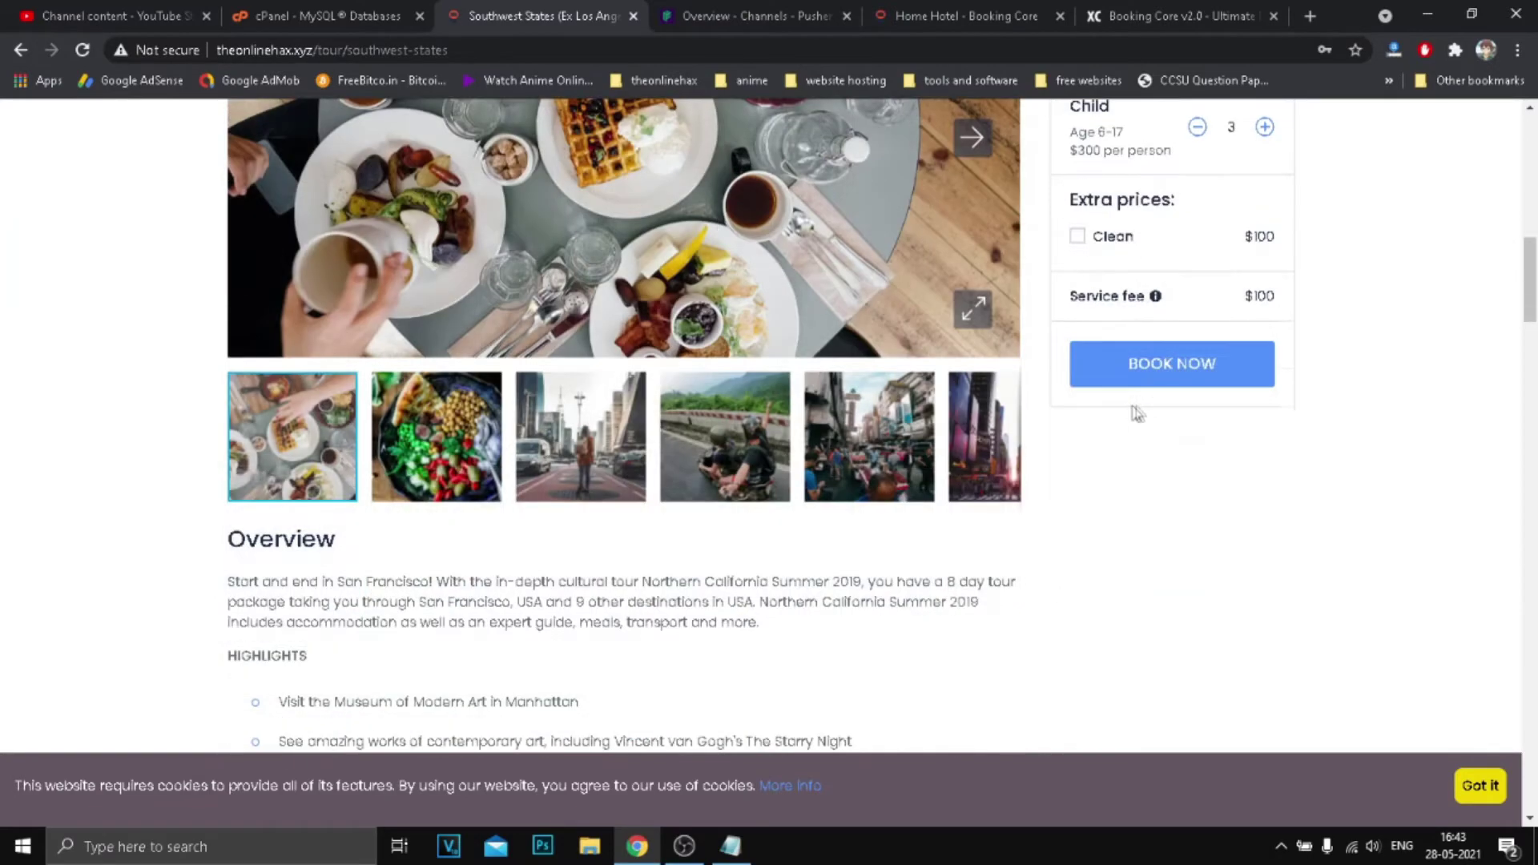
click(1218, 374)
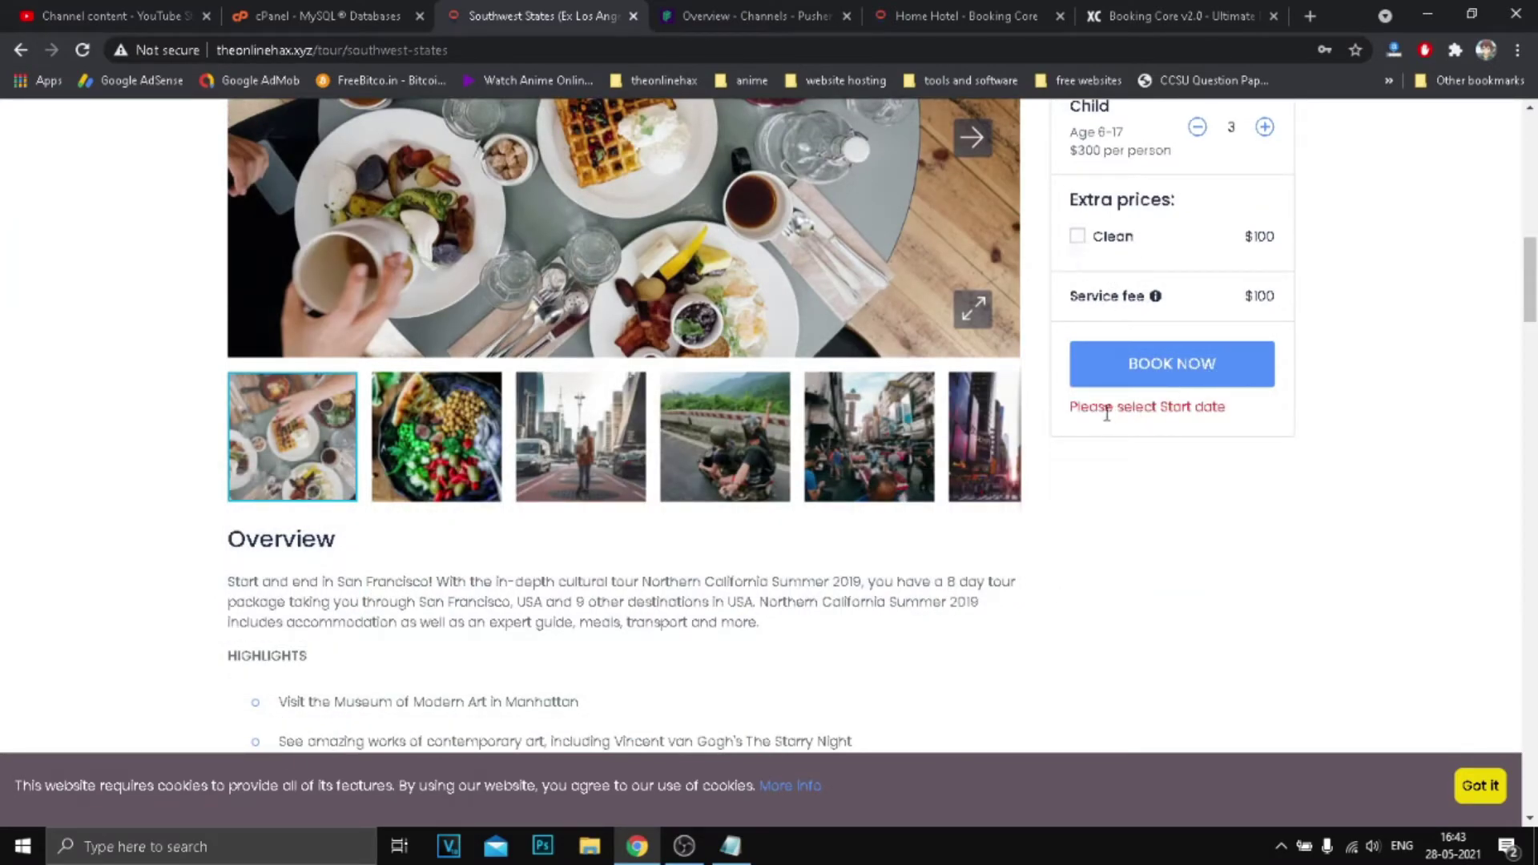
drag(1106, 414, 1208, 405)
click(1208, 412)
Pick June 10, 2021 as the start date and submit BOOK NOW.
scroll(1208, 385, up, 4)
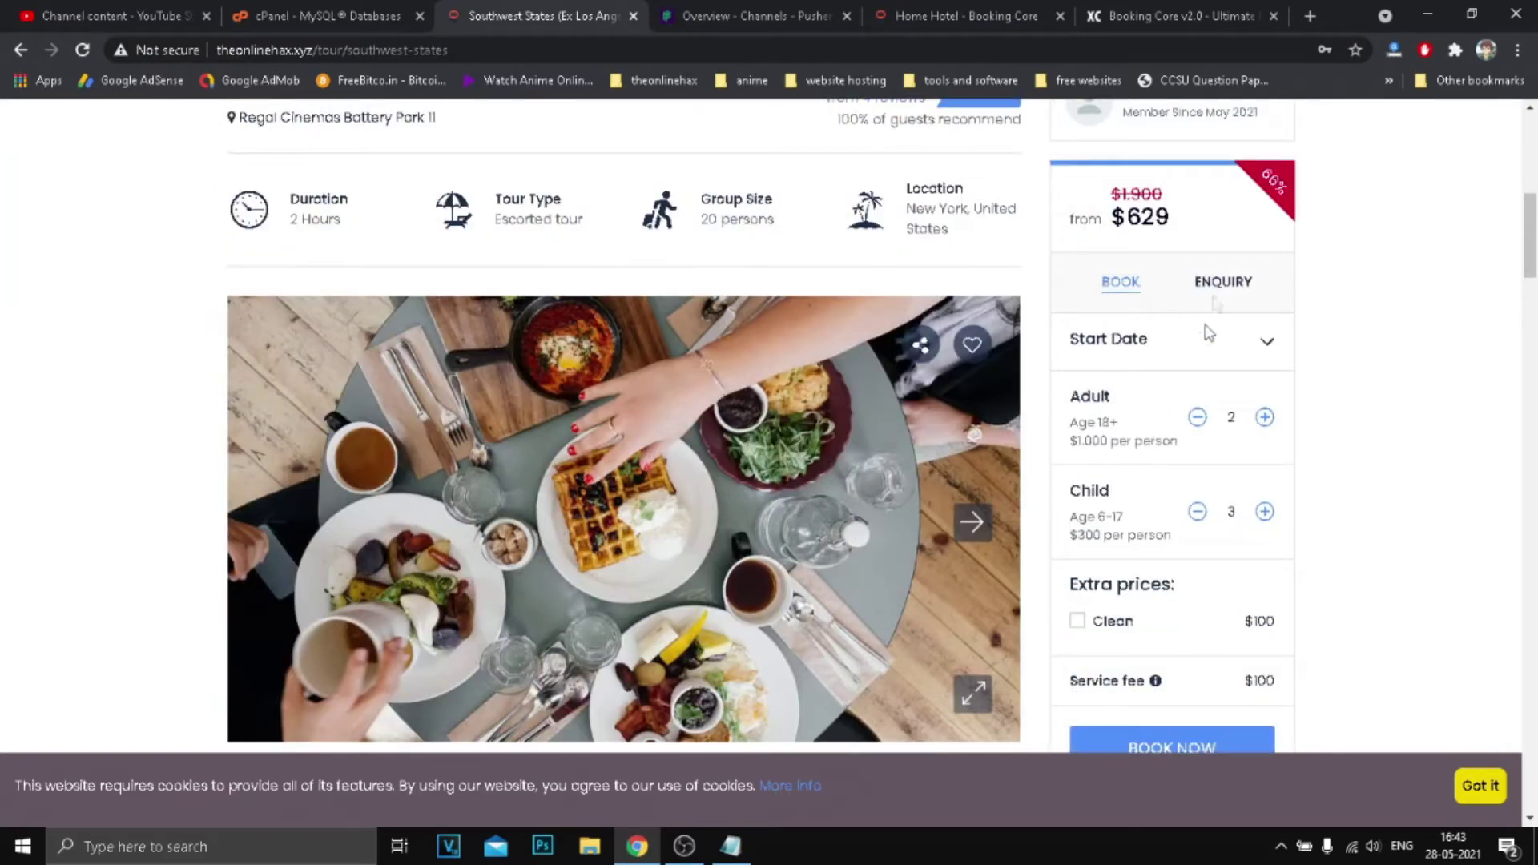
click(1202, 350)
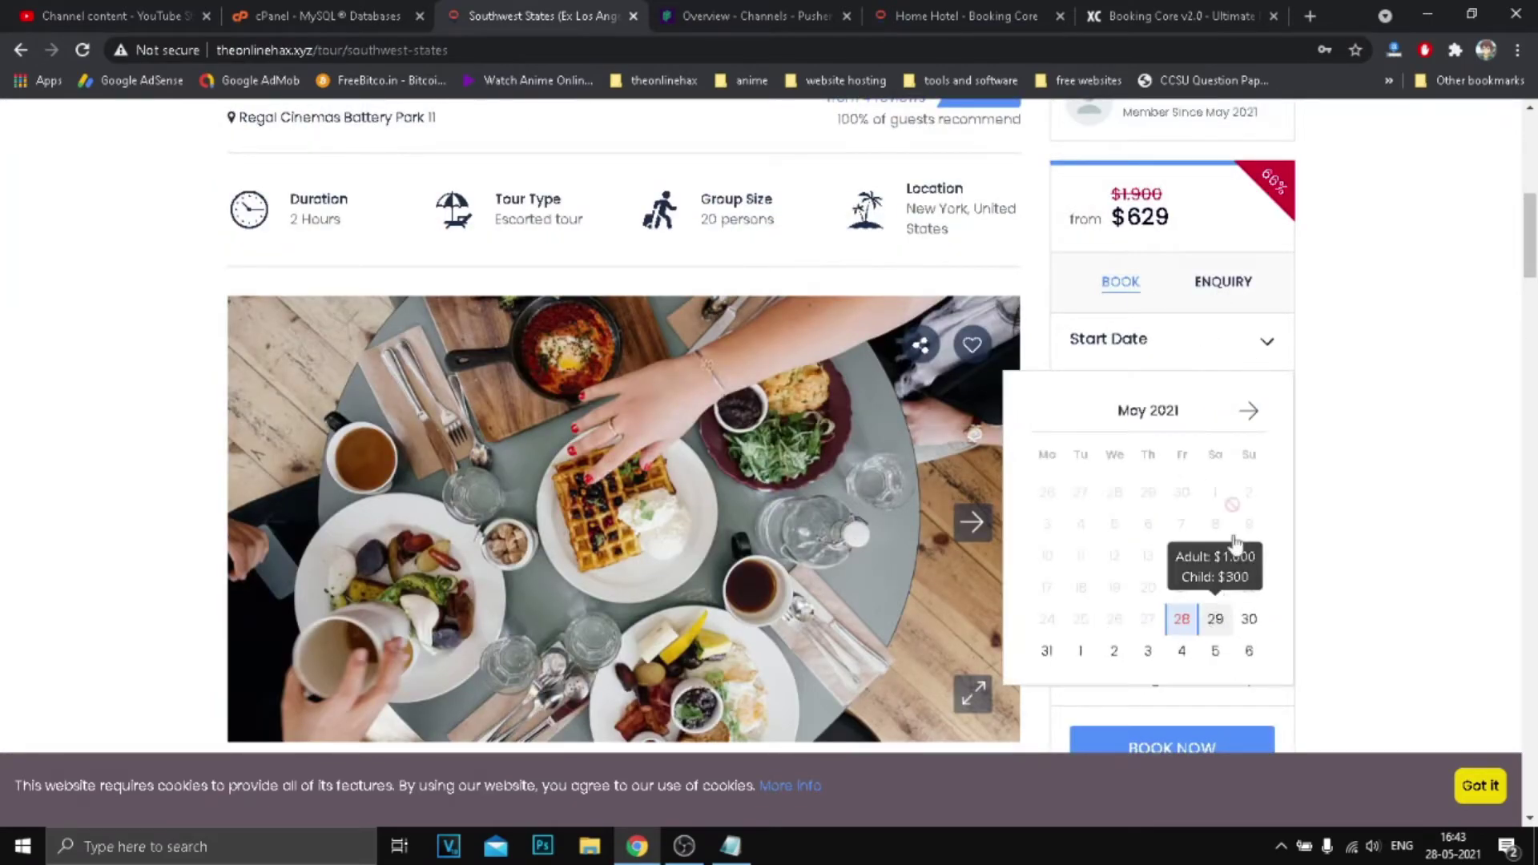
scroll(1217, 521, down, 1)
click(1248, 315)
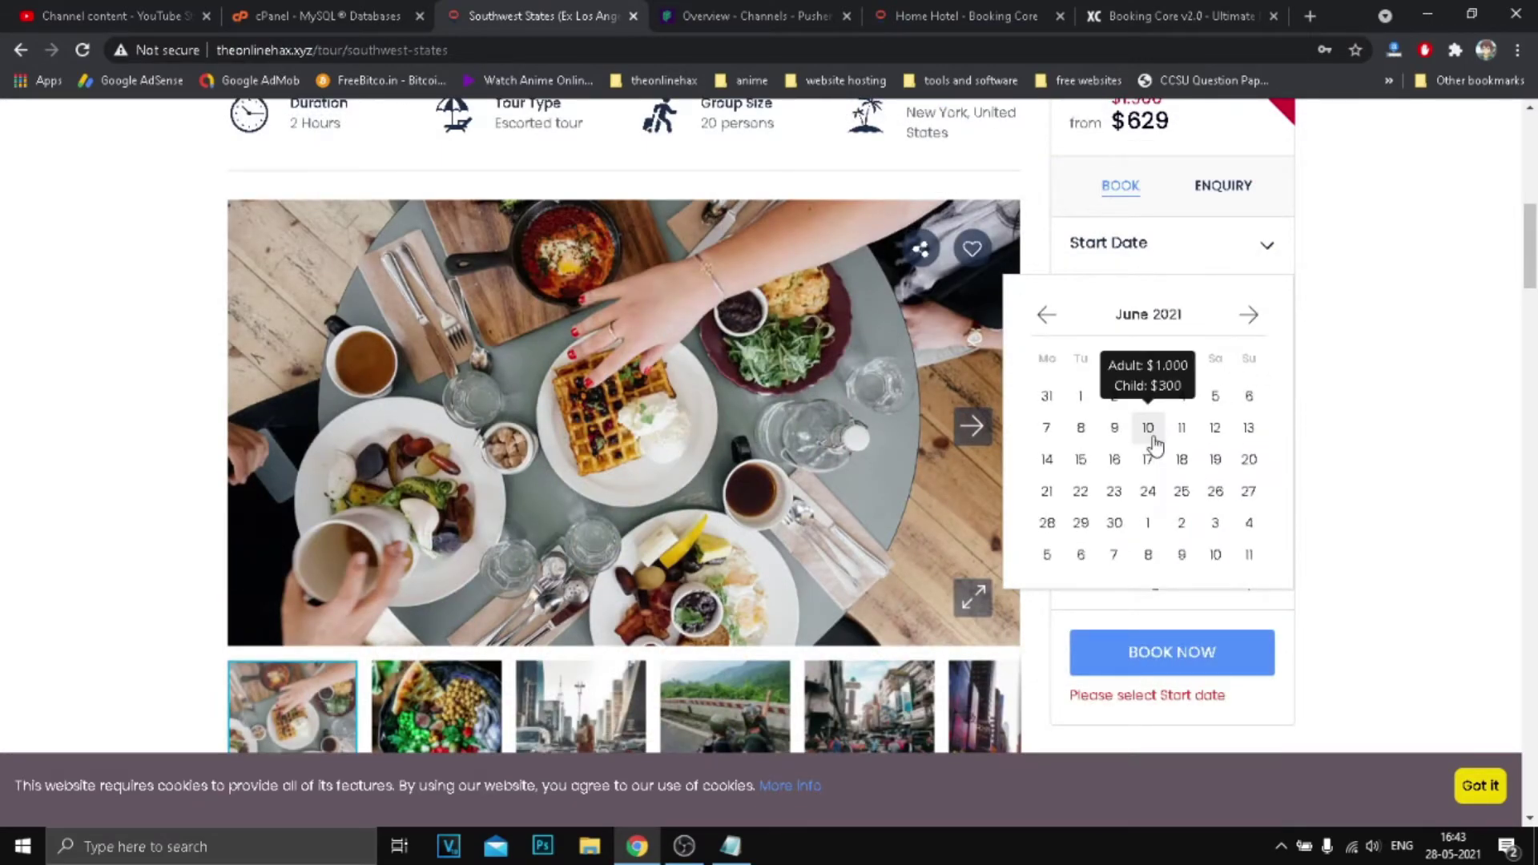
click(1151, 436)
scroll(1281, 352, down, 3)
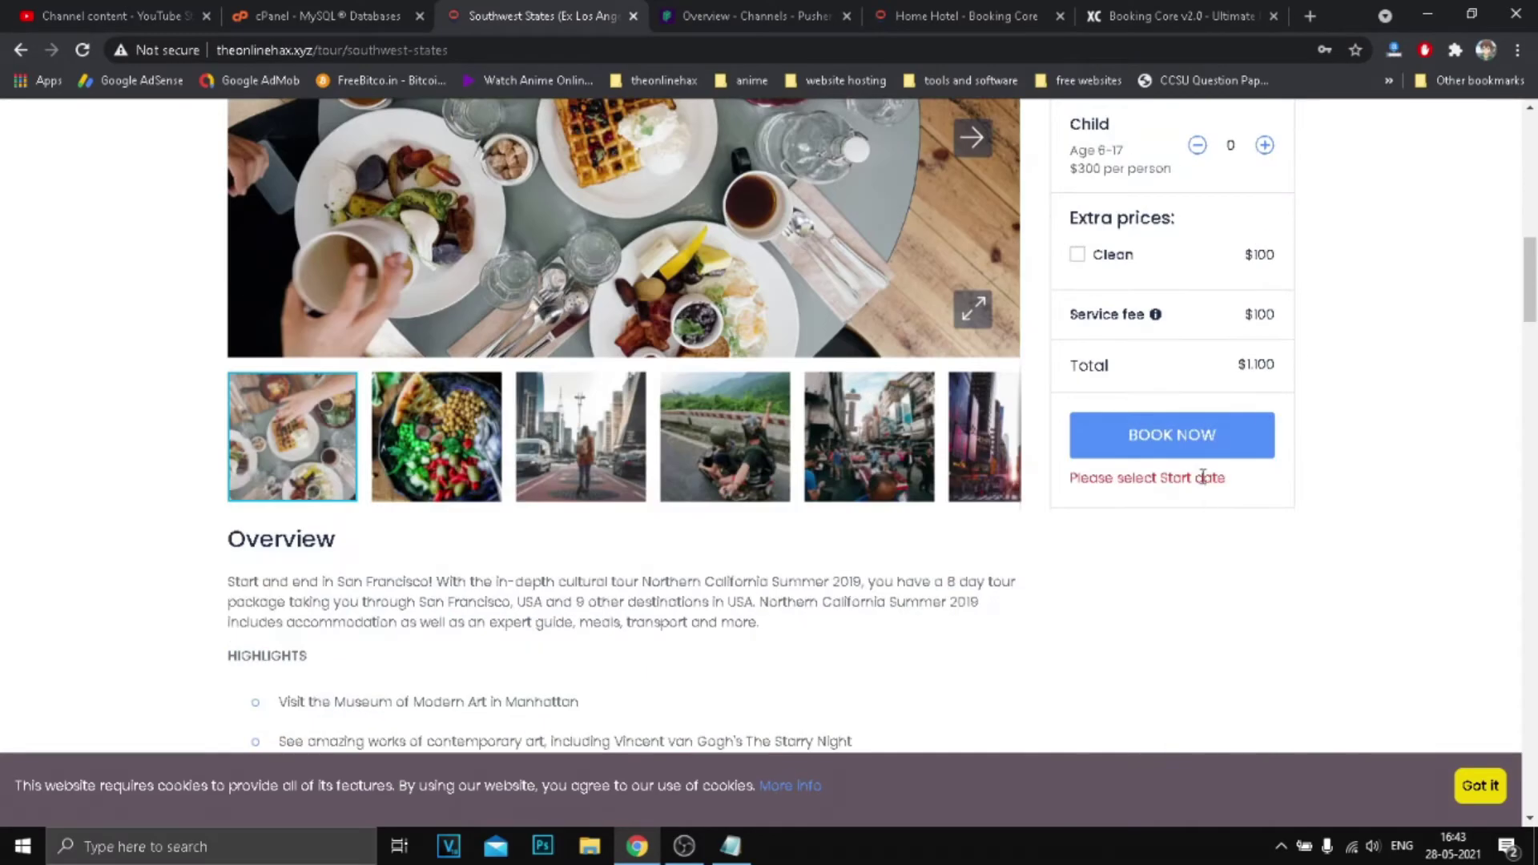
click(1186, 435)
Dismiss the login and sign-up dialogs and minimize the browser.
click(959, 323)
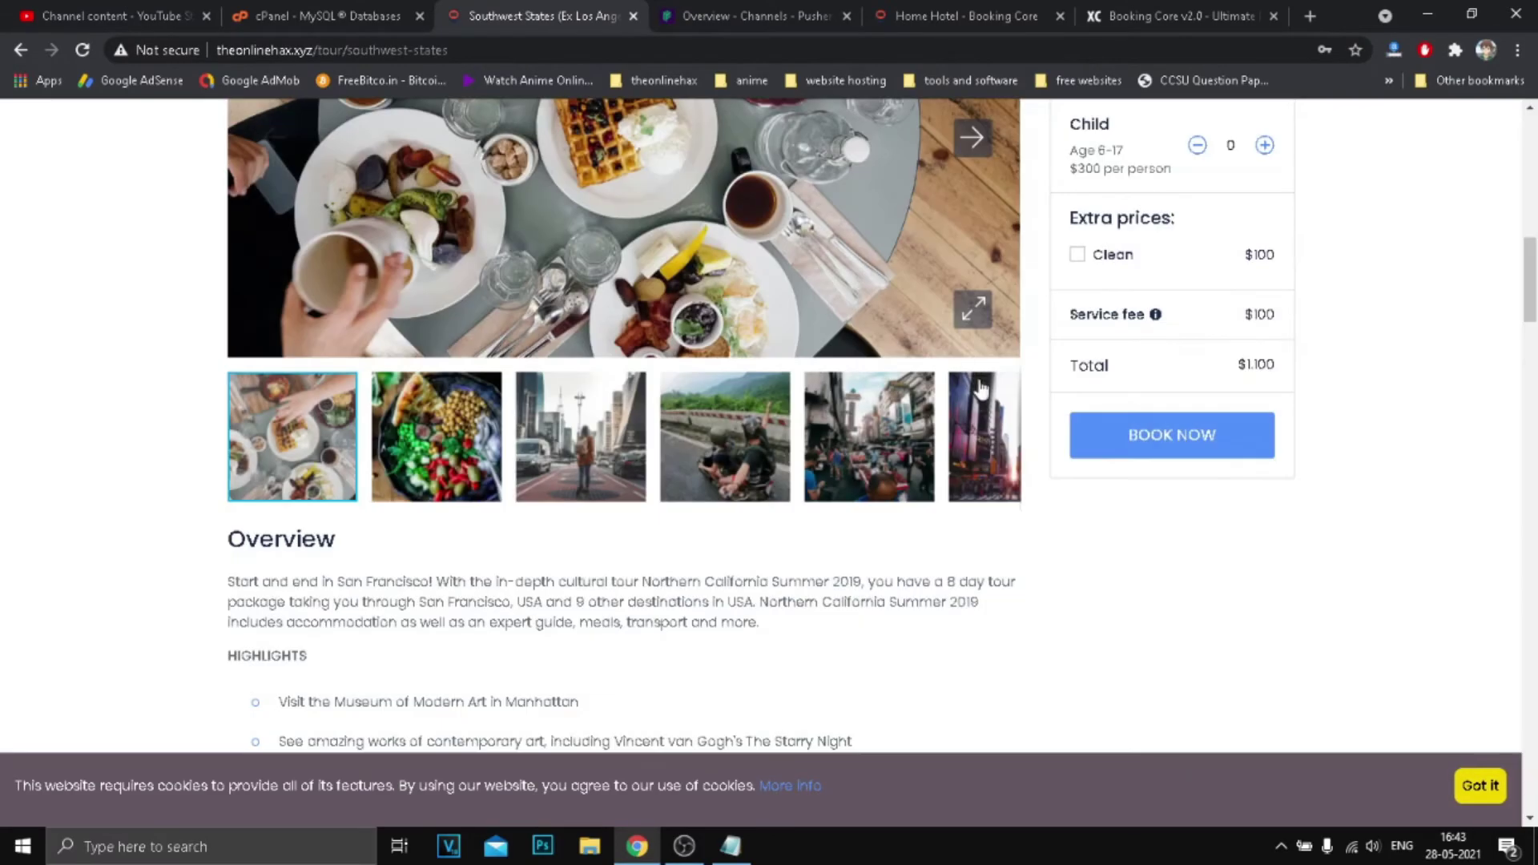
scroll(981, 390, up, 5)
scroll(881, 431, up, 2)
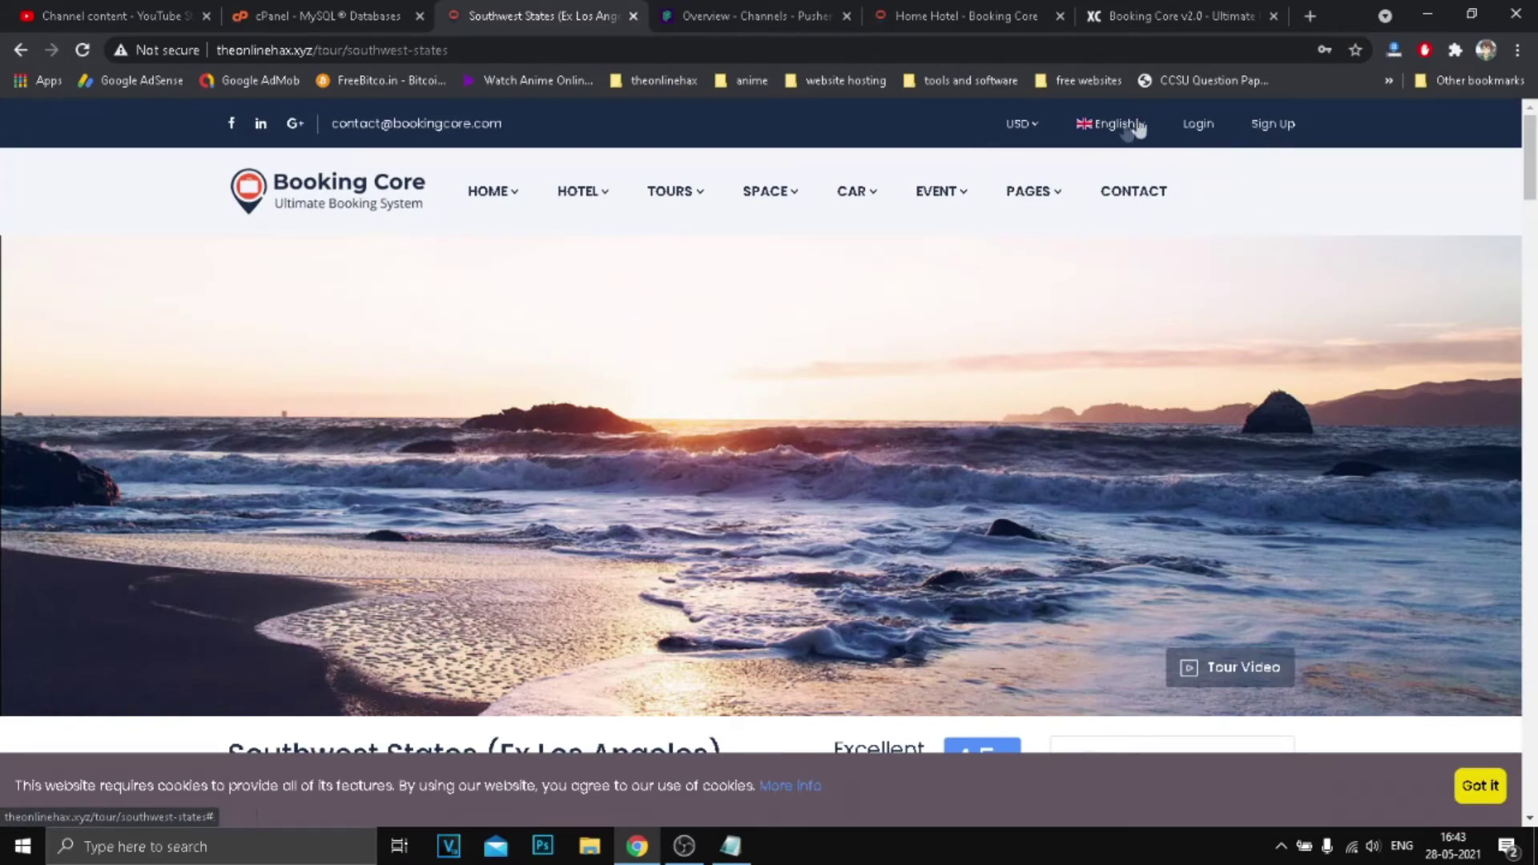
click(1273, 125)
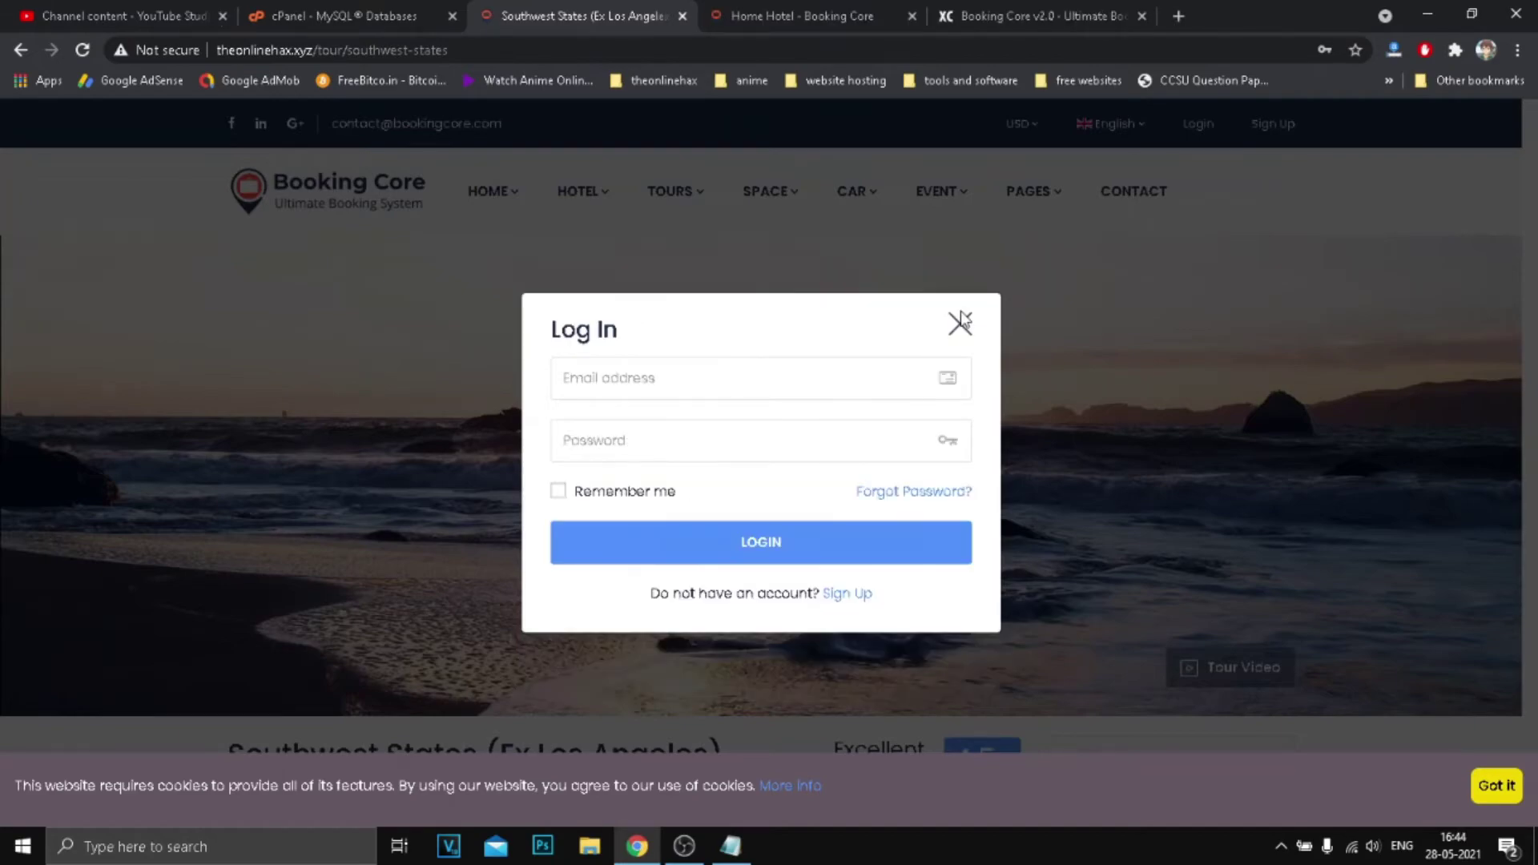
click(961, 319)
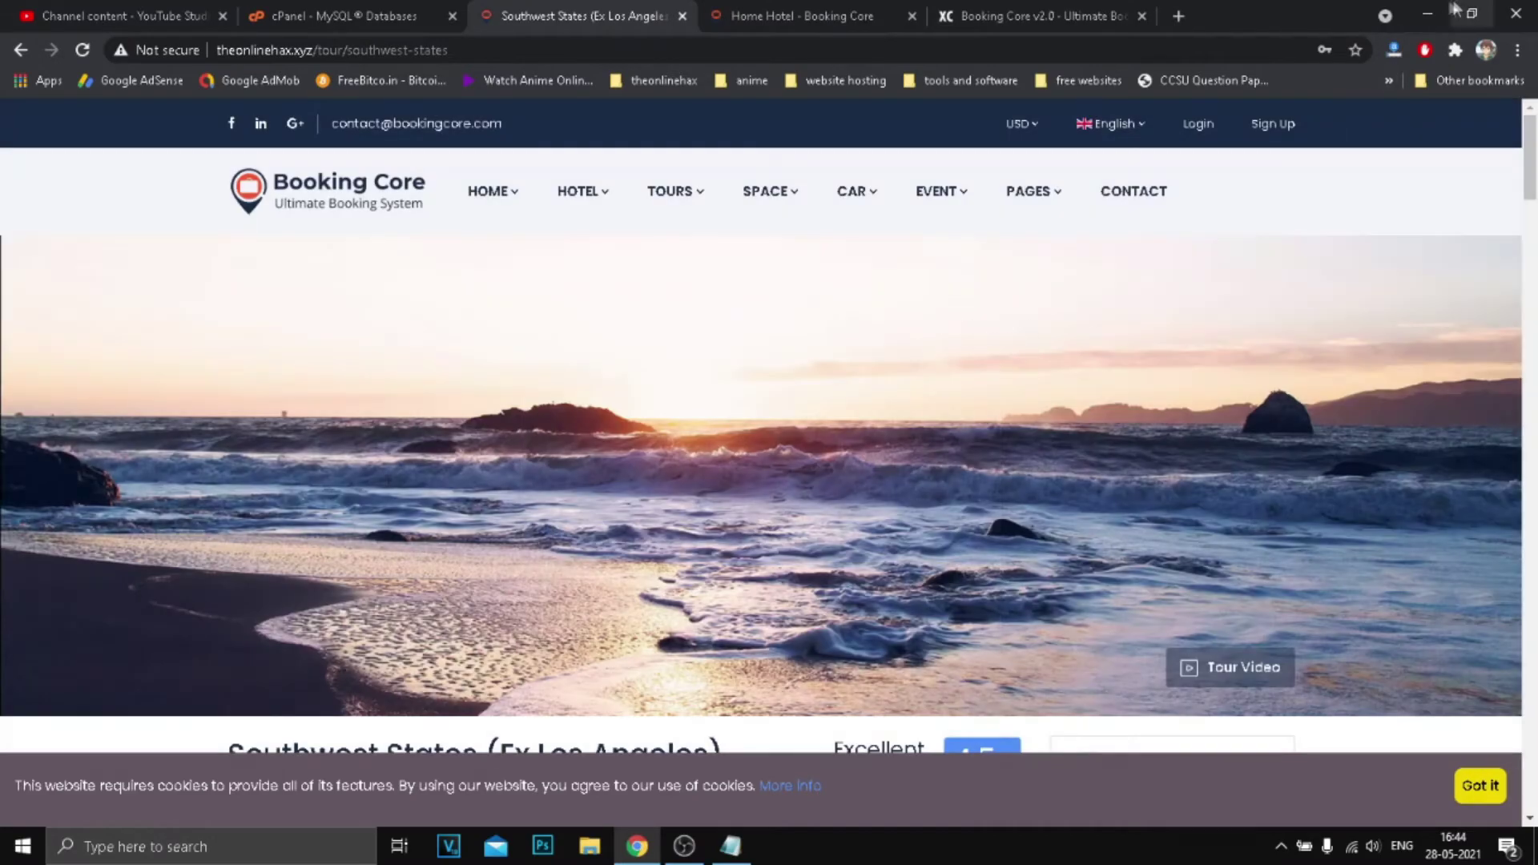
click(1427, 13)
Inspect the booking-core-1.9.3 archive in WinRAR and delete the extra booking-core zip copy.
double_click(693, 330)
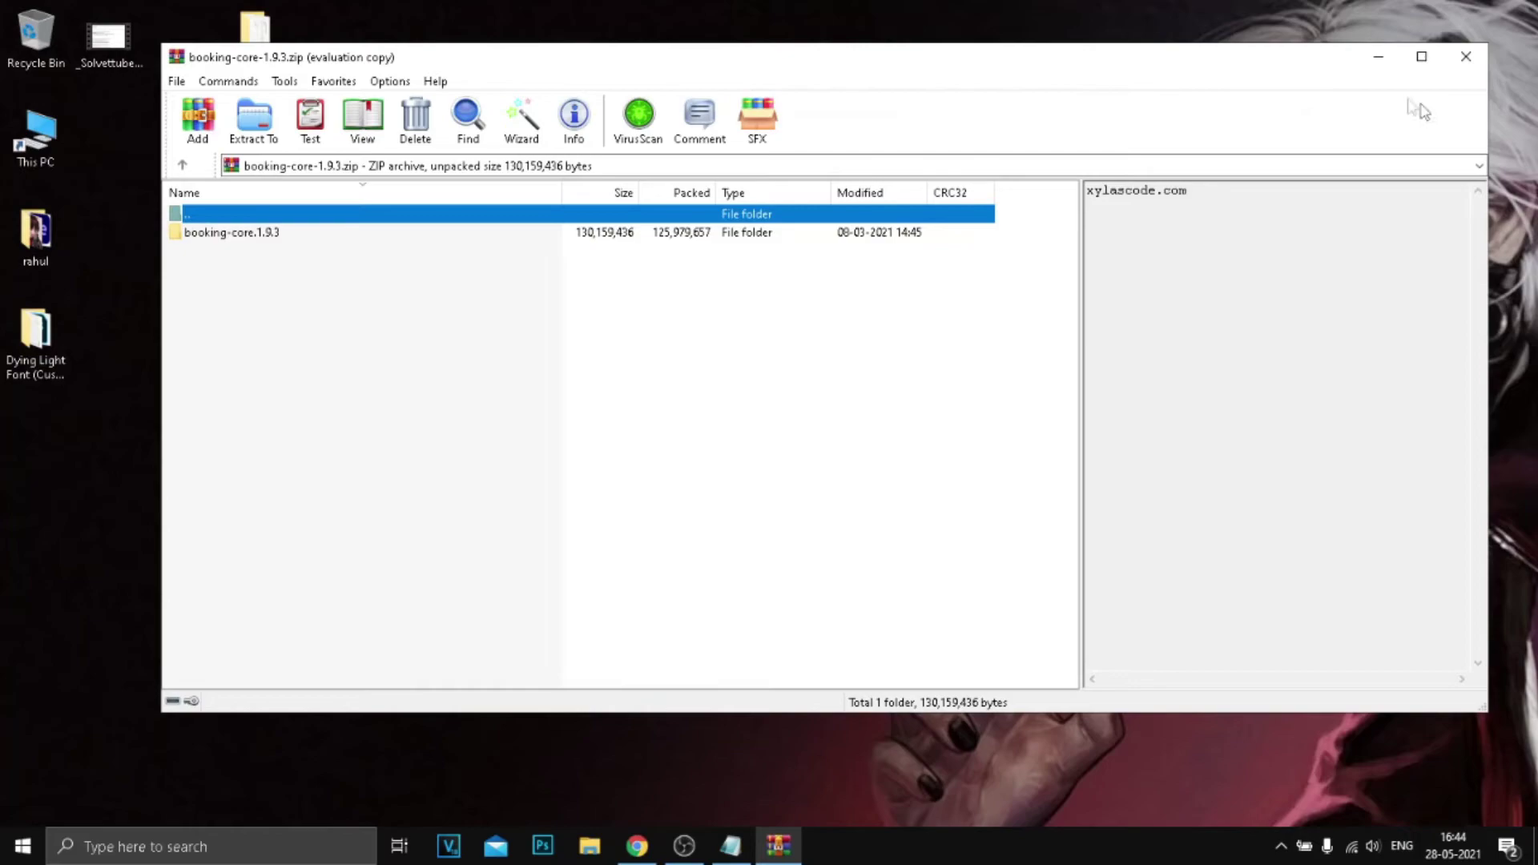
click(1377, 57)
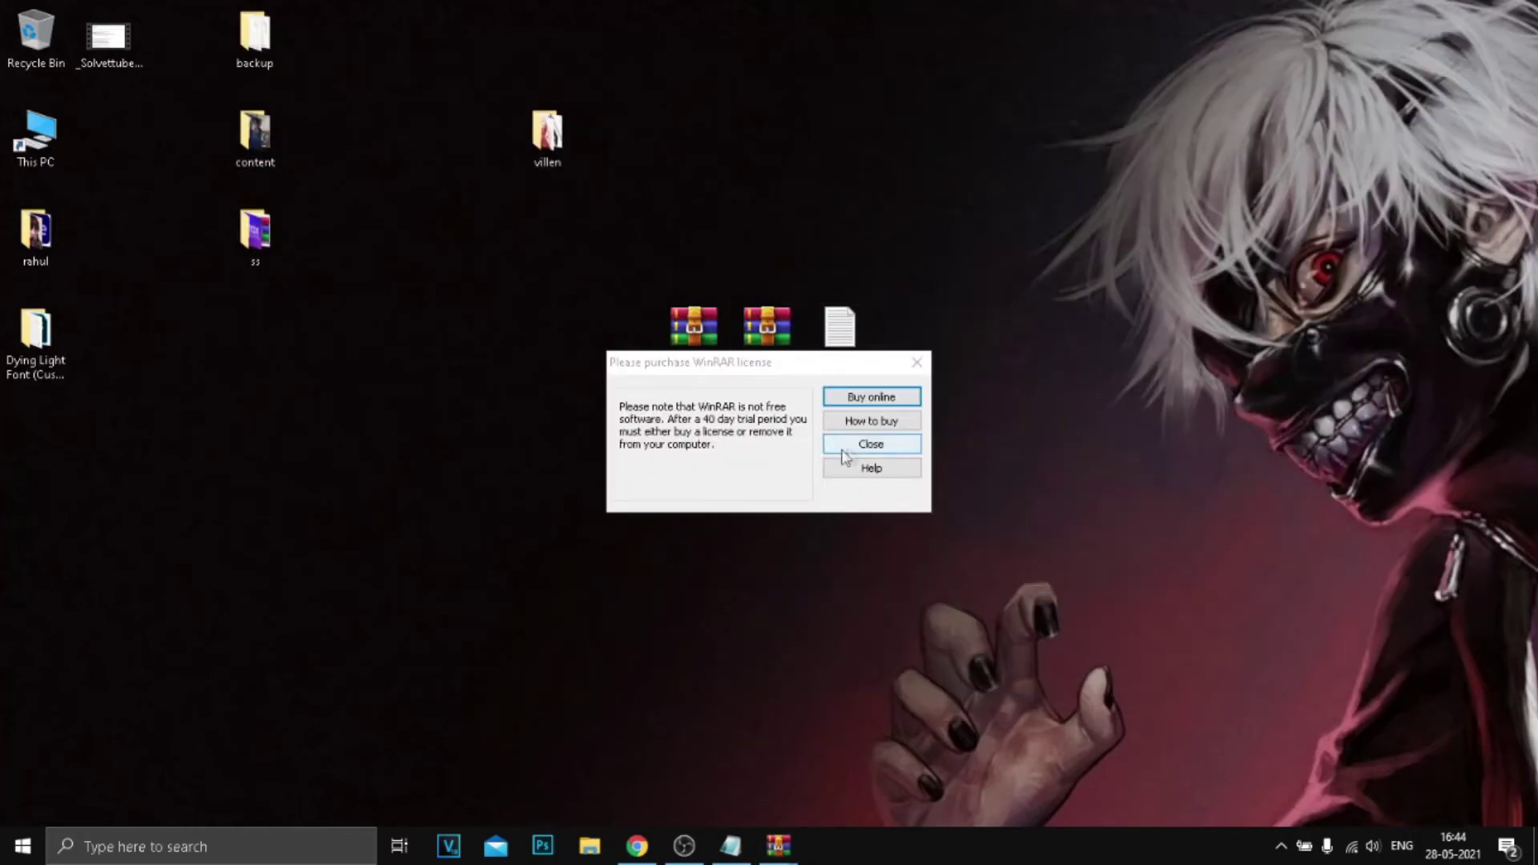
click(842, 452)
click(776, 352)
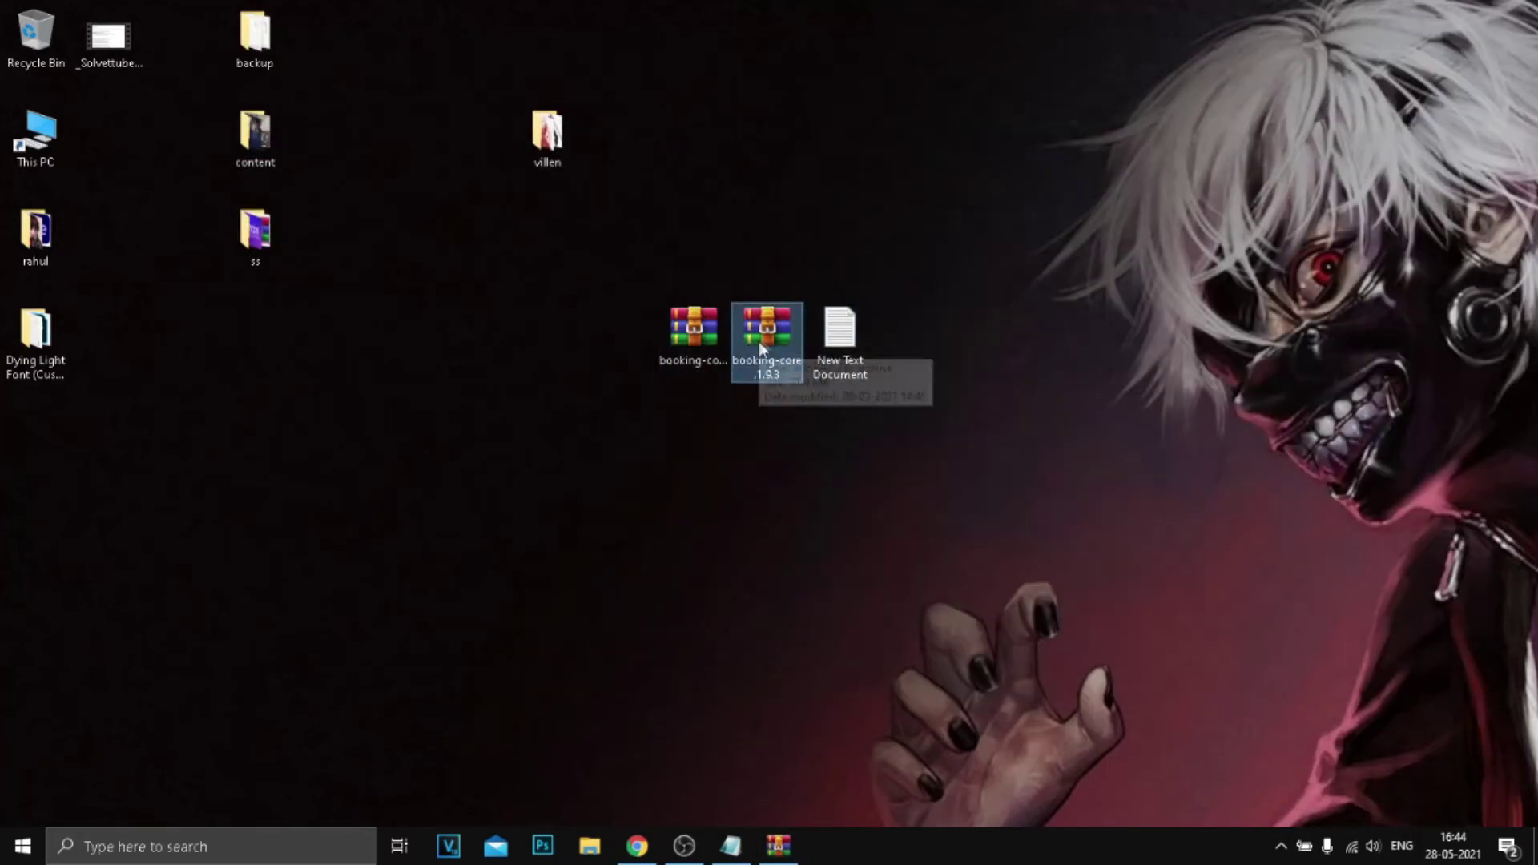
right_click(764, 341)
click(825, 734)
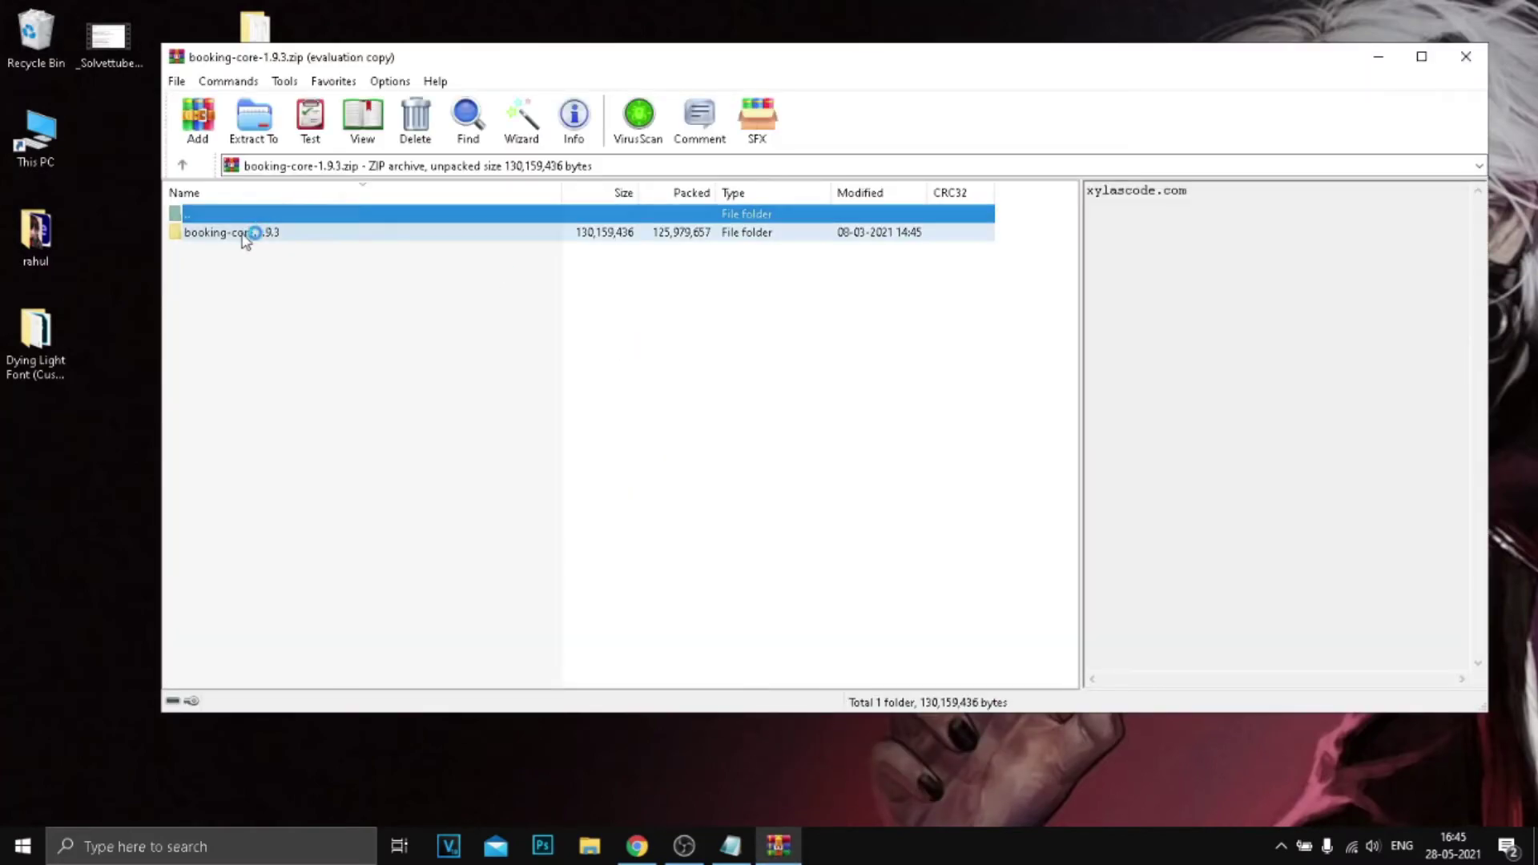
double_click(265, 233)
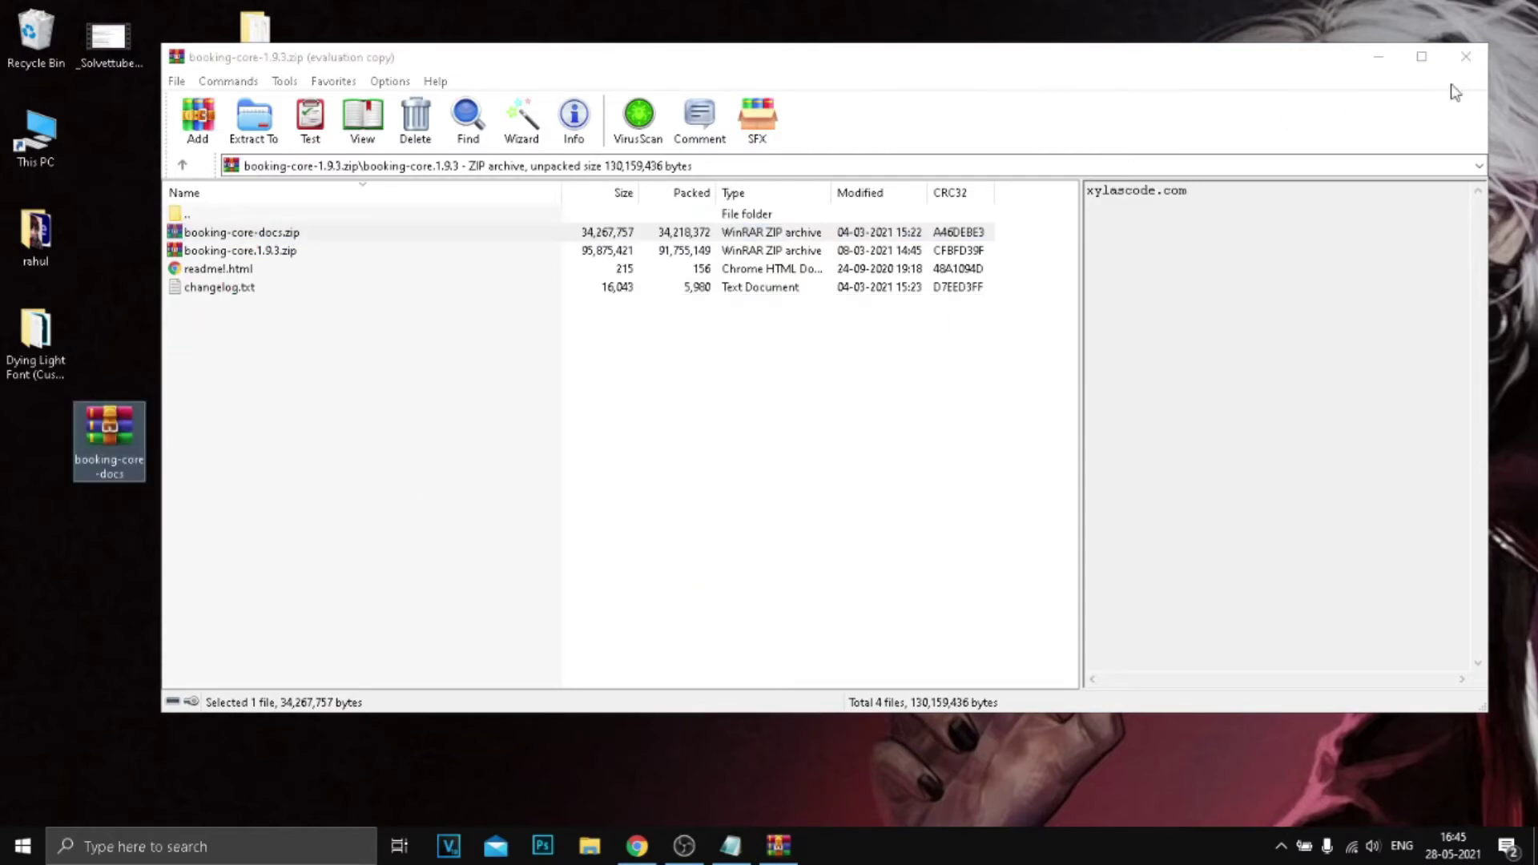
click(1465, 56)
Open booking-core-docs.zip, enter its booking-core-docs folder and launch index.html.
drag(114, 445, 585, 335)
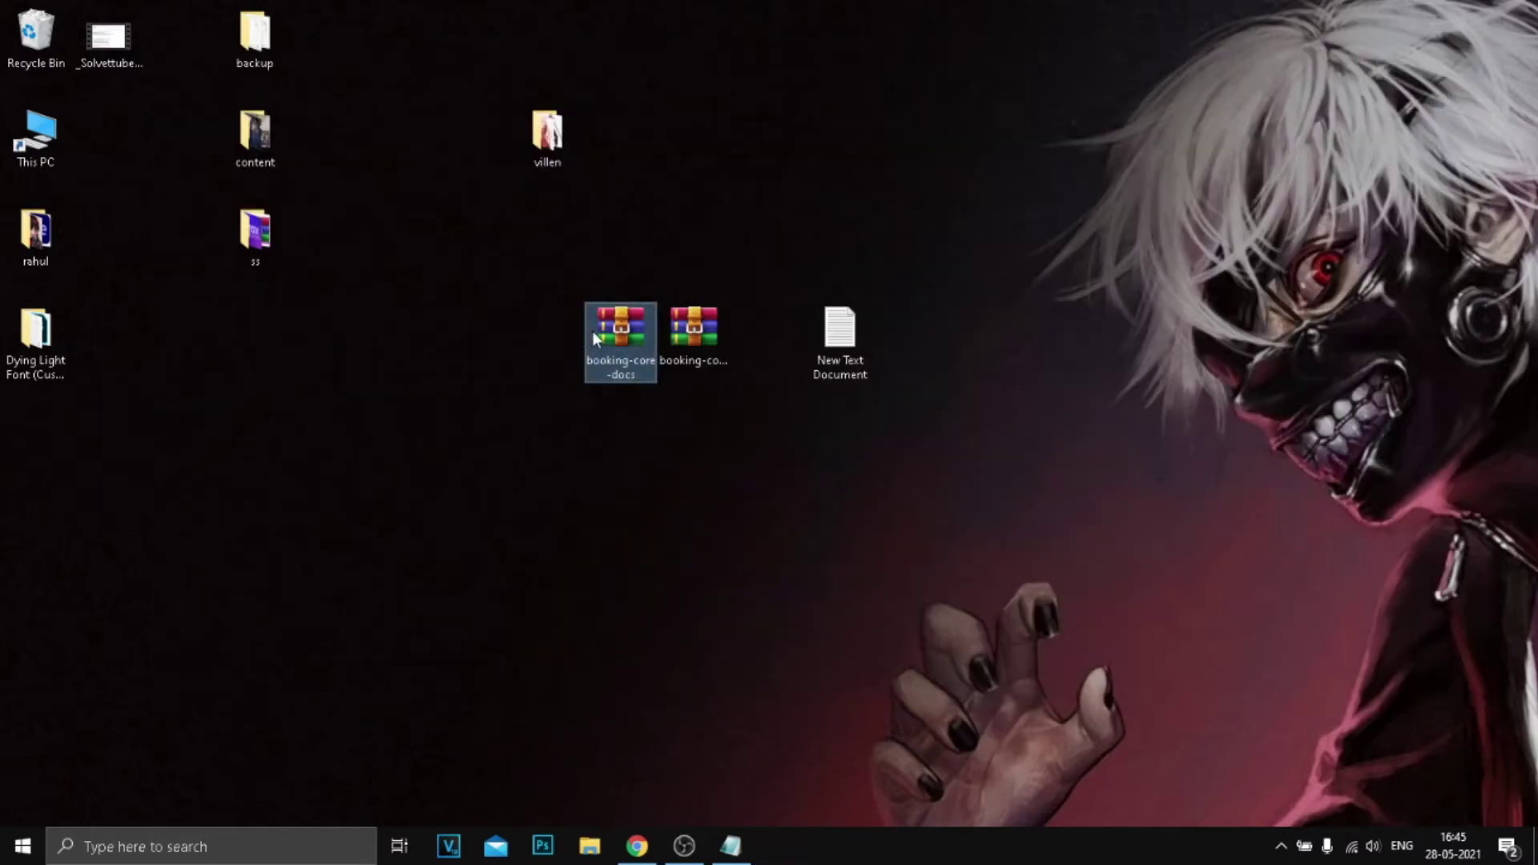
double_click(593, 330)
double_click(316, 234)
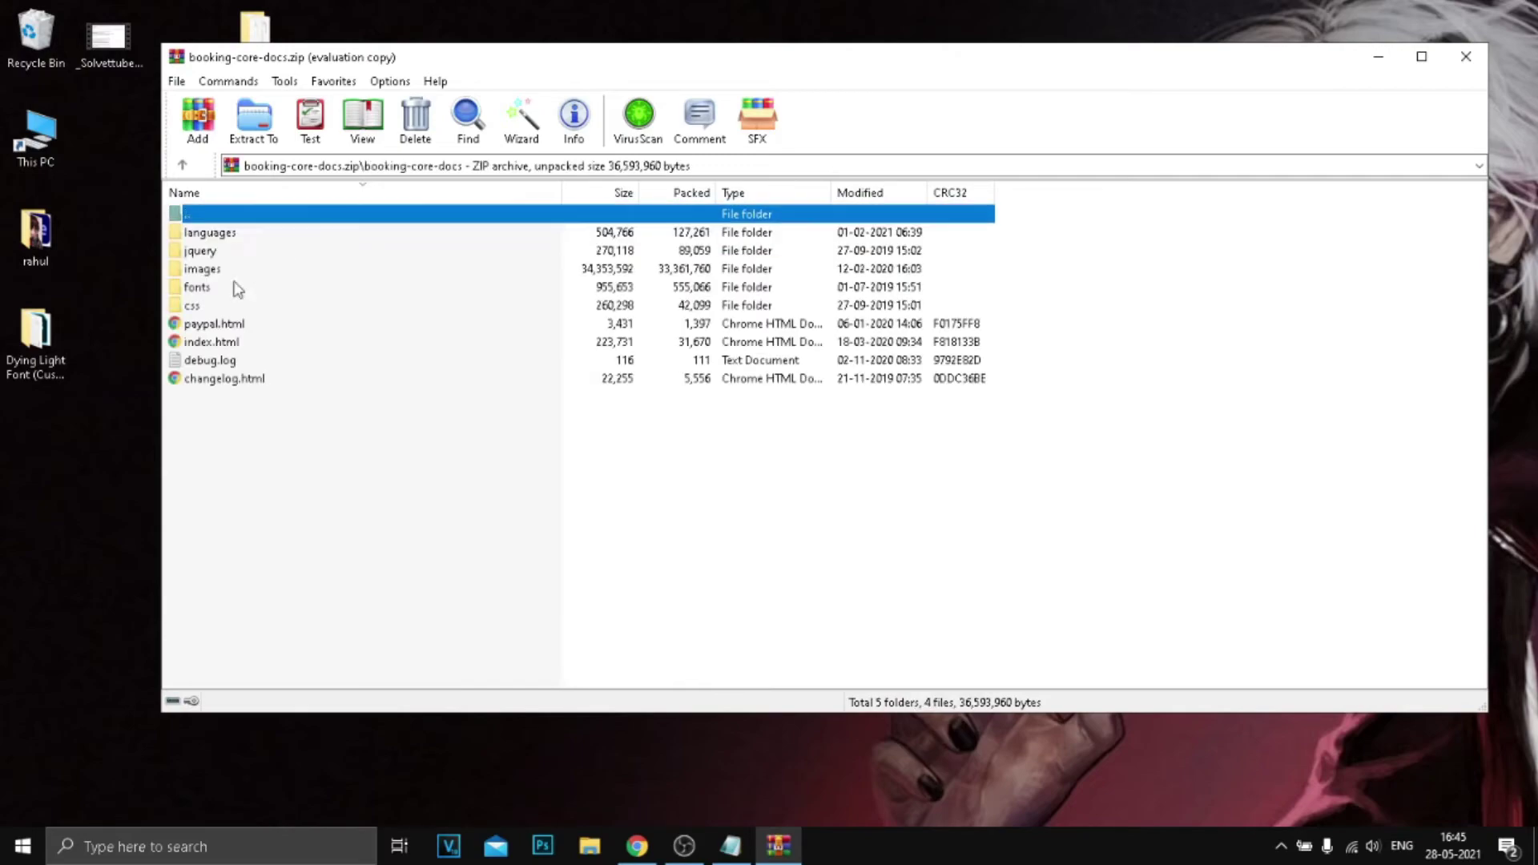
click(927, 392)
double_click(228, 344)
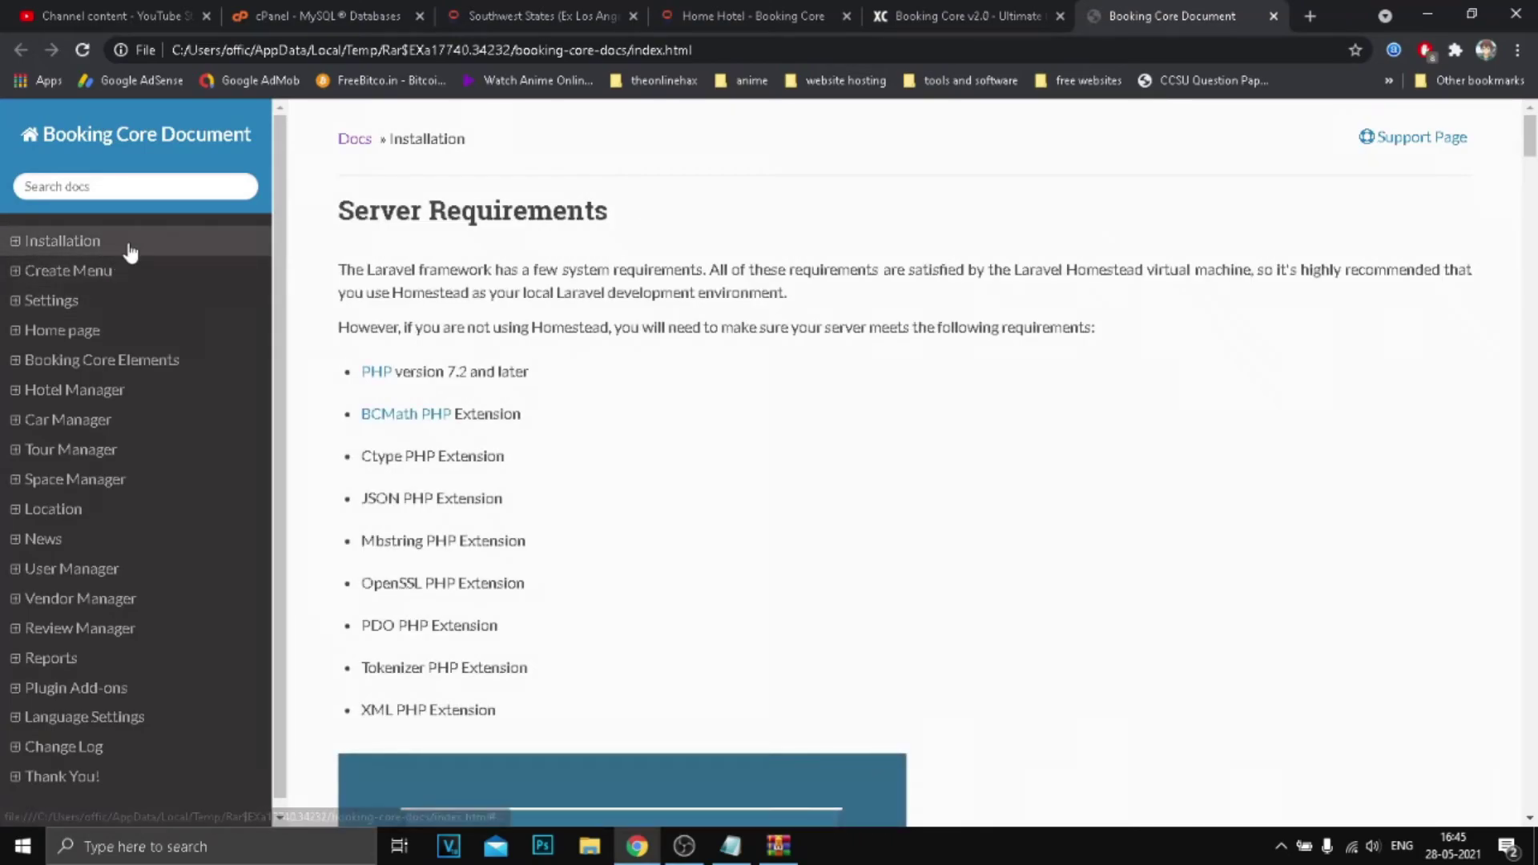
Go to the Installation > Installation System page of the documentation.
scroll(702, 398, down, 8)
scroll(703, 398, down, 15)
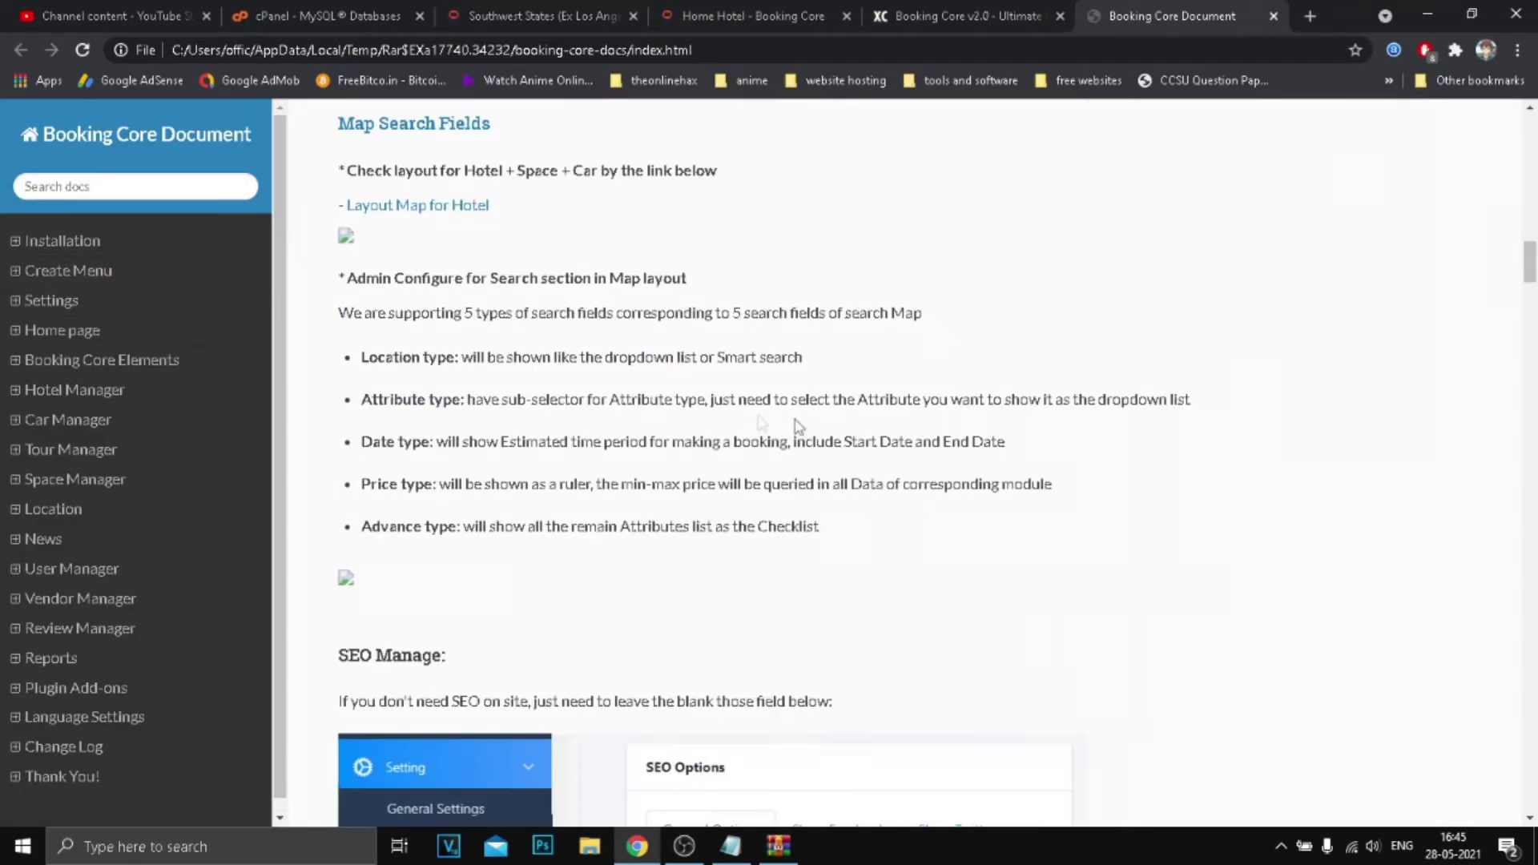
scroll(967, 430, up, 9)
scroll(645, 375, up, 6)
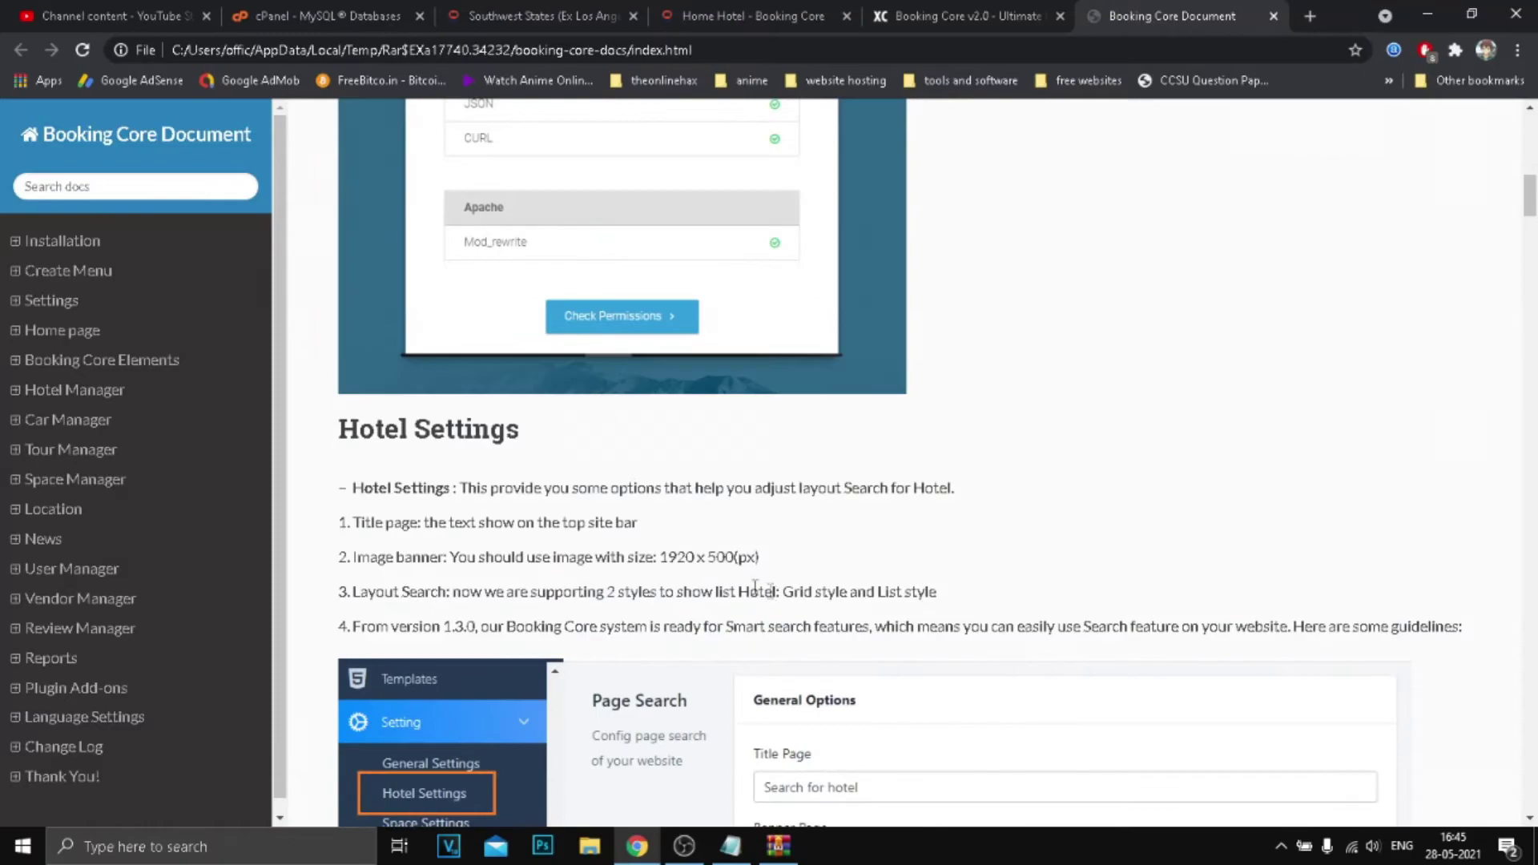
scroll(754, 587, down, 13)
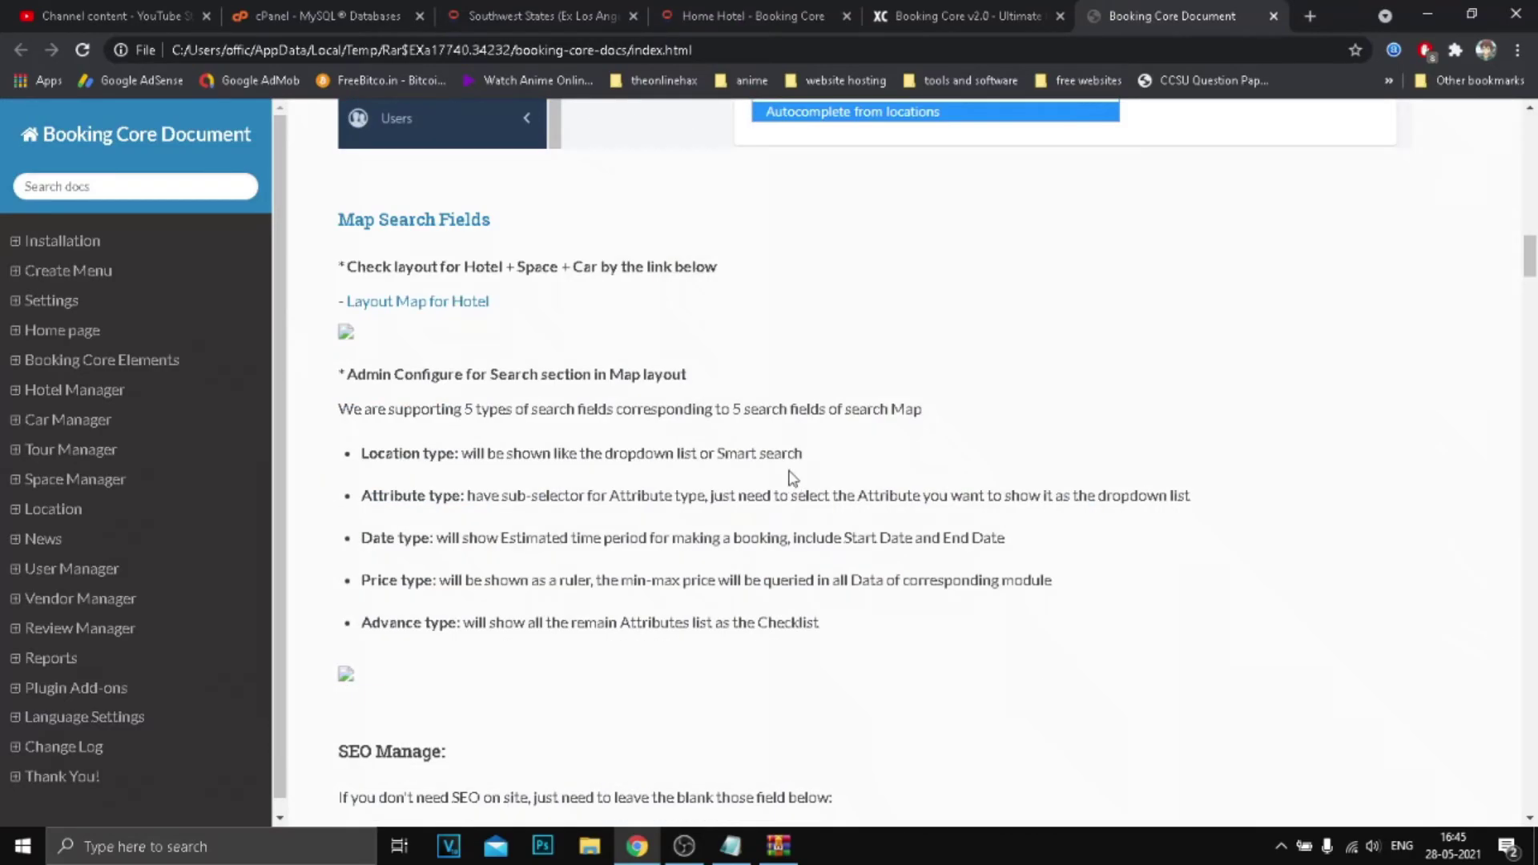
scroll(547, 370, down, 6)
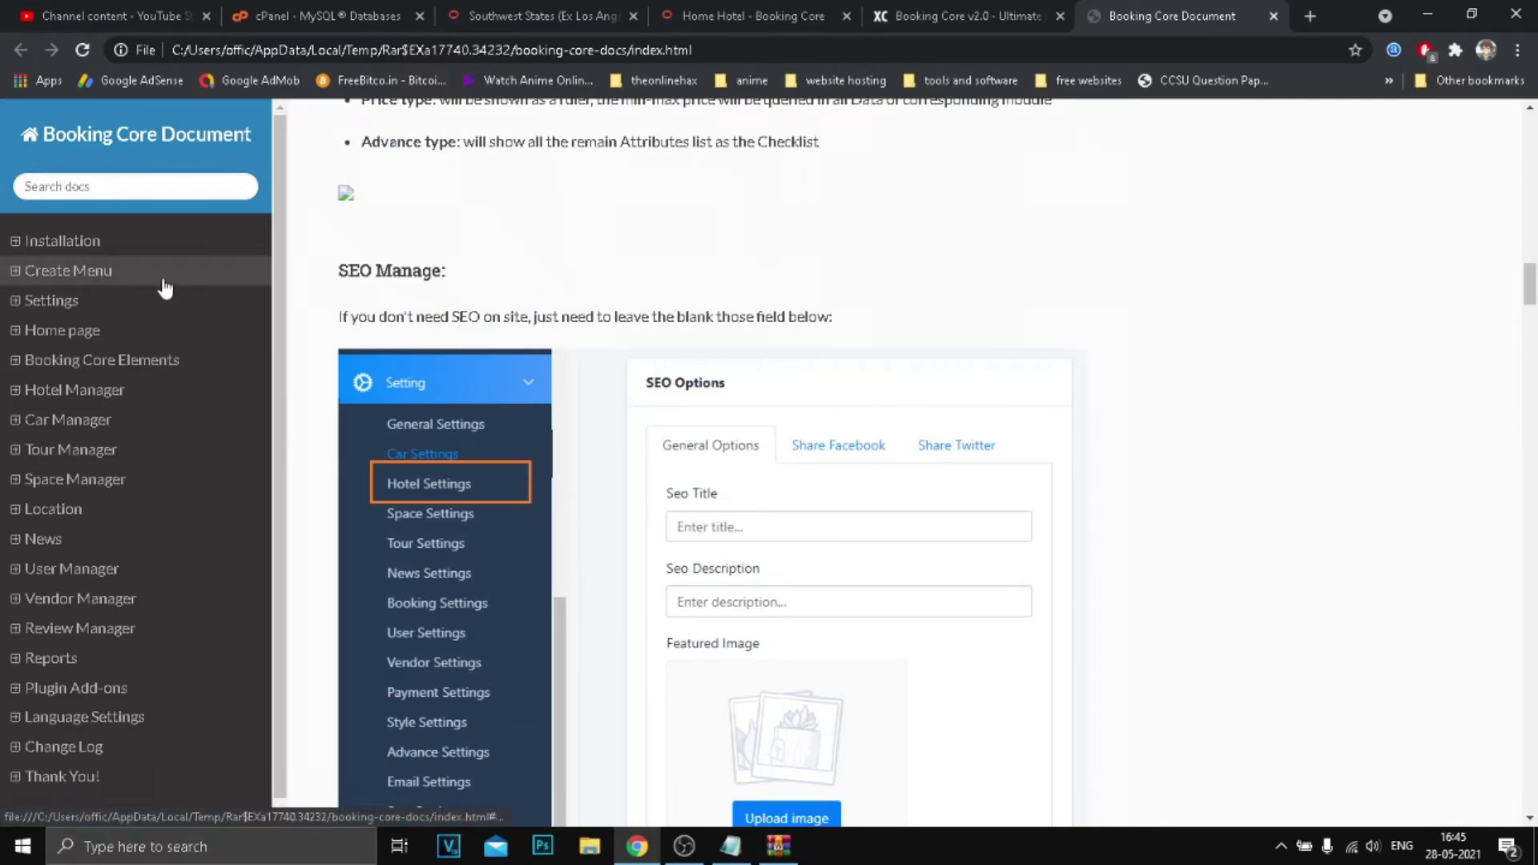
click(137, 272)
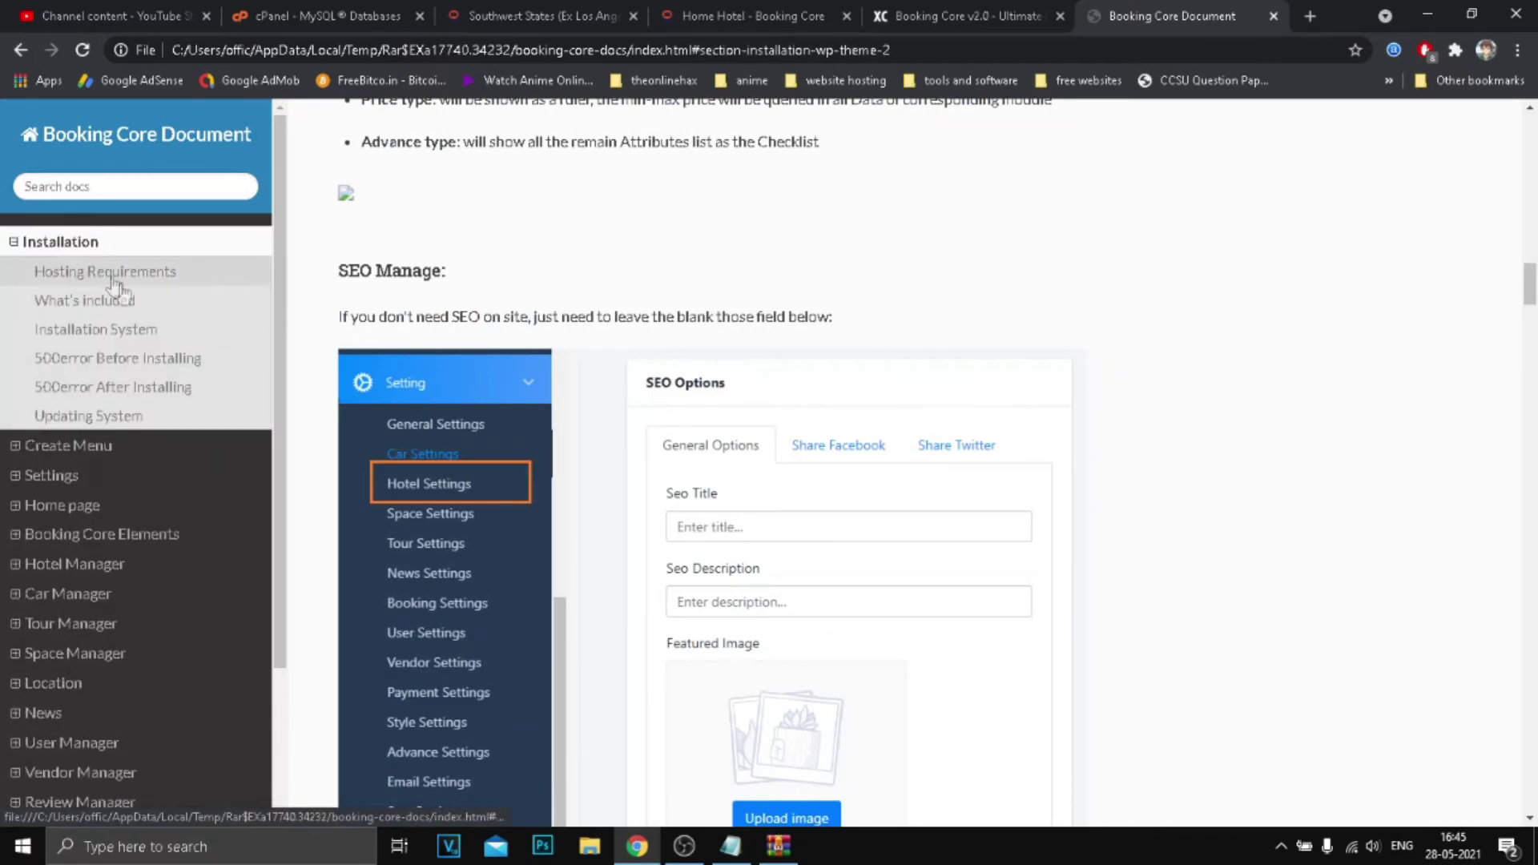
click(132, 330)
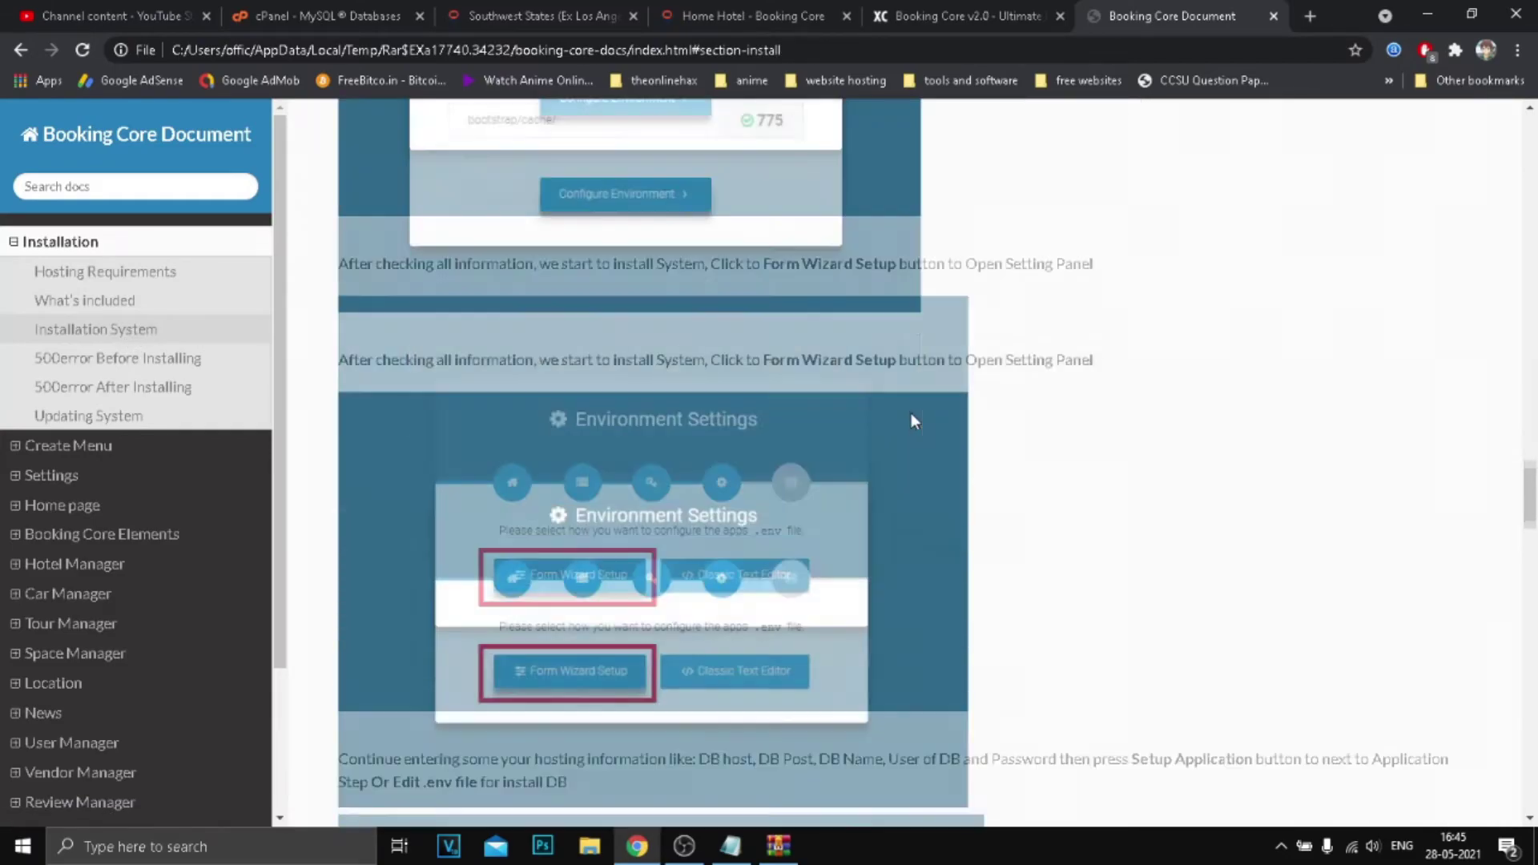
Find the default login credentials and copy the administrator's login e-mail.
scroll(912, 414, down, 15)
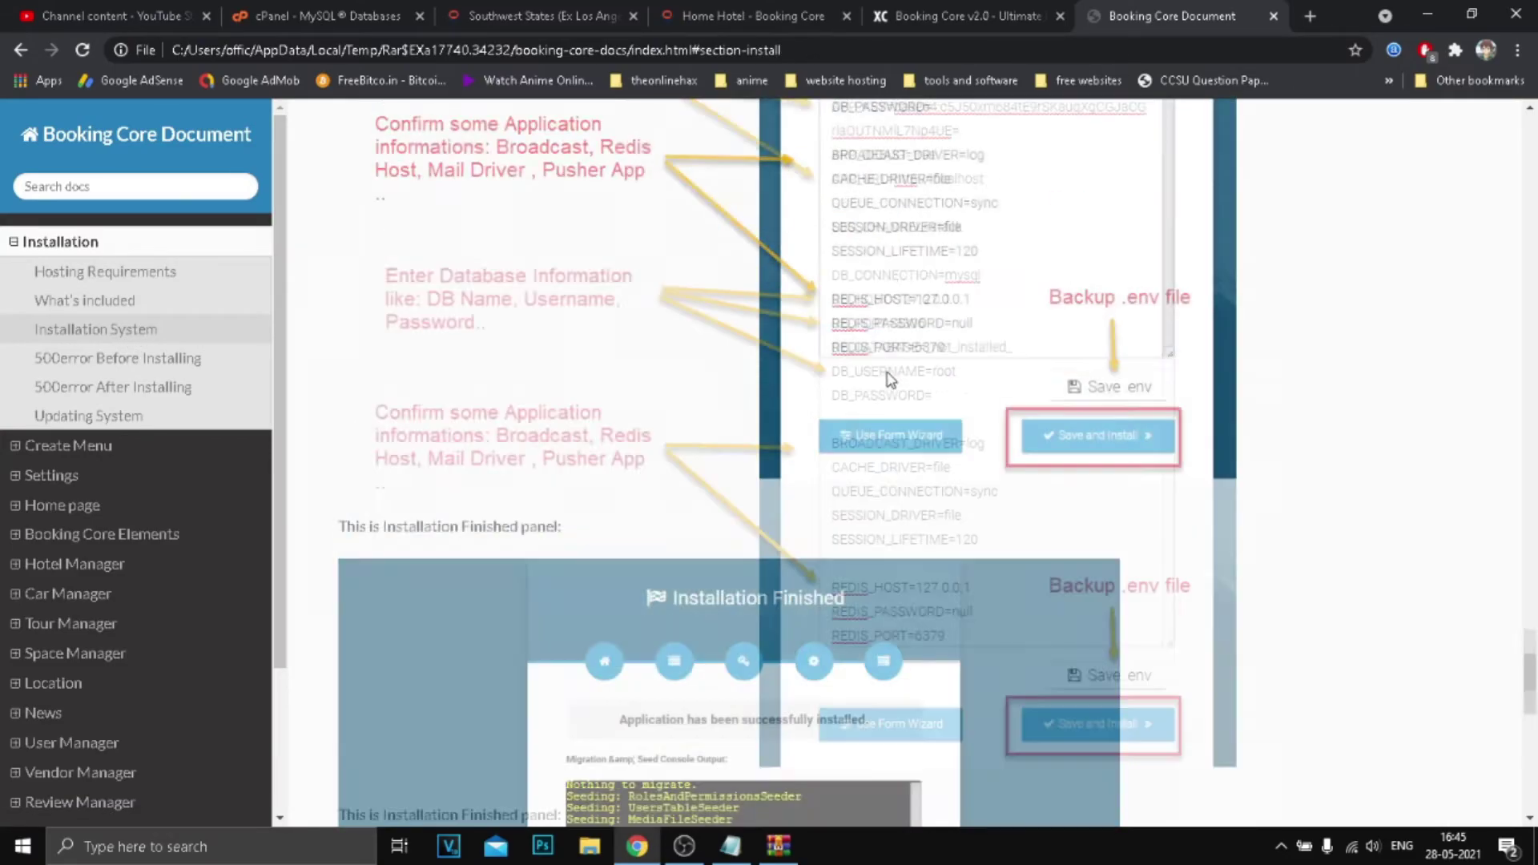
scroll(887, 376, up, 4)
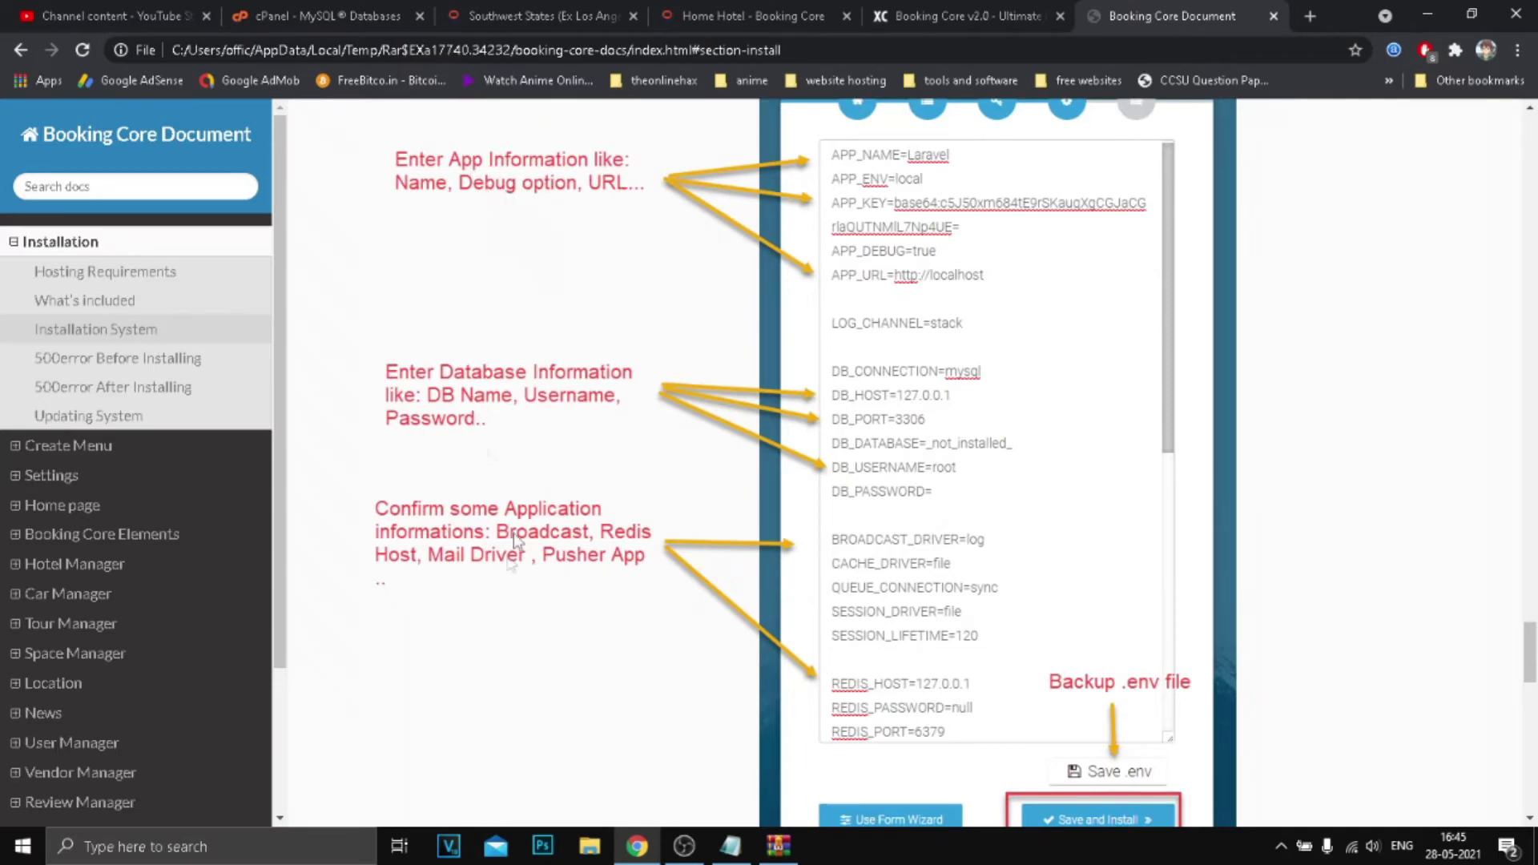
scroll(872, 560, down, 3)
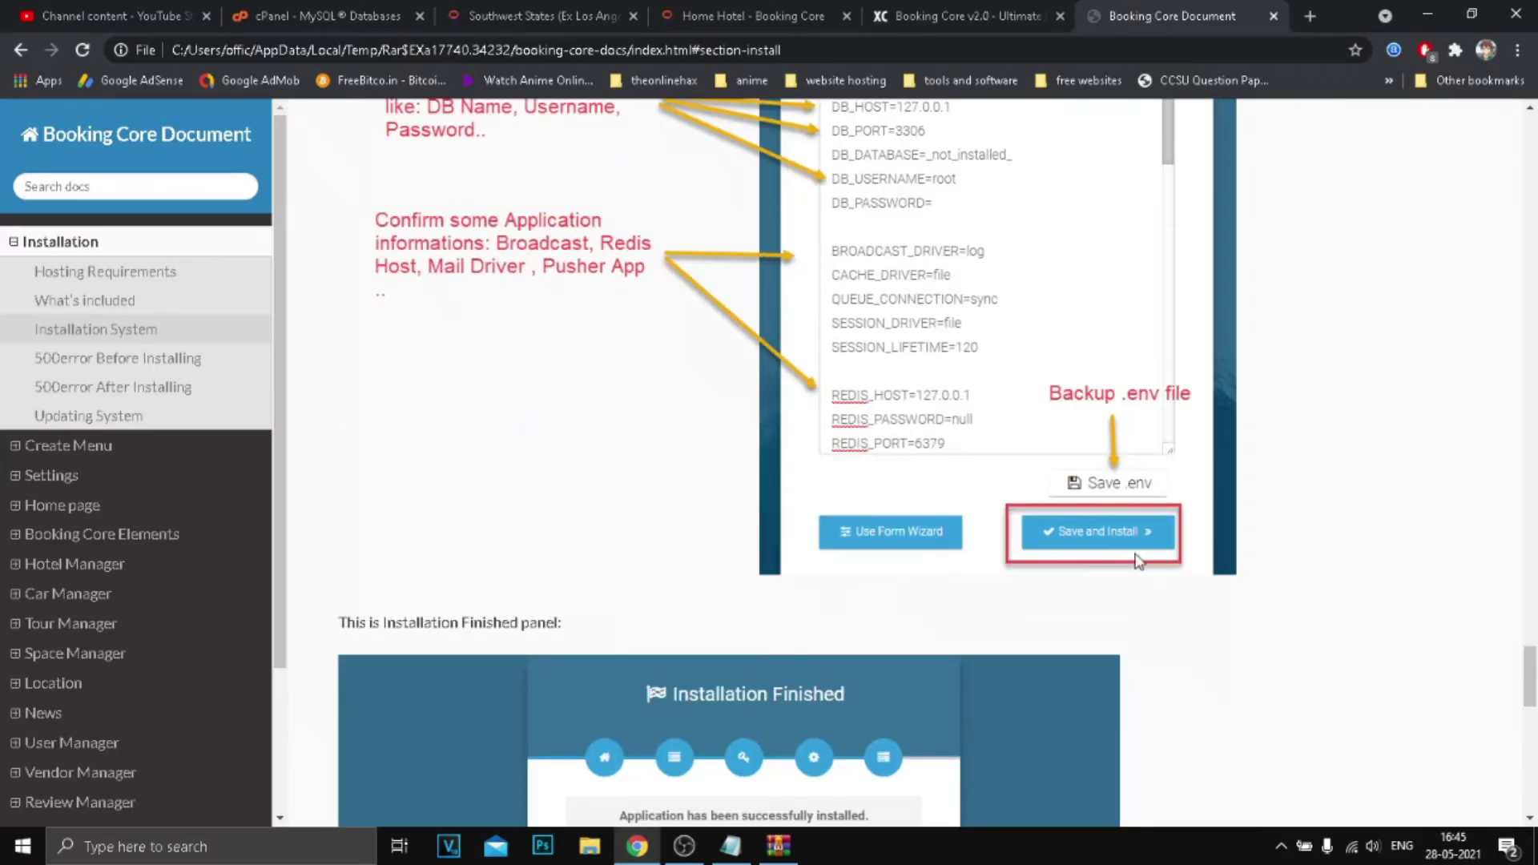
scroll(1138, 559, down, 12)
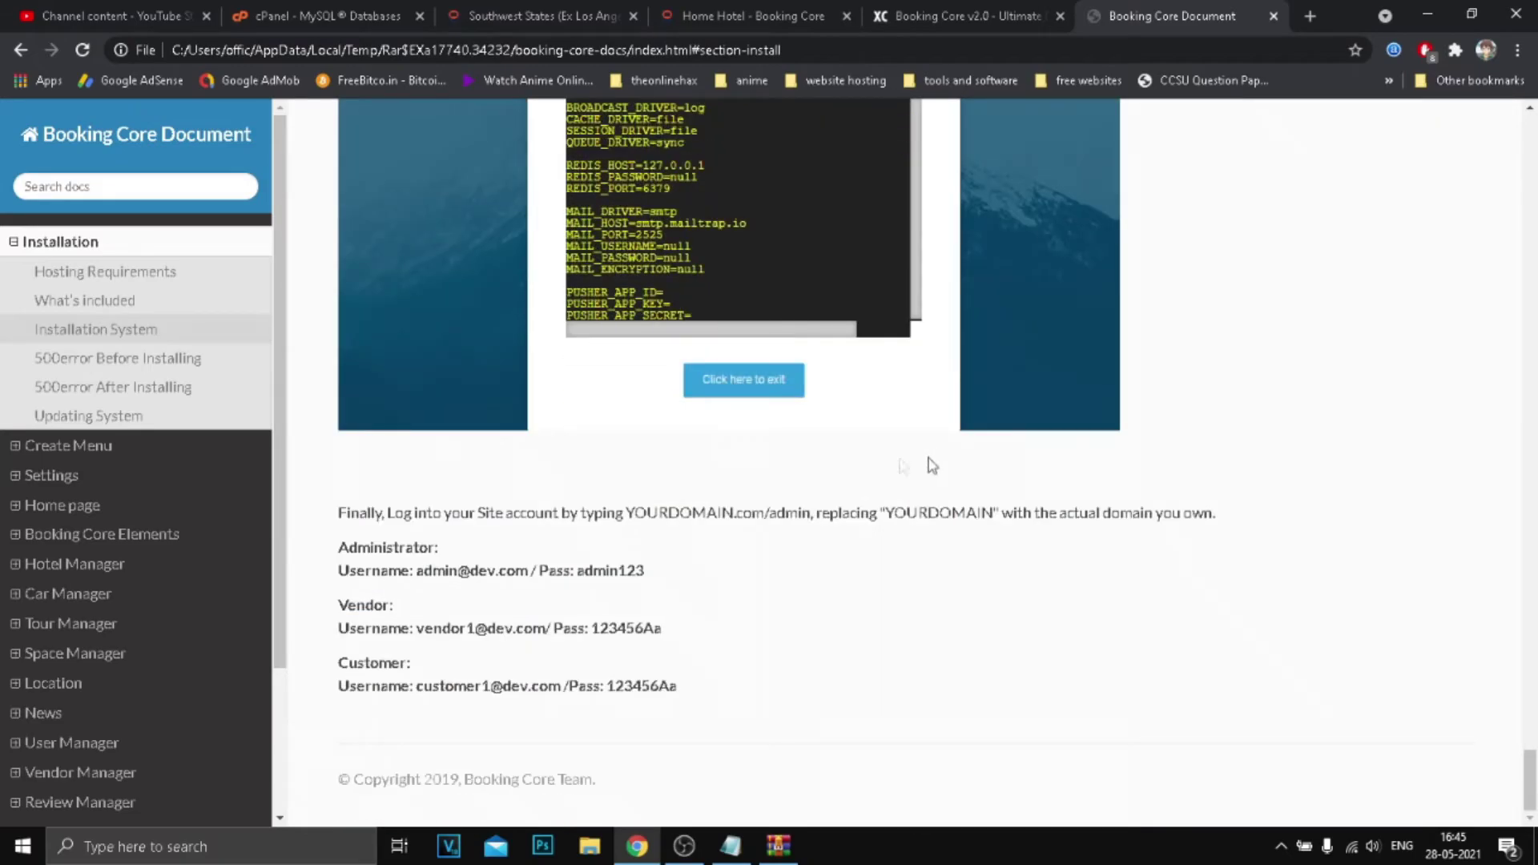
drag(340, 547, 687, 693)
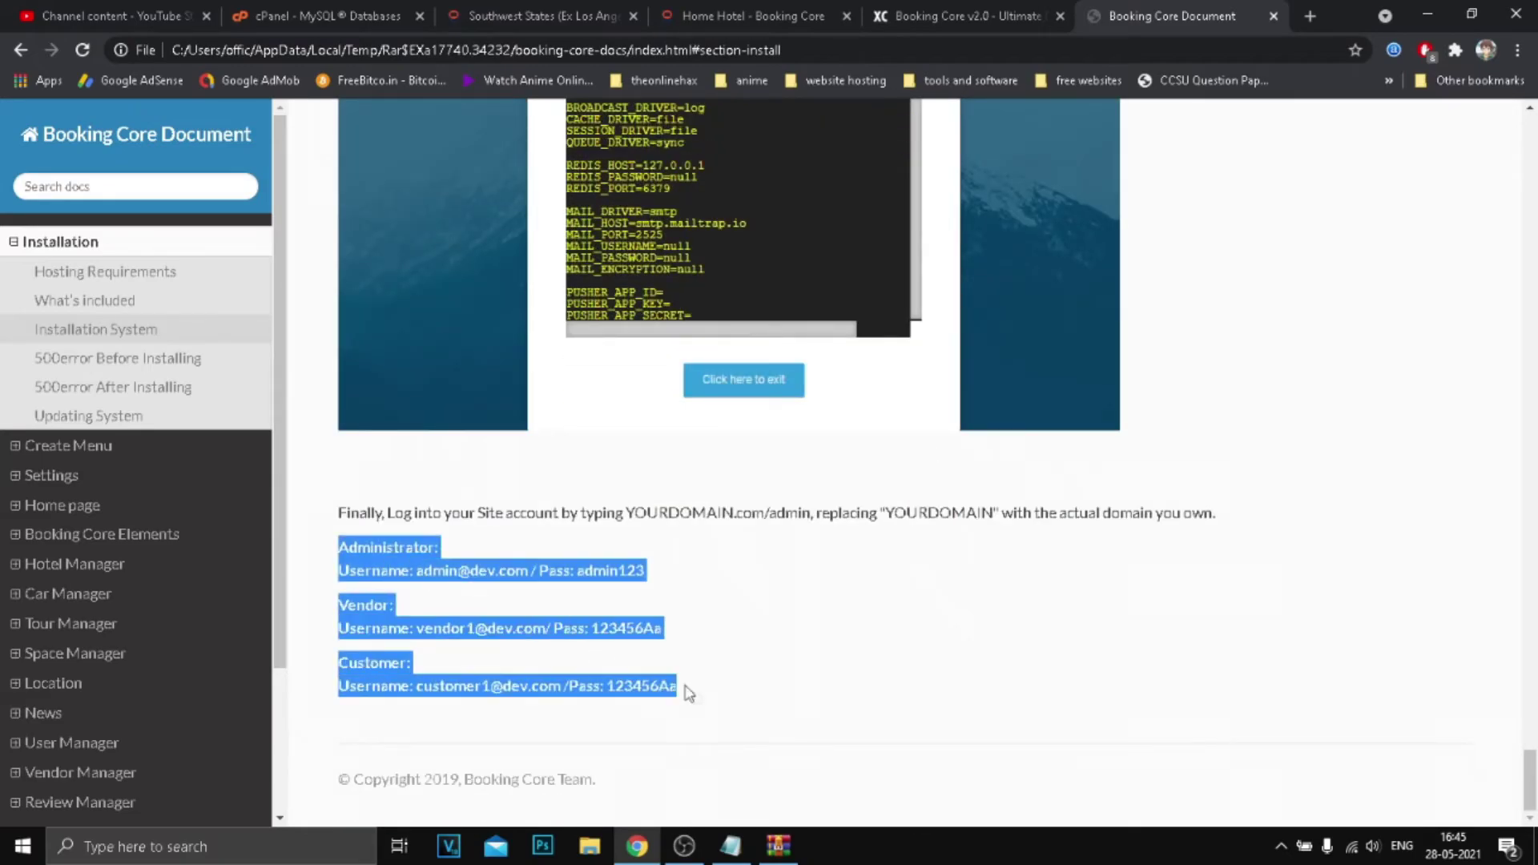
right_click(647, 642)
click(673, 651)
click(425, 570)
drag(417, 572, 527, 572)
right_click(522, 570)
click(544, 585)
Close the hotel demo tab and return to the live site's homepage.
click(961, 16)
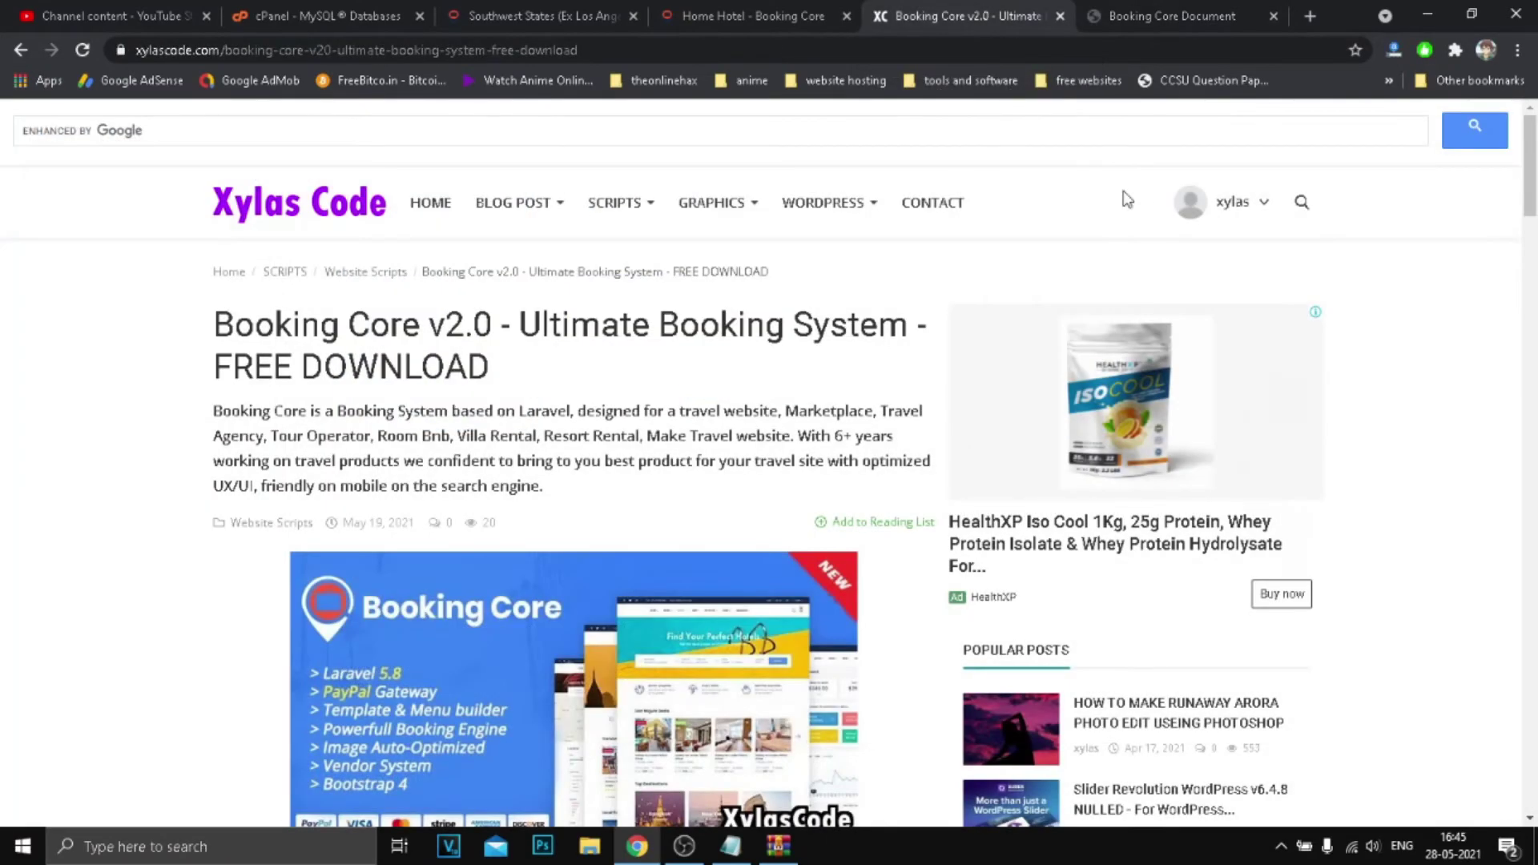
click(762, 13)
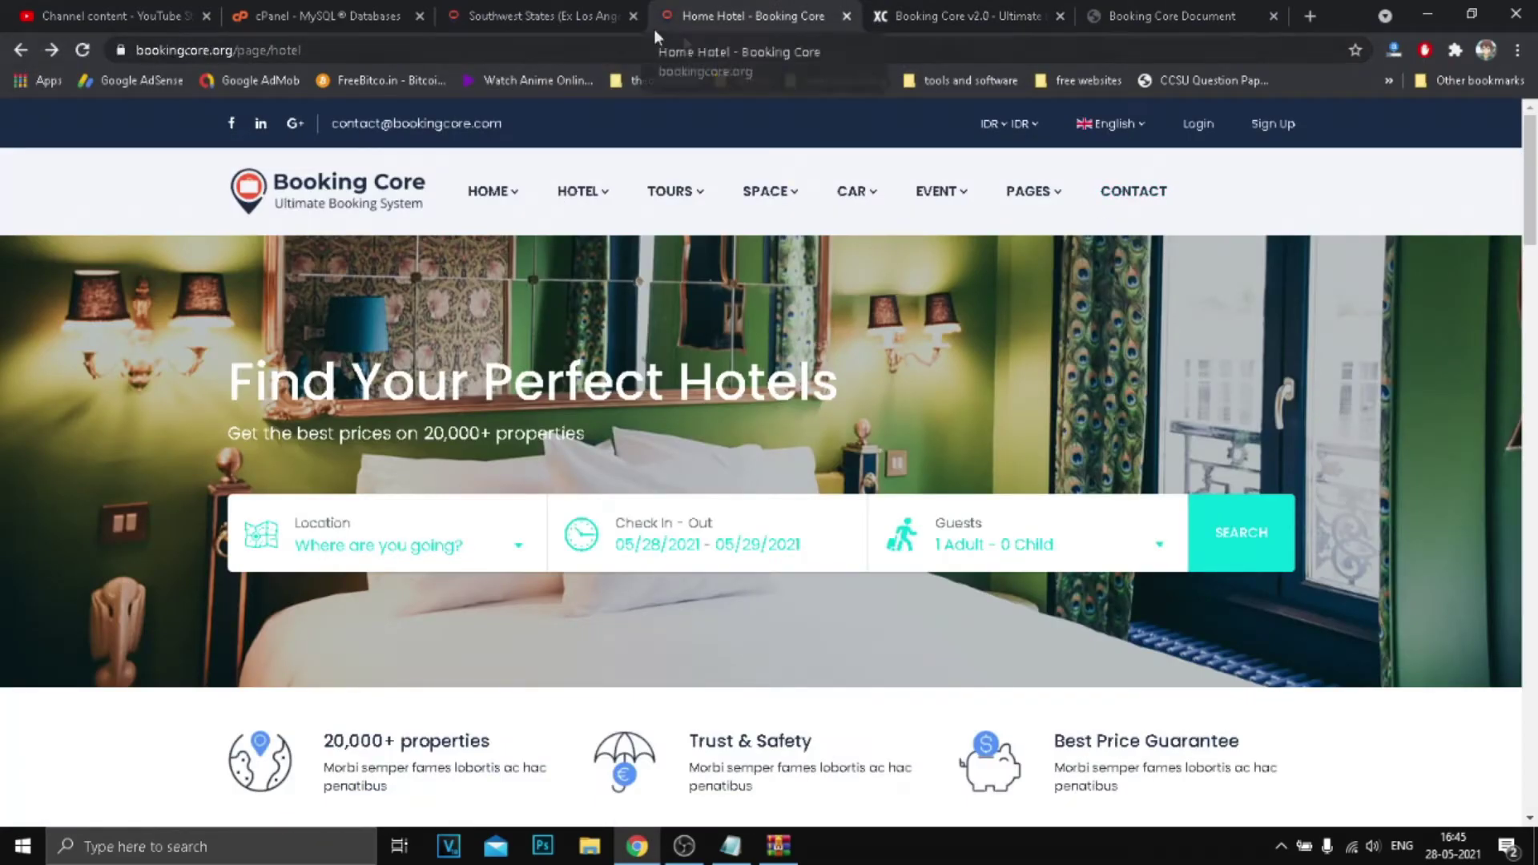
click(484, 17)
click(825, 18)
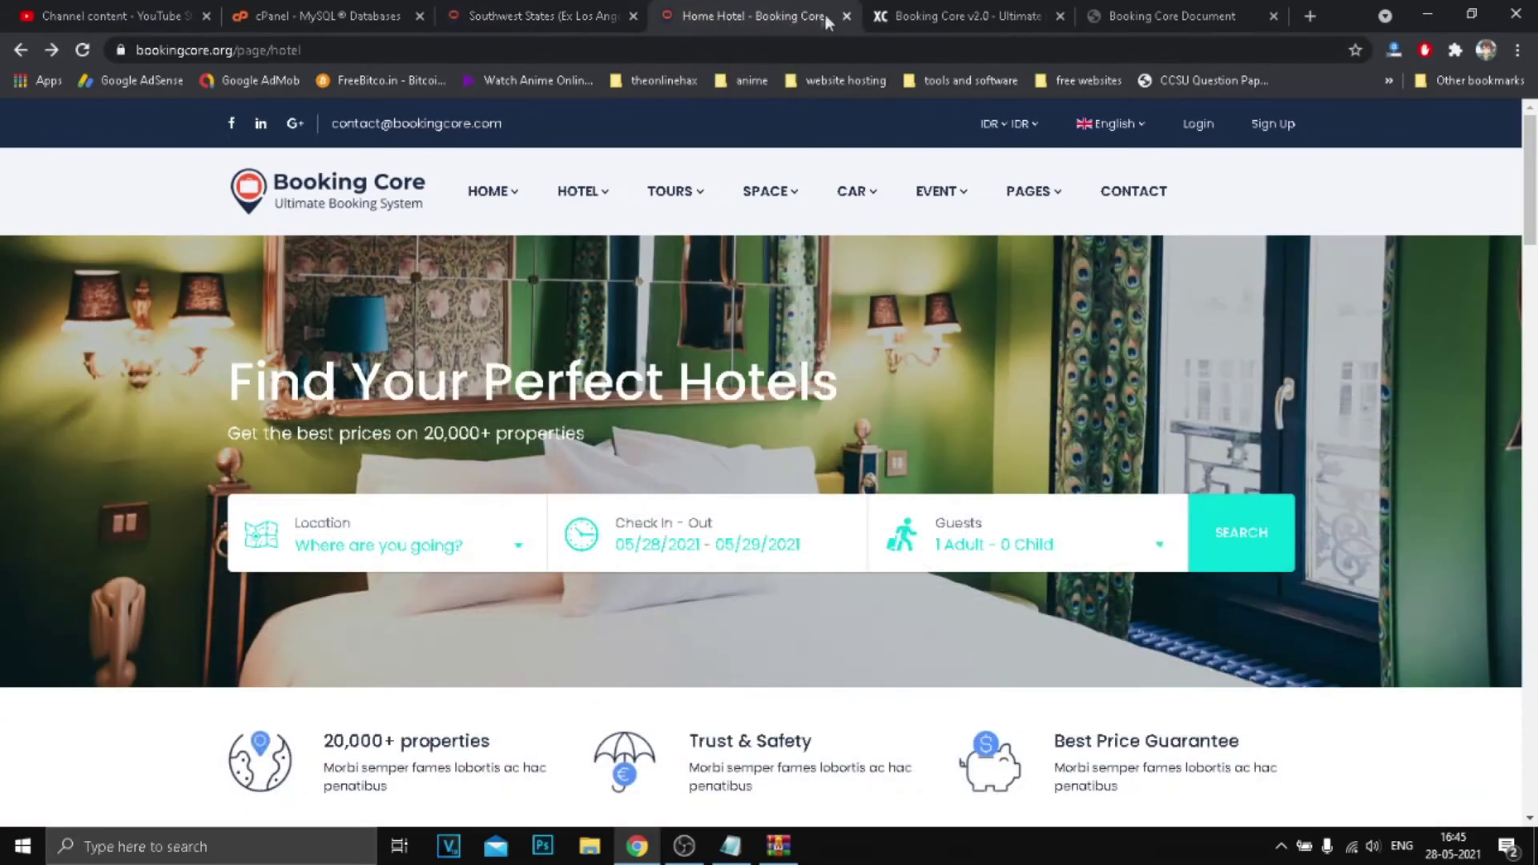
click(846, 16)
click(529, 16)
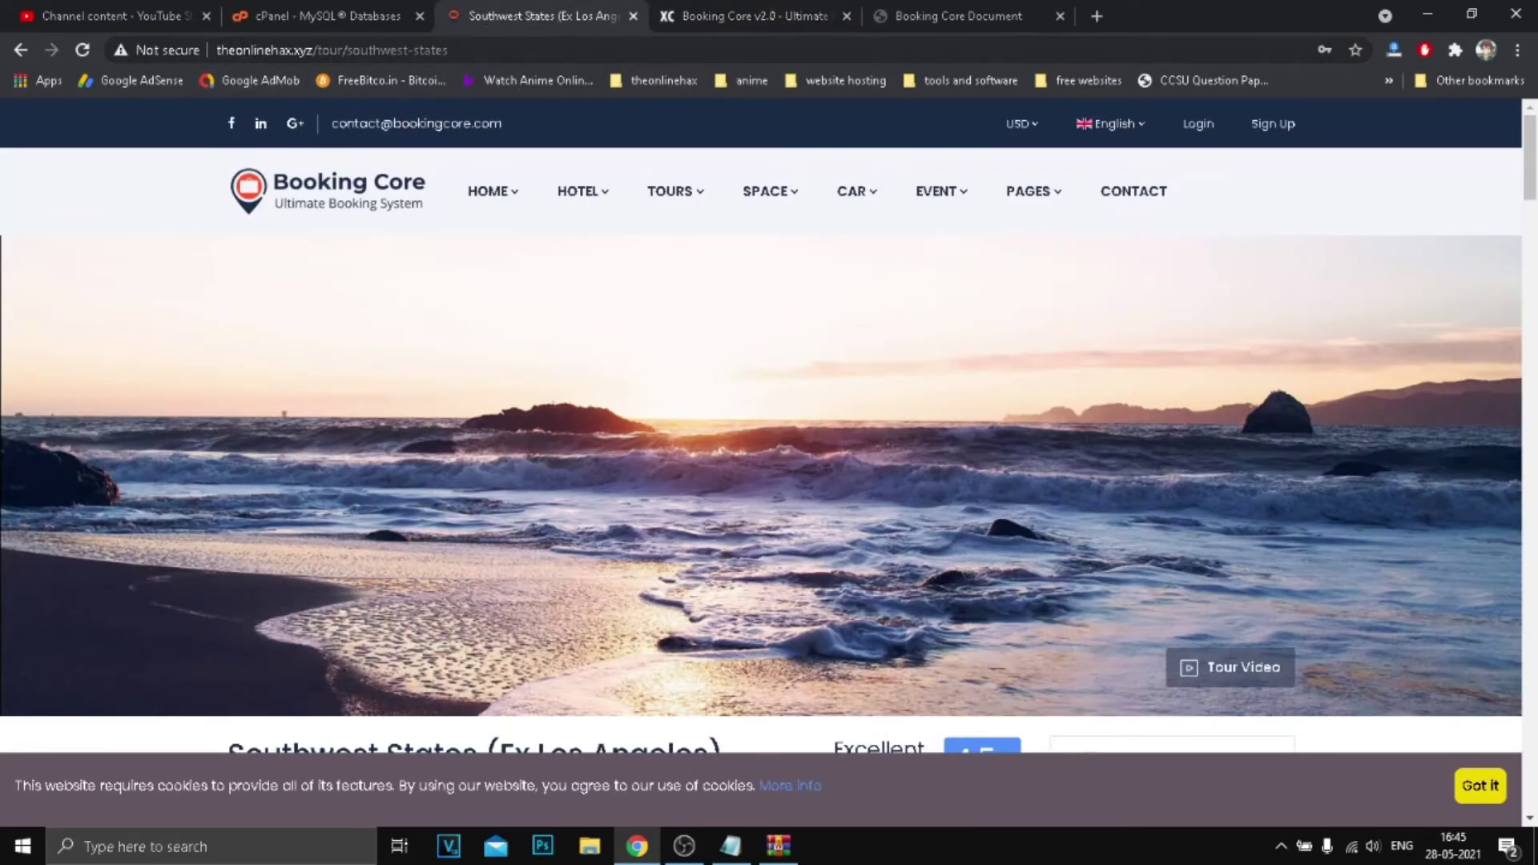
click(272, 182)
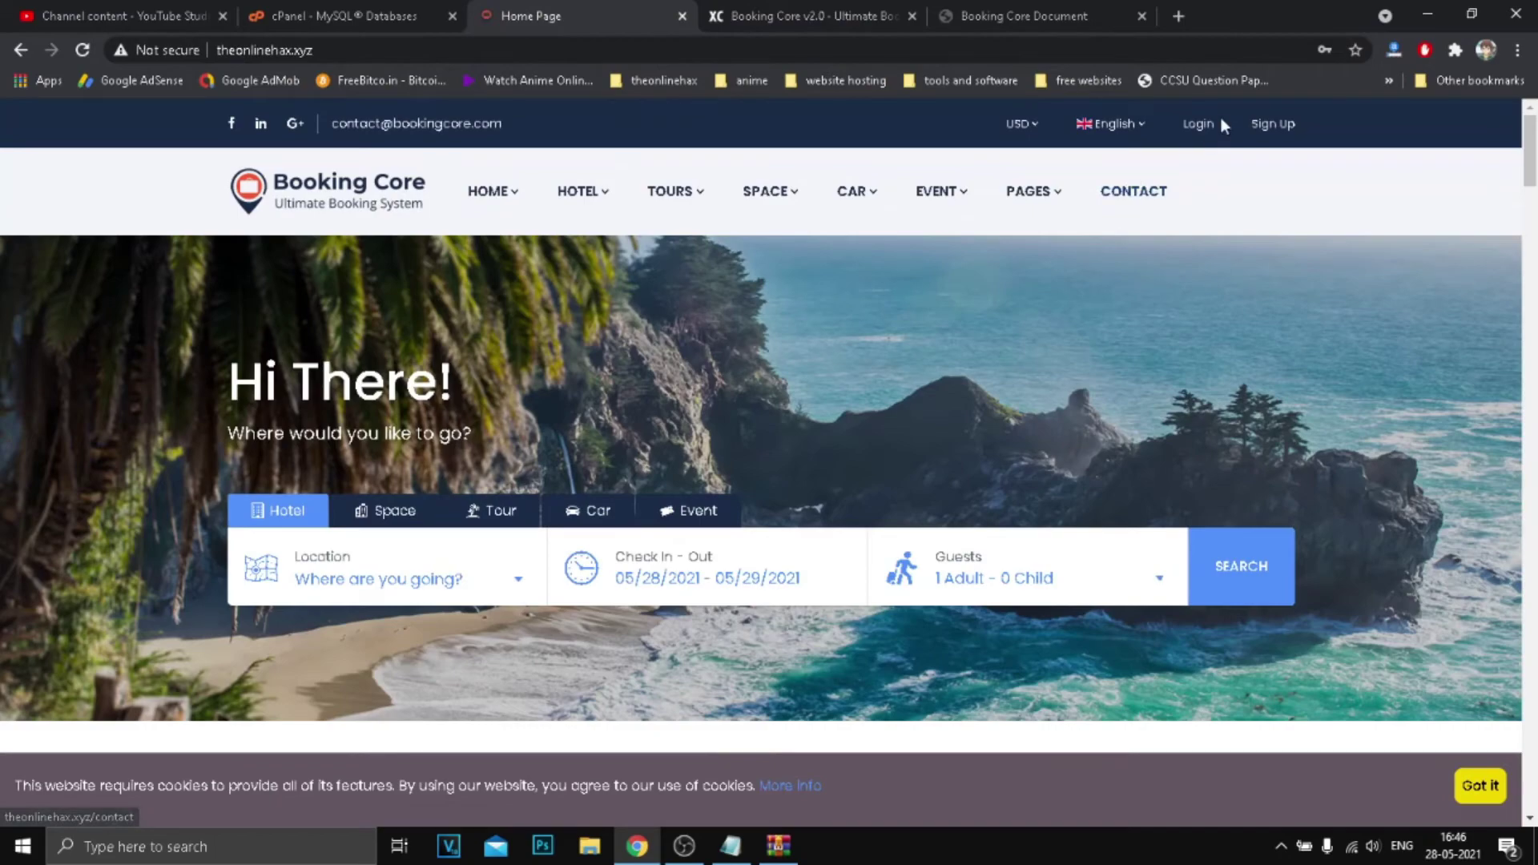
Paste the admin e-mail into the login form and copy the admin password from the docs.
click(1201, 124)
right_click(783, 391)
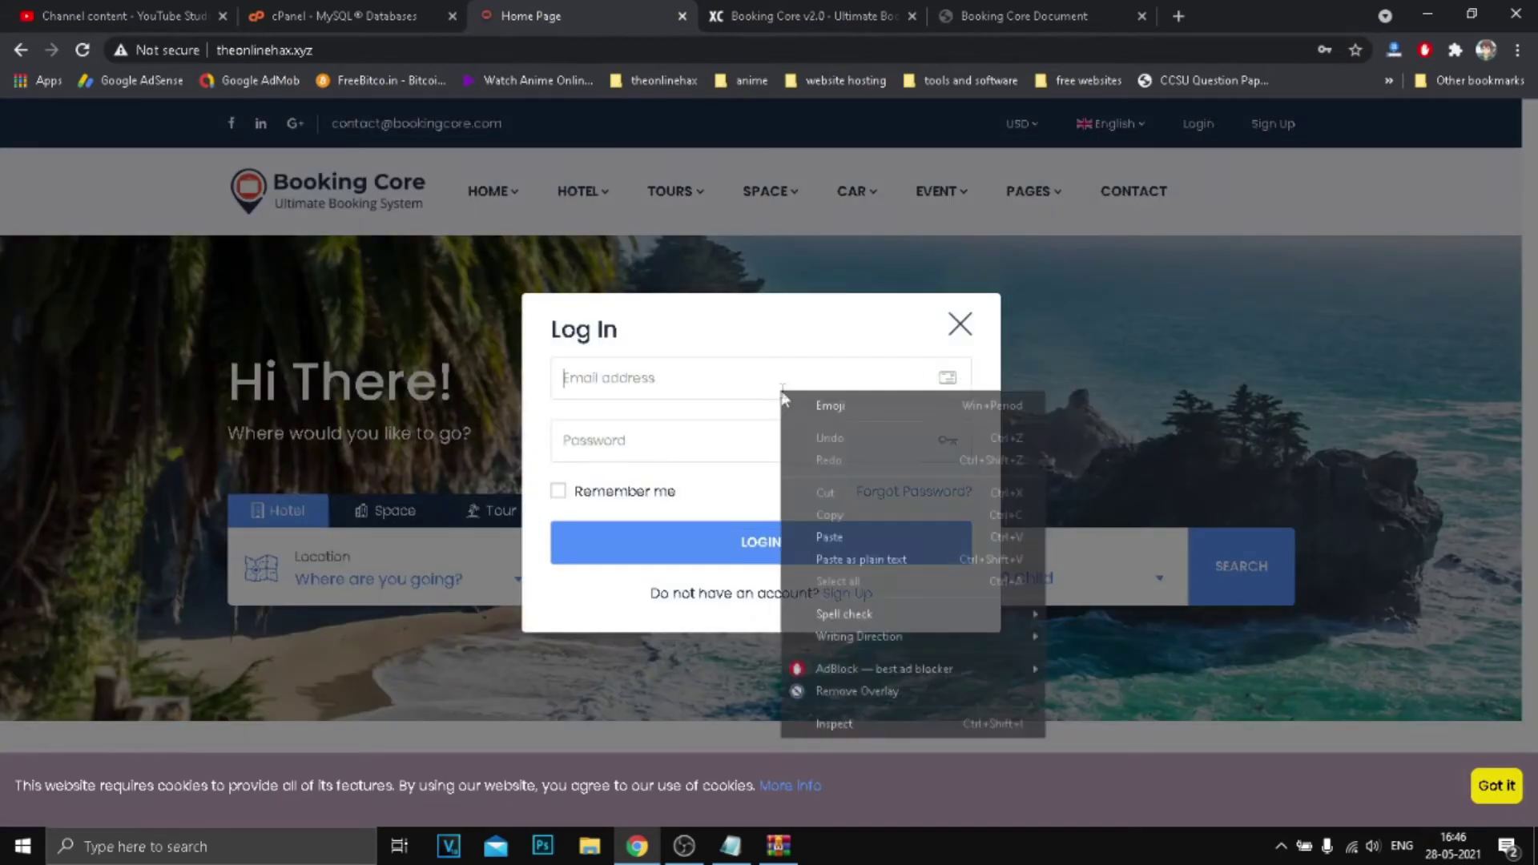
click(830, 537)
click(1010, 16)
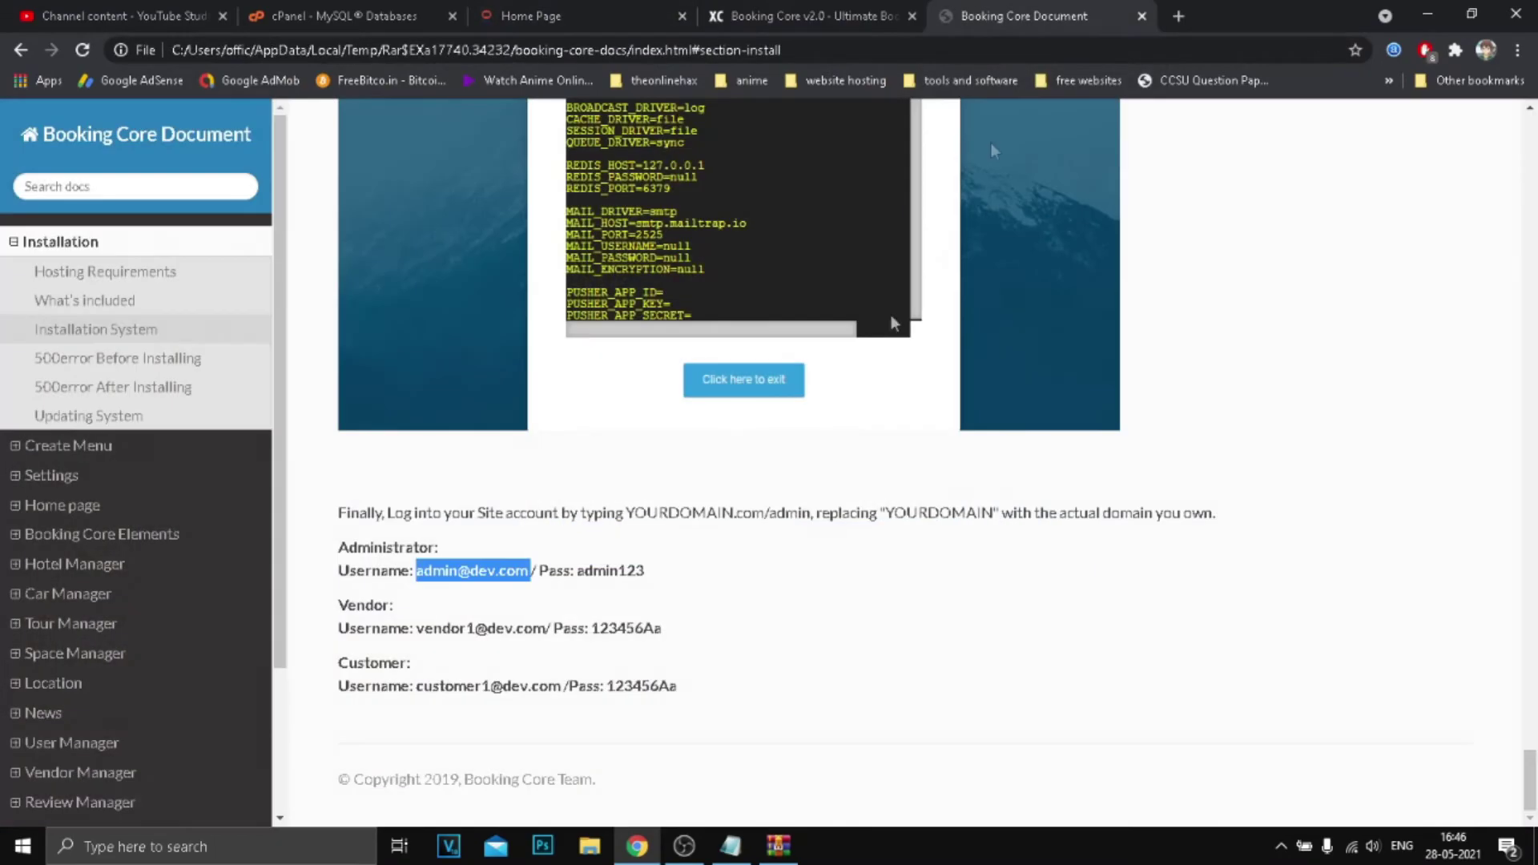
drag(576, 570, 645, 571)
right_click(629, 570)
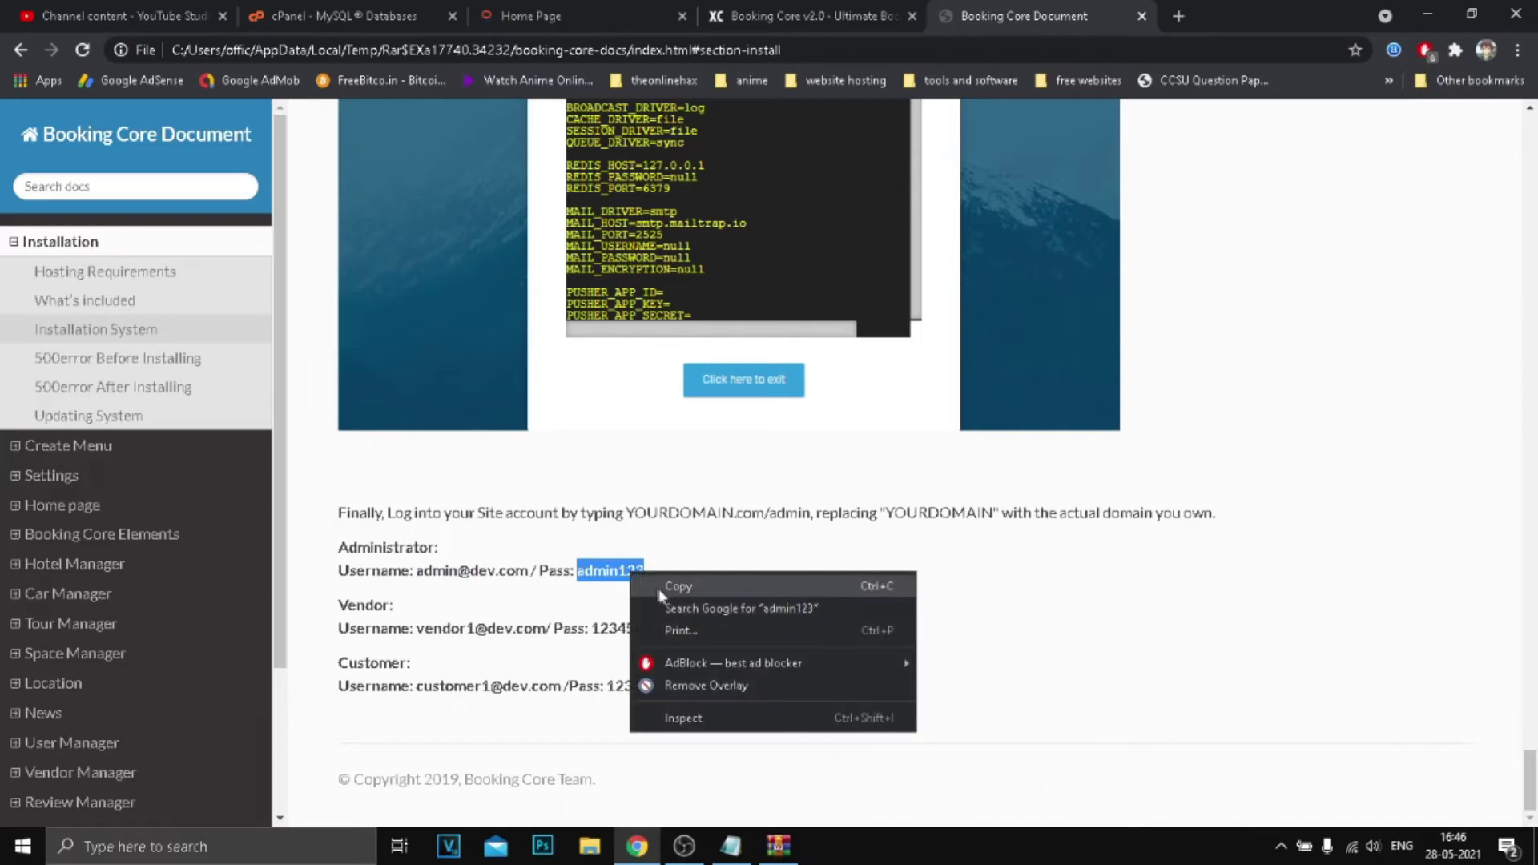
click(669, 587)
Paste the admin password, tick Remember me and log in.
click(528, 13)
right_click(653, 453)
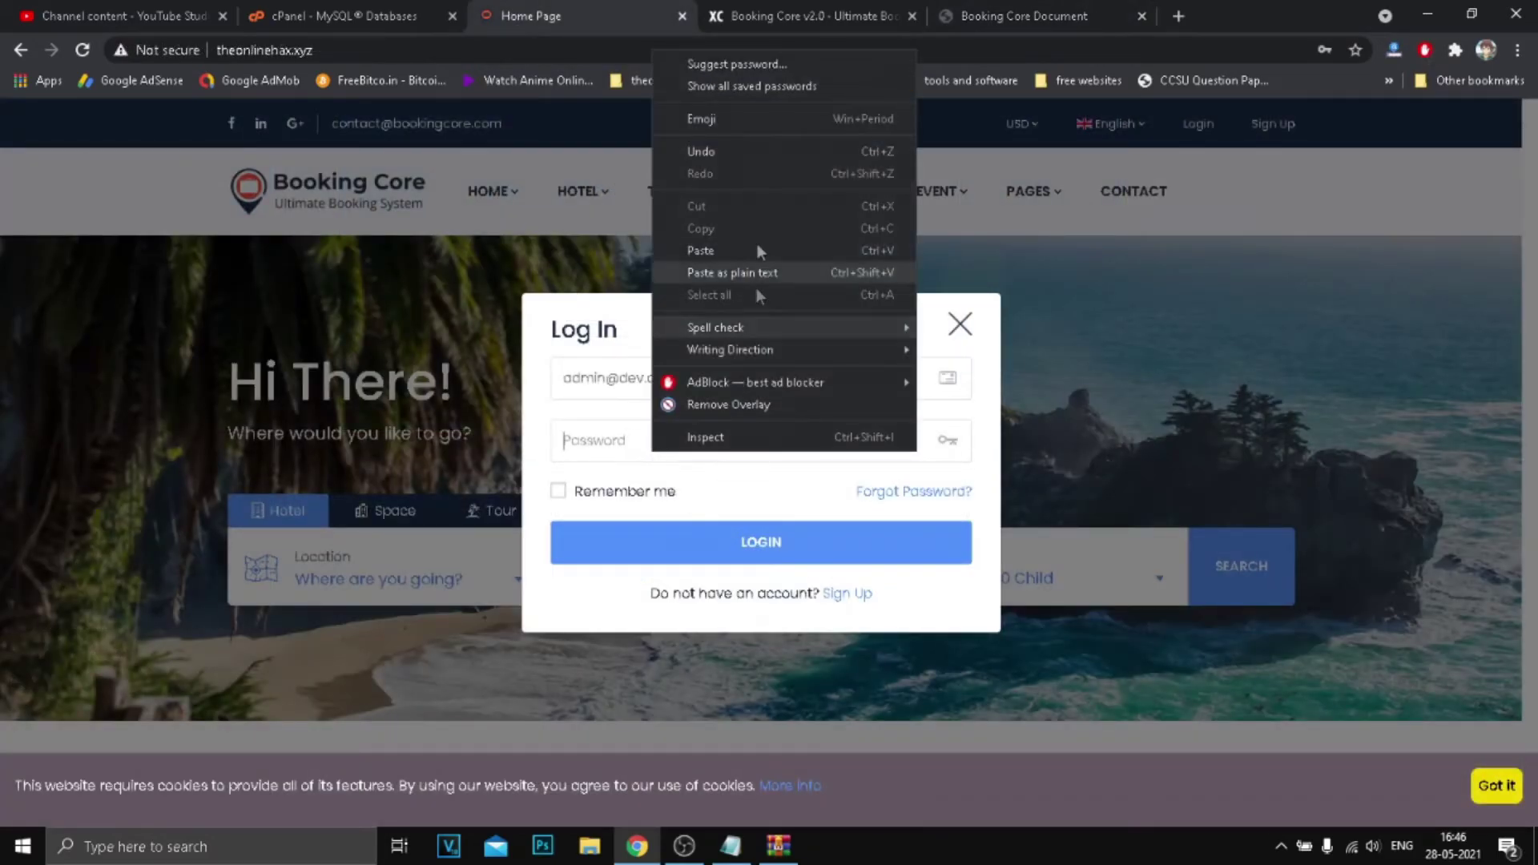
click(710, 255)
click(585, 498)
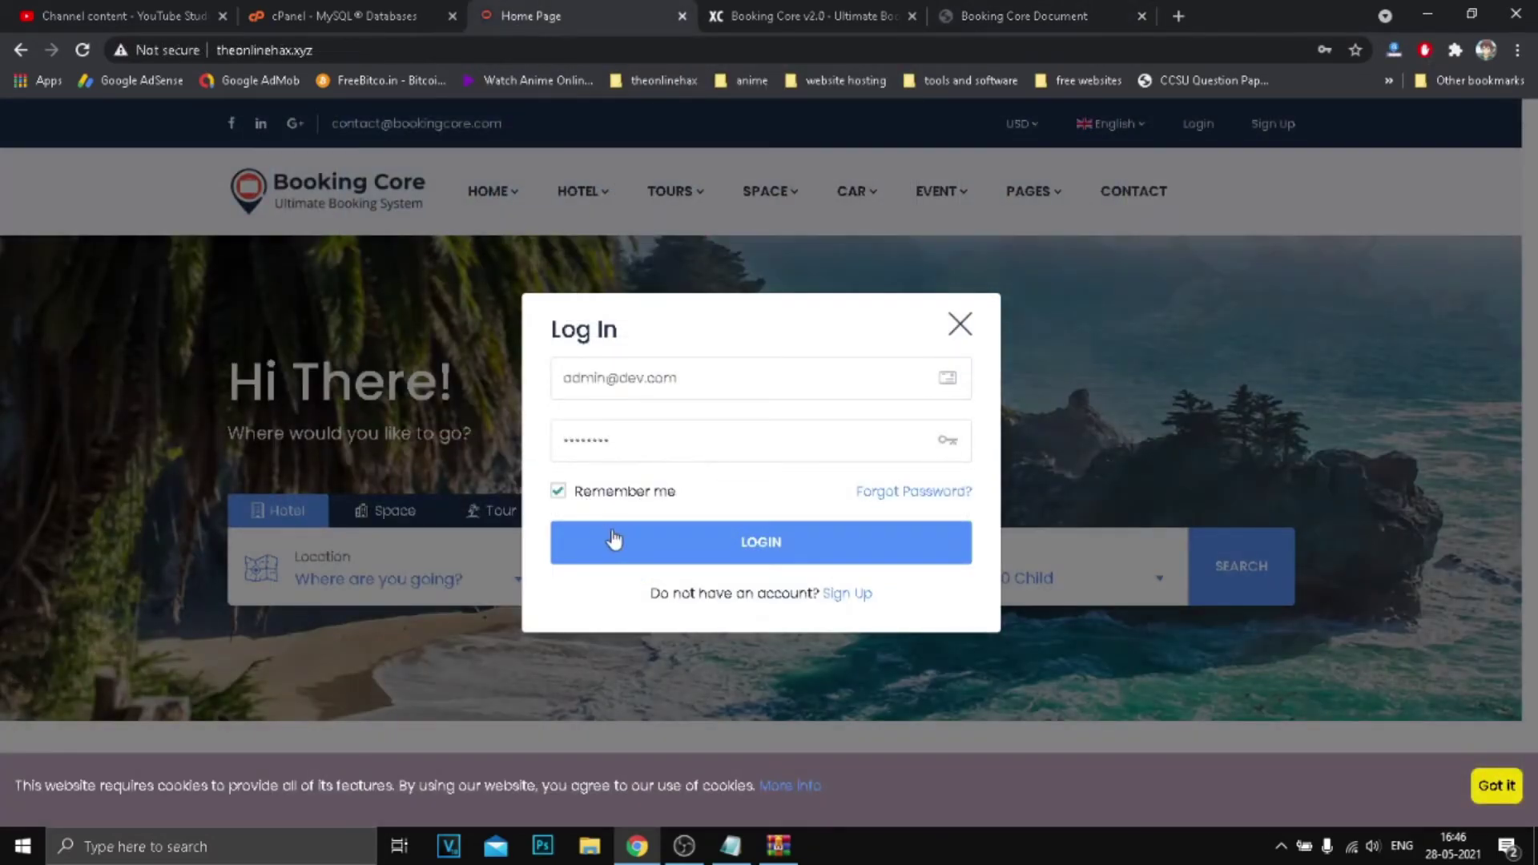
click(611, 539)
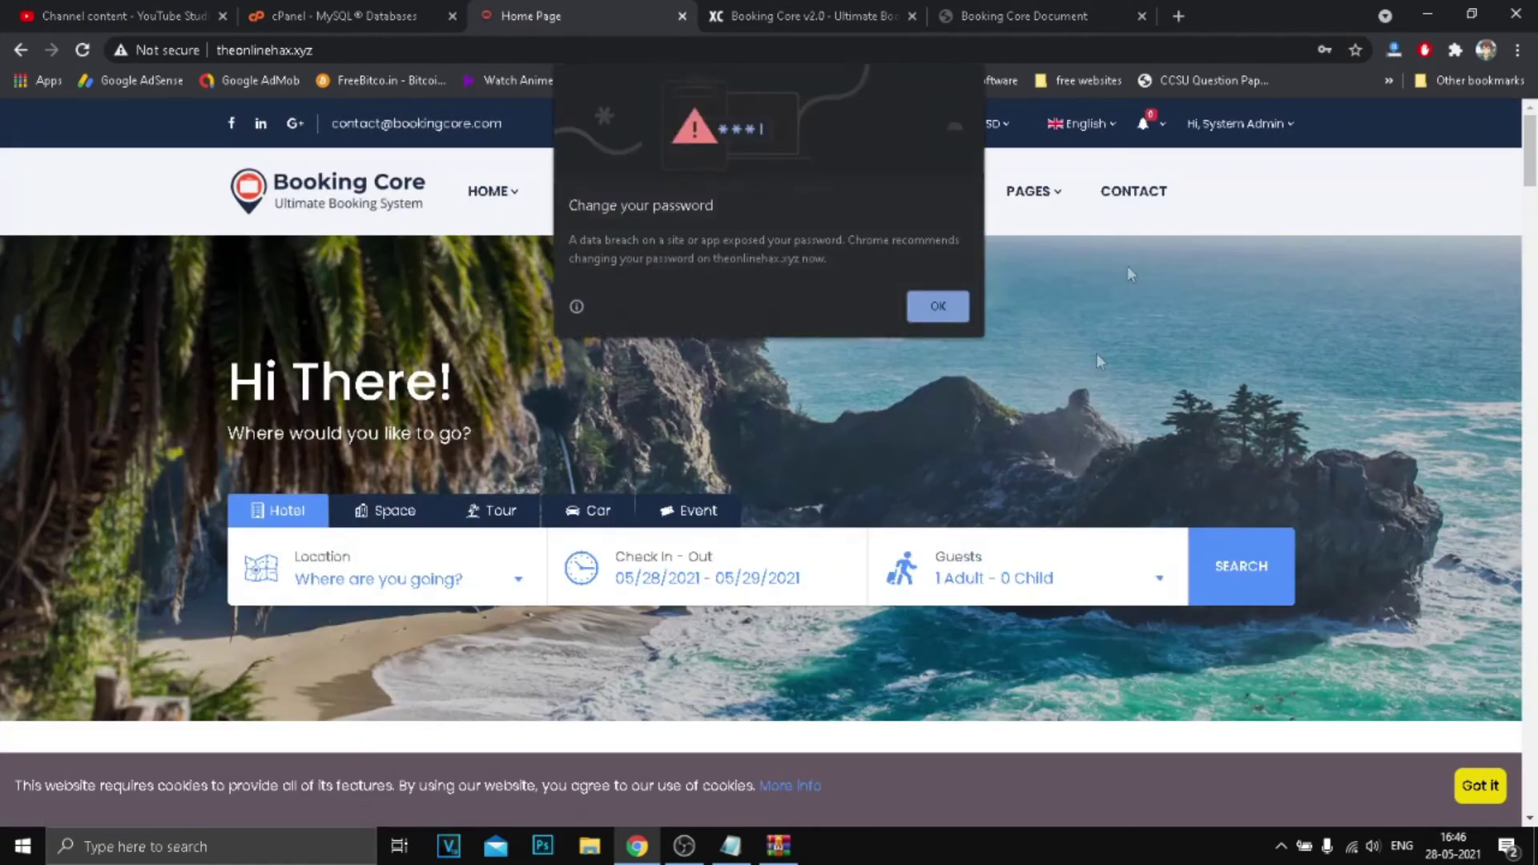
Dismiss the password breach warning and go to the admin dashboard.
click(929, 302)
click(1213, 126)
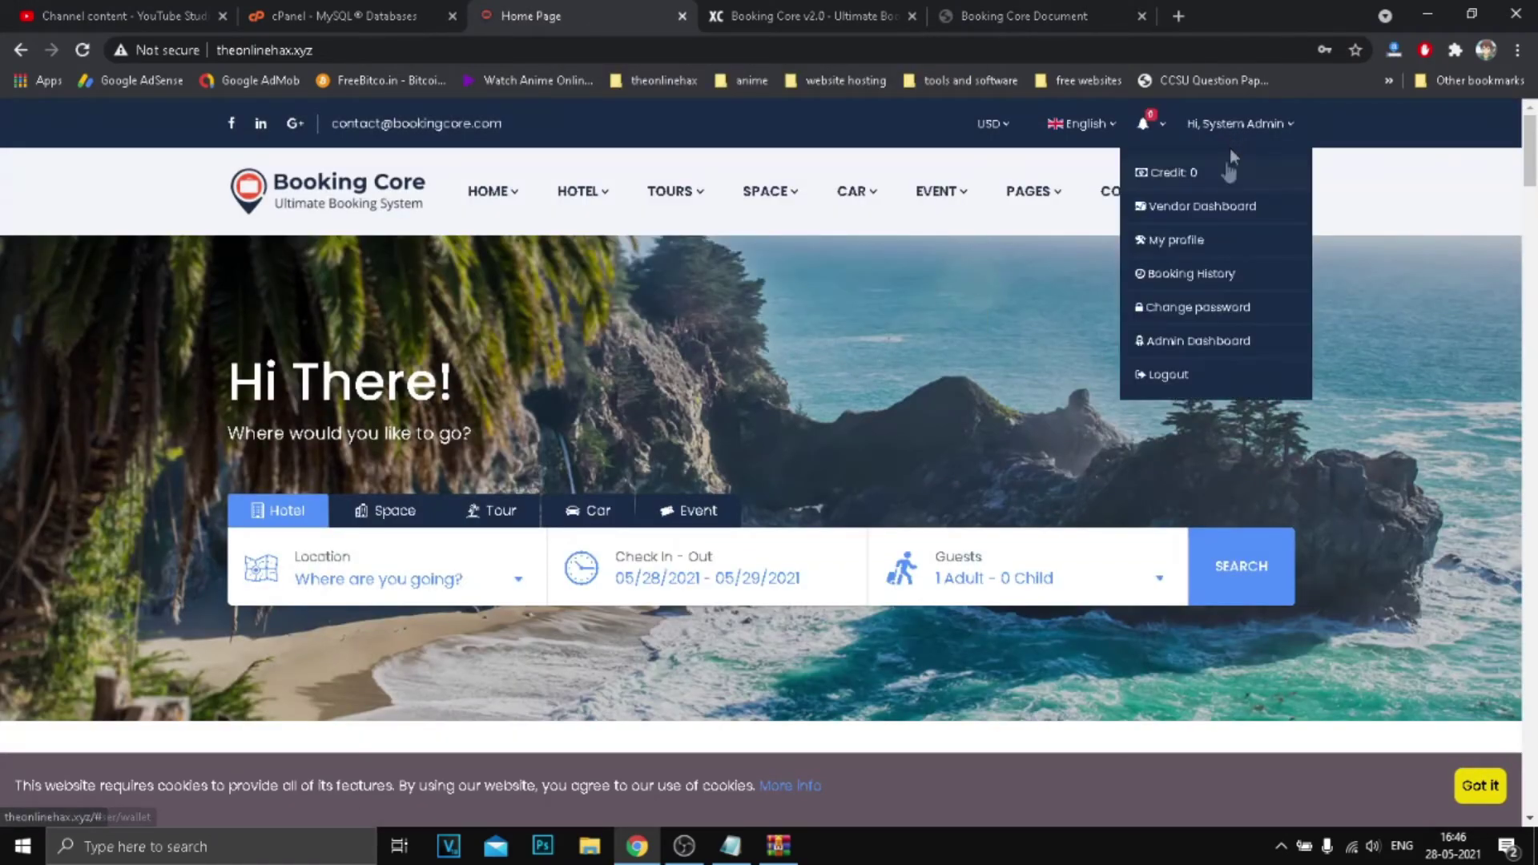
click(1186, 343)
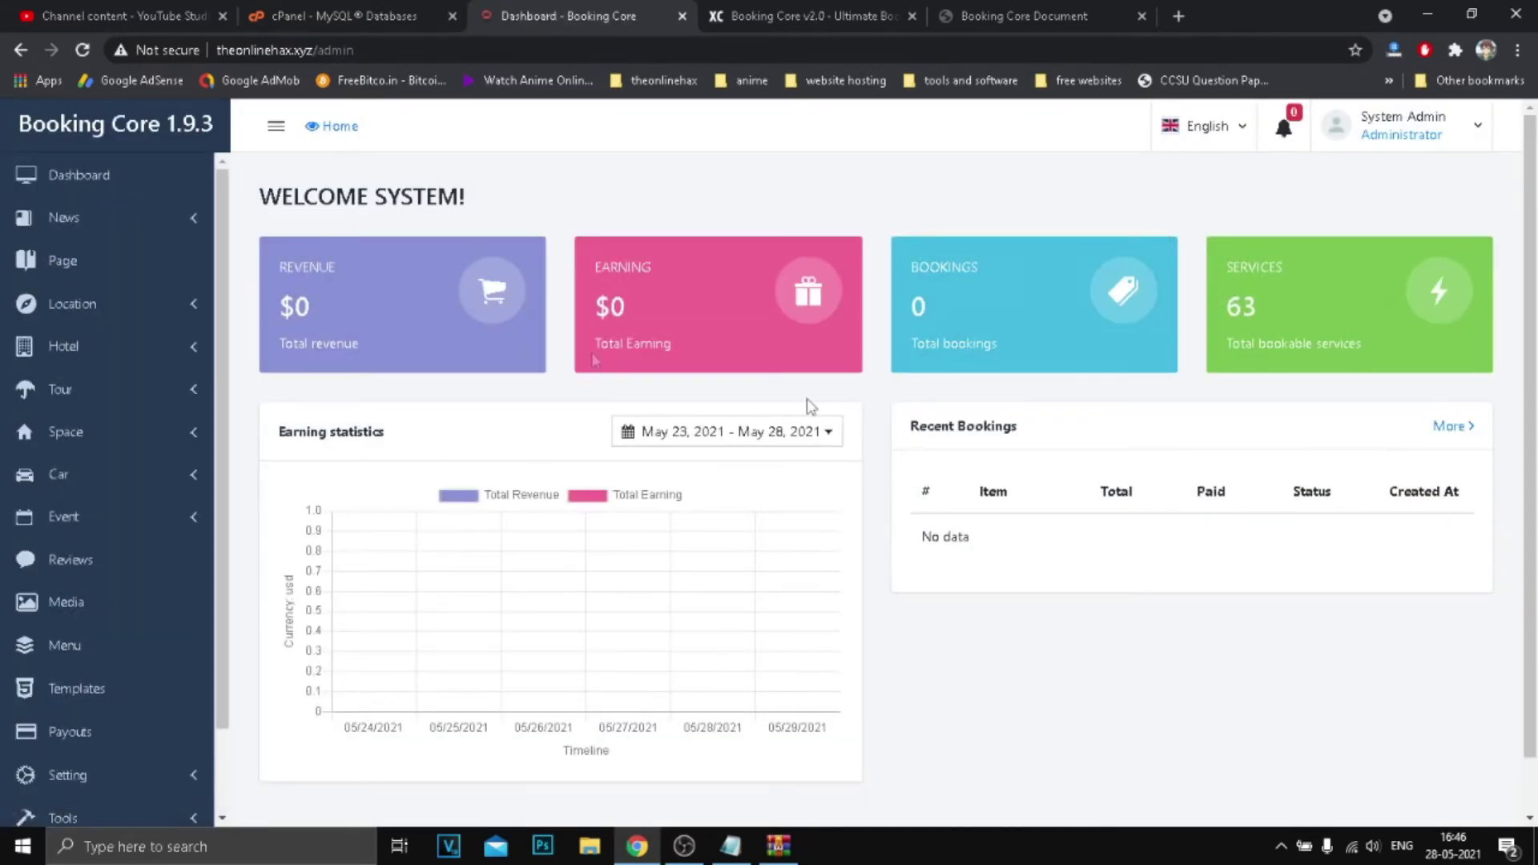
scroll(341, 309, down, 1)
scroll(607, 357, up, 1)
Review the 'Morning in the Northern sea' post's published status and Egyptian version, then return to the news listing.
click(96, 219)
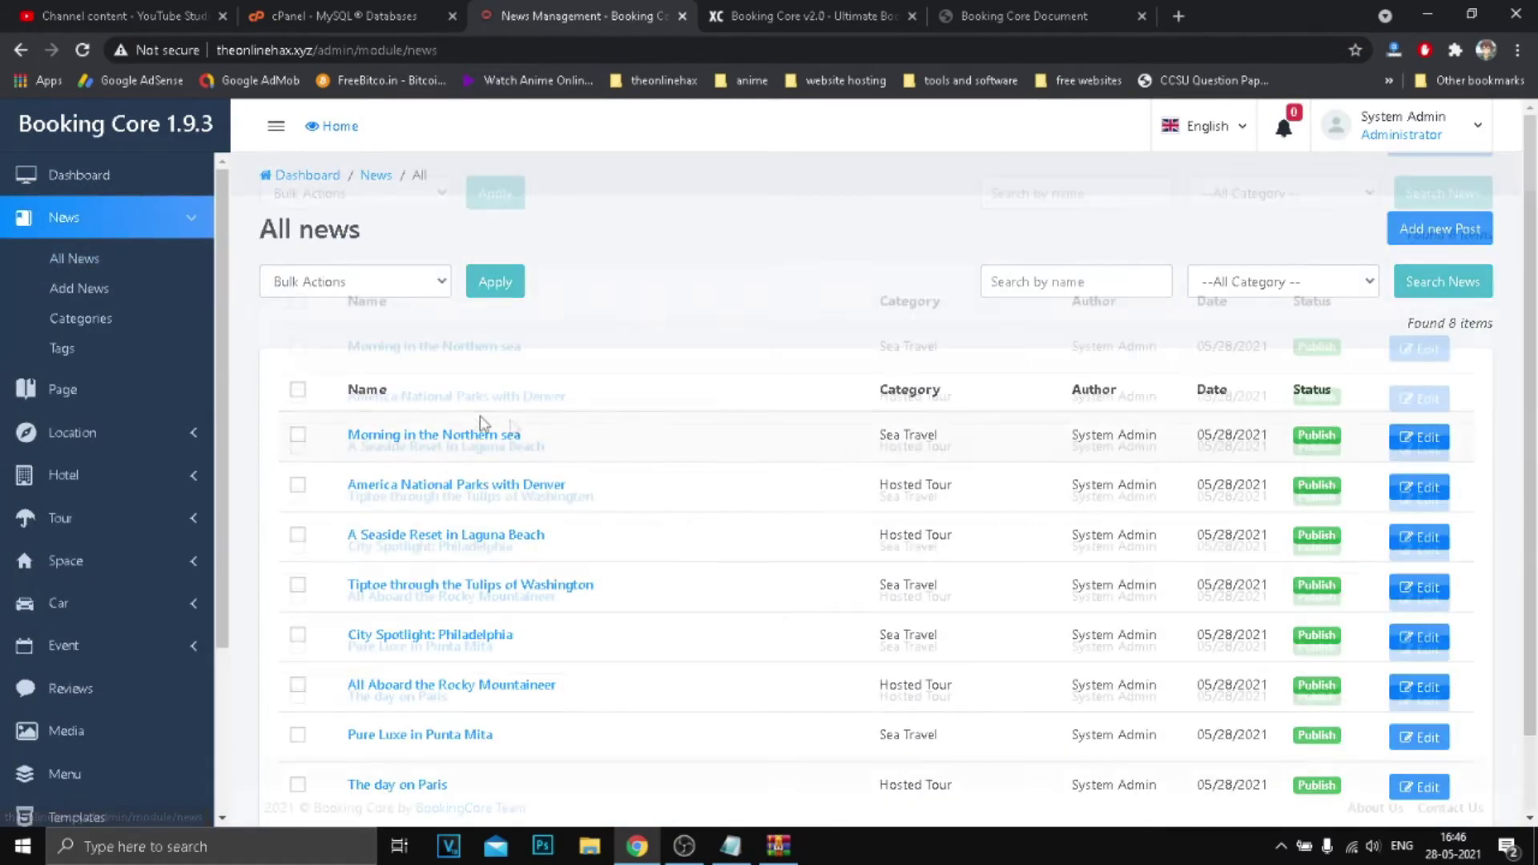
scroll(1209, 290, down, 1)
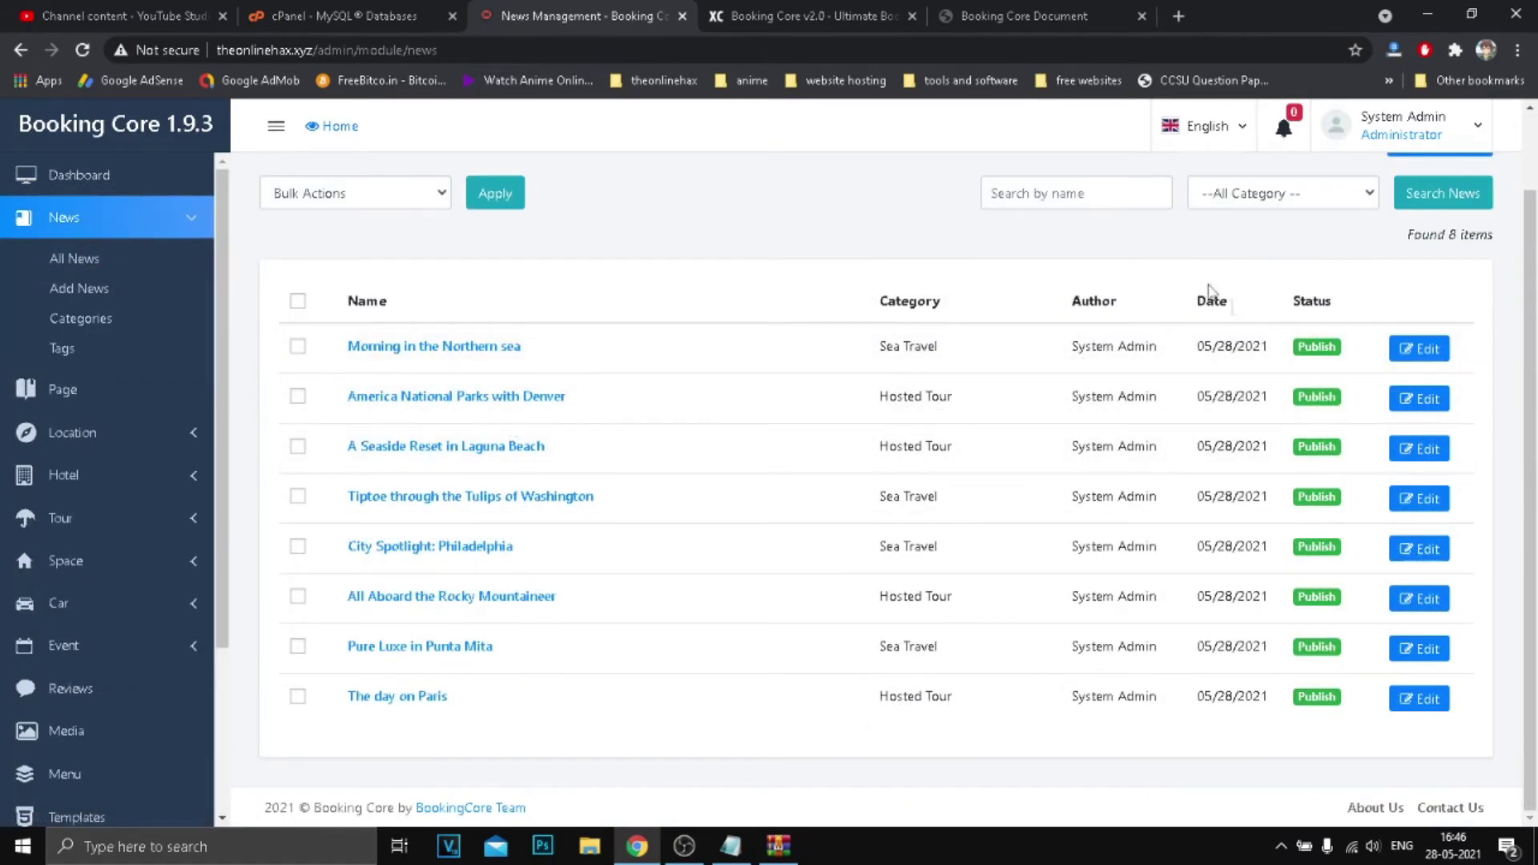
click(1393, 350)
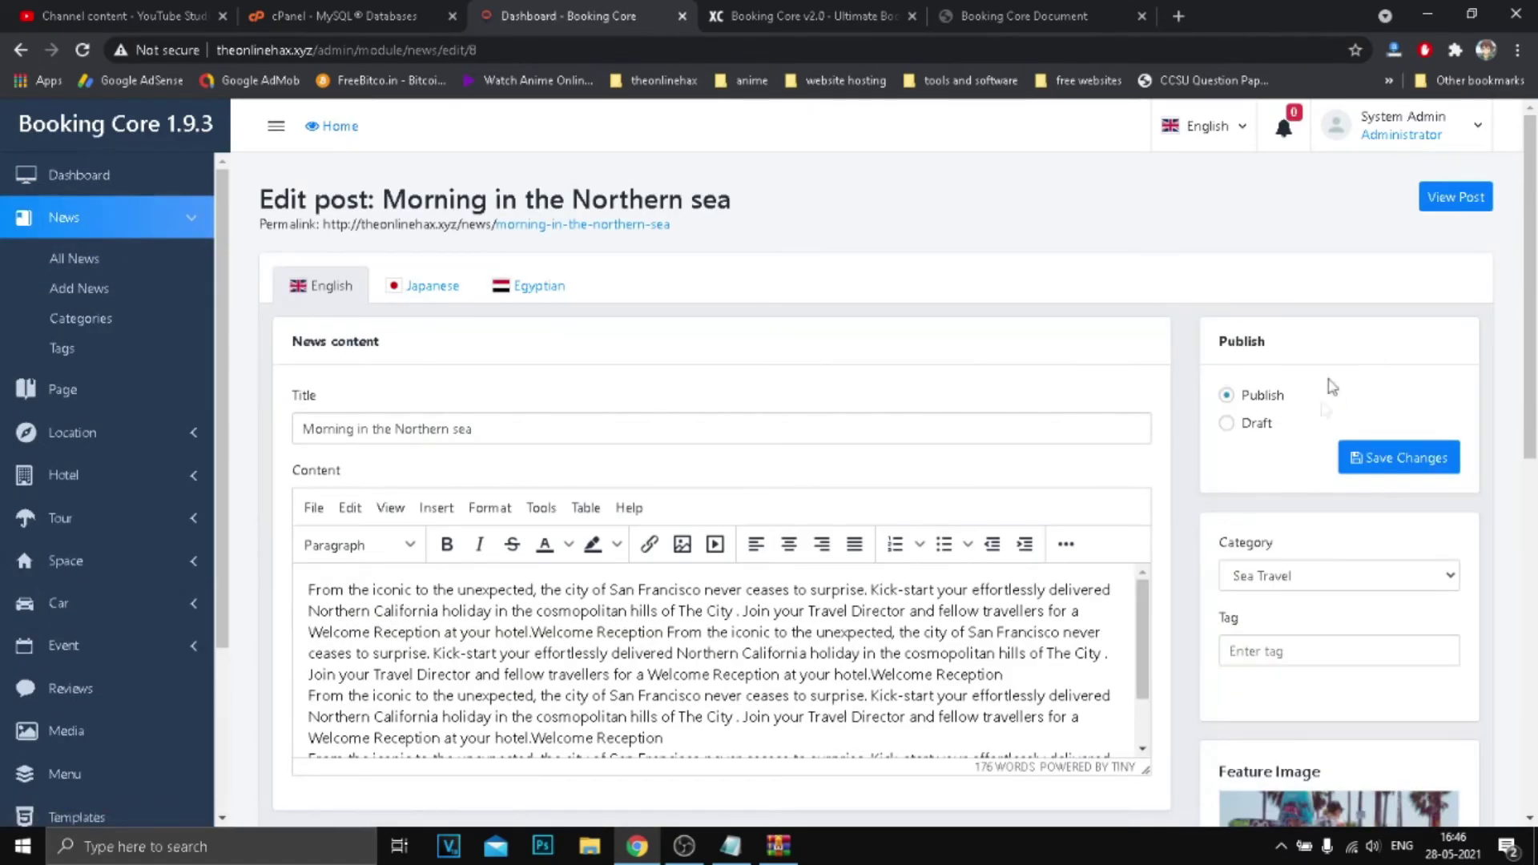
scroll(1331, 387, down, 10)
scroll(1067, 397, up, 10)
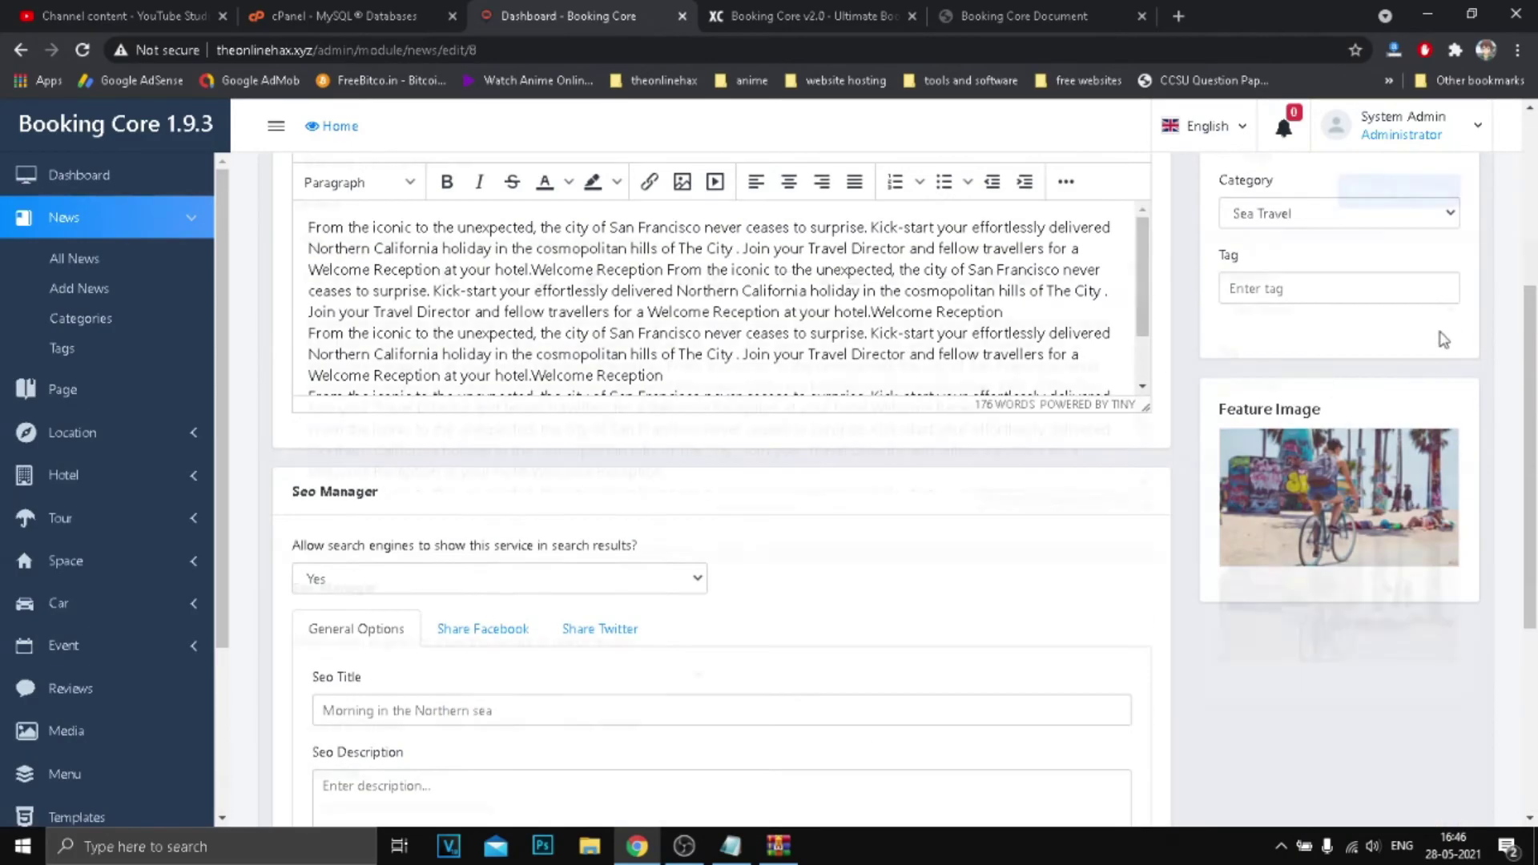
click(1262, 397)
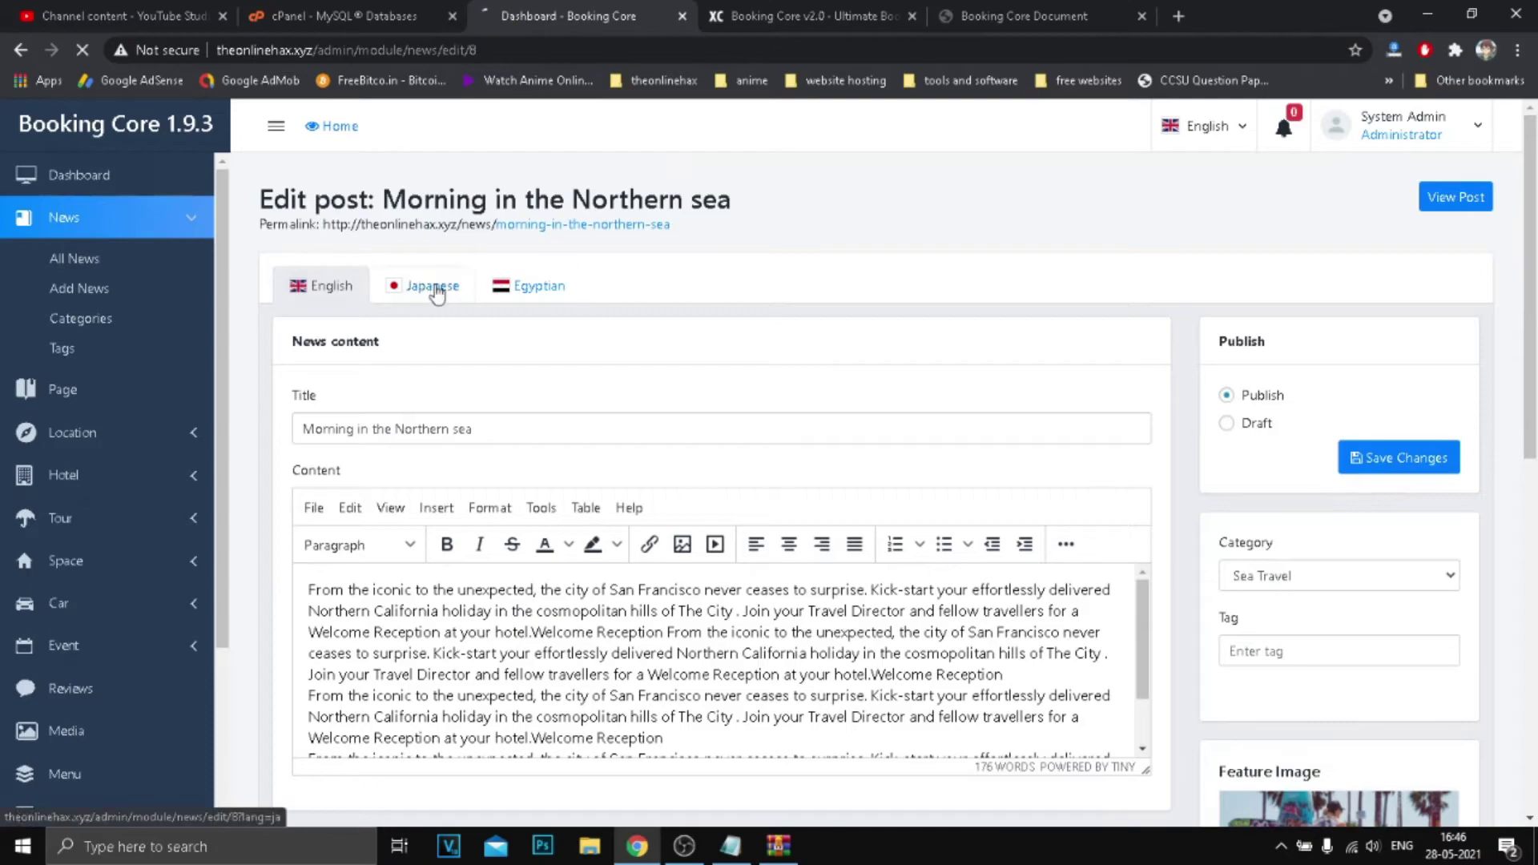
click(537, 289)
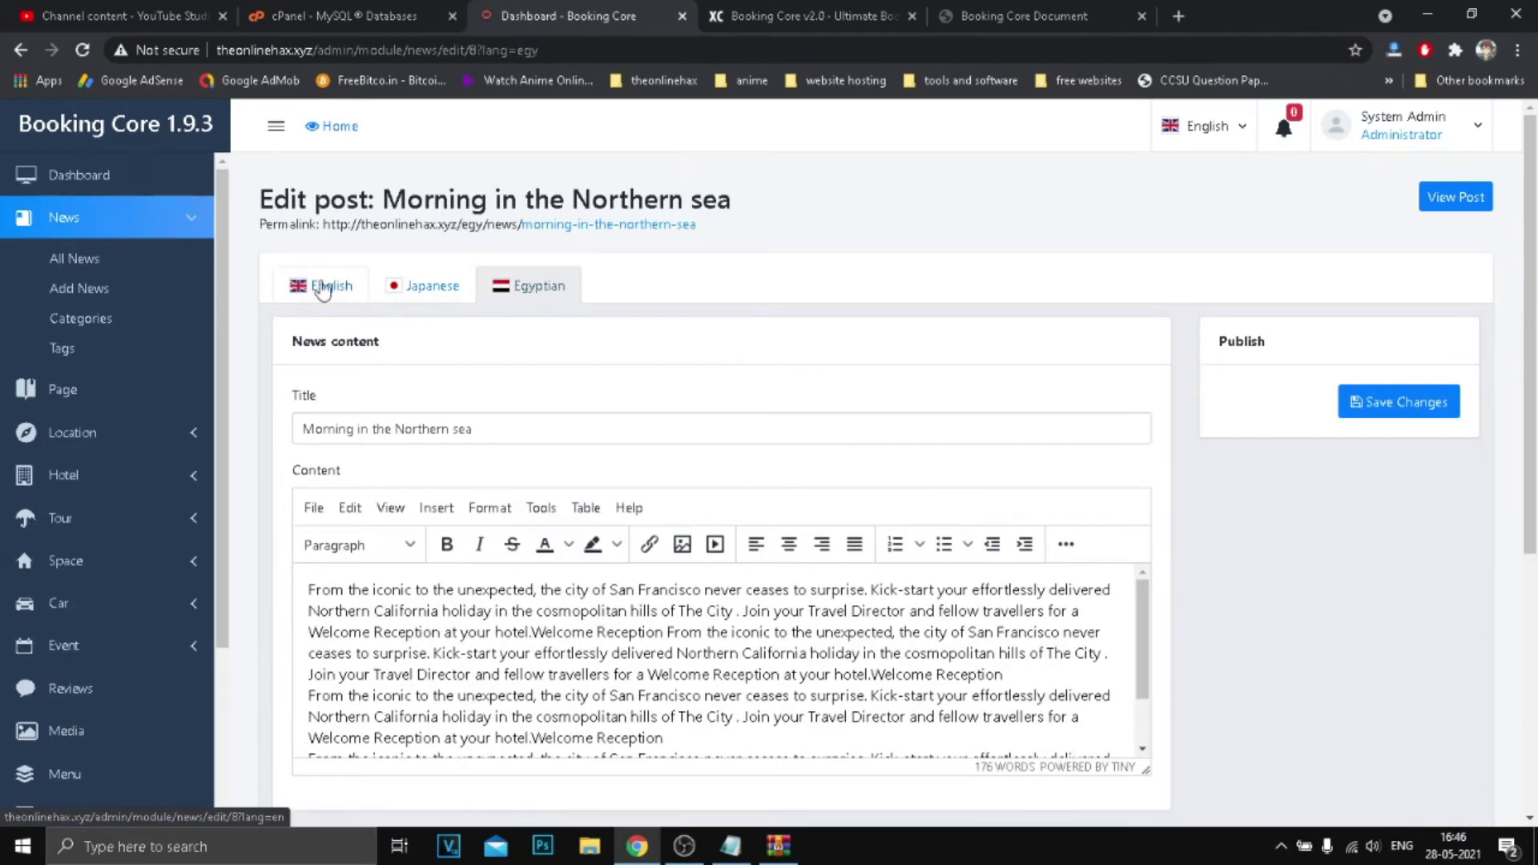
click(77, 261)
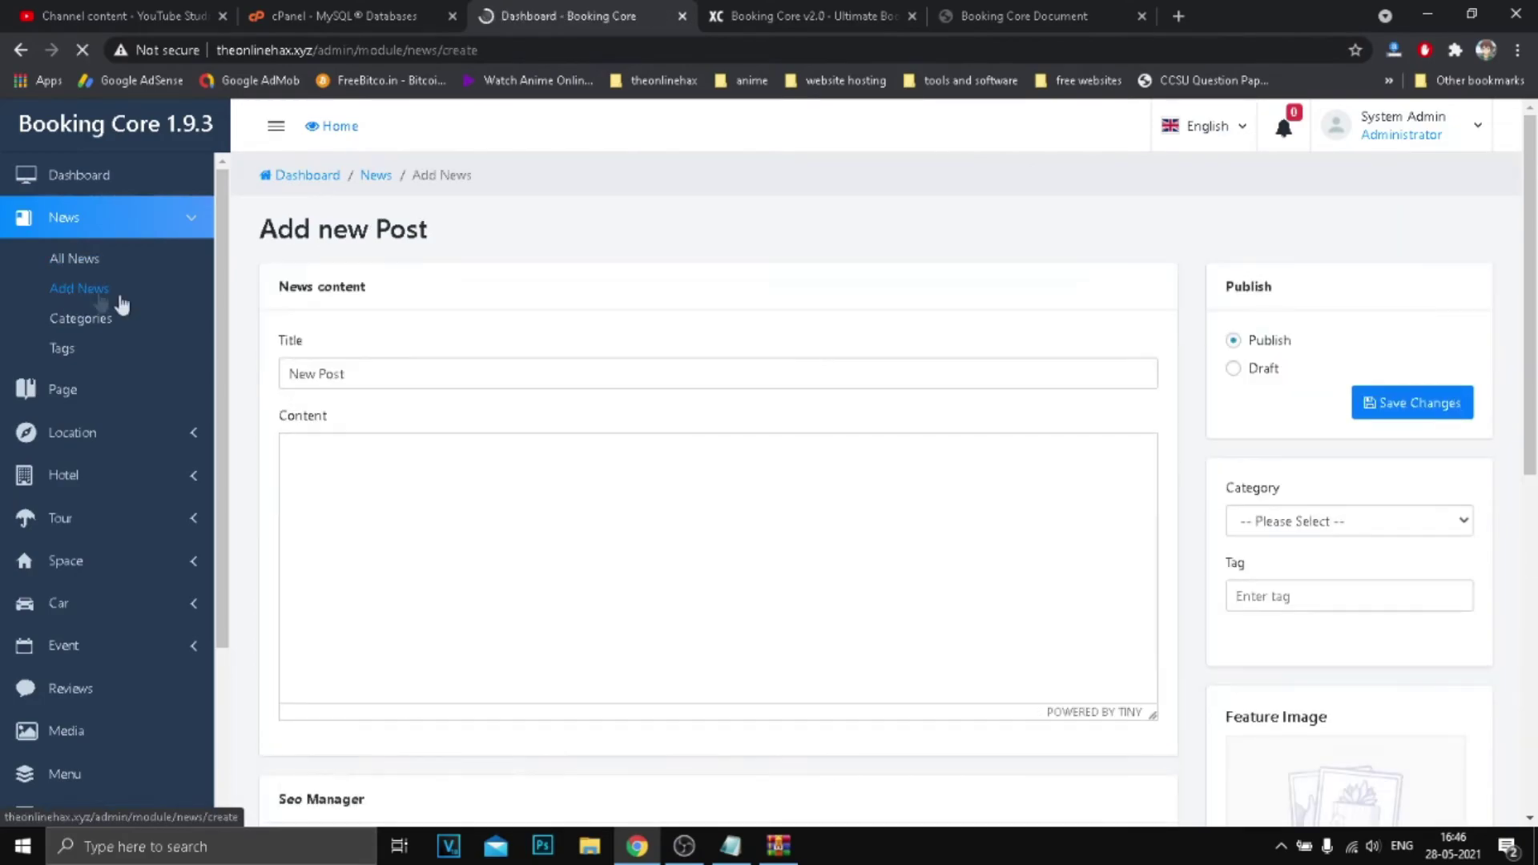
scroll(441, 364, down, 10)
scroll(486, 372, up, 5)
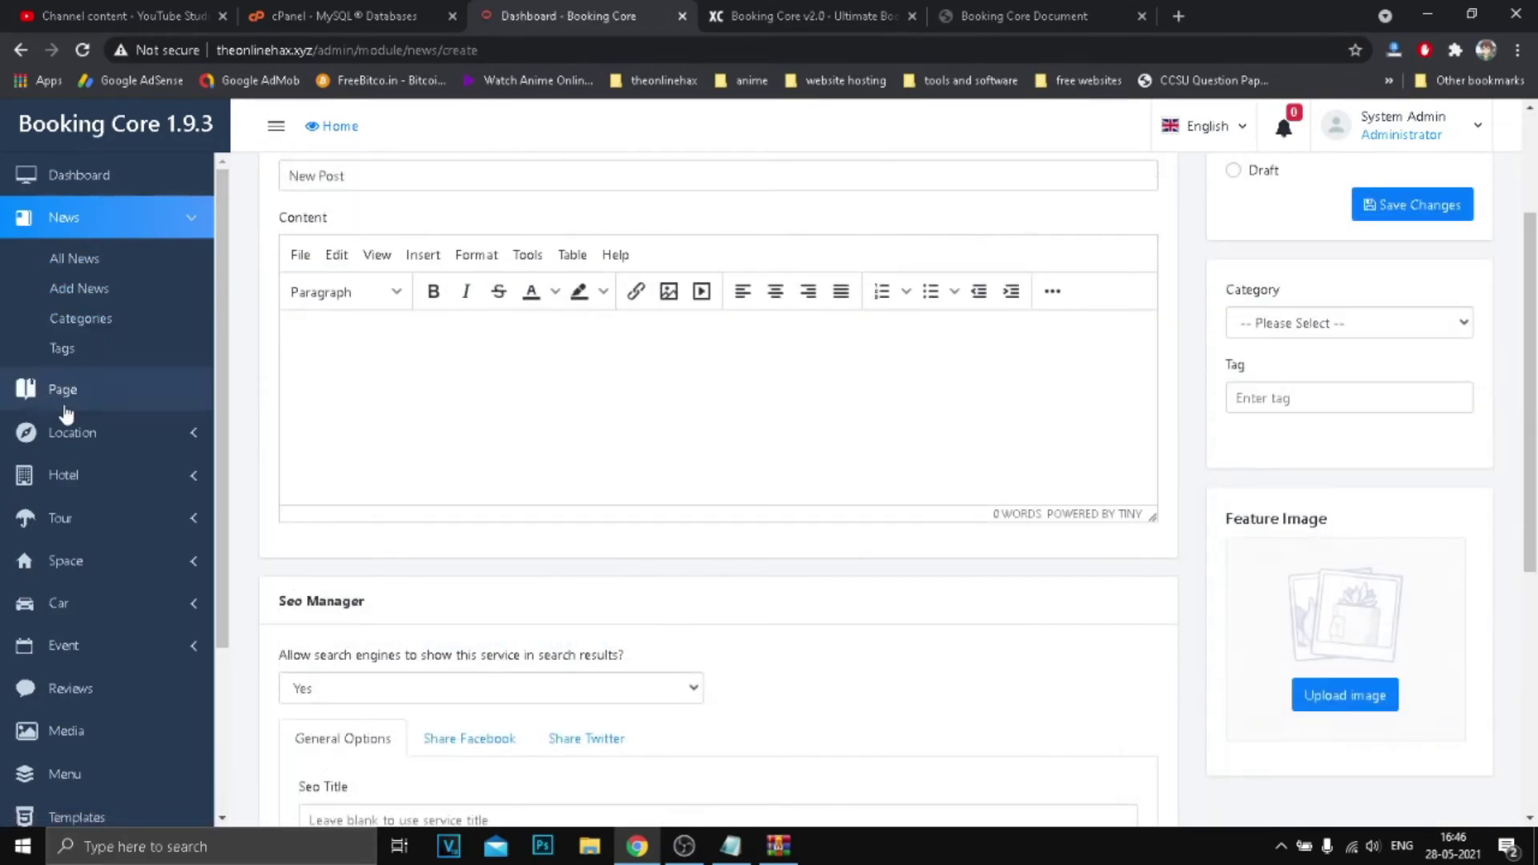
Browse Pages and Locations, dismissing the Google Maps error, then open the 11-hotel list.
click(86, 393)
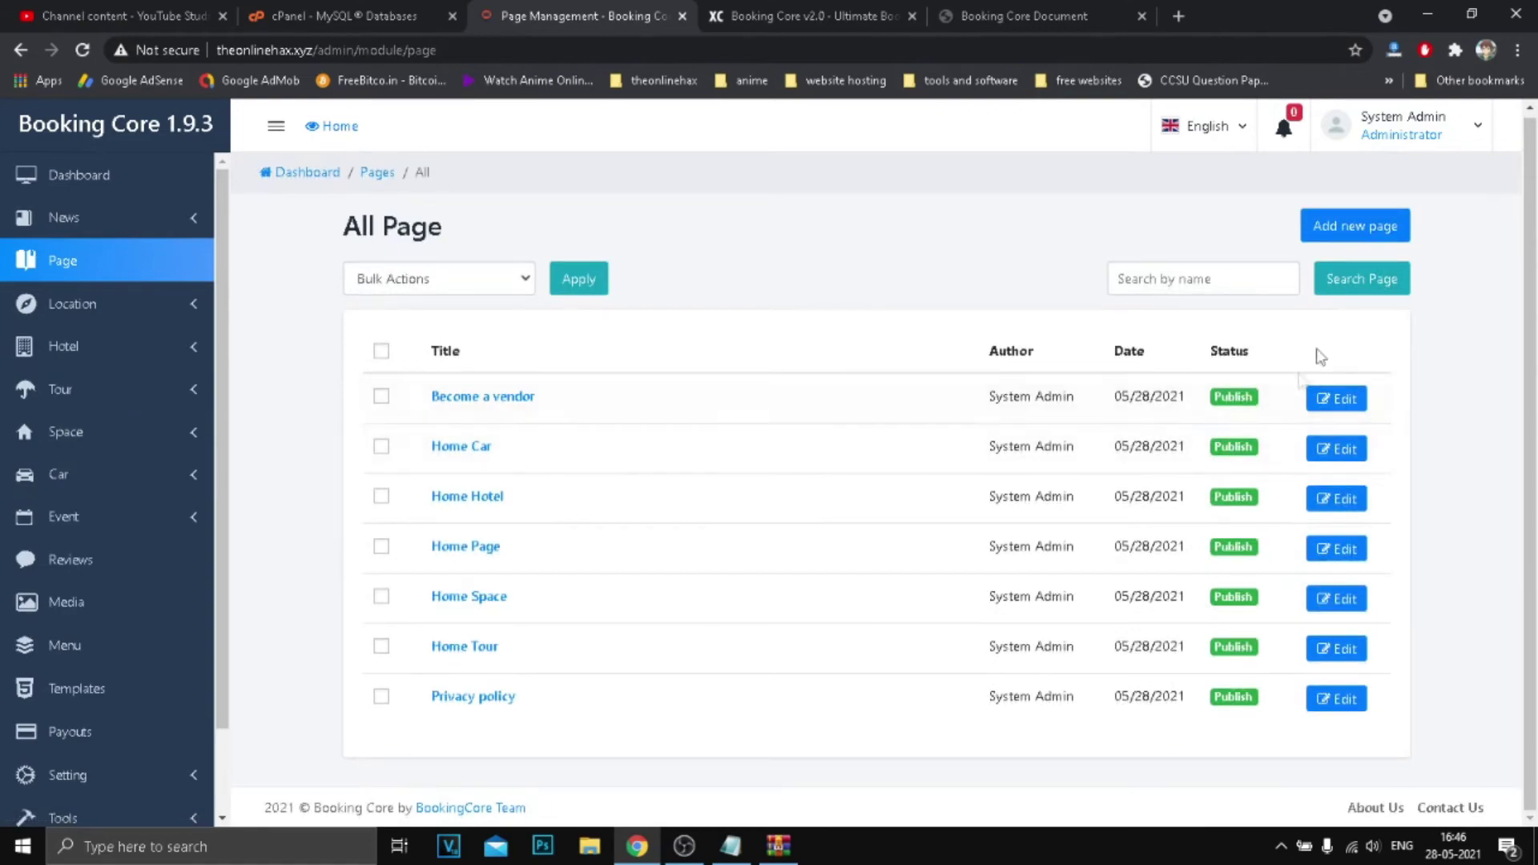
click(104, 314)
scroll(663, 443, down, 6)
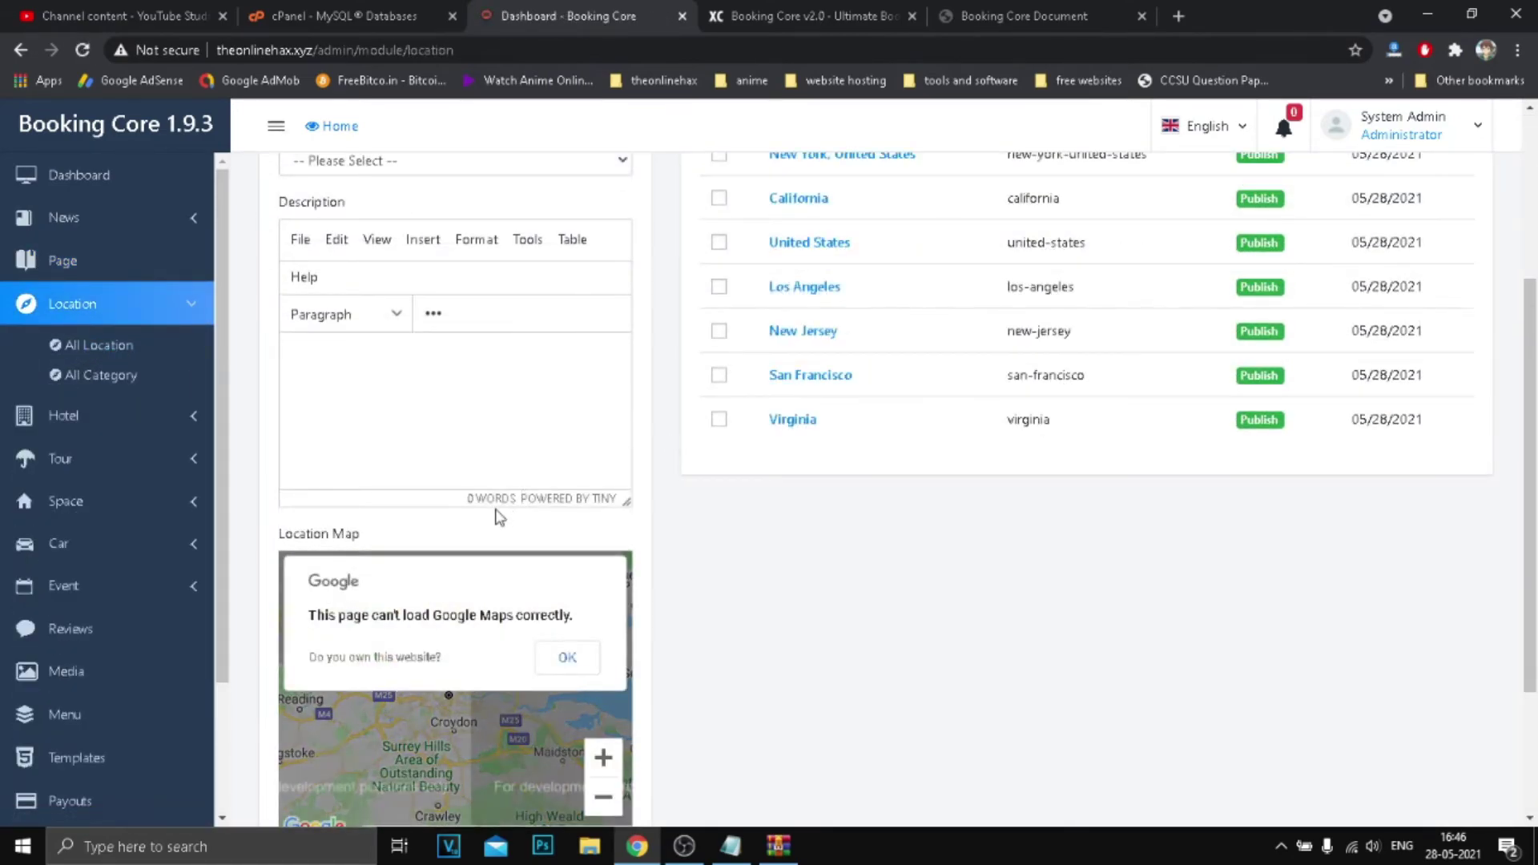
click(567, 449)
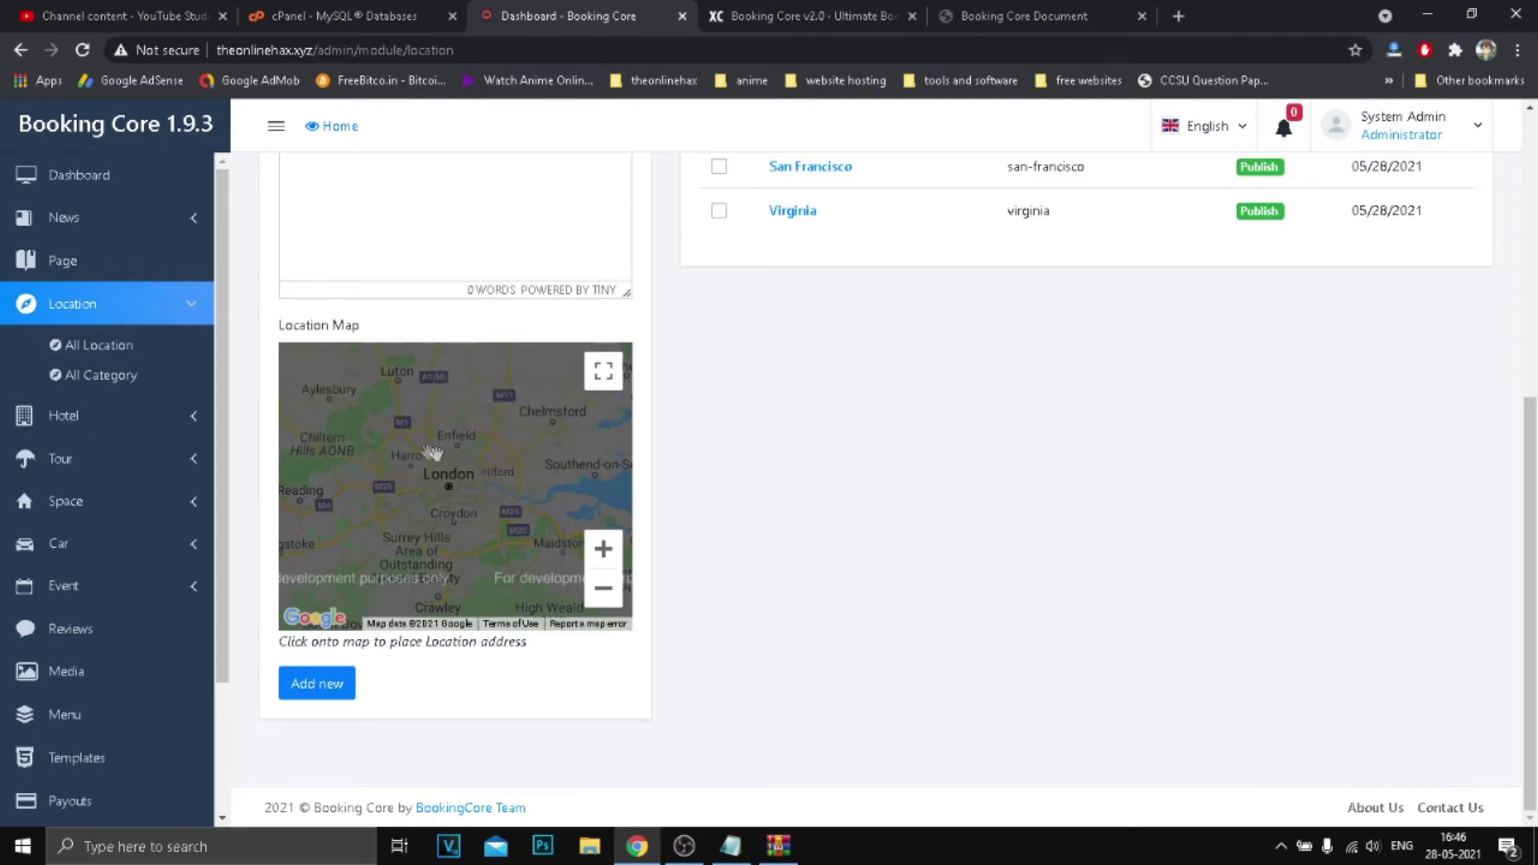
scroll(697, 449, up, 5)
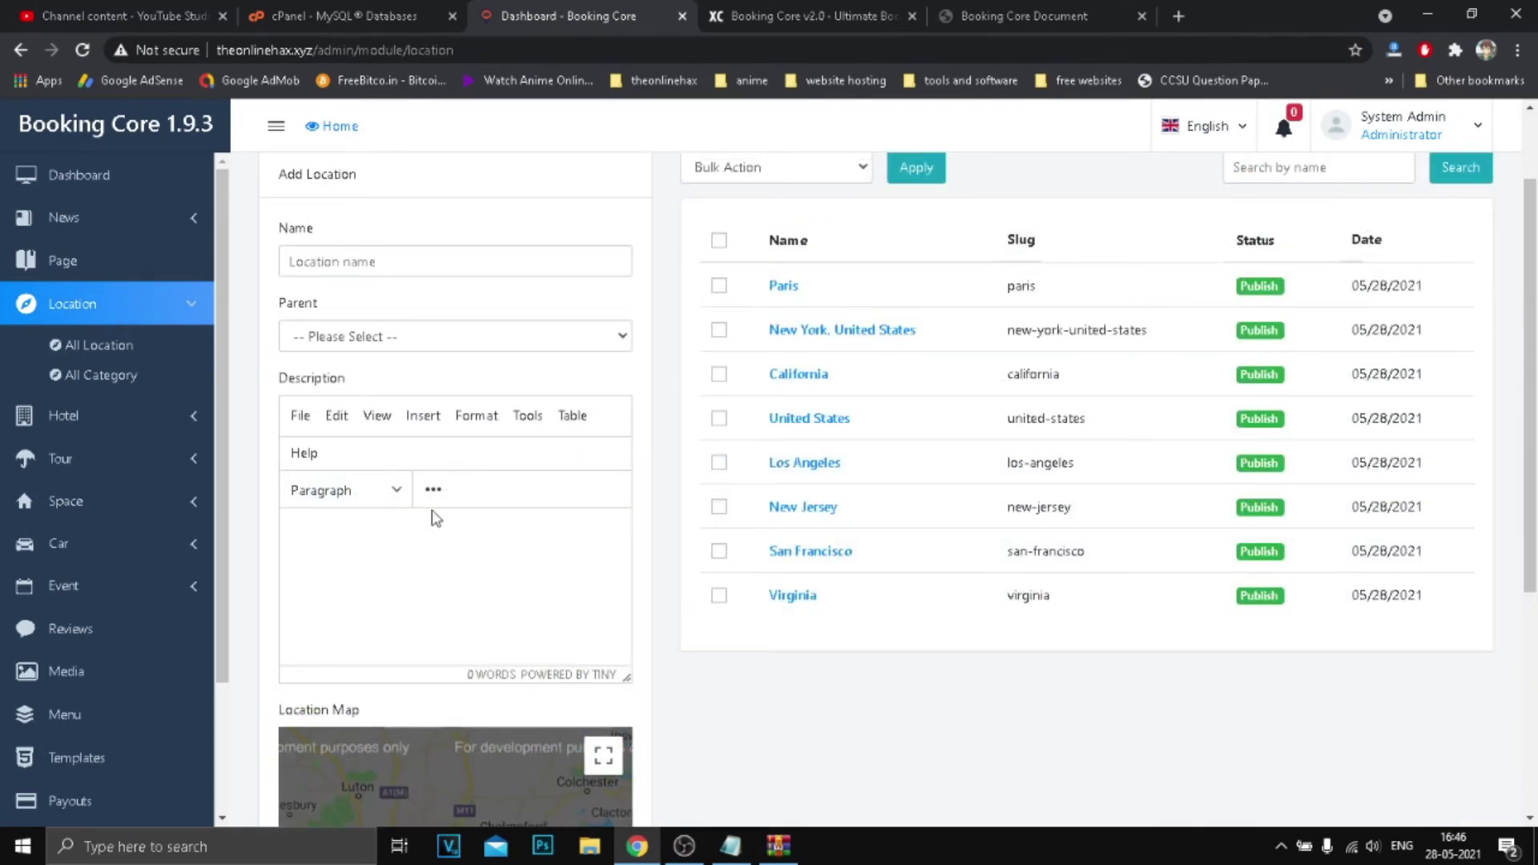
click(392, 490)
click(485, 562)
scroll(1194, 476, down, 5)
scroll(1194, 477, up, 10)
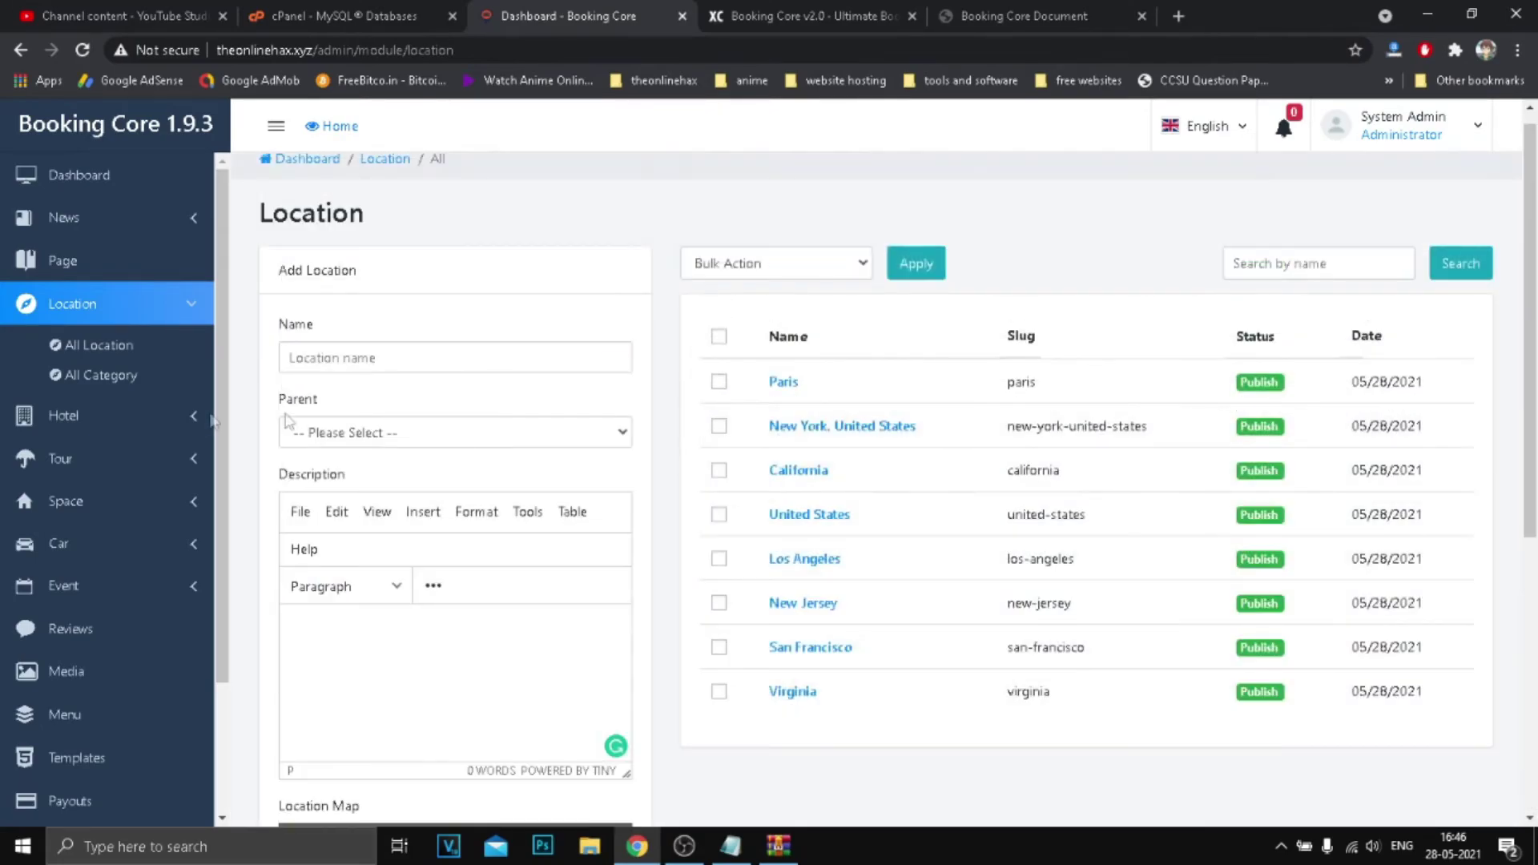
click(122, 425)
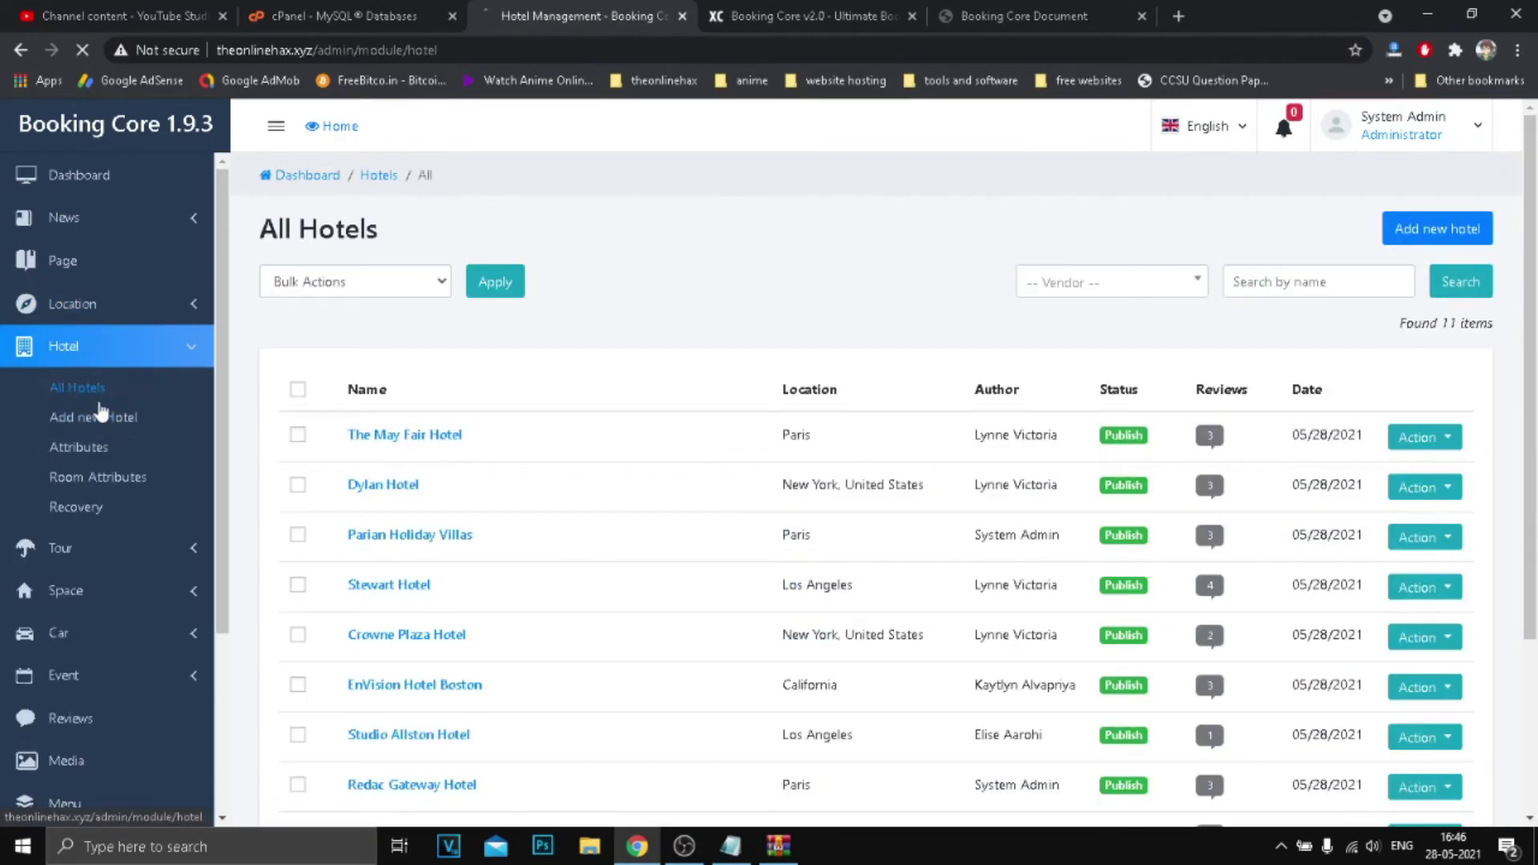
Open The May Fair Hotel for editing from the All Hotels list.
scroll(1079, 433, down, 3)
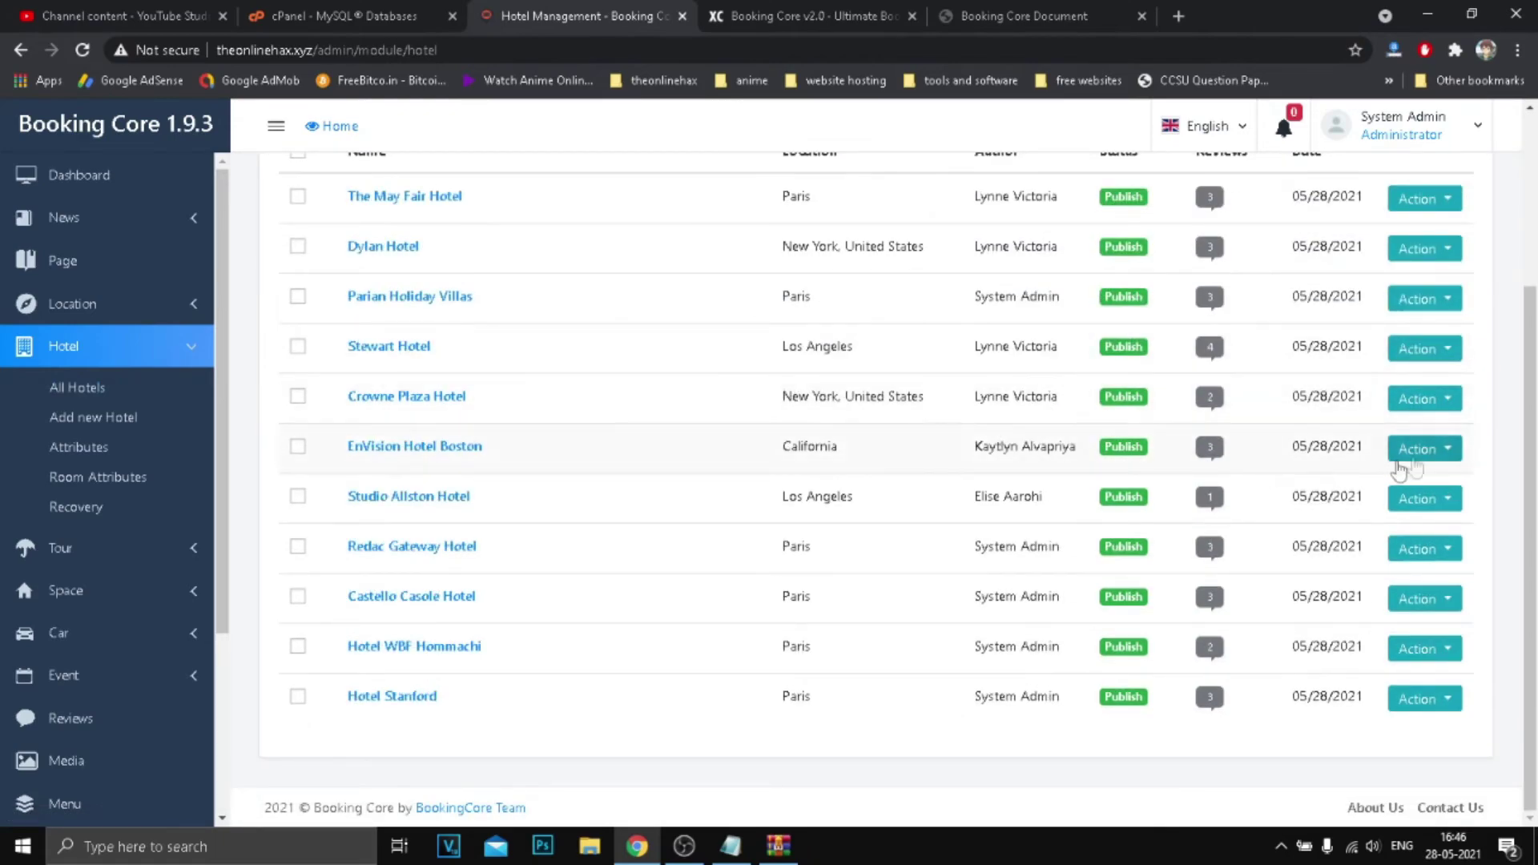
scroll(1400, 469, up, 3)
click(1440, 436)
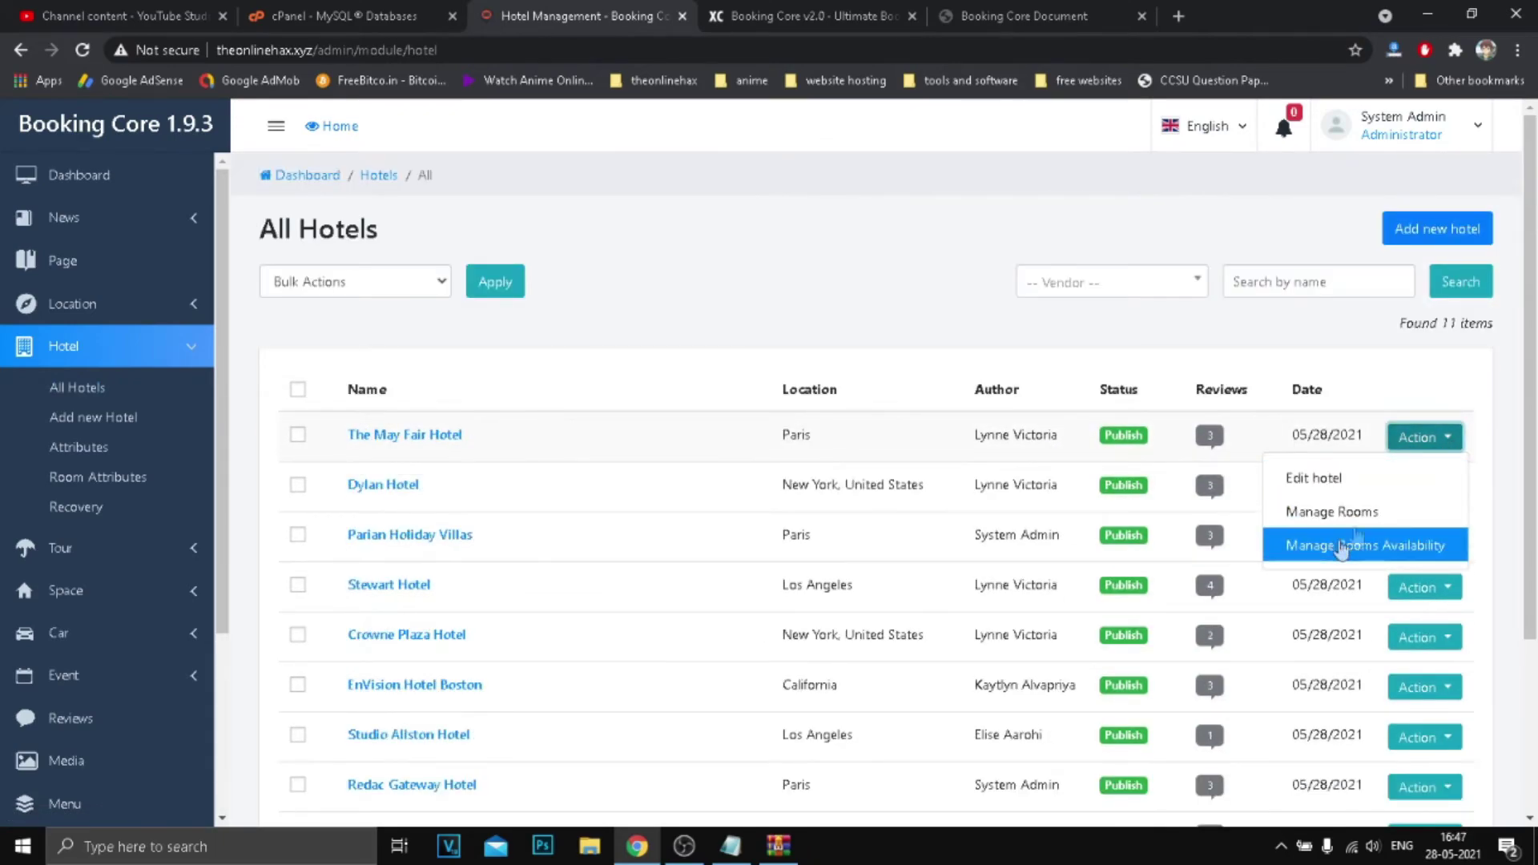
click(1338, 479)
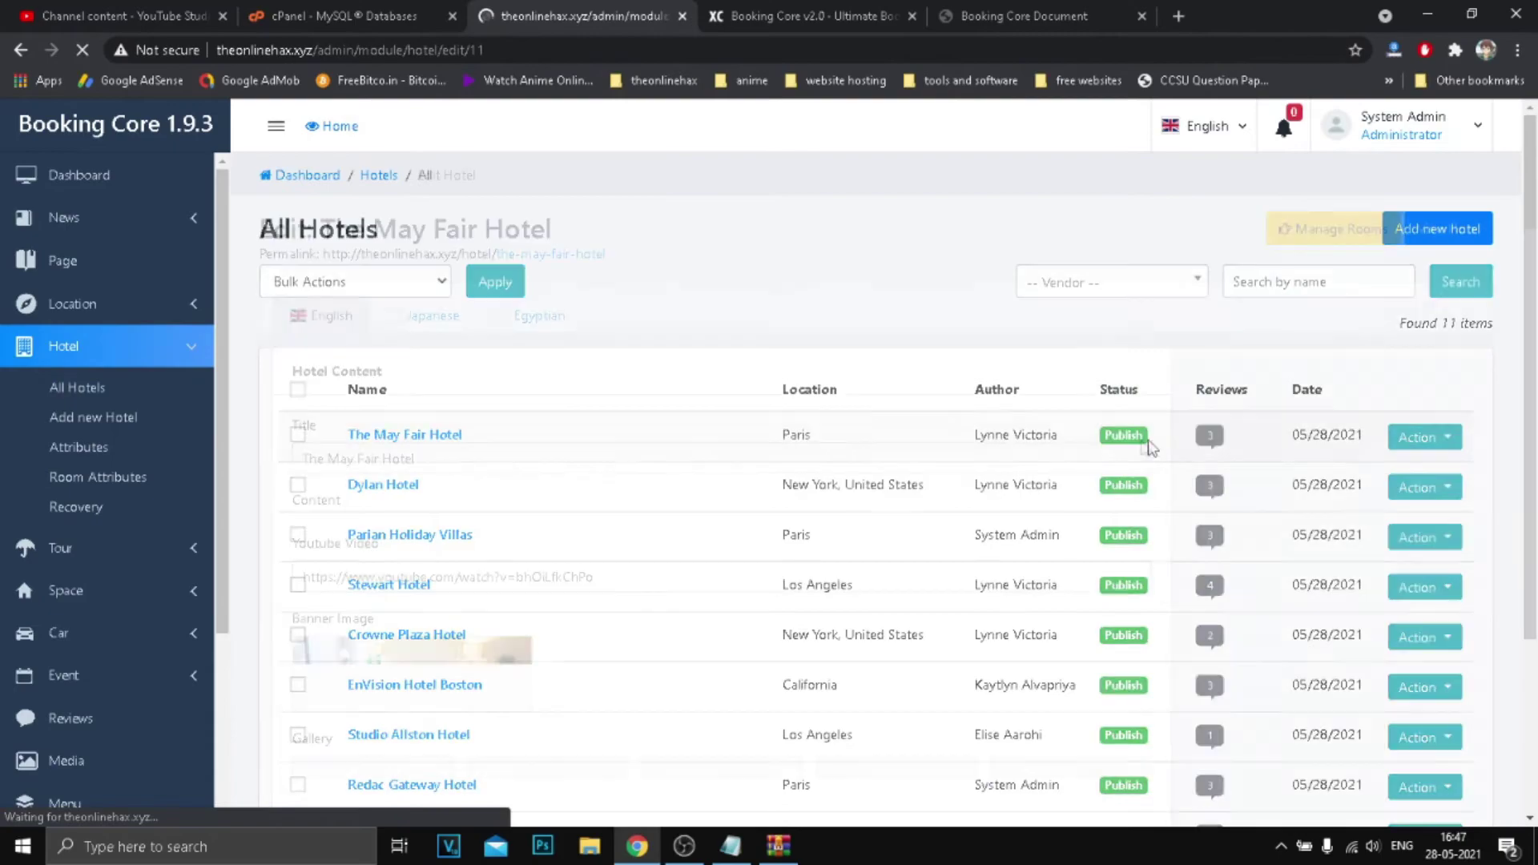
Review the hotel's details and save it as Publish, getting 'Hotel updated'.
scroll(809, 429, down, 5)
scroll(825, 408, down, 3)
scroll(1119, 449, up, 9)
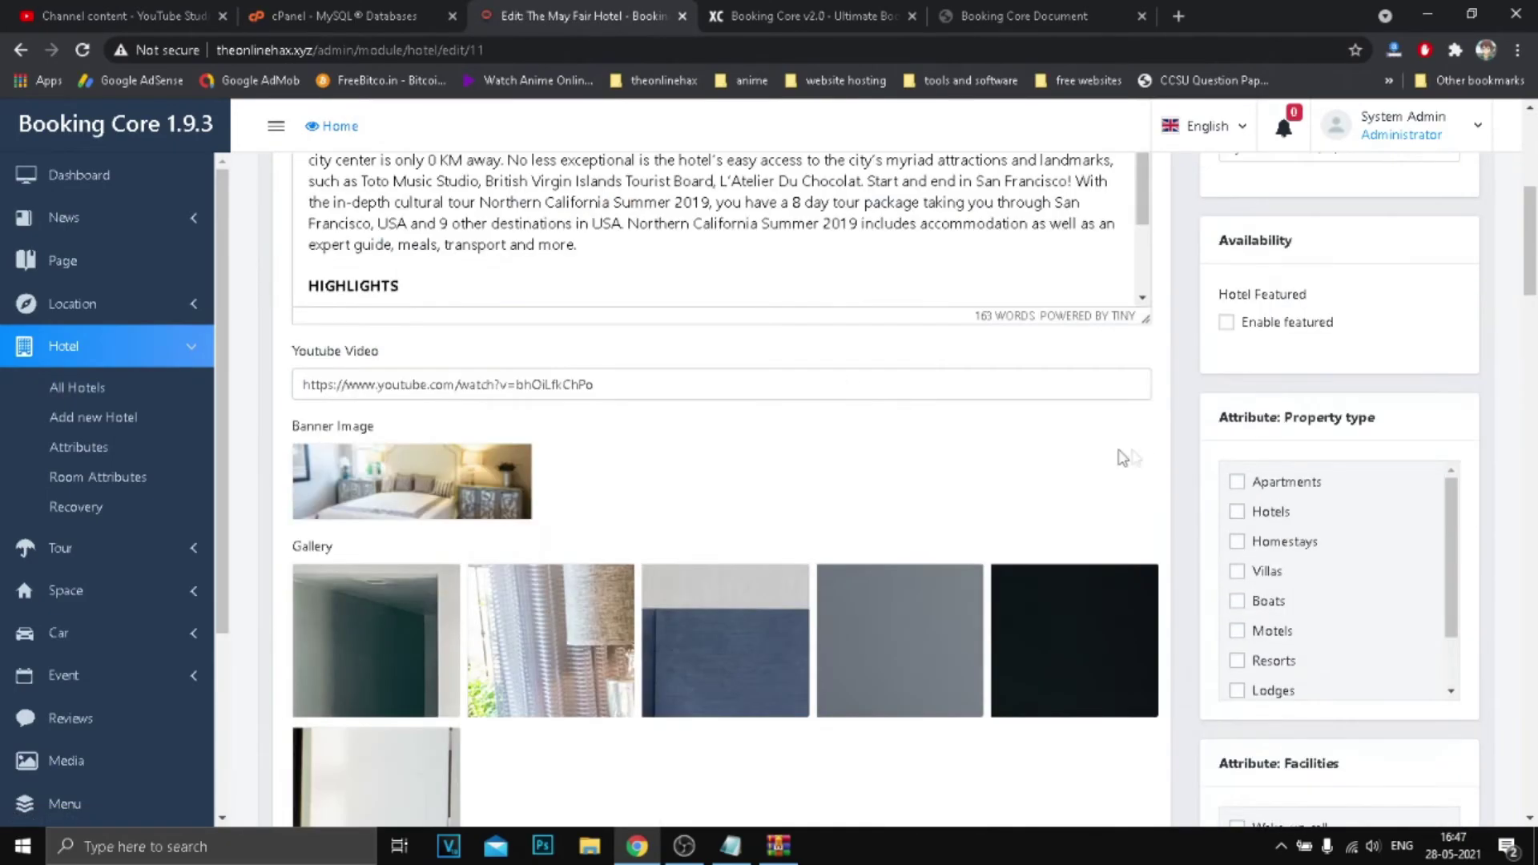
scroll(1274, 462, down, 7)
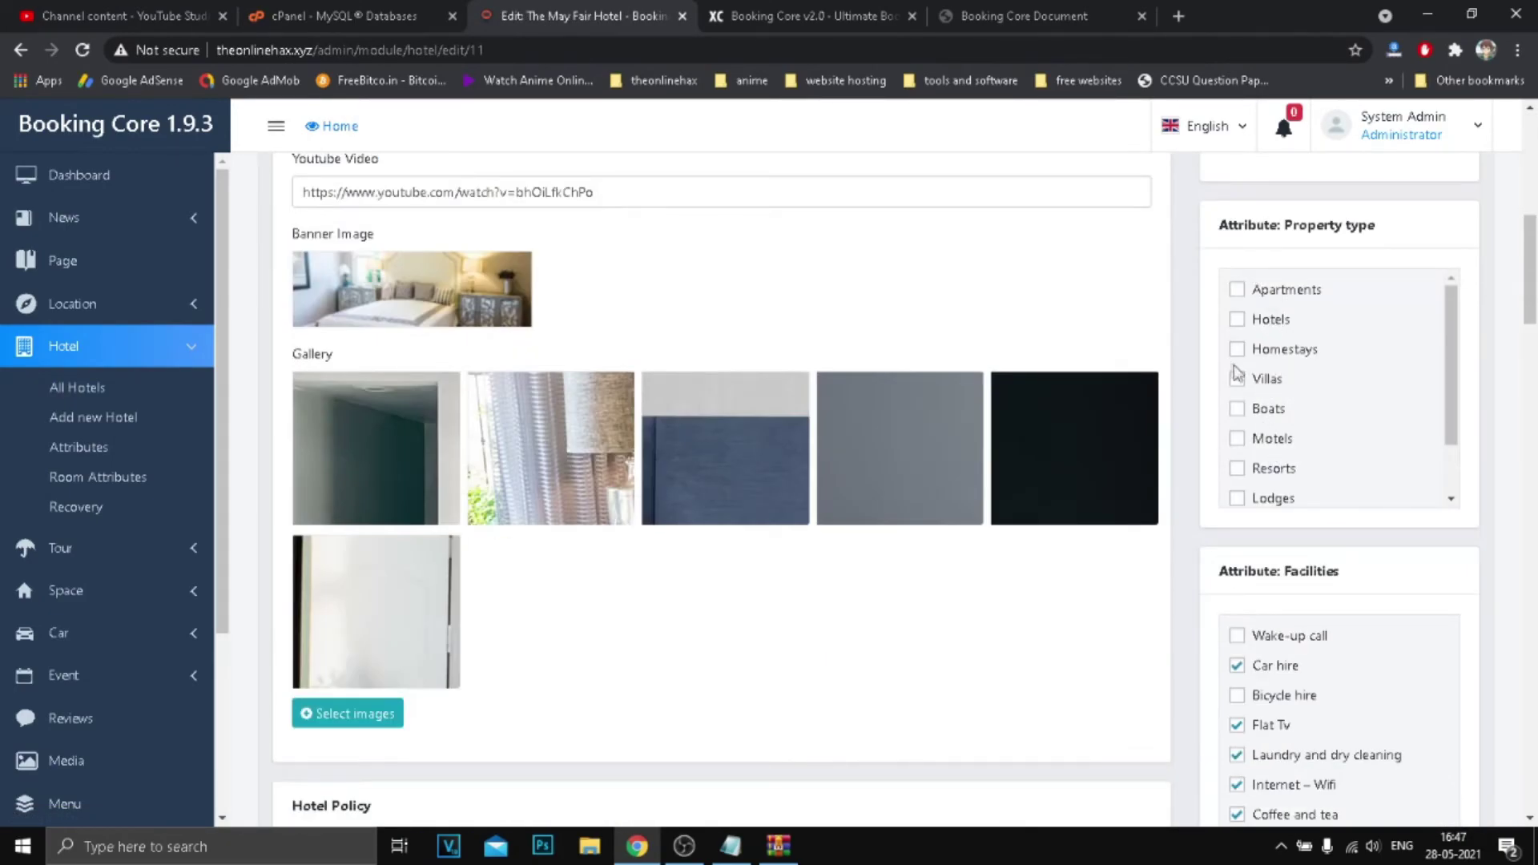
scroll(1136, 467, down, 20)
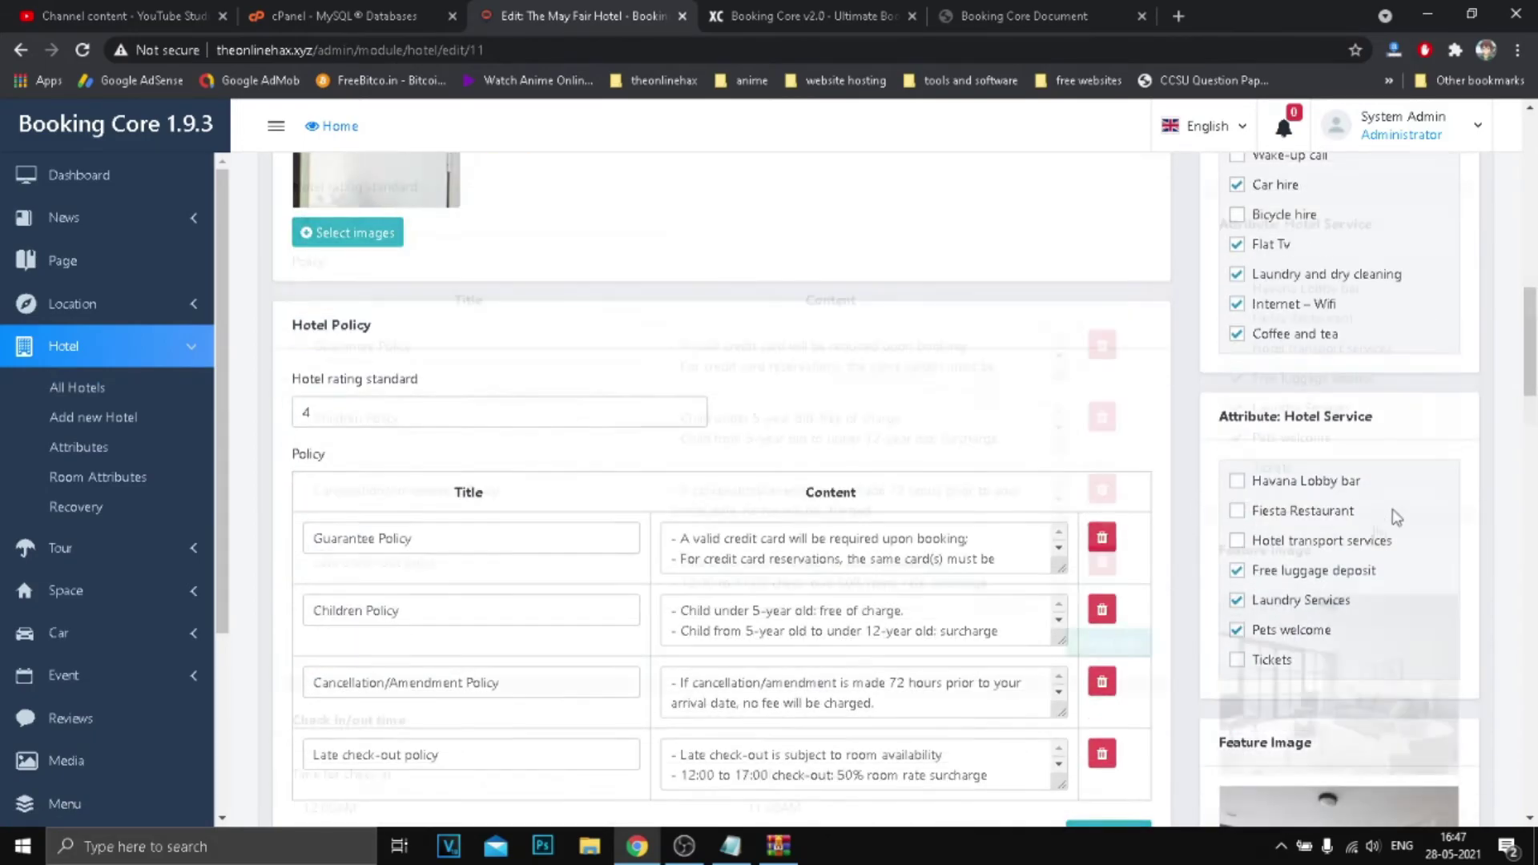
scroll(1148, 446, down, 10)
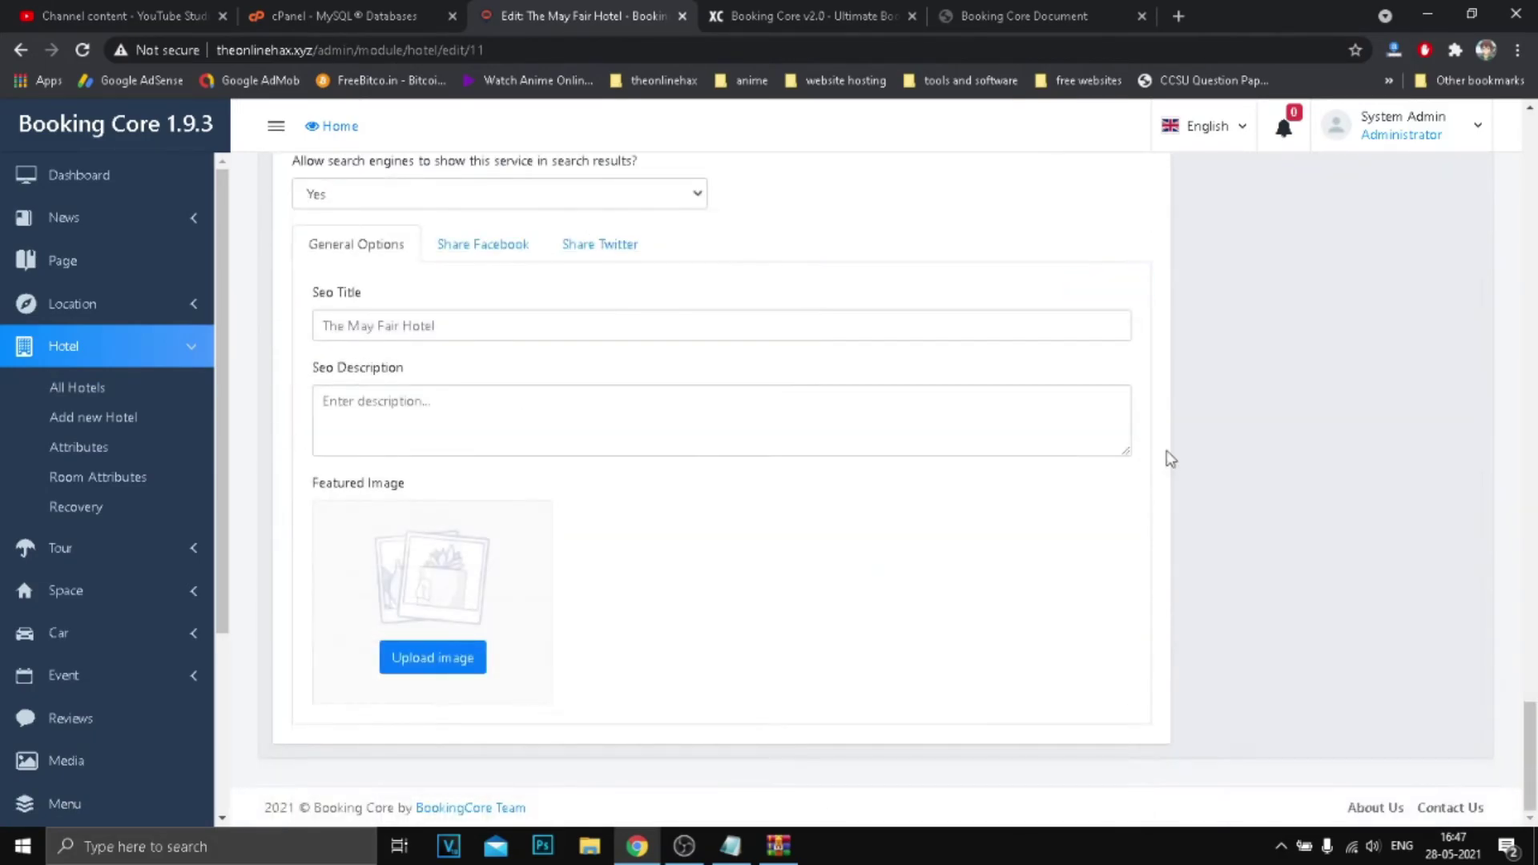
scroll(1383, 405, up, 20)
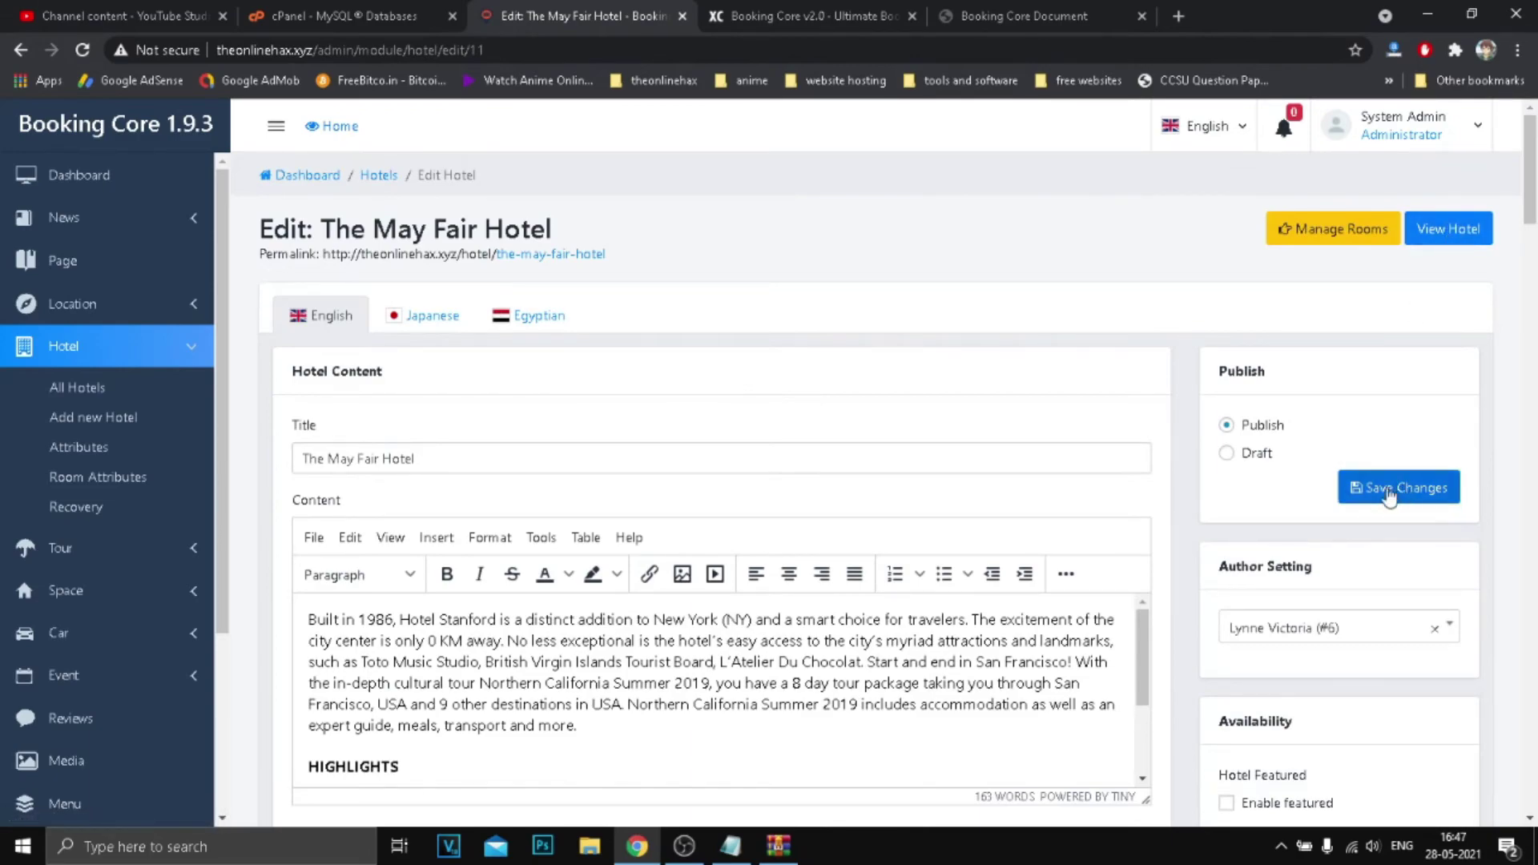
click(1226, 425)
click(1399, 488)
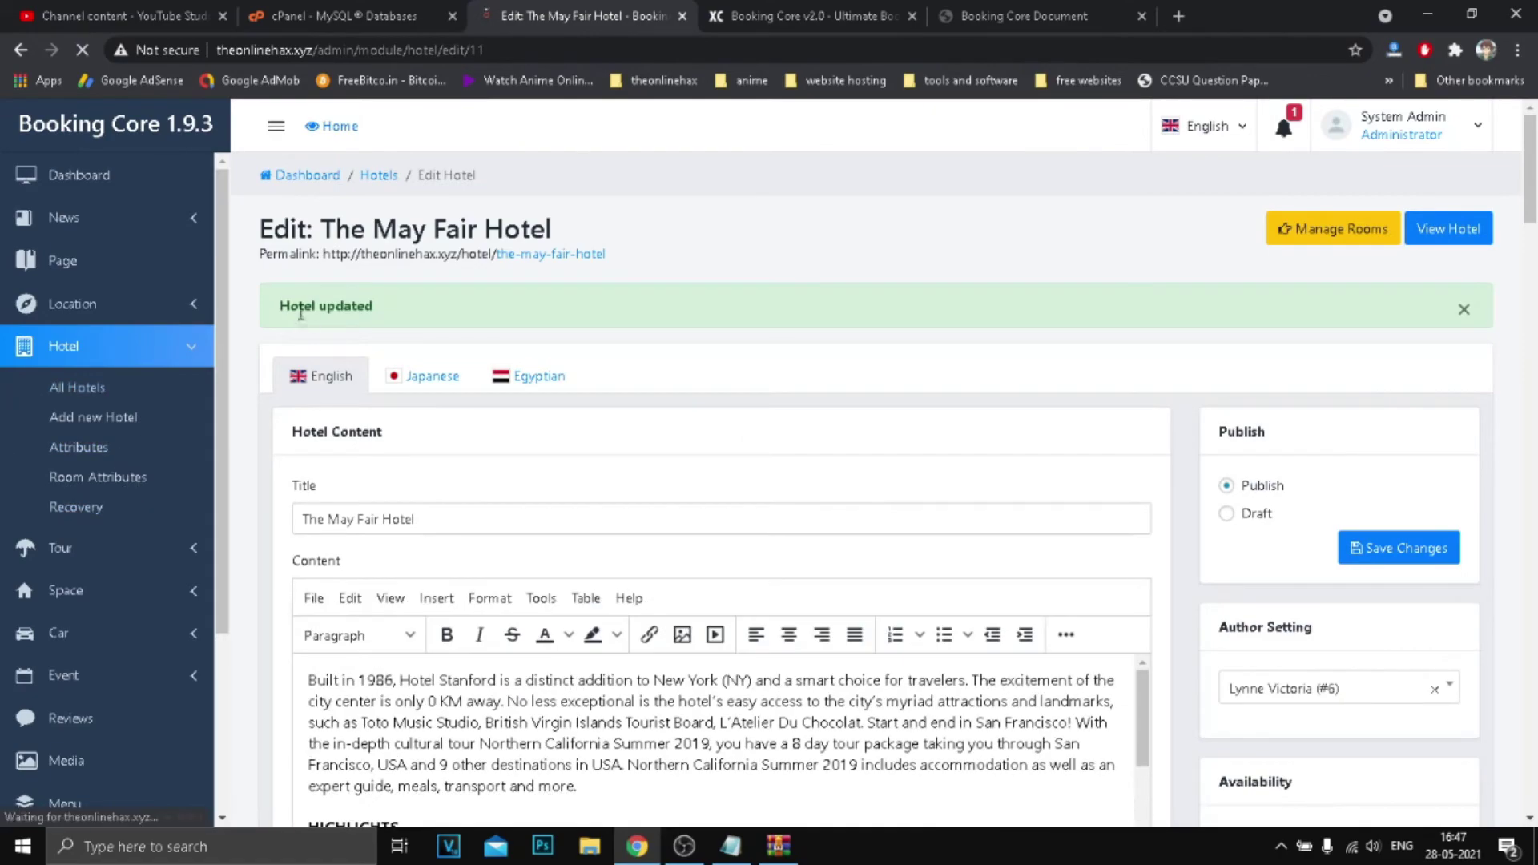
scroll(72, 481, down, 3)
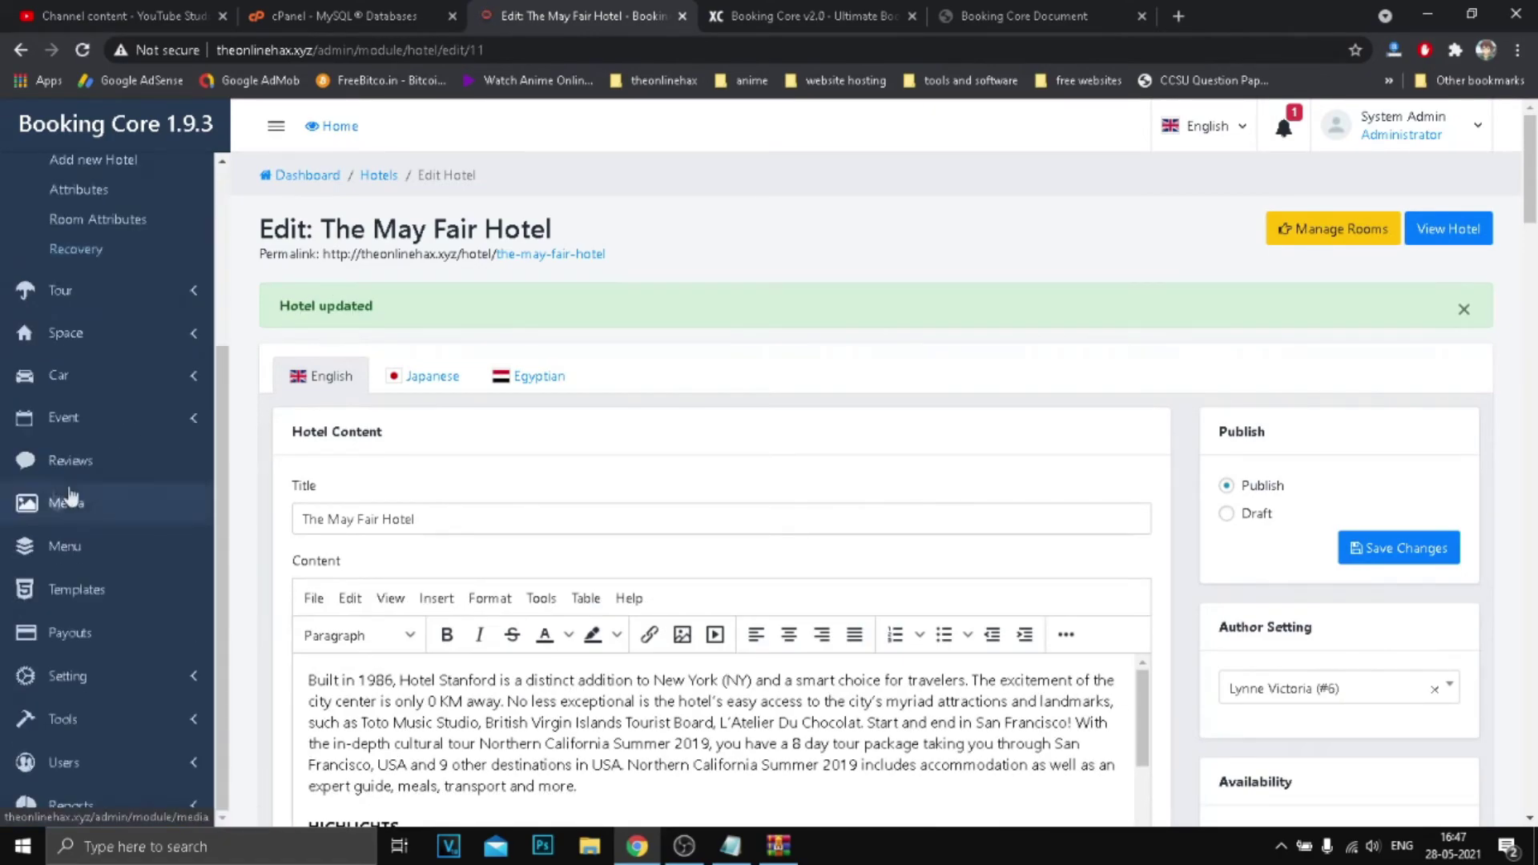
Look through the All Cars, All Reviews and payout request lists.
click(78, 386)
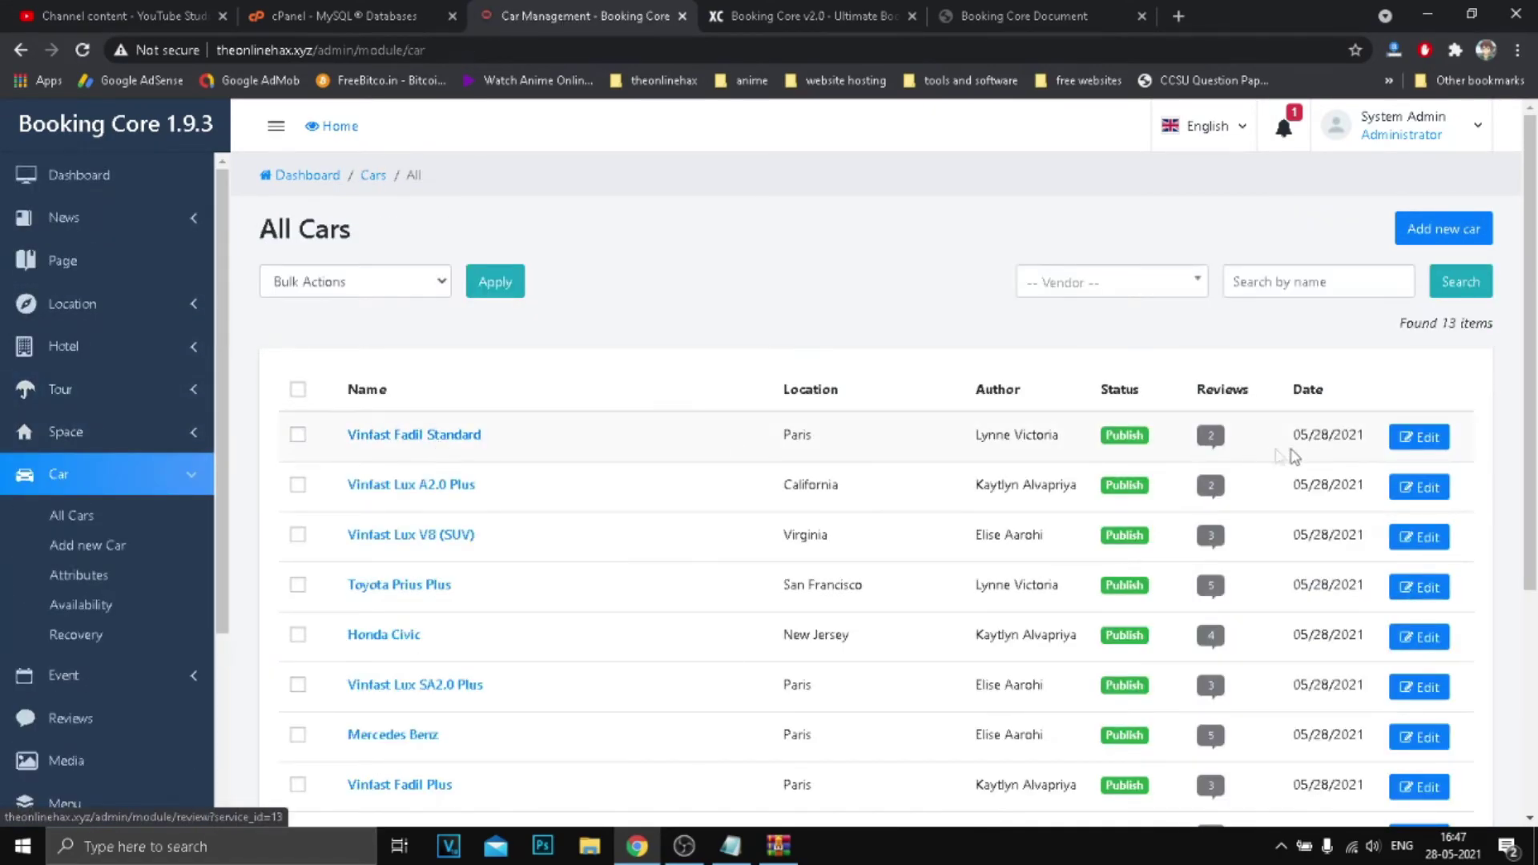
scroll(76, 449, down, 3)
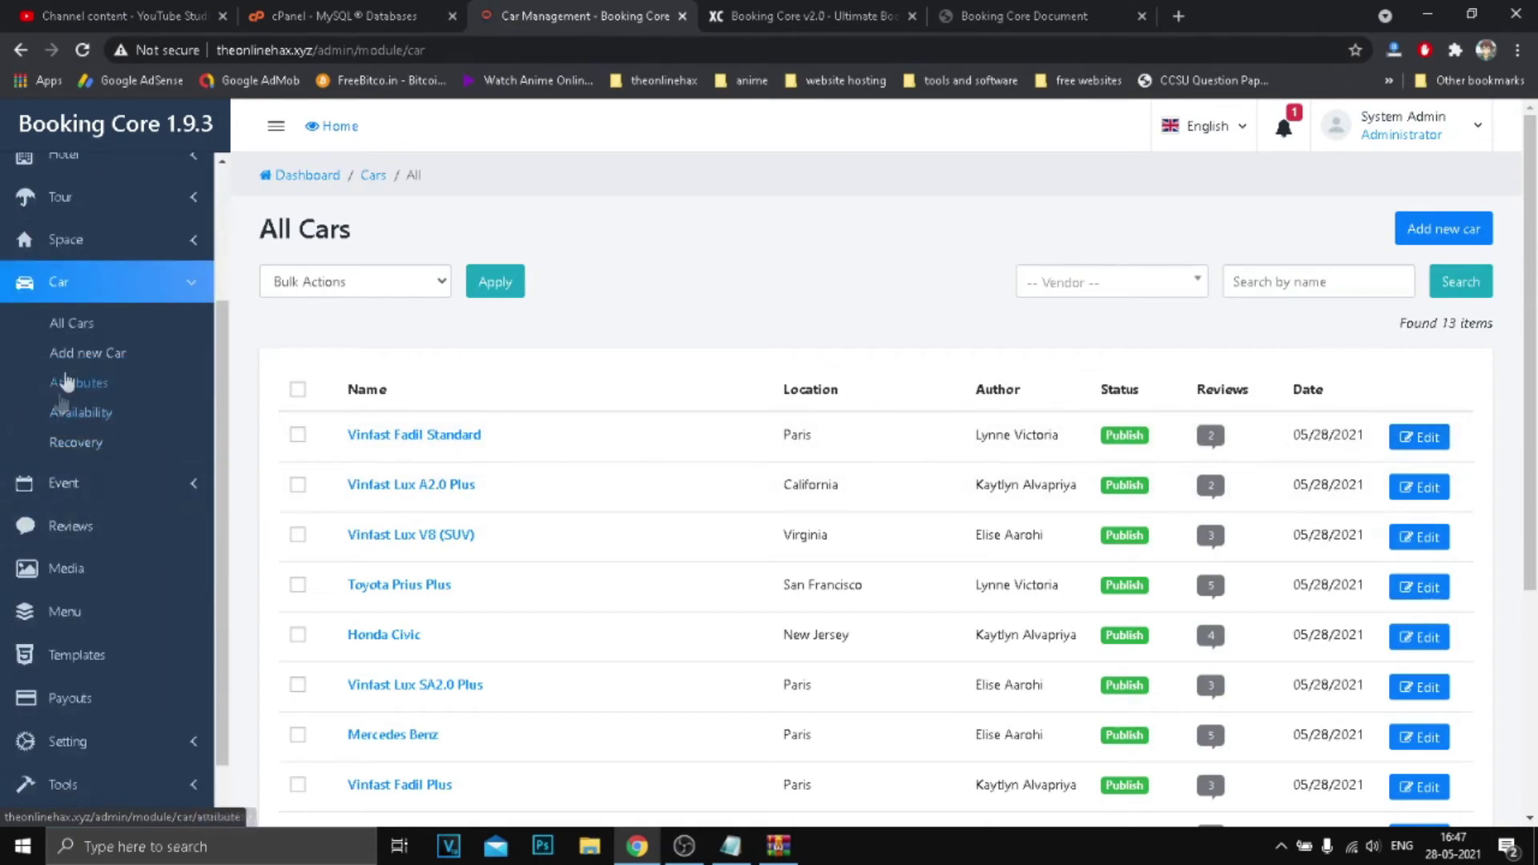
scroll(86, 408, down, 1)
click(86, 471)
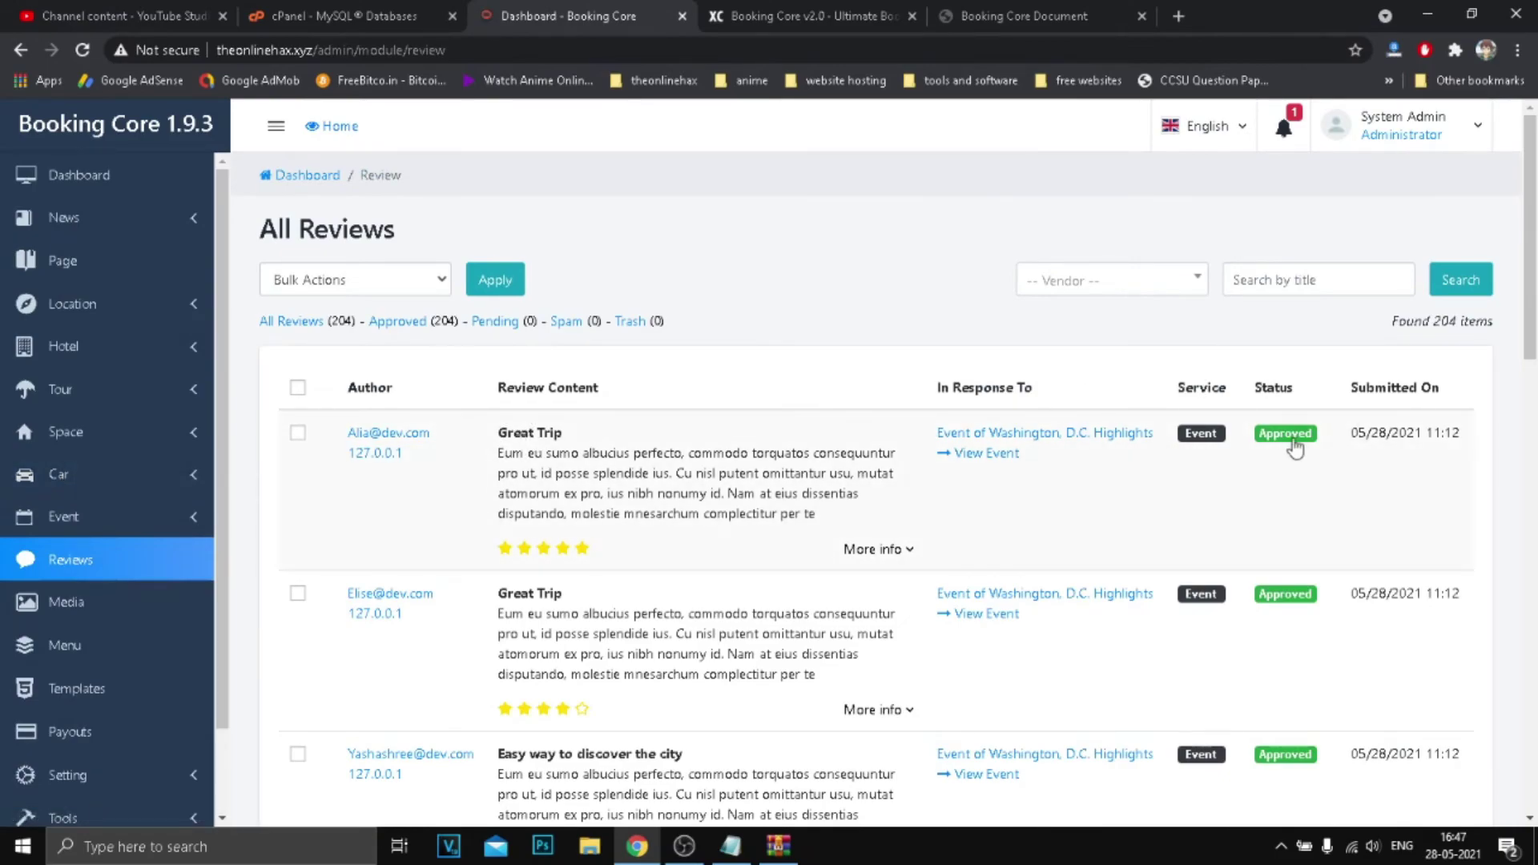
scroll(1295, 448, down, 3)
scroll(88, 560, down, 2)
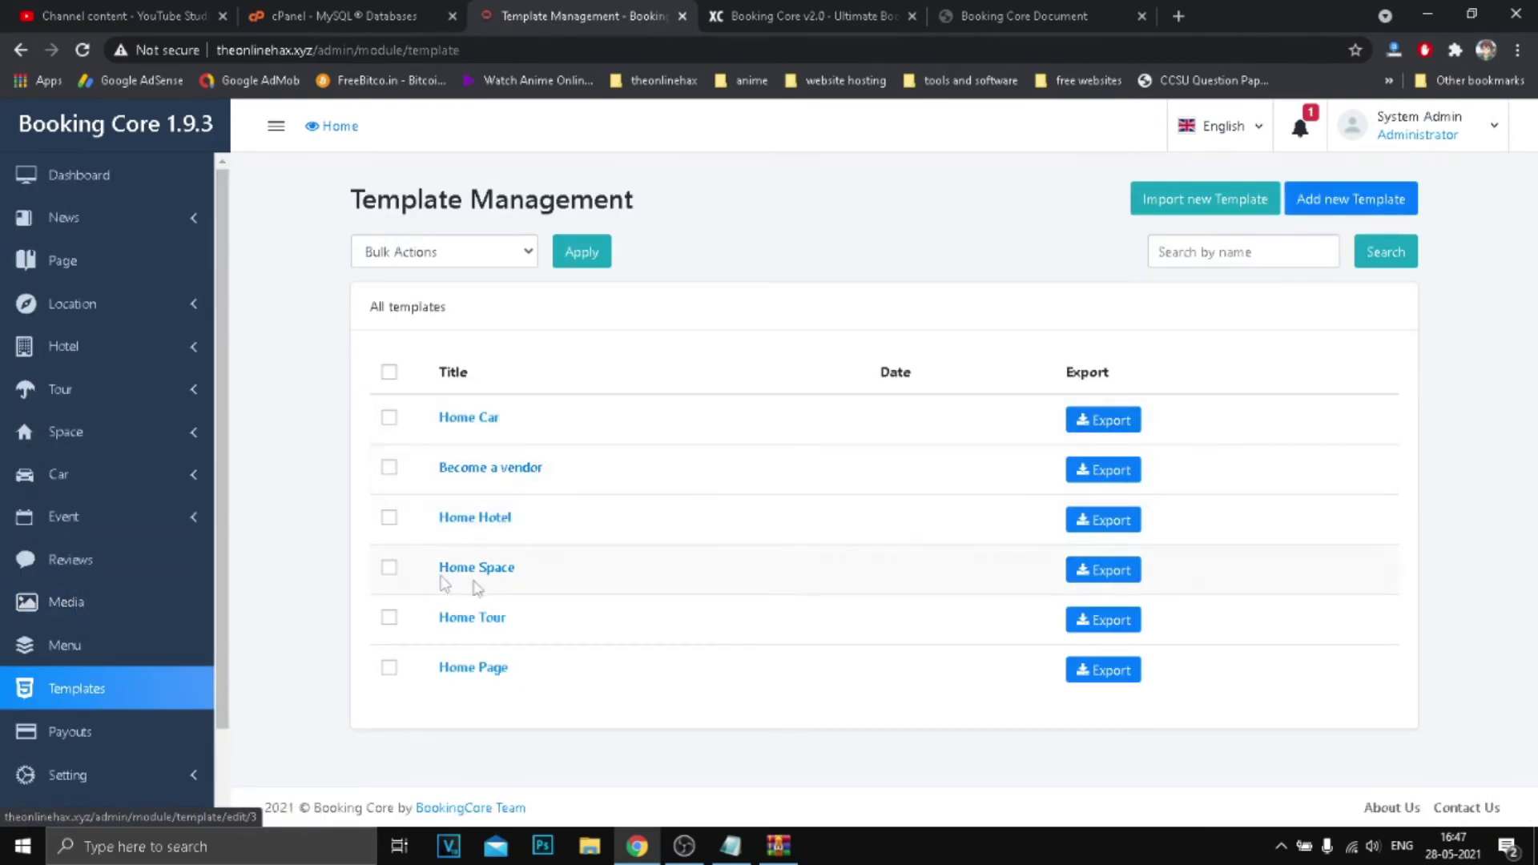
scroll(144, 539, down, 2)
click(77, 633)
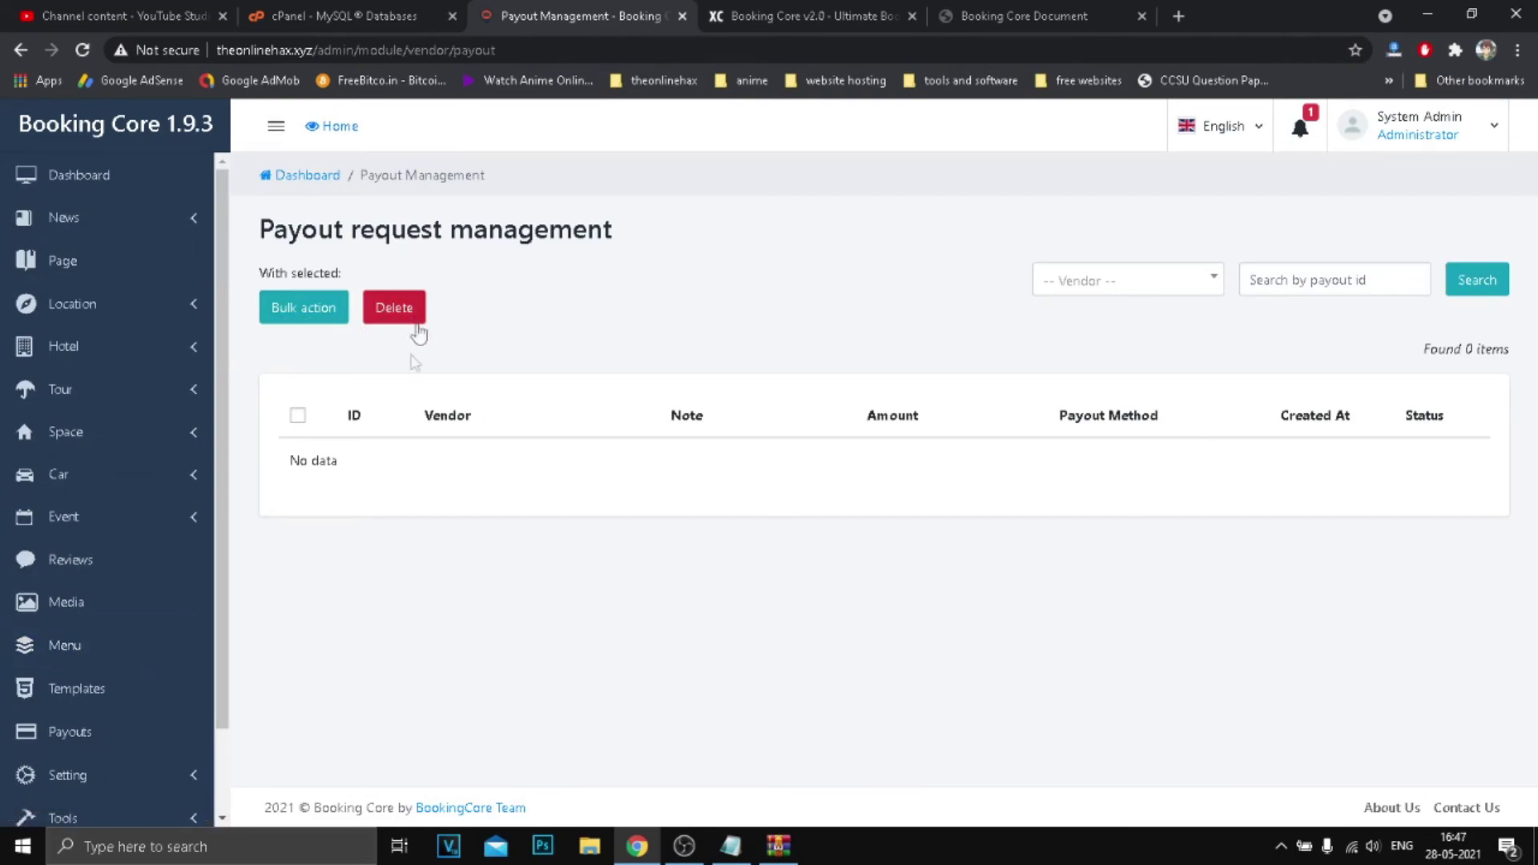
scroll(112, 680, down, 2)
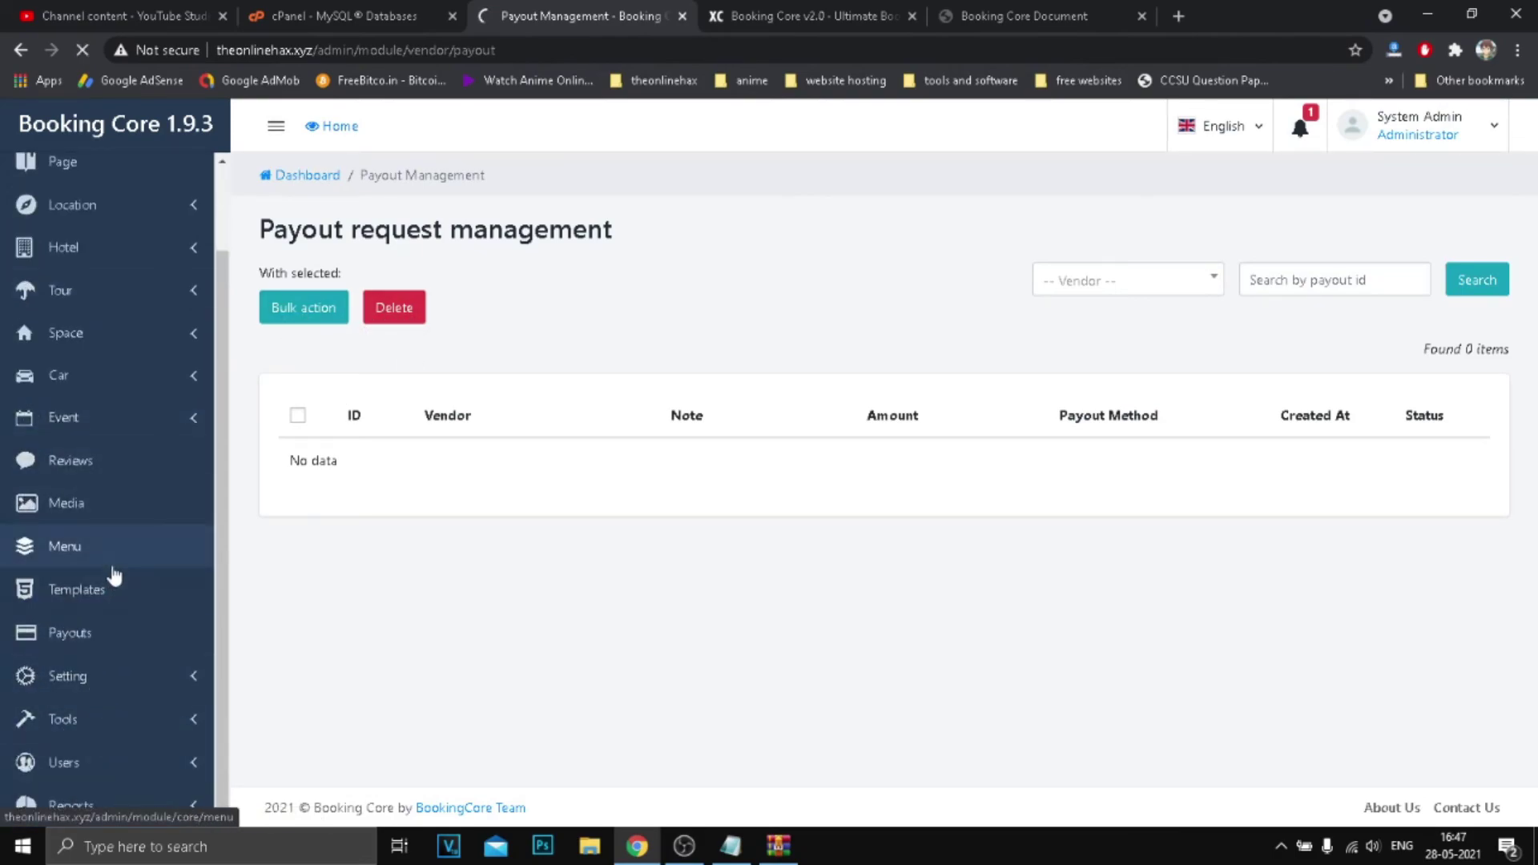
scroll(132, 624, down, 5)
scroll(120, 481, down, 2)
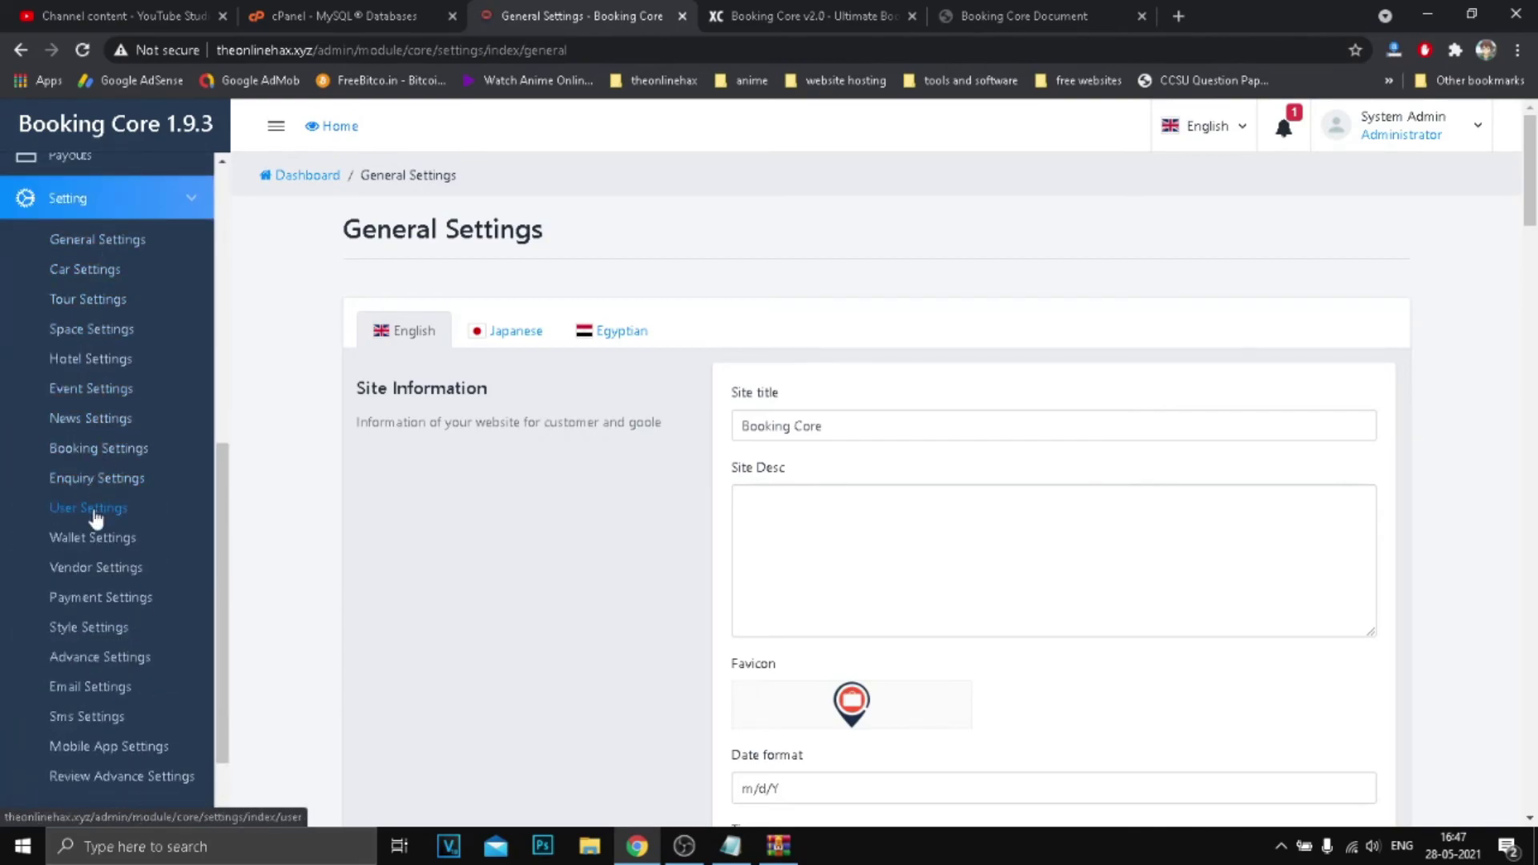
Expand the PayPal Express, Stripe and Two Checkout payment settings panels.
scroll(93, 519, down, 2)
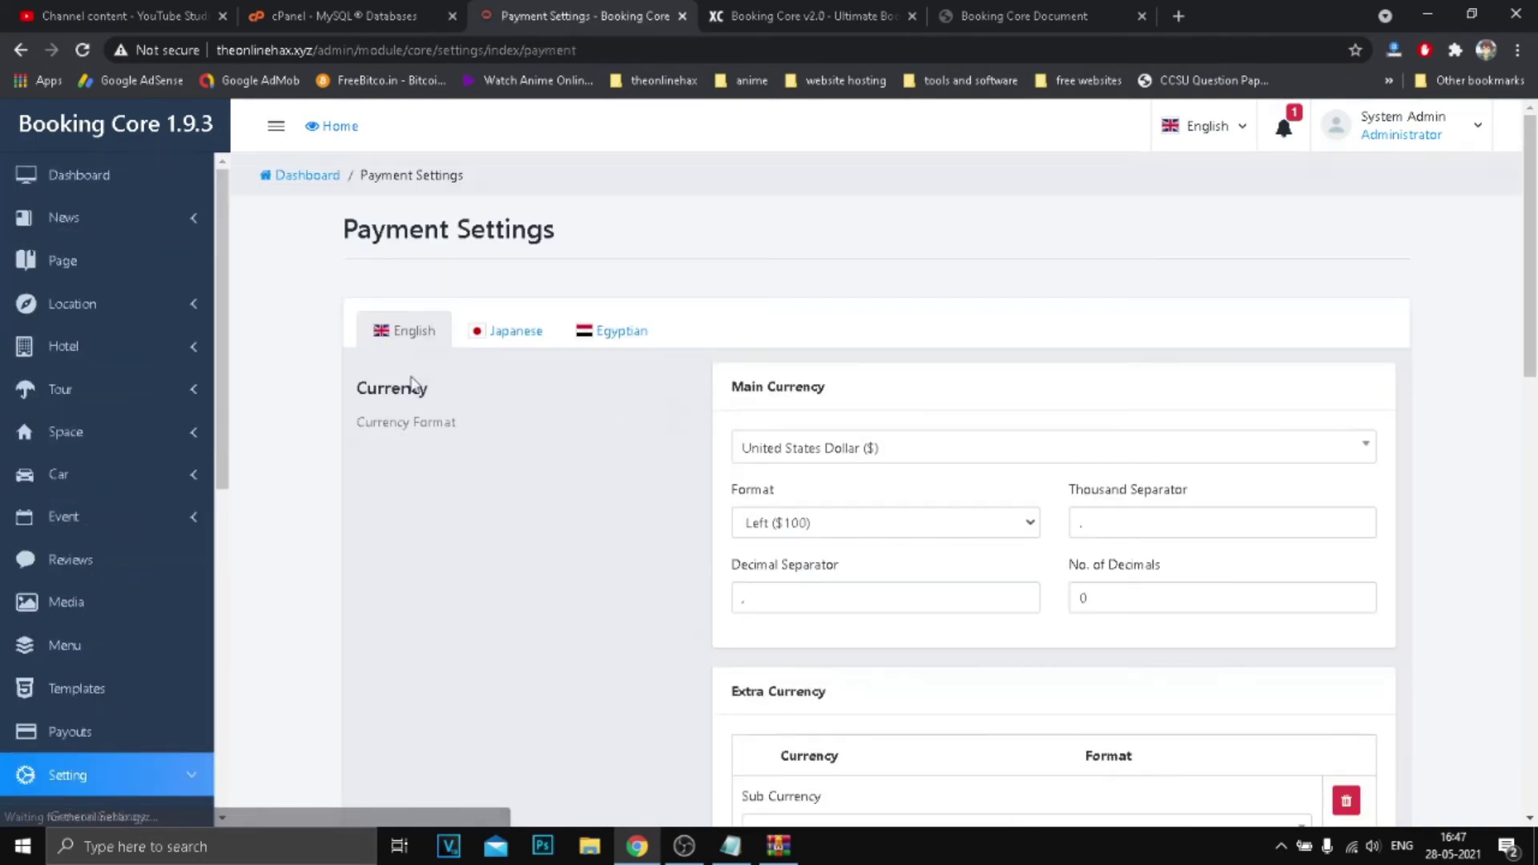
scroll(950, 367, down, 6)
scroll(970, 379, down, 8)
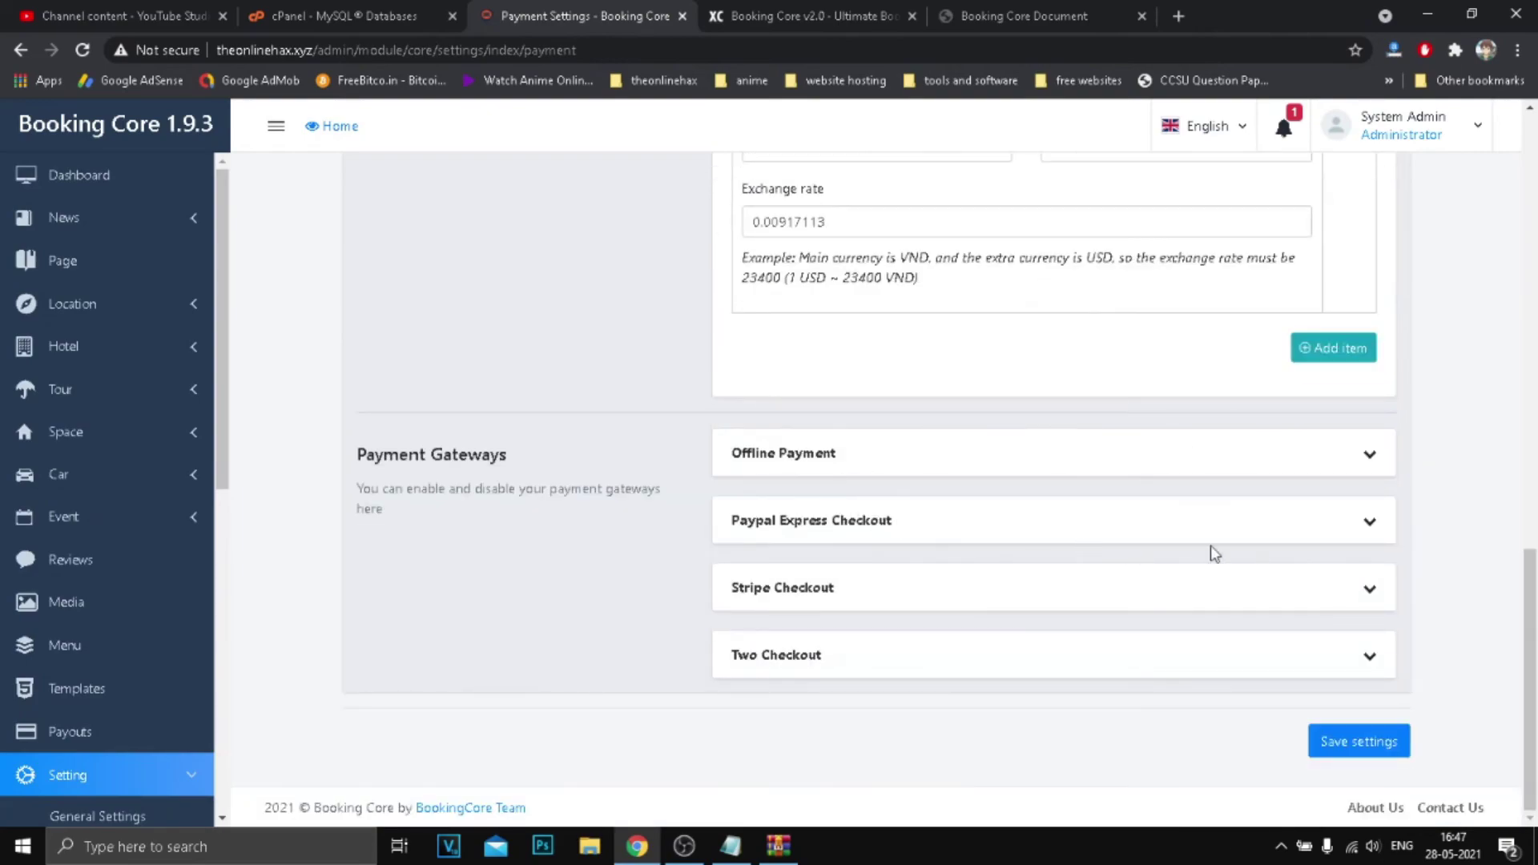
click(1365, 522)
scroll(880, 361, down, 5)
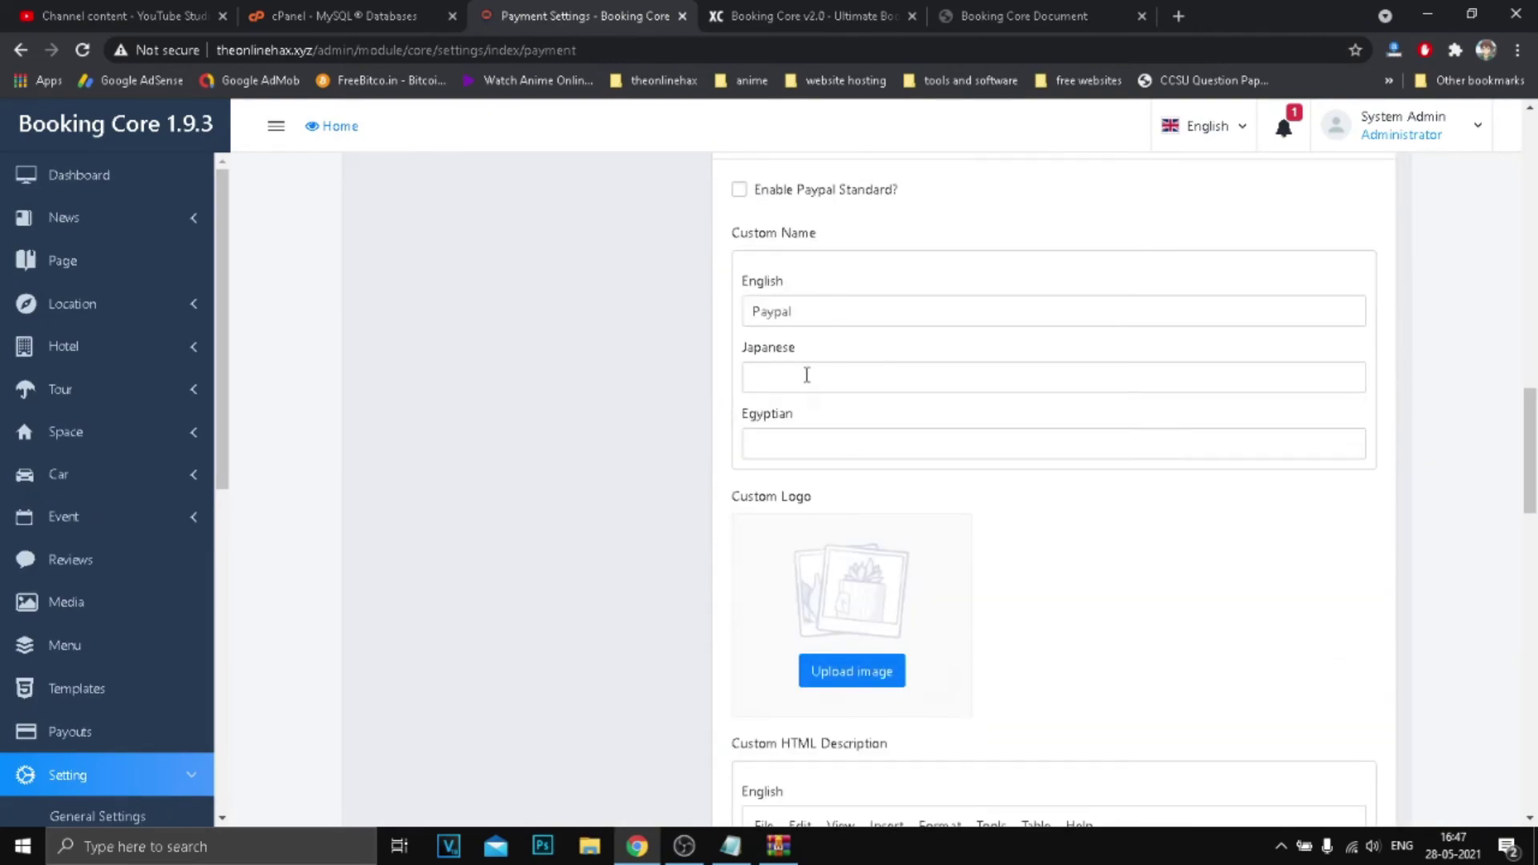
scroll(887, 489, down, 18)
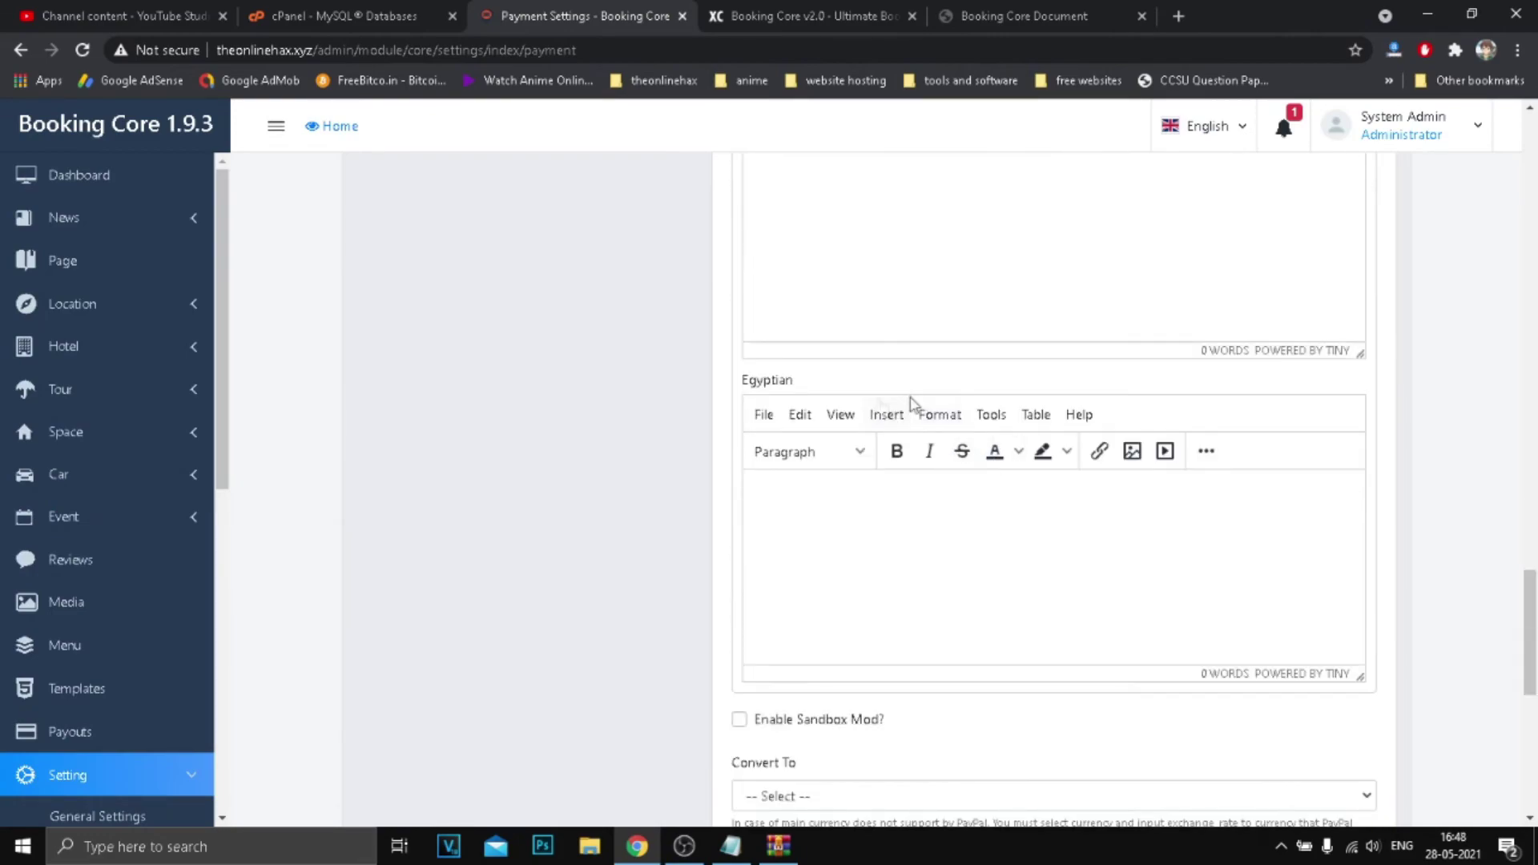
scroll(946, 432, down, 4)
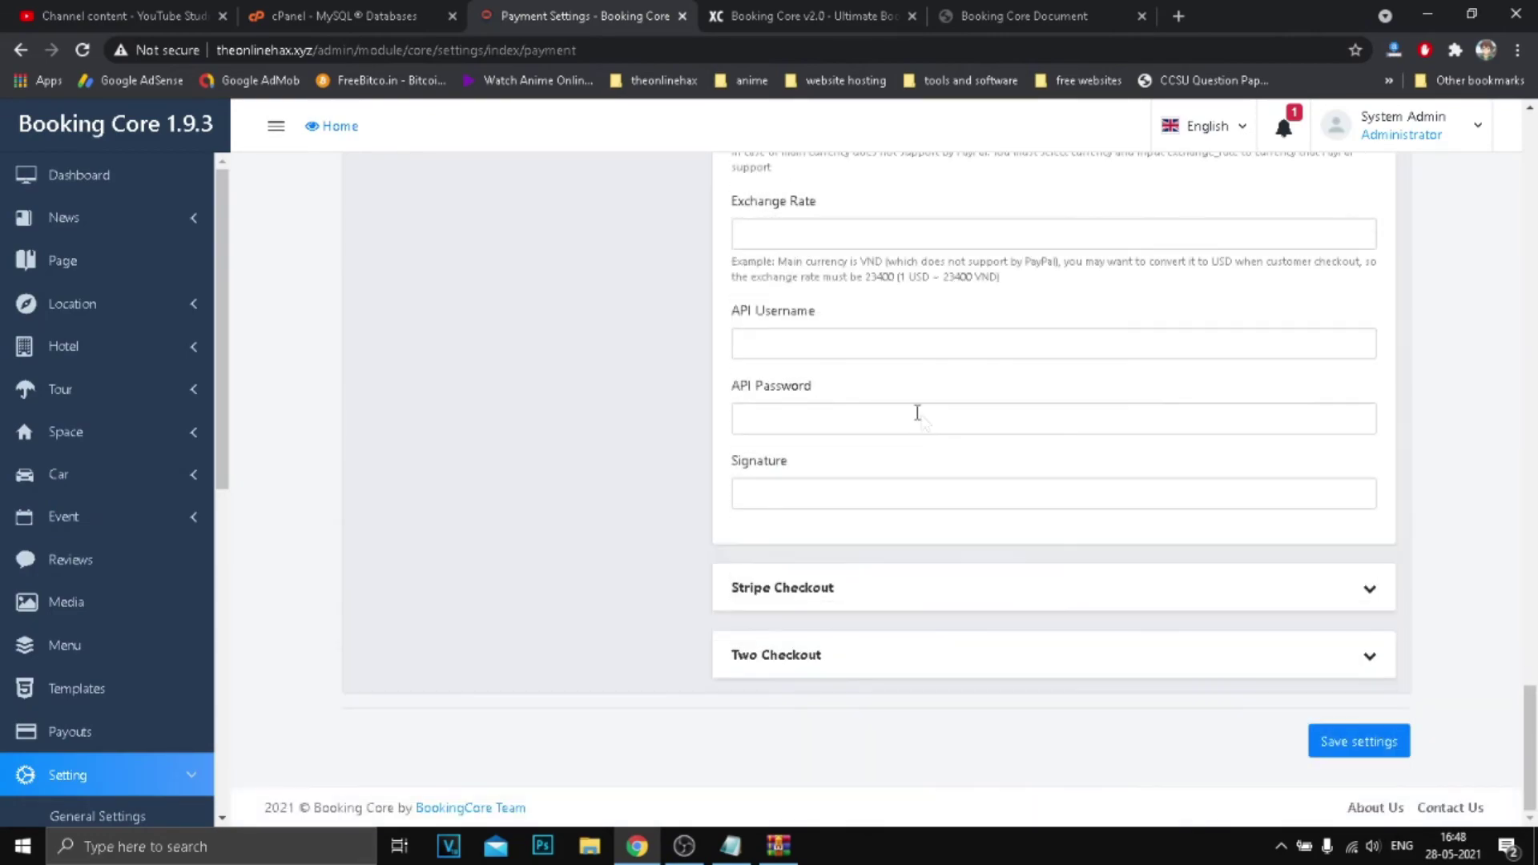
click(1365, 596)
scroll(1242, 522, down, 20)
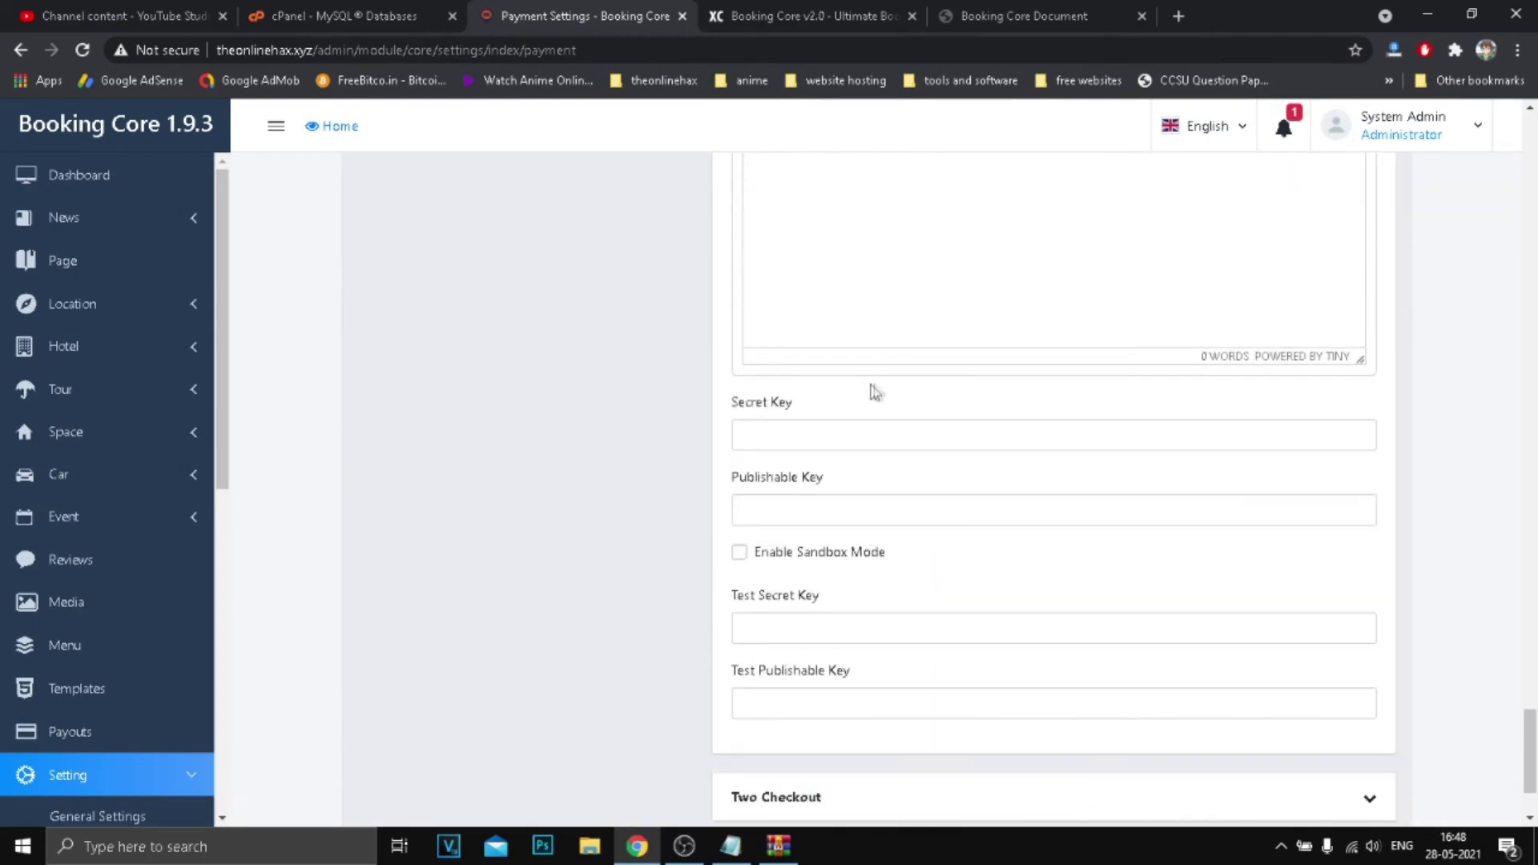
scroll(875, 390, down, 2)
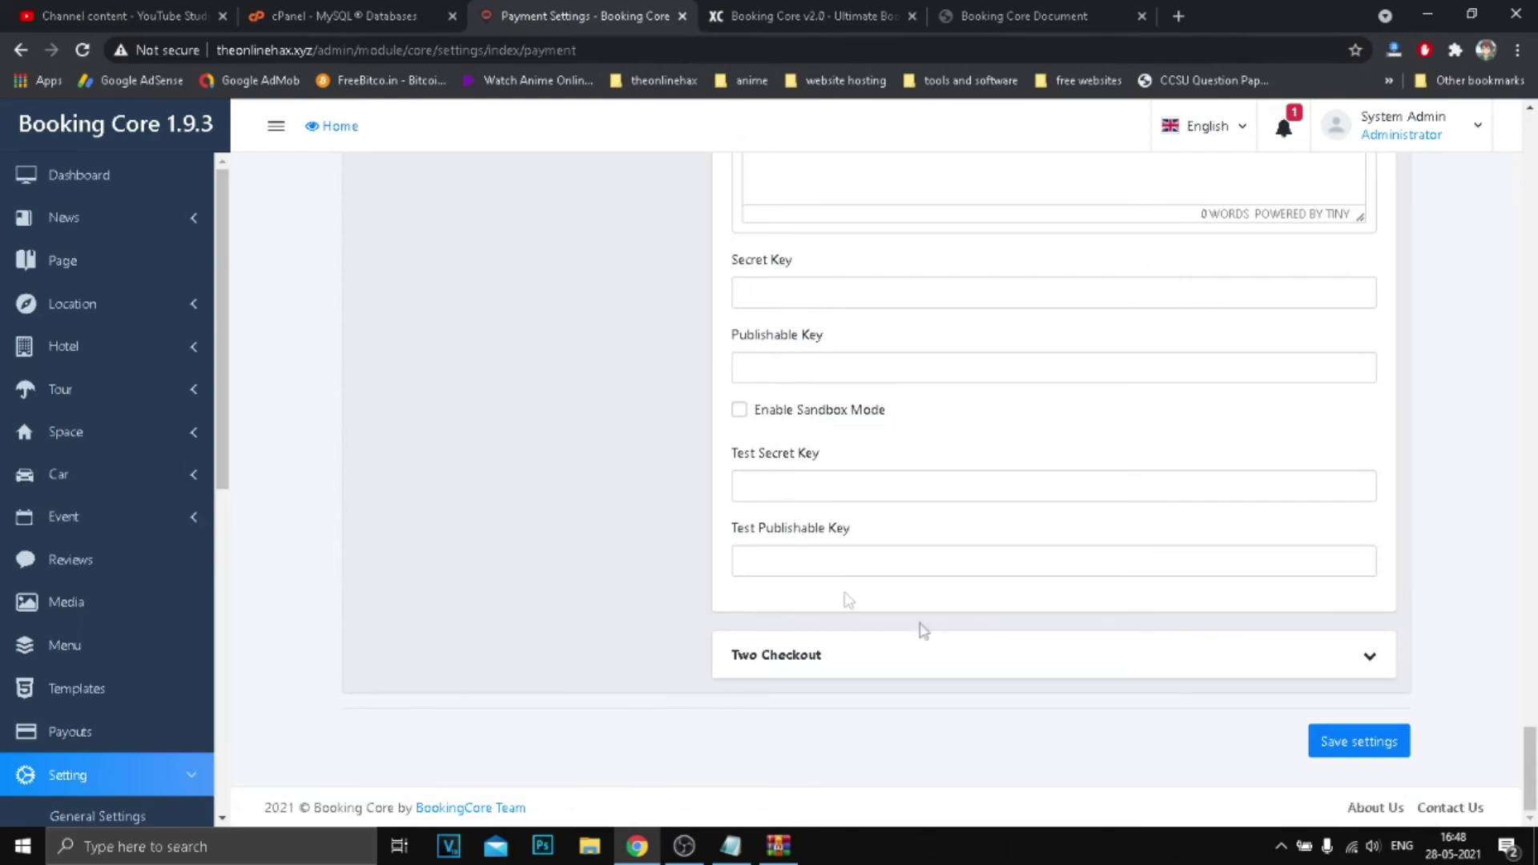
click(1371, 666)
scroll(995, 430, down, 10)
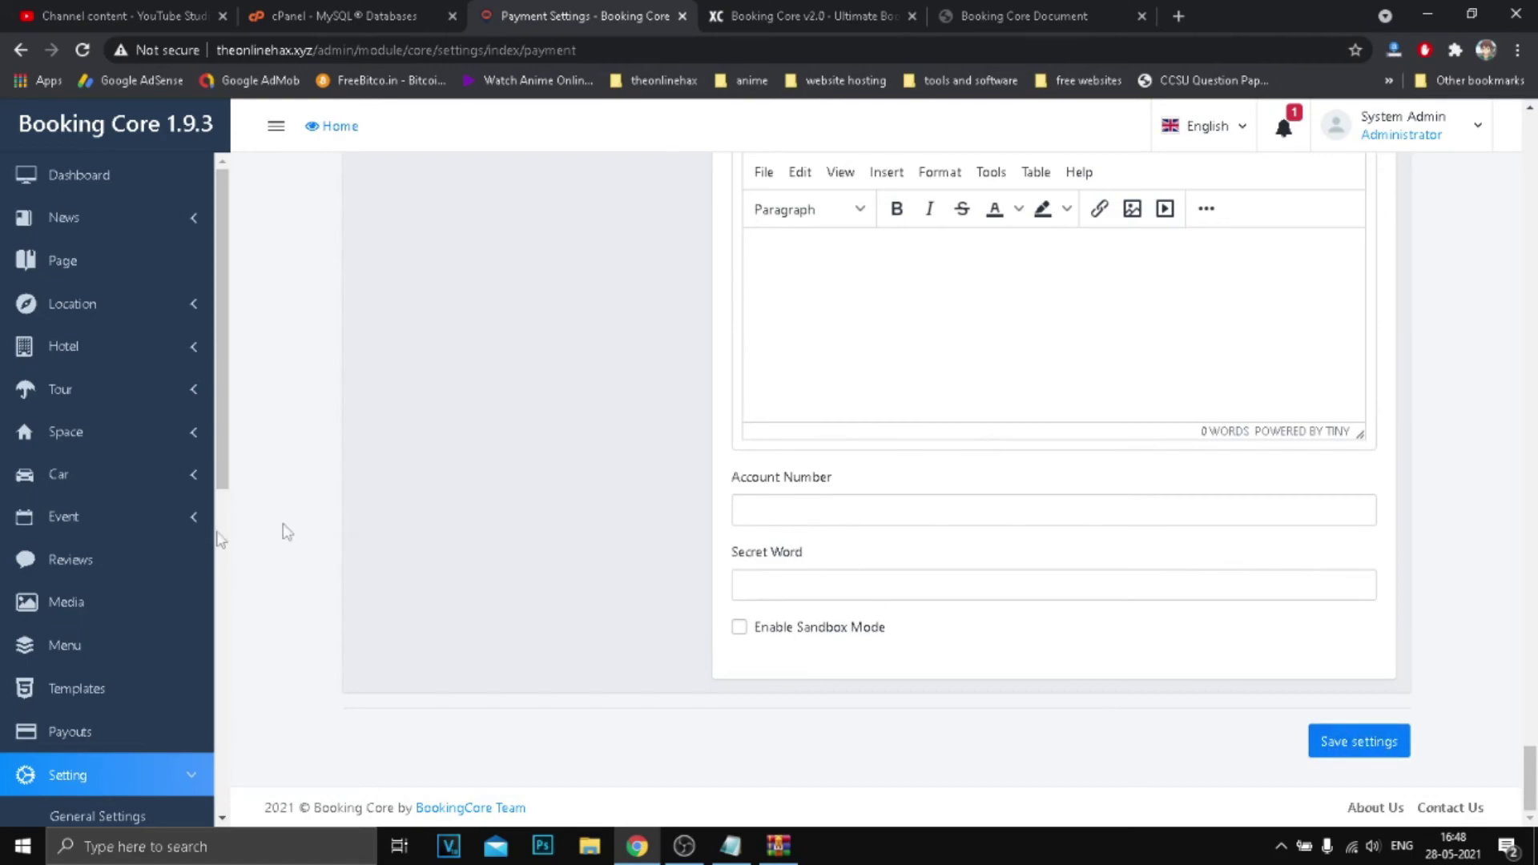
scroll(120, 593, down, 8)
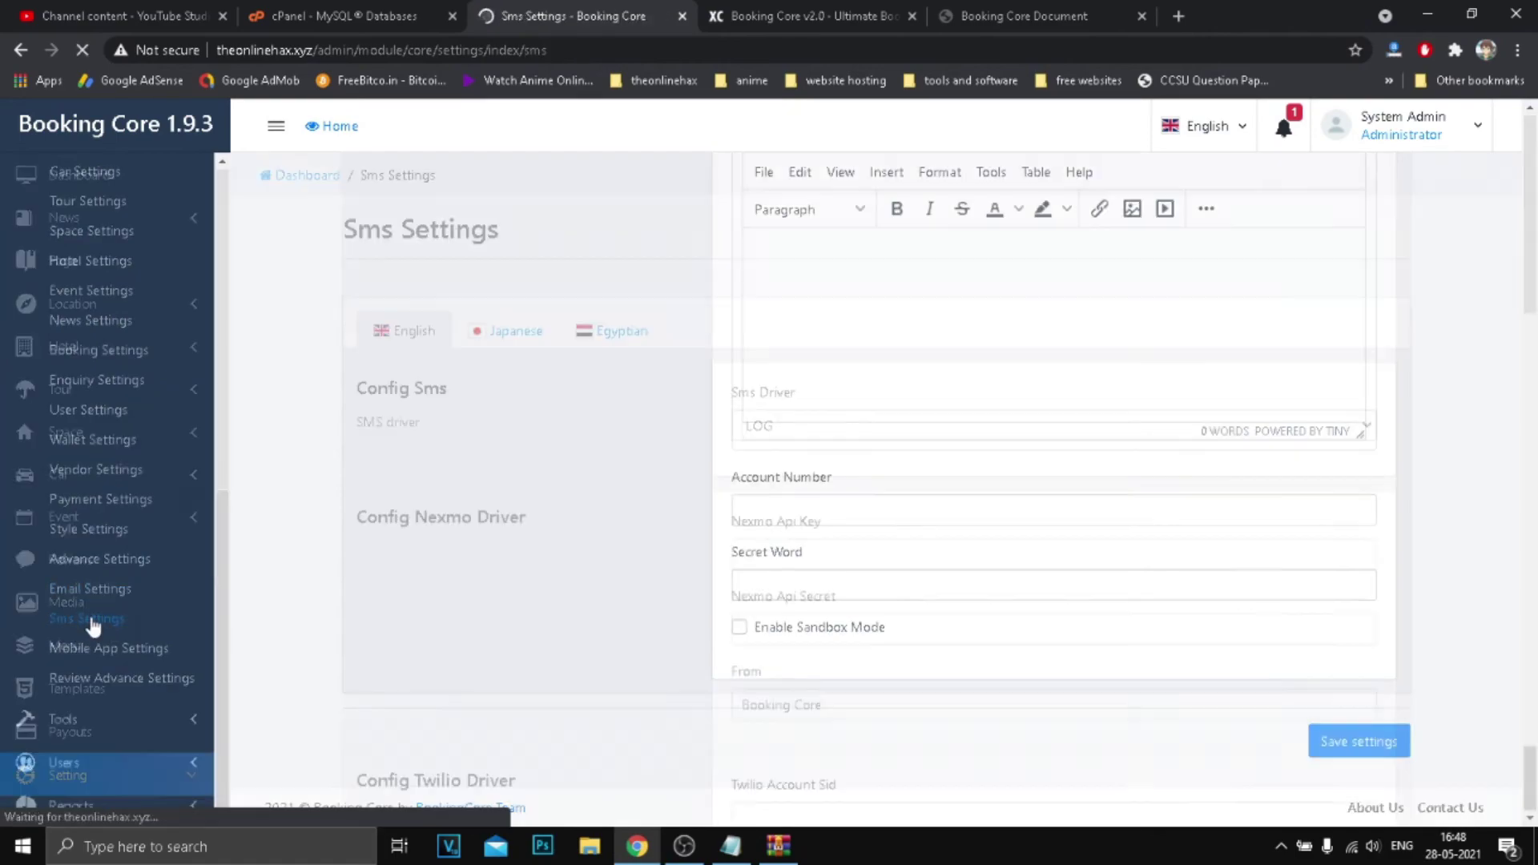
Leave the SMS driver on LOG and the admin phone number and country unset.
click(819, 442)
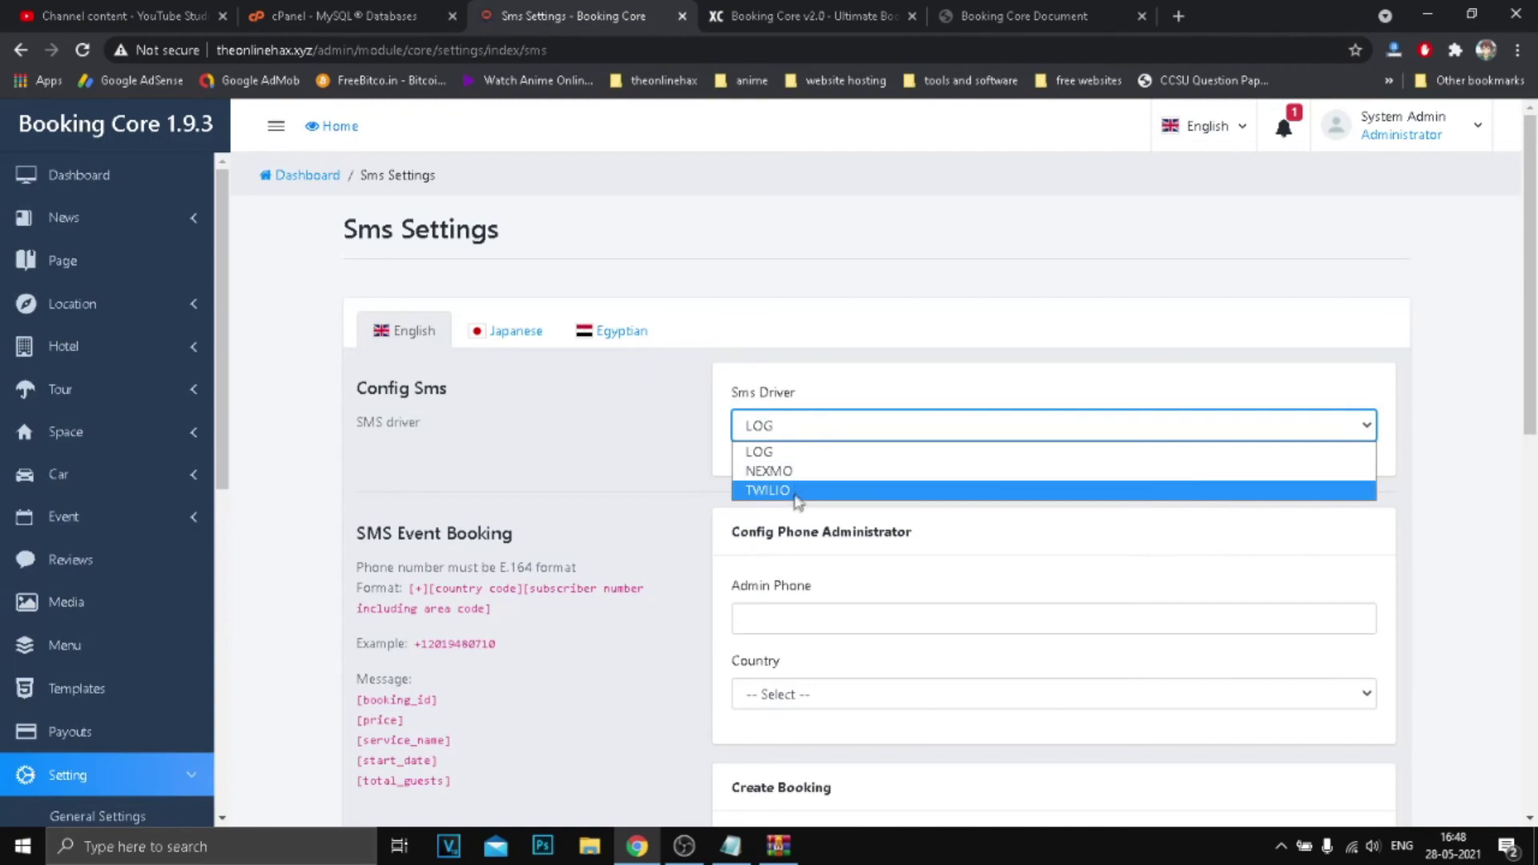
click(676, 456)
scroll(793, 590, down, 3)
click(780, 232)
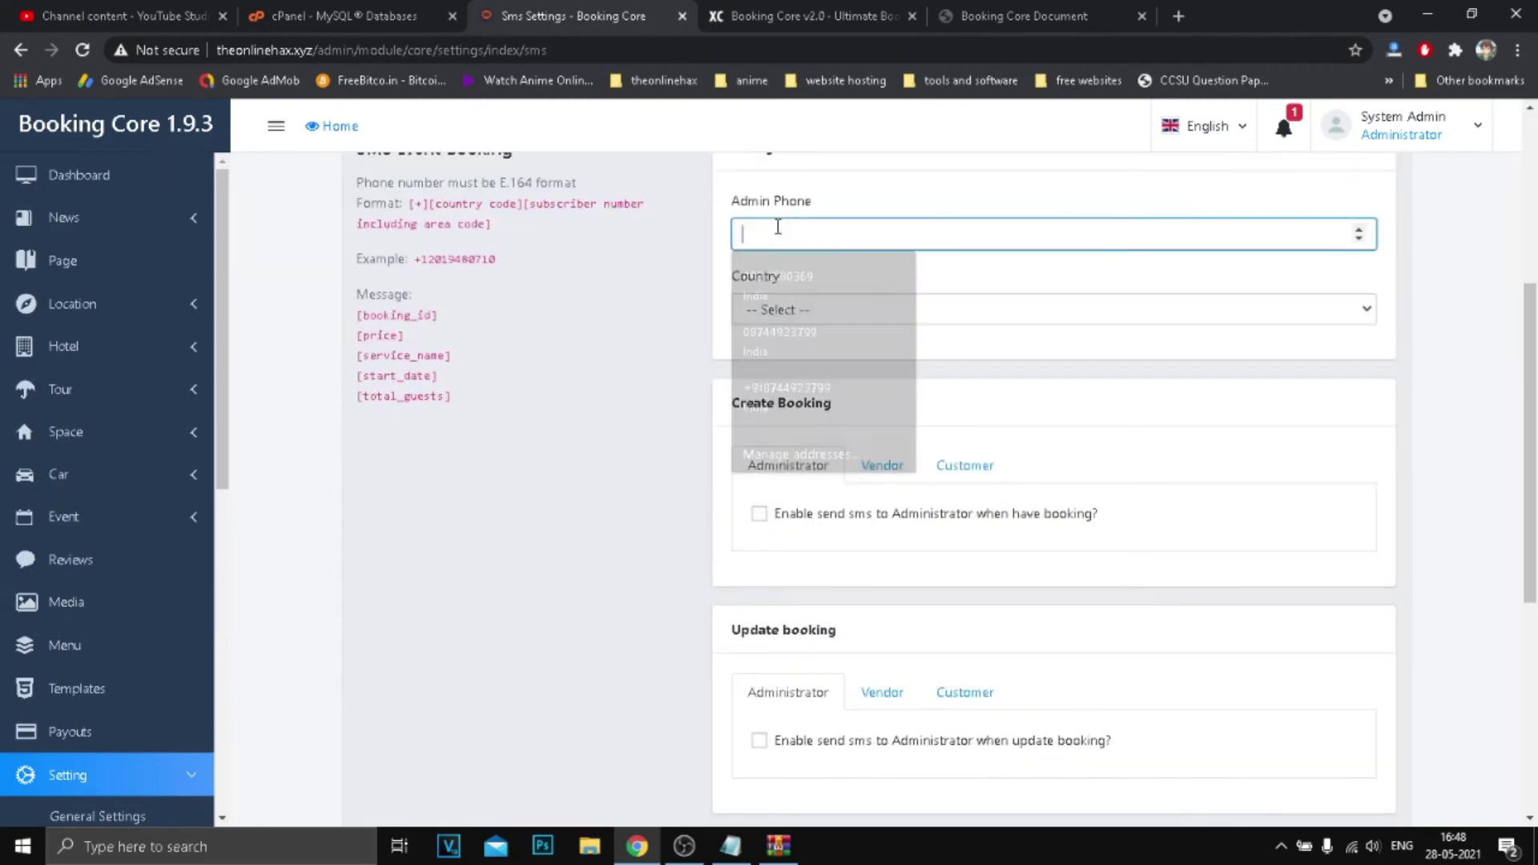
click(570, 305)
click(800, 309)
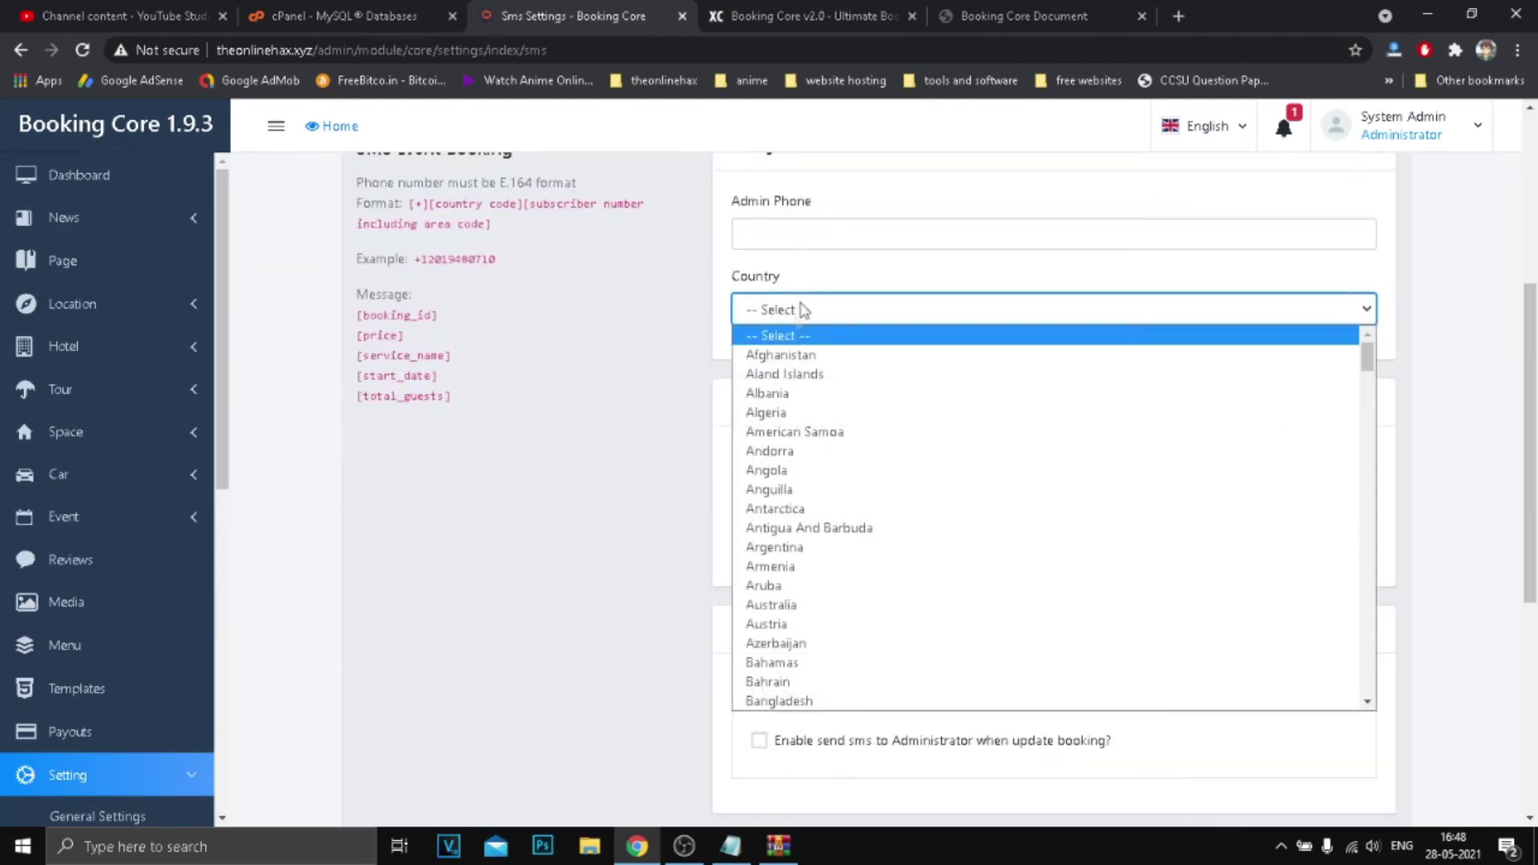
click(654, 354)
Scroll through the rest of the SMS settings page, clearing an accidental text selection.
scroll(629, 501, up, 5)
scroll(636, 467, down, 8)
scroll(499, 376, up, 6)
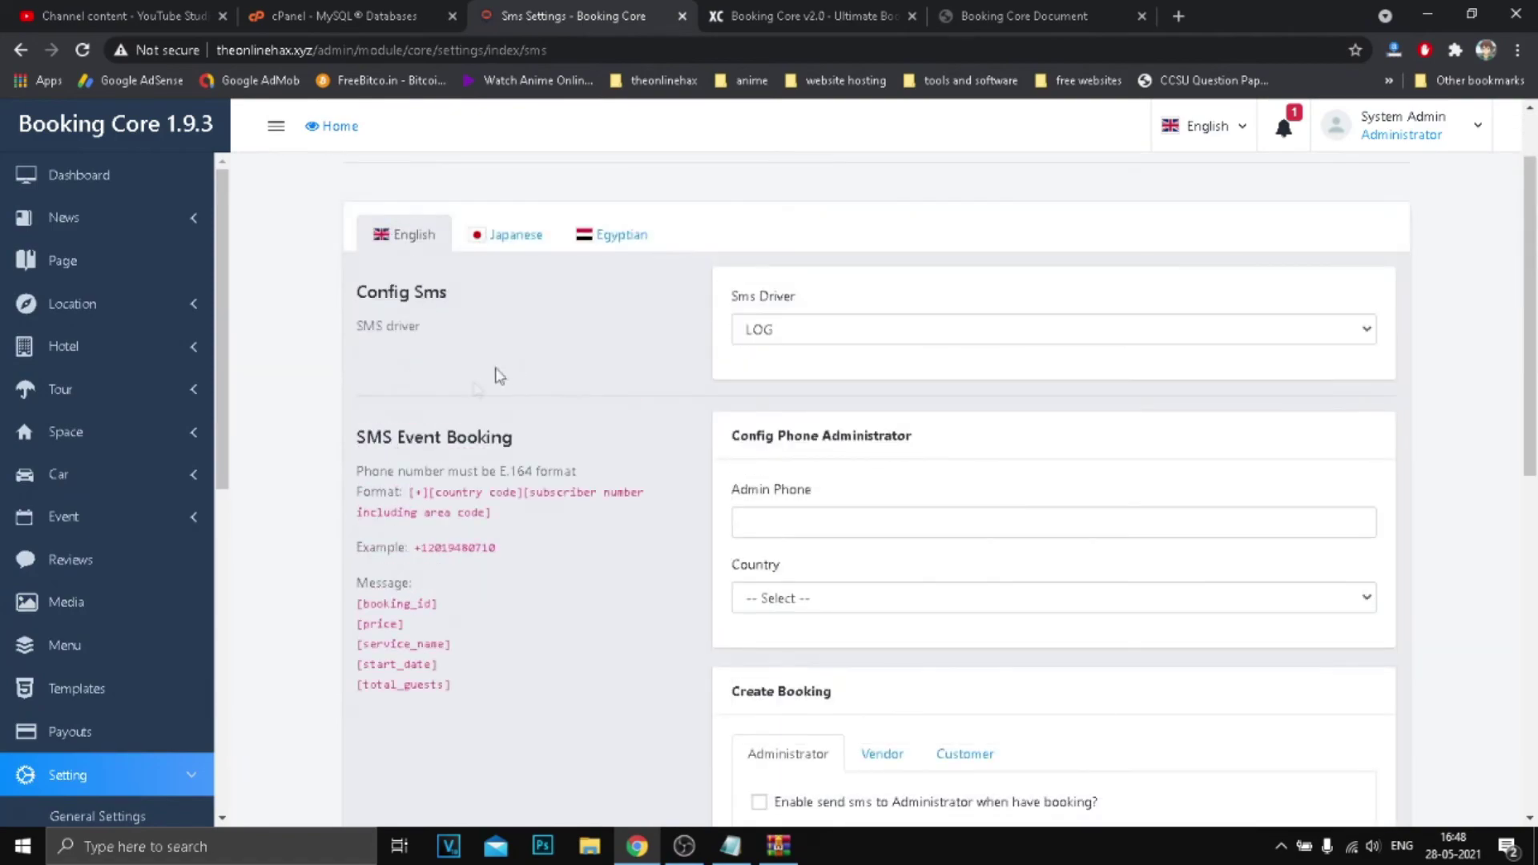
drag(537, 696, 356, 436)
click(426, 517)
scroll(19, 591, down, 4)
scroll(19, 590, down, 5)
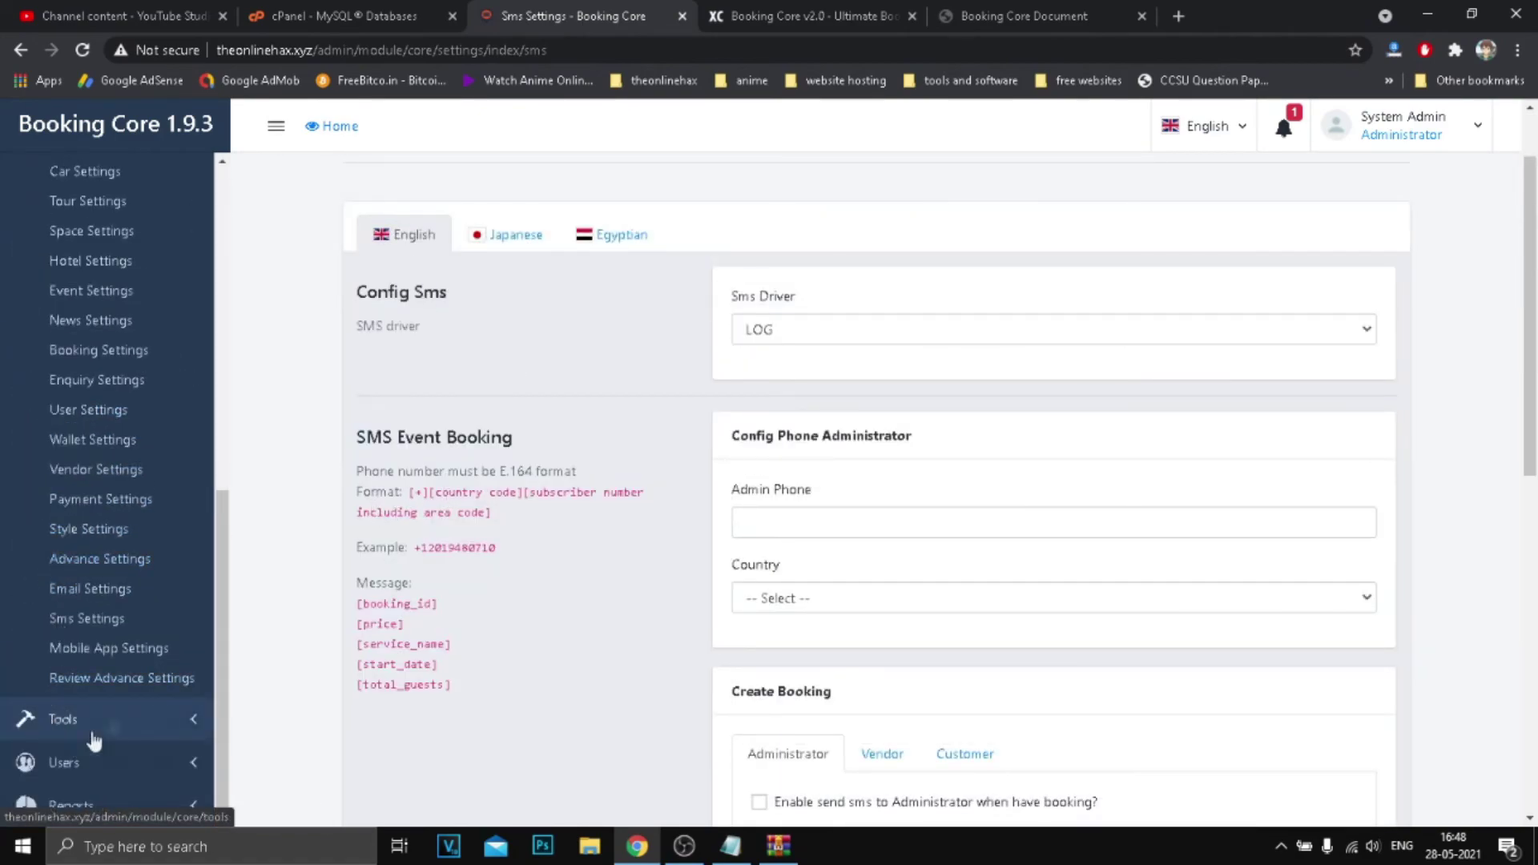
scroll(98, 698, down, 5)
From the All Users list of 17 accounts, open customer user #17's edit form.
click(80, 719)
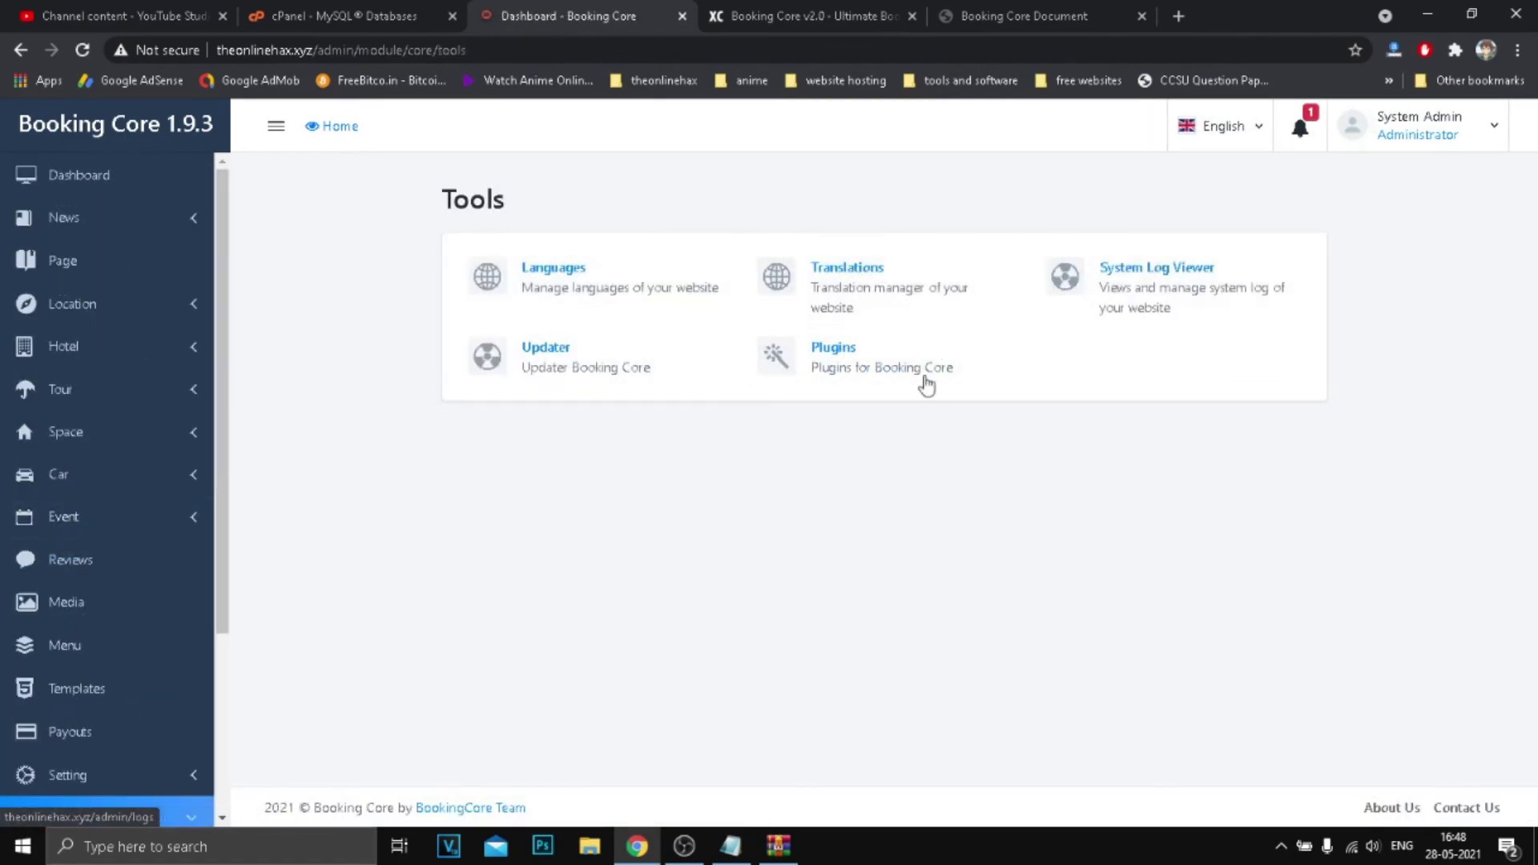
scroll(113, 591, down, 3)
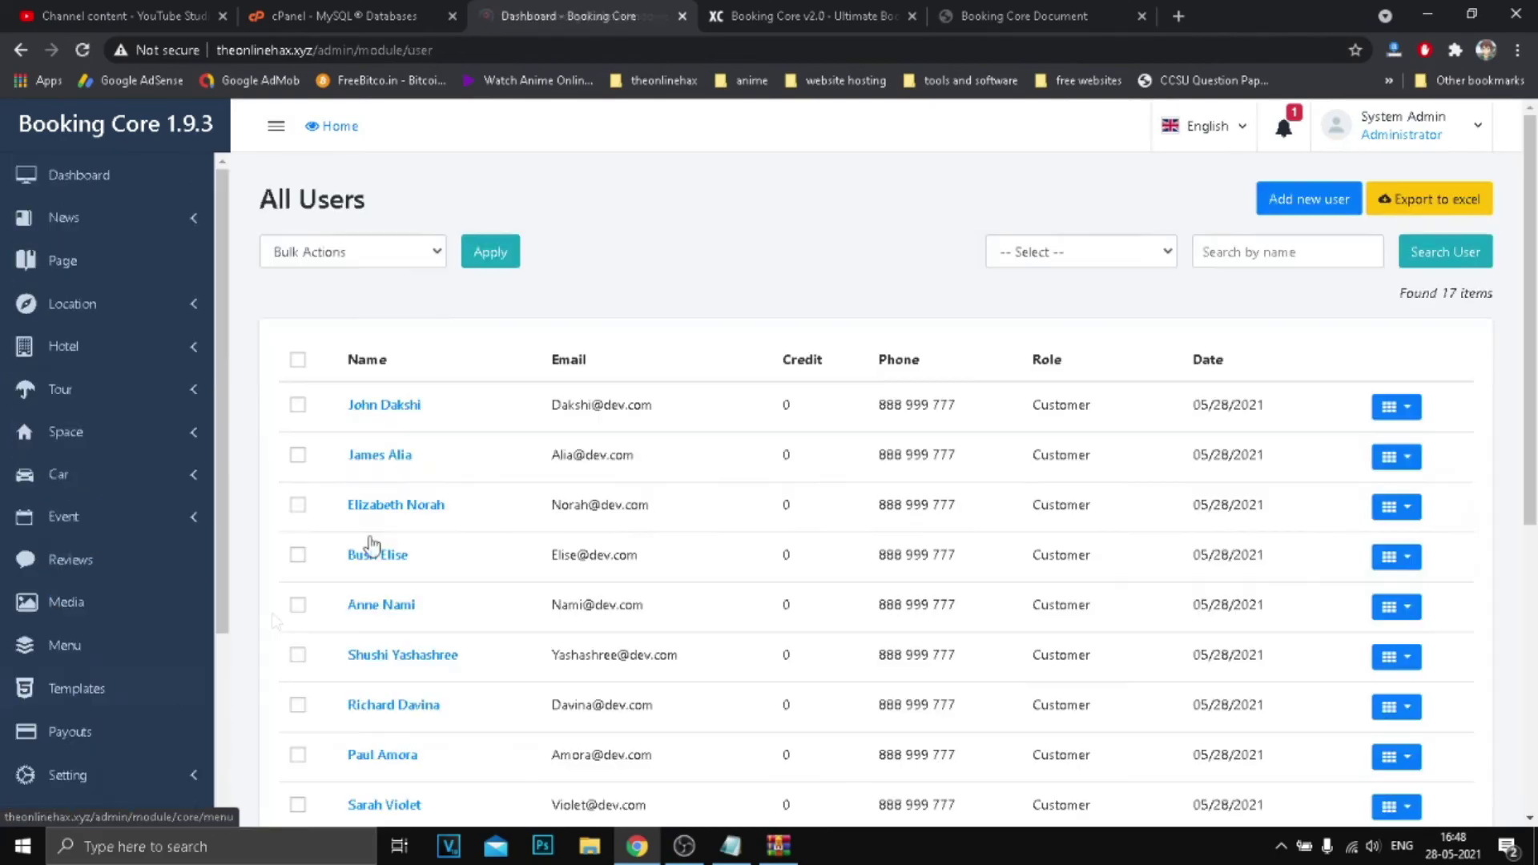
scroll(797, 433, down, 3)
scroll(703, 391, up, 3)
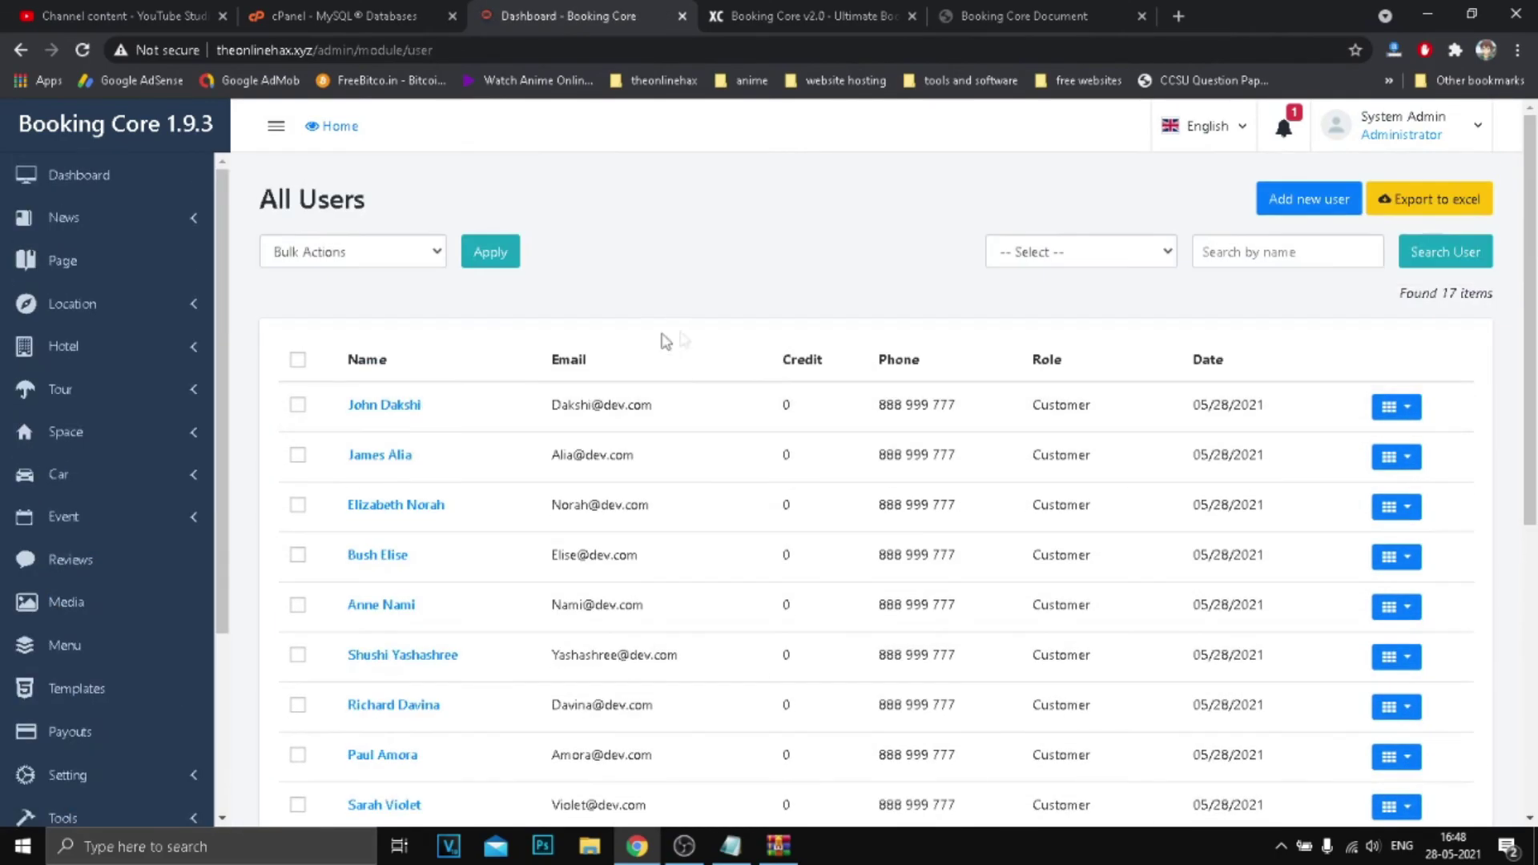
click(1393, 405)
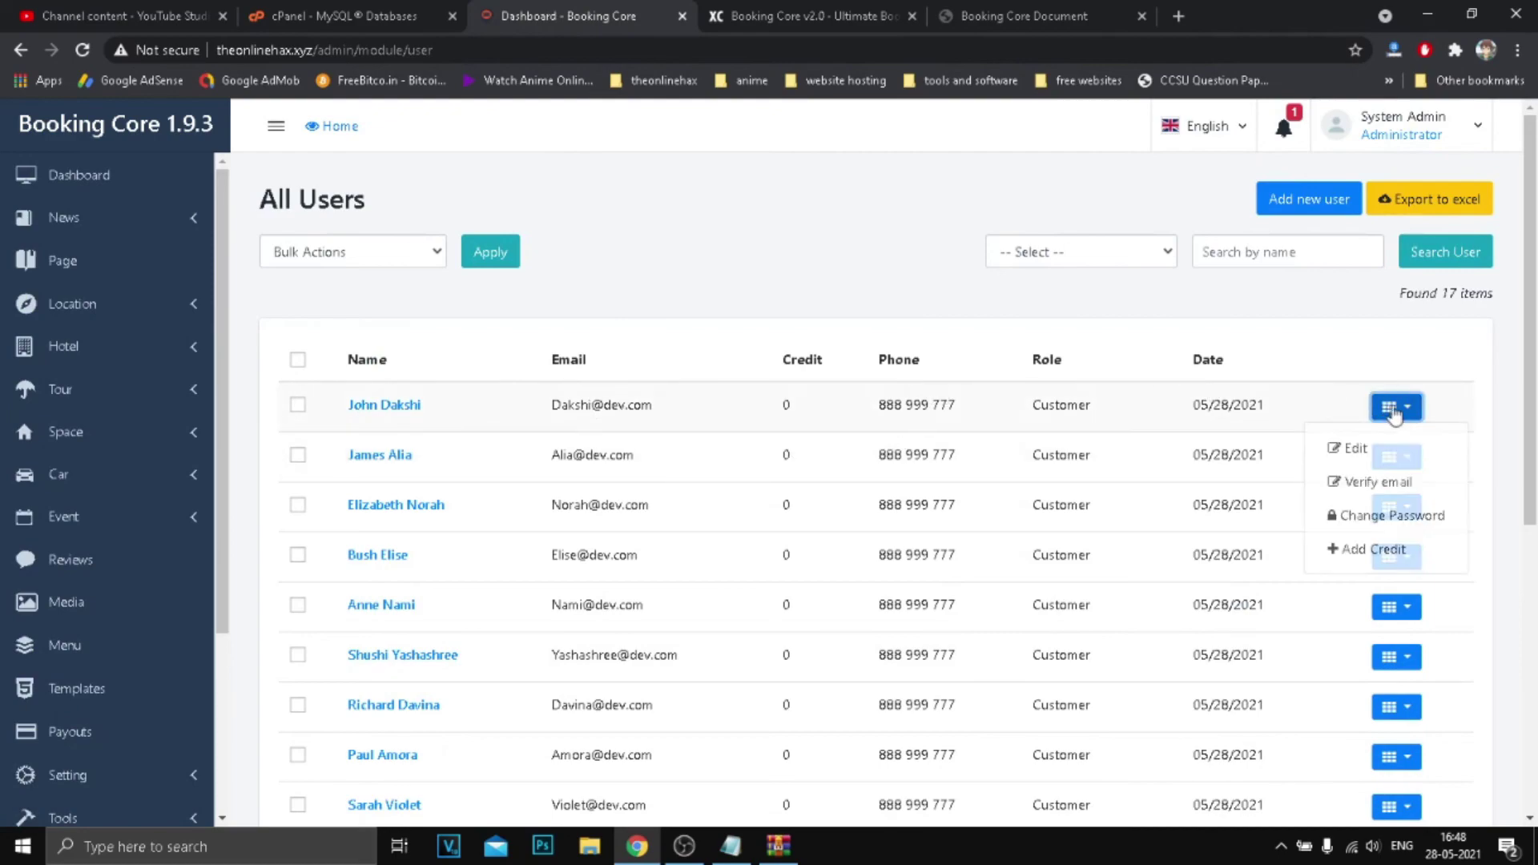
click(1394, 479)
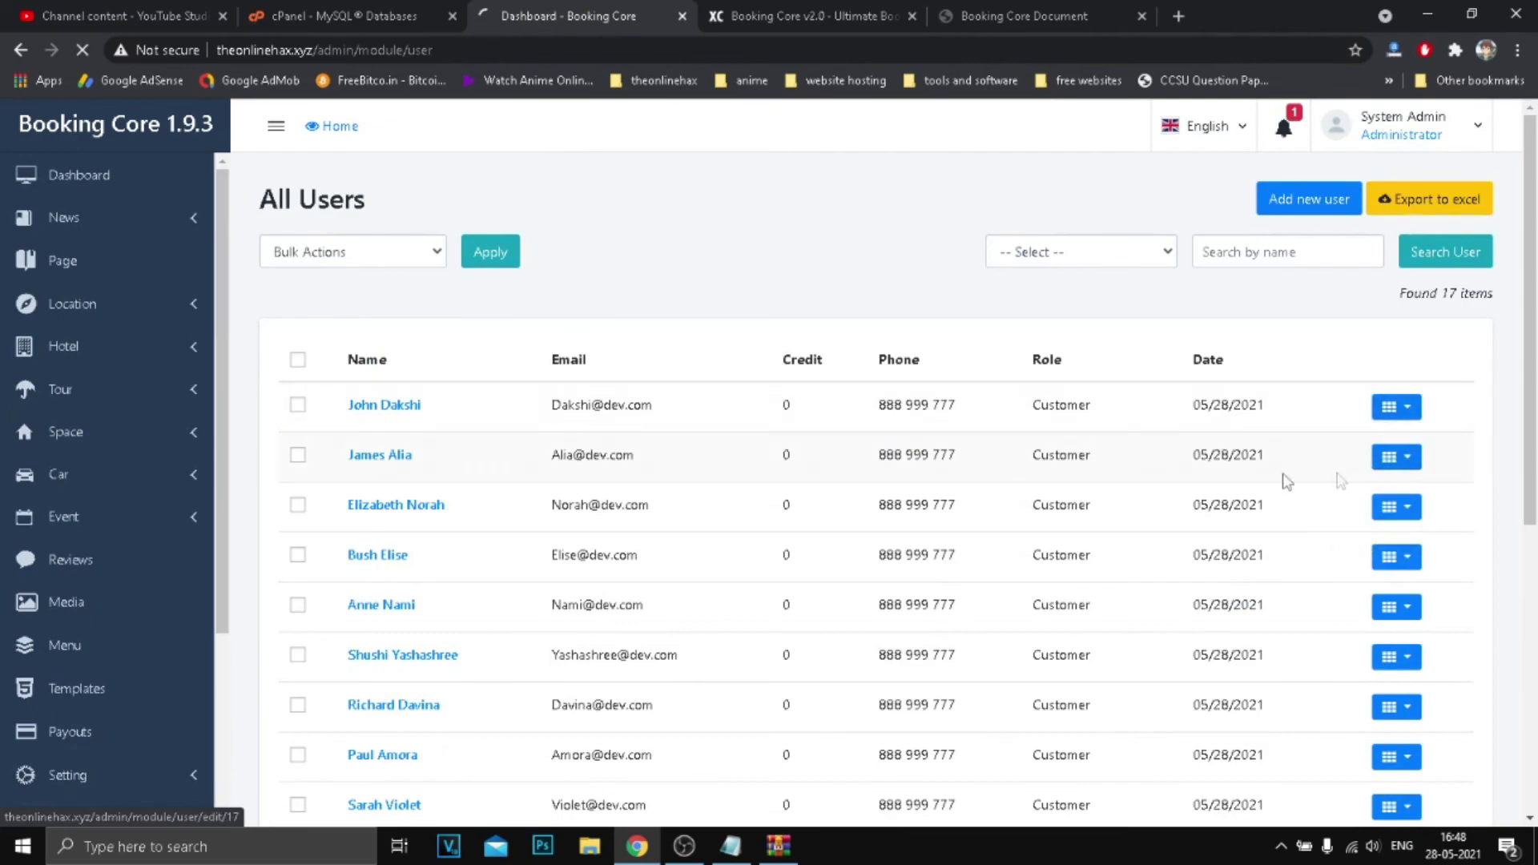
scroll(1031, 450, down, 3)
scroll(842, 467, up, 3)
Review the user's fields, keeping role Customer and status Publish.
click(822, 370)
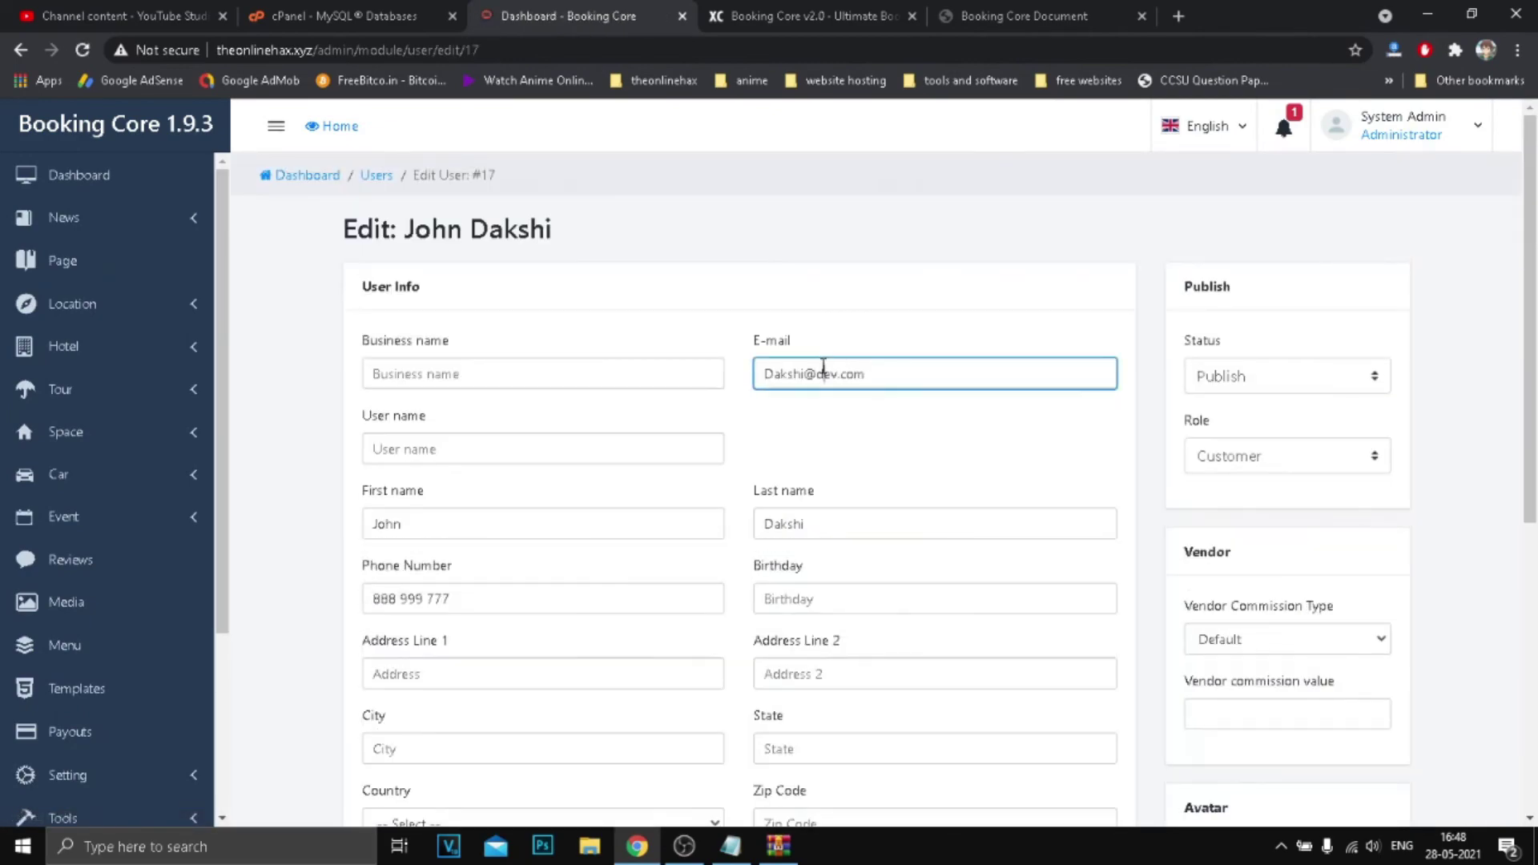
click(508, 375)
click(663, 456)
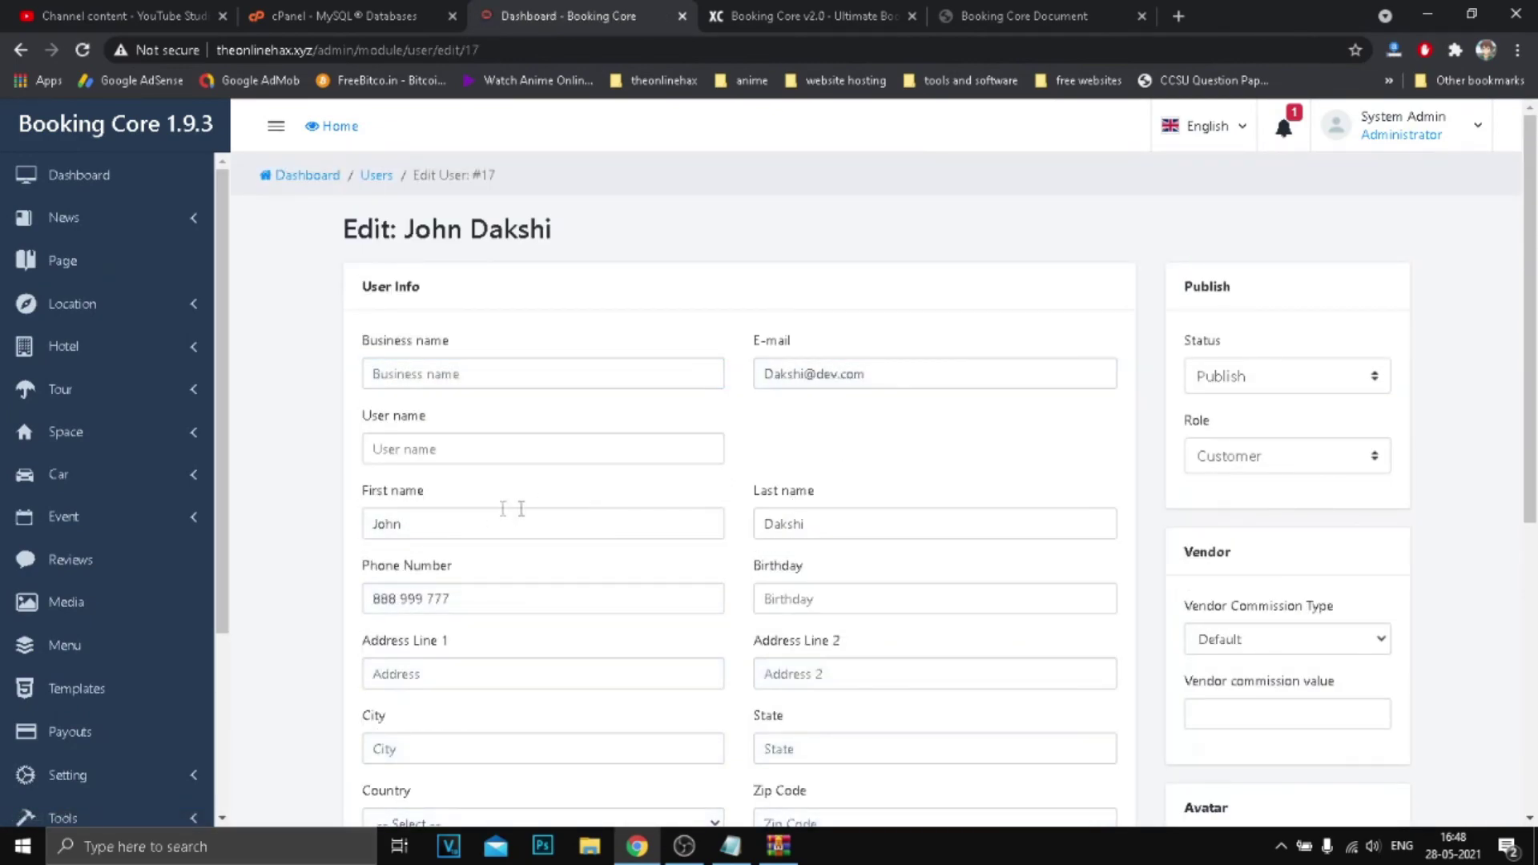
click(1270, 454)
click(1267, 458)
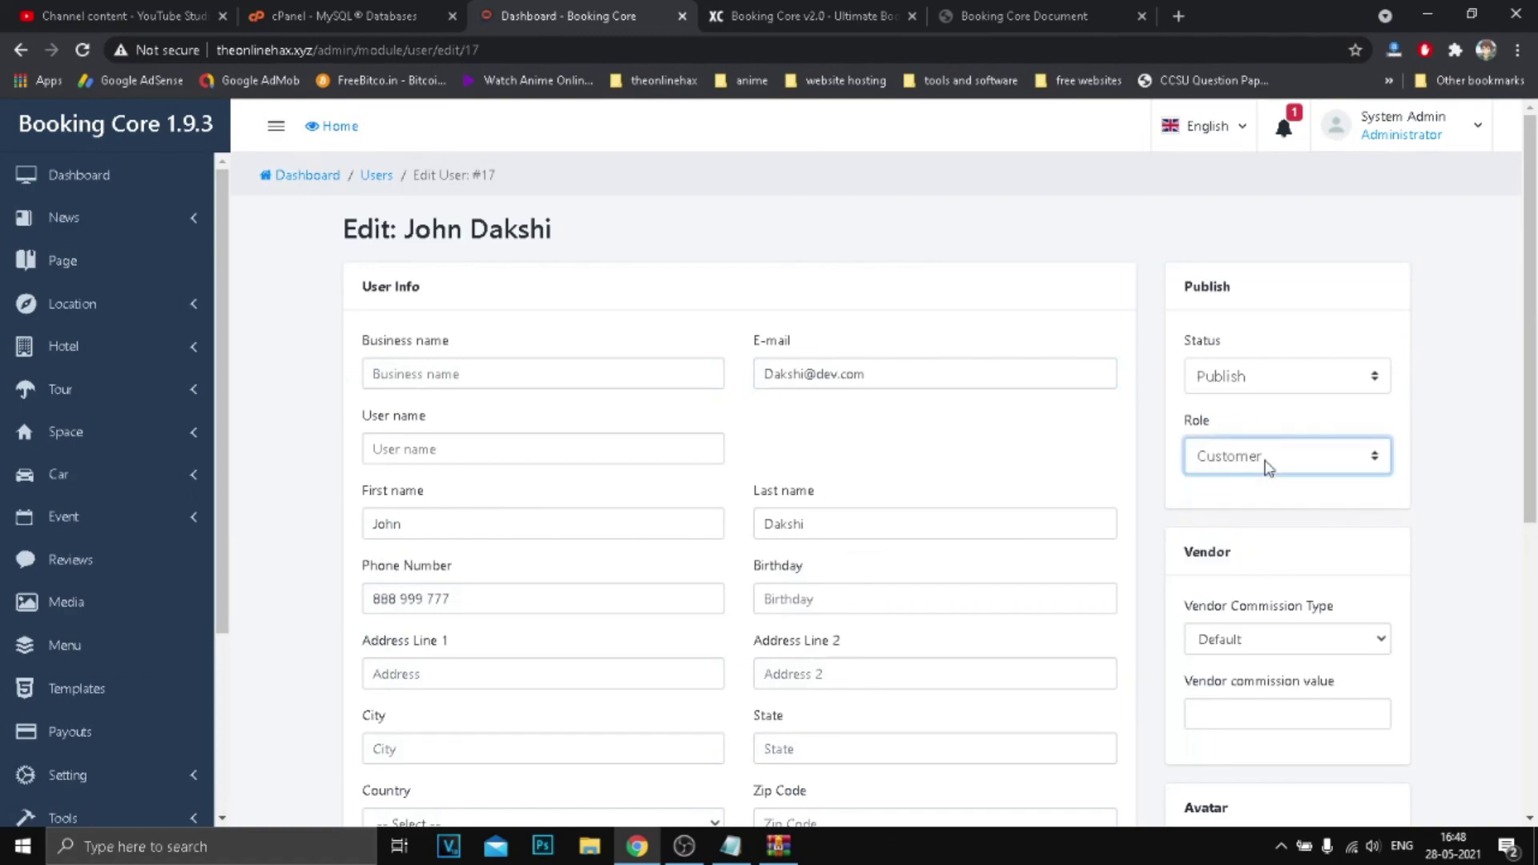
click(1266, 460)
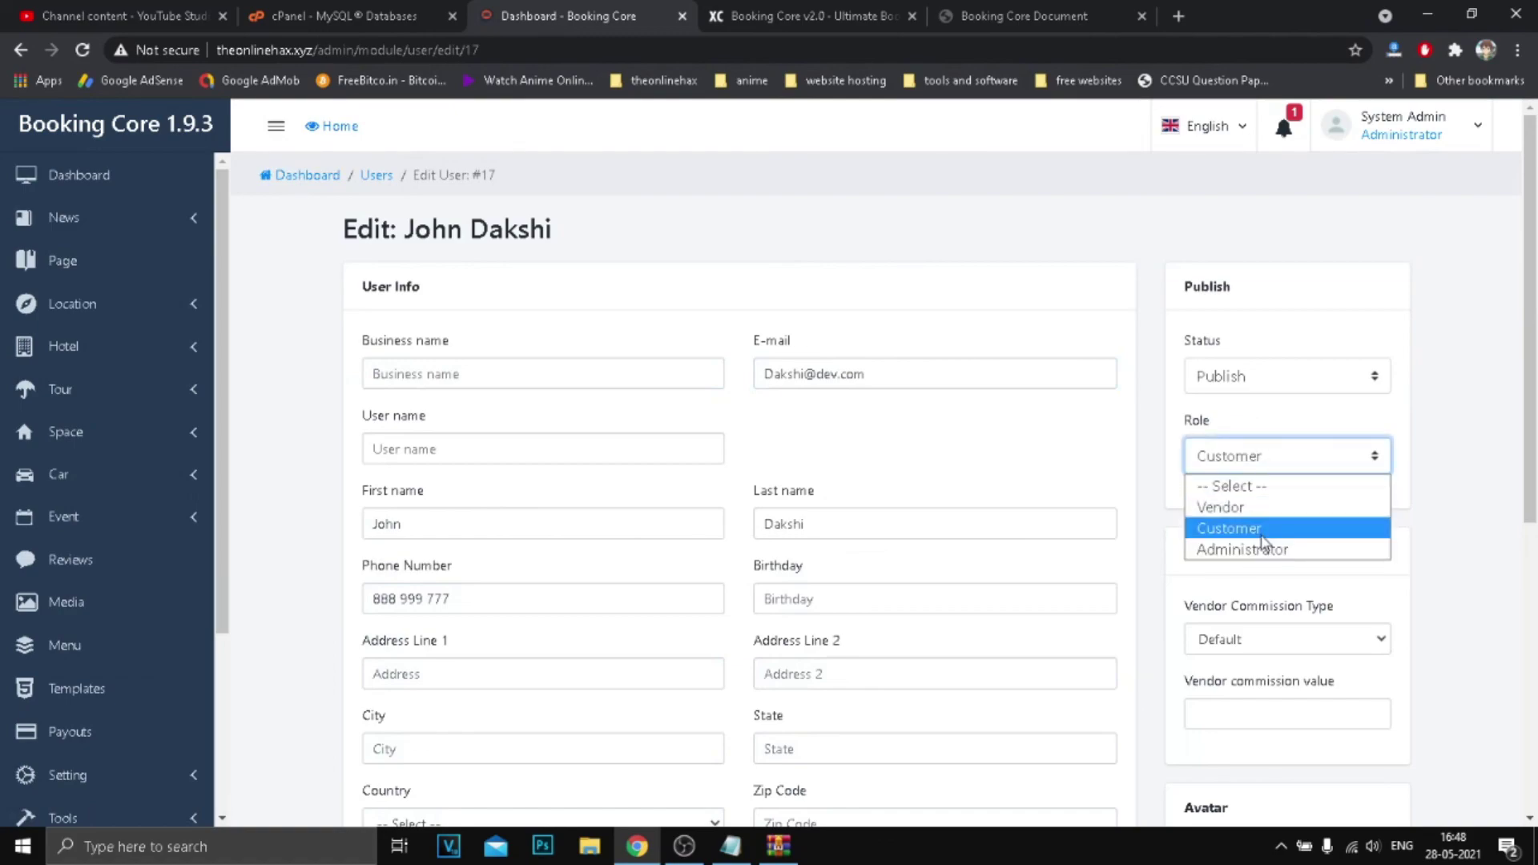
click(1263, 530)
click(1233, 379)
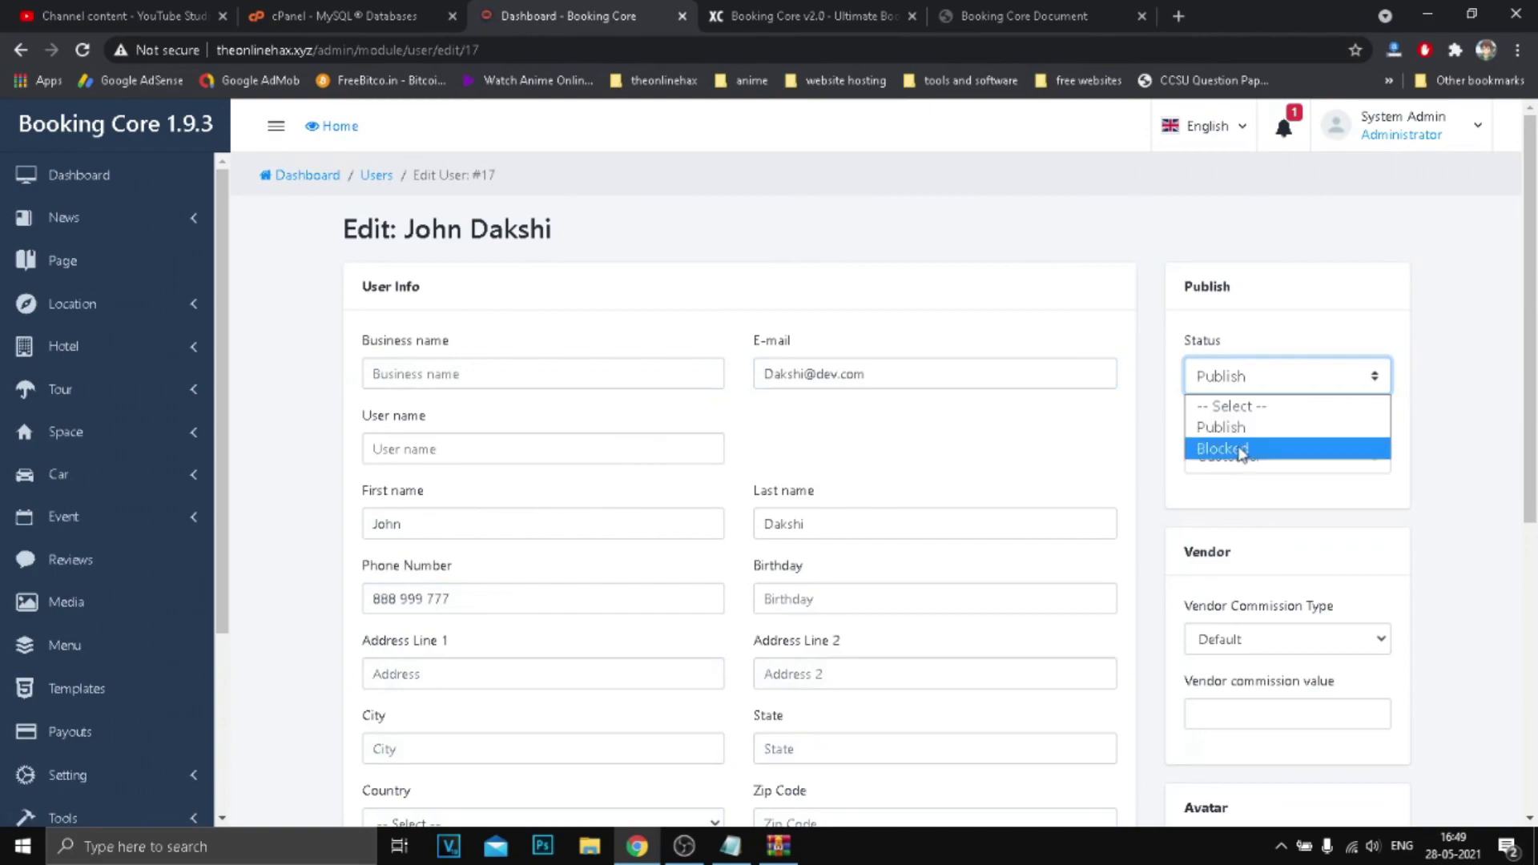
click(1140, 430)
Save the profile changes and go back to the admin dashboard.
scroll(1320, 485, down, 6)
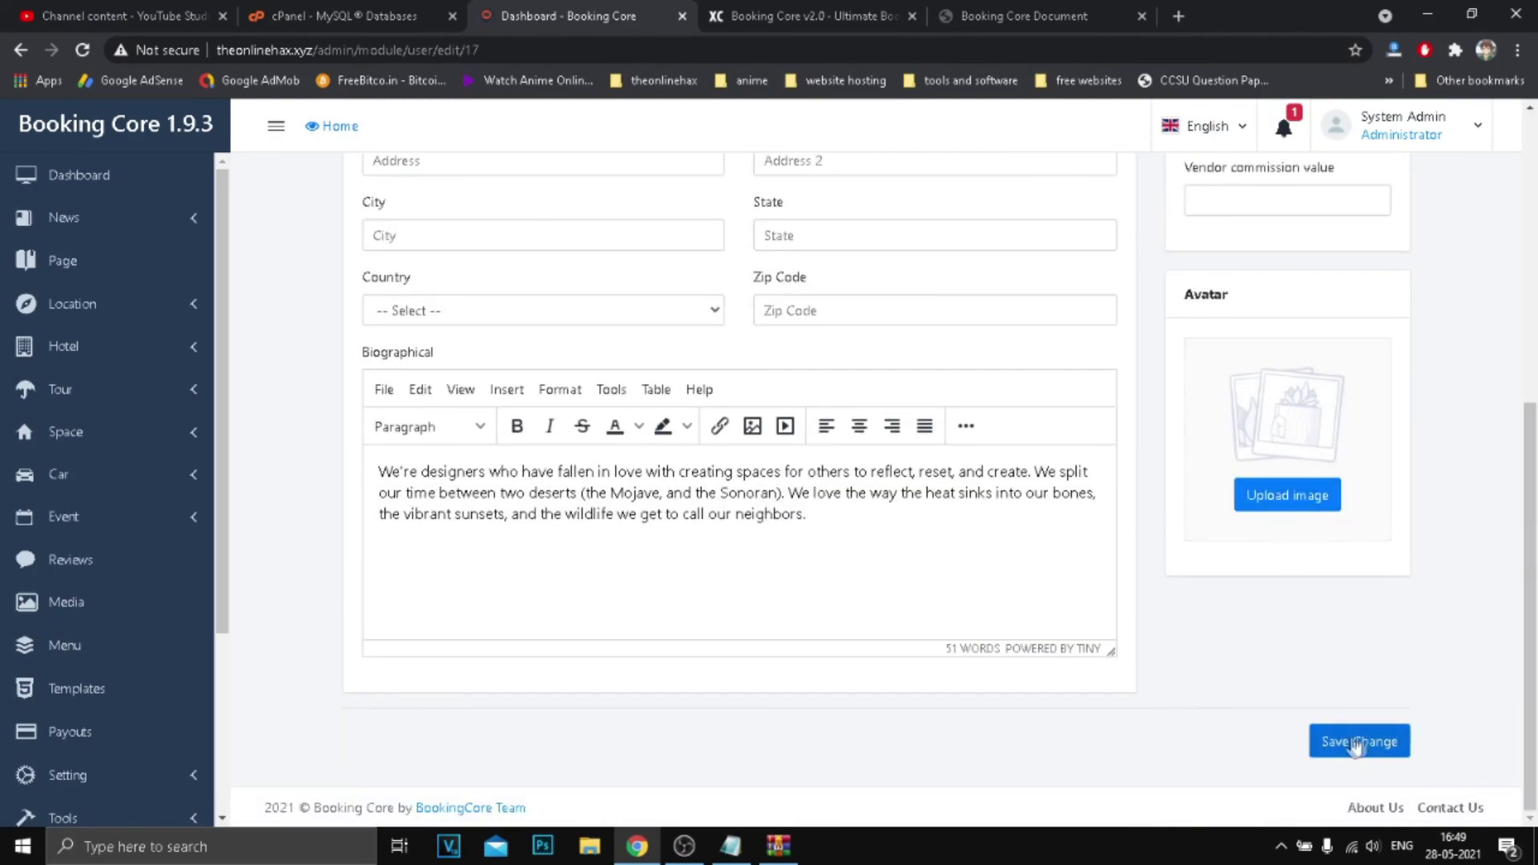
click(1357, 741)
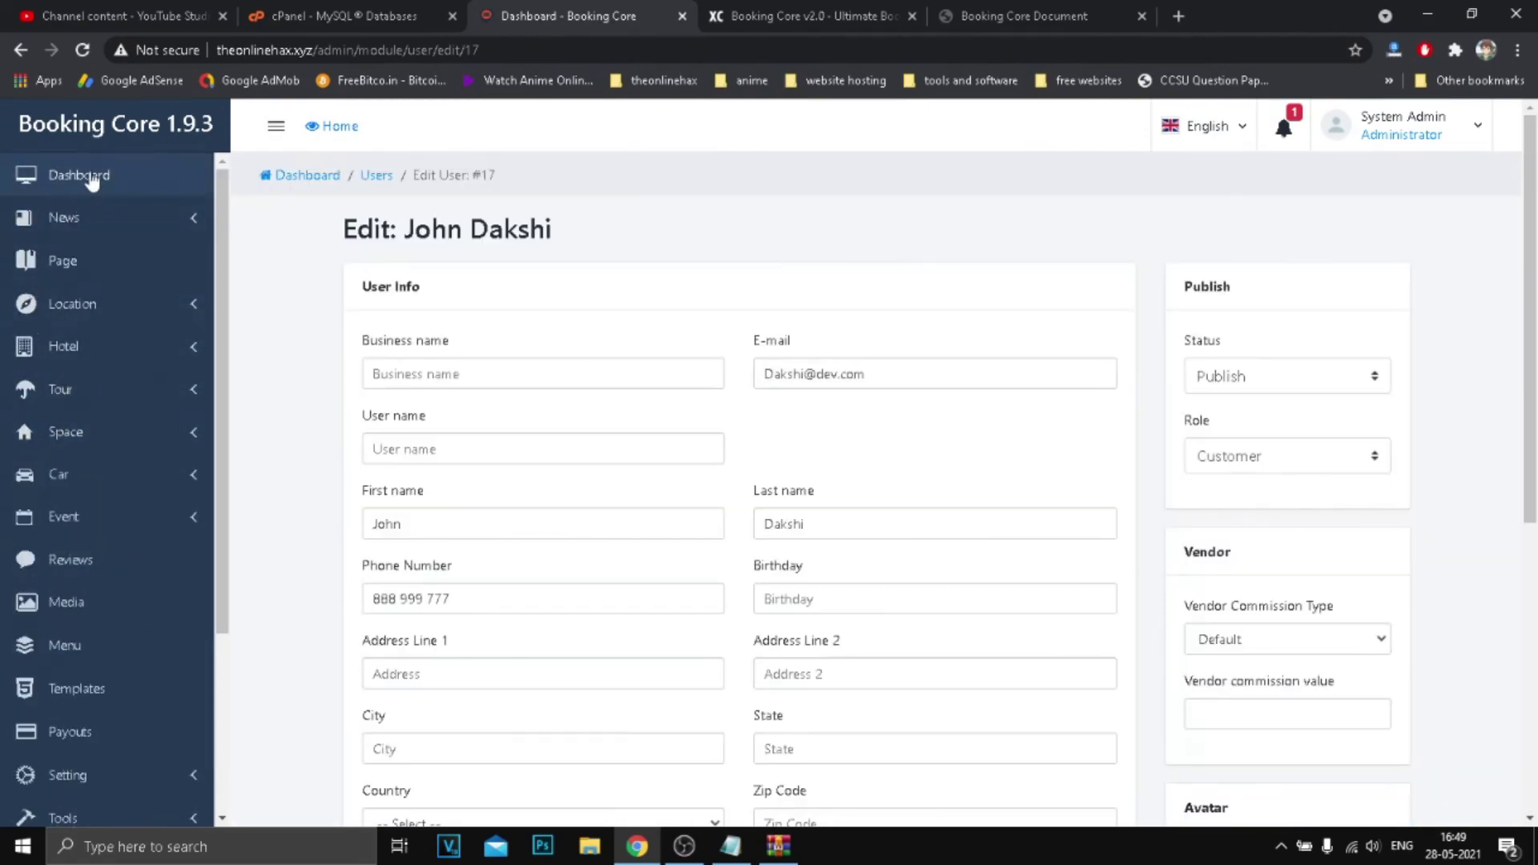
click(47, 174)
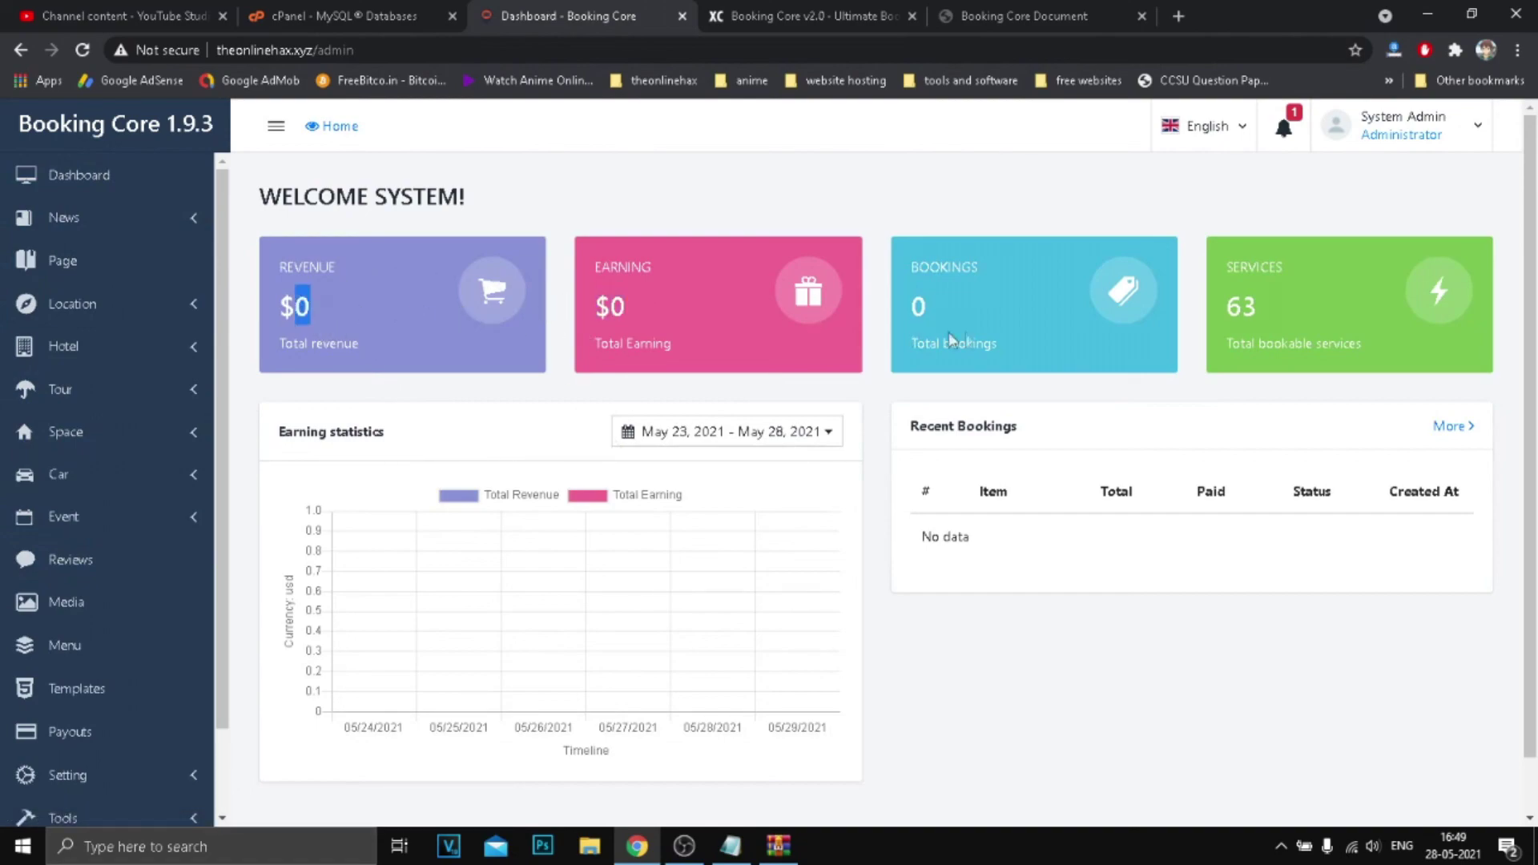
Open the public homepage in a new tab, scroll to the Classical Music Event listings, and dismiss the cookie notice.
click(1398, 135)
click(333, 126)
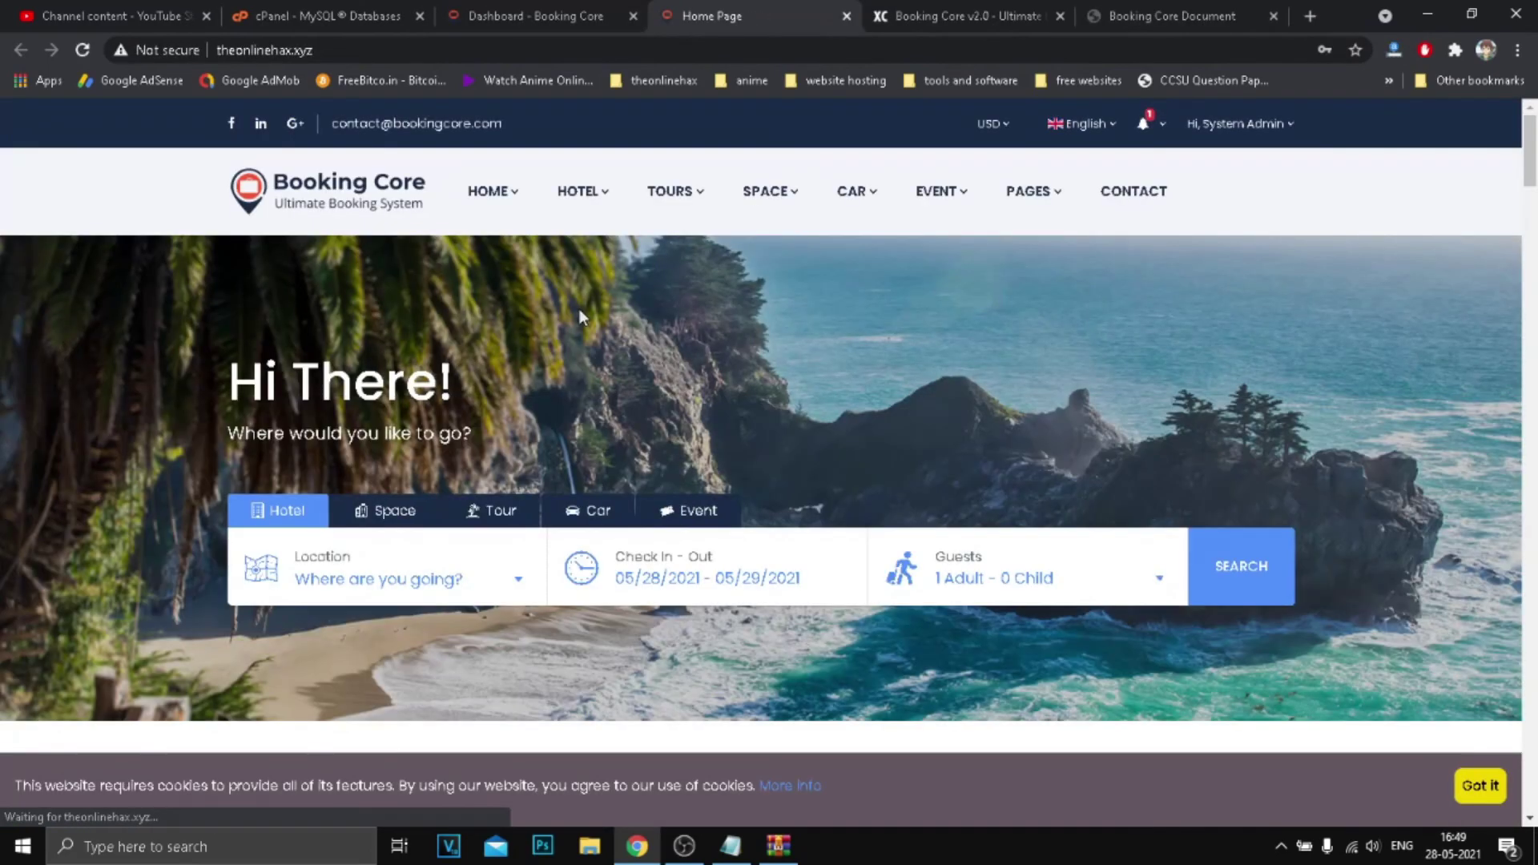
scroll(687, 487, down, 12)
scroll(781, 439, down, 20)
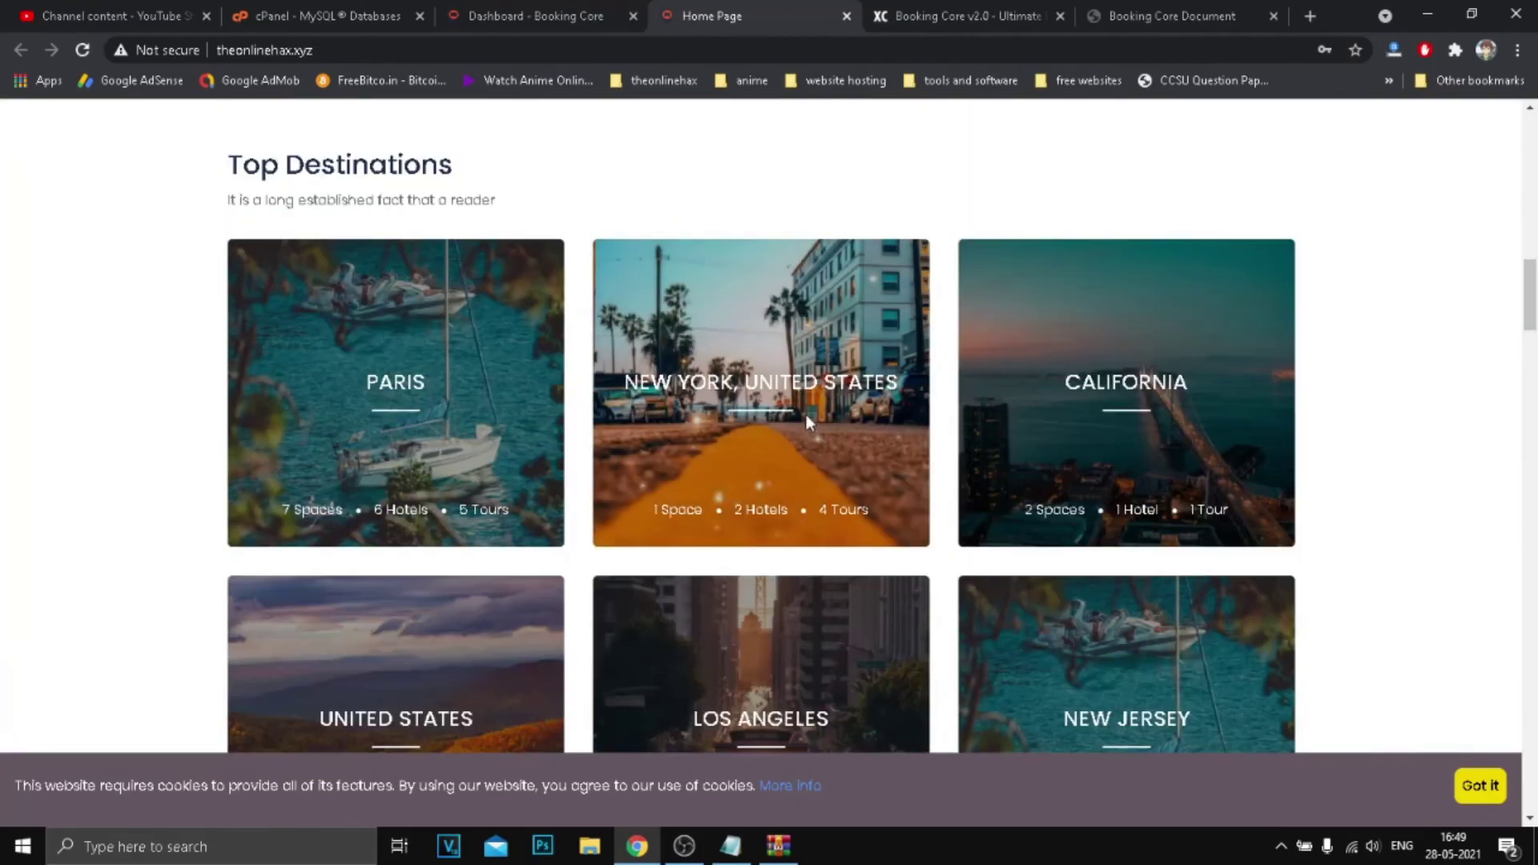
scroll(814, 406, down, 20)
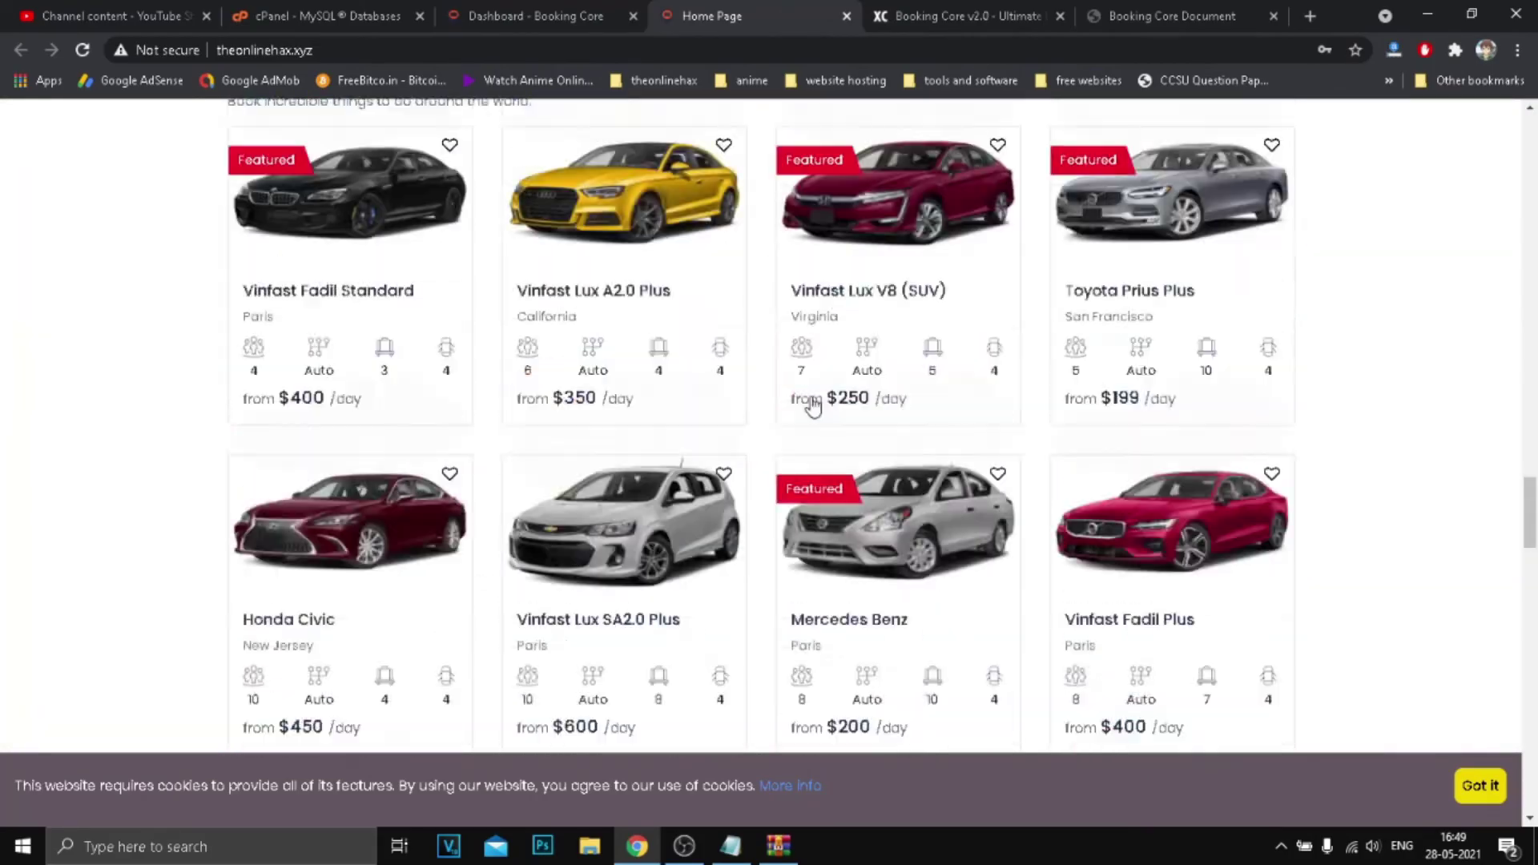
scroll(814, 400, down, 10)
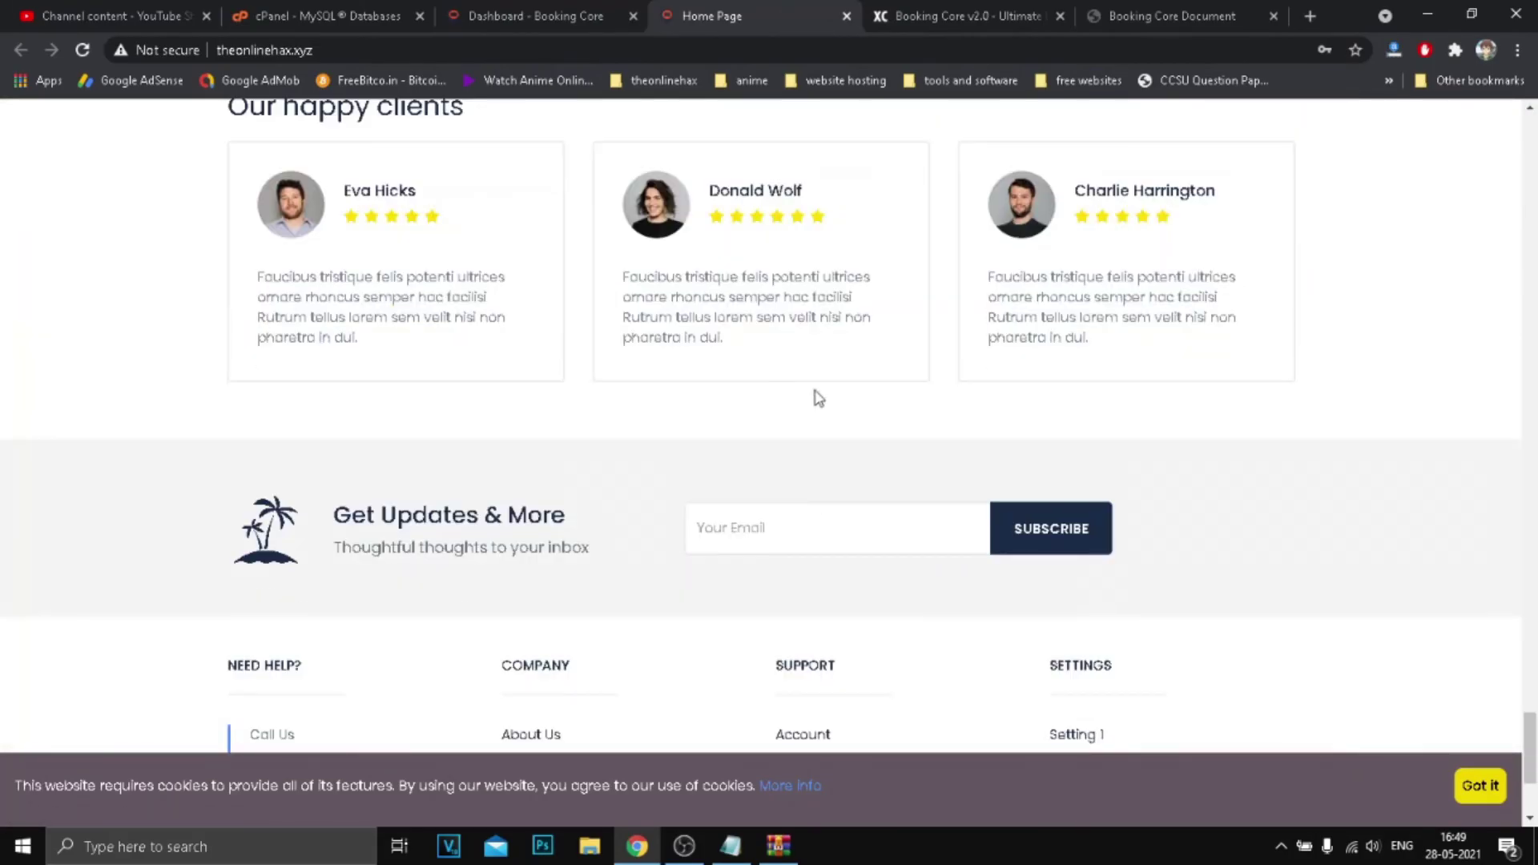
click(1478, 786)
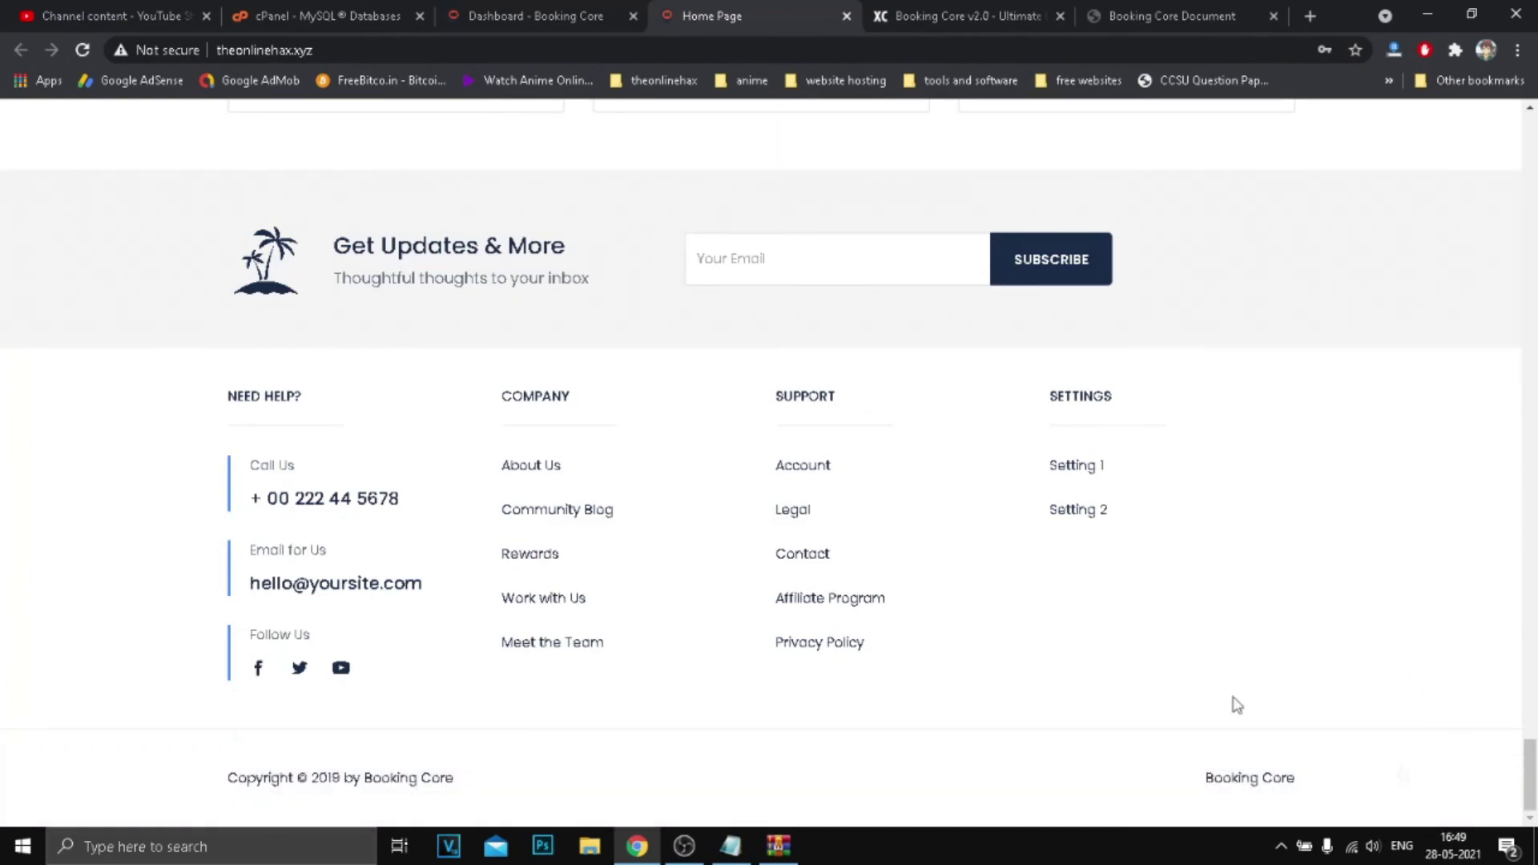
scroll(793, 476, up, 20)
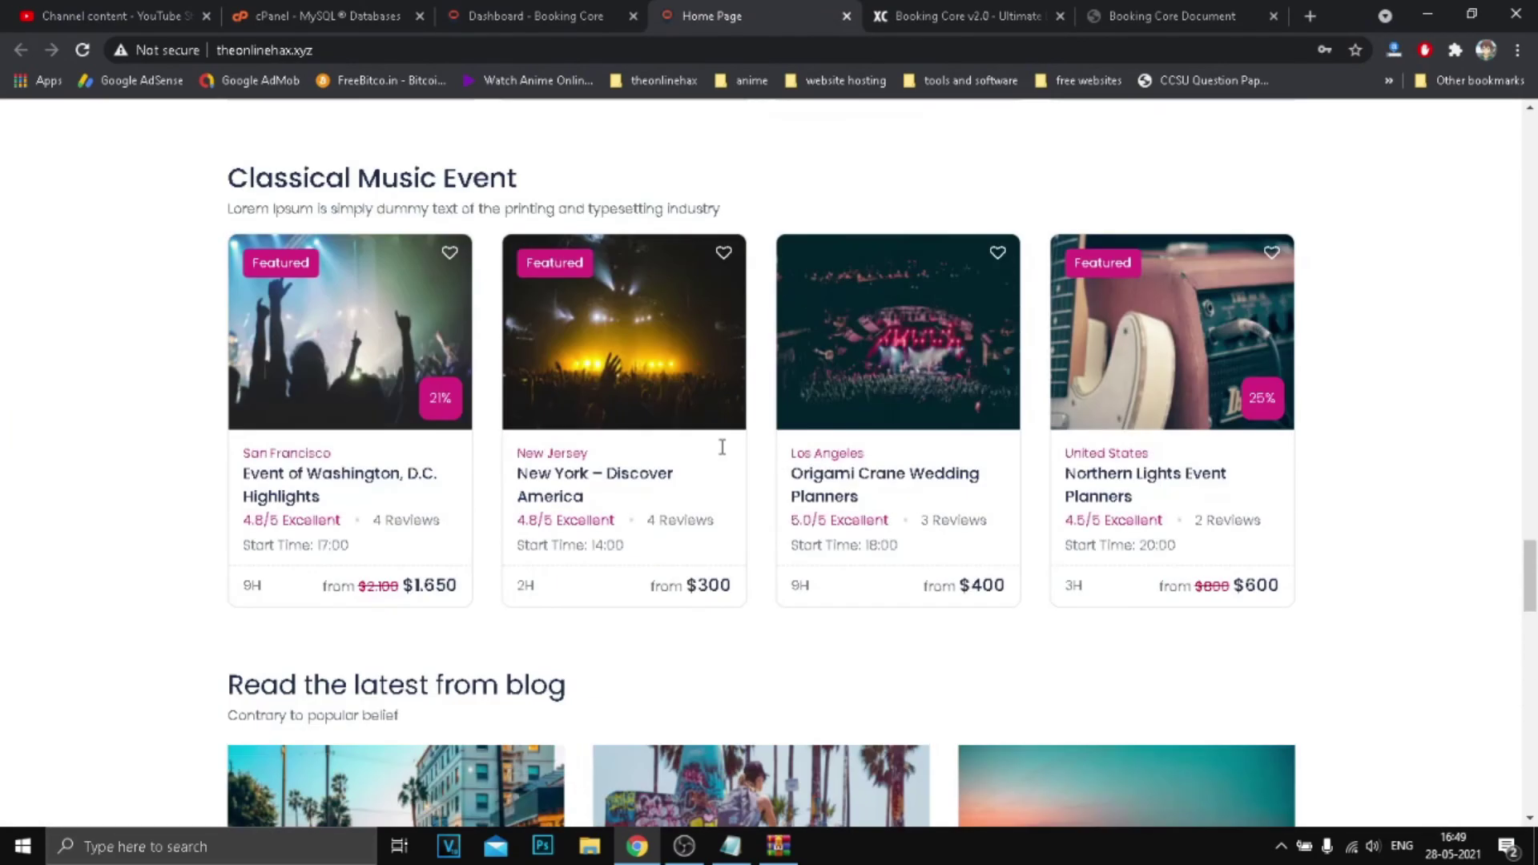